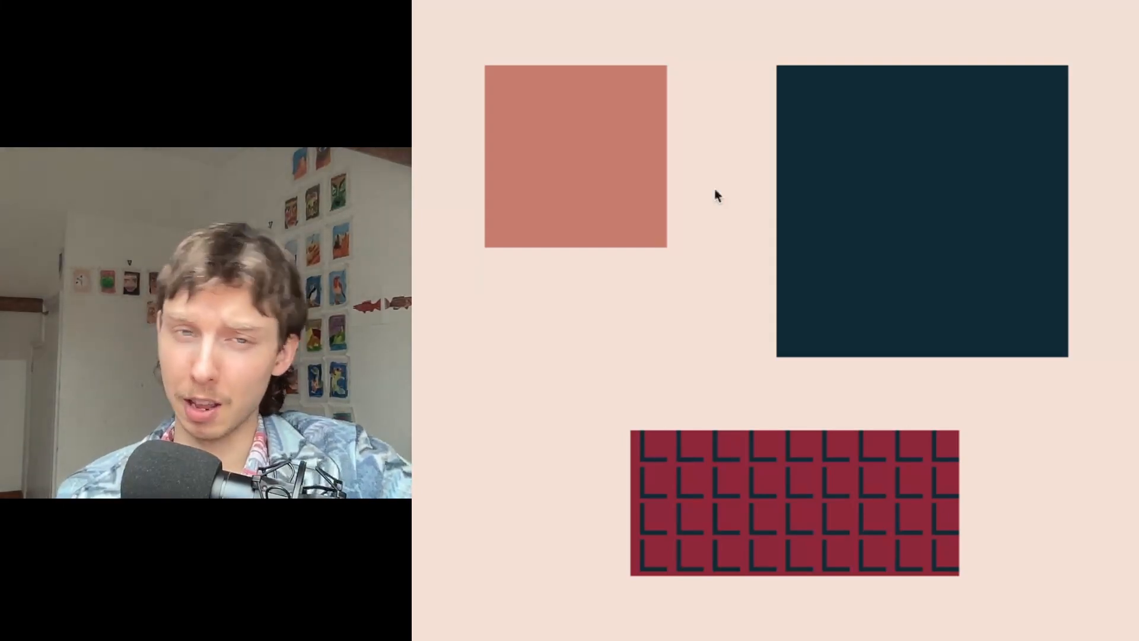
{"action": "key", "text": "Right"}
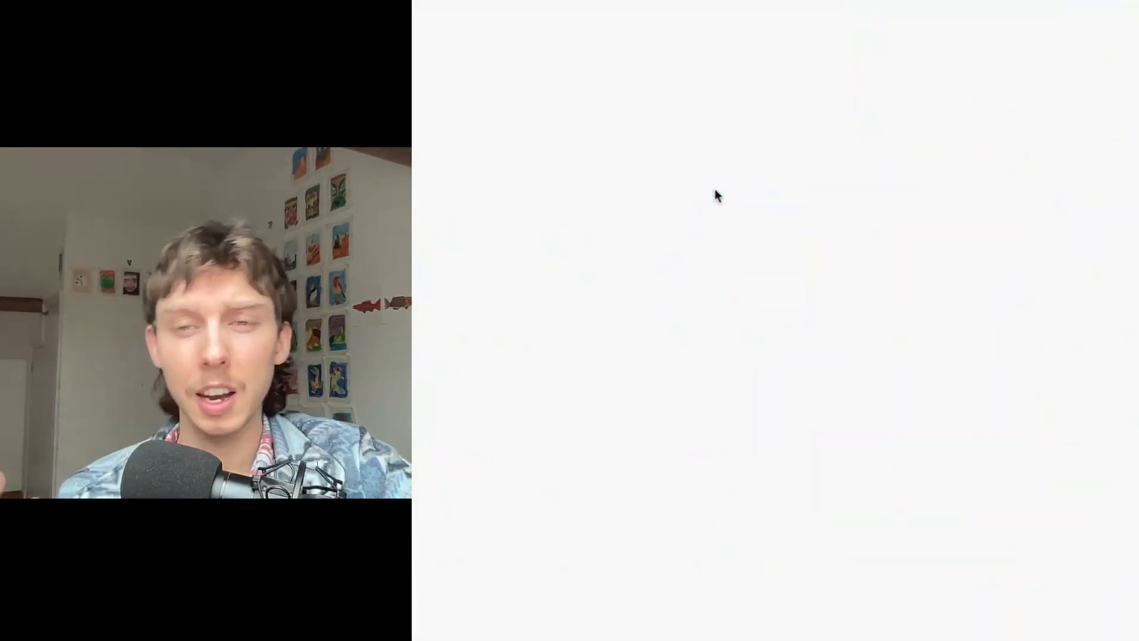
{"action": "key", "text": "Right"}
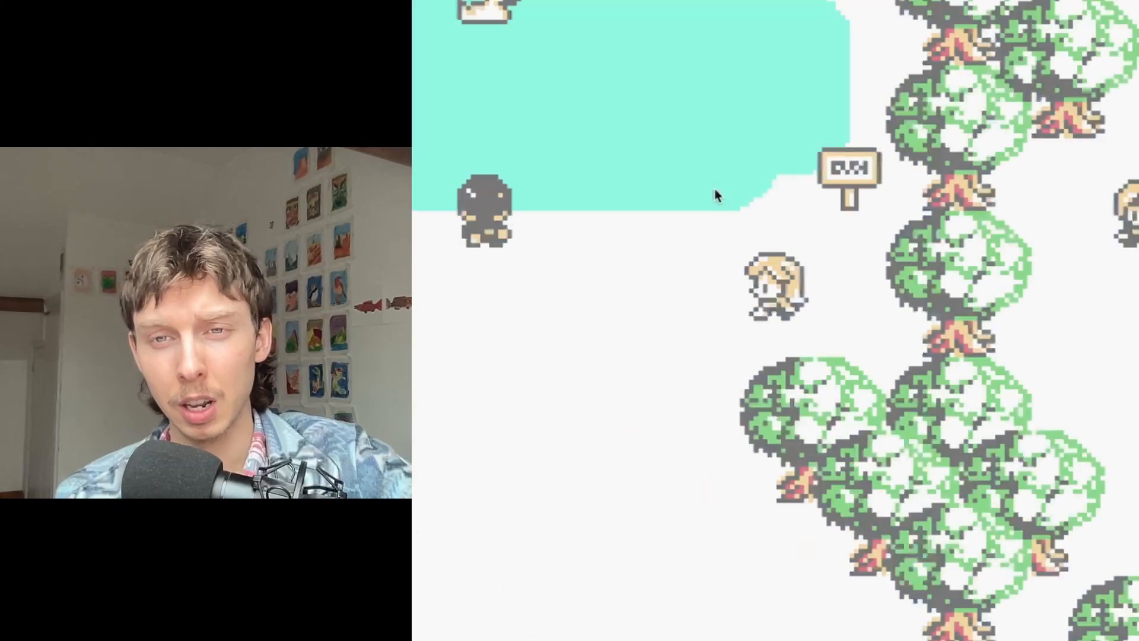
{"action": "key", "text": "Left"}
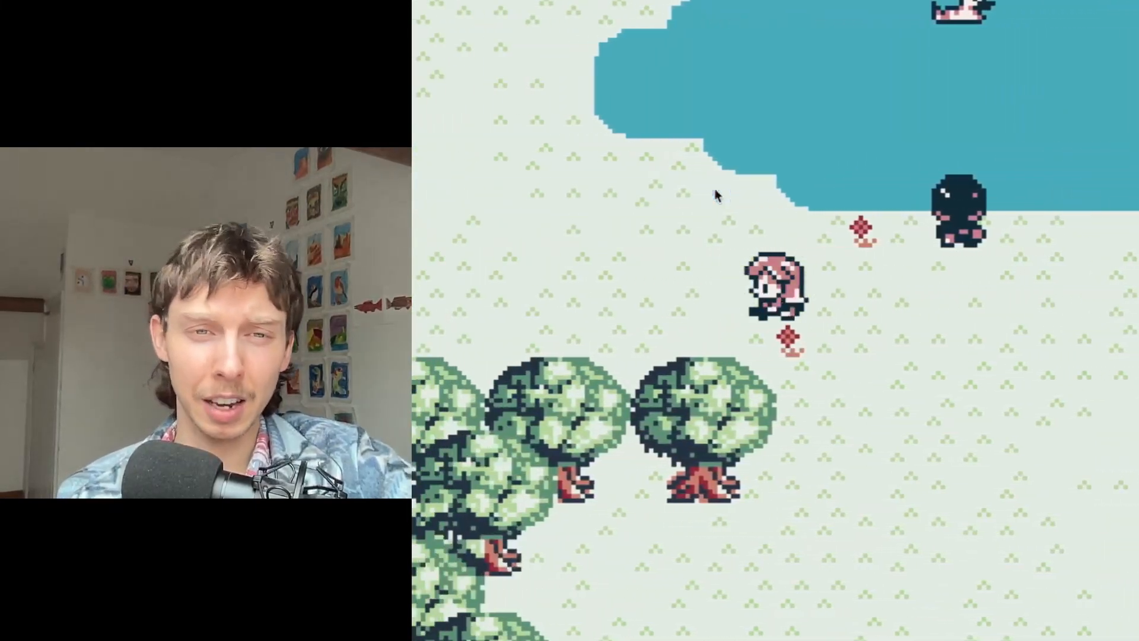
{"action": "key", "text": "Up"}
{"action": "key", "text": "Left"}
{"action": "key", "text": "Up"}
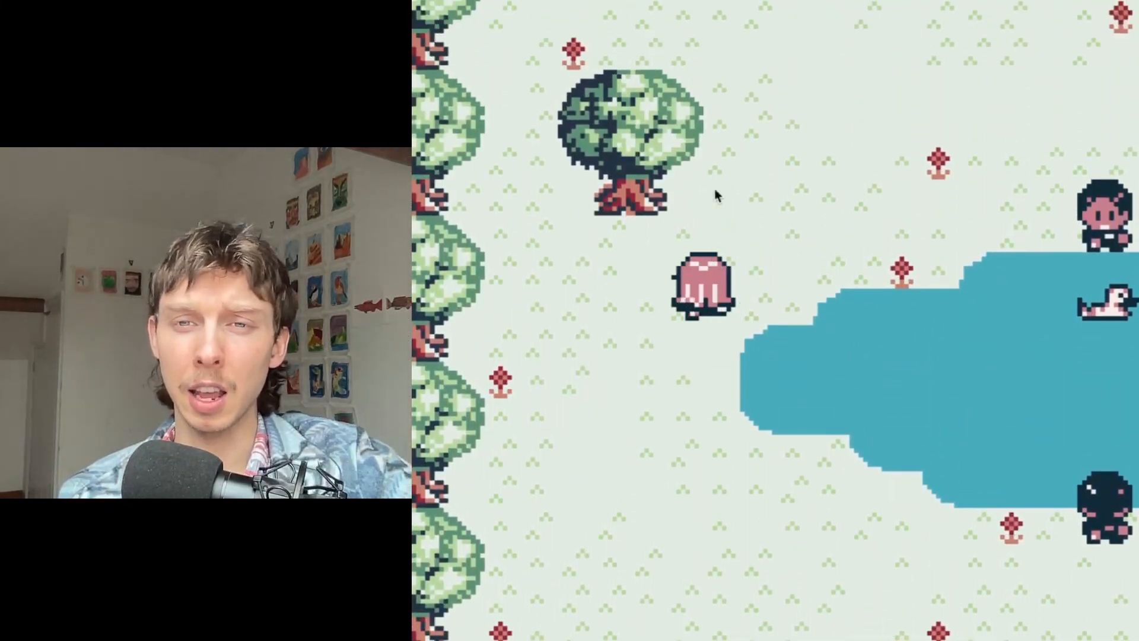
{"action": "key", "text": "Right"}
{"action": "key", "text": "Right"}
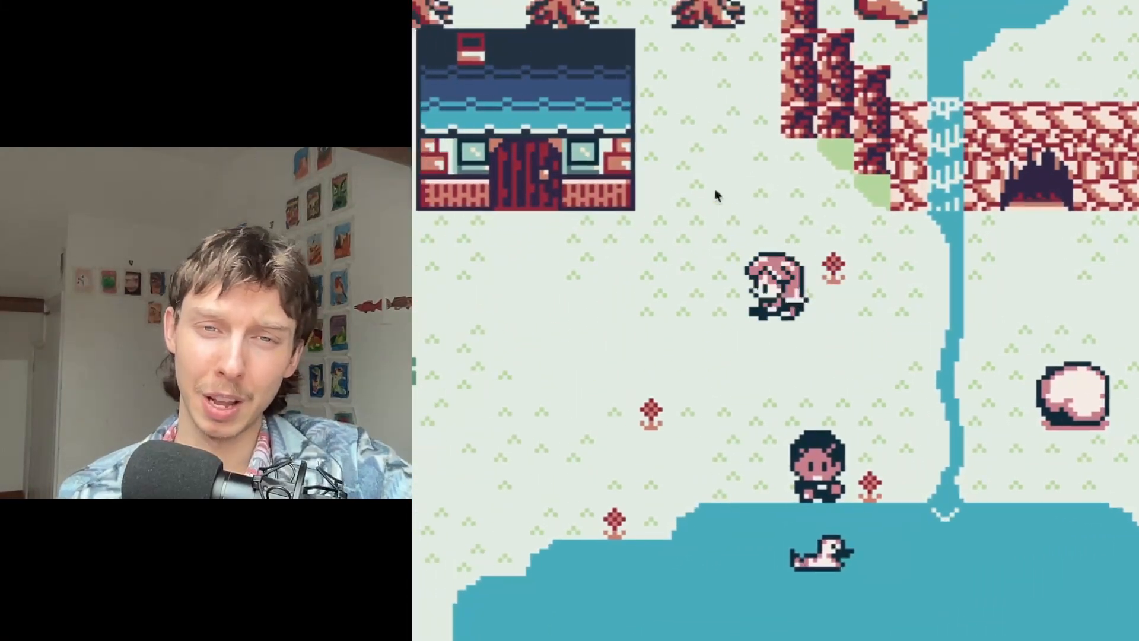
{"action": "key", "text": "Left"}
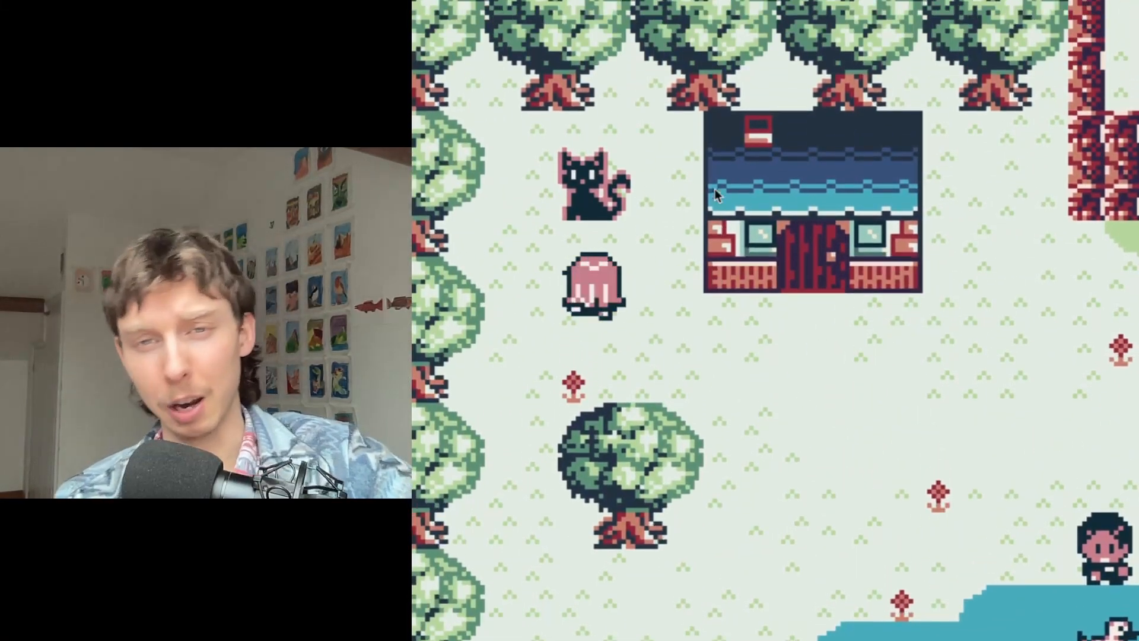
{"action": "key", "text": "Up"}
{"action": "key", "text": "z"}
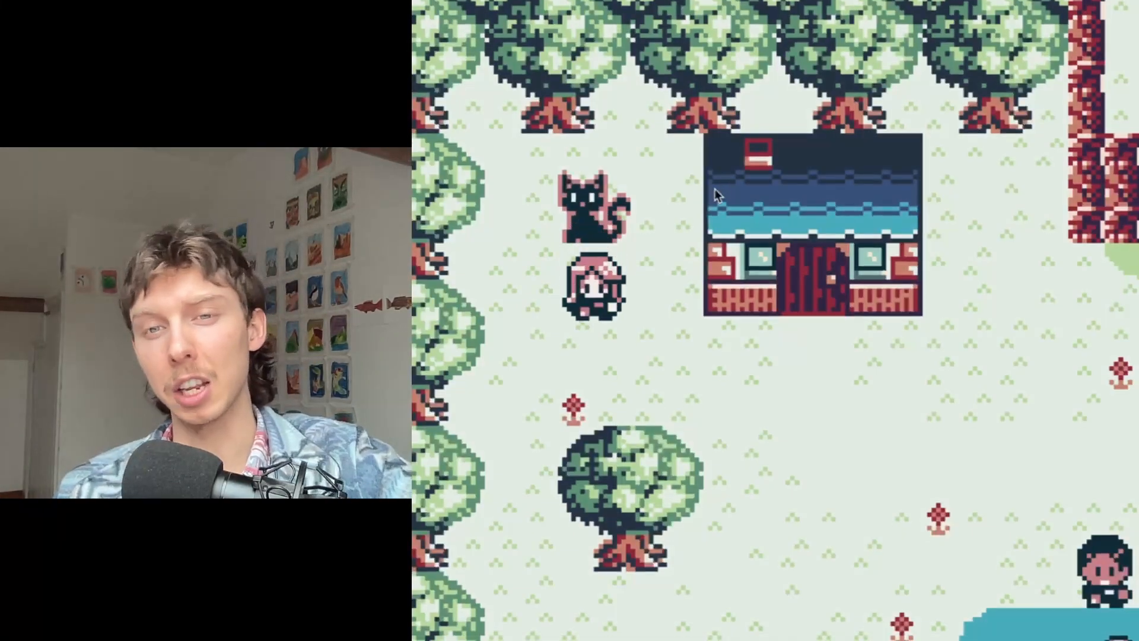
{"action": "key", "text": "Down"}
{"action": "key", "text": "Right"}
{"action": "key", "text": "Down"}
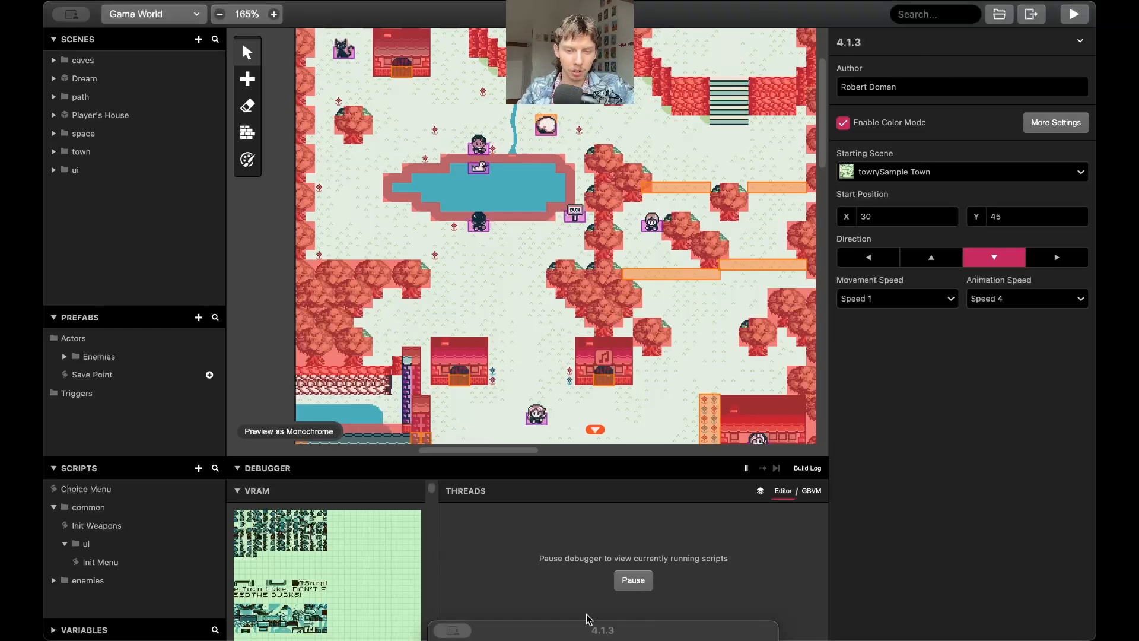
Bring the running game preview window up over the world view and make it active.
{"action": "left_click_drag", "start_coordinate": [579, 628], "coordinate": [532, 222]}
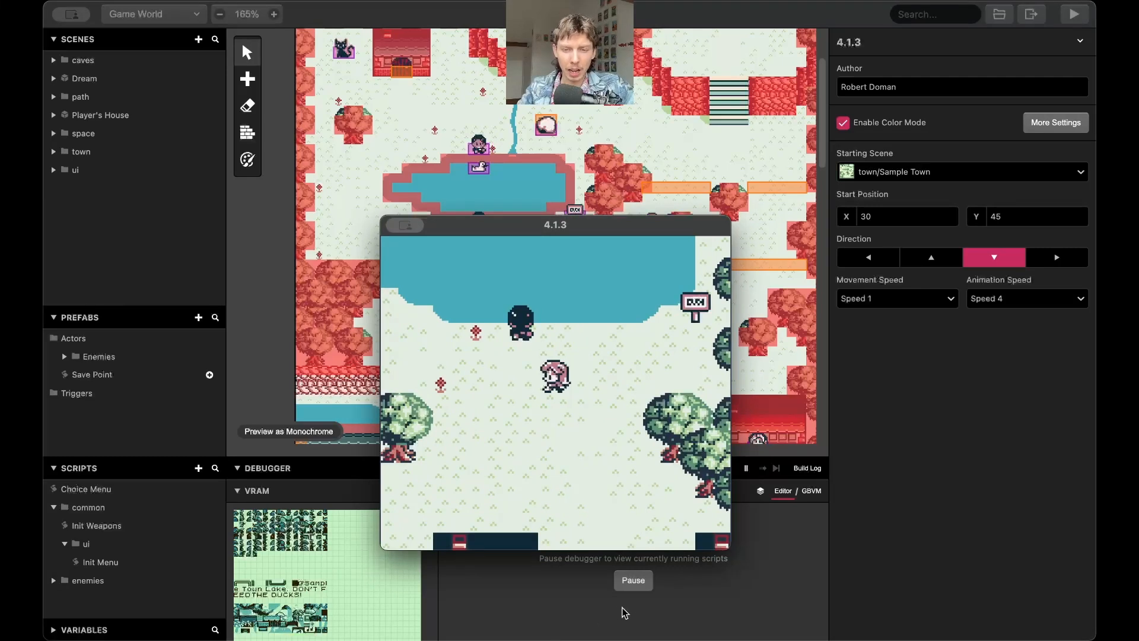
{"action": "left_click", "coordinate": [691, 618]}
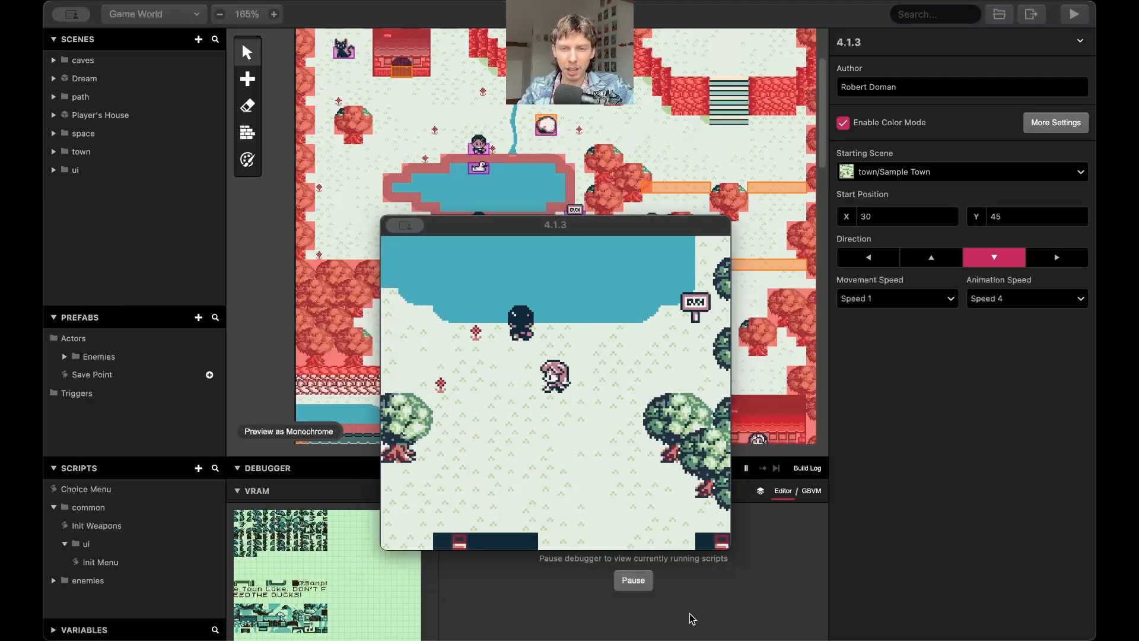
{"action": "left_click", "coordinate": [585, 354]}
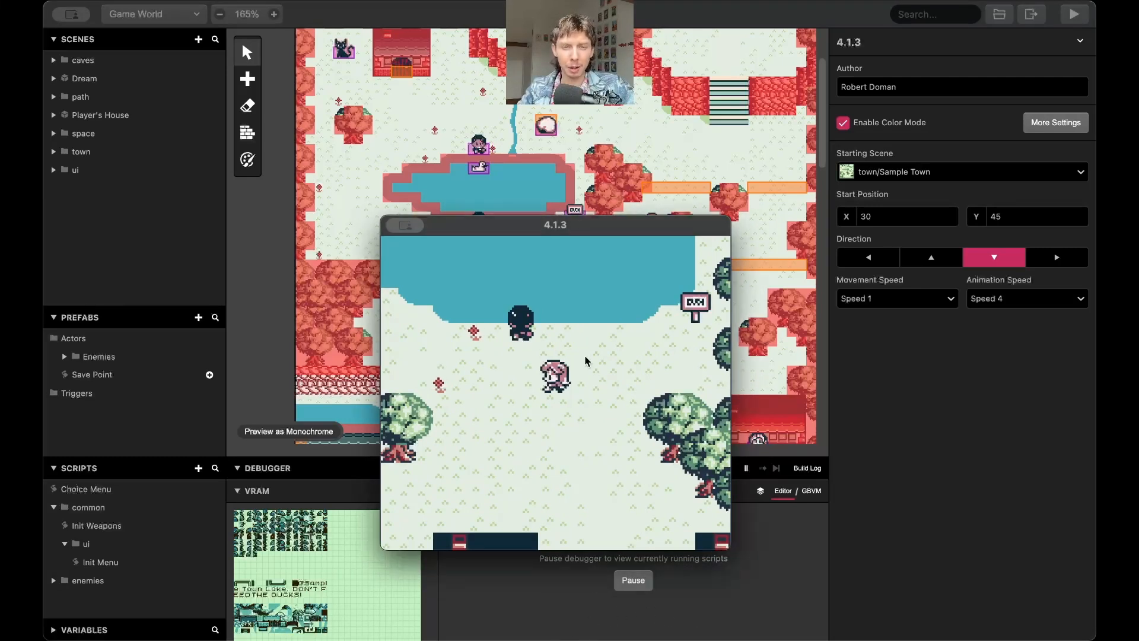
Walk the character in the game preview south between the two houses and east past the music house.
{"action": "key", "text": "Down"}
{"action": "key", "text": "Down"}
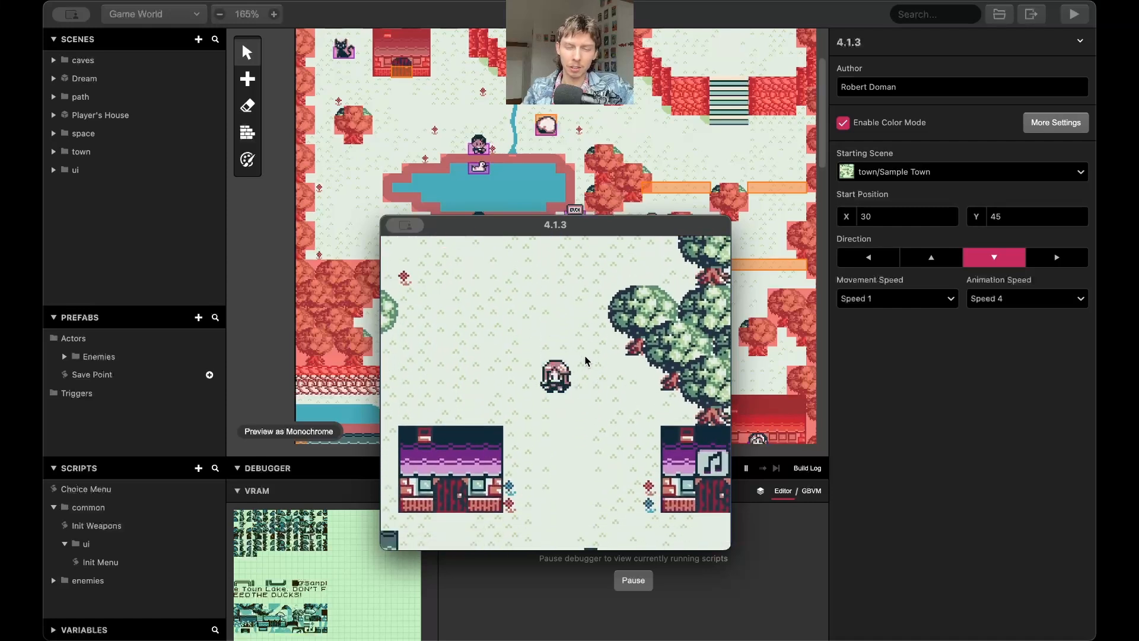
{"action": "key", "text": "Right"}
{"action": "key", "text": "Down"}
{"action": "key", "text": "Right"}
{"action": "key", "text": "Down"}
{"action": "key", "text": "Down"}
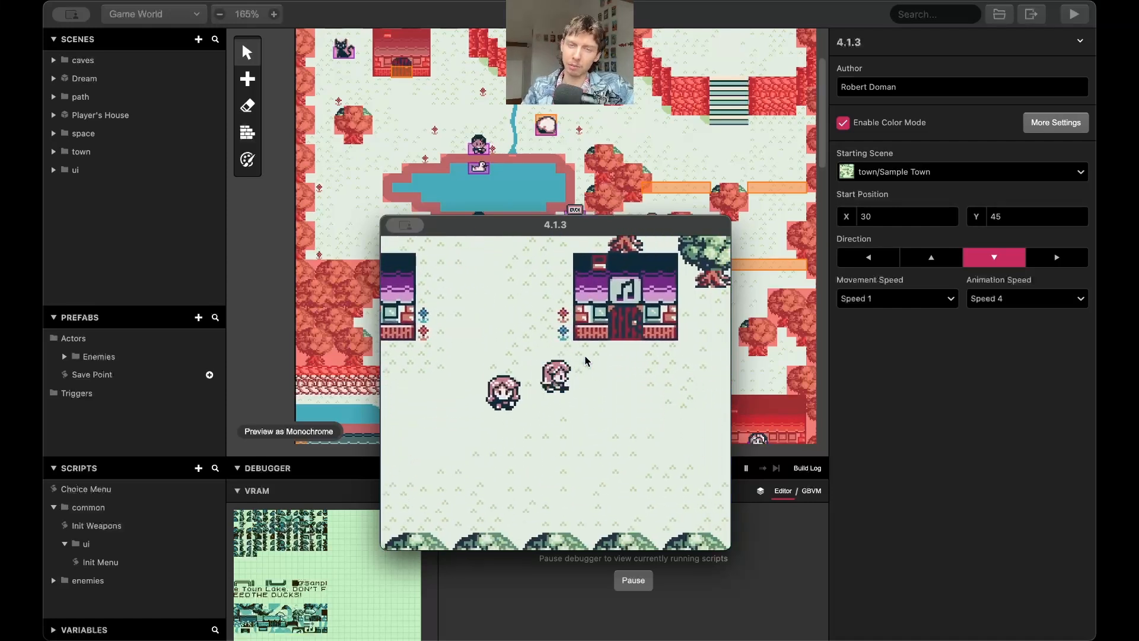
{"action": "key", "text": "Right"}
{"action": "key", "text": "Down"}
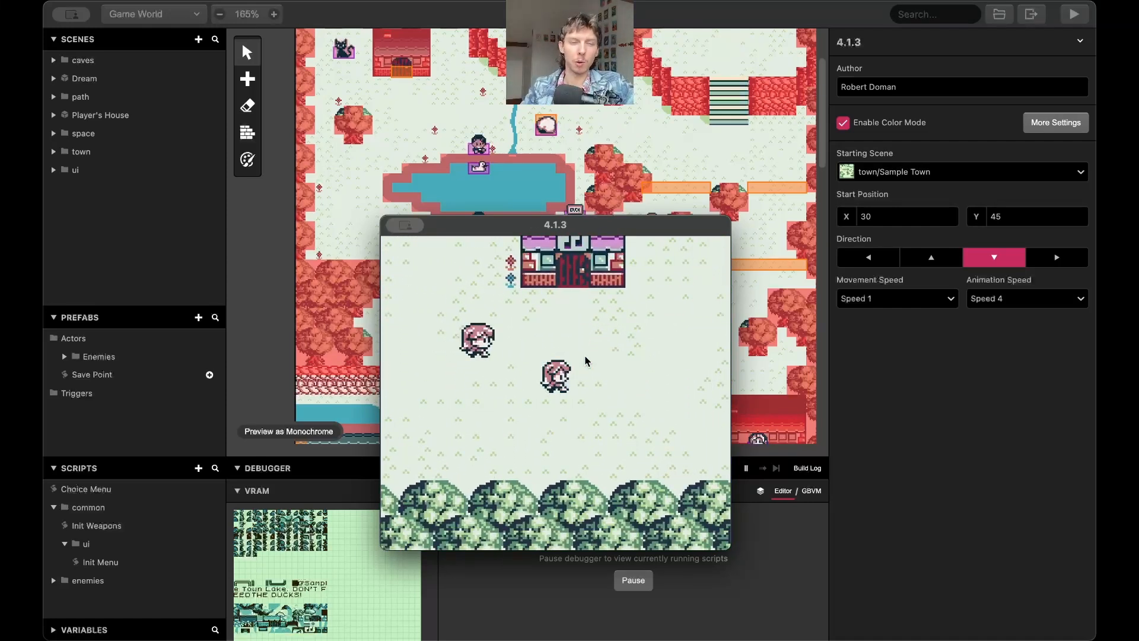
{"action": "key", "text": "Right"}
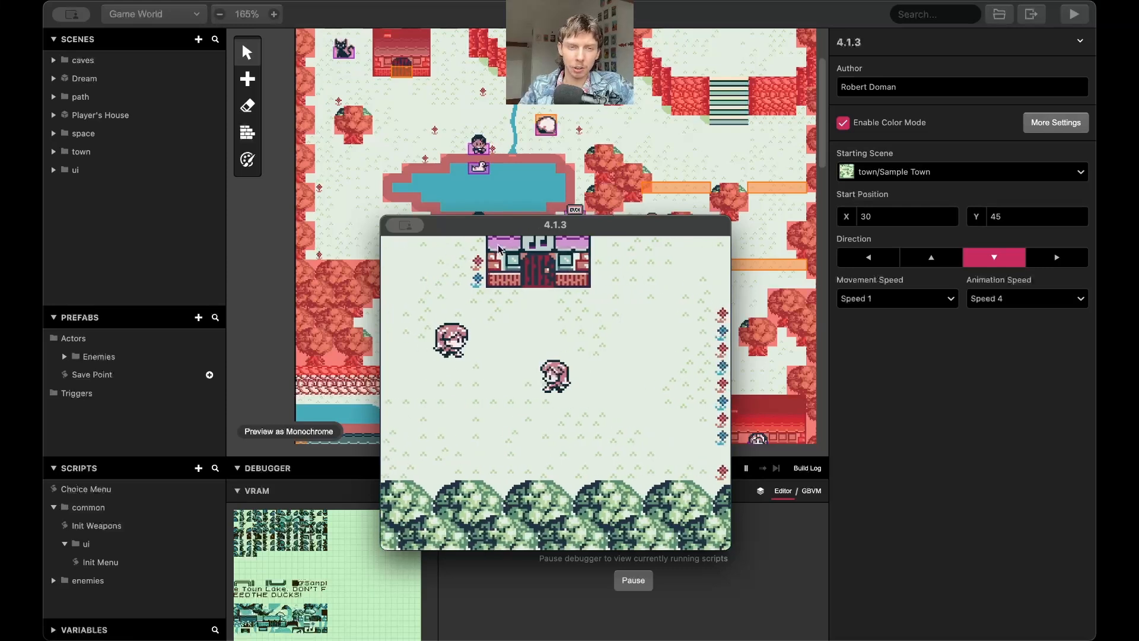
Review the scenes available as the project's starting scene, leaving town/Sample Town chosen.
{"action": "scroll", "coordinate": [266, 207], "scroll_direction": "left", "scroll_amount": 5}
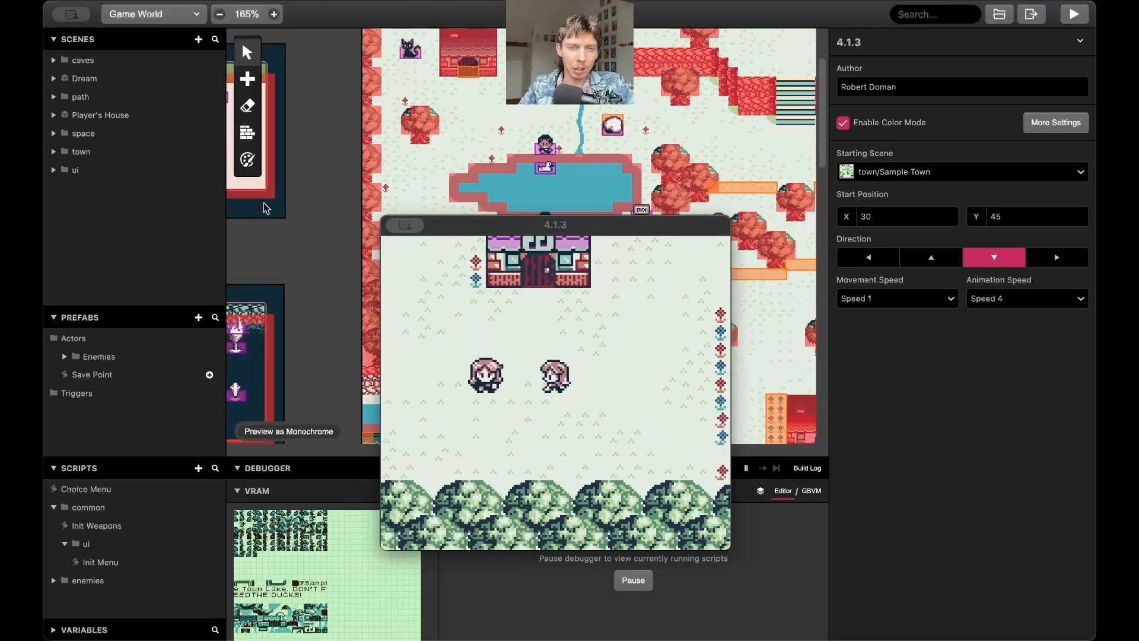
{"action": "scroll", "coordinate": [424, 101], "scroll_direction": "up", "scroll_amount": 2}
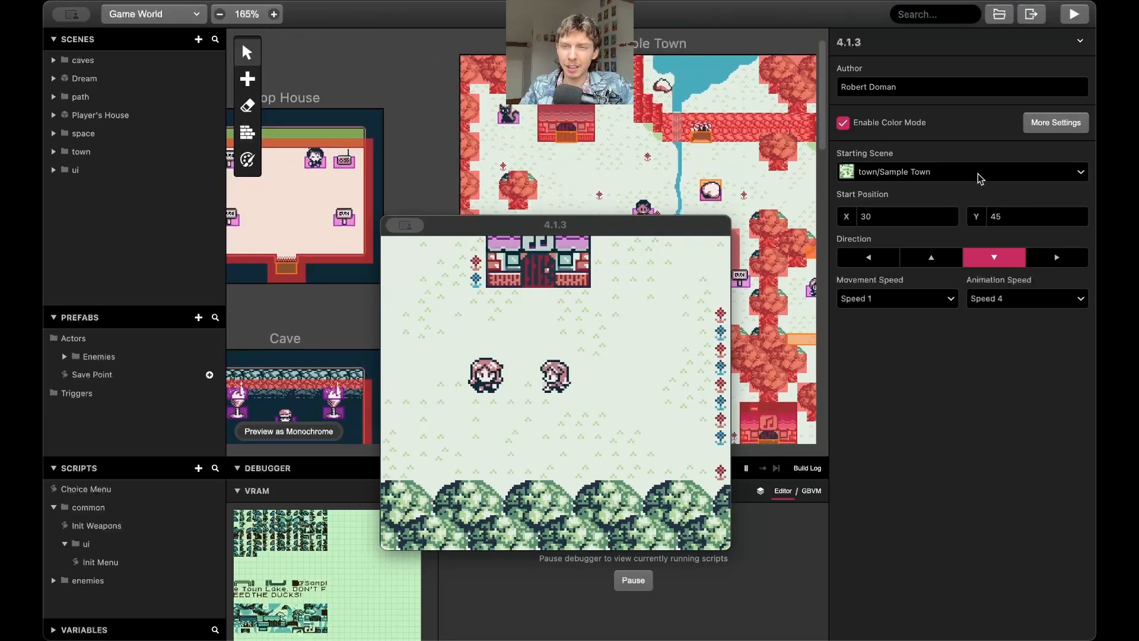
{"action": "left_click", "coordinate": [1000, 172]}
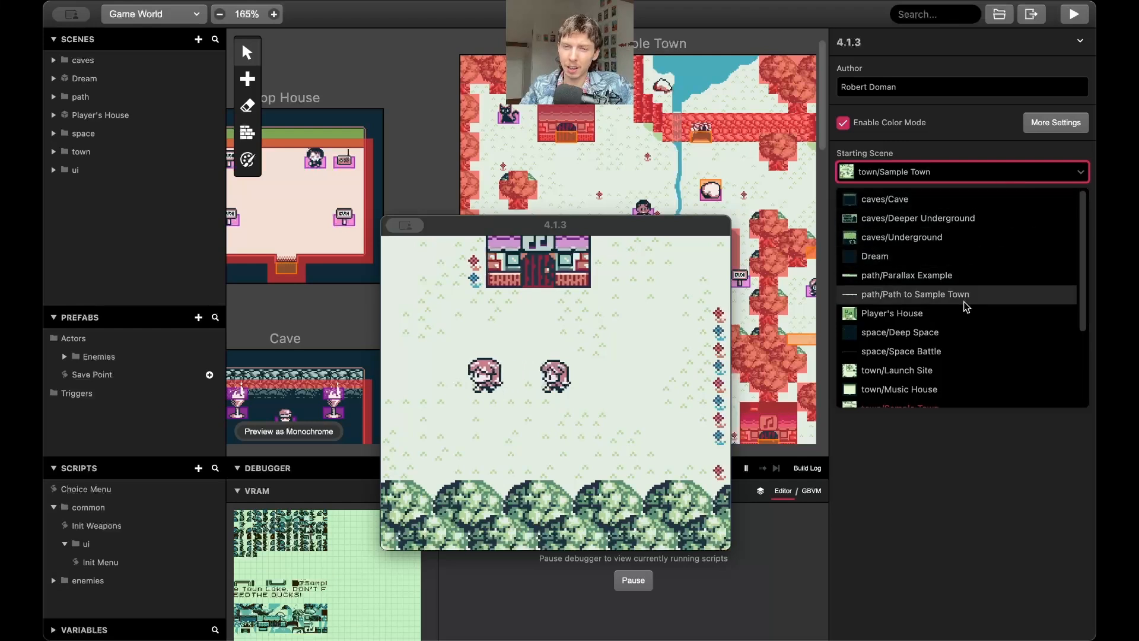
{"action": "scroll", "coordinate": [955, 297], "scroll_direction": "down", "scroll_amount": 3}
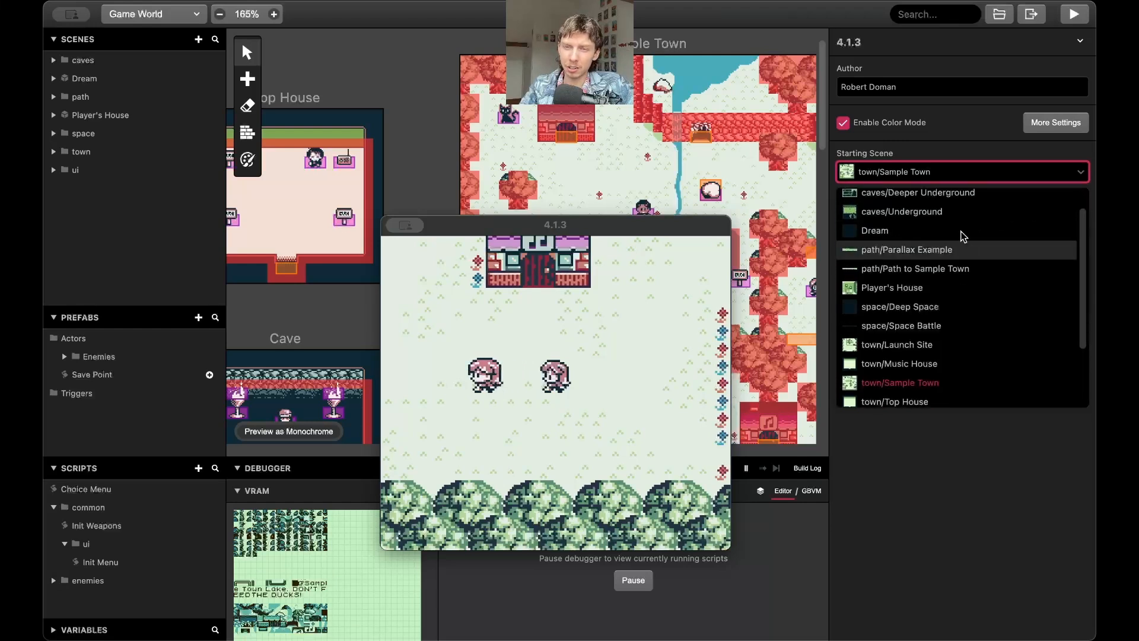
{"action": "left_click", "coordinate": [984, 174]}
Locate the player's start position marker near the lower edge of the Sample Town scene.
{"action": "scroll", "coordinate": [700, 137], "scroll_direction": "down", "scroll_amount": 8}
{"action": "scroll", "coordinate": [699, 132], "scroll_direction": "down", "scroll_amount": 3}
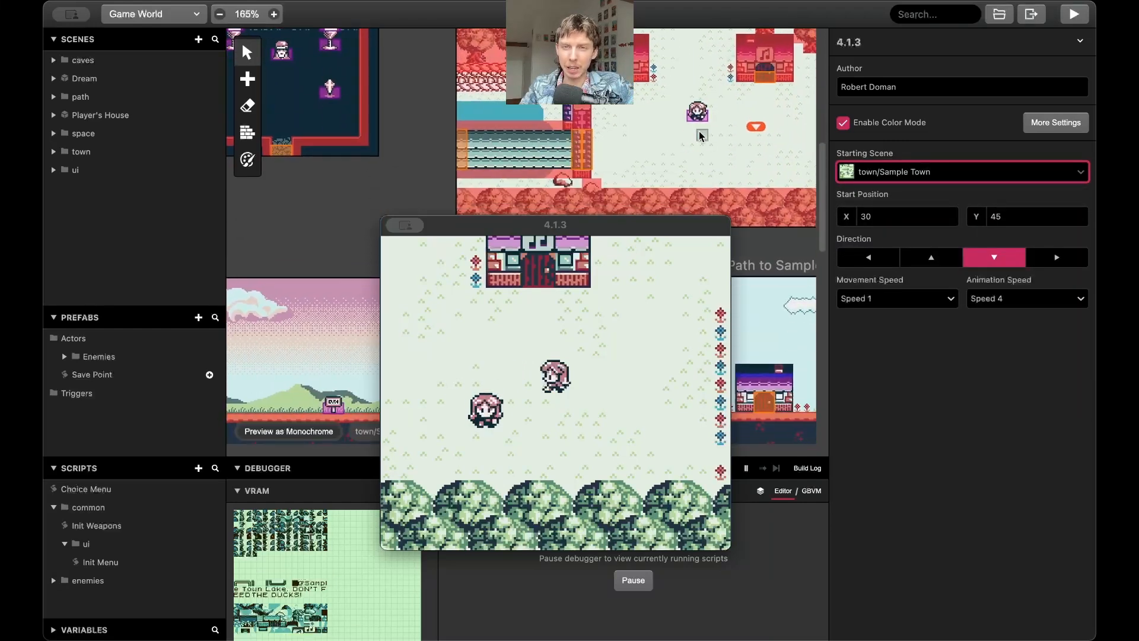
{"action": "scroll", "coordinate": [698, 132], "scroll_direction": "right", "scroll_amount": 6}
{"action": "scroll", "coordinate": [570, 118], "scroll_direction": "up", "scroll_amount": 3, "text": "ctrl"}
{"action": "scroll", "coordinate": [571, 116], "scroll_direction": "up", "scroll_amount": 2, "text": "ctrl"}
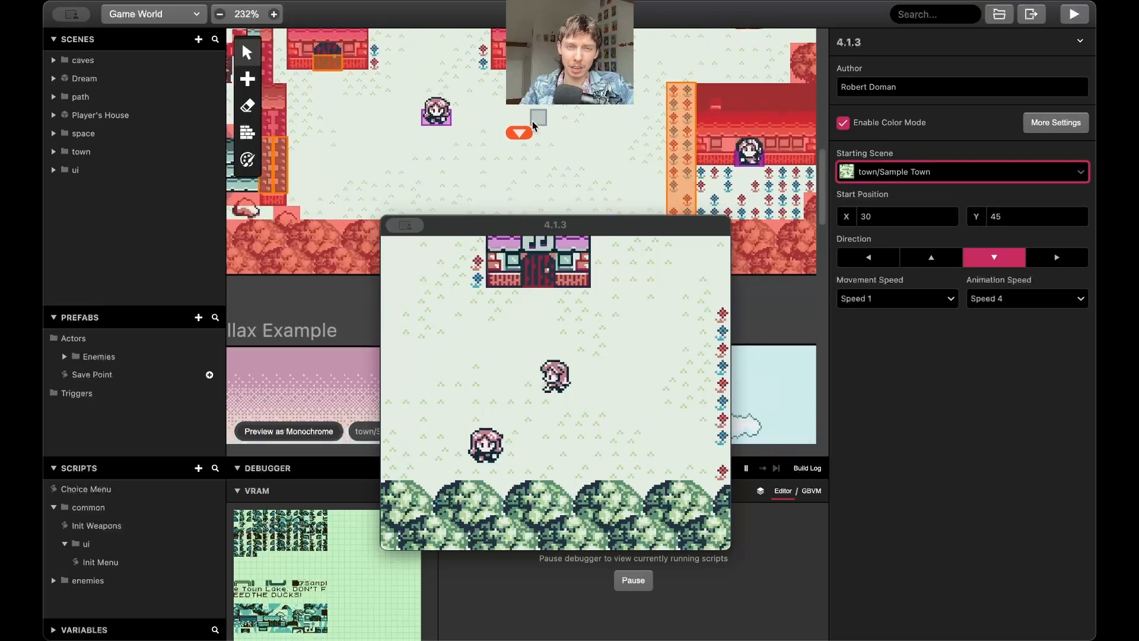
Walk the character in the game preview back west, up between the two purple-roofed houses and south again.
{"action": "left_click", "coordinate": [532, 223]}
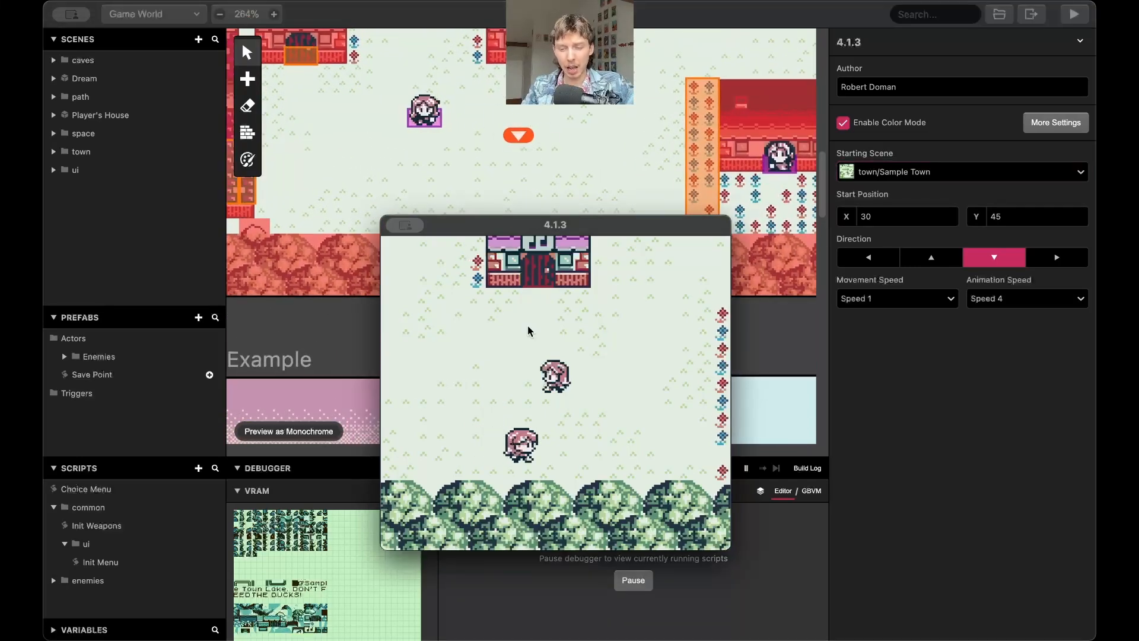
{"action": "key", "text": "Left"}
{"action": "key", "text": "Up"}
{"action": "key", "text": "Left"}
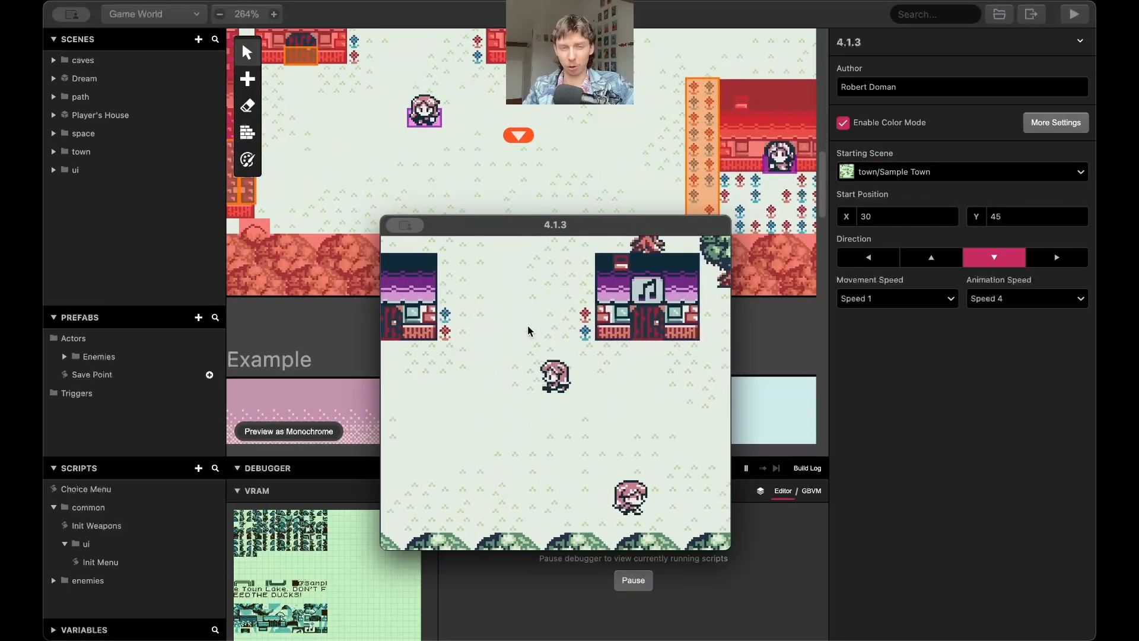
{"action": "key", "text": "Down"}
{"action": "key", "text": "Right"}
{"action": "key", "text": "Up"}
{"action": "key", "text": "Left"}
{"action": "key", "text": "Up"}
{"action": "key", "text": "Up"}
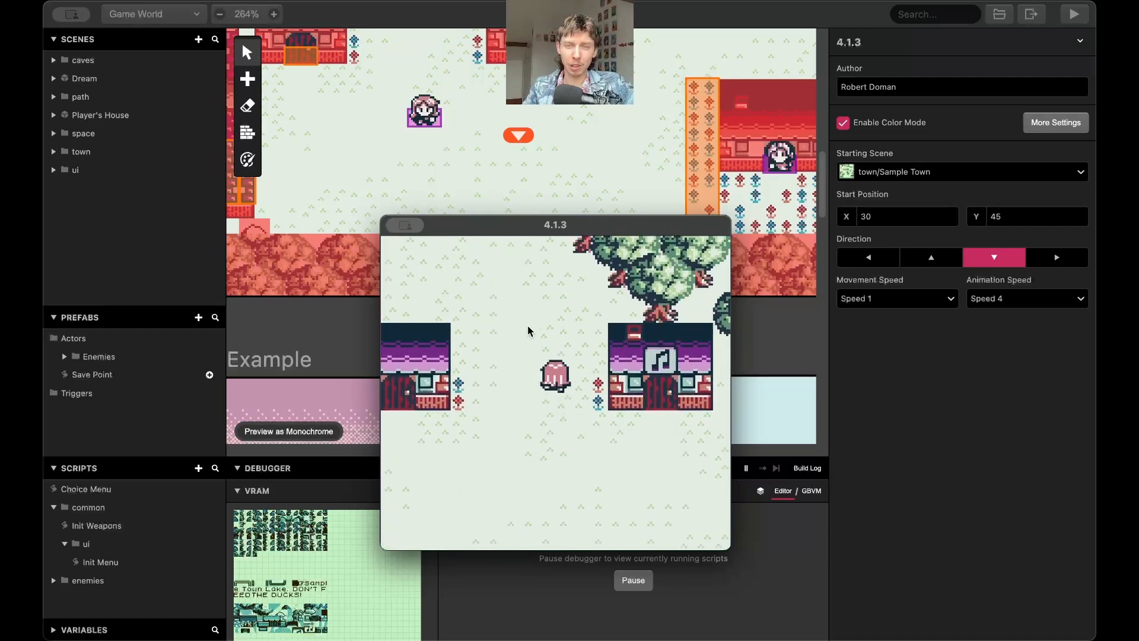
{"action": "key", "text": "Down"}
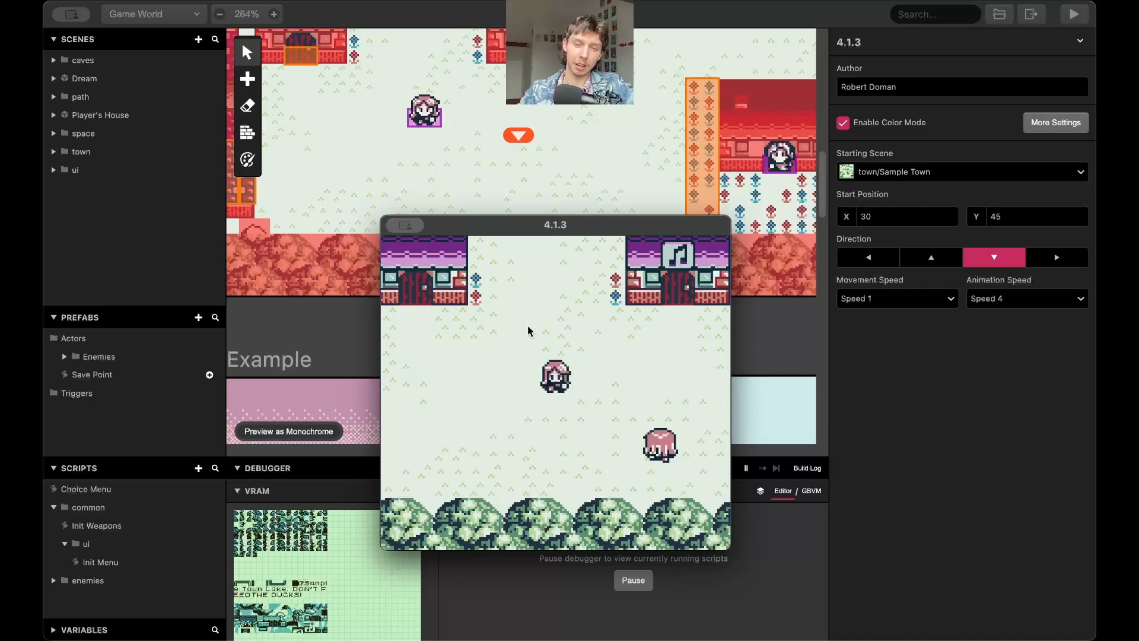
Open the in-game quest list, view its second page and close the list.
{"action": "key", "text": "Return"}
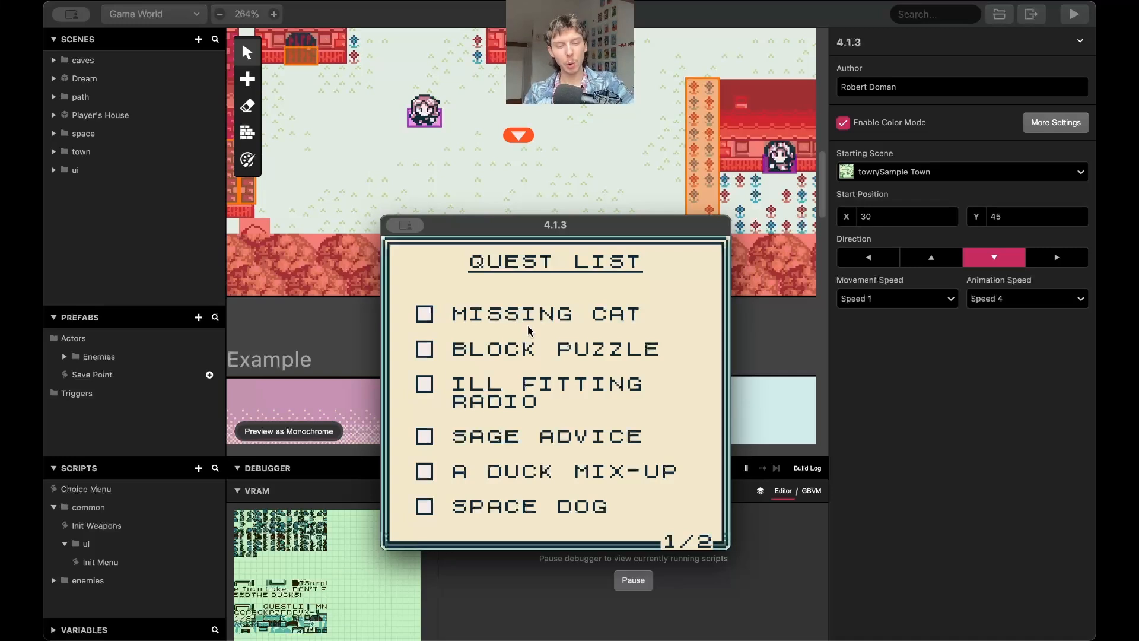
{"action": "key", "text": "Right"}
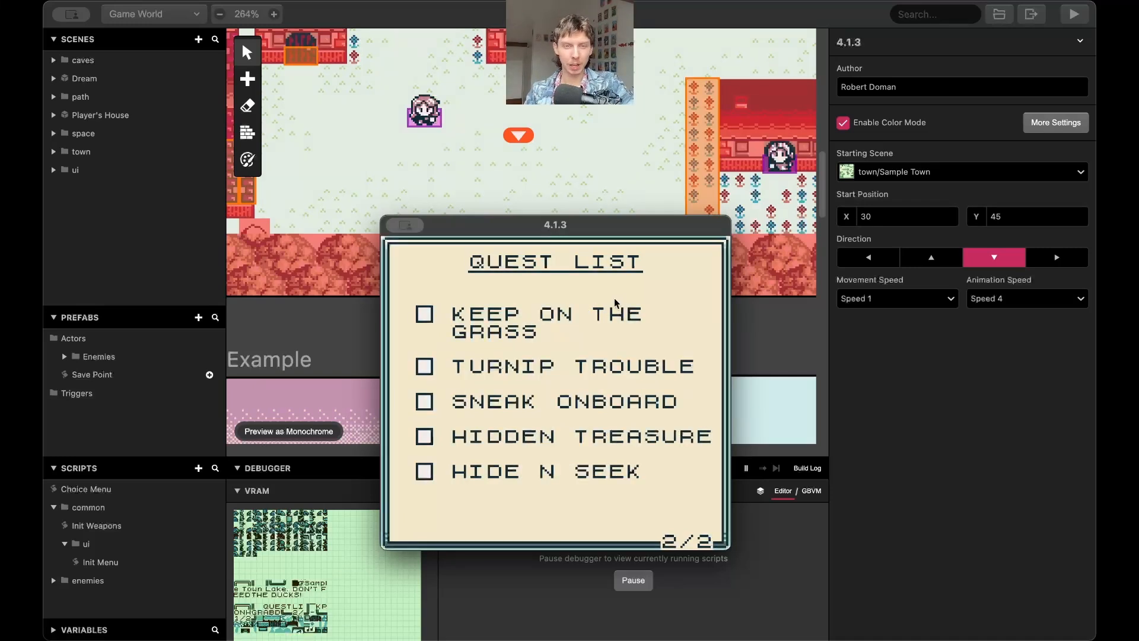
{"action": "key", "text": "Return"}
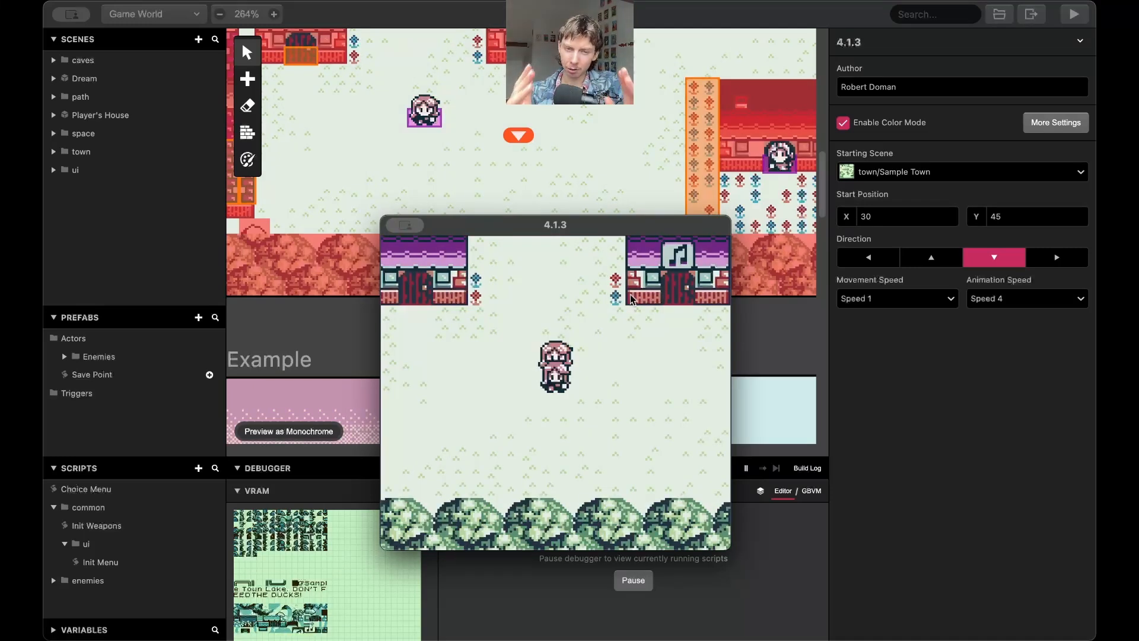
Walk the character north past the houses in the game preview and move the preview window clear of the world view.
{"action": "key", "text": "Up"}
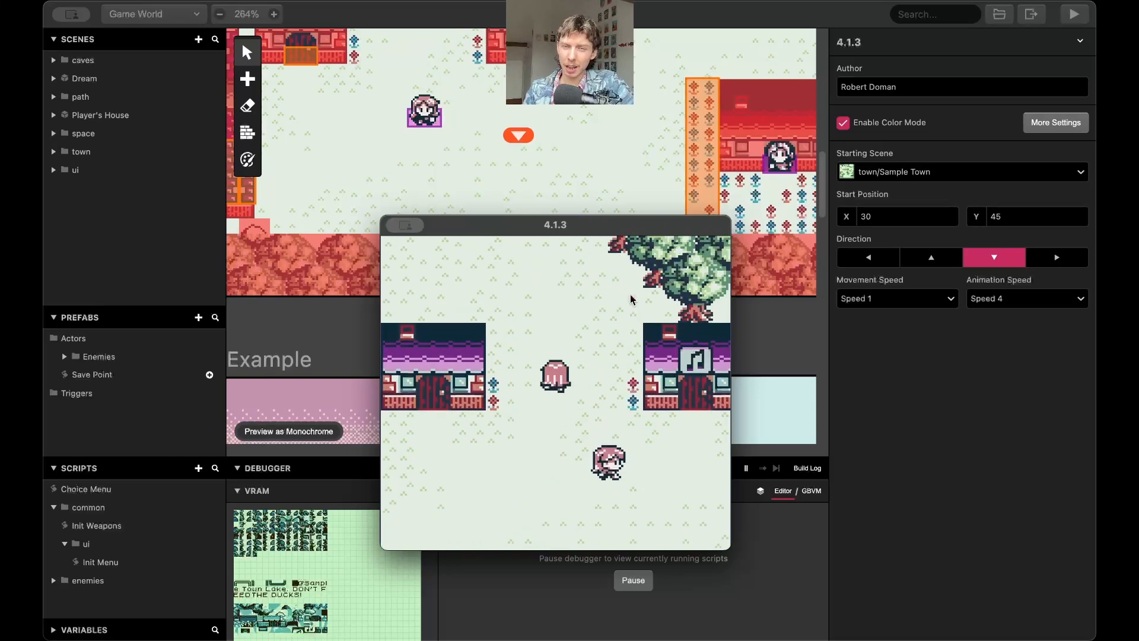
{"action": "key", "text": "Down"}
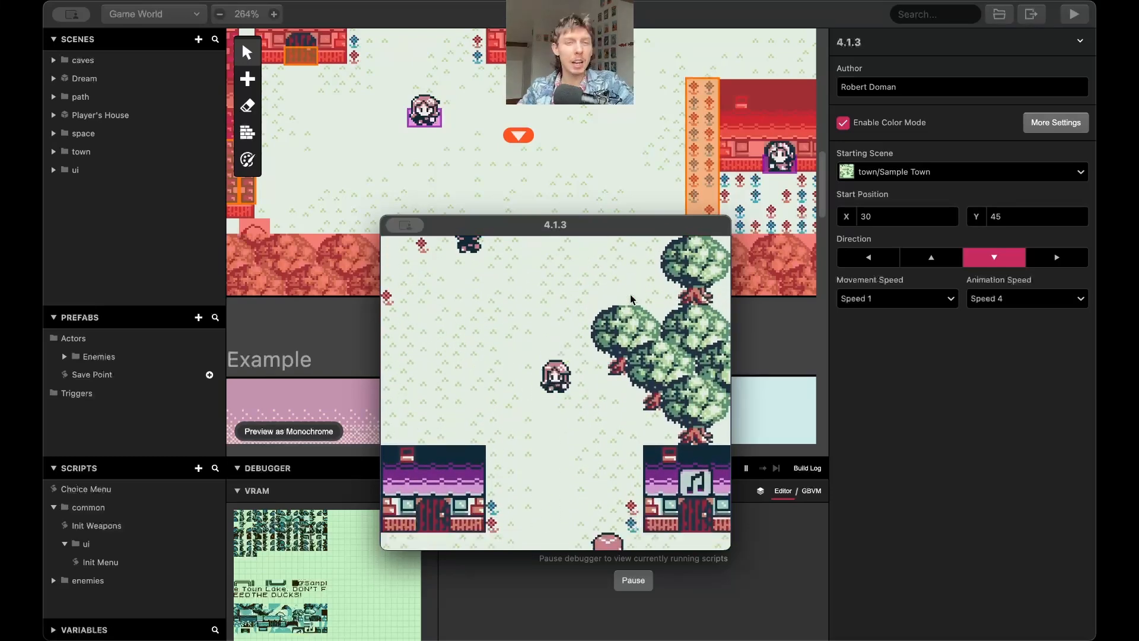
{"action": "left_click_drag", "start_coordinate": [593, 224], "coordinate": [591, 630]}
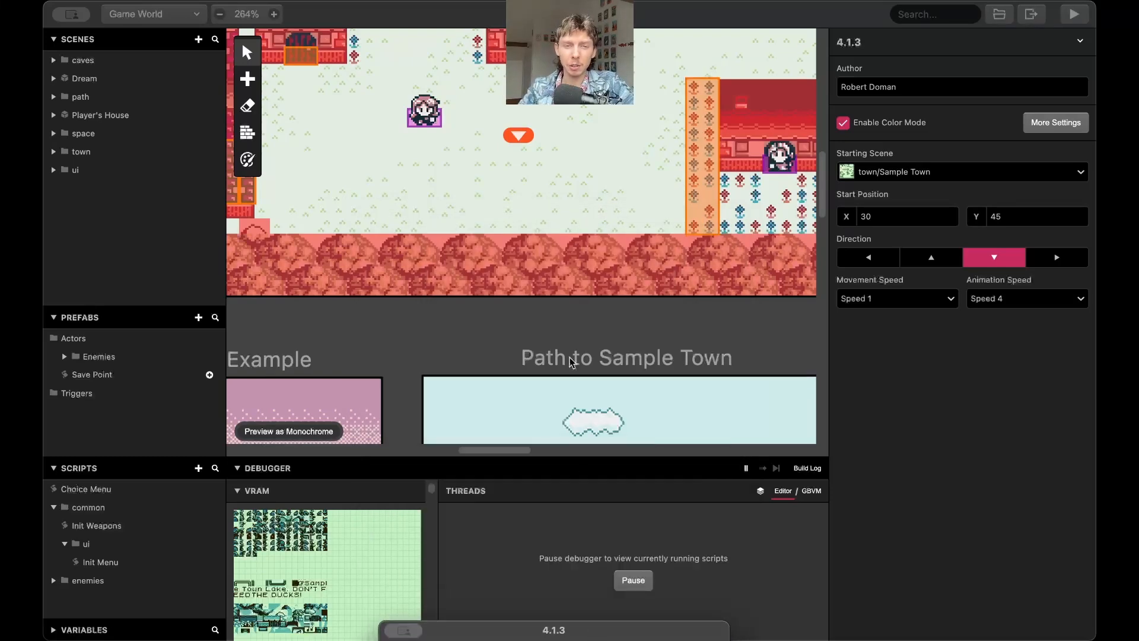
Select the Sample Town scene and examine its On Init script, including the call to common/ui/Init Menu.
{"action": "left_click", "coordinate": [584, 173]}
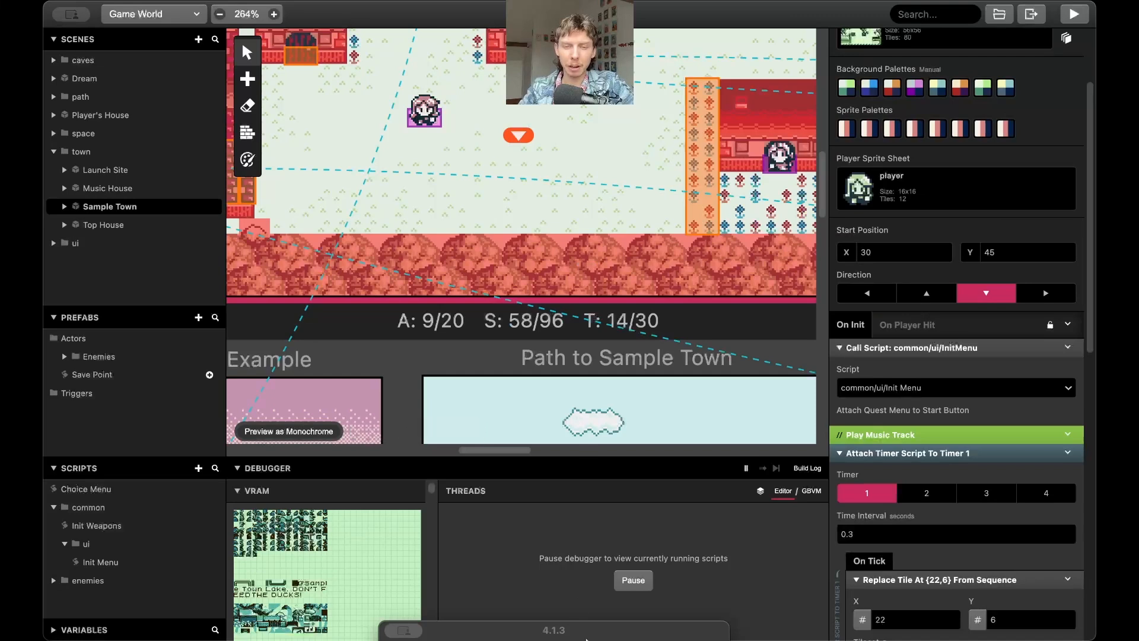
{"action": "left_click", "coordinate": [705, 618]}
{"action": "left_click", "coordinate": [278, 271]}
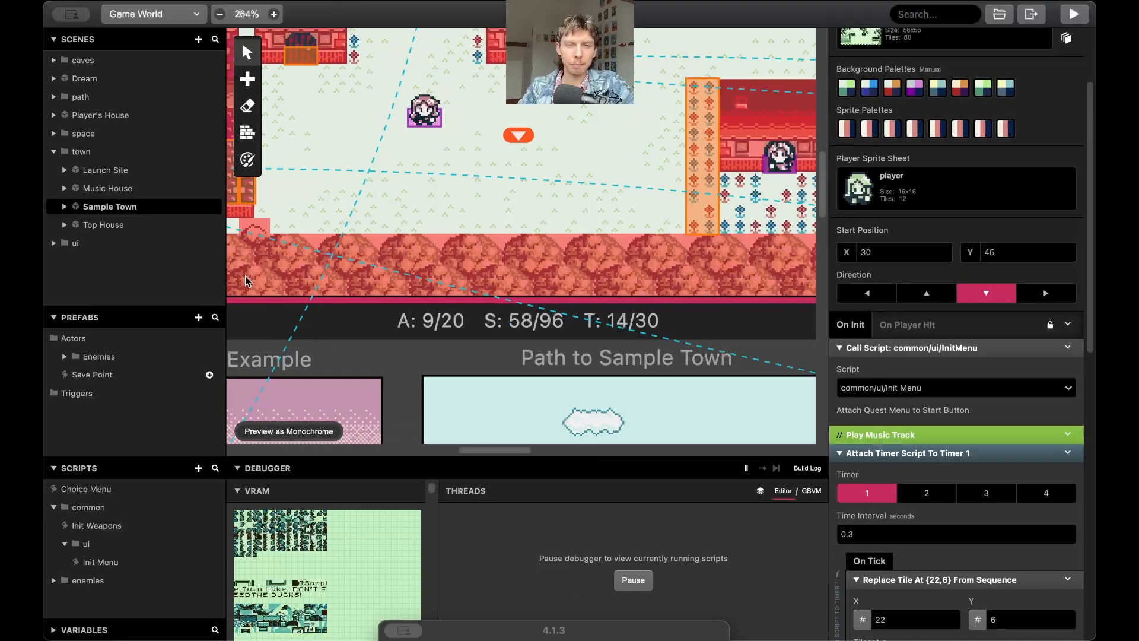
{"action": "scroll", "coordinate": [462, 248], "scroll_direction": "up", "scroll_amount": 3}
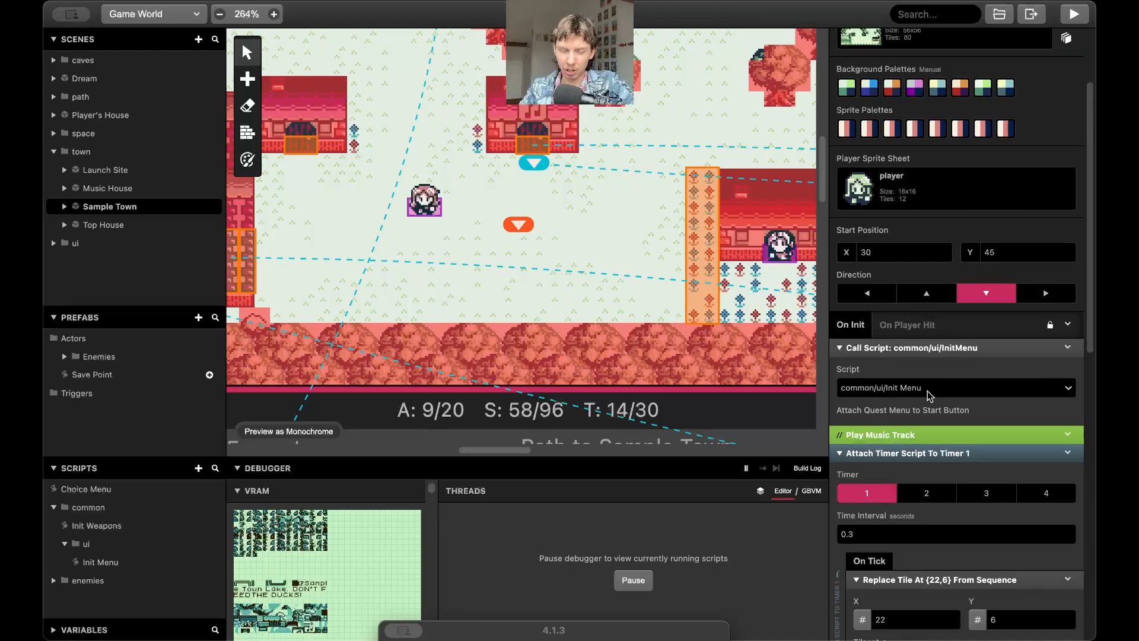
Open the Init Menu script in common/ui and examine how it attaches the quest menu to the Start button.
{"action": "left_click", "coordinate": [130, 565]}
{"action": "left_click", "coordinate": [71, 511]}
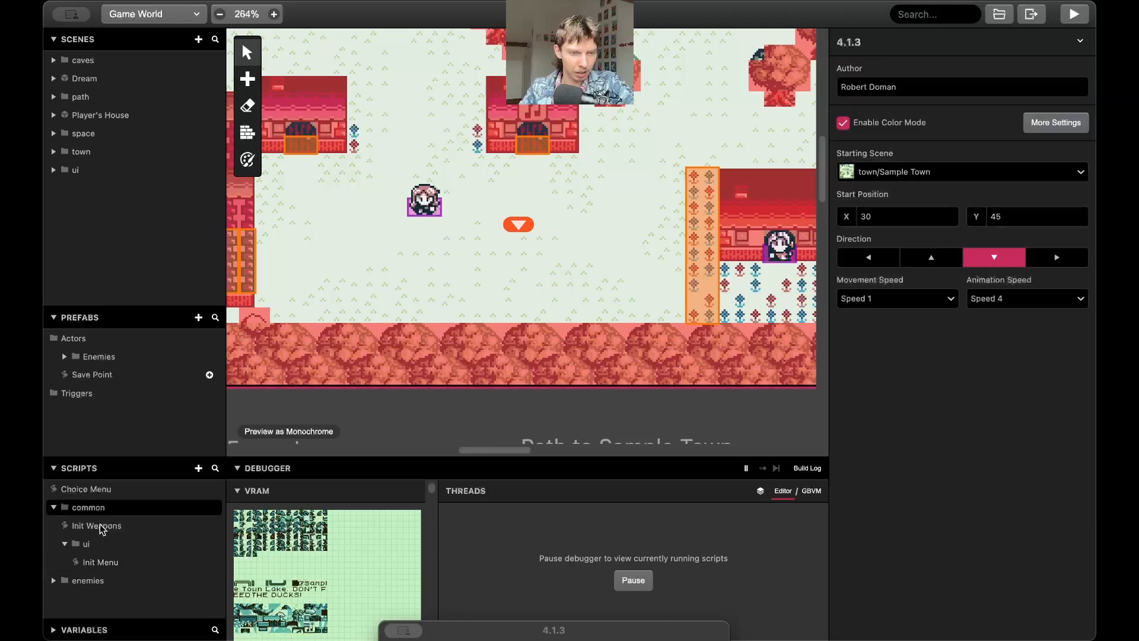
{"action": "left_click", "coordinate": [92, 546]}
{"action": "left_click", "coordinate": [107, 548]}
{"action": "left_click", "coordinate": [113, 561]}
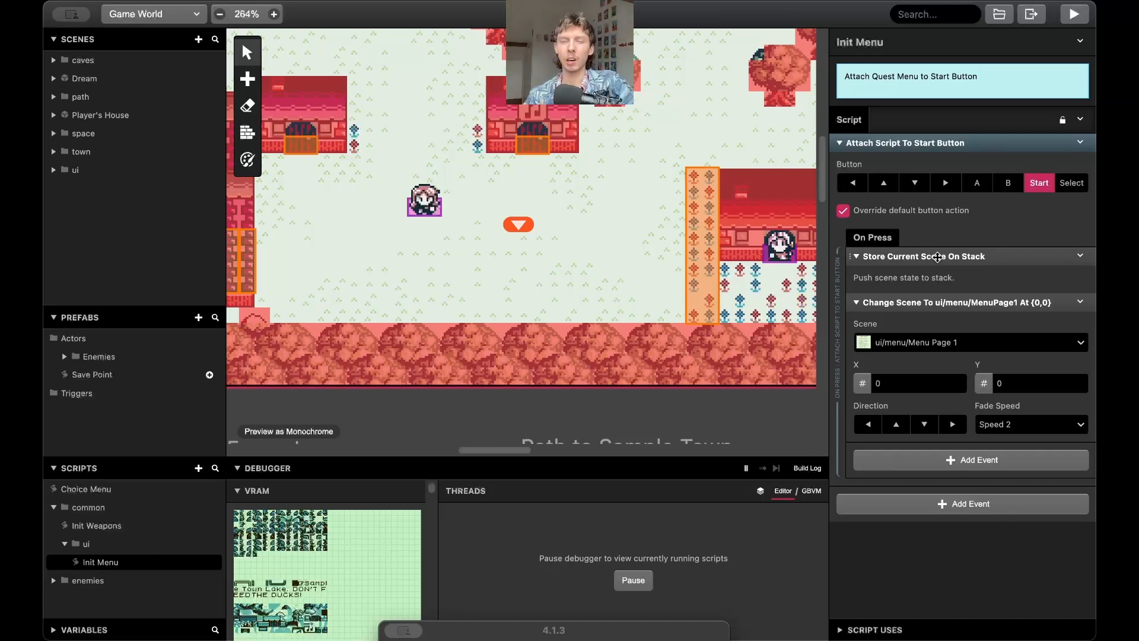
Find the quest list's Menu Page 1 scene in the world view, select it and examine its On Init script.
{"action": "scroll", "coordinate": [678, 246], "scroll_direction": "up", "scroll_amount": 5}
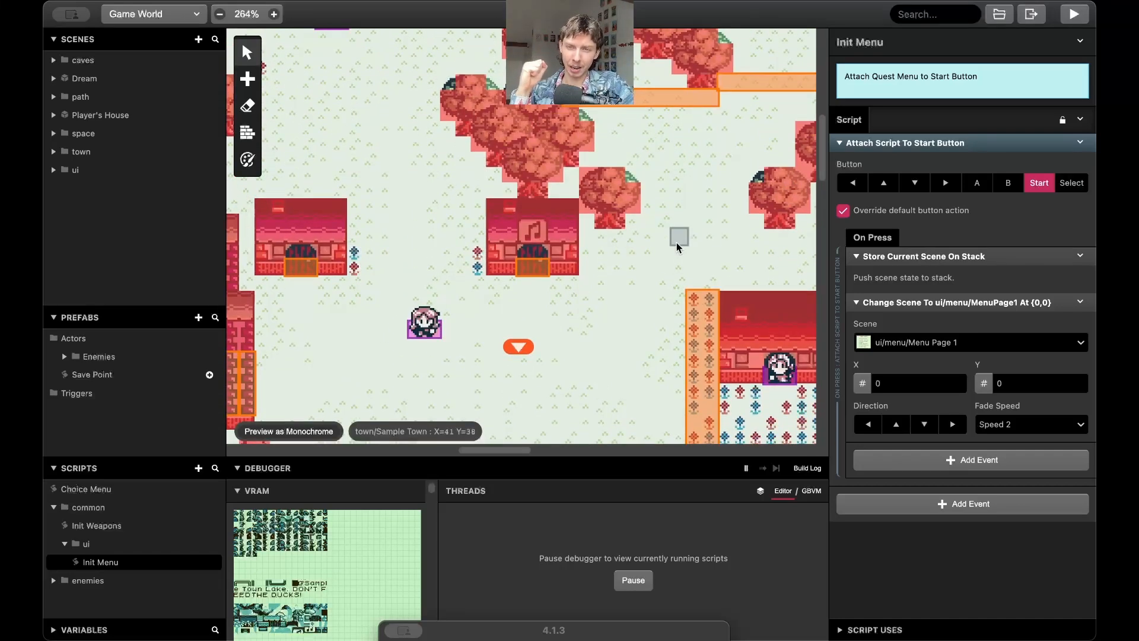
{"action": "scroll", "coordinate": [677, 246], "scroll_direction": "left", "scroll_amount": 10}
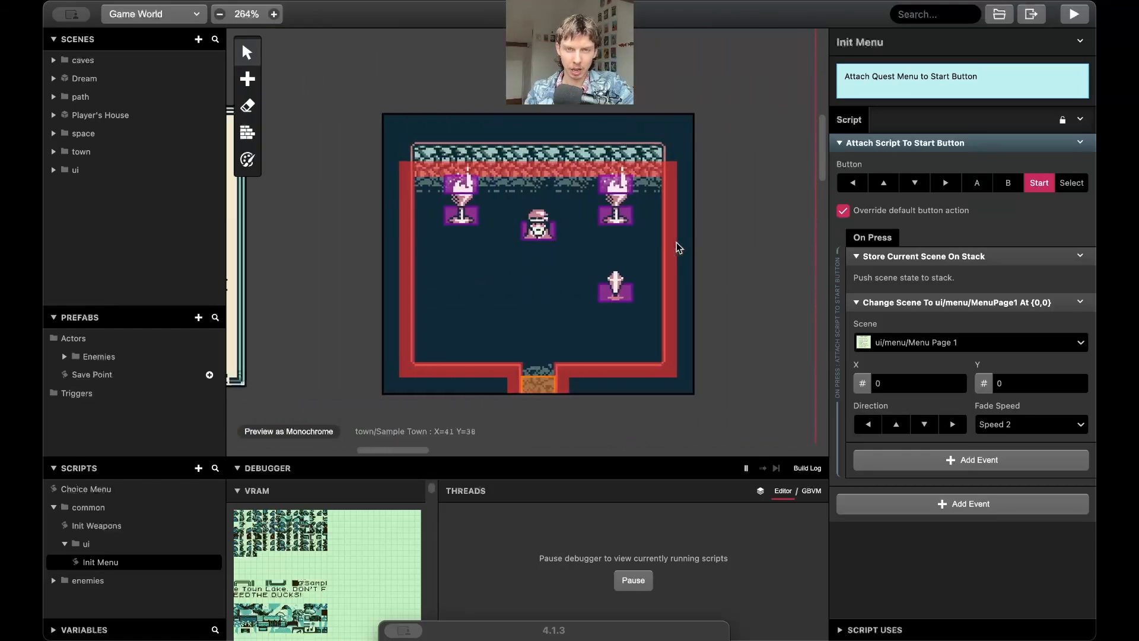
{"action": "scroll", "coordinate": [678, 246], "scroll_direction": "left", "scroll_amount": 5}
{"action": "scroll", "coordinate": [677, 247], "scroll_direction": "left", "scroll_amount": 5}
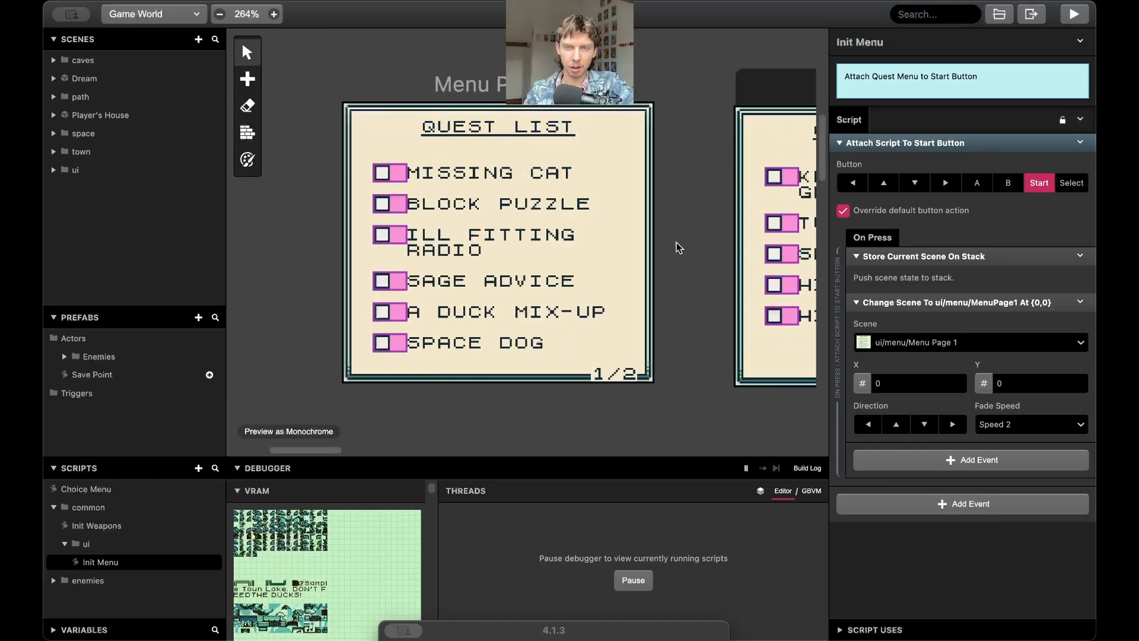
{"action": "left_click", "coordinate": [592, 260]}
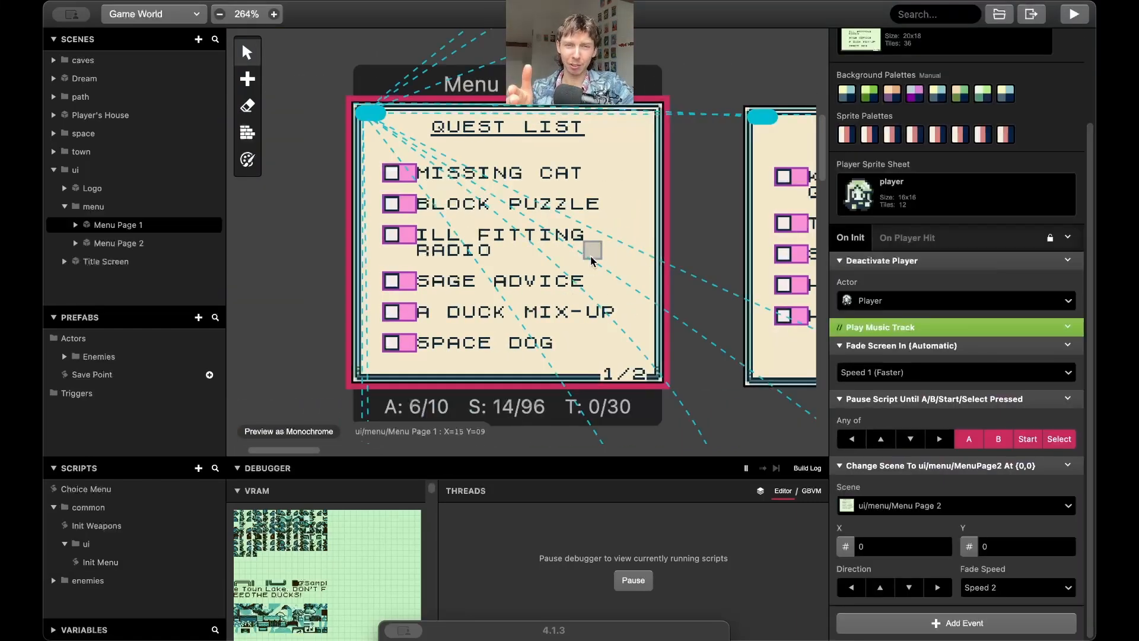
{"action": "scroll", "coordinate": [592, 260], "scroll_direction": "right", "scroll_amount": 2}
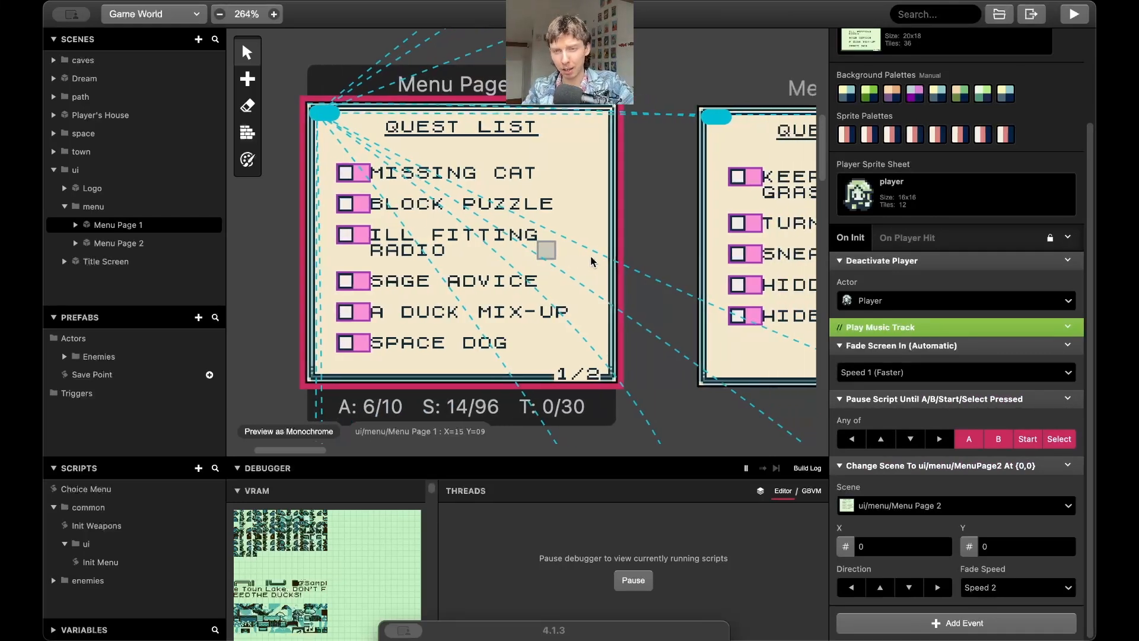
{"action": "scroll", "coordinate": [545, 314], "scroll_direction": "right", "scroll_amount": 1}
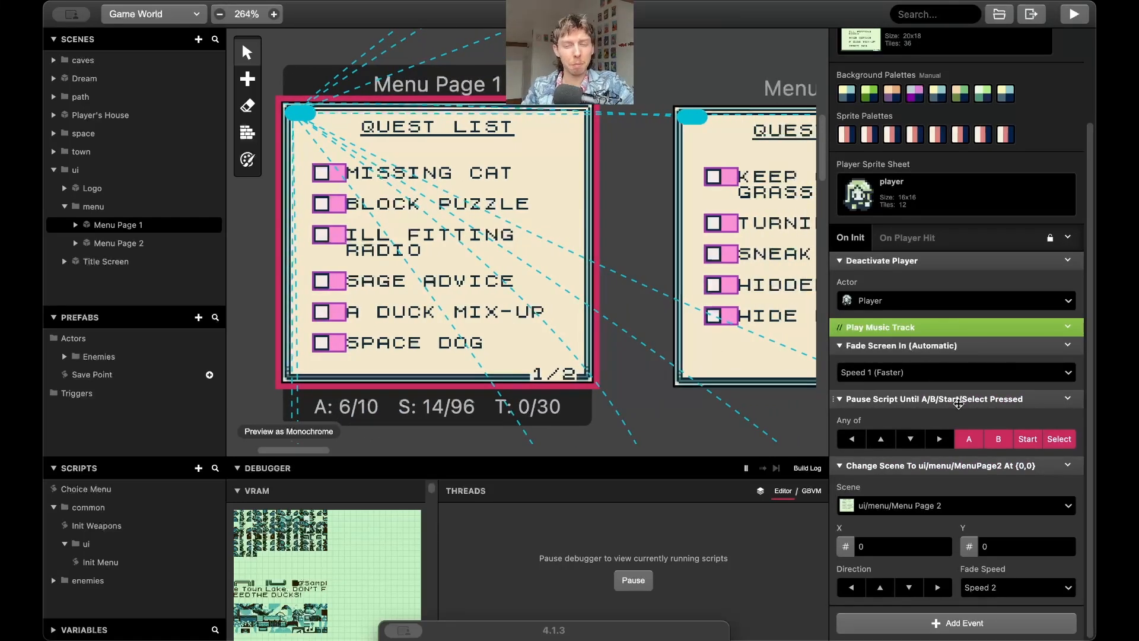
Select the quest list's Menu Page 2 scene and examine its On Init script, including the restore-scene event.
{"action": "scroll", "coordinate": [593, 285], "scroll_direction": "right", "scroll_amount": 8}
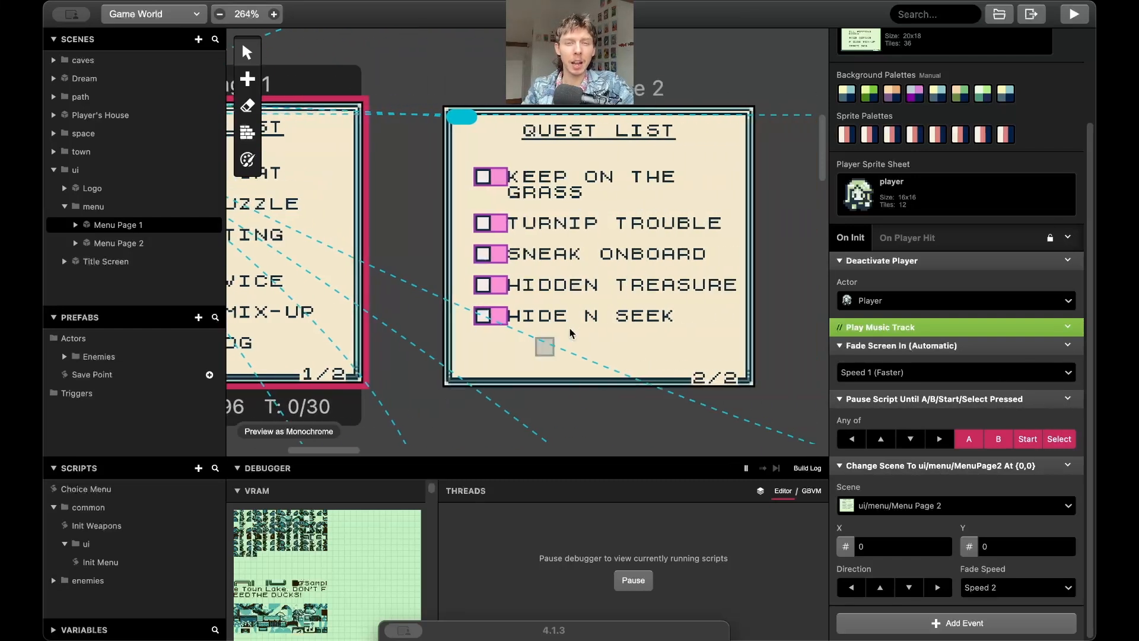
{"action": "left_click", "coordinate": [635, 279]}
{"action": "scroll", "coordinate": [635, 279], "scroll_direction": "right", "scroll_amount": 2}
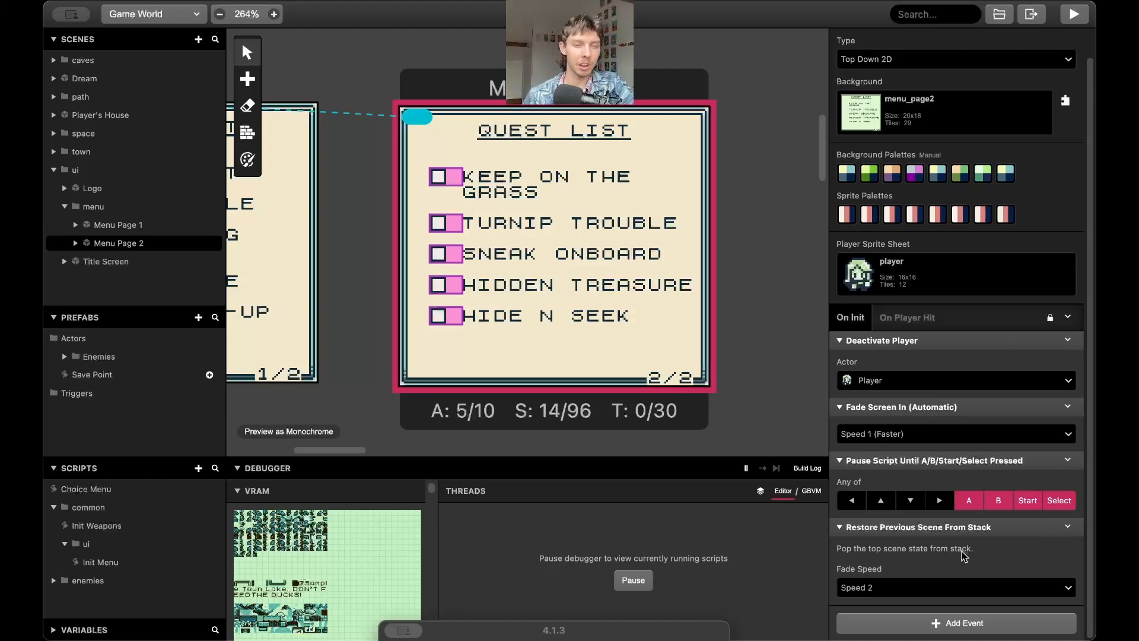
Select the Sample Town scene again and look back and forth between it and the Menu Page 2 scene.
{"action": "scroll", "coordinate": [595, 238], "scroll_direction": "right", "scroll_amount": 15}
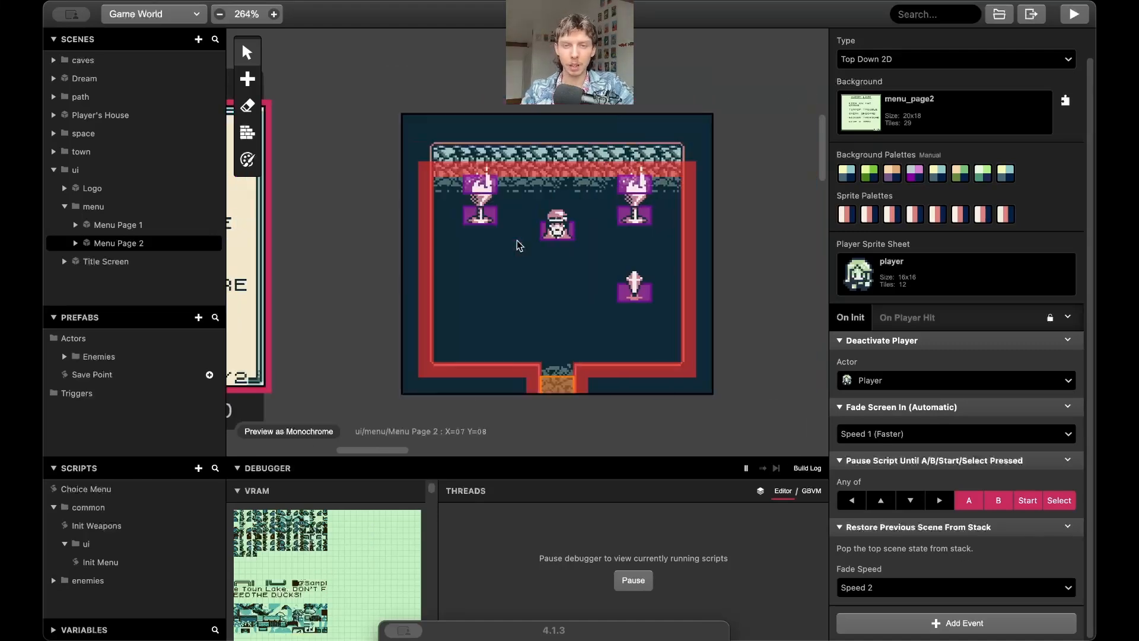
{"action": "scroll", "coordinate": [595, 238], "scroll_direction": "right", "scroll_amount": 1}
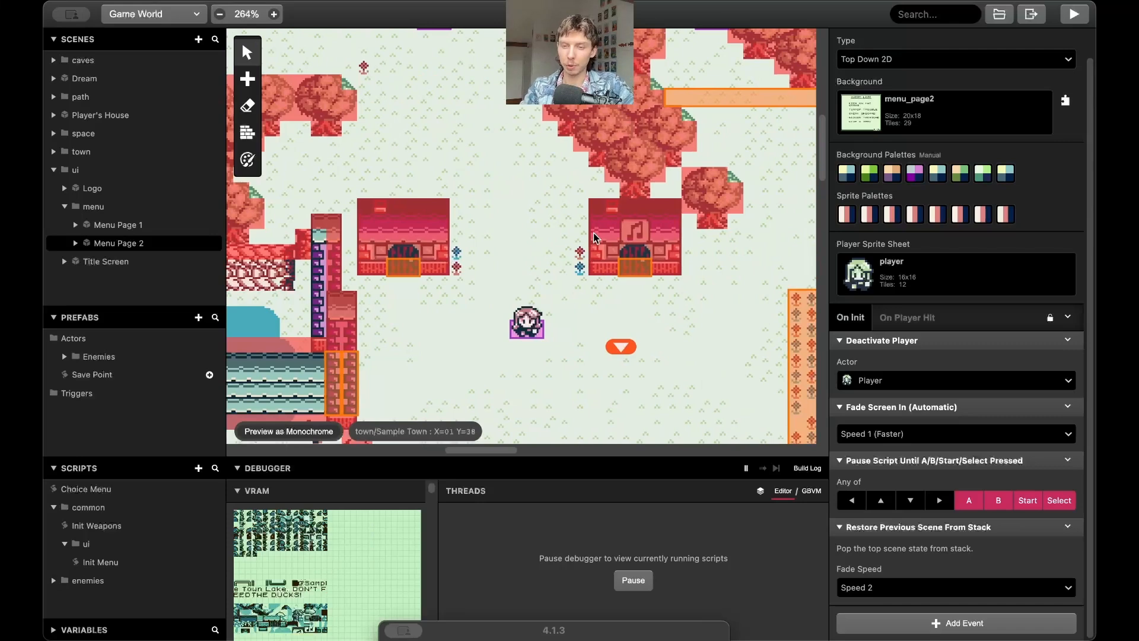
{"action": "left_click", "coordinate": [595, 238]}
{"action": "scroll", "coordinate": [530, 208], "scroll_direction": "up", "scroll_amount": 7}
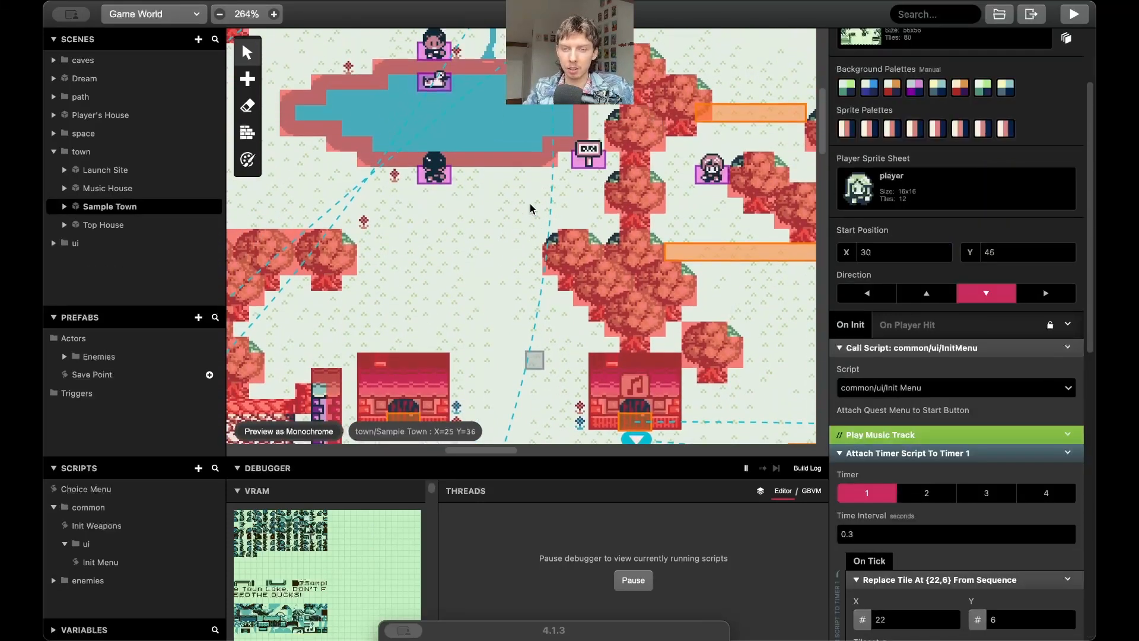
{"action": "scroll", "coordinate": [530, 208], "scroll_direction": "down", "scroll_amount": 10}
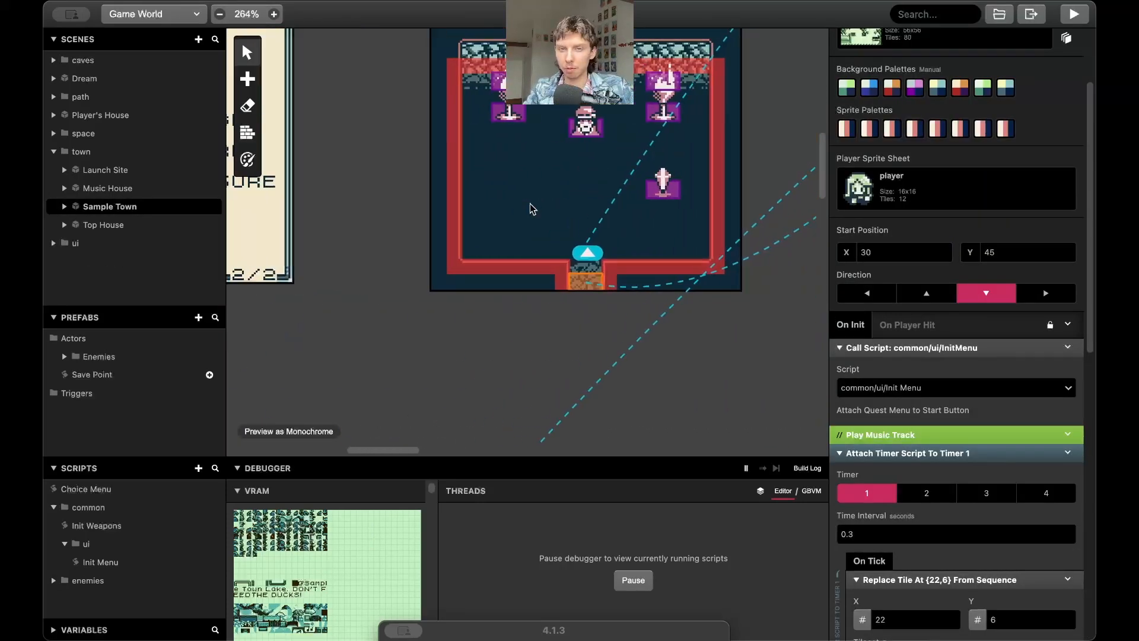
{"action": "scroll", "coordinate": [530, 208], "scroll_direction": "left", "scroll_amount": 10}
{"action": "scroll", "coordinate": [531, 208], "scroll_direction": "up", "scroll_amount": 4}
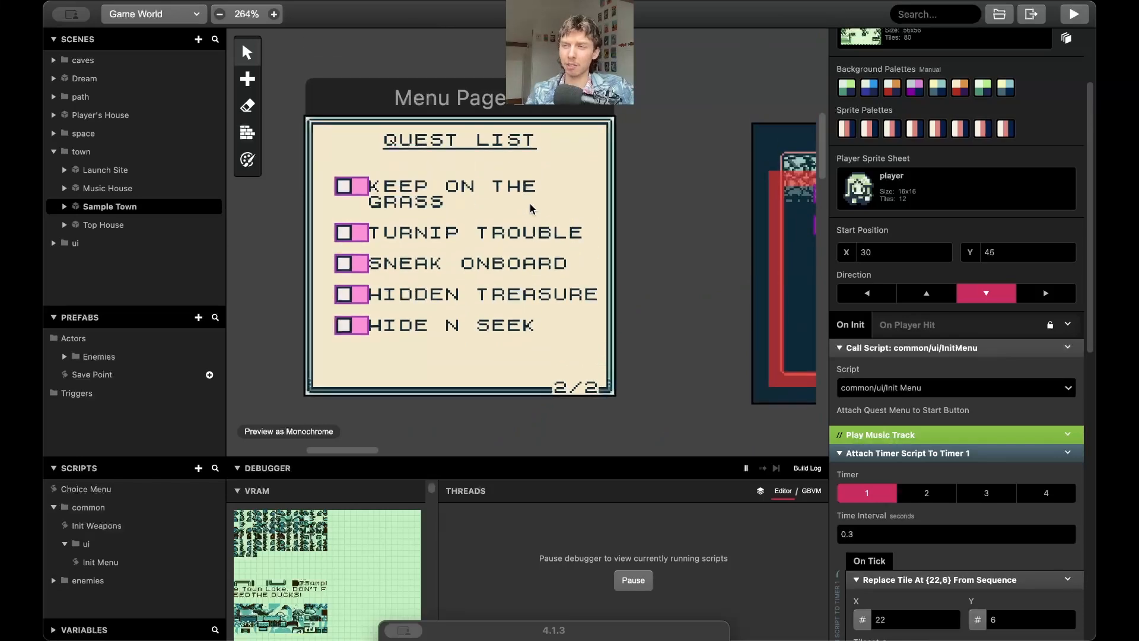
{"action": "scroll", "coordinate": [530, 207], "scroll_direction": "right", "scroll_amount": 15}
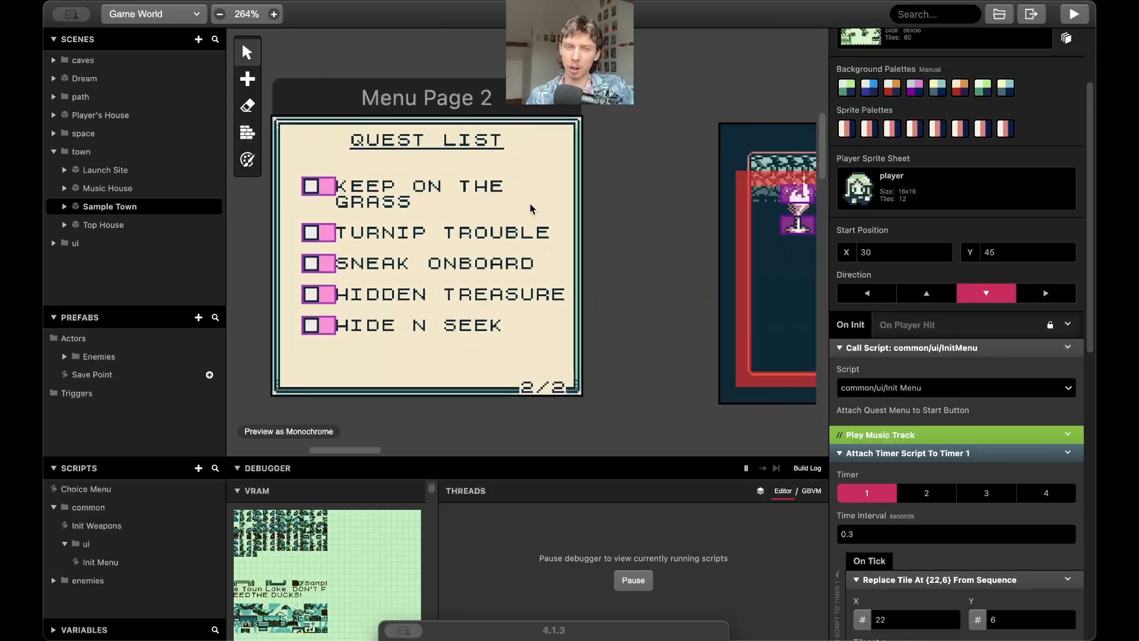
{"action": "scroll", "coordinate": [530, 207], "scroll_direction": "right", "scroll_amount": 5}
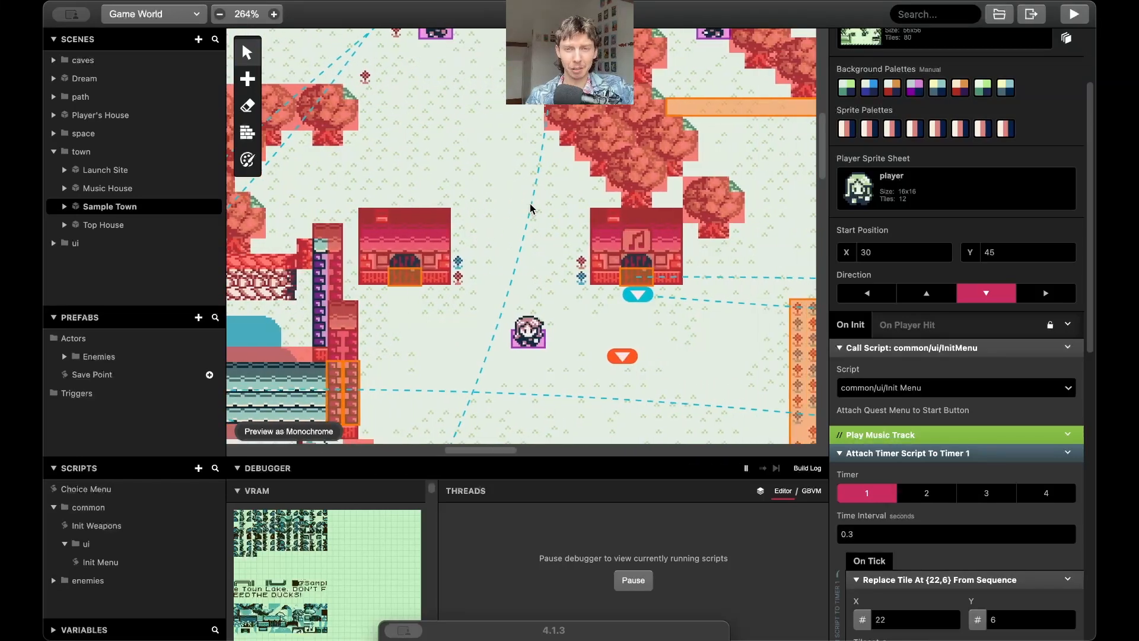
Select the Rock actor north of the town lake and examine its On Interact push script.
{"action": "scroll", "coordinate": [530, 208], "scroll_direction": "up", "scroll_amount": 10}
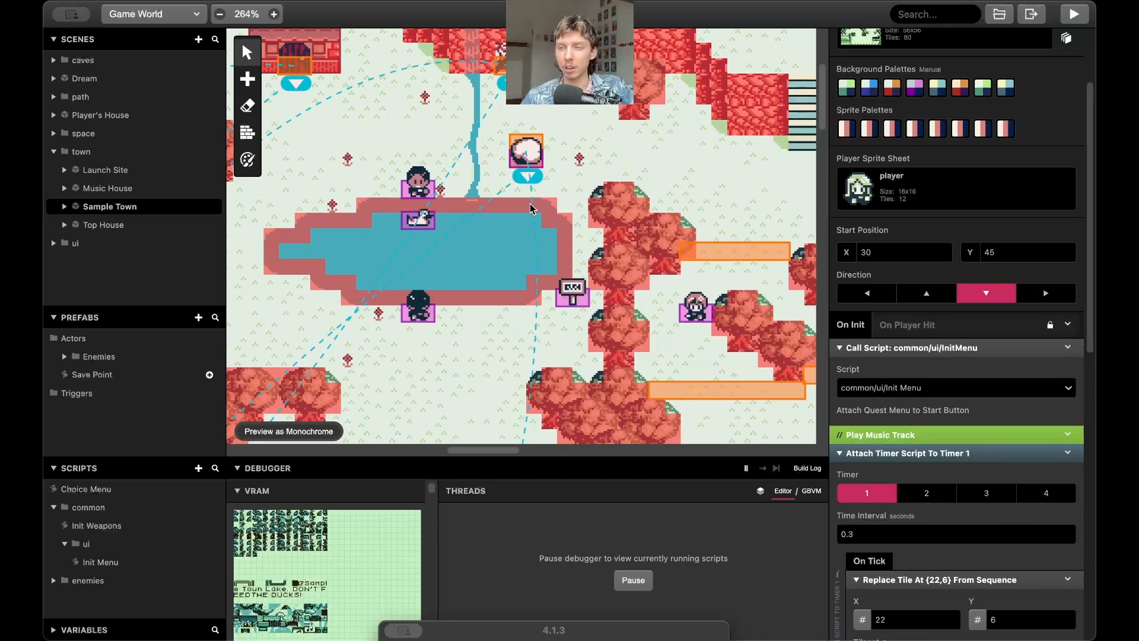
{"action": "scroll", "coordinate": [530, 207], "scroll_direction": "up", "scroll_amount": 5}
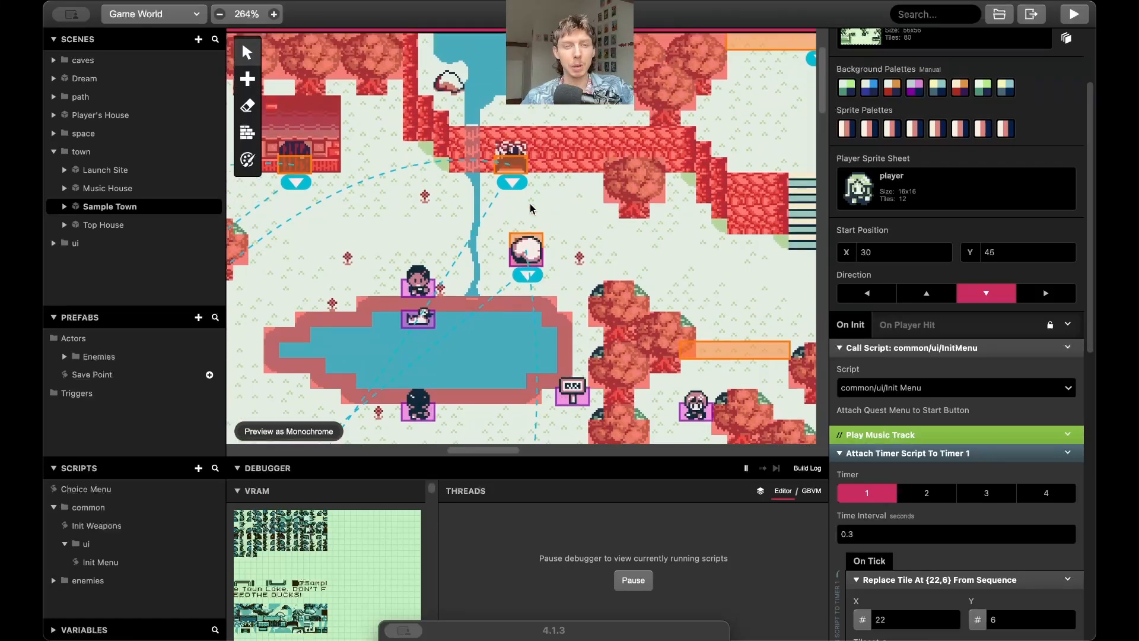
{"action": "scroll", "coordinate": [530, 207], "scroll_direction": "down", "scroll_amount": 3}
{"action": "scroll", "coordinate": [530, 207], "scroll_direction": "left", "scroll_amount": 2}
{"action": "left_click", "coordinate": [537, 237]}
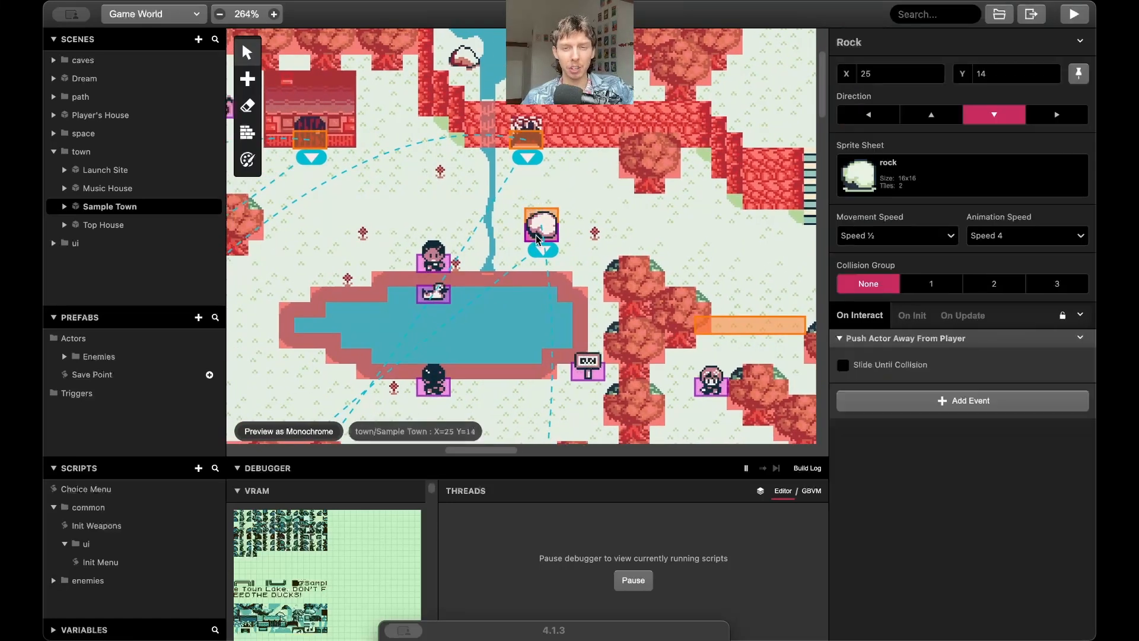
{"action": "mouse_move", "coordinate": [537, 237]}
{"action": "left_mouse_down"}
{"action": "mouse_move", "coordinate": [565, 223]}
{"action": "mouse_move", "coordinate": [533, 233]}
{"action": "left_mouse_up"}
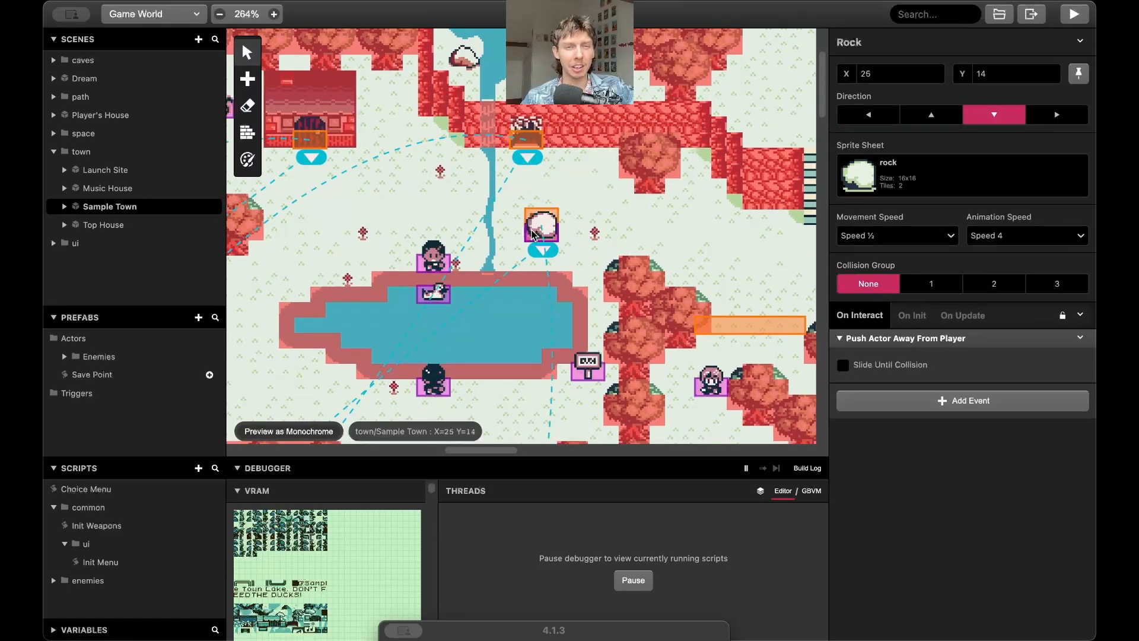
Select the Sign Post actor beside the town lake and examine its On Interact dialogue text.
{"action": "scroll", "coordinate": [531, 255], "scroll_direction": "down", "scroll_amount": 10}
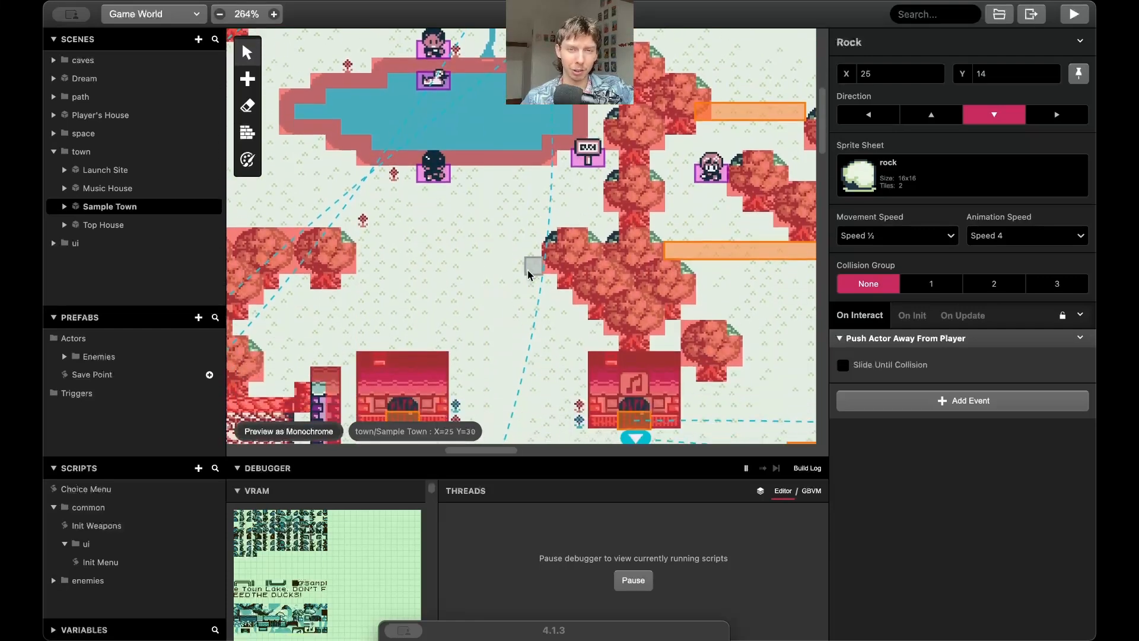
{"action": "scroll", "coordinate": [529, 274], "scroll_direction": "up", "scroll_amount": 1}
{"action": "left_click", "coordinate": [590, 177]}
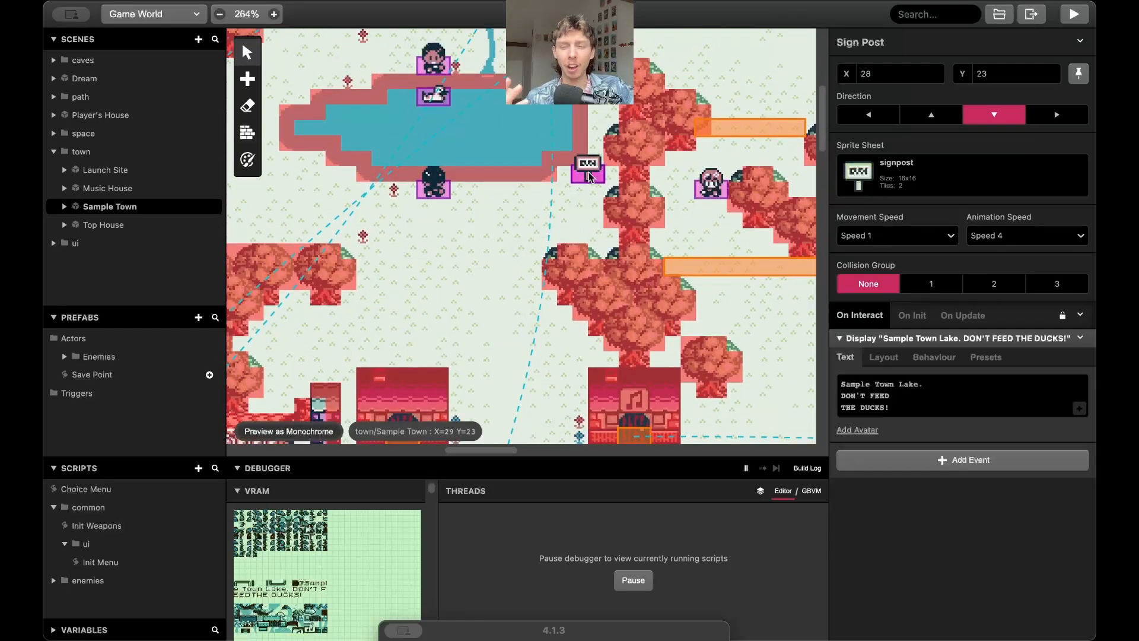
{"action": "scroll", "coordinate": [591, 177], "scroll_direction": "up", "scroll_amount": 7}
{"action": "scroll", "coordinate": [590, 176], "scroll_direction": "right", "scroll_amount": 10}
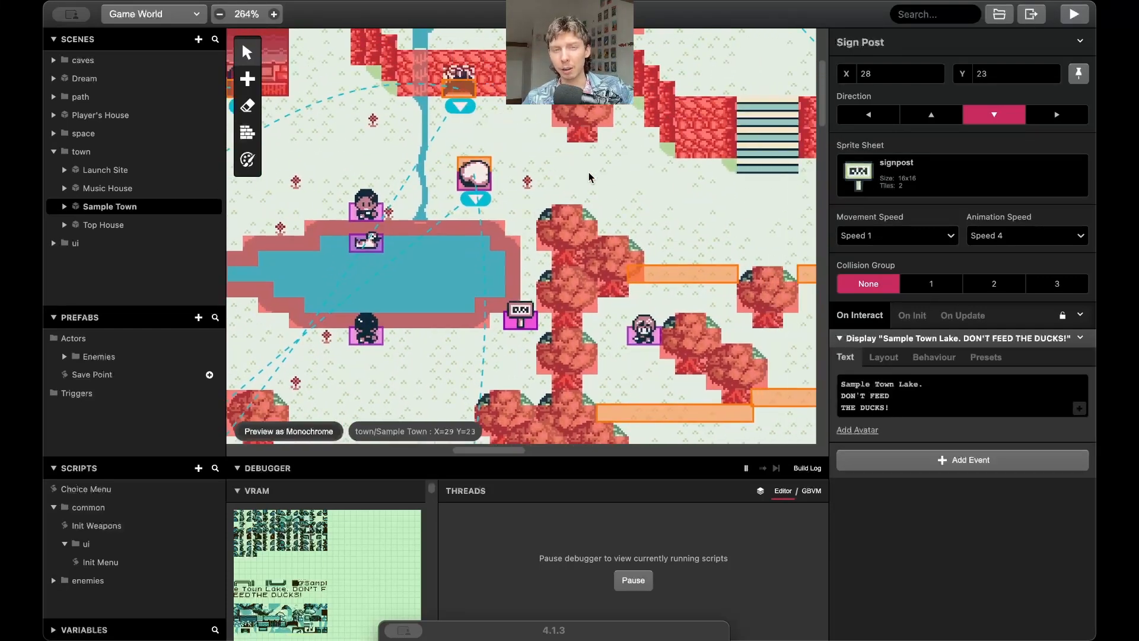
Find the Cat actor in the far northwest of Sample Town, select it and examine its On Interact script.
{"action": "scroll", "coordinate": [590, 177], "scroll_direction": "left", "scroll_amount": 18}
{"action": "scroll", "coordinate": [590, 177], "scroll_direction": "down", "scroll_amount": 16}
{"action": "scroll", "coordinate": [590, 177], "scroll_direction": "right", "scroll_amount": 6}
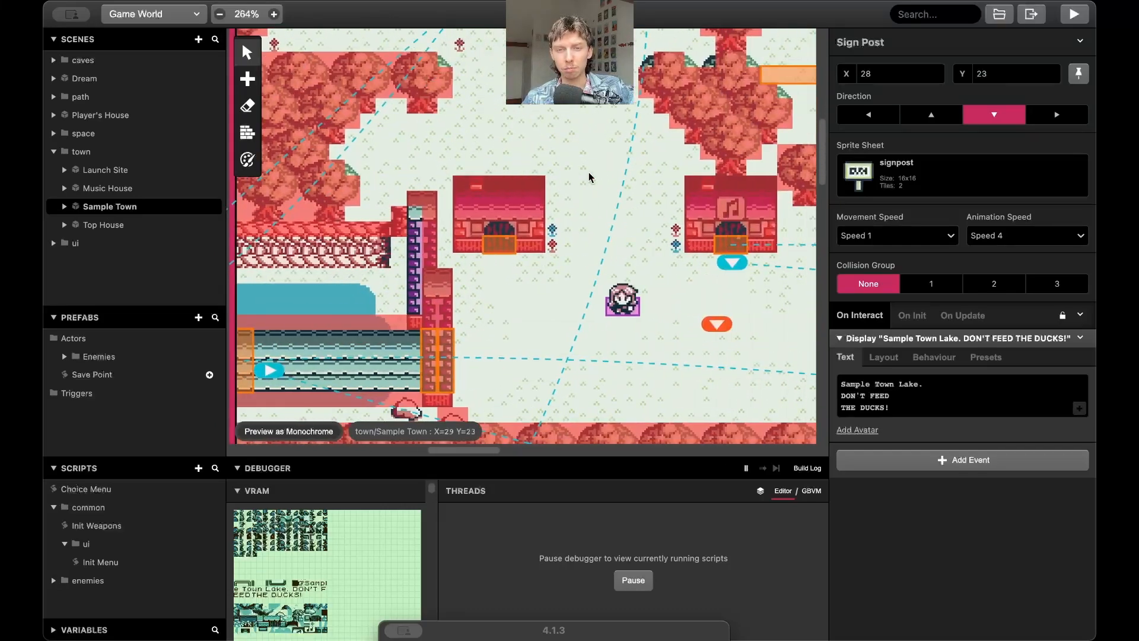
{"action": "scroll", "coordinate": [590, 177], "scroll_direction": "up", "scroll_amount": 17}
{"action": "scroll", "coordinate": [590, 176], "scroll_direction": "left", "scroll_amount": 6}
{"action": "scroll", "coordinate": [590, 176], "scroll_direction": "up", "scroll_amount": 2}
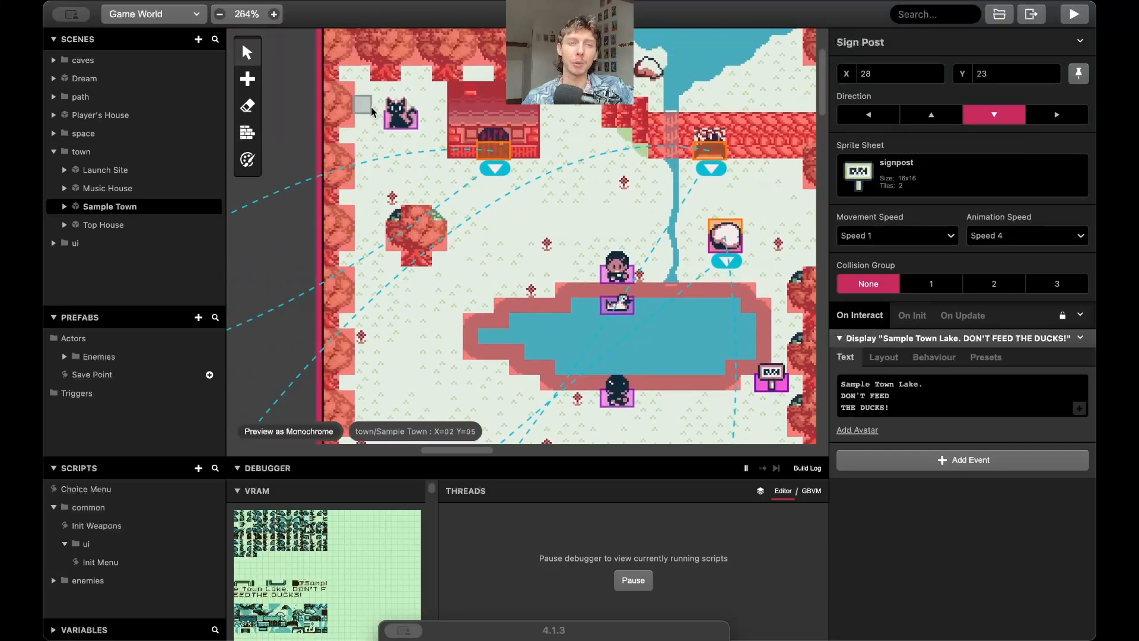
{"action": "left_click", "coordinate": [398, 118]}
Look over the area around the Sample Town lake, including the characters, duck, rock and sign post.
{"action": "scroll", "coordinate": [578, 202], "scroll_direction": "right", "scroll_amount": 5}
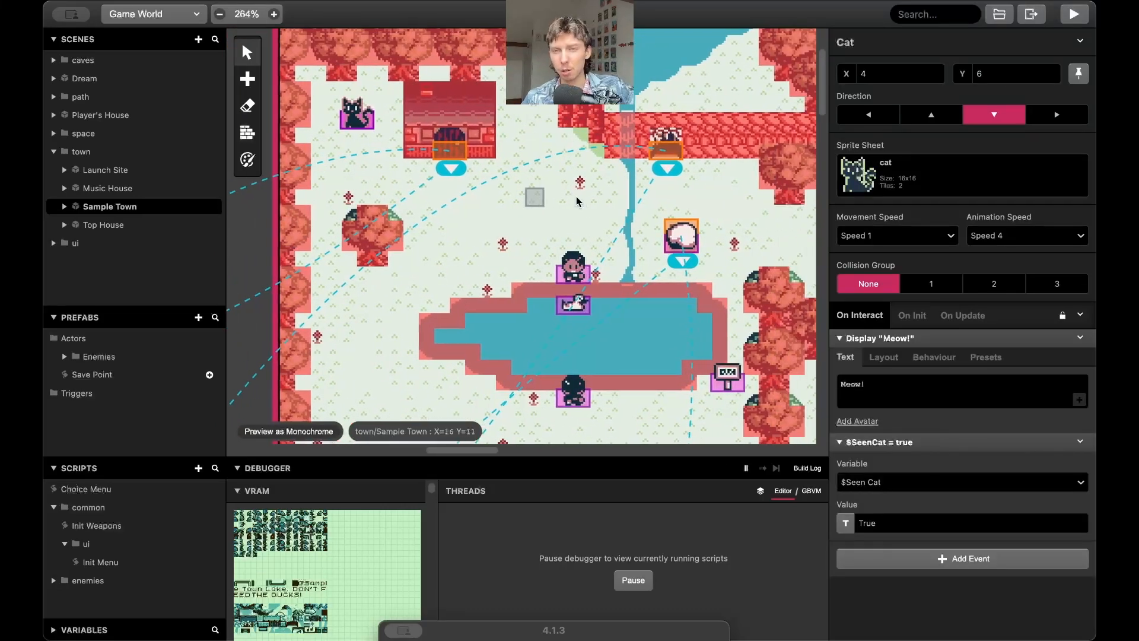
{"action": "scroll", "coordinate": [578, 202], "scroll_direction": "down", "scroll_amount": 2}
{"action": "scroll", "coordinate": [578, 202], "scroll_direction": "right", "scroll_amount": 1}
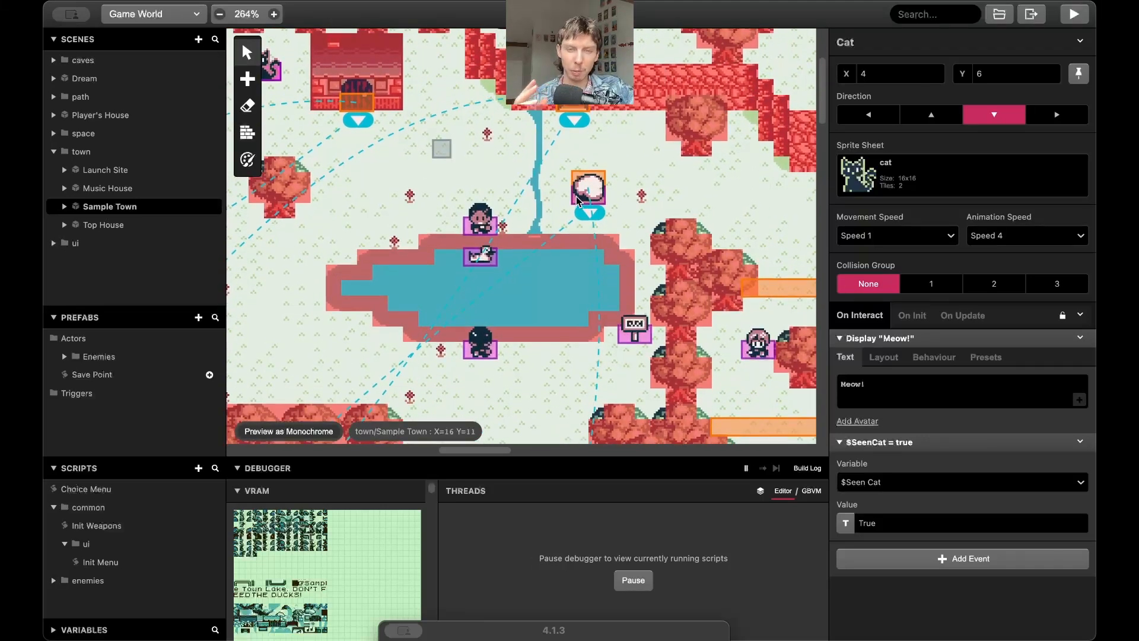
{"action": "scroll", "coordinate": [577, 199], "scroll_direction": "up", "scroll_amount": 2}
{"action": "scroll", "coordinate": [577, 200], "scroll_direction": "left", "scroll_amount": 3}
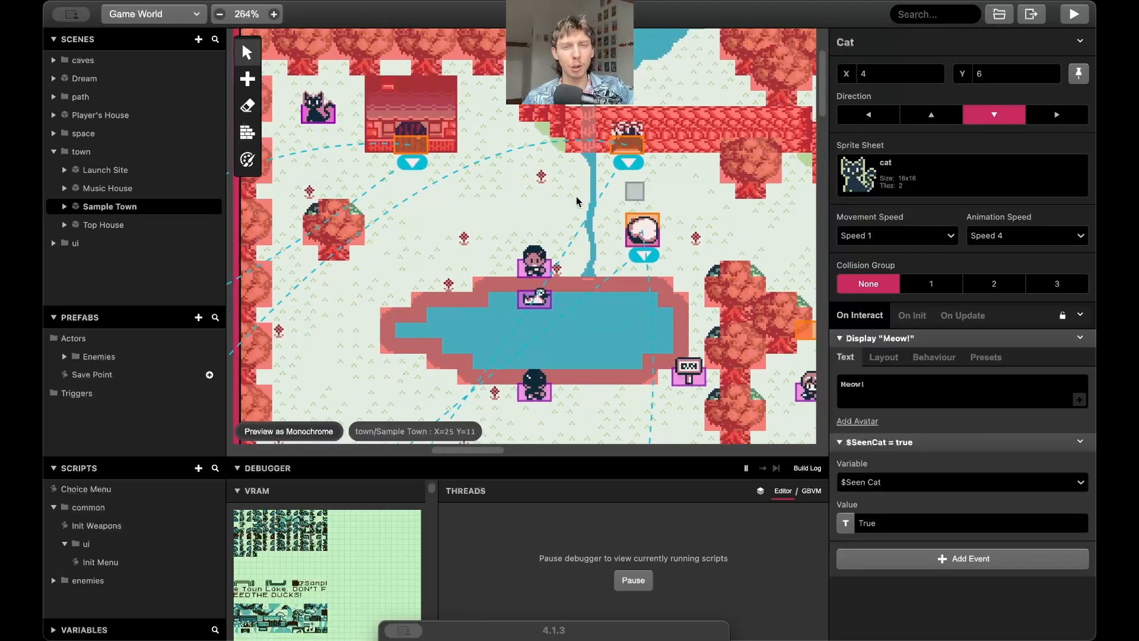
{"action": "scroll", "coordinate": [577, 200], "scroll_direction": "down", "scroll_amount": 7}
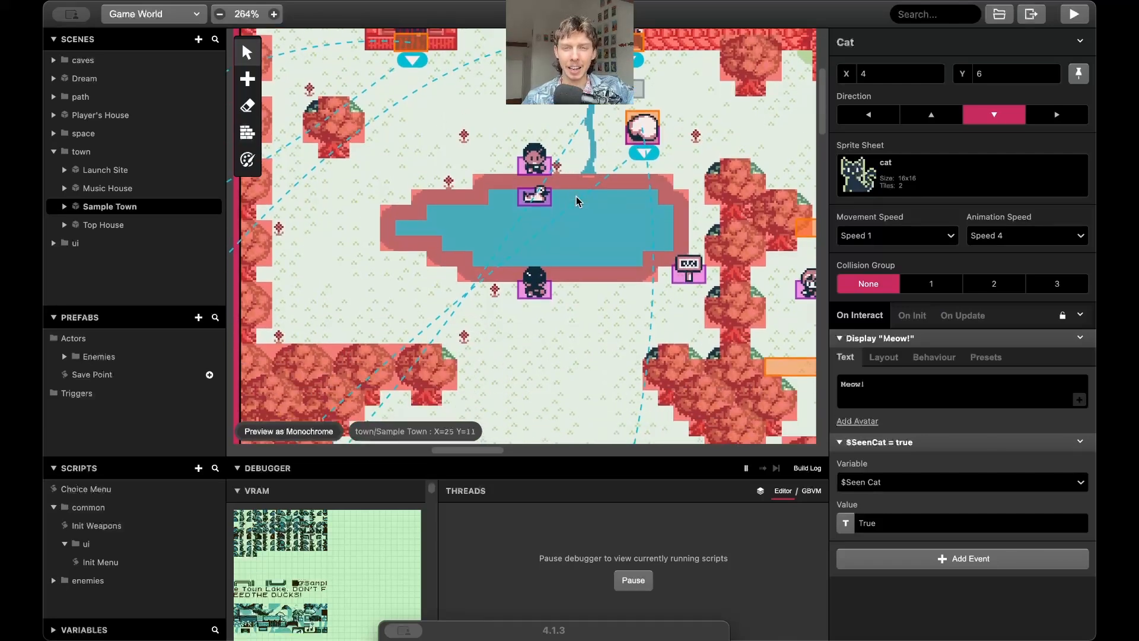
{"action": "scroll", "coordinate": [576, 202], "scroll_direction": "up", "scroll_amount": 4}
{"action": "scroll", "coordinate": [576, 202], "scroll_direction": "right", "scroll_amount": 7}
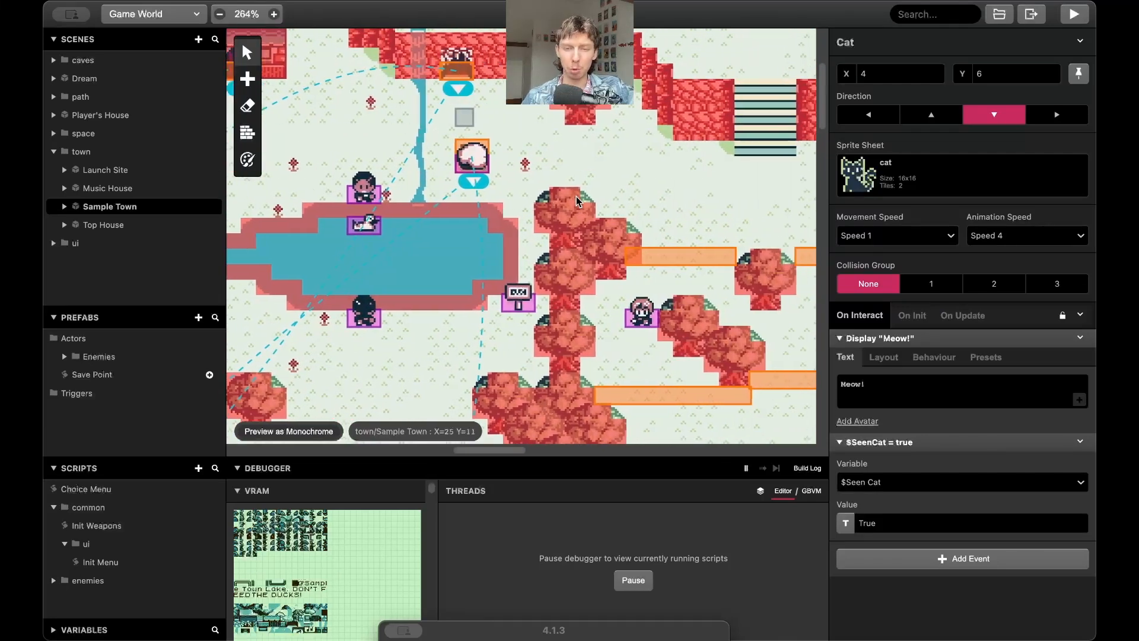
Switch to GIMP and create a new image 160 px wide and 144 px high.
{"action": "left_click", "coordinate": [697, 625]}
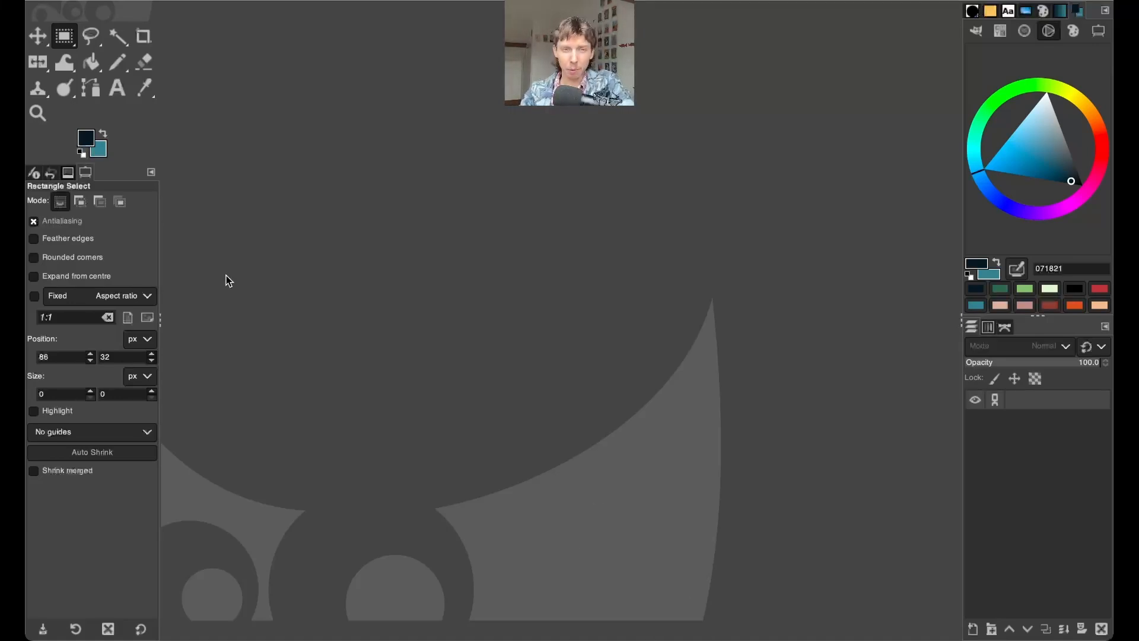
{"action": "left_click", "coordinate": [175, 2]}
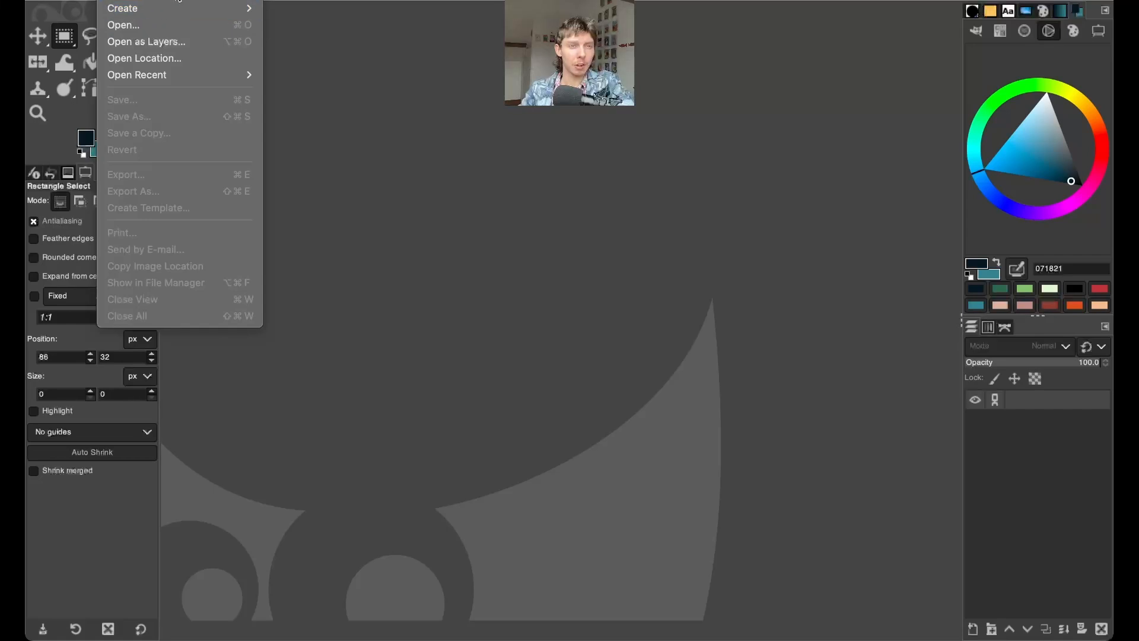
{"action": "left_click", "coordinate": [179, 1]}
{"action": "left_click_drag", "start_coordinate": [343, 54], "coordinate": [317, 57]}
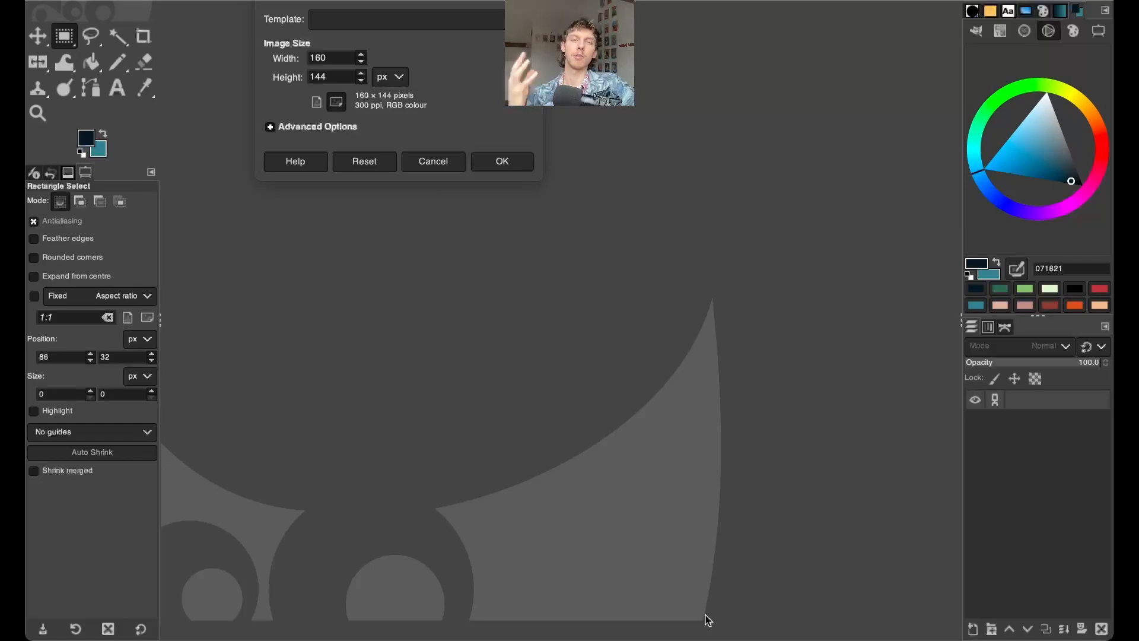
{"action": "key", "text": "Return"}
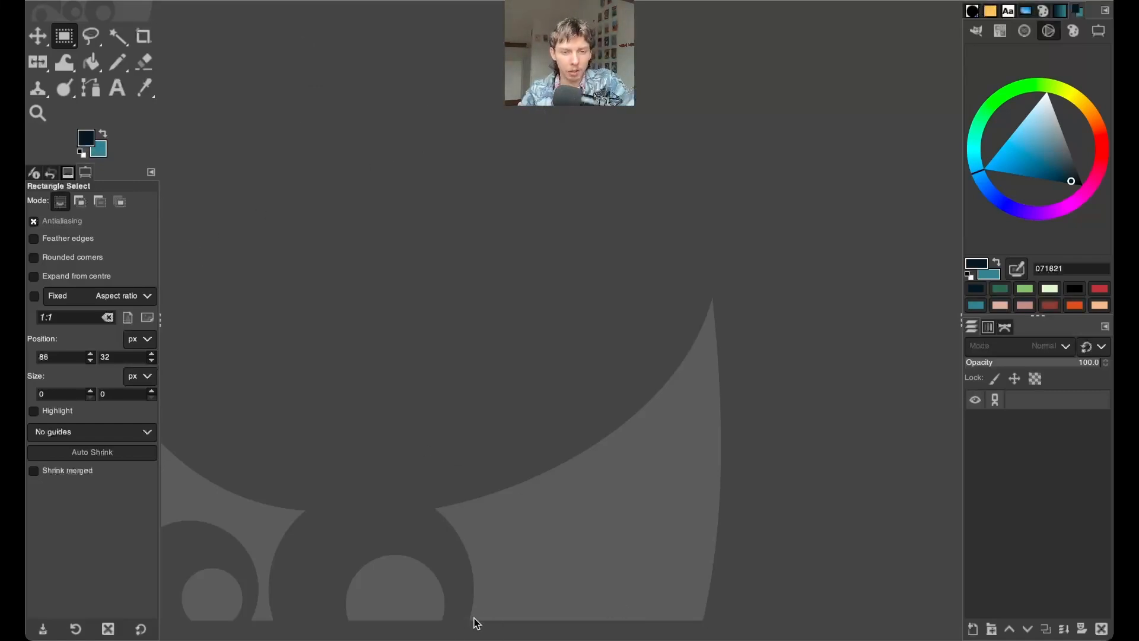
Return to the GIMP window and create the blank image from the 160 × 144 px size settings.
{"action": "key", "text": "ctrl+Up"}
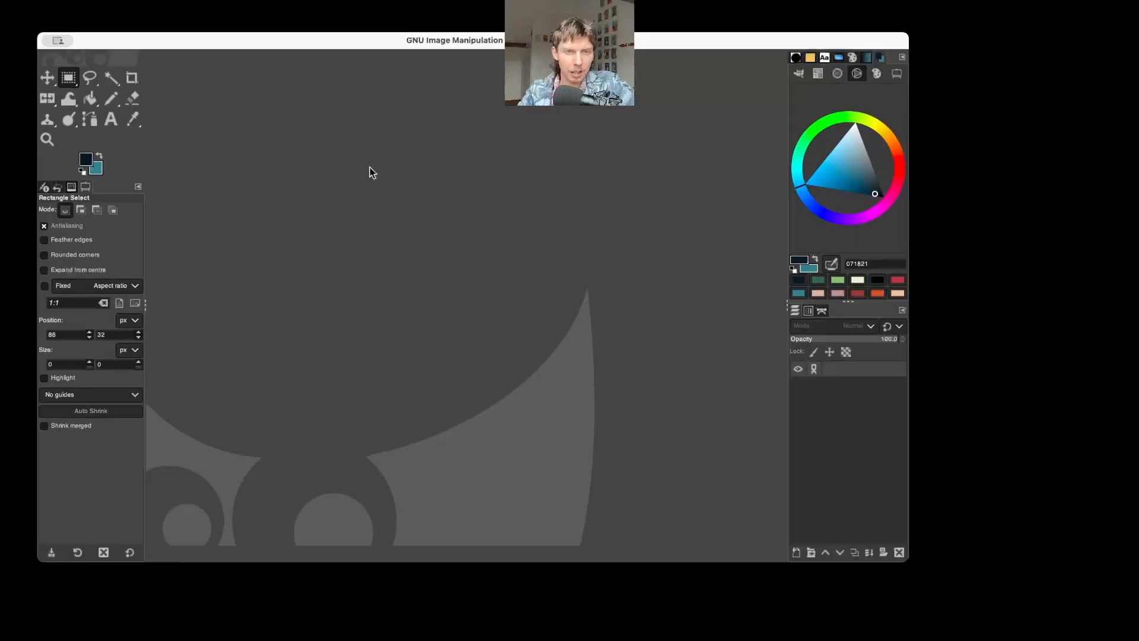
{"action": "left_click", "coordinate": [814, 265]}
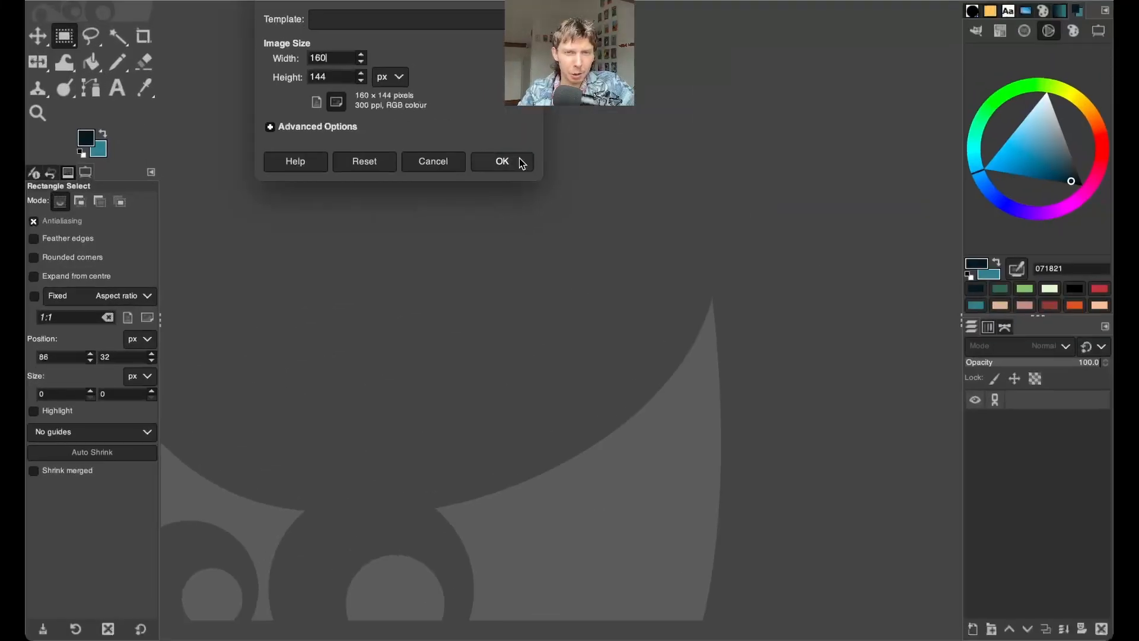
{"action": "left_click", "coordinate": [520, 162]}
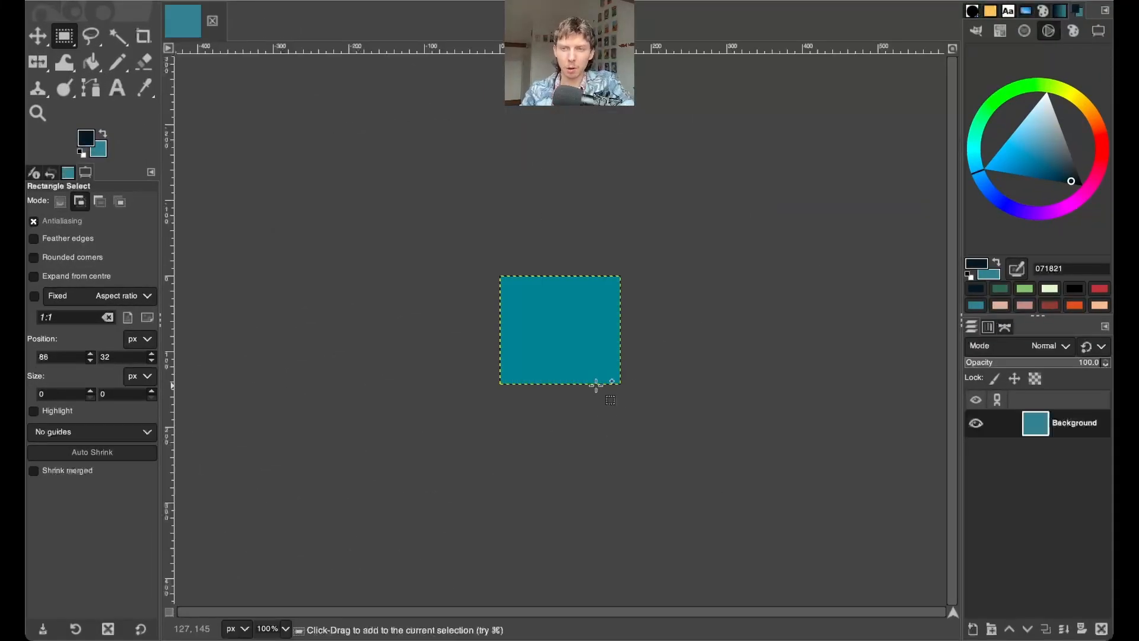
Show the grid over the canvas and set its horizontal and vertical spacing to 8 pixels.
{"action": "key", "text": "plus"}
{"action": "key", "text": "plus"}
{"action": "key", "text": "plus"}
{"action": "key", "text": "plus"}
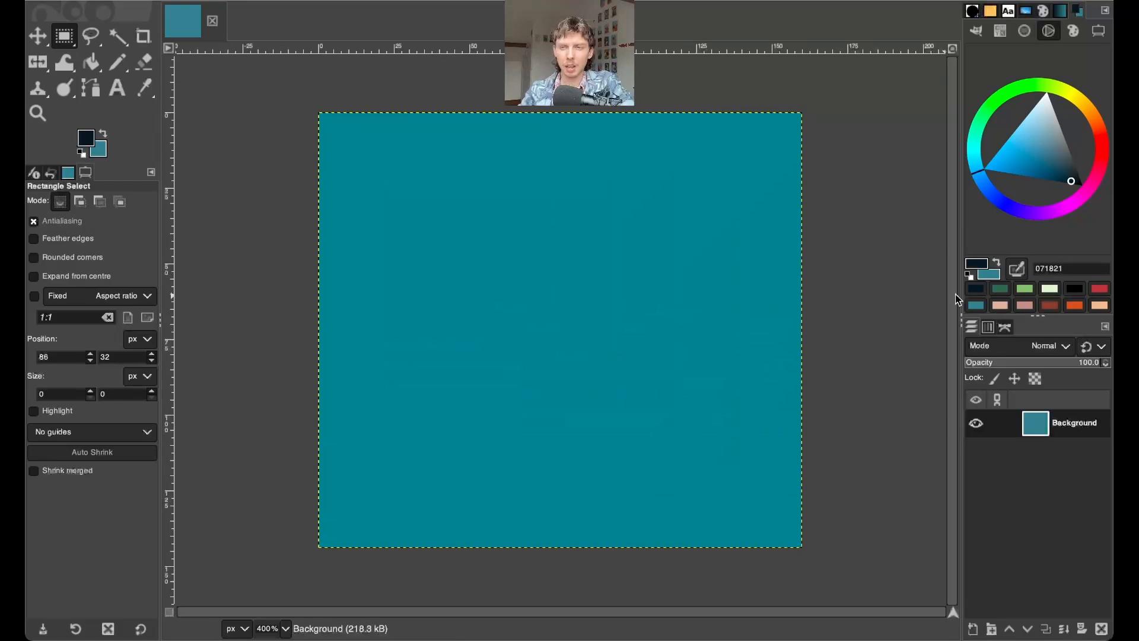
{"action": "left_click", "coordinate": [208, 0]}
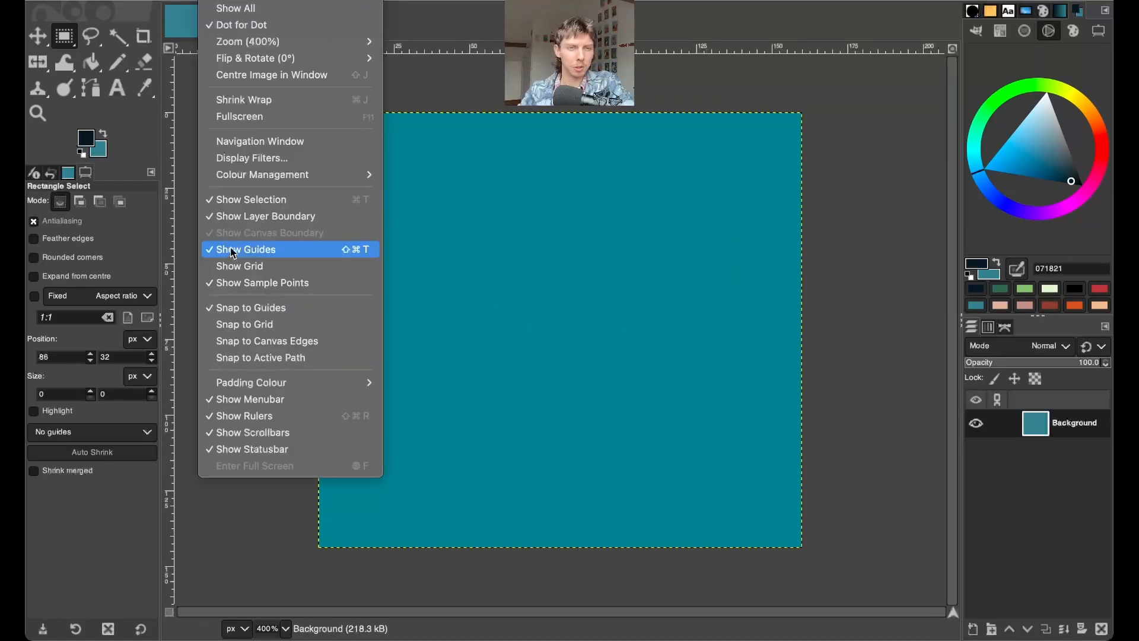
{"action": "left_click", "coordinate": [231, 264]}
{"action": "left_click", "coordinate": [256, 0]}
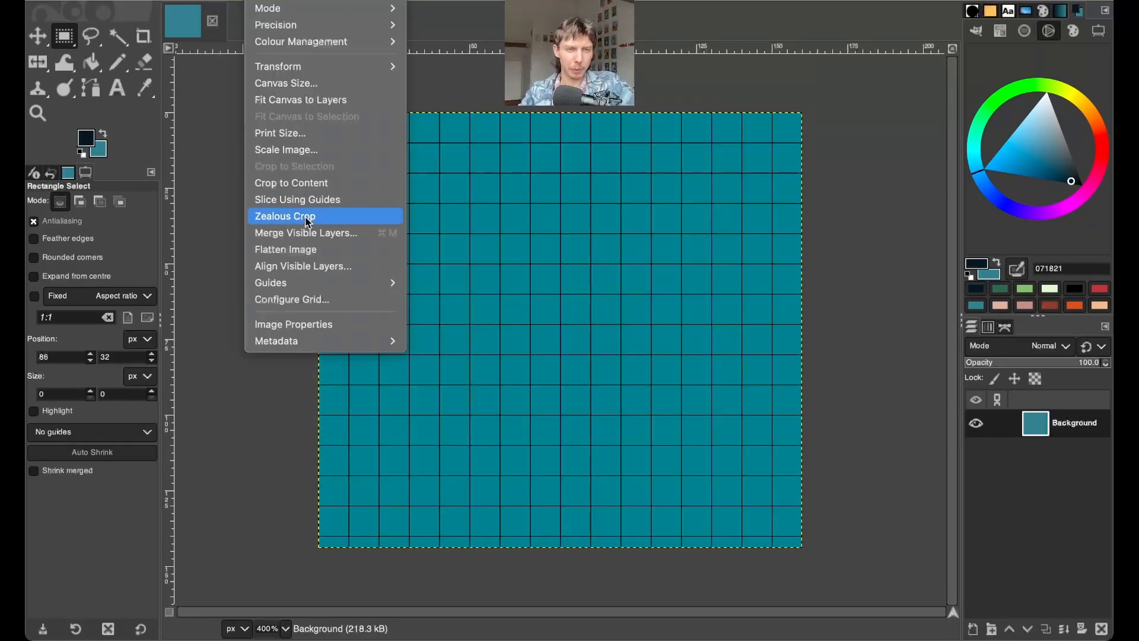
{"action": "left_click", "coordinate": [305, 298]}
{"action": "left_click_drag", "start_coordinate": [473, 306], "coordinate": [415, 306]}
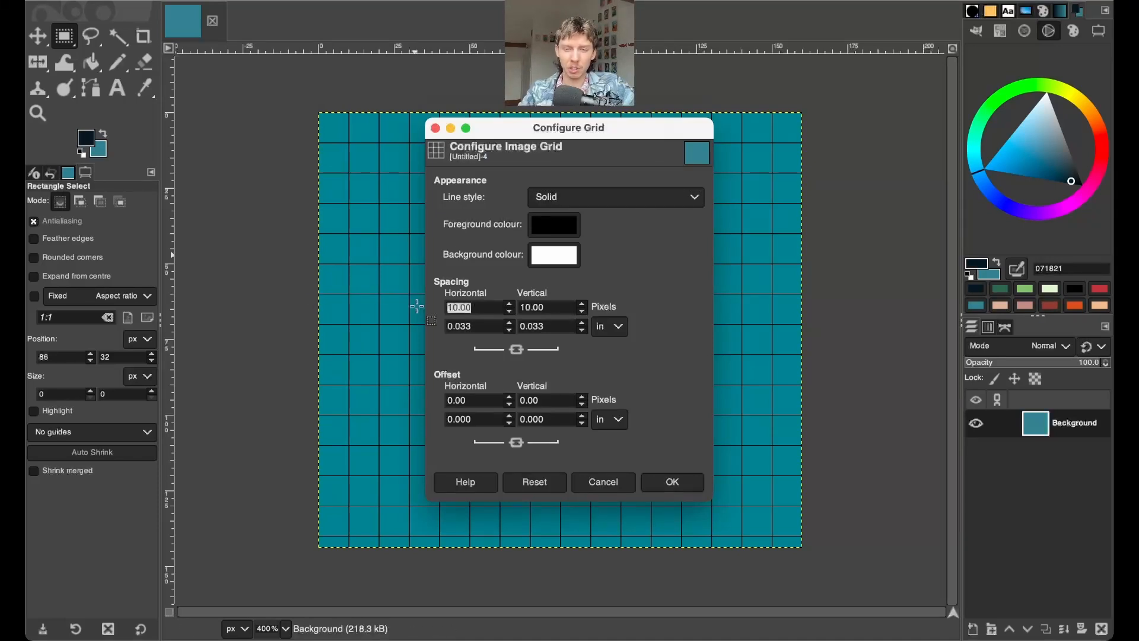
{"action": "type", "text": "8"}
{"action": "left_click", "coordinate": [542, 307]}
Set the grid's foreground colour to bright red and apply the grid configuration.
{"action": "left_click", "coordinate": [565, 218]}
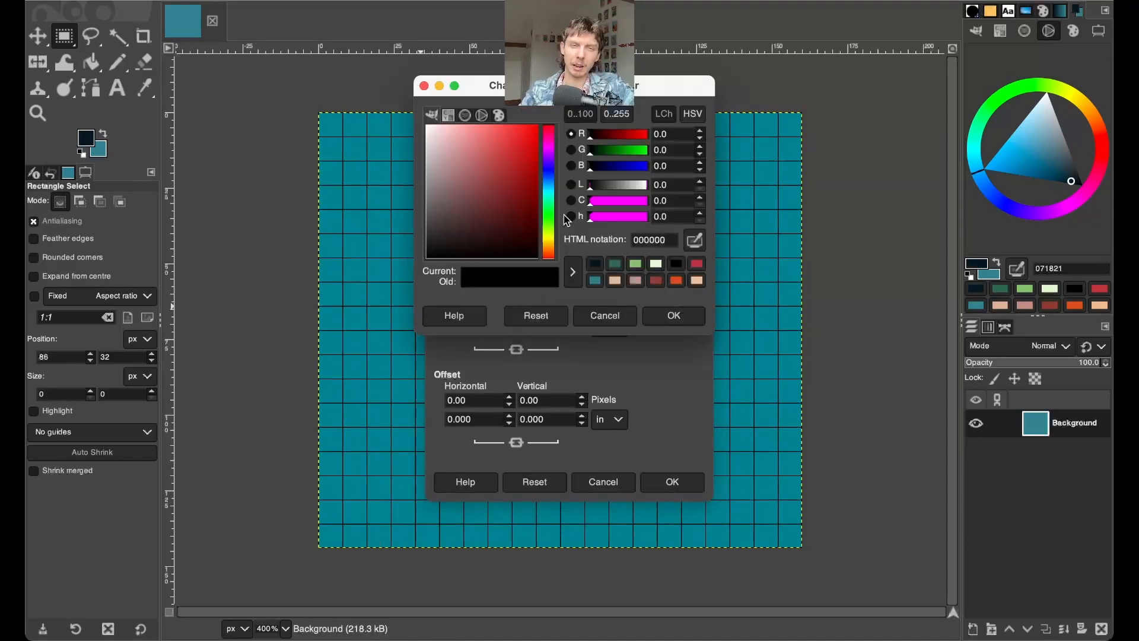
{"action": "left_click_drag", "start_coordinate": [483, 200], "coordinate": [538, 123]}
{"action": "left_click", "coordinate": [674, 315]}
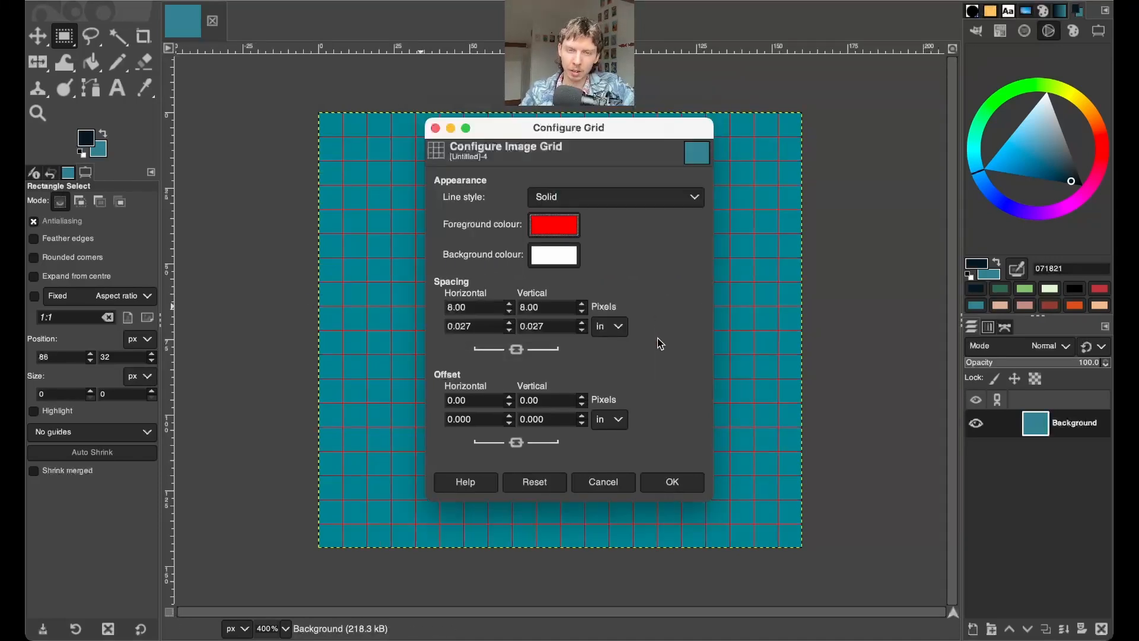
{"action": "left_click", "coordinate": [672, 481]}
Fill the whole background layer with the pale green e0f8cf.
{"action": "left_click", "coordinate": [1049, 291]}
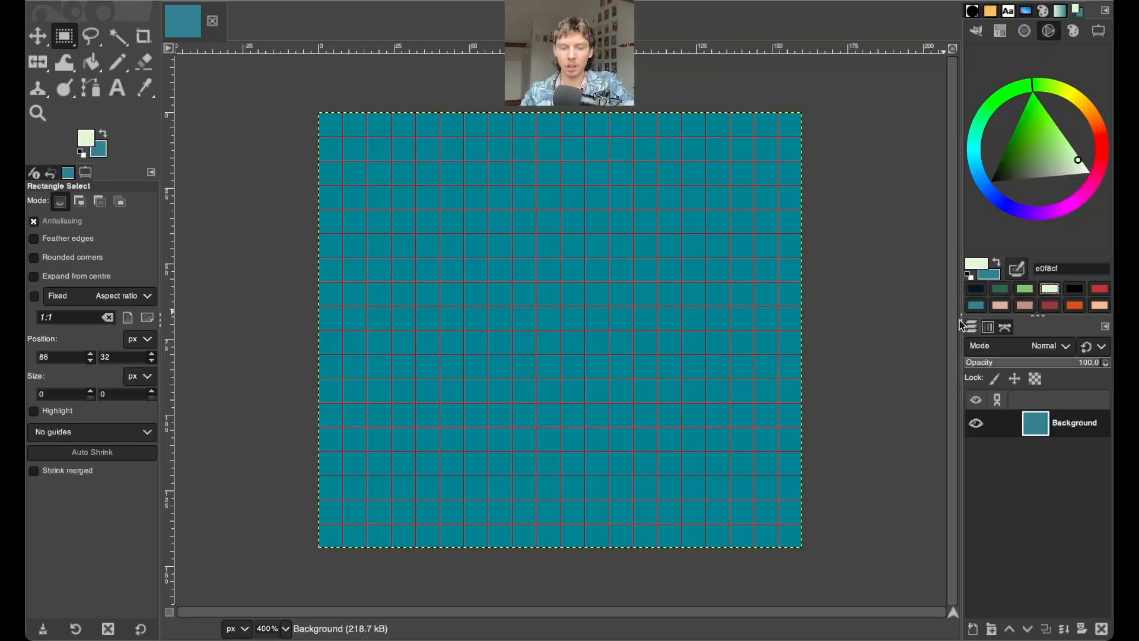
{"action": "key", "text": "shift+b"}
{"action": "left_click", "coordinate": [679, 392]}
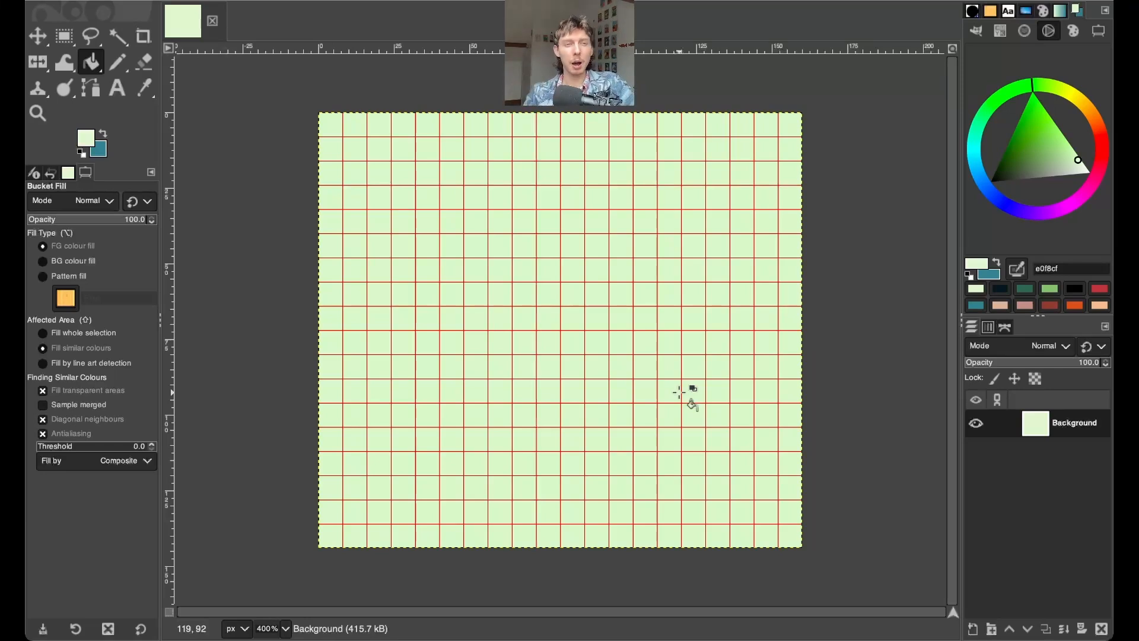
Select a square 8 × 8 grid cells in size in the canvas's upper right area and fill it with black 000000.
{"action": "key", "text": "r"}
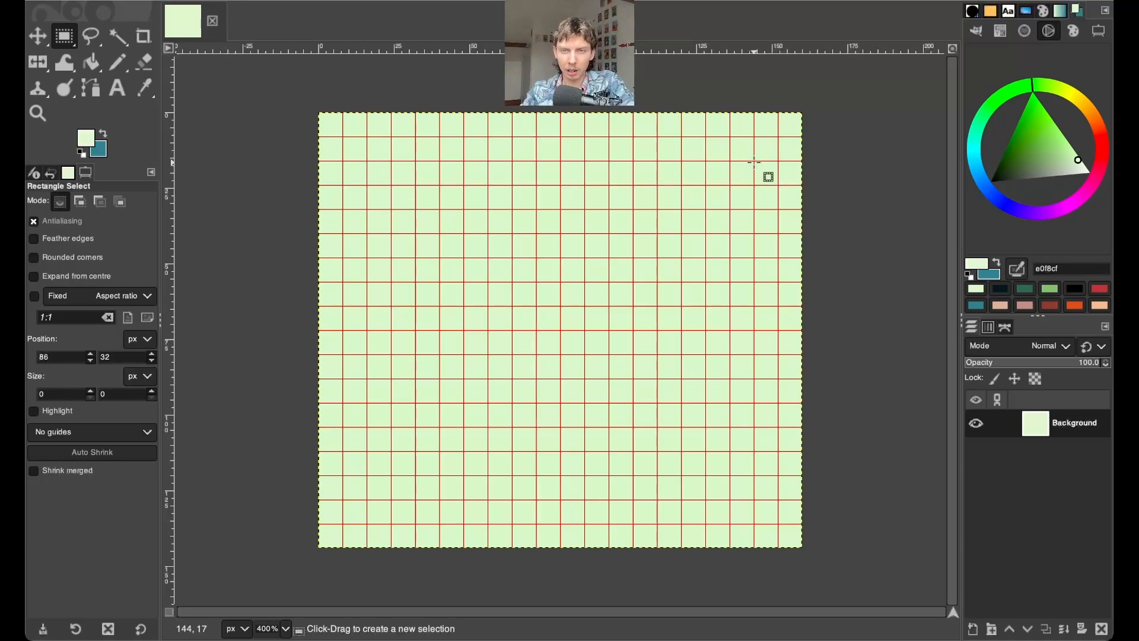
{"action": "left_click_drag", "start_coordinate": [754, 161], "coordinate": [560, 354]}
{"action": "key", "text": "shift+b"}
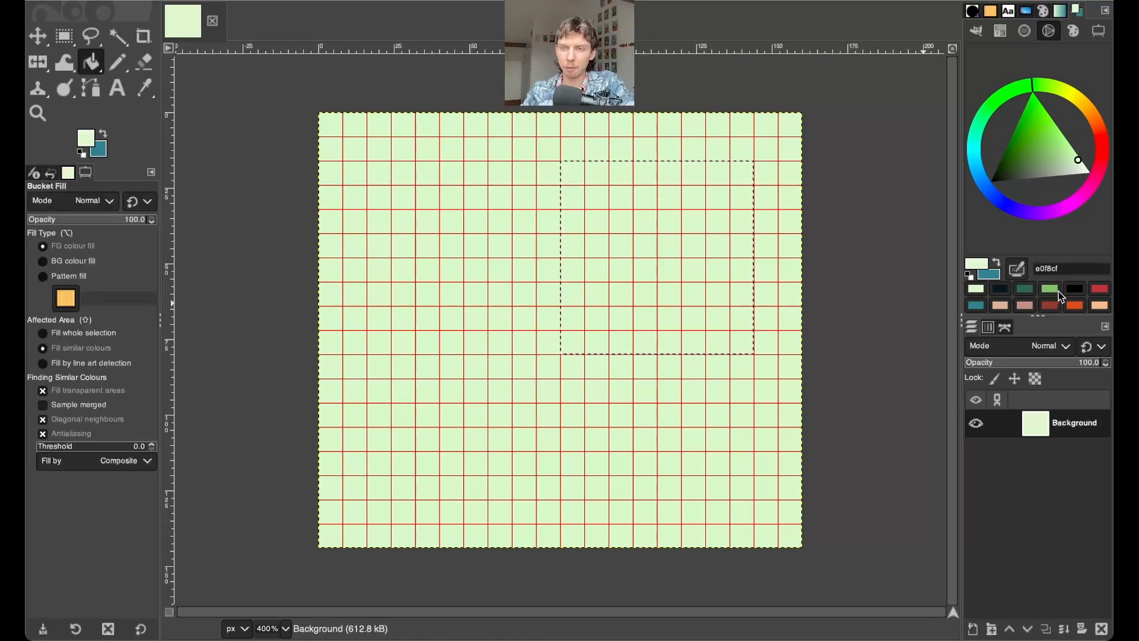
{"action": "left_click", "coordinate": [1074, 288]}
{"action": "left_click", "coordinate": [730, 297]}
Select a 72 × 32 px rectangle at position 48, 96 below the black square and fill it with dark green 306850.
{"action": "key", "text": "r"}
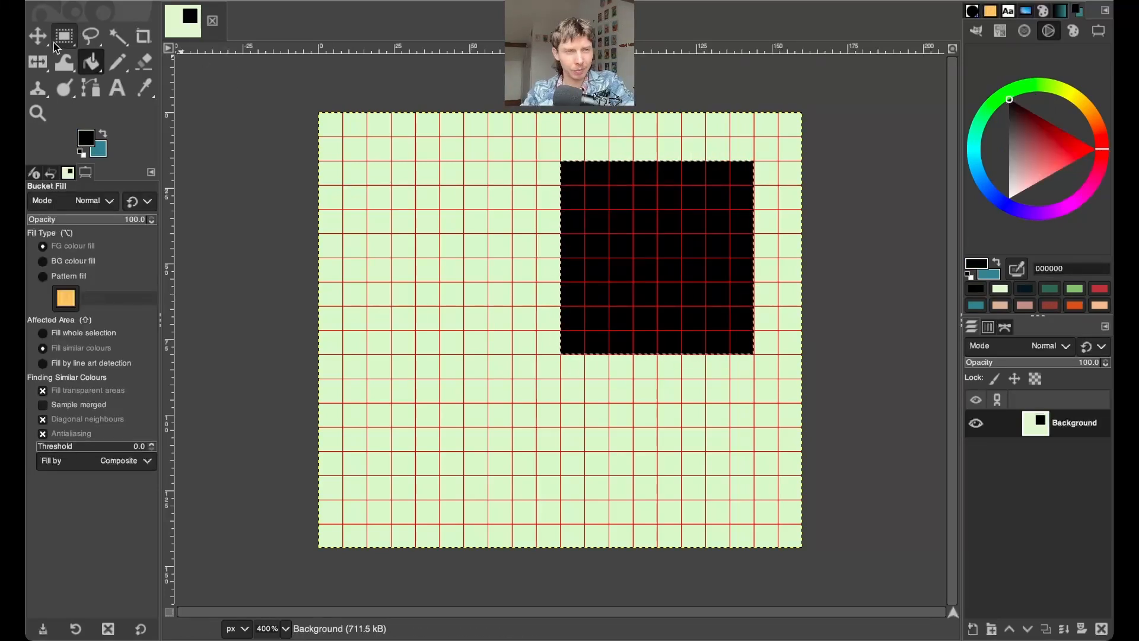
{"action": "left_click", "coordinate": [351, 280]}
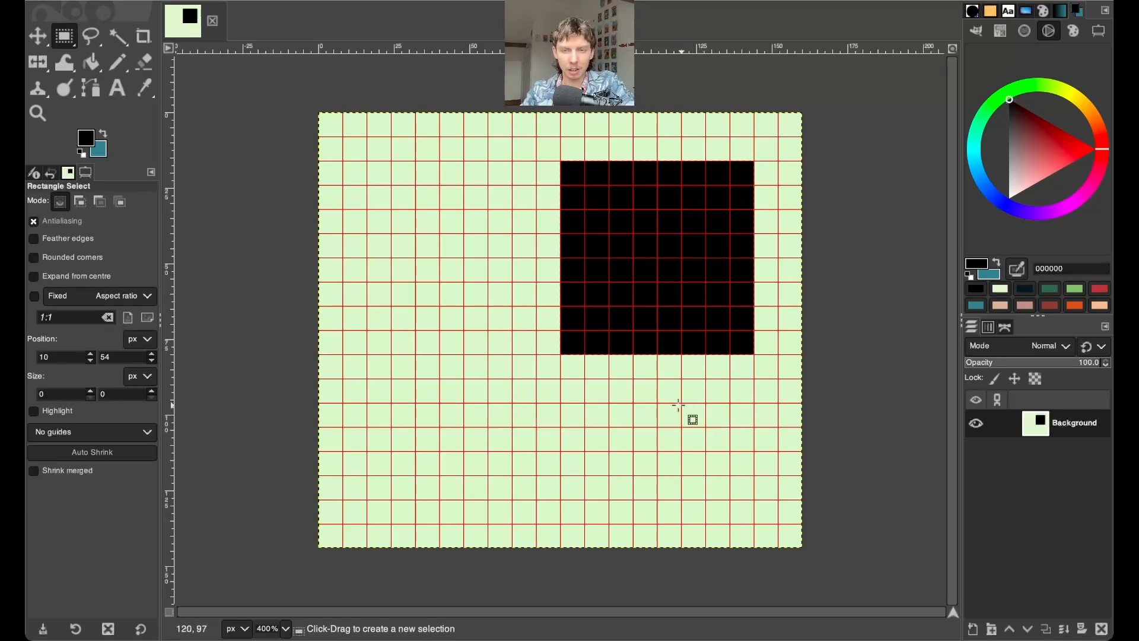
{"action": "left_click_drag", "start_coordinate": [682, 403], "coordinate": [464, 497]}
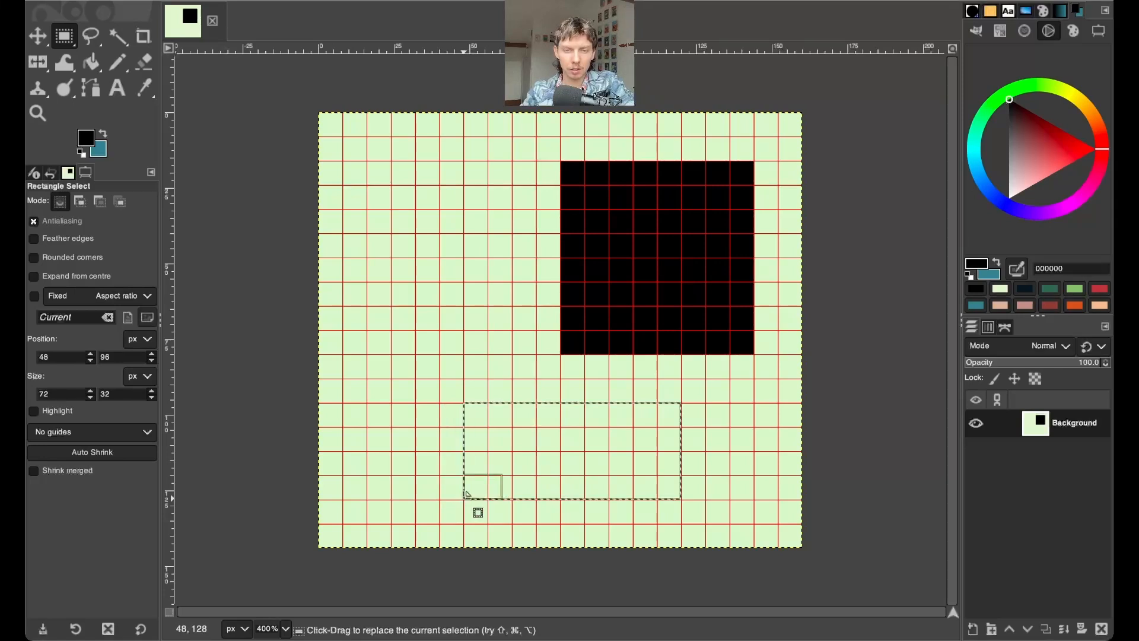
{"action": "left_click", "coordinate": [1049, 288]}
{"action": "key", "text": "shift+b"}
{"action": "left_click", "coordinate": [617, 453]}
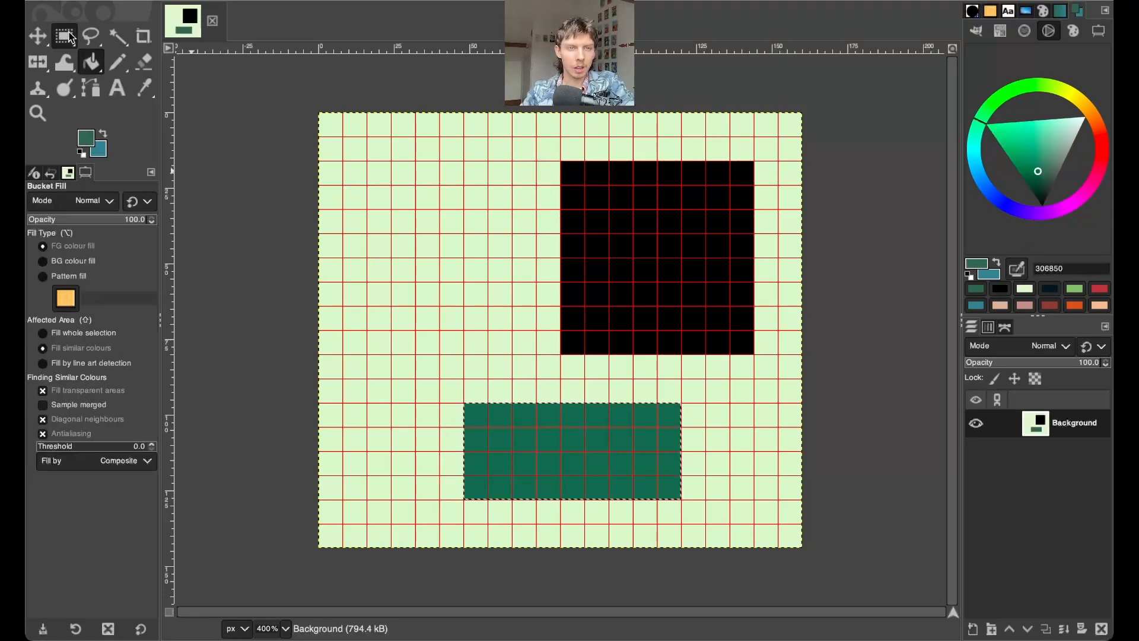
Select a 40 × 40 px square at position 16, 16, fill it with mid green 86c06c and clear the selection.
{"action": "key", "text": "r"}
{"action": "left_click_drag", "start_coordinate": [461, 253], "coordinate": [488, 281]}
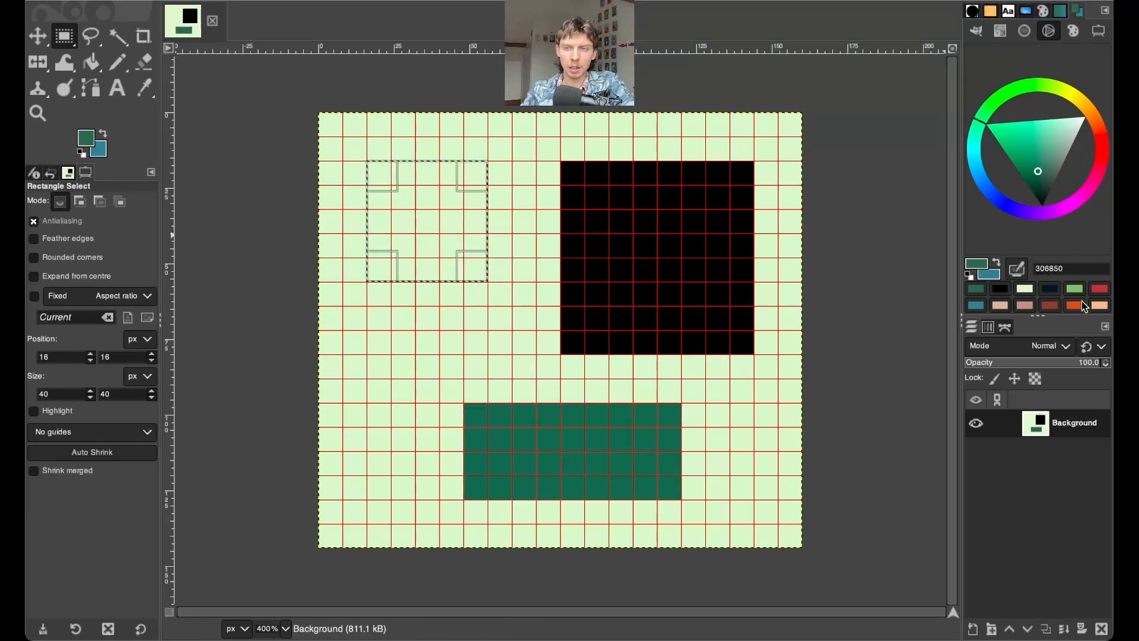
{"action": "left_click", "coordinate": [1074, 288]}
{"action": "key", "text": "shift+b"}
{"action": "left_click", "coordinate": [477, 246]}
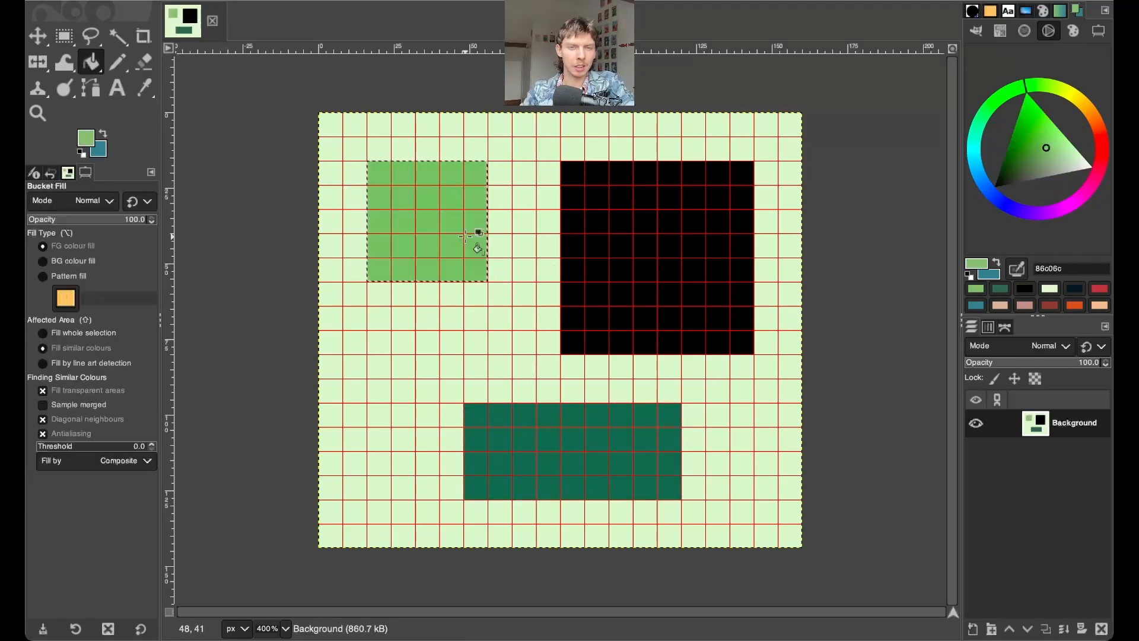
{"action": "key", "text": "r"}
{"action": "left_click", "coordinate": [290, 201]}
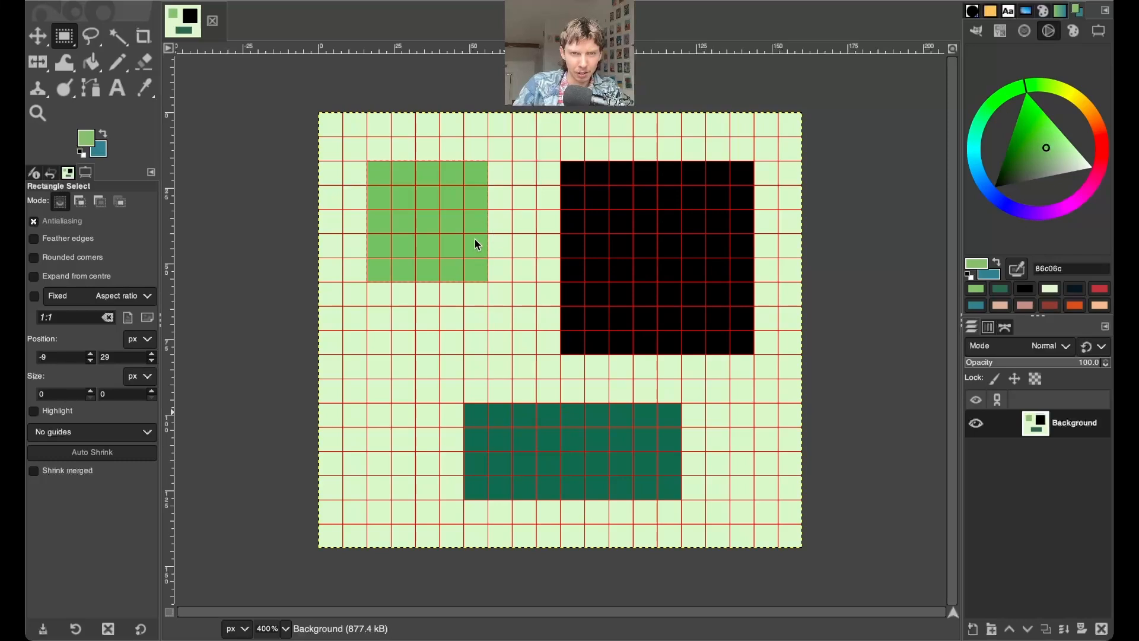
Add cat.png, rock.png and signpost.png as layers and place them on the light green, black and dark green blocks respectively.
{"action": "left_click", "coordinate": [552, 493]}
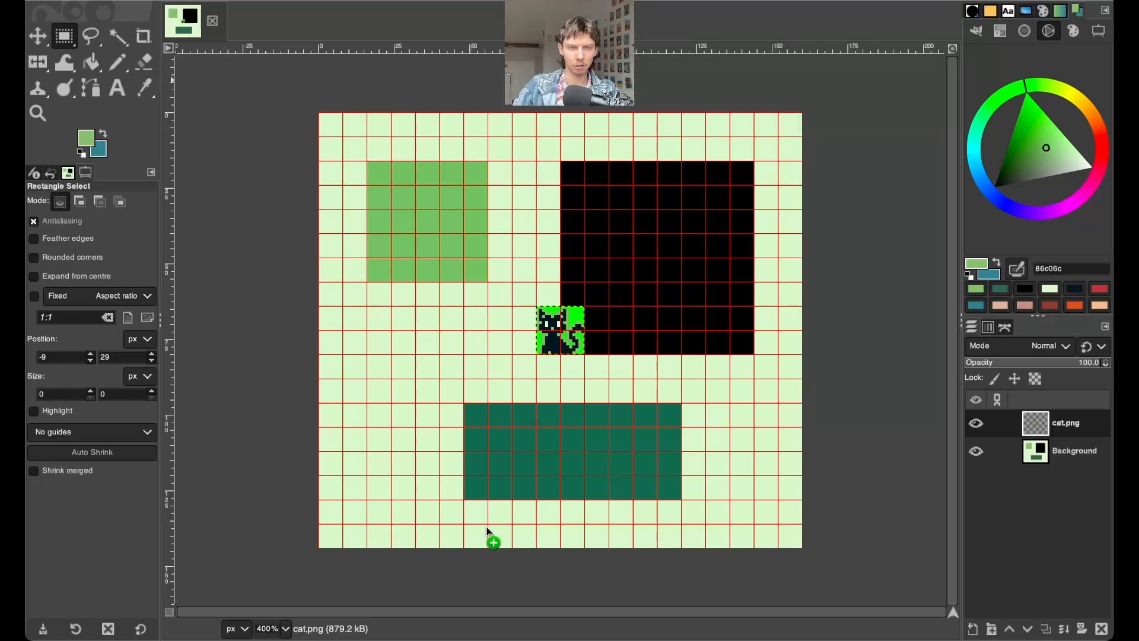
{"action": "left_click_drag", "start_coordinate": [487, 529], "coordinate": [486, 527]}
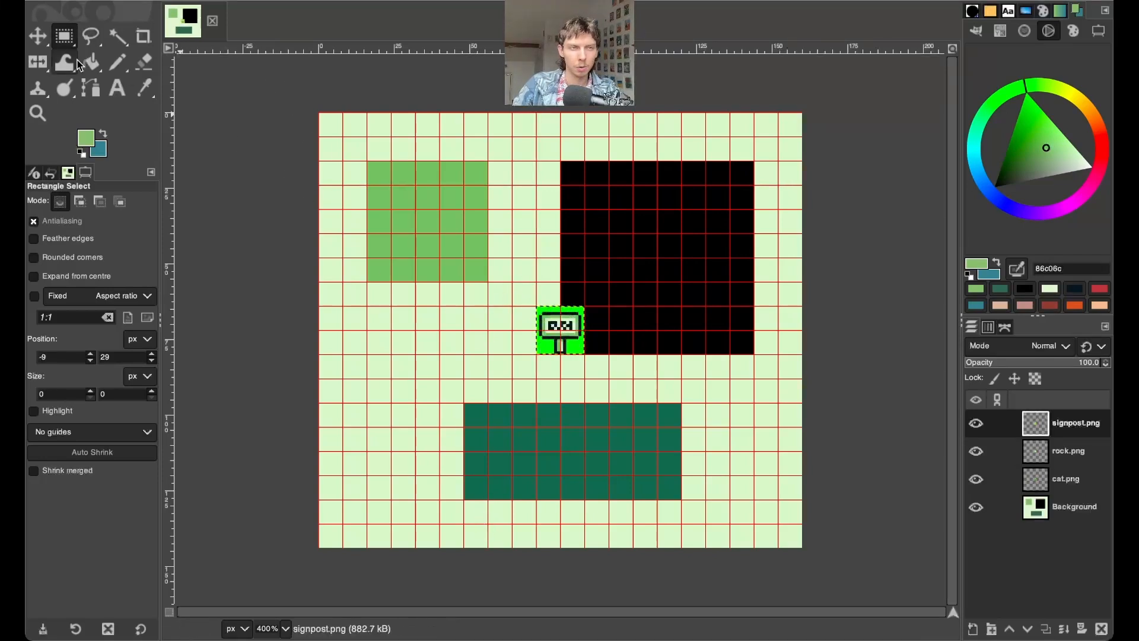
{"action": "left_click", "coordinate": [39, 38]}
{"action": "left_click_drag", "start_coordinate": [549, 316], "coordinate": [437, 227]}
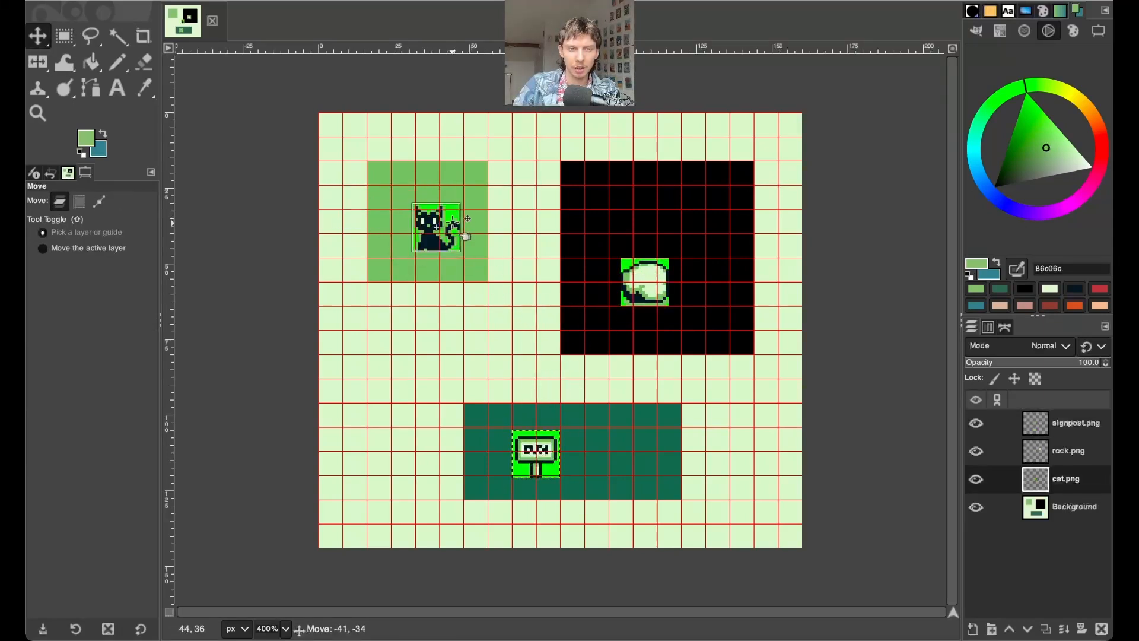
Scale the cat.png layer to 38 × 38 px and fit it inside the light green square.
{"action": "right_click", "coordinate": [33, 67]}
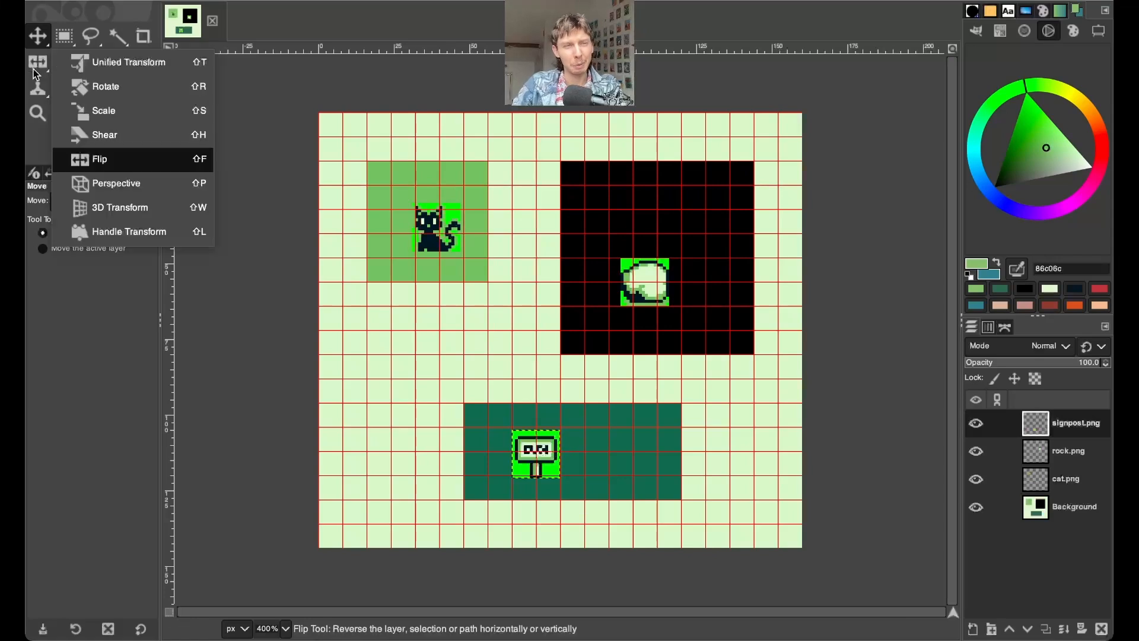
{"action": "left_click", "coordinate": [172, 110]}
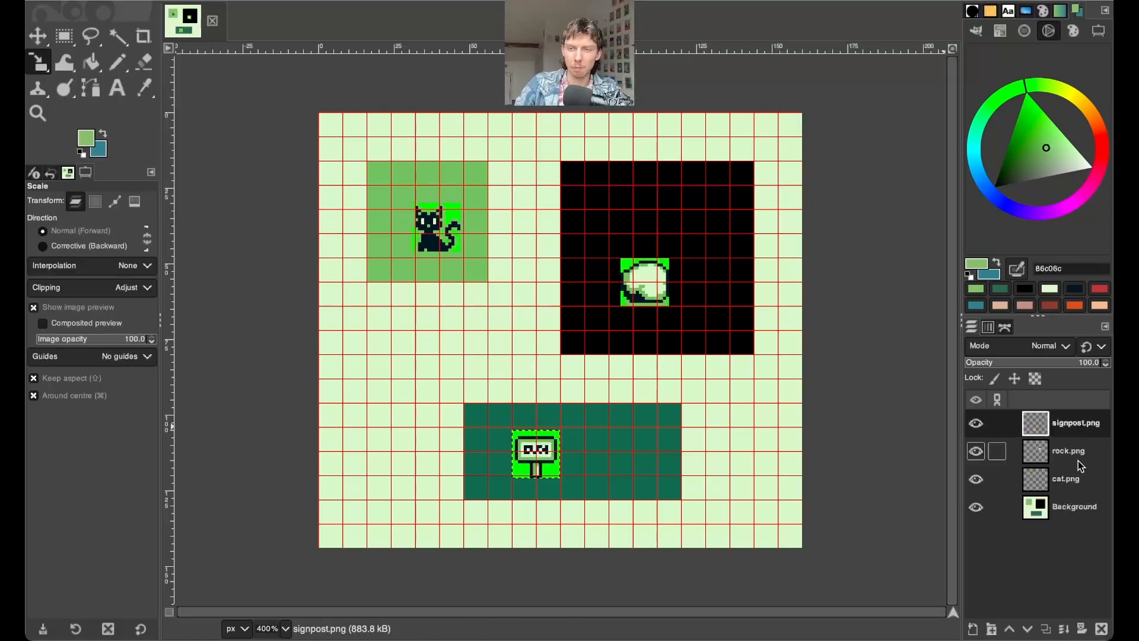
{"action": "left_click", "coordinate": [1068, 478]}
{"action": "left_click_drag", "start_coordinate": [465, 229], "coordinate": [521, 277]}
{"action": "left_click_drag", "start_coordinate": [452, 237], "coordinate": [442, 232]}
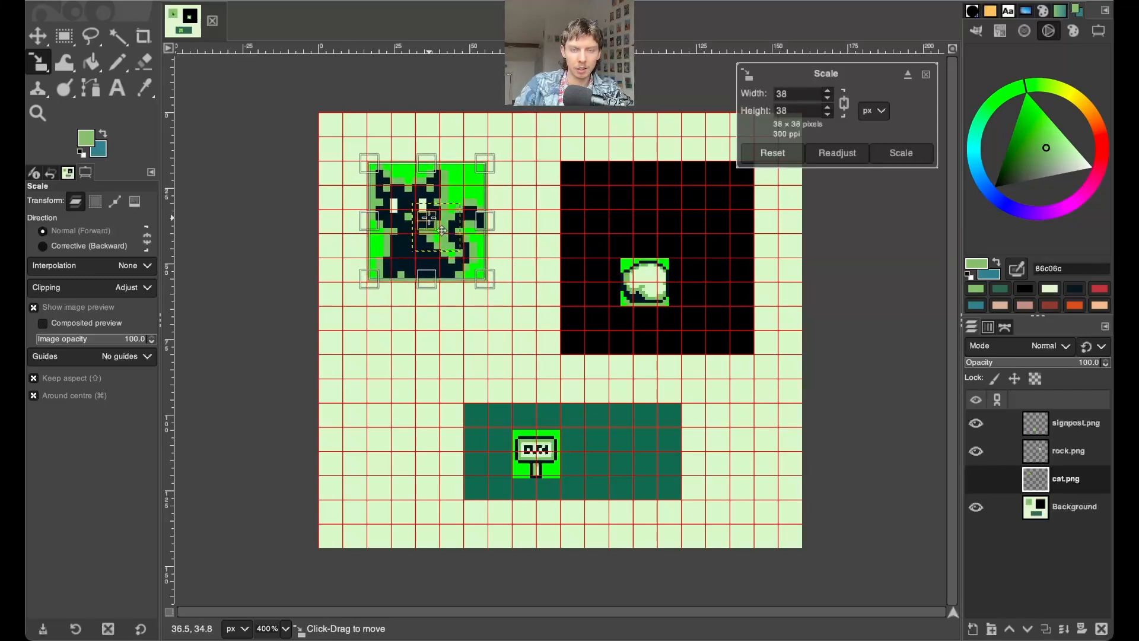
{"action": "left_click", "coordinate": [884, 155]}
Scale the rock.png layer to 60 × 60 px and centre it inside the black square.
{"action": "left_click", "coordinate": [1095, 459]}
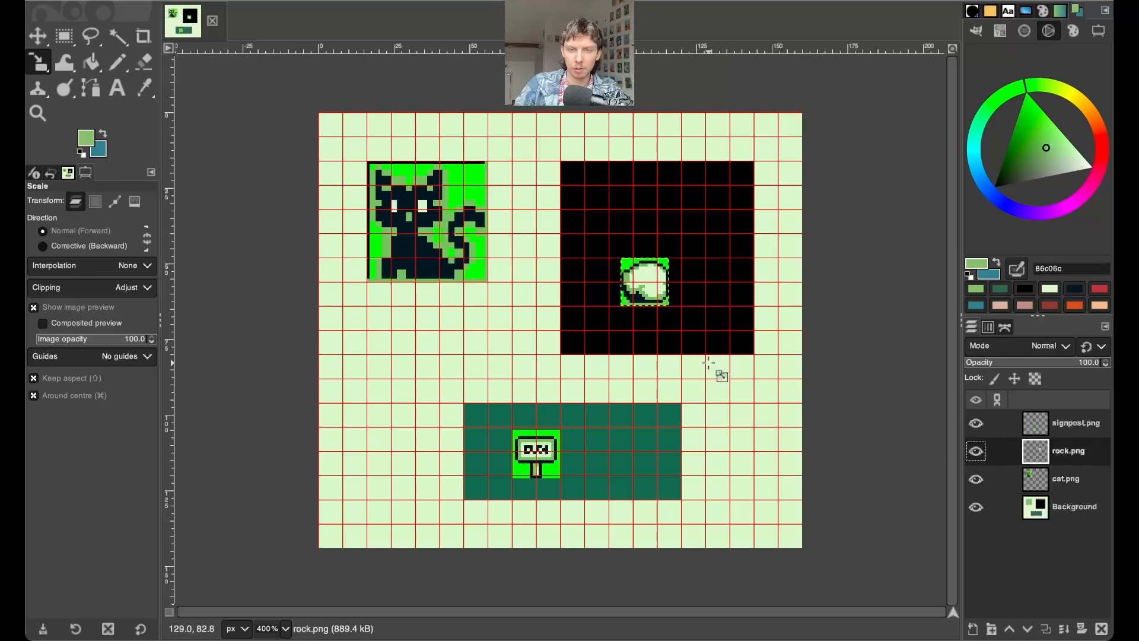
{"action": "left_click_drag", "start_coordinate": [639, 301], "coordinate": [507, 405]}
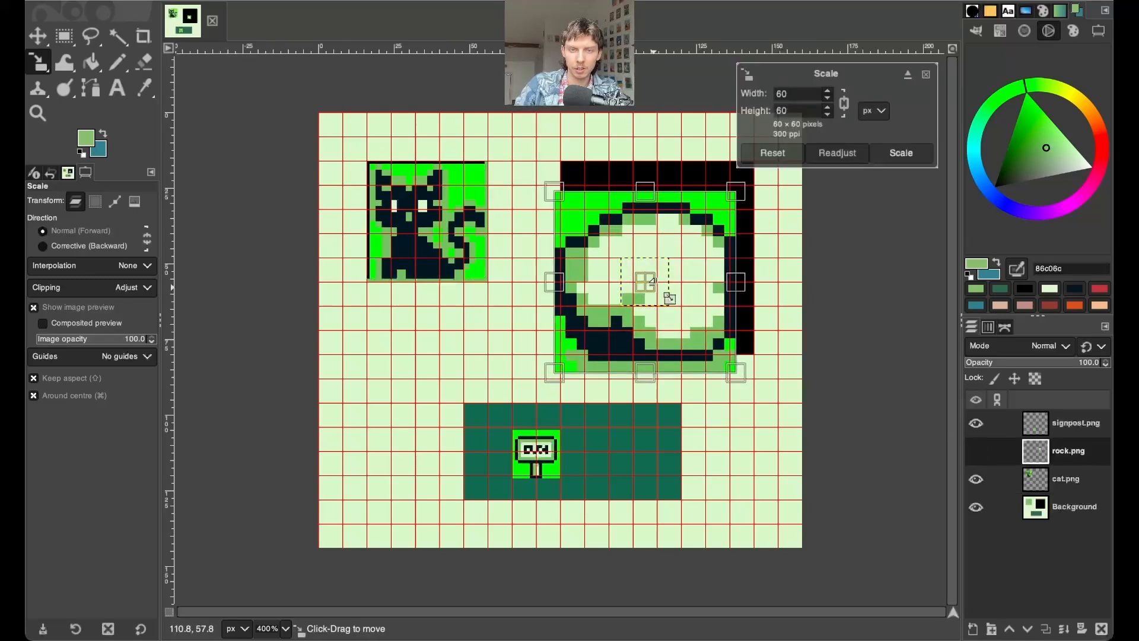
{"action": "left_click_drag", "start_coordinate": [669, 298], "coordinate": [670, 271]}
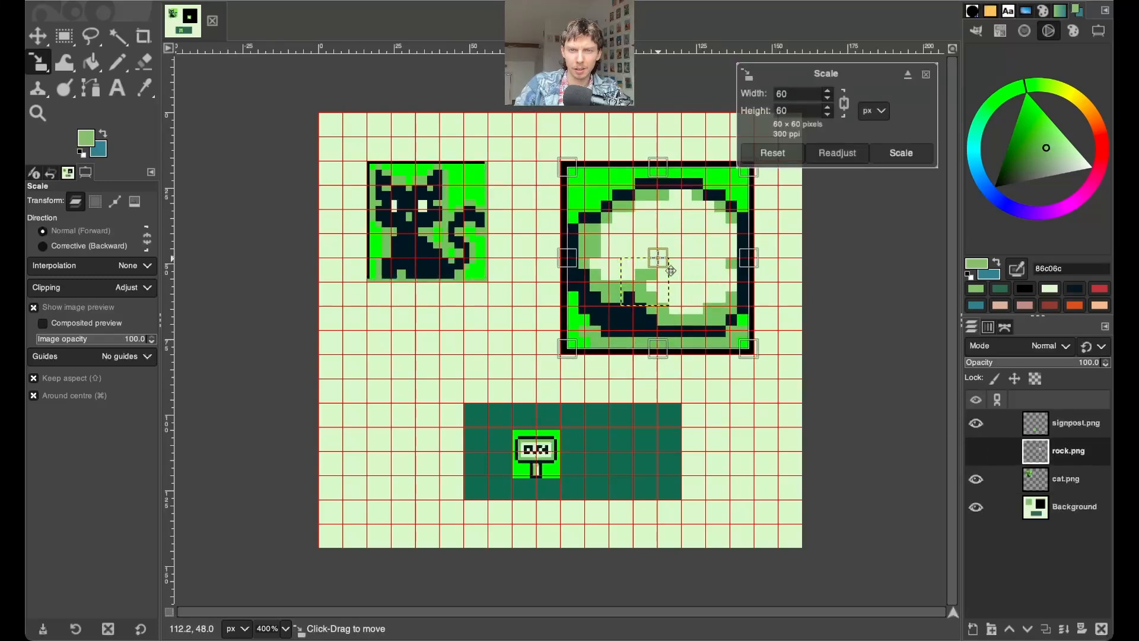
{"action": "left_click", "coordinate": [891, 151]}
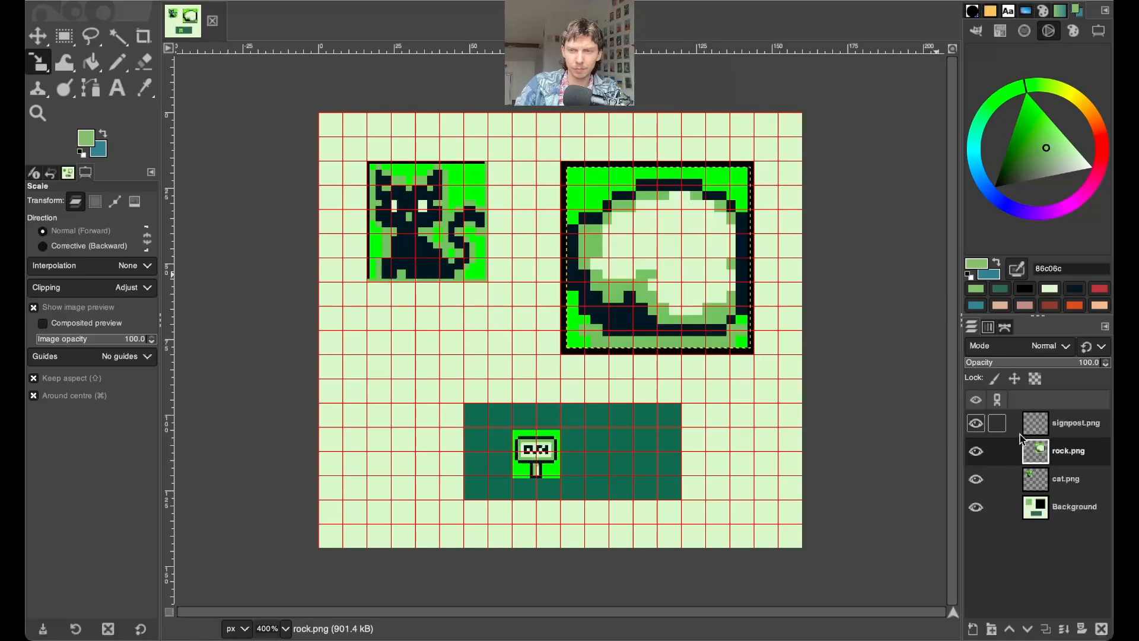
Scale the signpost.png layer without keeping its aspect ratio to 68 × 30 px, fitted inside the dark green rectangle.
{"action": "left_click", "coordinate": [1035, 425]}
{"action": "left_click", "coordinate": [549, 463]}
{"action": "left_click_drag", "start_coordinate": [548, 462], "coordinate": [690, 579]}
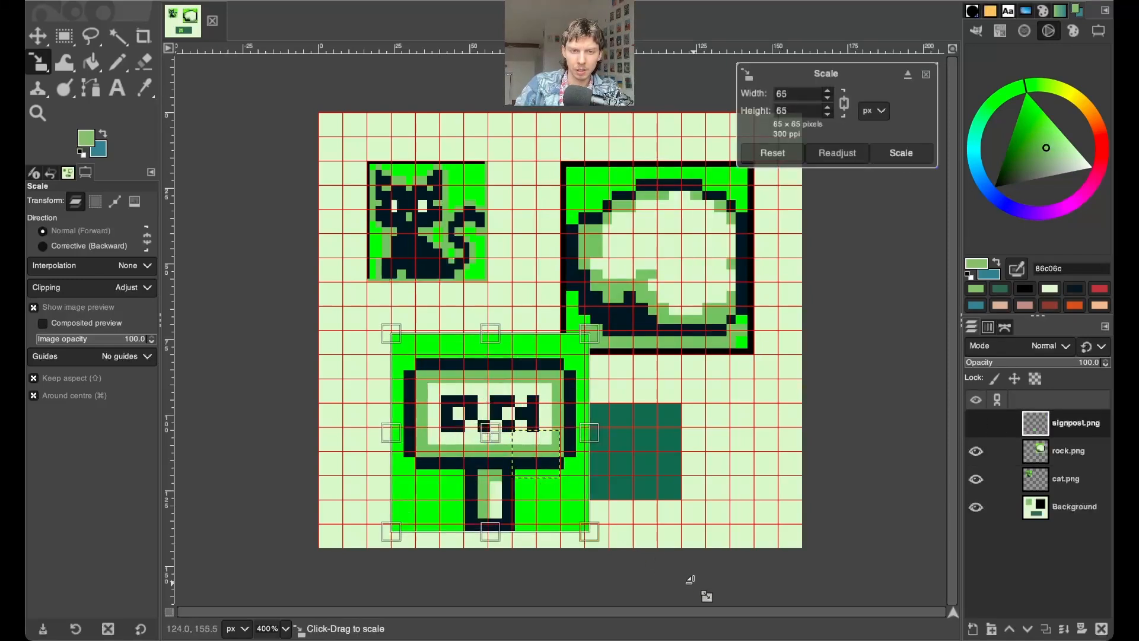
{"action": "left_click_drag", "start_coordinate": [489, 524], "coordinate": [590, 537]}
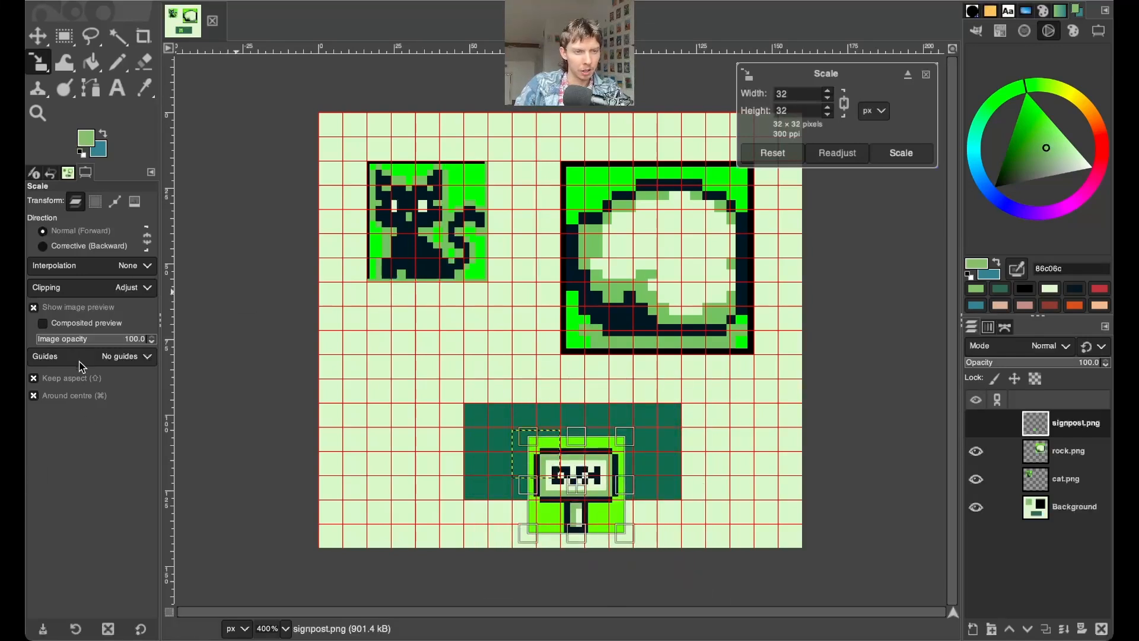
{"action": "left_click", "coordinate": [100, 395]}
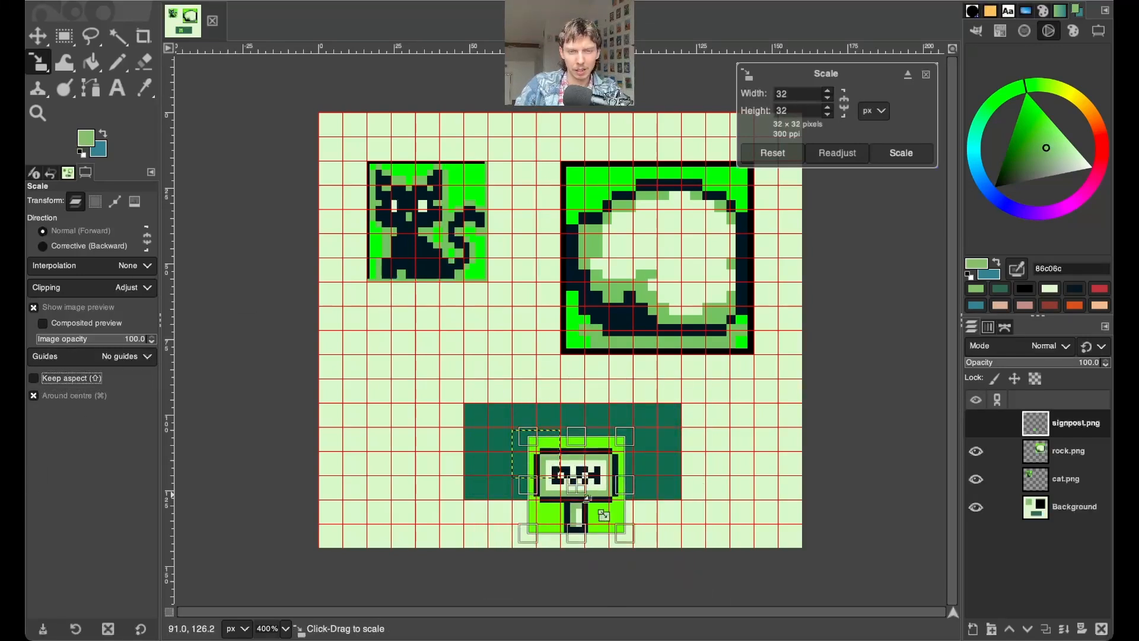
{"action": "left_click_drag", "start_coordinate": [593, 504], "coordinate": [592, 469]}
{"action": "left_click_drag", "start_coordinate": [635, 508], "coordinate": [745, 502]}
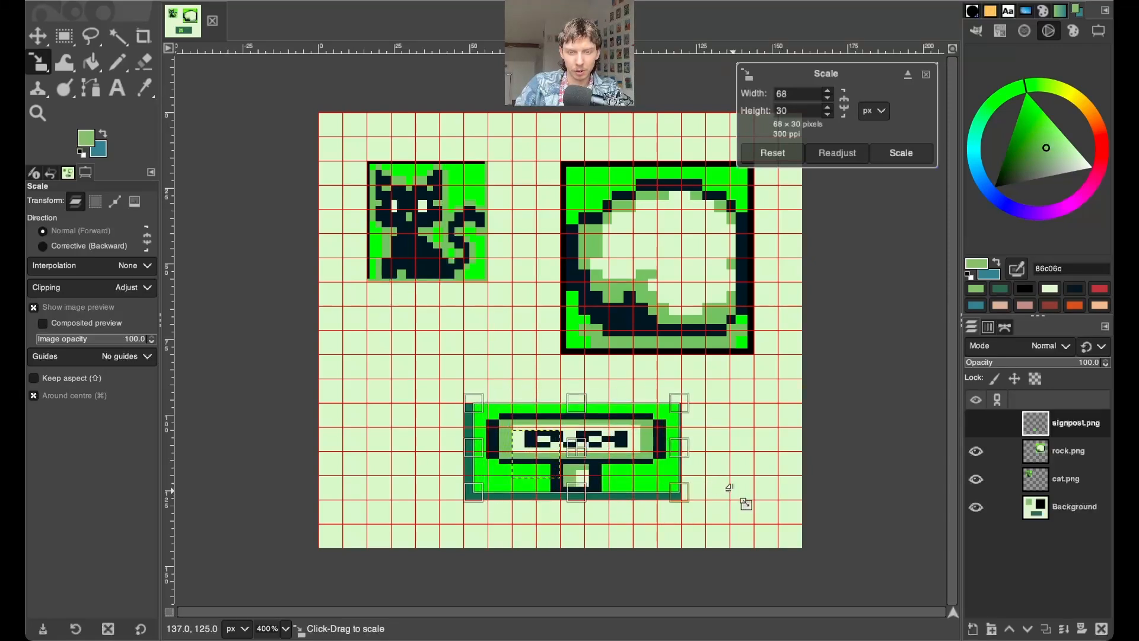
{"action": "left_click_drag", "start_coordinate": [570, 446], "coordinate": [568, 448]}
{"action": "key", "text": "Return"}
{"action": "key", "text": "shift+b"}
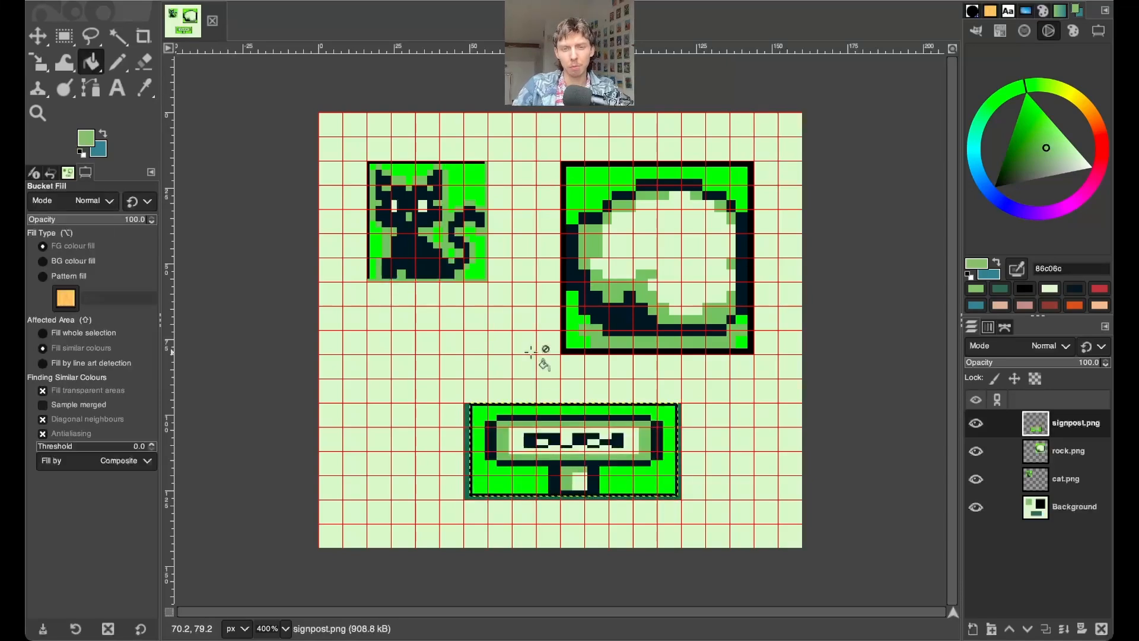
Merge the signpost.png and rock.png layers down into the cat.png layer.
{"action": "left_click", "coordinate": [999, 288]}
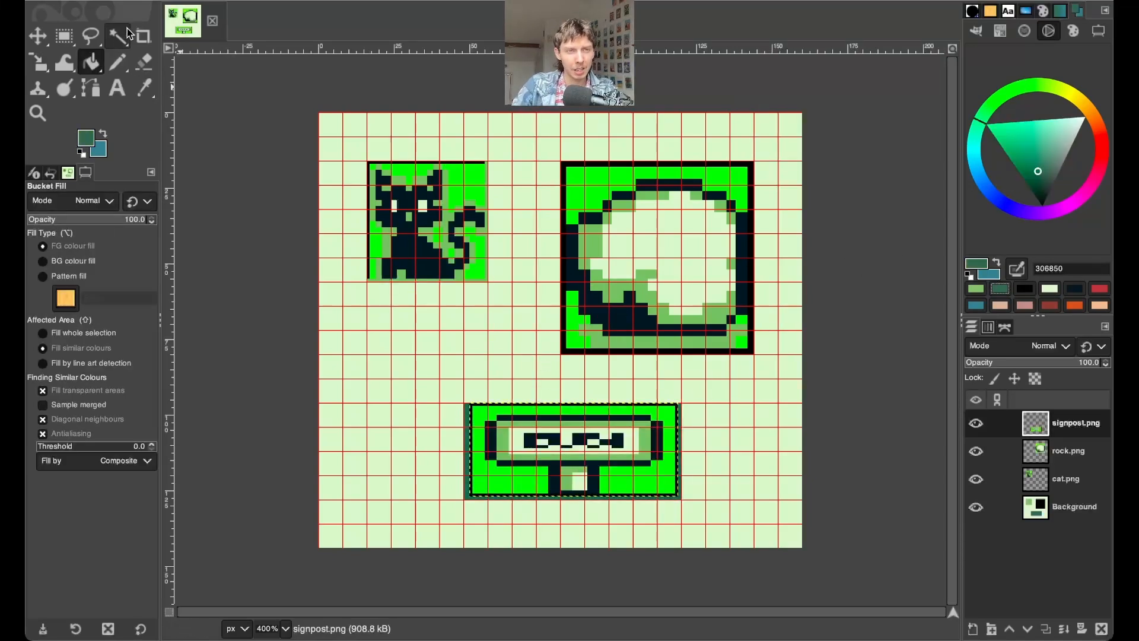
{"action": "key", "text": "u"}
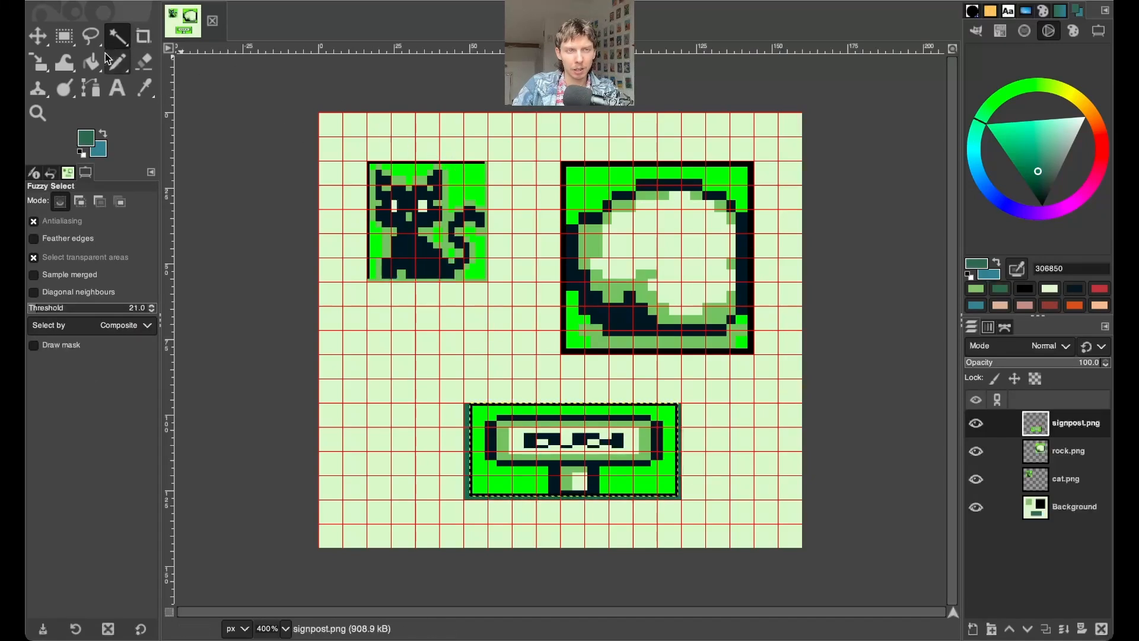
{"action": "left_click", "coordinate": [1063, 629]}
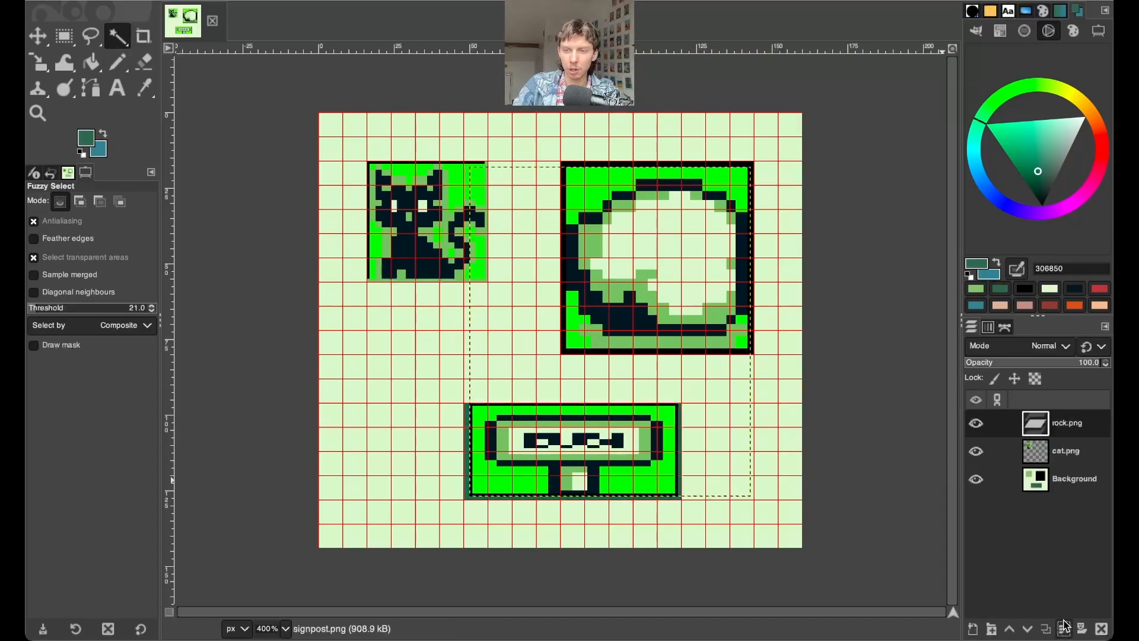
{"action": "left_click", "coordinate": [1063, 629]}
Fuzzy-select all the bright green areas around the rock, signpost and cat, delete them to transparency and clear the selection.
{"action": "left_click", "coordinate": [574, 320], "text": "shift"}
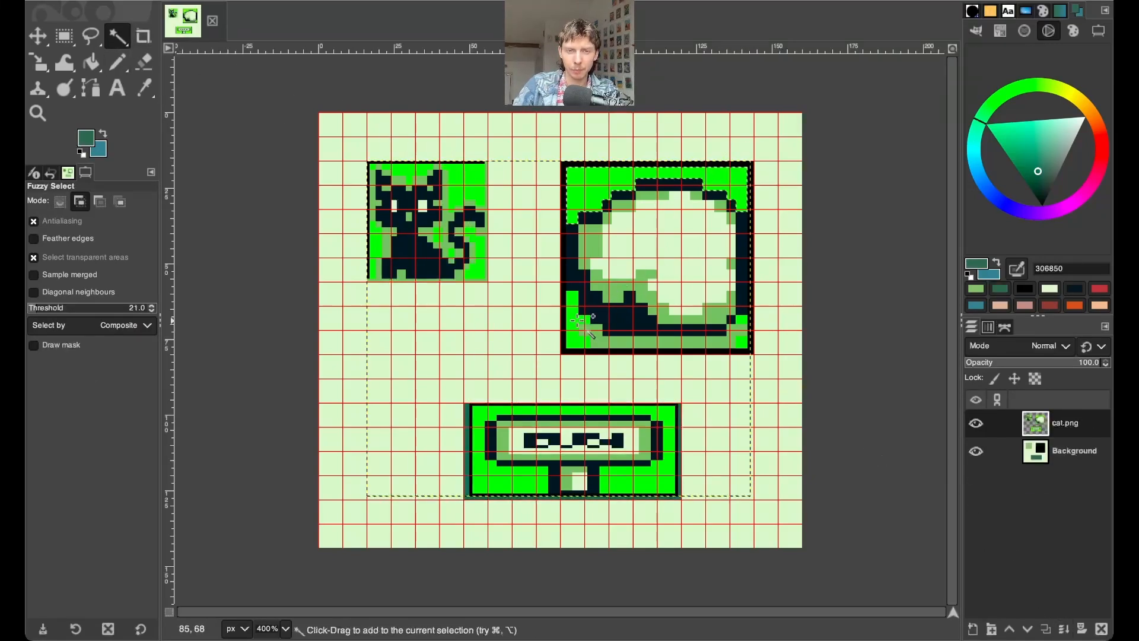
{"action": "left_click", "coordinate": [730, 175], "text": "shift"}
{"action": "left_click", "coordinate": [741, 343], "text": "shift"}
{"action": "left_click", "coordinate": [636, 409], "text": "shift"}
{"action": "left_click", "coordinate": [375, 228], "text": "shift"}
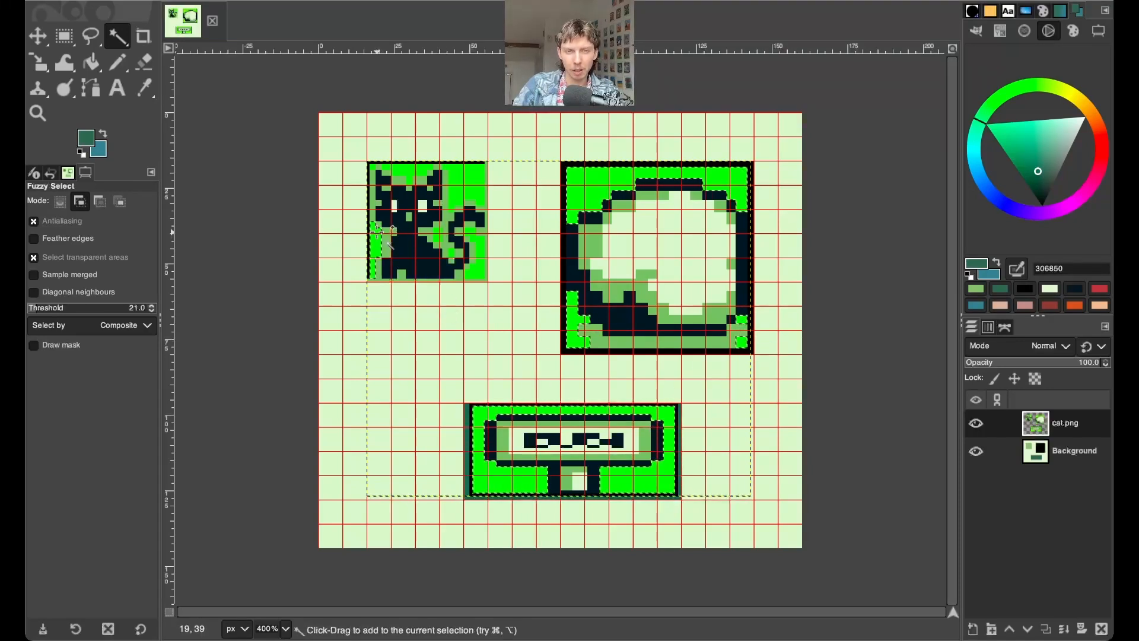
{"action": "left_click", "coordinate": [408, 170], "text": "shift"}
{"action": "left_click", "coordinate": [373, 166], "text": "shift"}
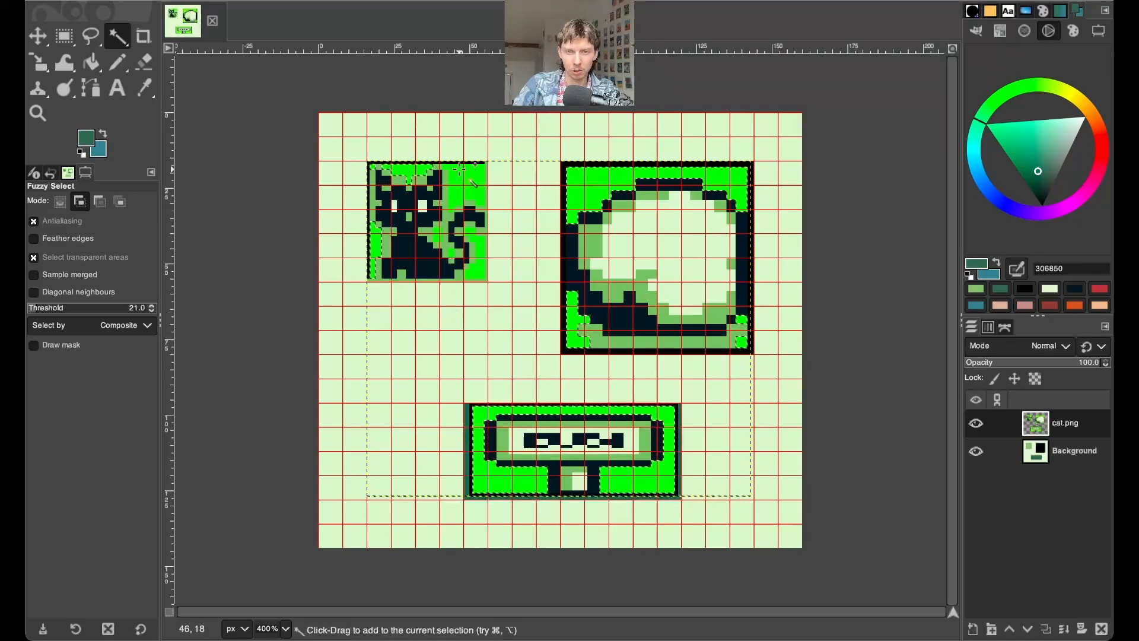
{"action": "left_click", "coordinate": [462, 252], "text": "shift"}
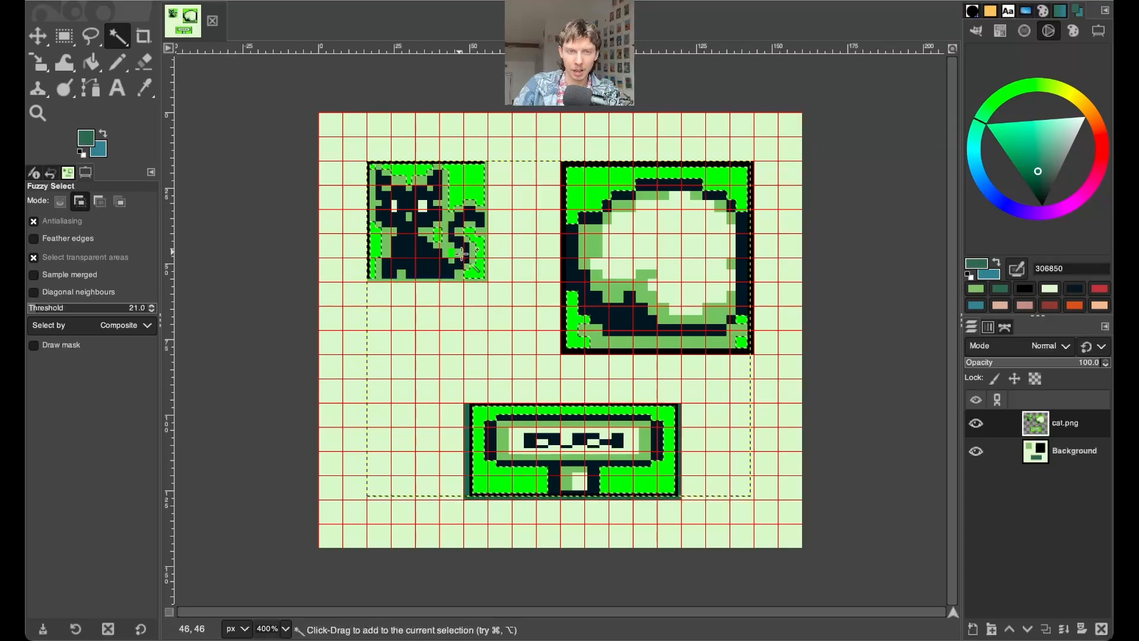
{"action": "key", "text": "super+comma"}
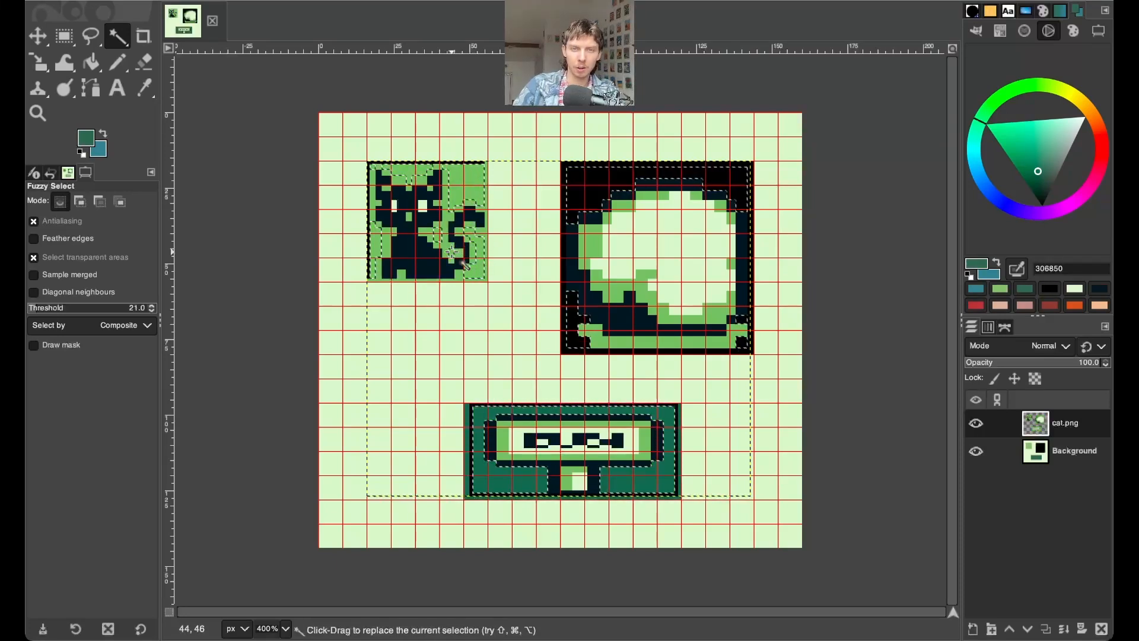
{"action": "key", "text": "r"}
{"action": "left_click", "coordinate": [286, 208]}
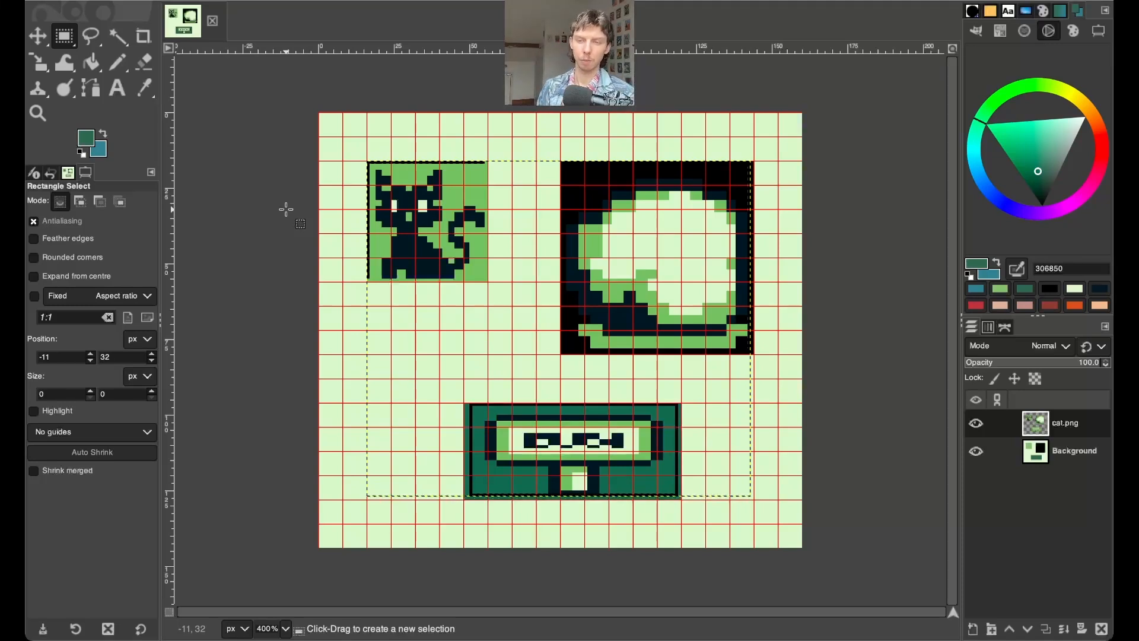
Compare the image with and without the cat.png layer, and leave that layer hidden.
{"action": "left_click", "coordinate": [975, 424]}
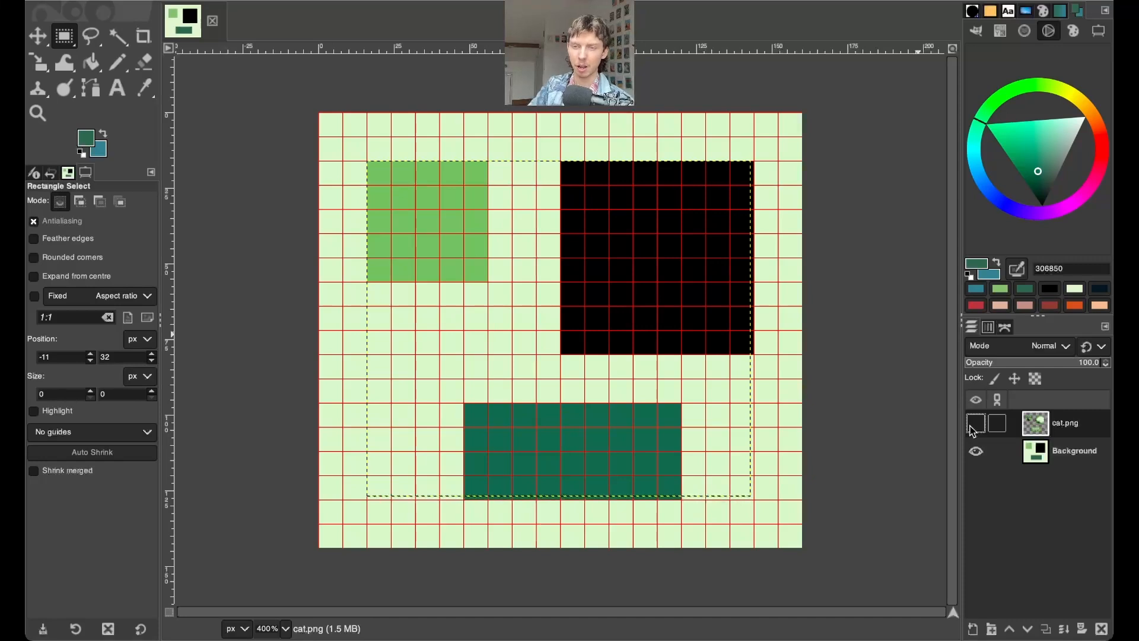
{"action": "left_click", "coordinate": [974, 423]}
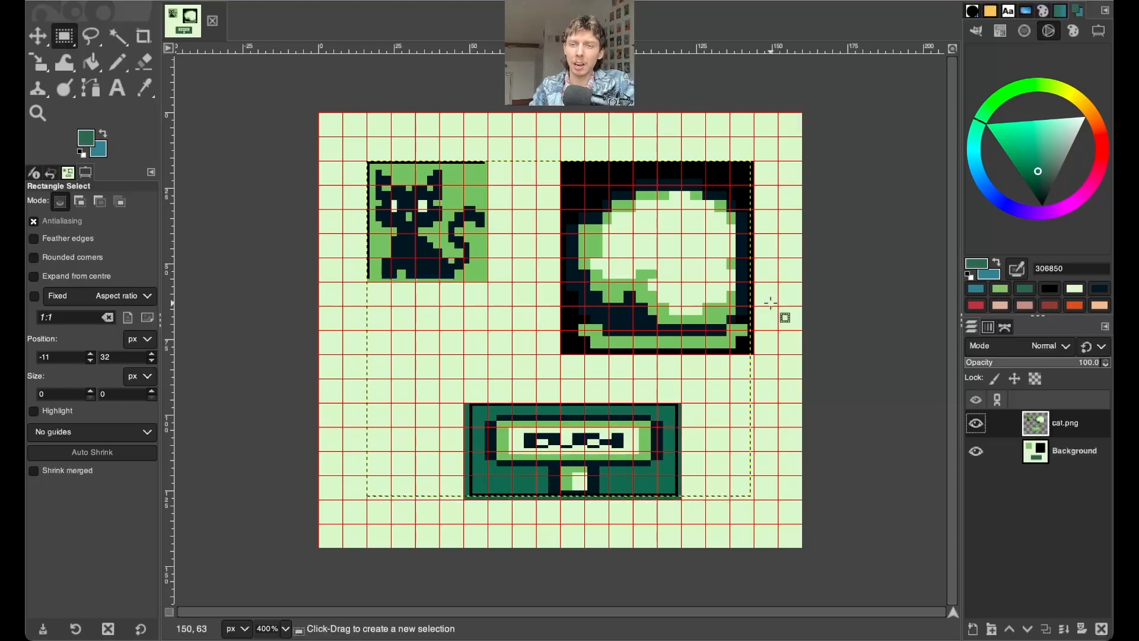
{"action": "left_click", "coordinate": [975, 423]}
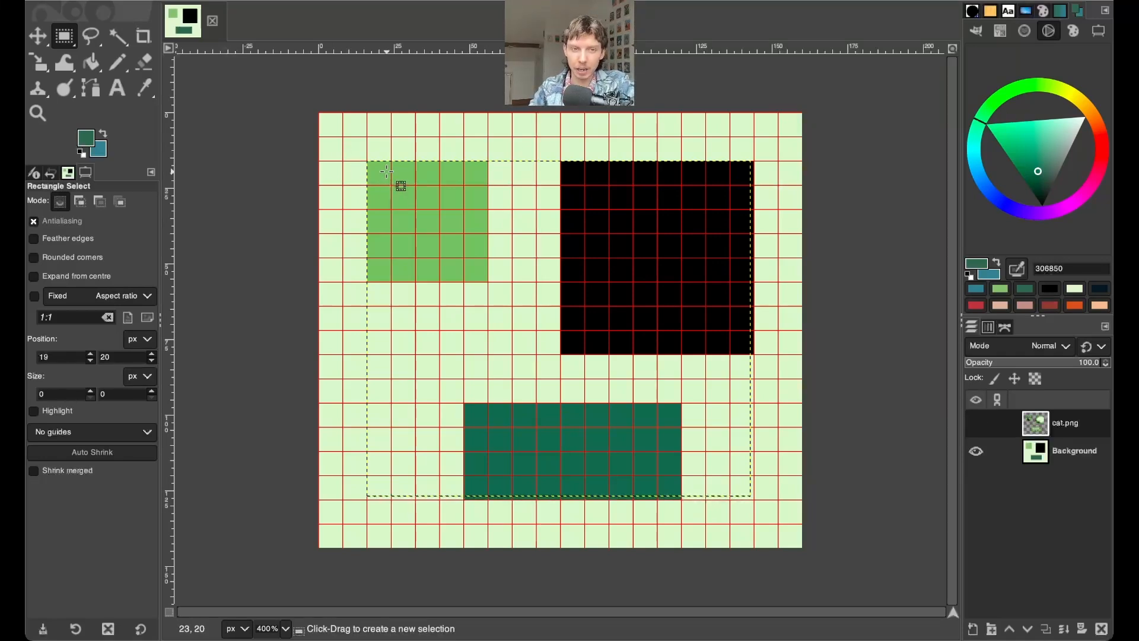
Select the 8 × 8 px tile at position 16, 16 in the light green block, move the selection to 24, 16 and deselect.
{"action": "key", "text": "plus"}
{"action": "key", "text": "plus"}
{"action": "key", "text": "plus"}
{"action": "scroll", "coordinate": [386, 171], "scroll_direction": "left", "scroll_amount": 2}
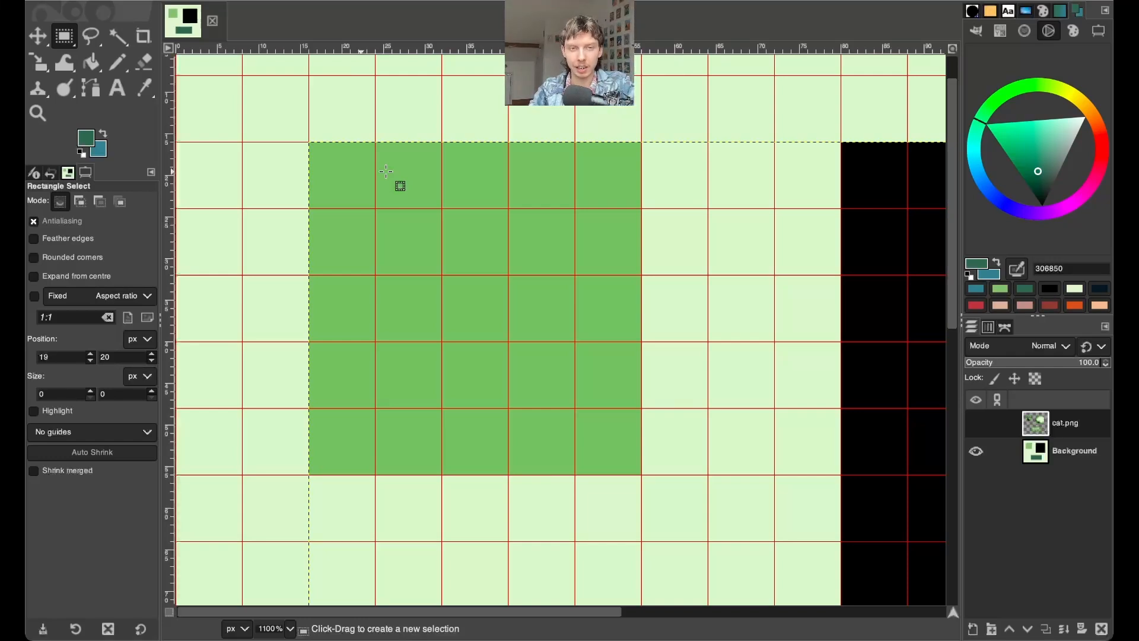
{"action": "key", "text": "plus"}
{"action": "key", "text": "plus"}
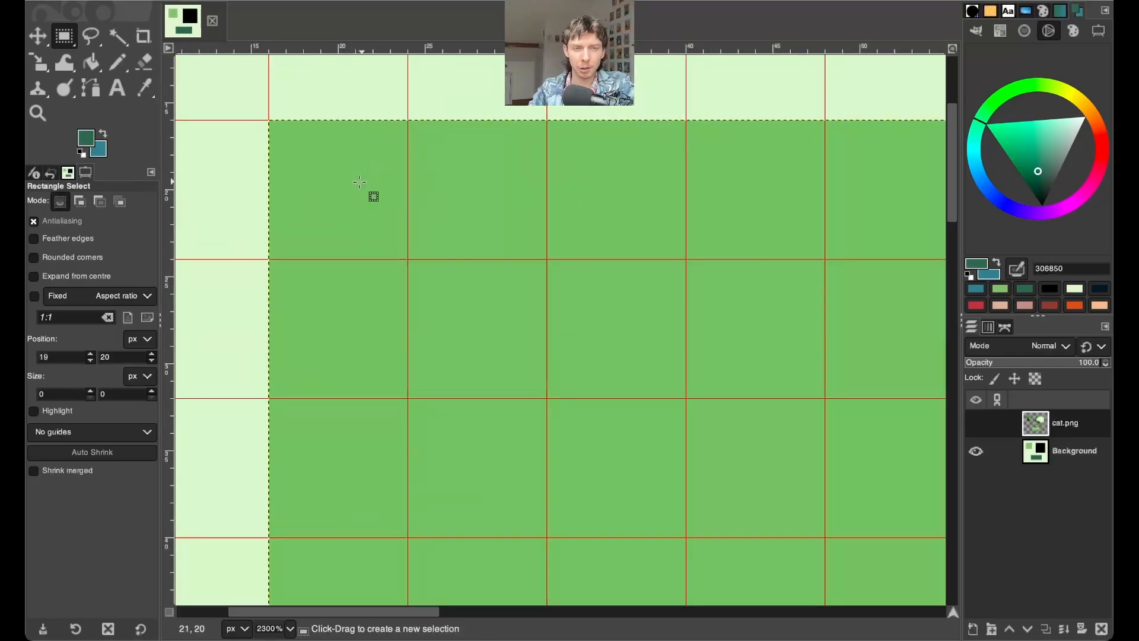
{"action": "left_click_drag", "start_coordinate": [269, 121], "coordinate": [408, 259]}
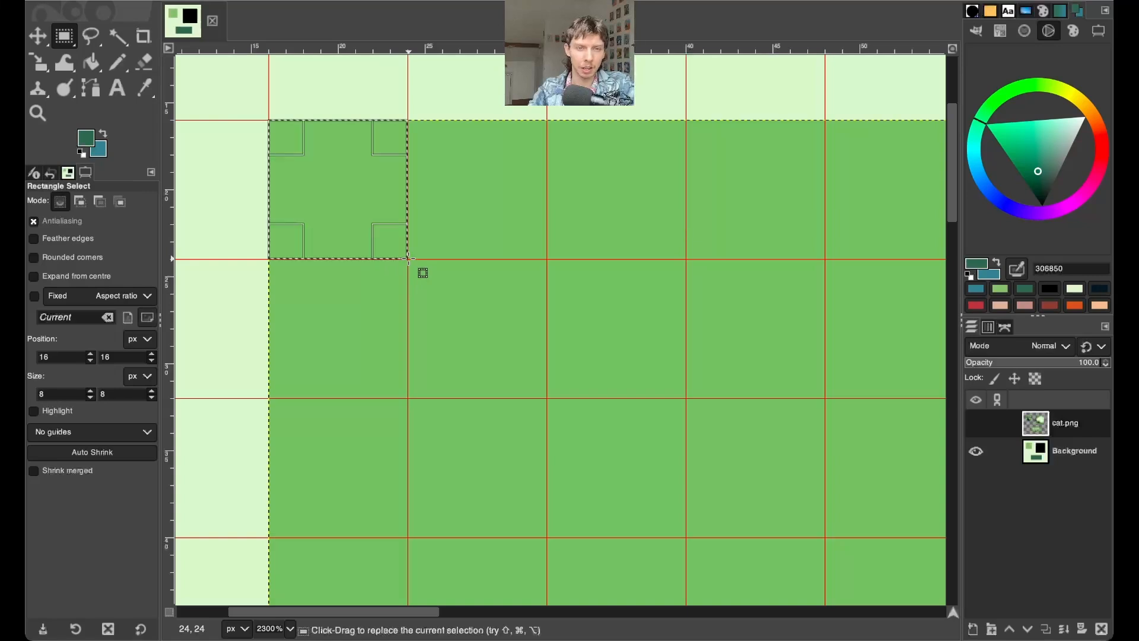
{"action": "left_click_drag", "start_coordinate": [329, 190], "coordinate": [481, 196]}
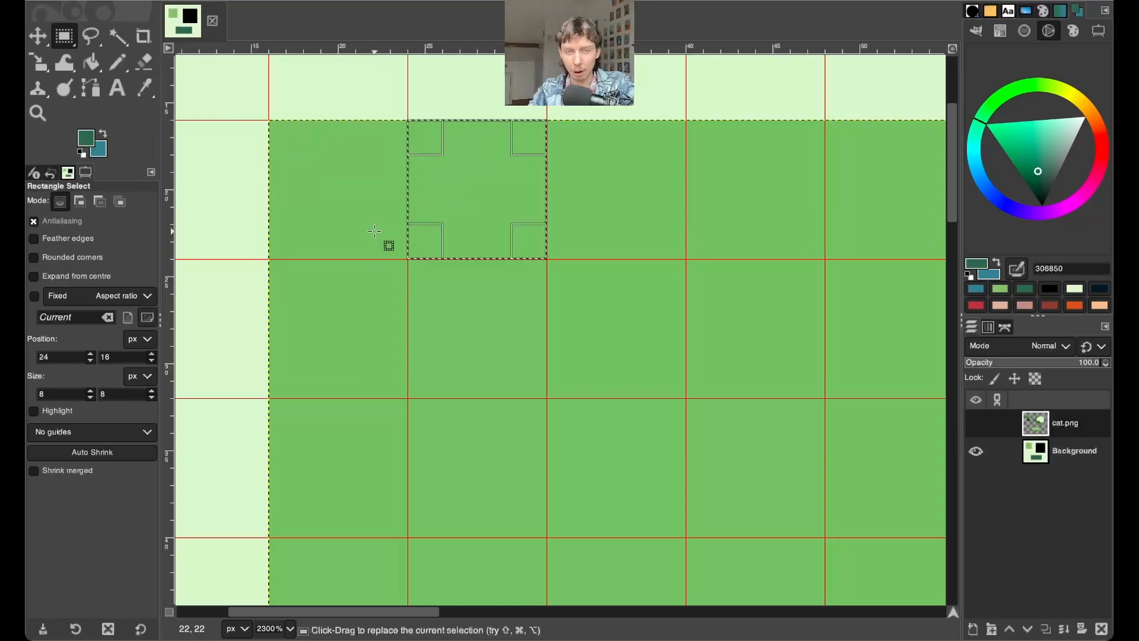
{"action": "left_click", "coordinate": [374, 231]}
Outline the entire light green block with a rectangular selection and deselect it.
{"action": "key", "text": "minus"}
{"action": "key", "text": "minus"}
{"action": "key", "text": "minus"}
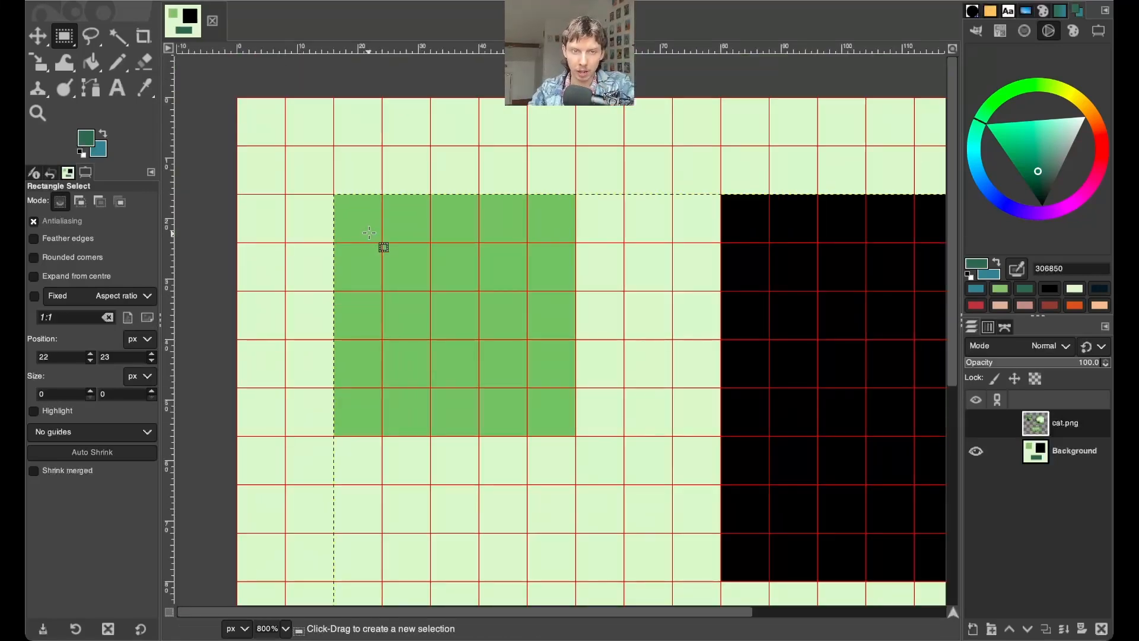
{"action": "left_click_drag", "start_coordinate": [334, 195], "coordinate": [570, 433]}
{"action": "left_click", "coordinate": [357, 157]}
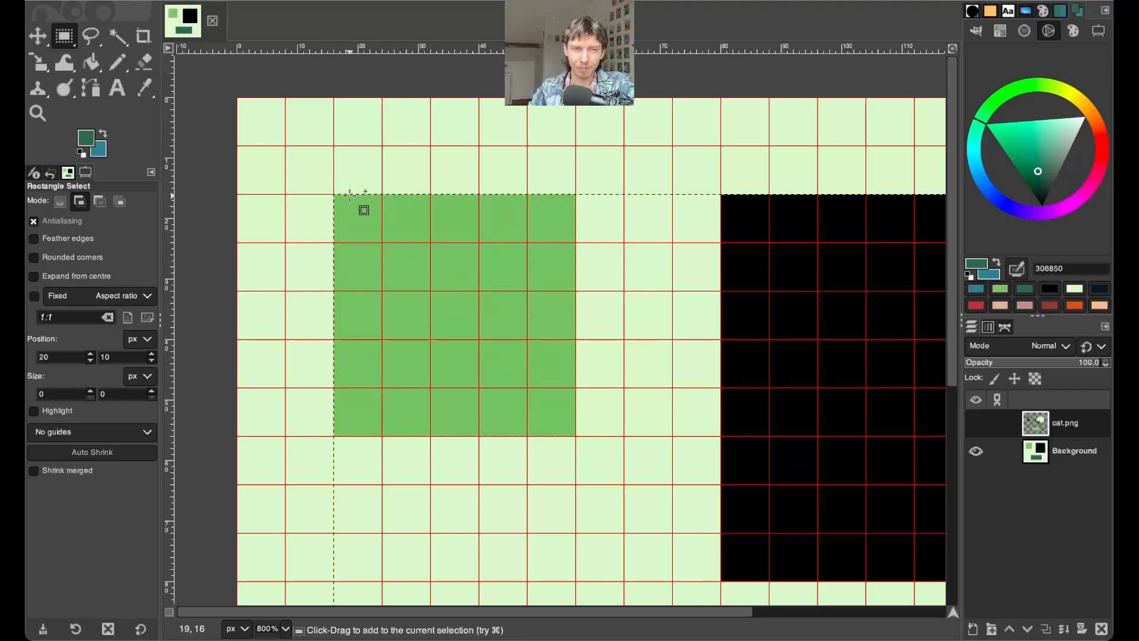
{"action": "key", "text": "plus"}
{"action": "key", "text": "plus"}
{"action": "key", "text": "plus"}
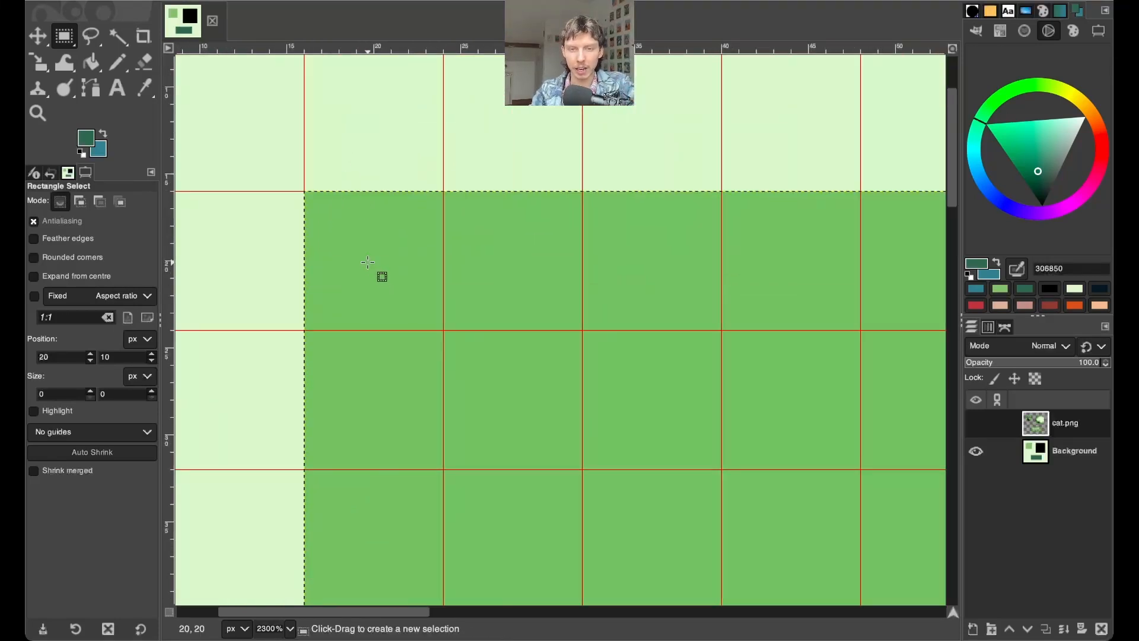
{"action": "key", "text": "minus"}
{"action": "key", "text": "minus"}
{"action": "key", "text": "minus"}
{"action": "key", "text": "minus"}
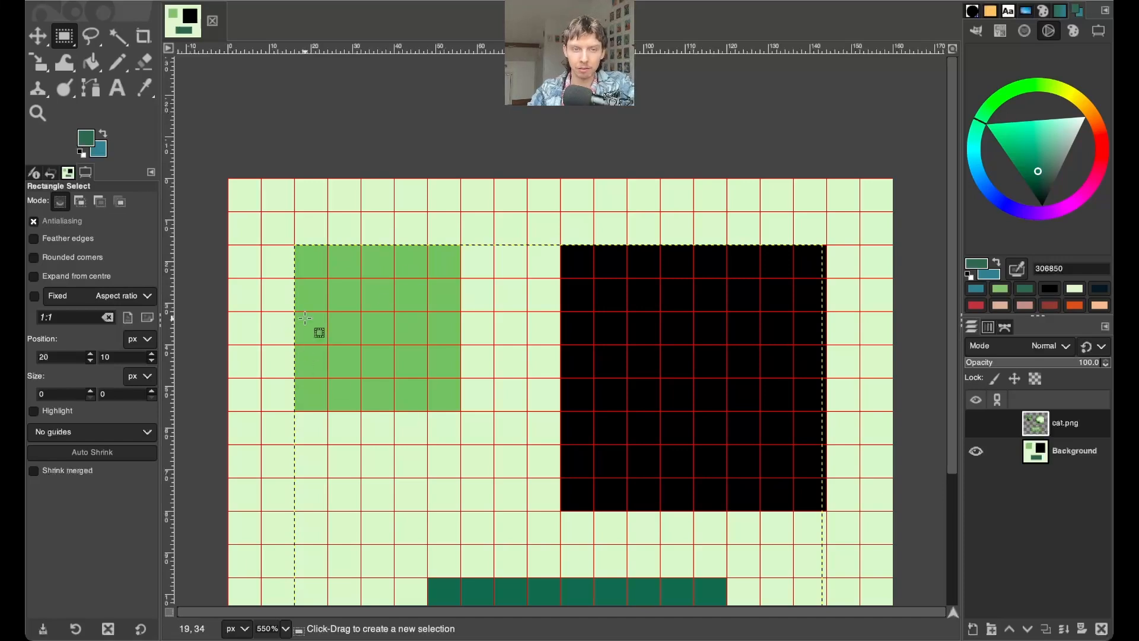
Set up the Pencil with the pale green colour e0f8cf and add a new transparent layer above cat.png.
{"action": "key", "text": "plus"}
{"action": "key", "text": "plus"}
{"action": "key", "text": "plus"}
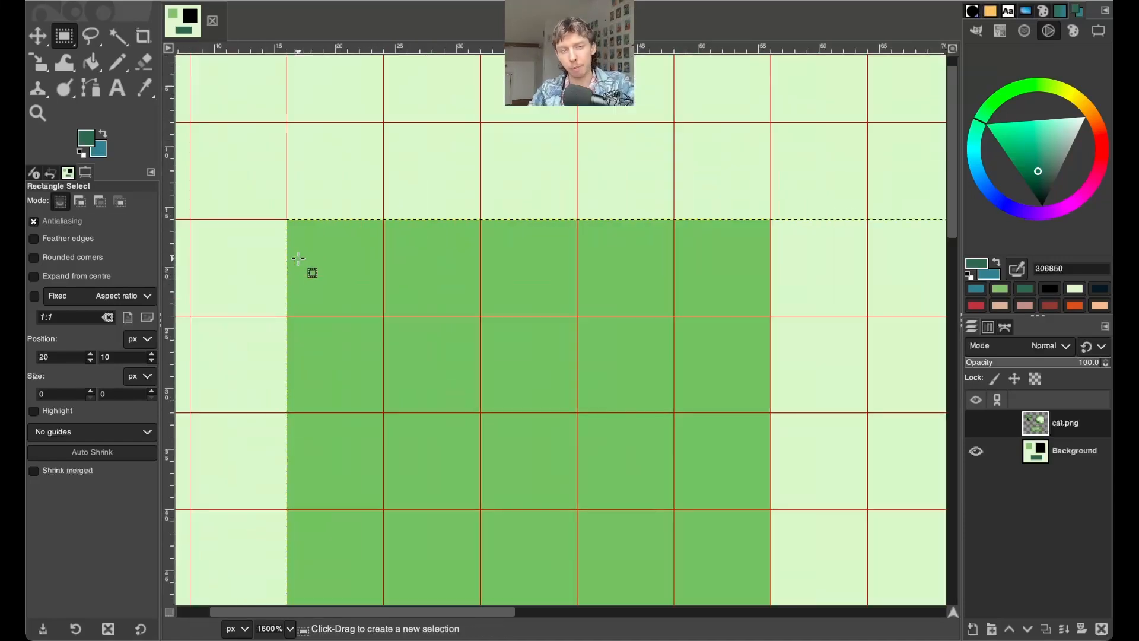
{"action": "scroll", "coordinate": [298, 258], "scroll_direction": "left", "scroll_amount": 3}
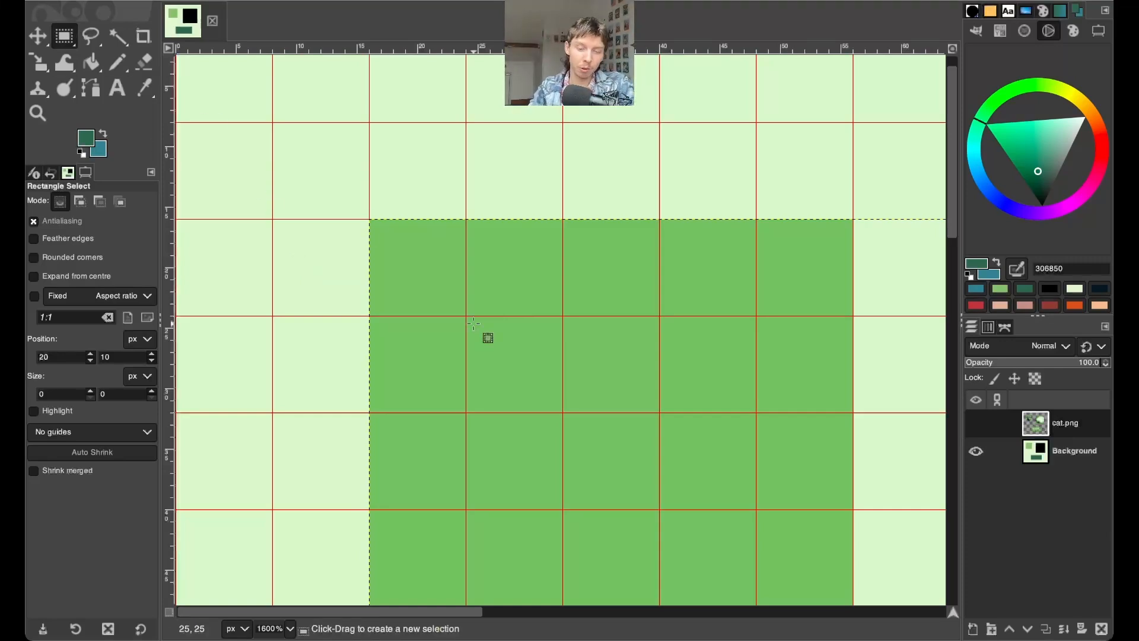
{"action": "key", "text": "n"}
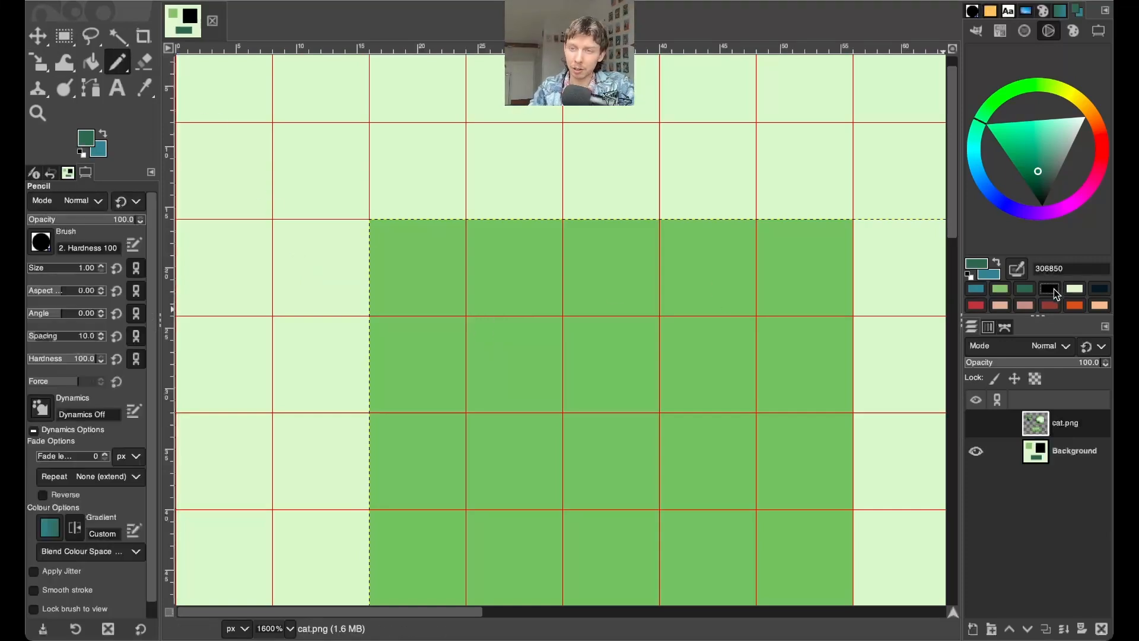
{"action": "left_click", "coordinate": [1051, 289]}
{"action": "left_click", "coordinate": [385, 189], "text": "super"}
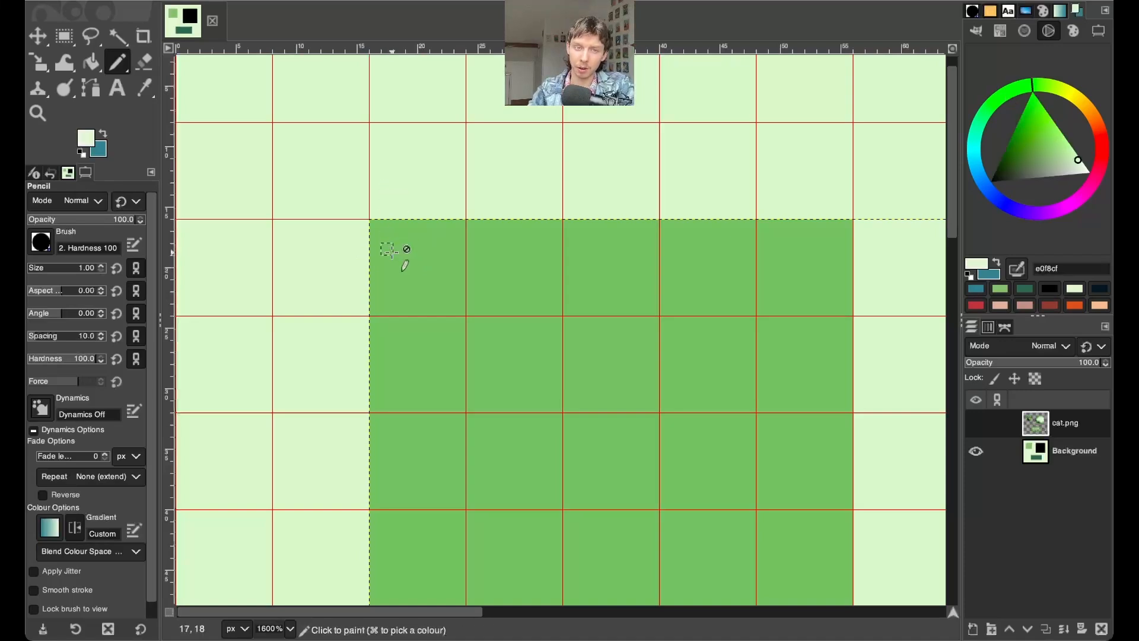
{"action": "scroll", "coordinate": [394, 249], "scroll_direction": "up", "scroll_amount": 2, "text": "super"}
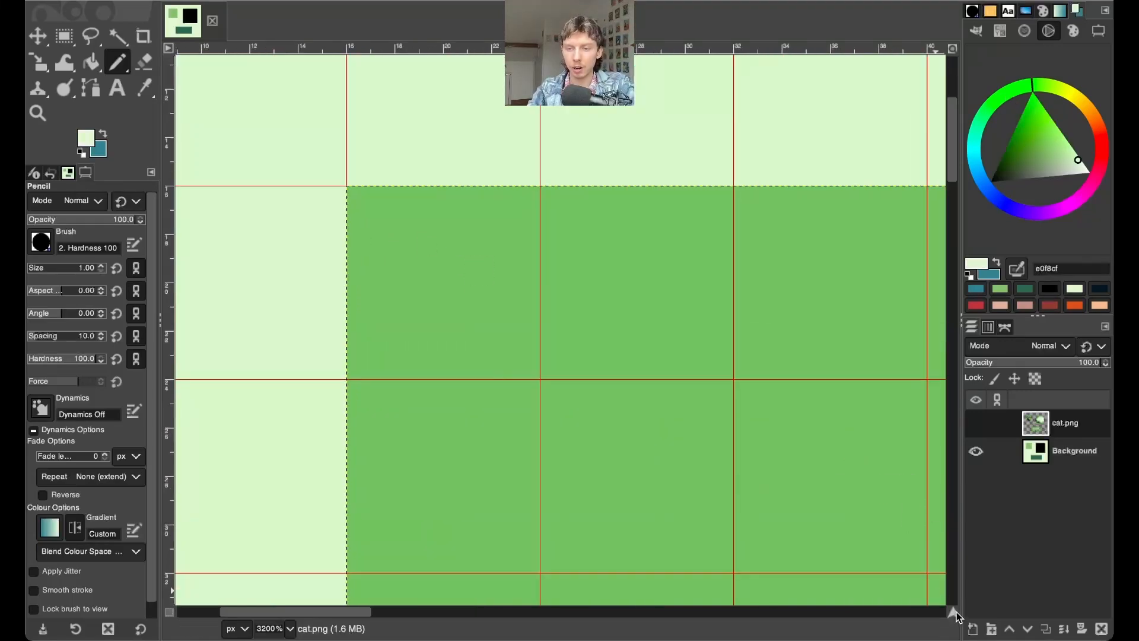
{"action": "left_click", "coordinate": [973, 629]}
{"action": "left_click", "coordinate": [1071, 621]}
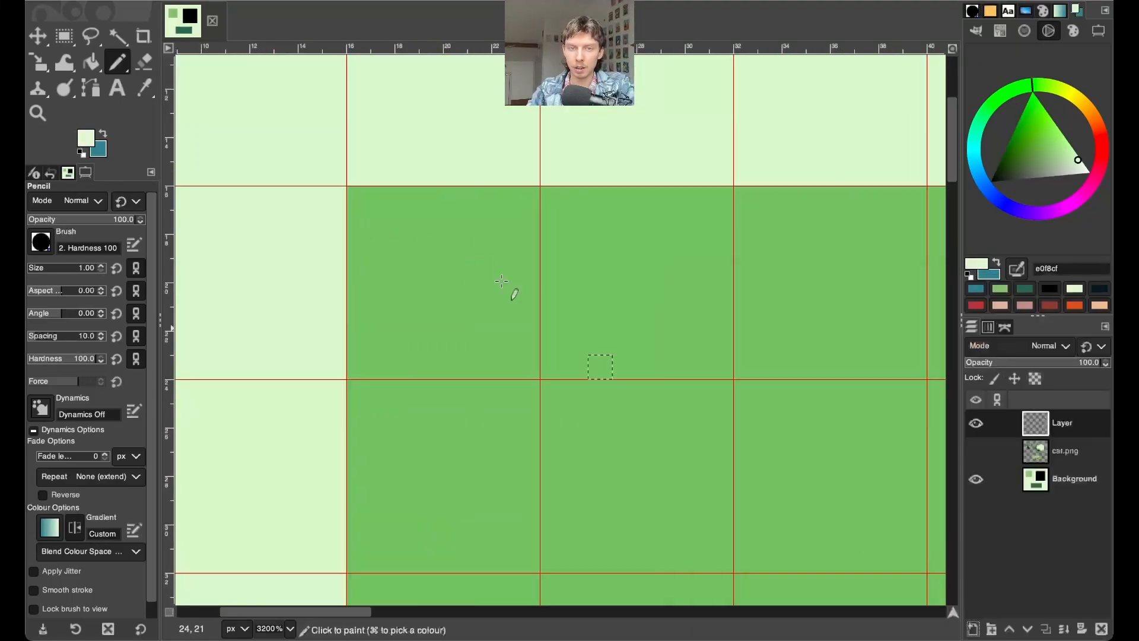
Pencil the numbers 1 to 10 one per 8 px tile across the first two rows of the light green block.
{"action": "left_click", "coordinate": [382, 222]}
{"action": "mouse_move", "coordinate": [406, 226]}
{"action": "left_mouse_down"}
{"action": "mouse_move", "coordinate": [399, 318]}
{"action": "mouse_move", "coordinate": [431, 318]}
{"action": "left_mouse_up"}
{"action": "mouse_move", "coordinate": [576, 221]}
{"action": "left_mouse_down"}
{"action": "mouse_move", "coordinate": [625, 221]}
{"action": "mouse_move", "coordinate": [624, 270]}
{"action": "mouse_move", "coordinate": [576, 293]}
{"action": "mouse_move", "coordinate": [600, 318]}
{"action": "mouse_move", "coordinate": [625, 318]}
{"action": "left_mouse_up"}
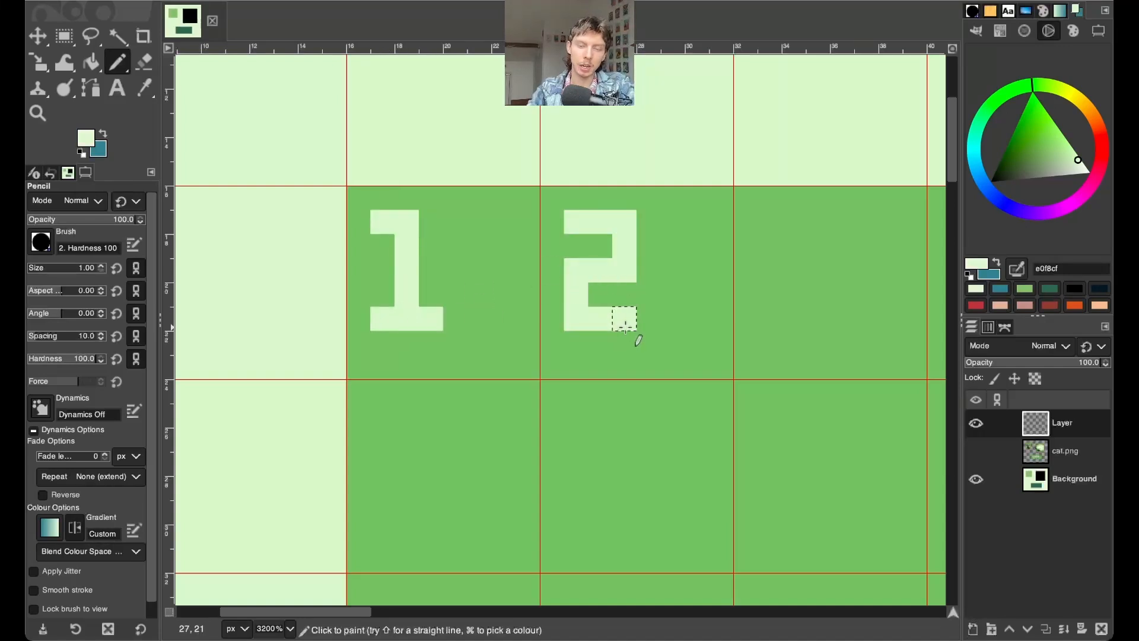
{"action": "scroll", "coordinate": [624, 321], "scroll_direction": "right", "scroll_amount": 5}
{"action": "left_click", "coordinate": [577, 221]}
{"action": "mouse_move", "coordinate": [584, 219]}
{"action": "left_mouse_down"}
{"action": "mouse_move", "coordinate": [619, 224]}
{"action": "mouse_move", "coordinate": [625, 276]}
{"action": "mouse_move", "coordinate": [577, 318]}
{"action": "left_mouse_up"}
{"action": "left_click_drag", "start_coordinate": [771, 221], "coordinate": [819, 343]}
{"action": "scroll", "coordinate": [771, 297], "scroll_direction": "right", "scroll_amount": 10}
{"action": "left_click_drag", "start_coordinate": [627, 222], "coordinate": [648, 375]}
{"action": "scroll", "coordinate": [593, 320], "scroll_direction": "left", "scroll_amount": 10}
{"action": "scroll", "coordinate": [719, 347], "scroll_direction": "right", "scroll_amount": 10}
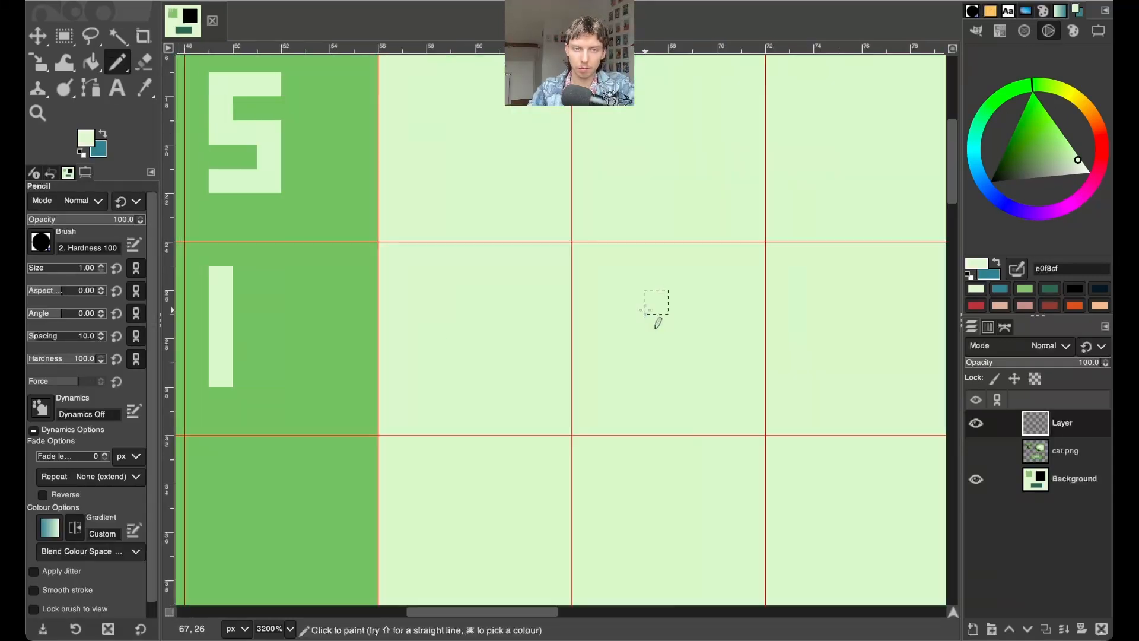
Copy the digit 1 as leading digit into the third and fourth rows and add copied digits to form 11 to 15.
{"action": "scroll", "coordinate": [653, 310], "scroll_direction": "left", "scroll_amount": 10}
{"action": "scroll", "coordinate": [336, 388], "scroll_direction": "down", "scroll_amount": 3, "text": "ctrl"}
{"action": "key", "text": "r"}
{"action": "left_click_drag", "start_coordinate": [308, 189], "coordinate": [342, 256]}
{"action": "key", "text": "super+c"}
{"action": "key", "text": "super+v"}
{"action": "key", "text": "super+v"}
{"action": "key", "text": "super+v"}
{"action": "key", "text": "super+v"}
{"action": "key", "text": "super+v"}
{"action": "key", "text": "super+v"}
{"action": "key", "text": "super+v"}
{"action": "key", "text": "super+v"}
{"action": "left_click_drag", "start_coordinate": [292, 189], "coordinate": [616, 247]}
Copy and paste the existing digits to complete the numbers 16 to 25 in the last two rows of the light green block.
{"action": "left_click_drag", "start_coordinate": [309, 265], "coordinate": [567, 322]}
{"action": "key", "text": "super+c"}
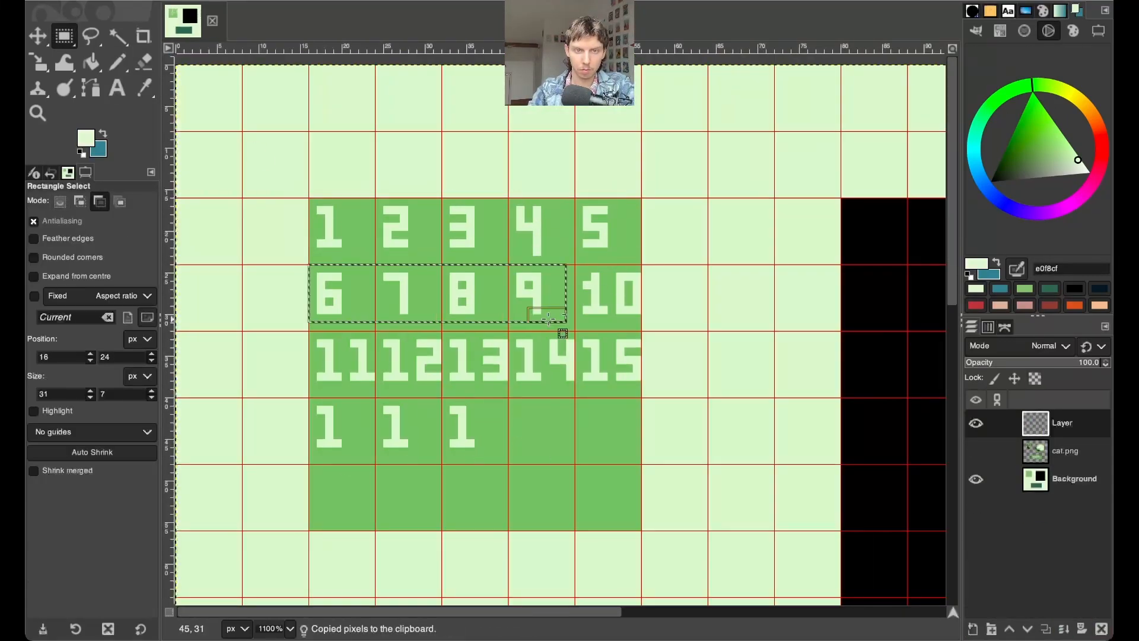
{"action": "key", "text": "super+v"}
{"action": "left_click_drag", "start_coordinate": [376, 198], "coordinate": [417, 251]}
{"action": "key", "text": "super+v"}
{"action": "key", "text": "super+v"}
{"action": "key", "text": "super+v"}
{"action": "key", "text": "super+v"}
{"action": "key", "text": "super+v"}
{"action": "key", "text": "super+v"}
{"action": "key", "text": "super+v"}
{"action": "key", "text": "super+v"}
{"action": "left_click_drag", "start_coordinate": [601, 235], "coordinate": [635, 493]}
{"action": "left_click", "coordinate": [648, 505]}
Copy the row of numbers 1 to 5 and paste it into the first five tiles of the black block's top row.
{"action": "scroll", "coordinate": [664, 467], "scroll_direction": "down", "scroll_amount": 2, "text": "ctrl"}
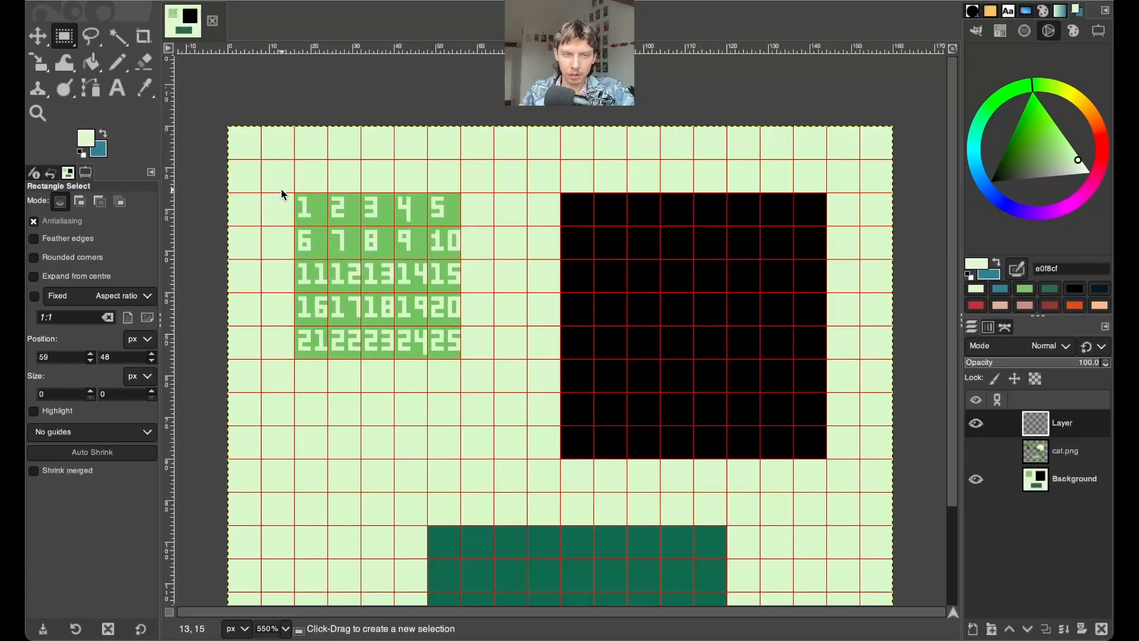
{"action": "left_click_drag", "start_coordinate": [282, 190], "coordinate": [716, 220]}
{"action": "key", "text": "super+c"}
{"action": "key", "text": "super+v"}
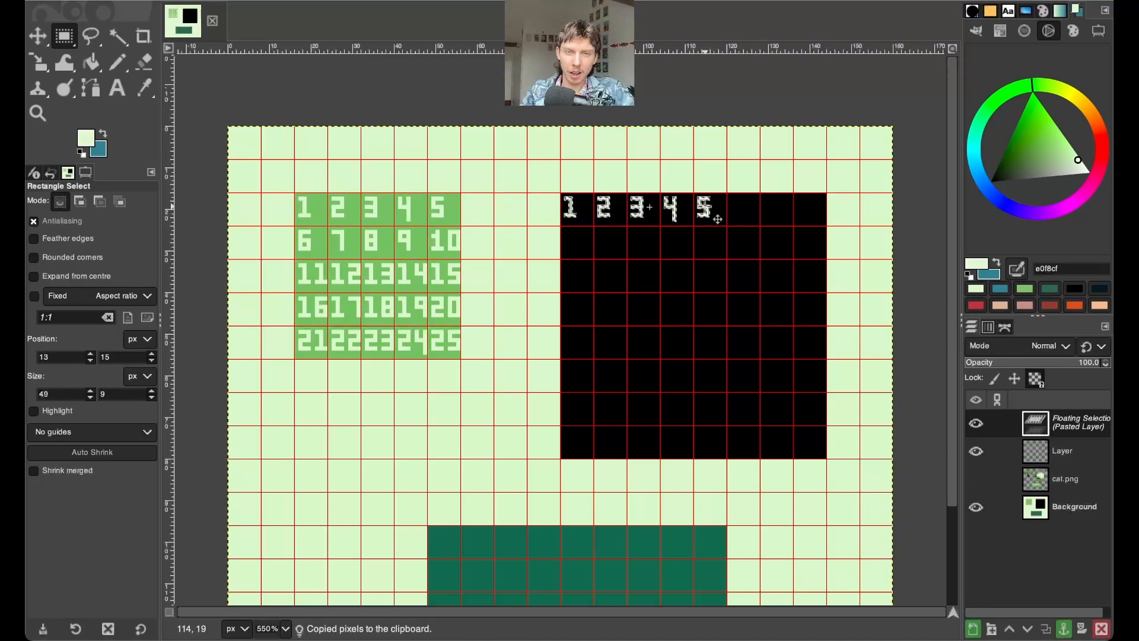
{"action": "left_click", "coordinate": [649, 235]}
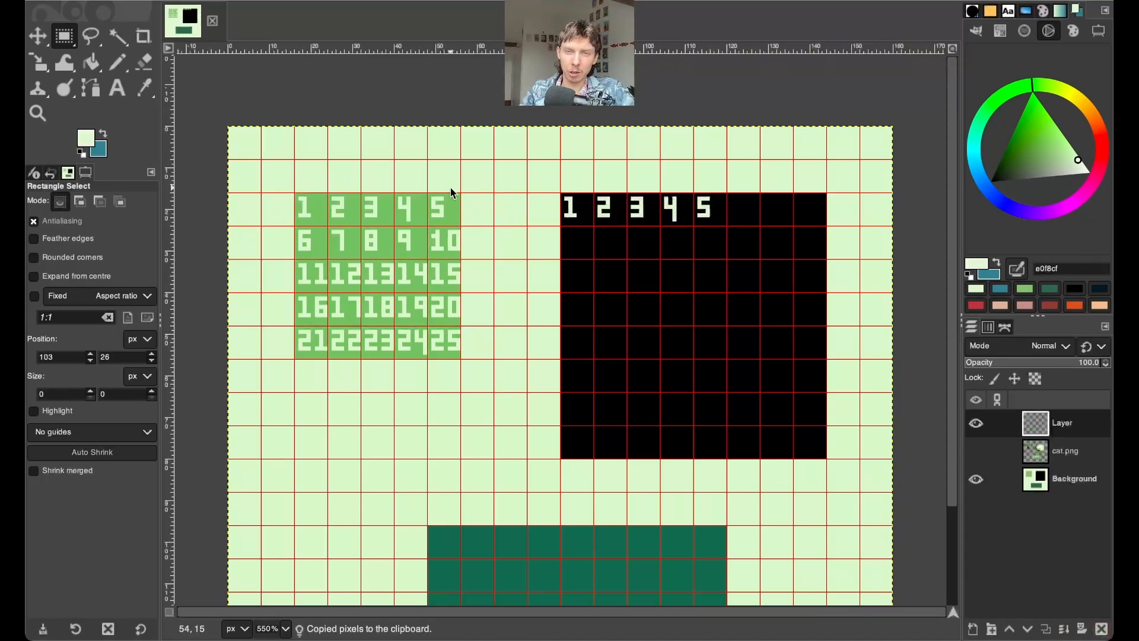
Copy the numbers 6, 7 and 8 and place them after the 5 in the black block's top row.
{"action": "left_click_drag", "start_coordinate": [288, 228], "coordinate": [819, 228]}
{"action": "key", "text": "super+c"}
{"action": "key", "text": "super+v"}
{"action": "left_click", "coordinate": [758, 256]}
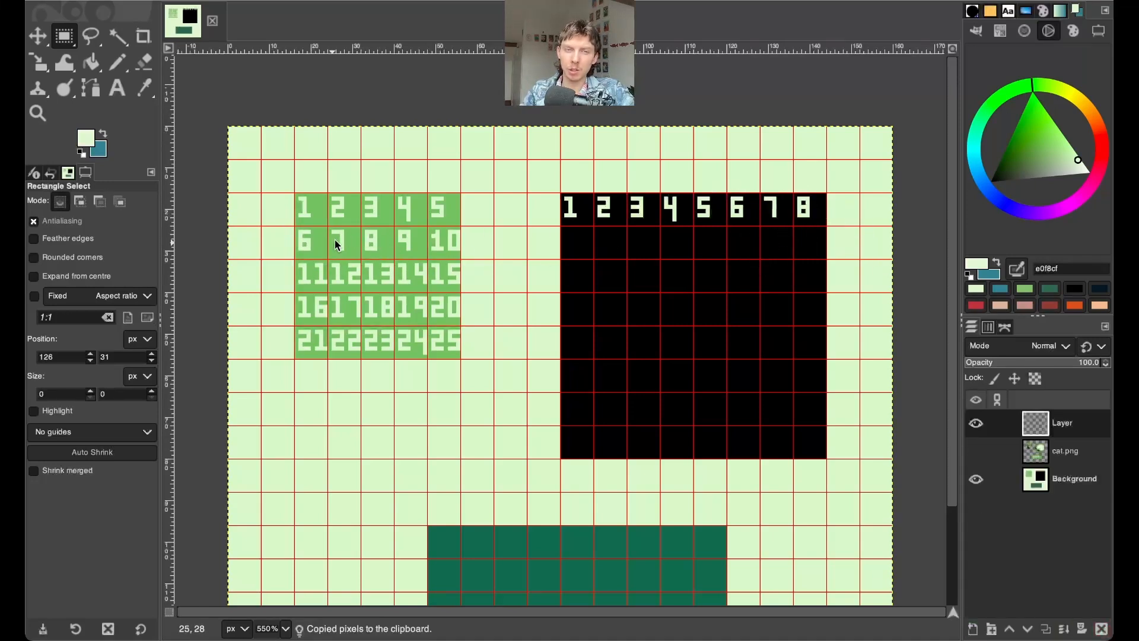
Copy the numbers 9 and 10 and place them in the first two tiles of the black block's second row.
{"action": "left_click_drag", "start_coordinate": [391, 230], "coordinate": [635, 244]}
{"action": "key", "text": "super+c"}
{"action": "key", "text": "super+v"}
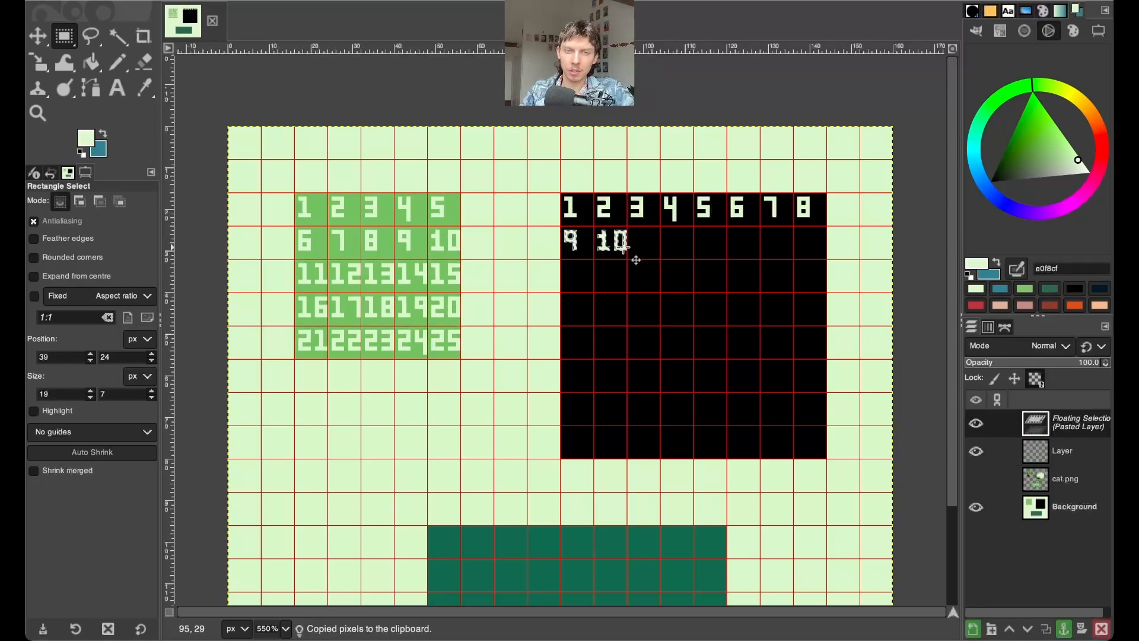
{"action": "left_click", "coordinate": [546, 295]}
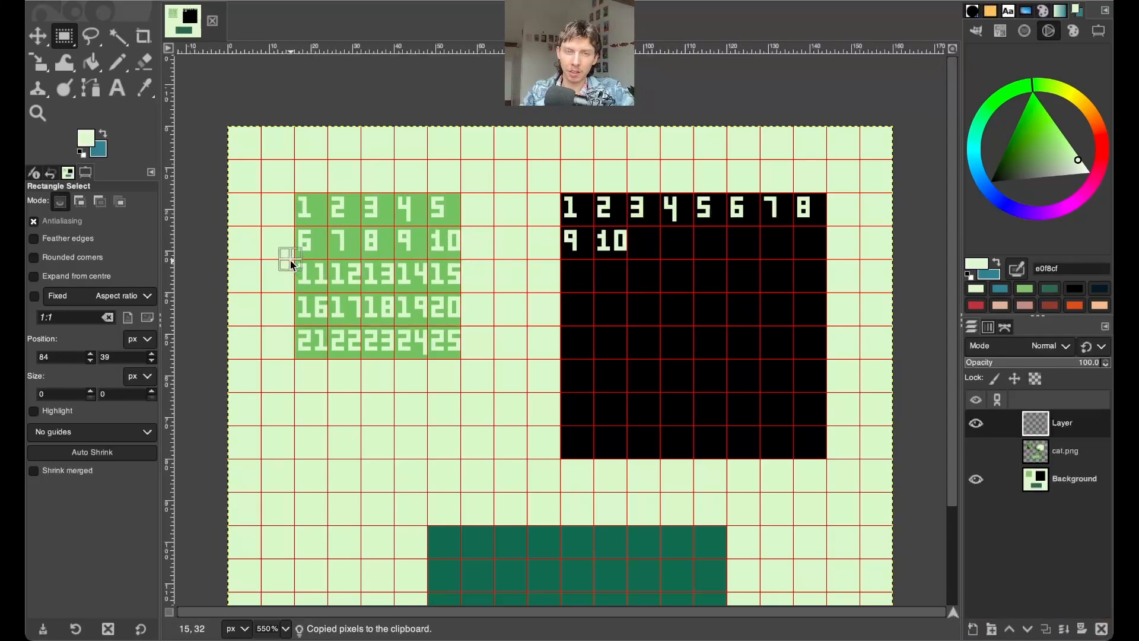
Copy and paste existing digits to number the black block's tiles from 11 to 29 and place 3s as the next tens digits.
{"action": "left_click_drag", "start_coordinate": [291, 259], "coordinate": [649, 259]}
{"action": "key", "text": "super+c"}
{"action": "key", "text": "super+v"}
{"action": "left_click", "coordinate": [485, 272]}
{"action": "key", "text": "super+c"}
{"action": "key", "text": "super+v"}
{"action": "left_click", "coordinate": [552, 297]}
{"action": "left_click_drag", "start_coordinate": [283, 326], "coordinate": [479, 358]}
{"action": "key", "text": "super+c"}
{"action": "key", "text": "super+v"}
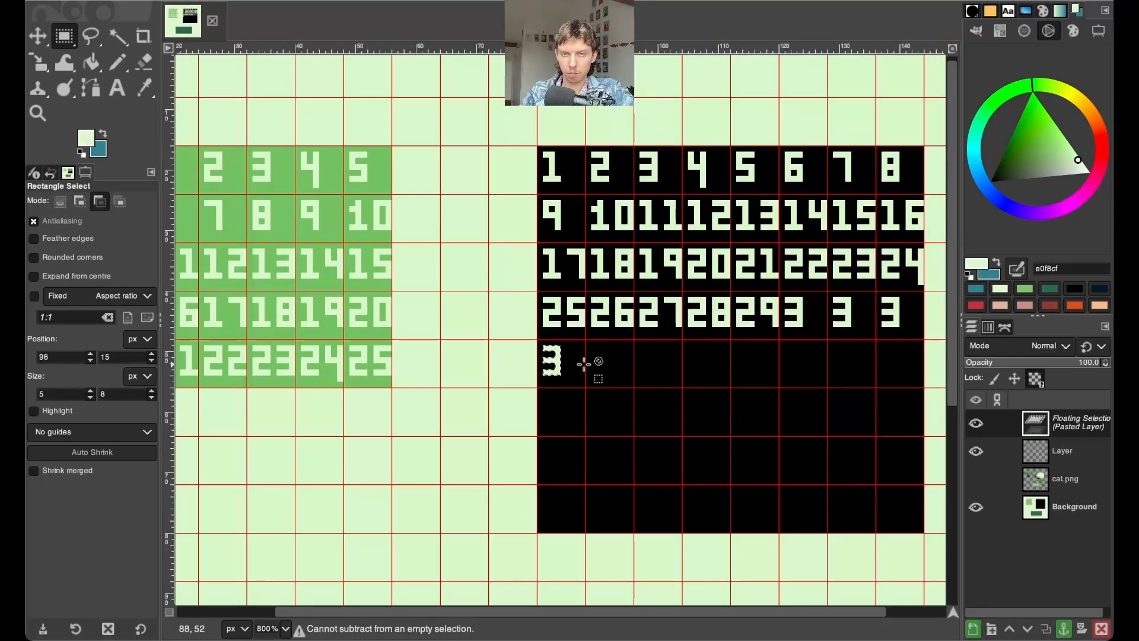
Copy and paste existing digits to number the black block's remaining tiles from 30 to 64.
{"action": "scroll", "coordinate": [583, 363], "scroll_direction": "down", "scroll_amount": 1, "text": "ctrl"}
{"action": "key", "text": "super+c"}
{"action": "key", "text": "super+v"}
{"action": "mouse_move", "coordinate": [614, 250]}
{"action": "left_mouse_down"}
{"action": "mouse_move", "coordinate": [628, 268]}
{"action": "mouse_move", "coordinate": [624, 434]}
{"action": "left_mouse_up"}
{"action": "key", "text": "super+c"}
{"action": "key", "text": "super+v"}
{"action": "key", "text": "super+v"}
{"action": "left_click_drag", "start_coordinate": [571, 462], "coordinate": [604, 462]}
{"action": "key", "text": "super+c"}
{"action": "key", "text": "super+v"}
{"action": "key", "text": "super+c"}
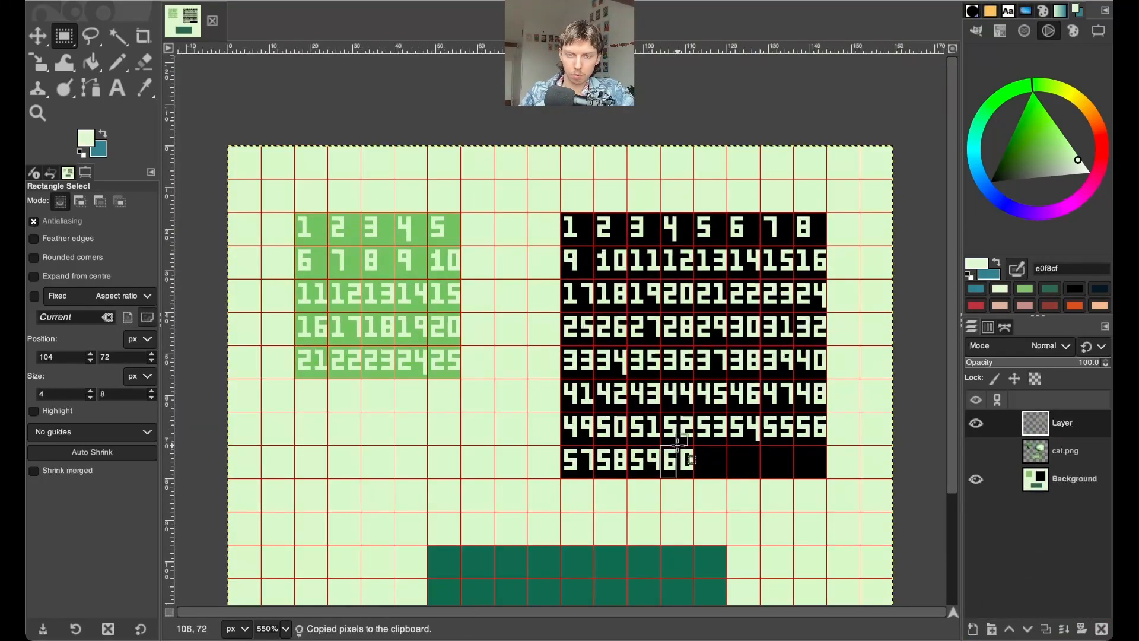
{"action": "scroll", "coordinate": [676, 450], "scroll_direction": "down", "scroll_amount": 2}
{"action": "key", "text": "super+v"}
Fill the four rows of the dark green block with copied numbers running from 1 to 37.
{"action": "left_click_drag", "start_coordinate": [428, 445], "coordinate": [456, 477]}
{"action": "key", "text": "super+c"}
{"action": "key", "text": "super+v"}
{"action": "left_click_drag", "start_coordinate": [660, 143], "coordinate": [757, 167]}
{"action": "key", "text": "super+c"}
{"action": "key", "text": "super+v"}
{"action": "left_click", "coordinate": [743, 488]}
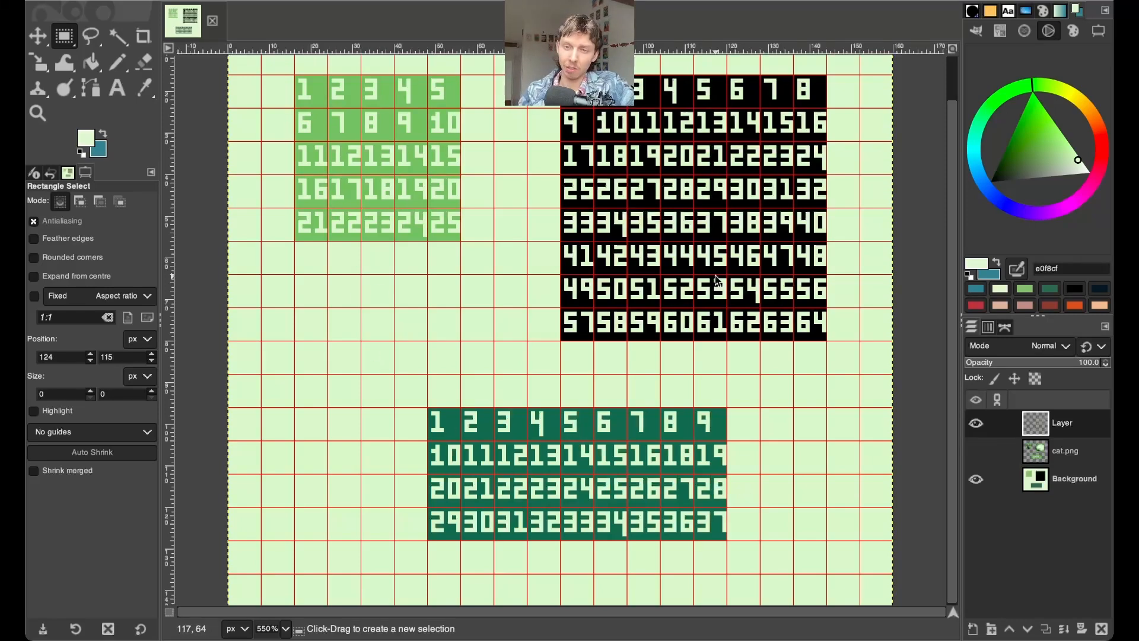
{"action": "left_click", "coordinate": [783, 310]}
{"action": "left_click", "coordinate": [819, 322]}
{"action": "left_click", "coordinate": [352, 176]}
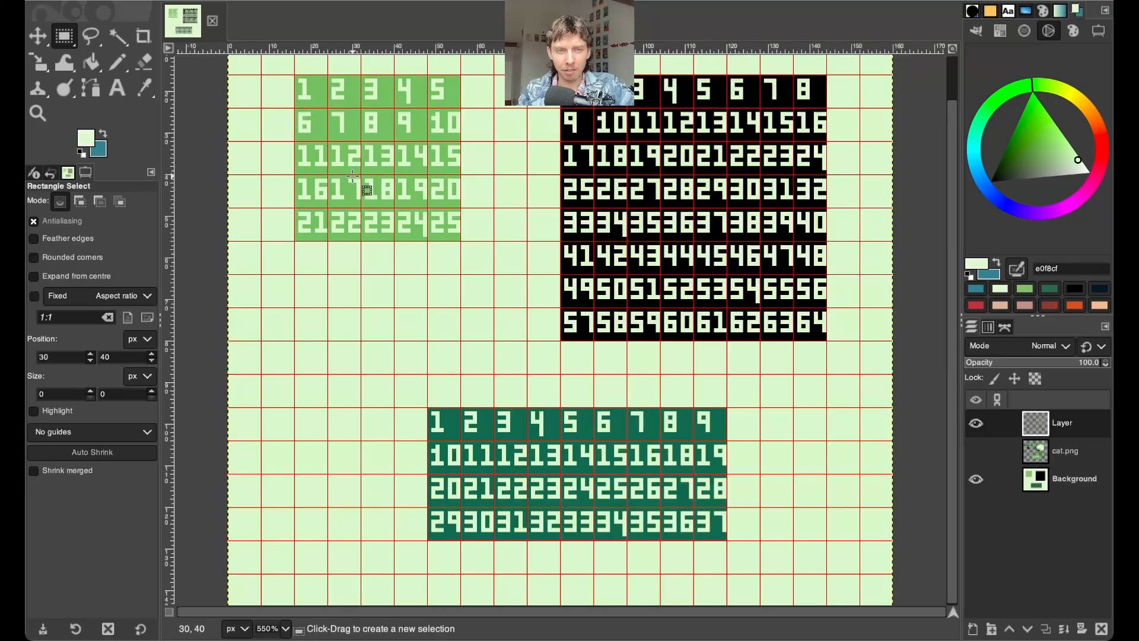
{"action": "left_click", "coordinate": [645, 214]}
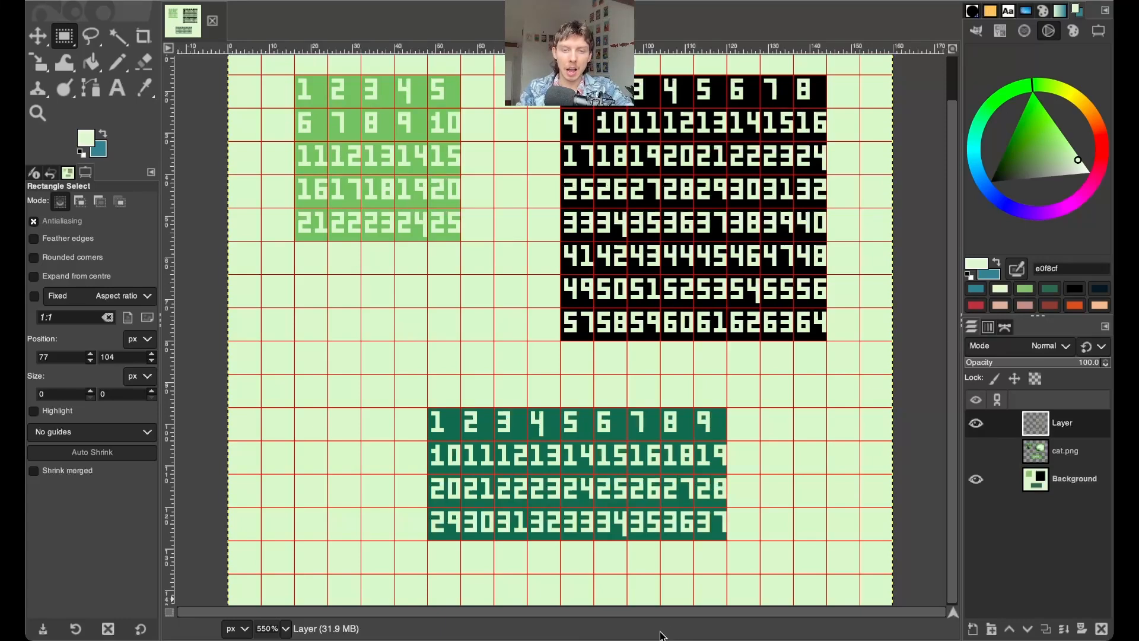
Switch to GB Studio, view Scene 18 with the numbered background, and select the Sample Town scene.
{"action": "left_click", "coordinate": [114, 0]}
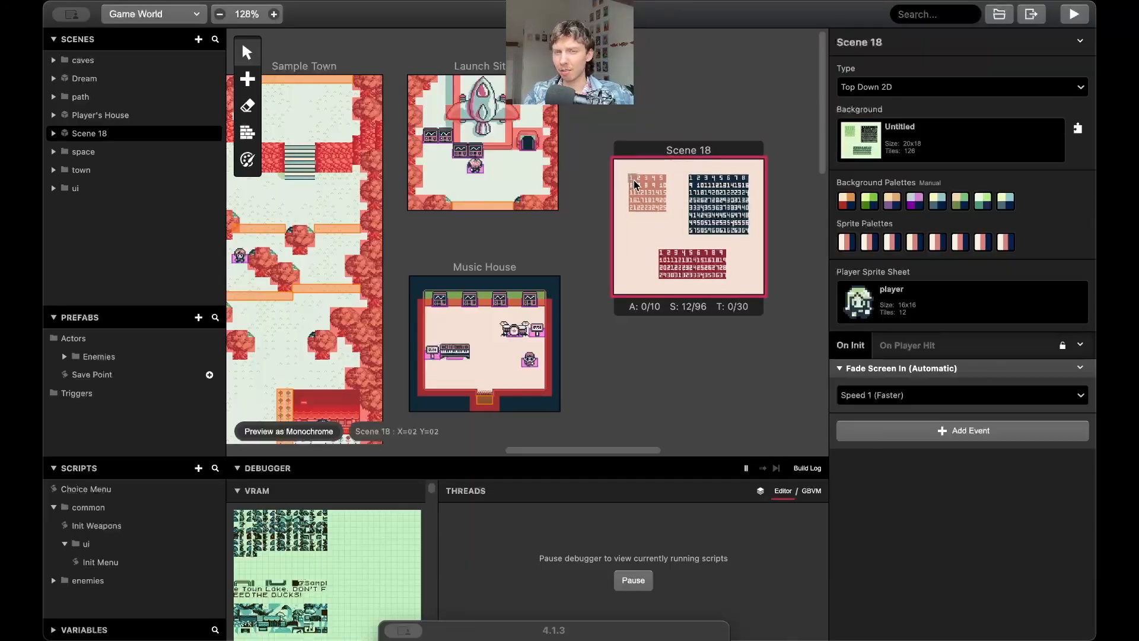
{"action": "scroll", "coordinate": [634, 184], "scroll_direction": "up", "scroll_amount": 3, "text": "ctrl"}
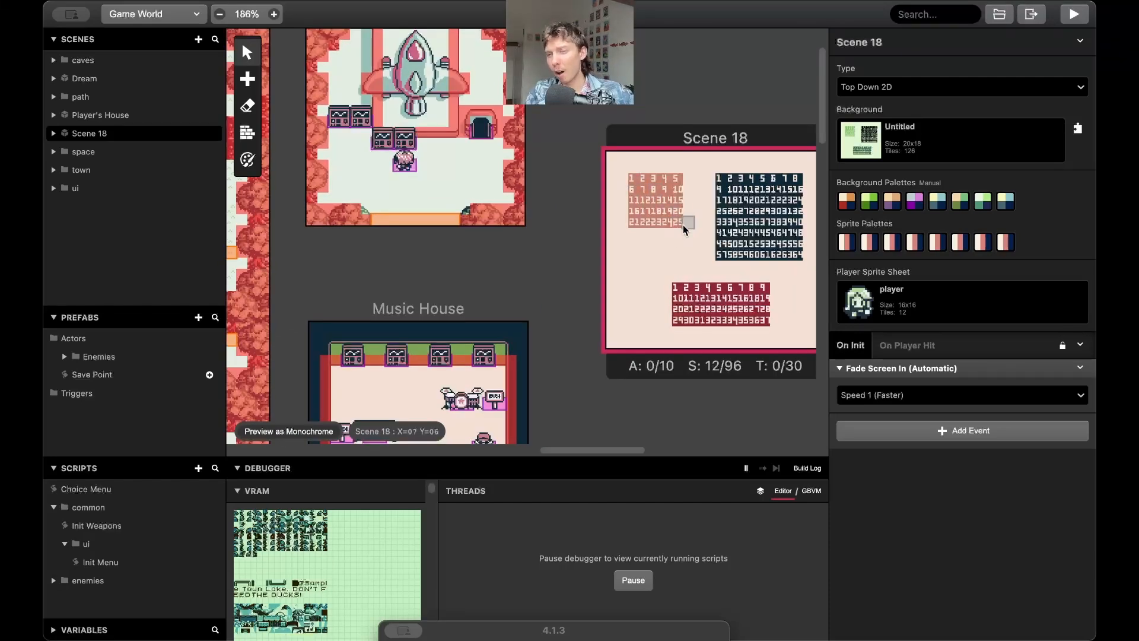
{"action": "scroll", "coordinate": [684, 230], "scroll_direction": "left", "scroll_amount": 8}
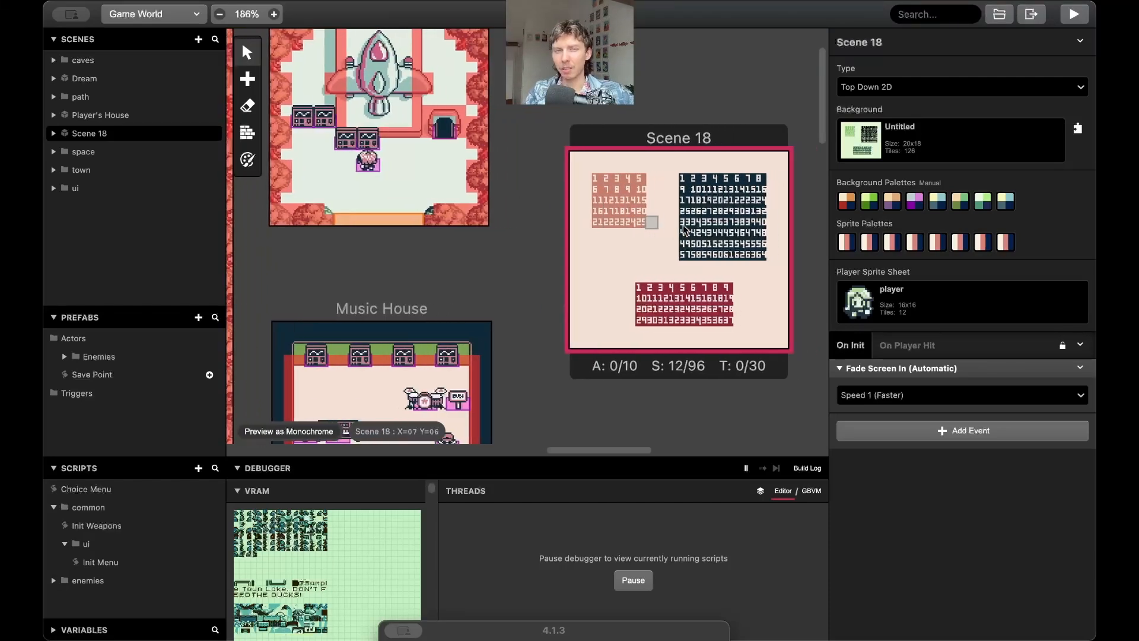
{"action": "scroll", "coordinate": [684, 230], "scroll_direction": "left", "scroll_amount": 3}
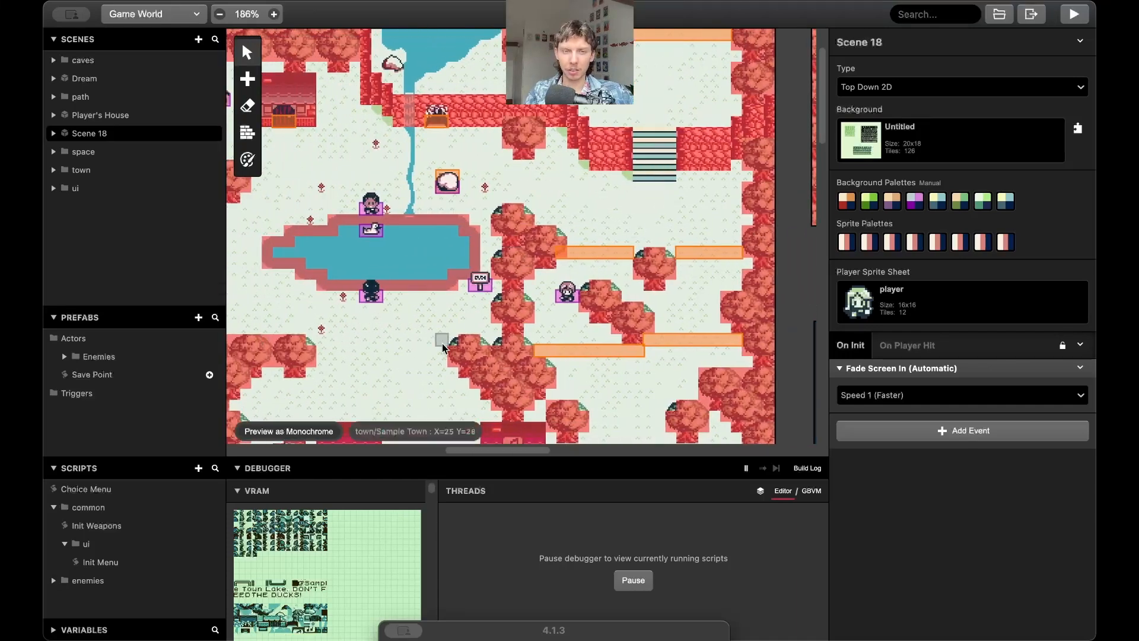
{"action": "left_click", "coordinate": [442, 348]}
{"action": "scroll", "coordinate": [442, 349], "scroll_direction": "left", "scroll_amount": 2}
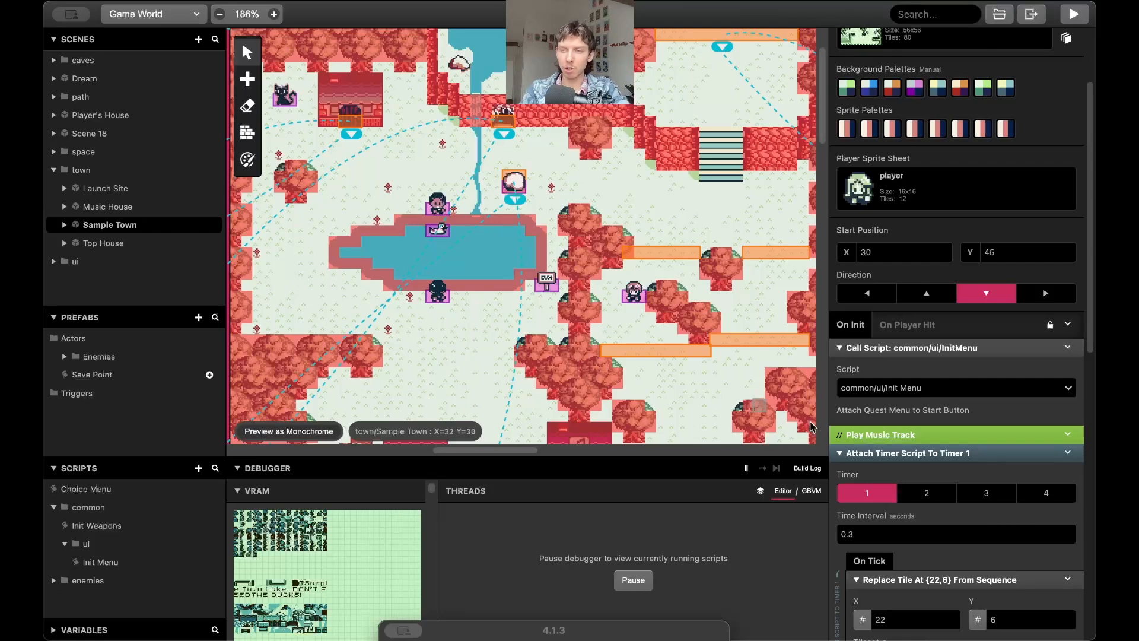
{"action": "scroll", "coordinate": [467, 343], "scroll_direction": "right", "scroll_amount": 2}
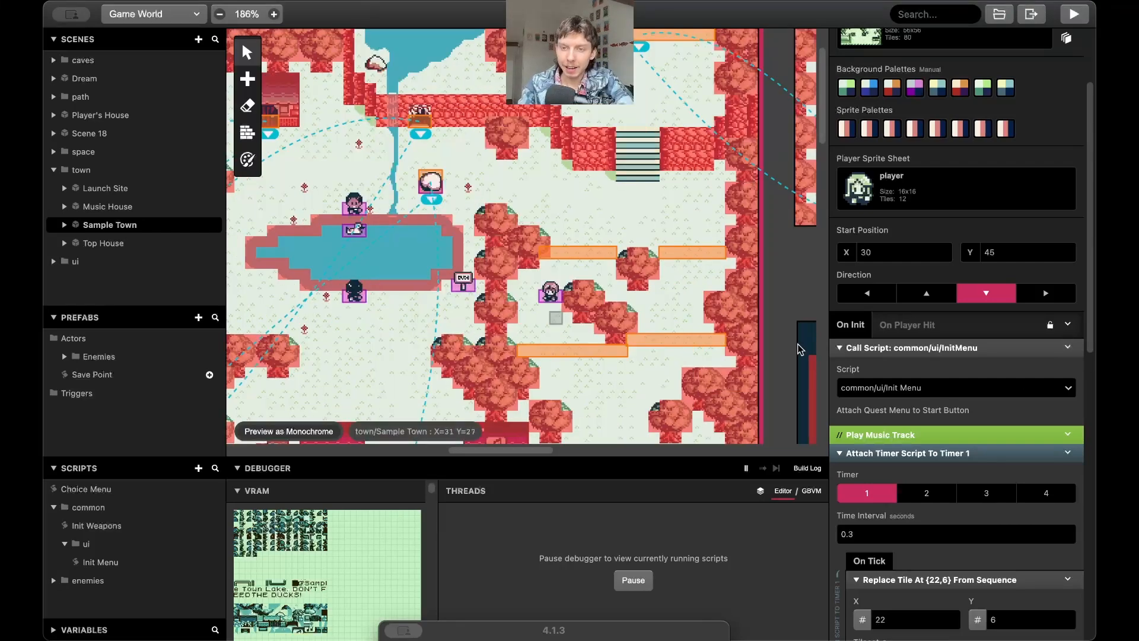
Insert an Attach Script To Button event before the Init Menu script call in Sample Town's On Init, assigned to Select only.
{"action": "left_click", "coordinate": [1070, 349]}
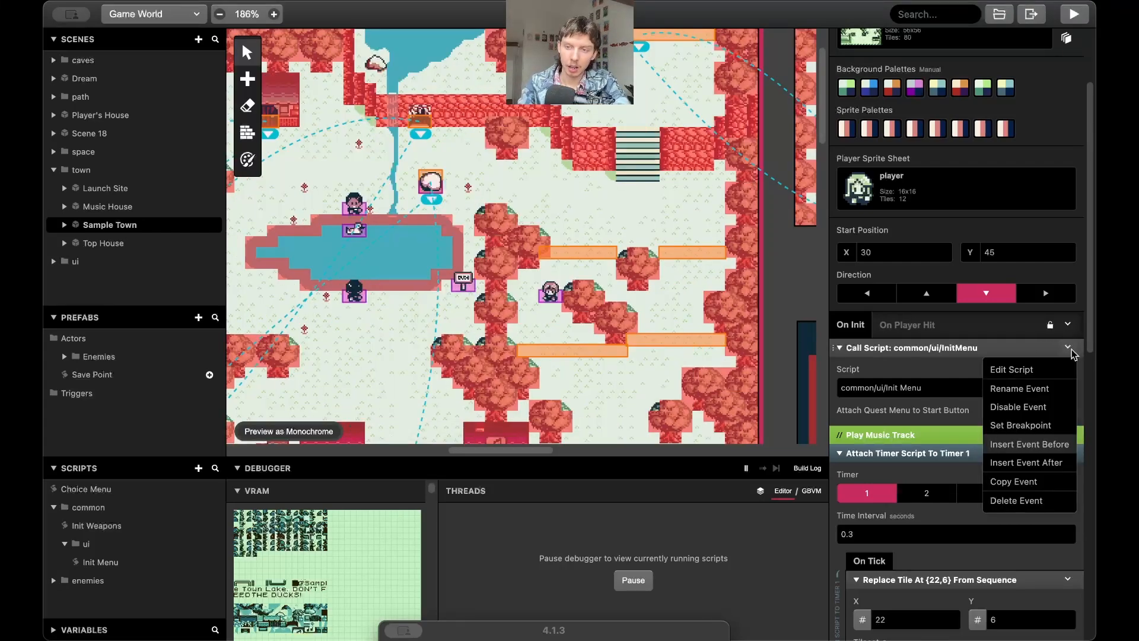
{"action": "left_click", "coordinate": [1032, 444]}
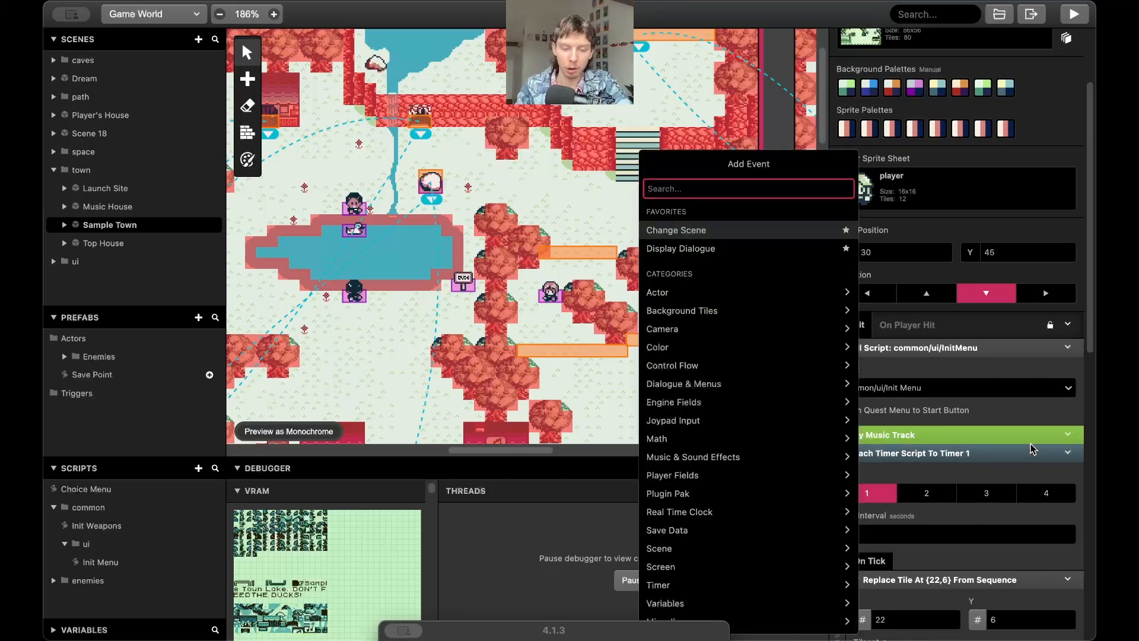
{"action": "type", "text": "att"}
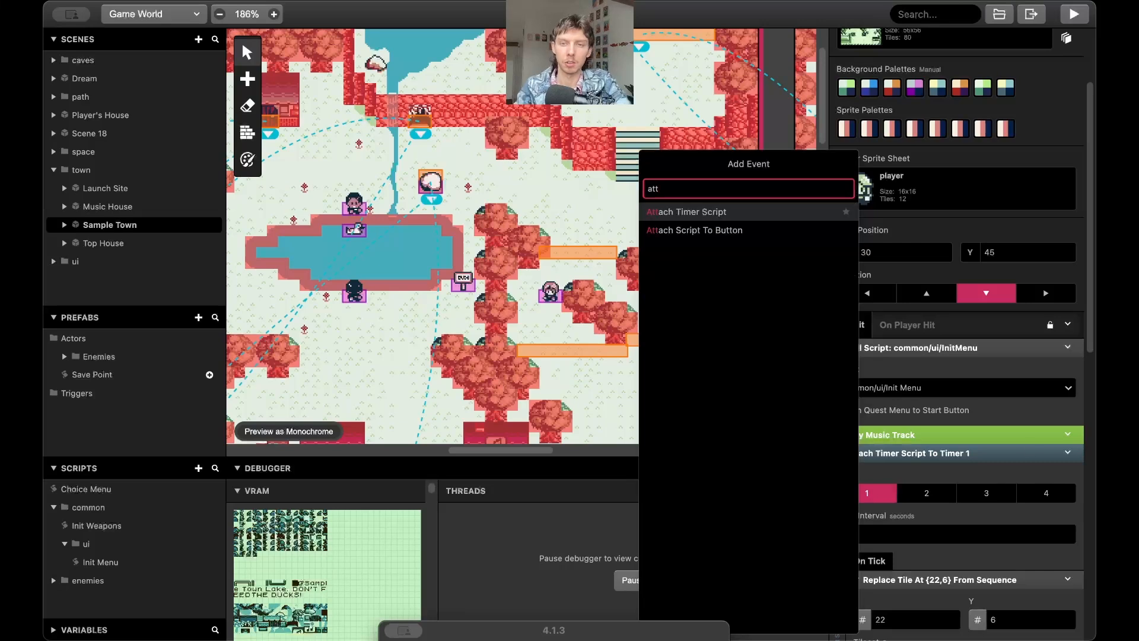
{"action": "left_click", "coordinate": [777, 230]}
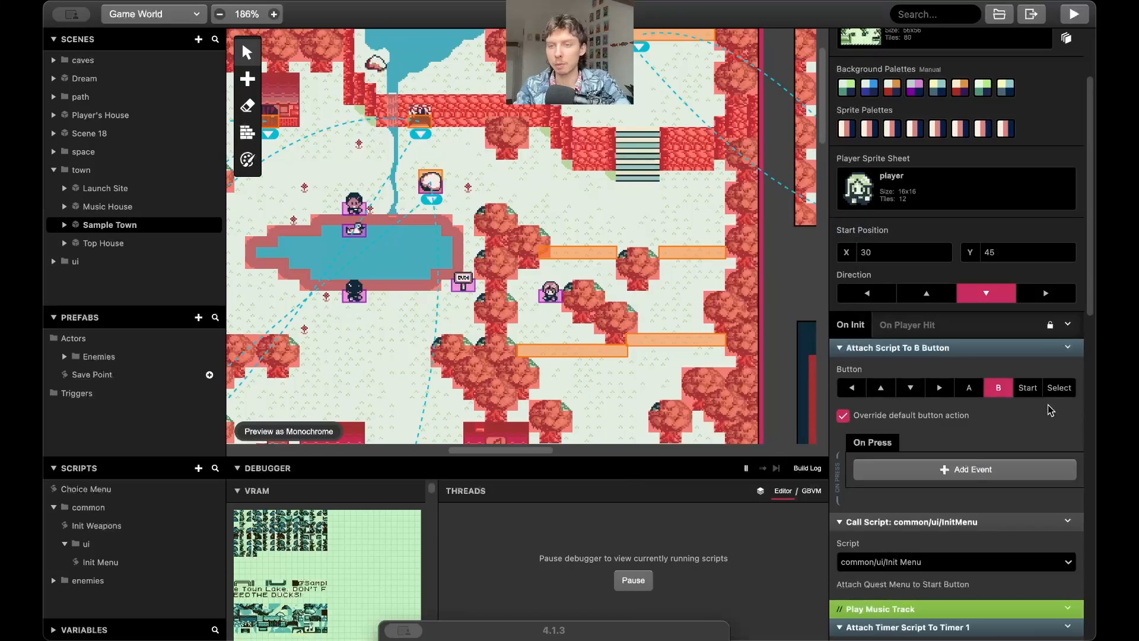
{"action": "left_click", "coordinate": [1058, 388]}
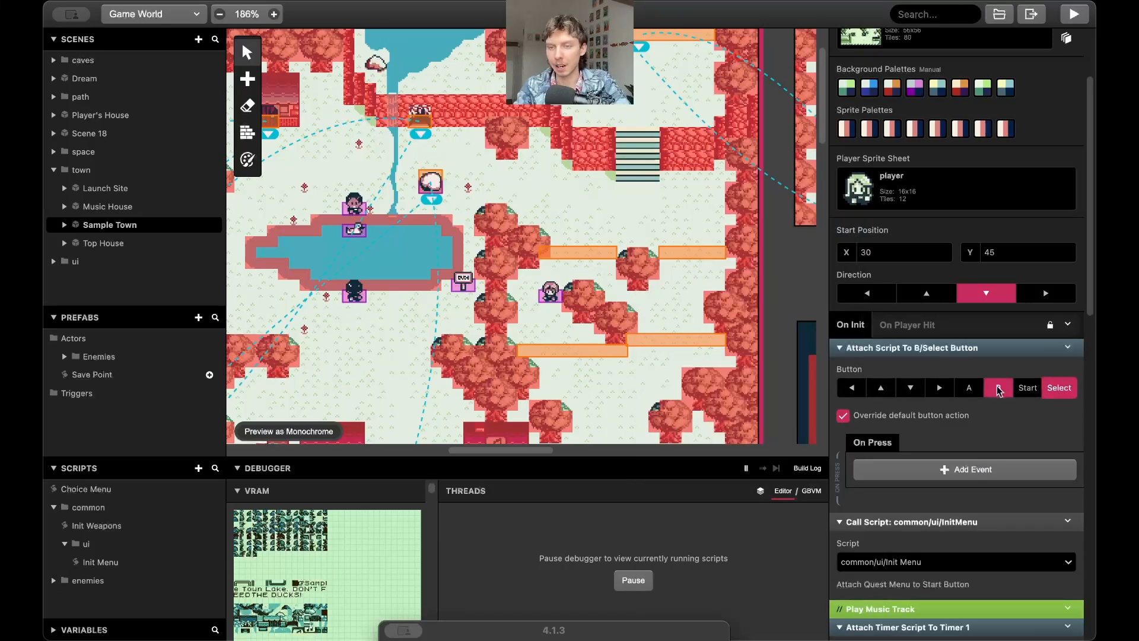
Add a Store Current Scene On Stack event to the Select button's On Press script.
{"action": "left_click", "coordinate": [968, 472]}
{"action": "type", "text": "store"}
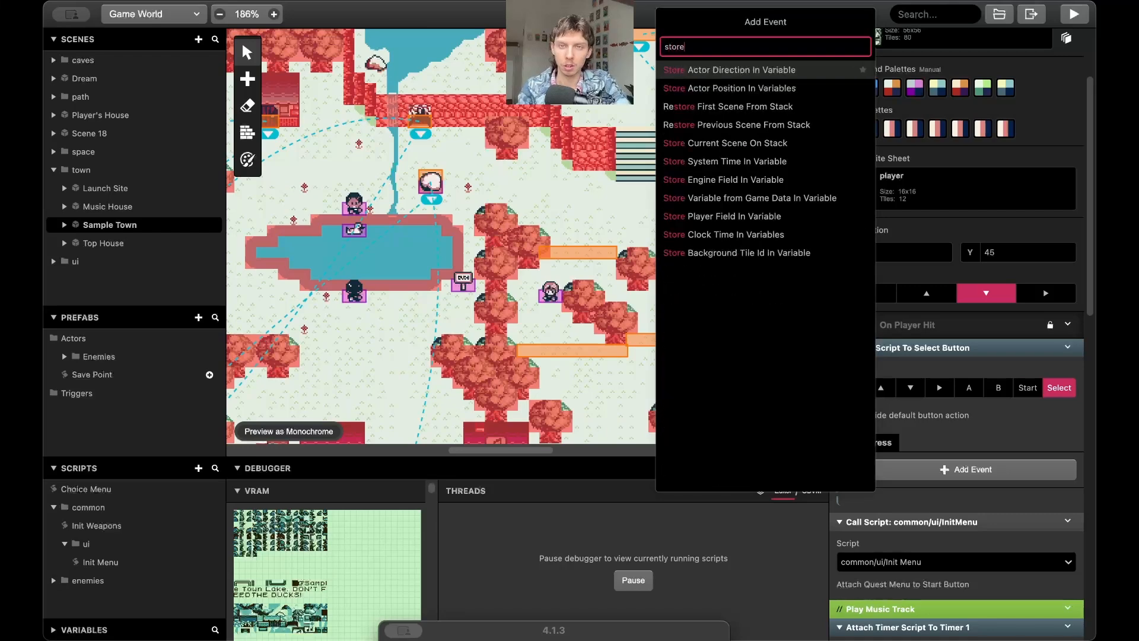
{"action": "key", "text": "Down"}
{"action": "key", "text": "Down"}
{"action": "key", "text": "Down"}
{"action": "key", "text": "Down"}
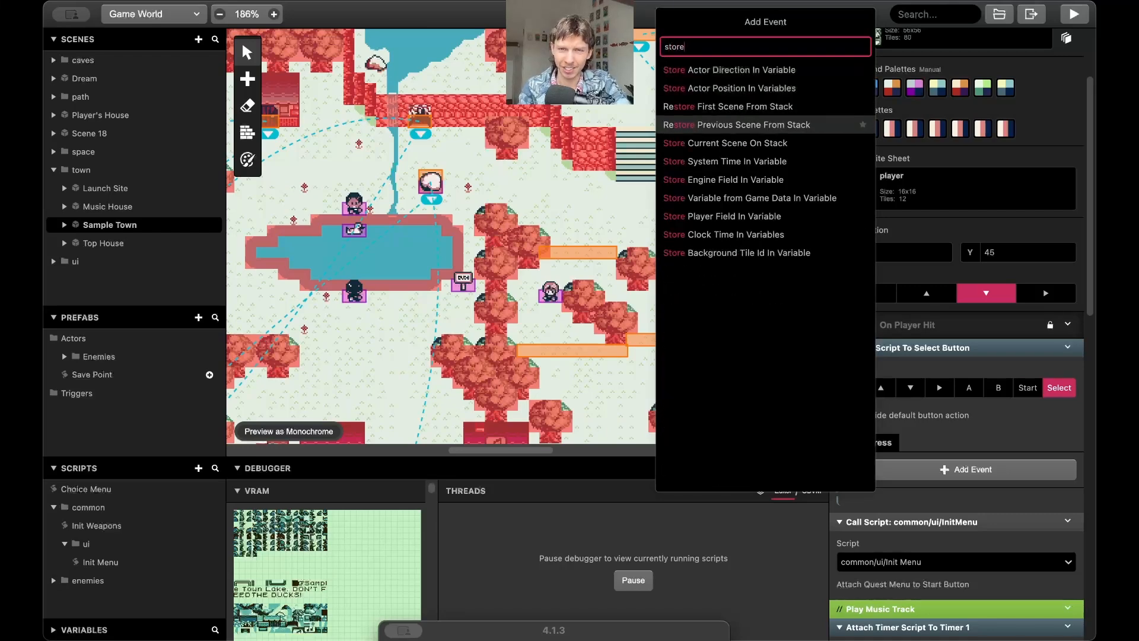
{"action": "key", "text": "Return"}
Add a Change Scene event leading to Scene 18 after the Store Current Scene On Stack event.
{"action": "scroll", "coordinate": [943, 456], "scroll_direction": "down", "scroll_amount": 3}
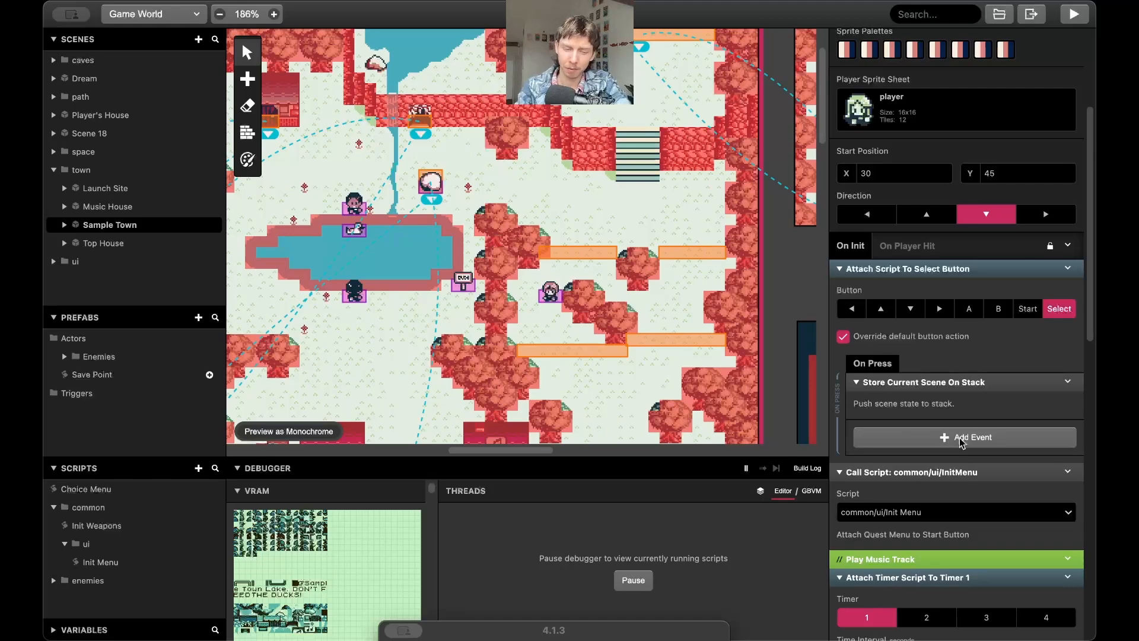
{"action": "left_click", "coordinate": [961, 437]}
{"action": "type", "text": "chan"}
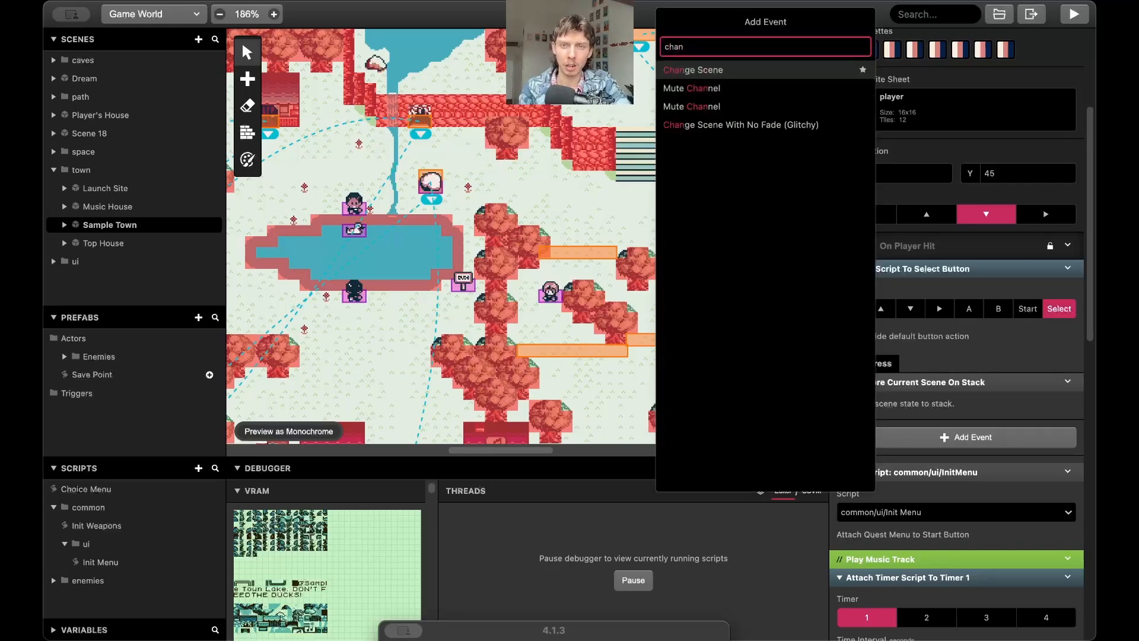
{"action": "key", "text": "Return"}
{"action": "scroll", "coordinate": [617, 311], "scroll_direction": "right", "scroll_amount": 10}
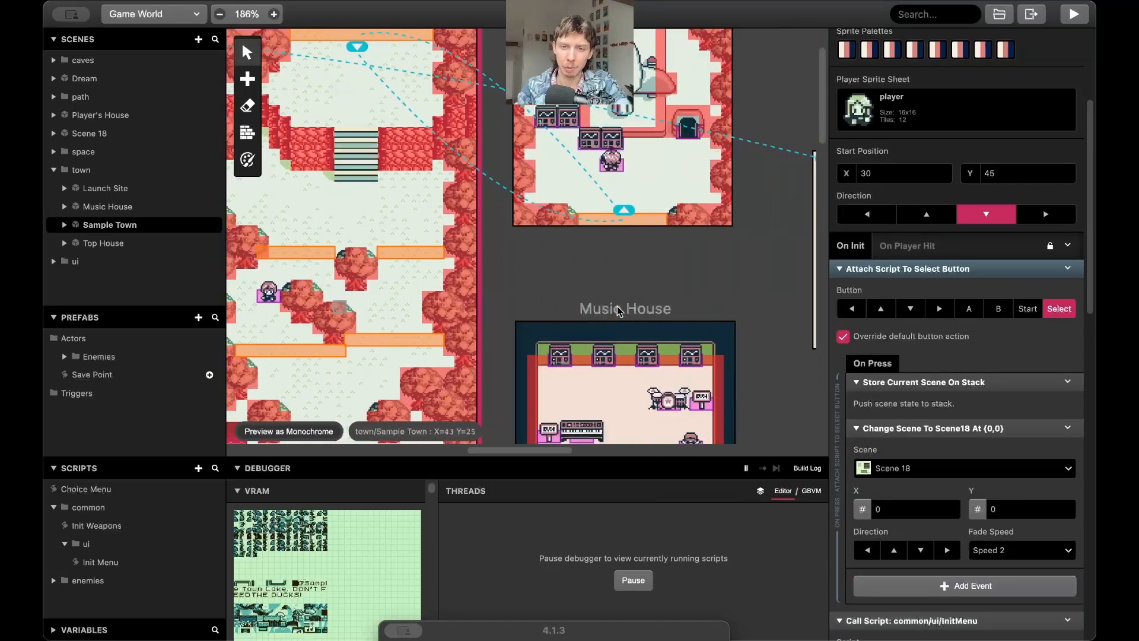
{"action": "scroll", "coordinate": [617, 310], "scroll_direction": "right", "scroll_amount": 5}
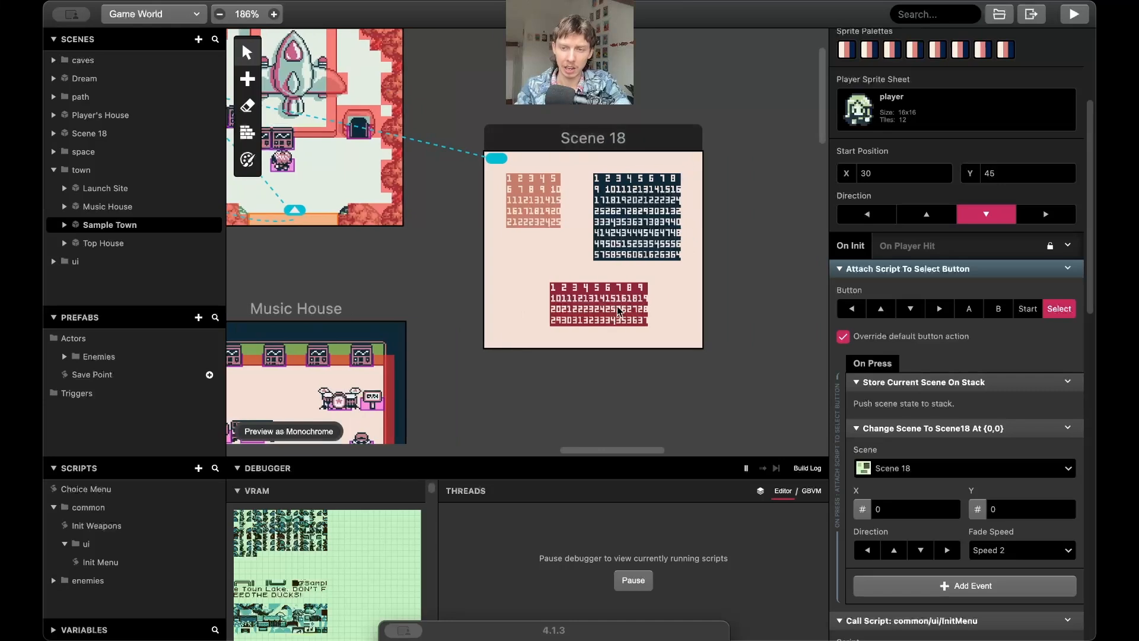
{"action": "left_click", "coordinate": [904, 469]}
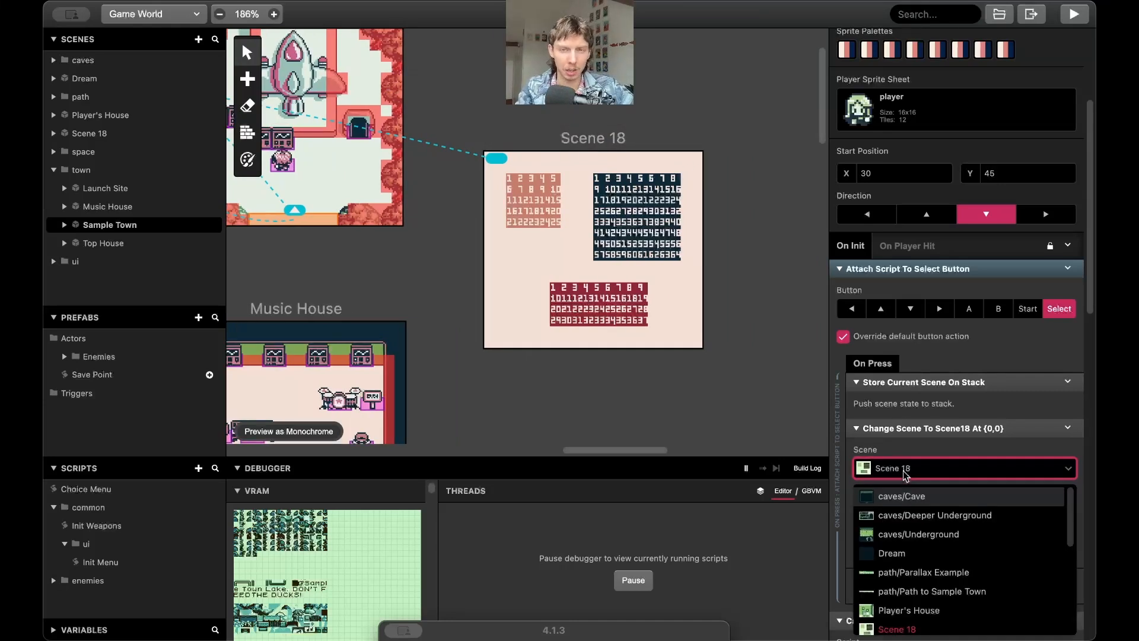
{"action": "left_click", "coordinate": [904, 475]}
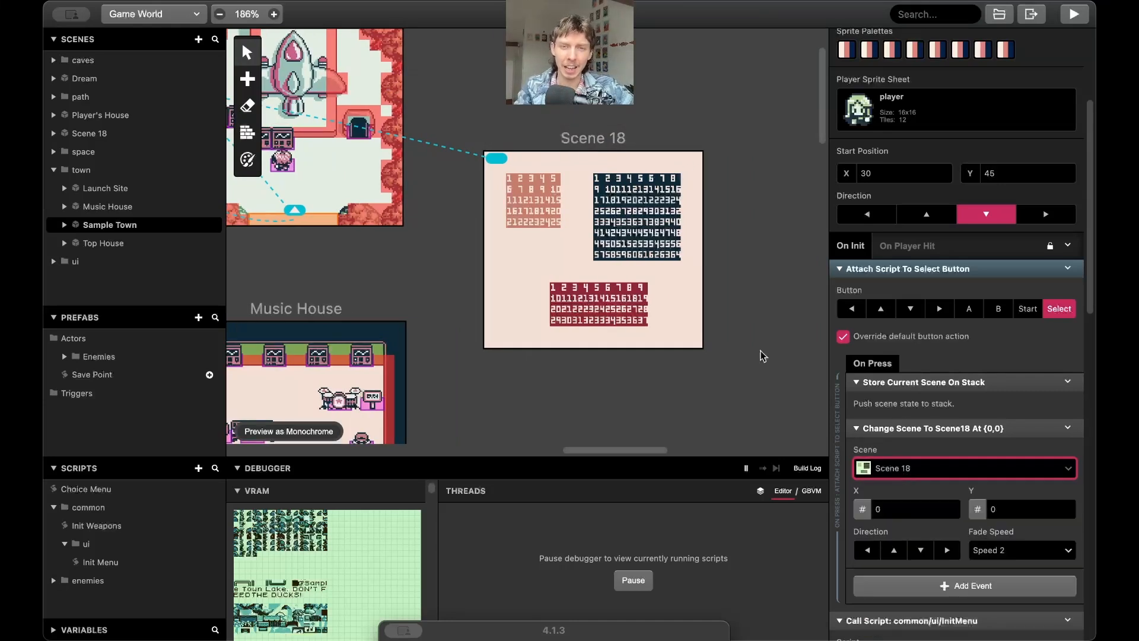
Rename Scene 18 as Inventory.
{"action": "left_click", "coordinate": [666, 215]}
{"action": "left_click_drag", "start_coordinate": [903, 43], "coordinate": [825, 44]}
{"action": "type", "text": "Inventory"}
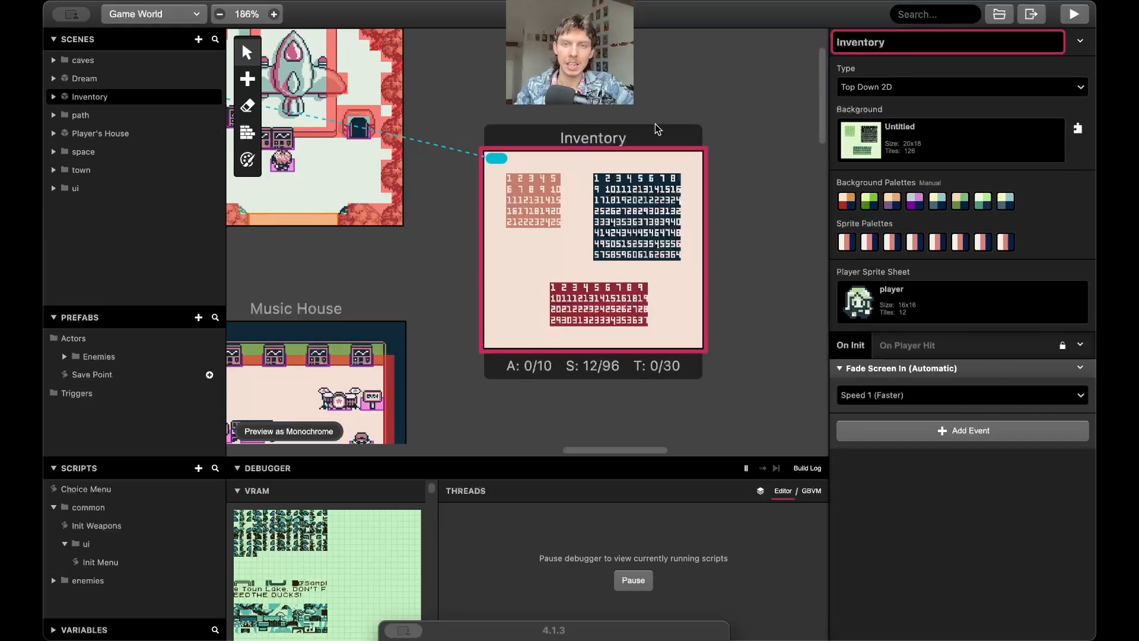
{"action": "left_click", "coordinate": [644, 137]}
Check the target scene of the Change Scene event in Sample Town's Select button script.
{"action": "scroll", "coordinate": [551, 184], "scroll_direction": "left", "scroll_amount": 7}
{"action": "left_click", "coordinate": [497, 215]}
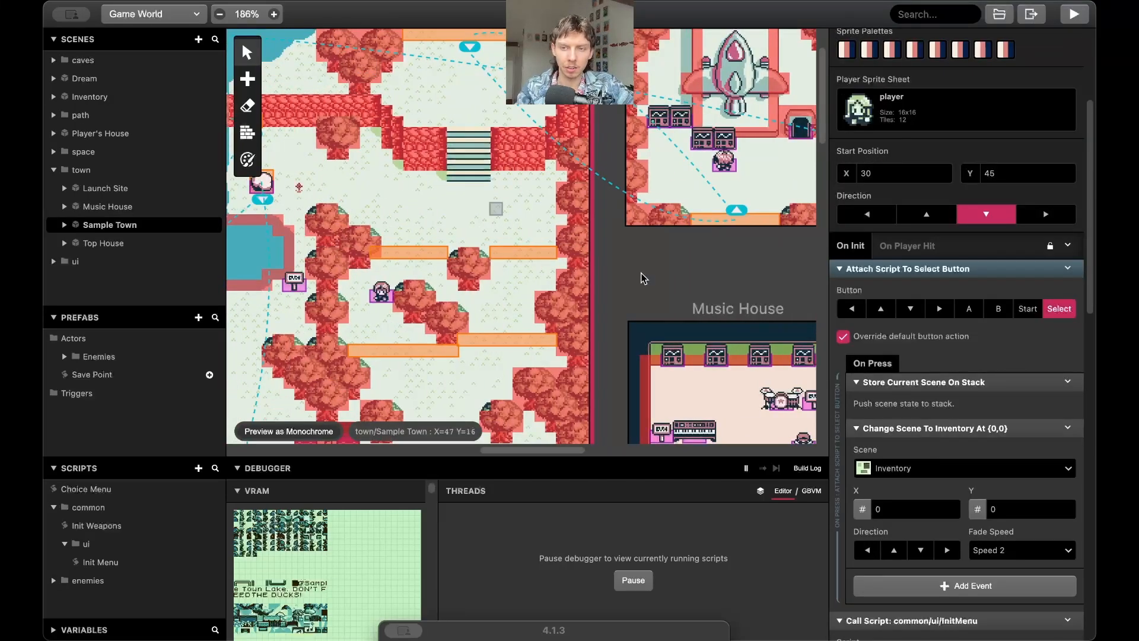
{"action": "left_click", "coordinate": [911, 470]}
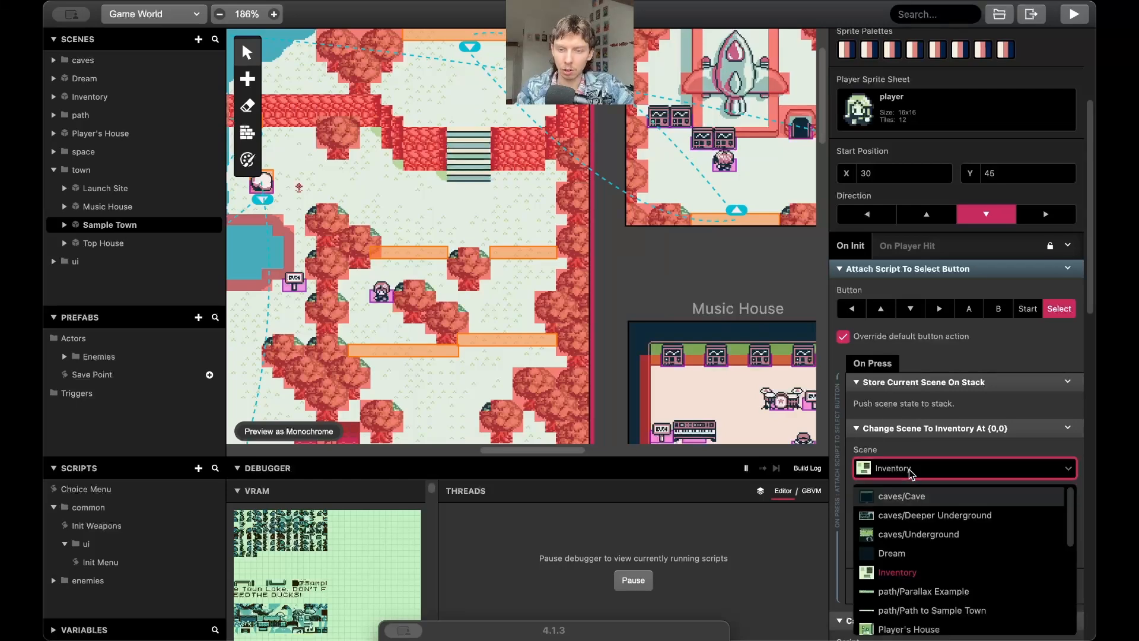
{"action": "left_click", "coordinate": [910, 470]}
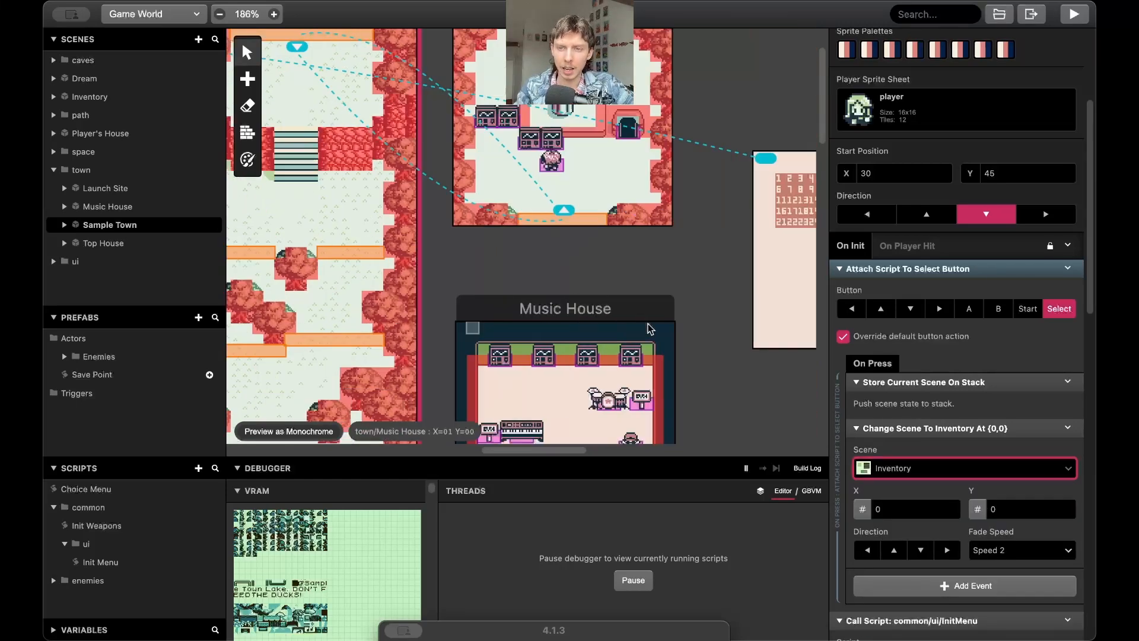
Select the Inventory scene and examine its numbered tile blocks up close.
{"action": "left_click", "coordinate": [656, 290]}
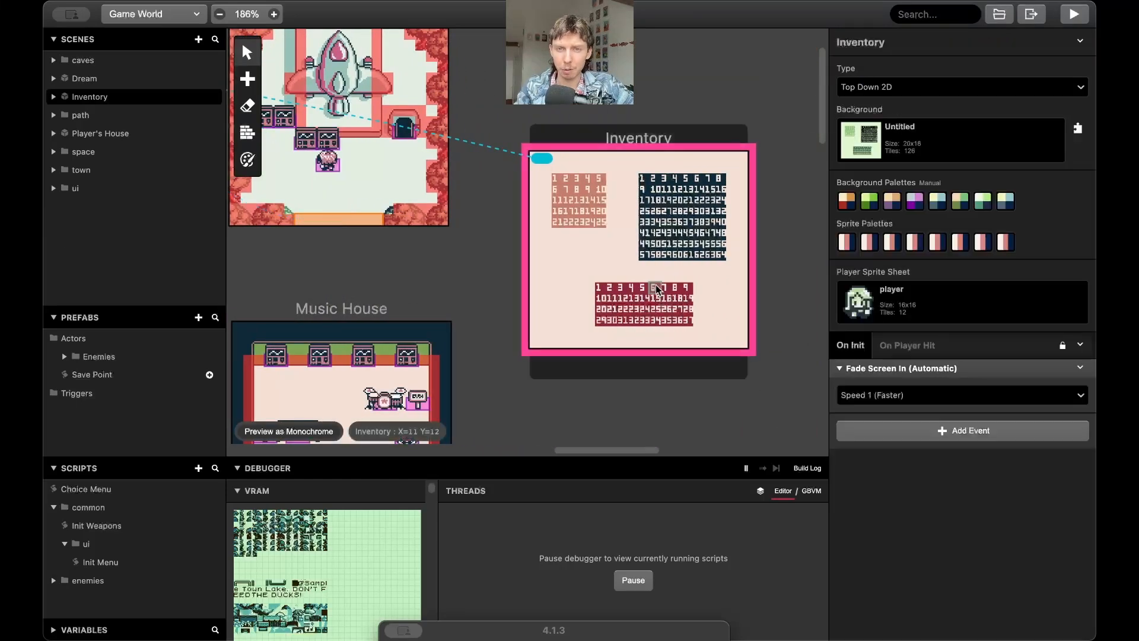
{"action": "scroll", "coordinate": [376, 170], "scroll_direction": "left", "scroll_amount": 7}
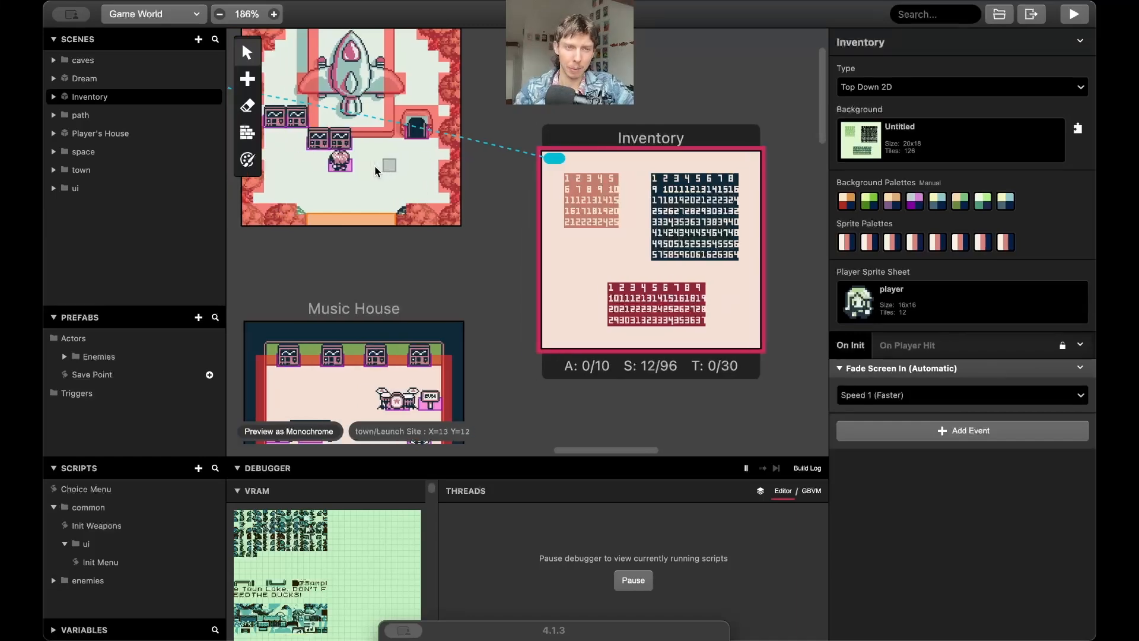
{"action": "scroll", "coordinate": [375, 170], "scroll_direction": "right", "scroll_amount": 10}
{"action": "scroll", "coordinate": [376, 170], "scroll_direction": "left", "scroll_amount": 3}
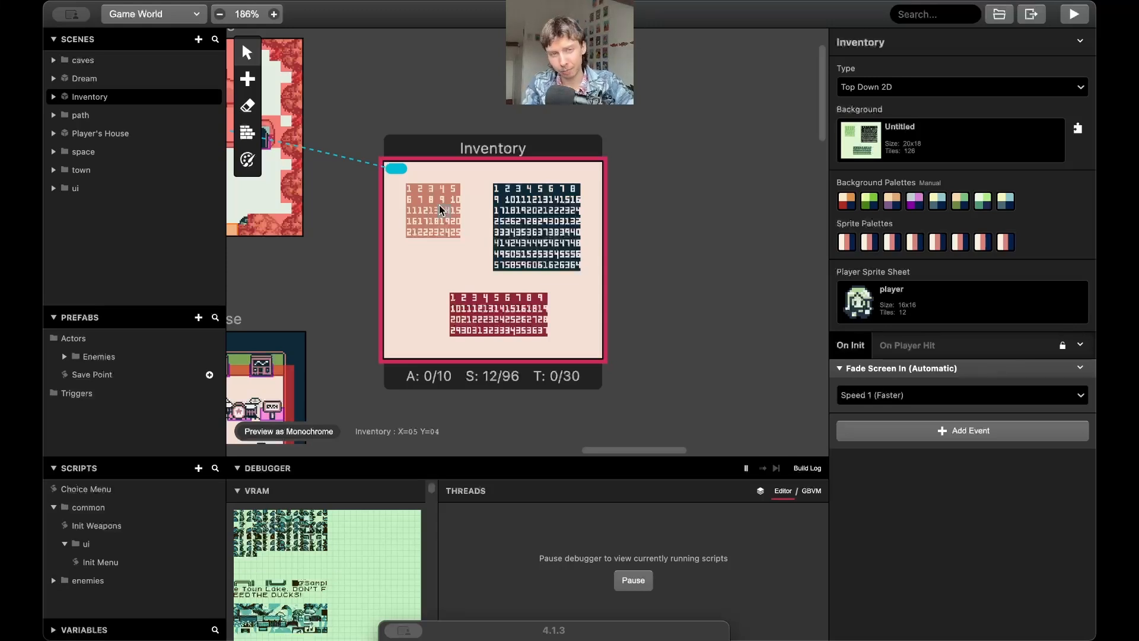
{"action": "scroll", "coordinate": [439, 206], "scroll_direction": "up", "scroll_amount": 4, "text": "ctrl"}
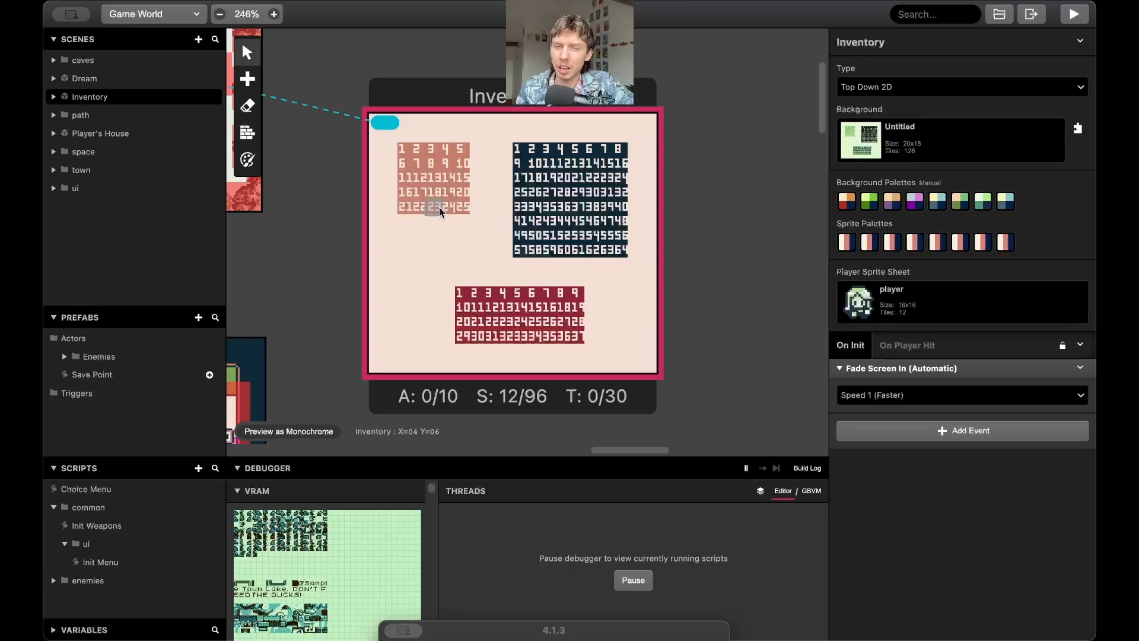
Select the sign post beside the lake in Sample Town and start adding an event to its On Interact script.
{"action": "scroll", "coordinate": [439, 207], "scroll_direction": "left", "scroll_amount": 15}
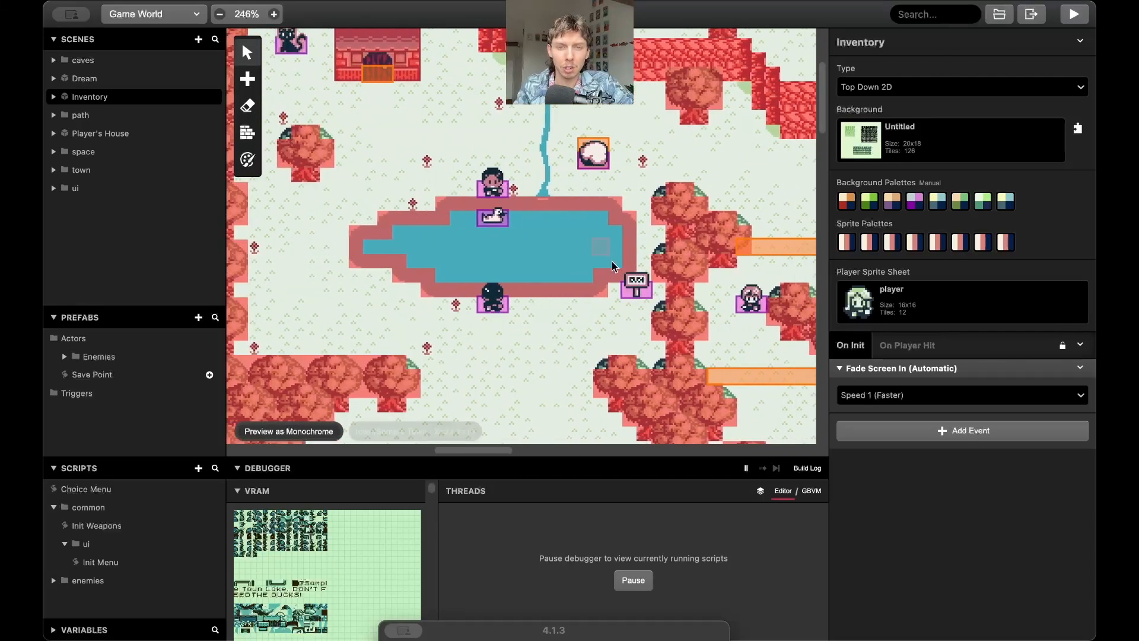
{"action": "left_click", "coordinate": [636, 286]}
{"action": "scroll", "coordinate": [635, 288], "scroll_direction": "right", "scroll_amount": 2}
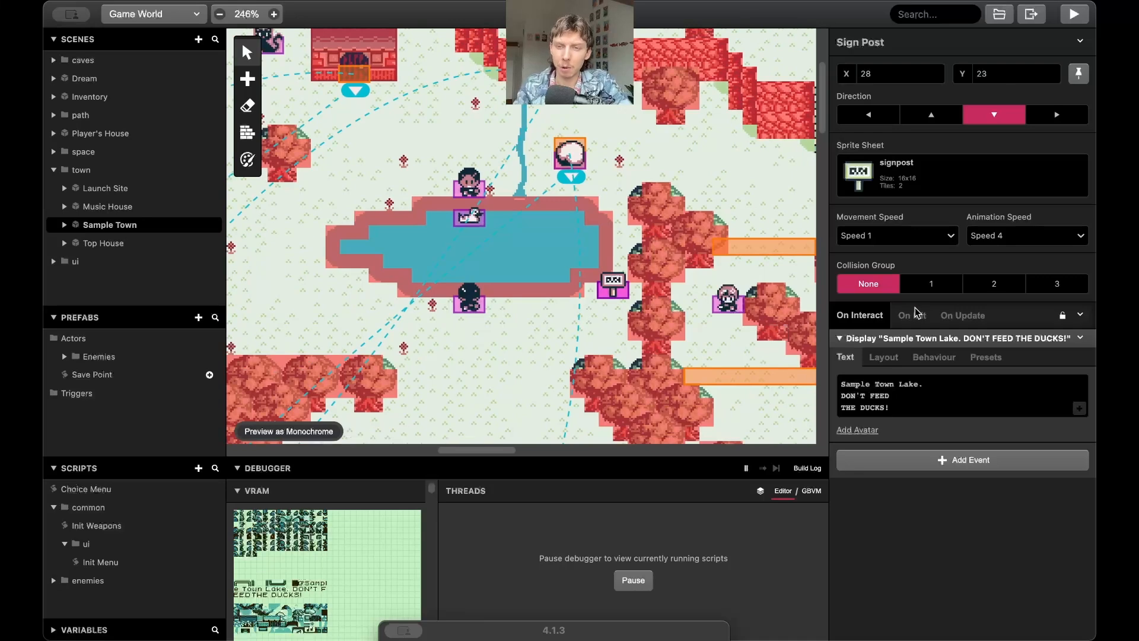
{"action": "left_click", "coordinate": [892, 460]}
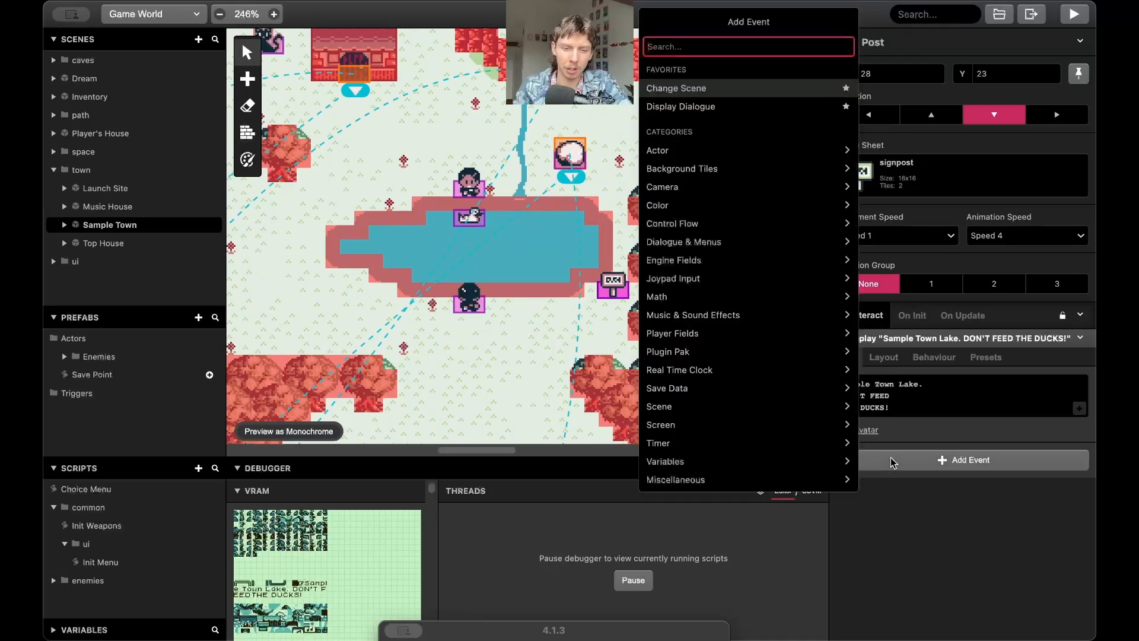
{"action": "type", "text": "attch"}
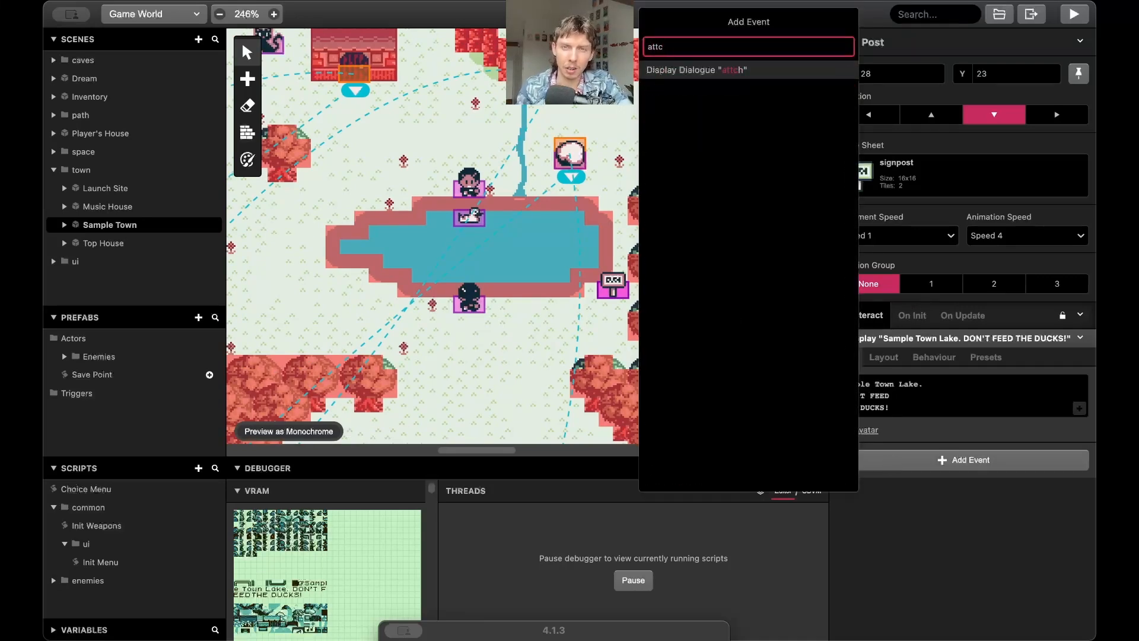
{"action": "key", "text": "BackSpace"}
{"action": "key", "text": "BackSpace"}
{"action": "key", "text": "BackSpace"}
{"action": "key", "text": "BackSpace"}
{"action": "type", "text": "ma"}
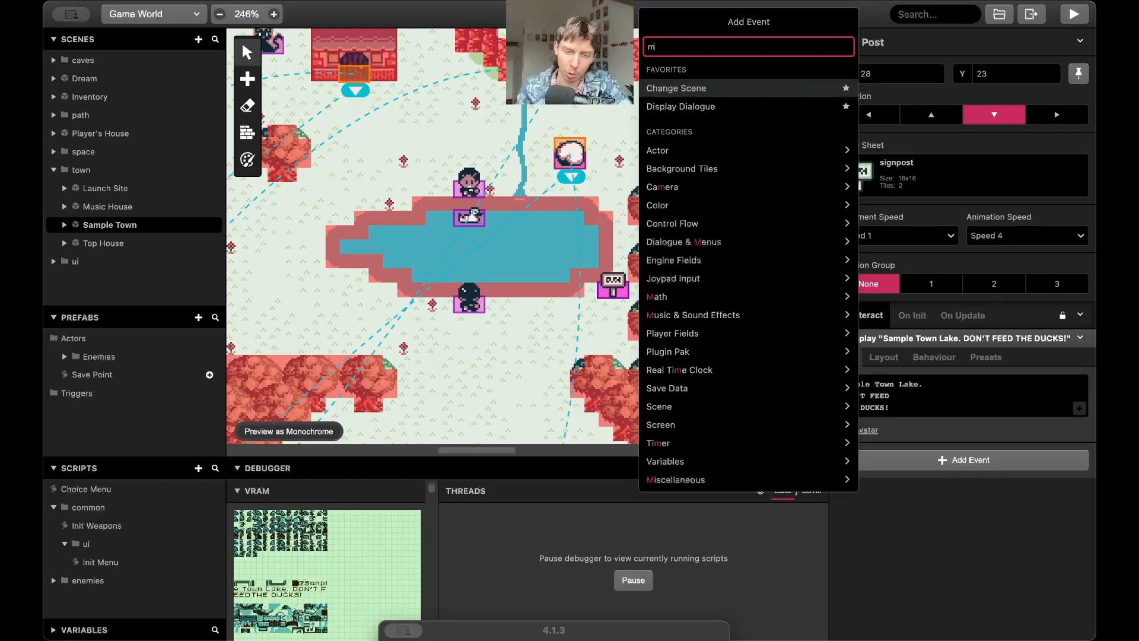
{"action": "key", "text": "BackSpace"}
{"action": "key", "text": "BackSpace"}
Add a Variable Set To 'True' event to the sign post's On Interact script.
{"action": "type", "text": "set true"}
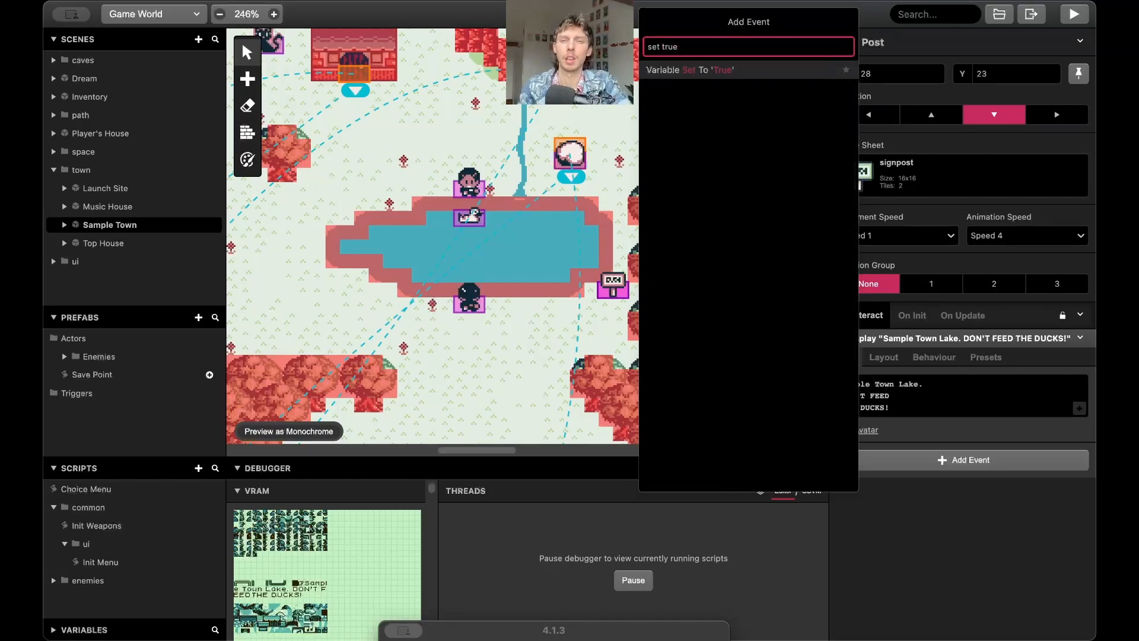
{"action": "key", "text": "Return"}
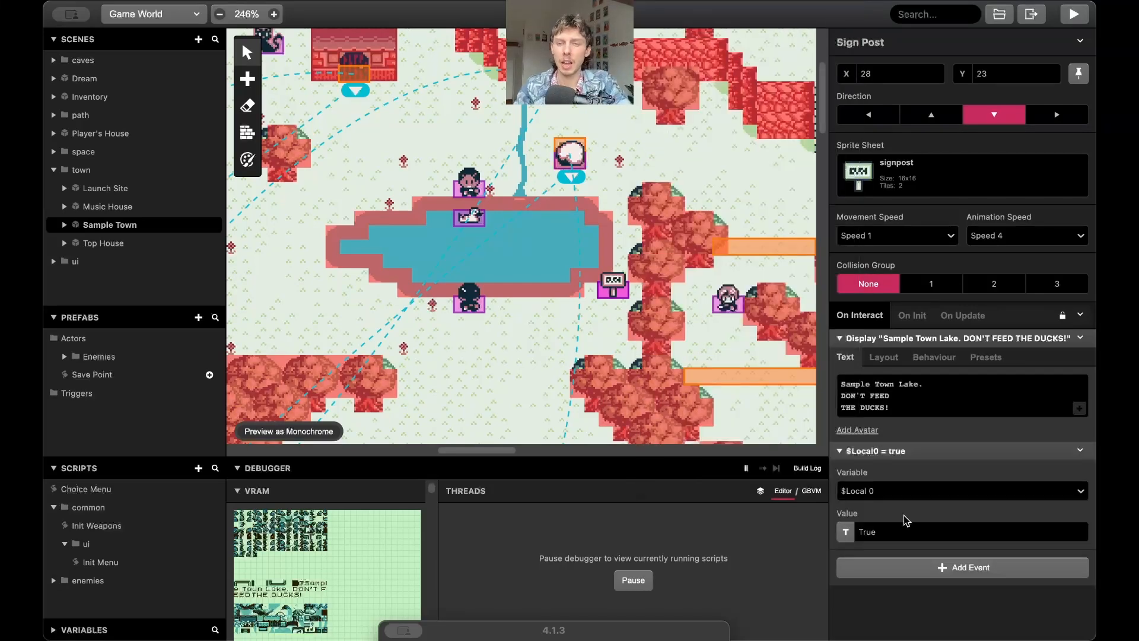
Try to assign Variable 20 to the sign post's set-to-true event and rename the variable InventorySign.
{"action": "left_click", "coordinate": [941, 492]}
{"action": "scroll", "coordinate": [912, 537], "scroll_direction": "down", "scroll_amount": 10}
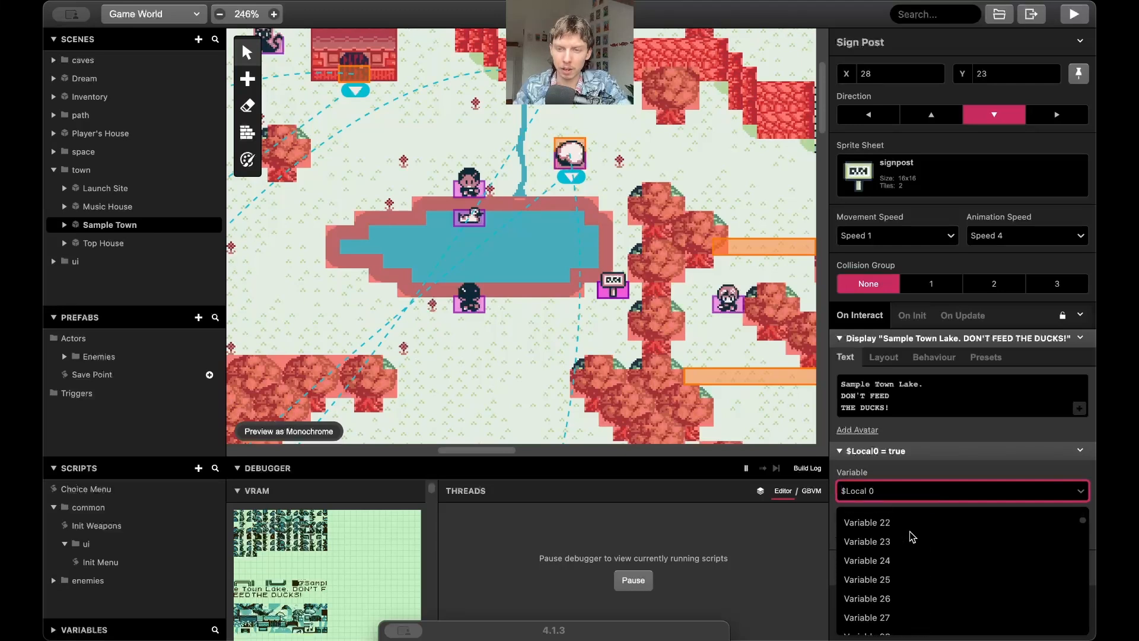
{"action": "scroll", "coordinate": [912, 536], "scroll_direction": "up", "scroll_amount": 3}
{"action": "scroll", "coordinate": [911, 537], "scroll_direction": "up", "scroll_amount": 1}
{"action": "scroll", "coordinate": [912, 537], "scroll_direction": "down", "scroll_amount": 1}
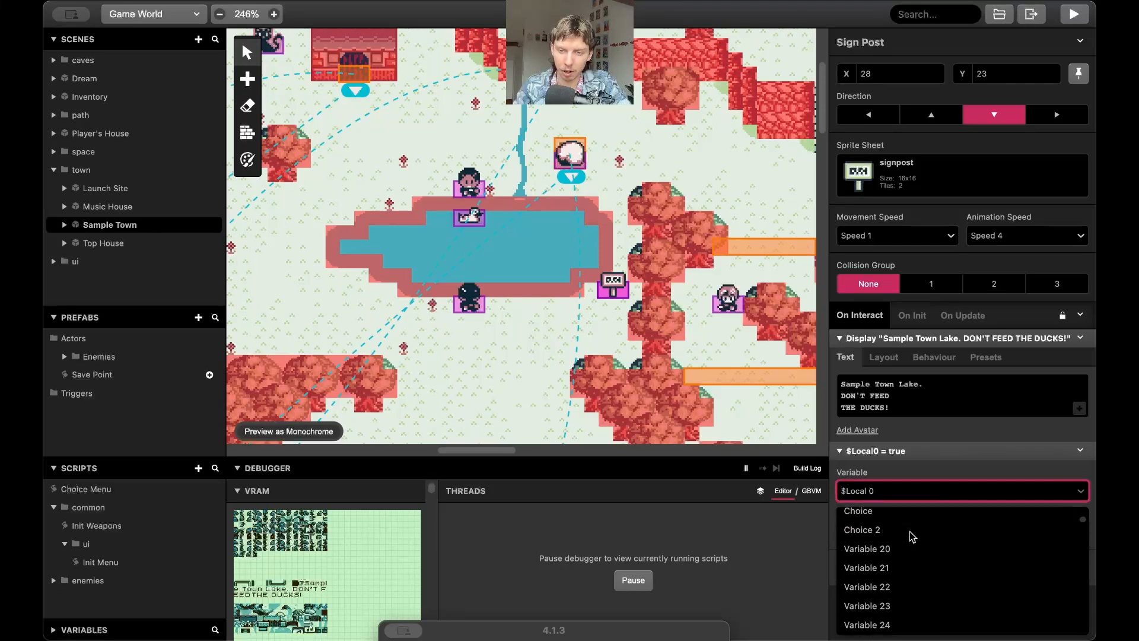
{"action": "left_click", "coordinate": [902, 549]}
{"action": "left_click", "coordinate": [1069, 491]}
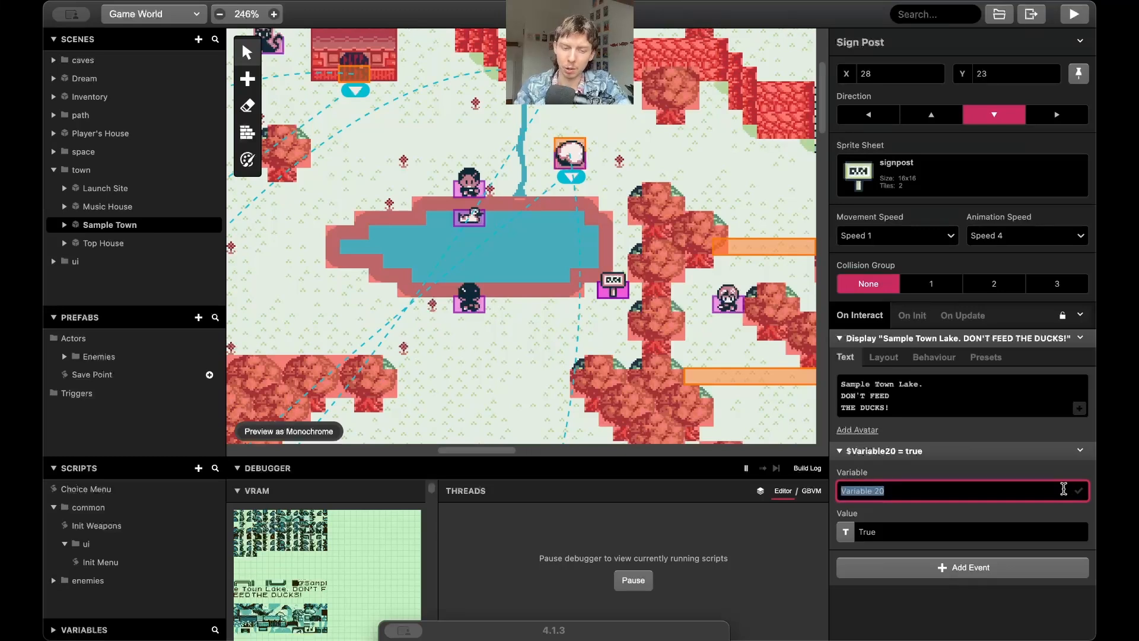
{"action": "type", "text": "C"}
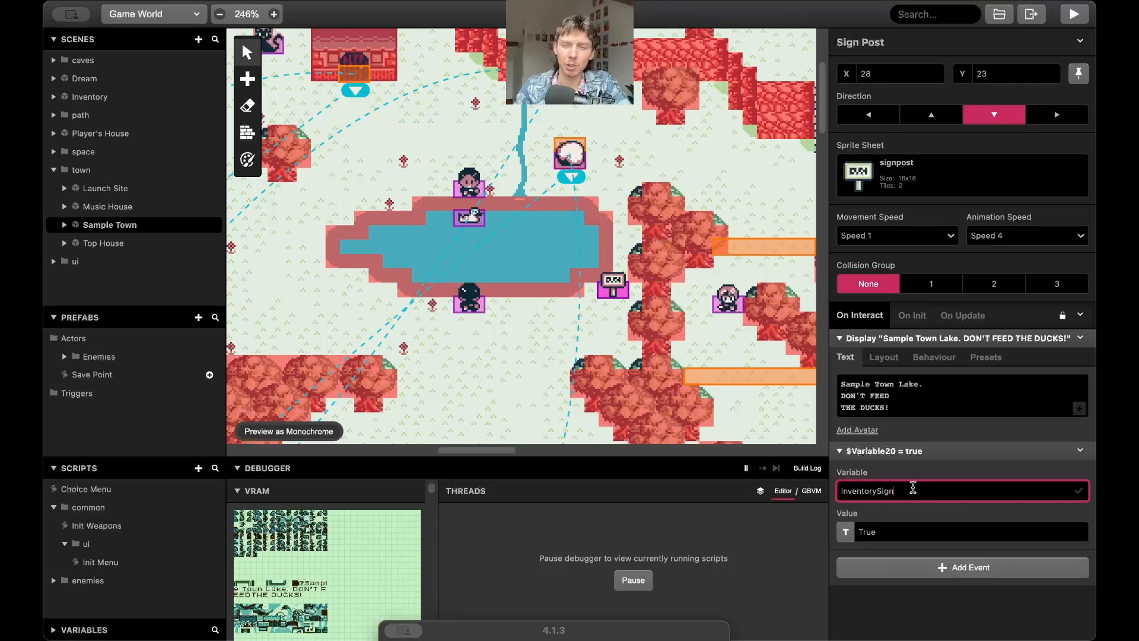
Add a Variable Set To 'True' event to the On Interact script of the rock above the lake.
{"action": "scroll", "coordinate": [570, 220], "scroll_direction": "up", "scroll_amount": 2}
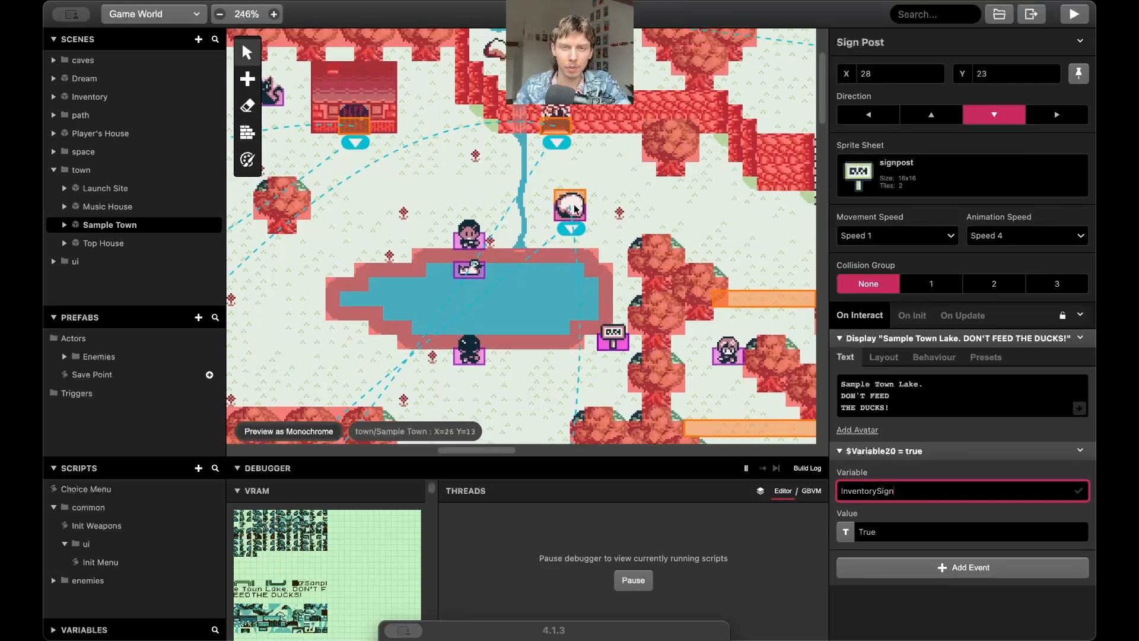
{"action": "left_click", "coordinate": [571, 215]}
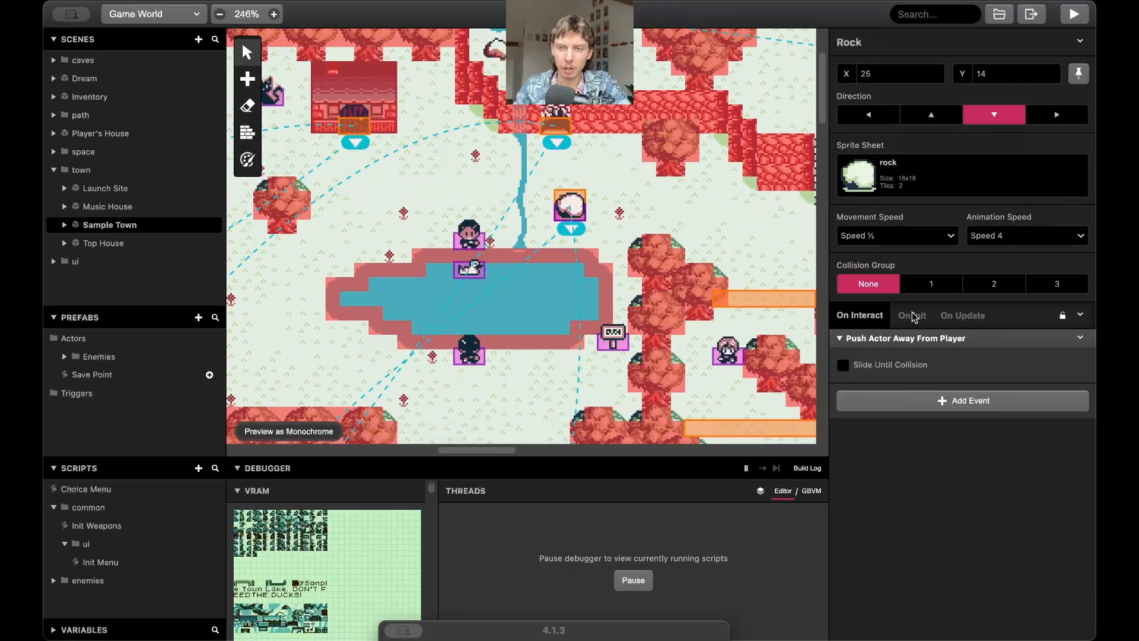
{"action": "left_click", "coordinate": [887, 405]}
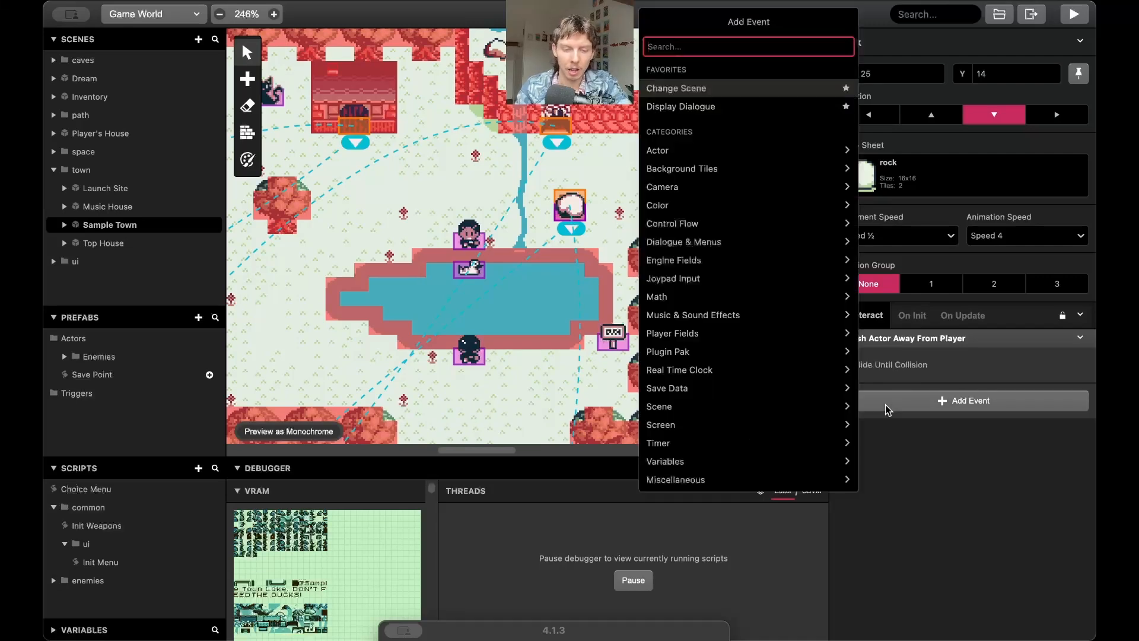
{"action": "type", "text": "set"}
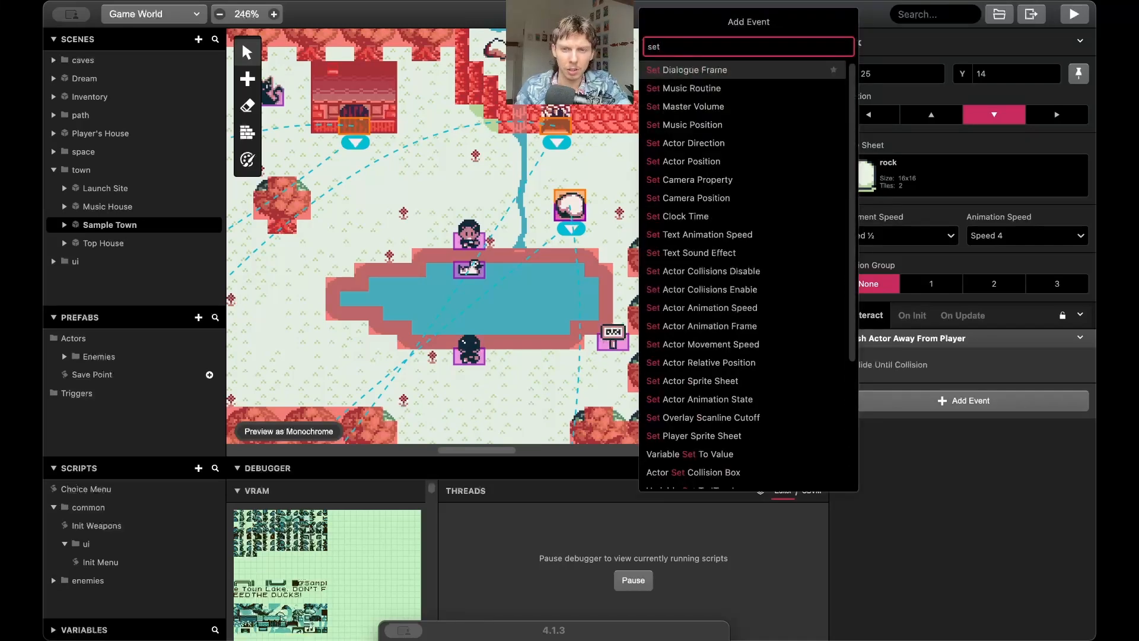
{"action": "type", "text": "true"}
{"action": "key", "text": "Return"}
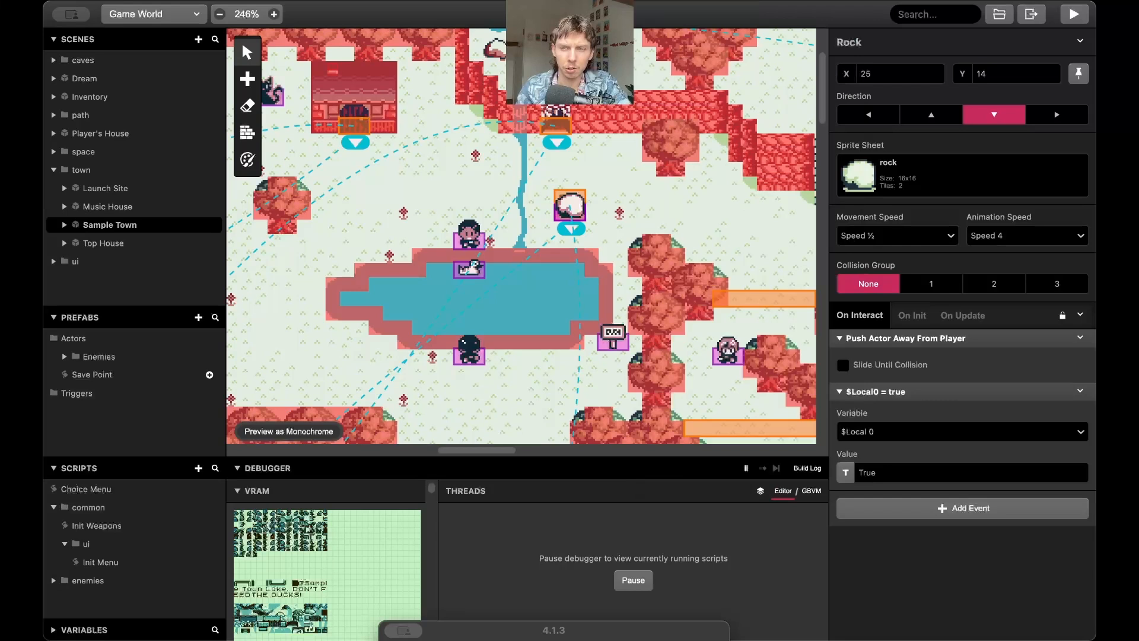
Assign Variable 20 to the rock's set-to-true event and rename the variable InventoryRock.
{"action": "left_click", "coordinate": [935, 440]}
{"action": "scroll", "coordinate": [920, 510], "scroll_direction": "down", "scroll_amount": 10}
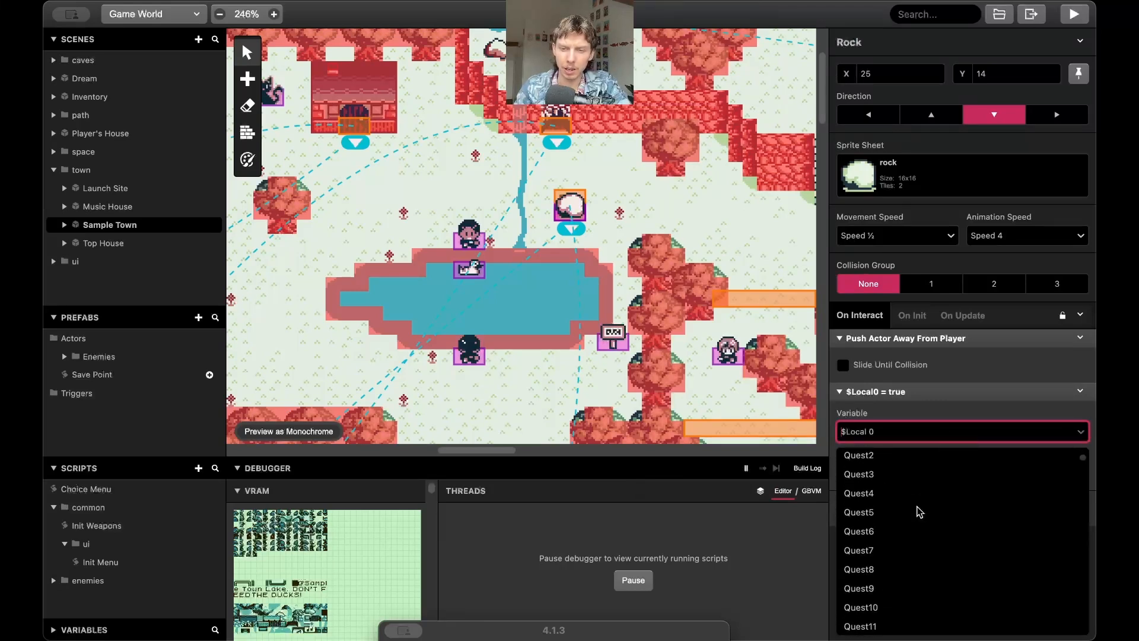
{"action": "scroll", "coordinate": [918, 511], "scroll_direction": "down", "scroll_amount": 3}
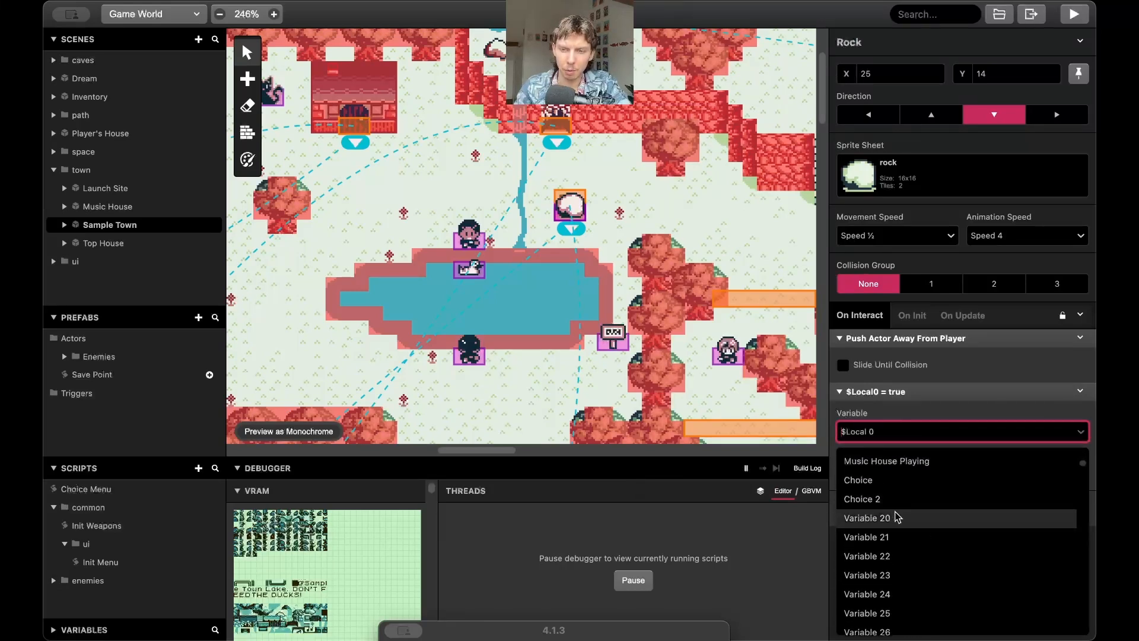
{"action": "left_click", "coordinate": [918, 520]}
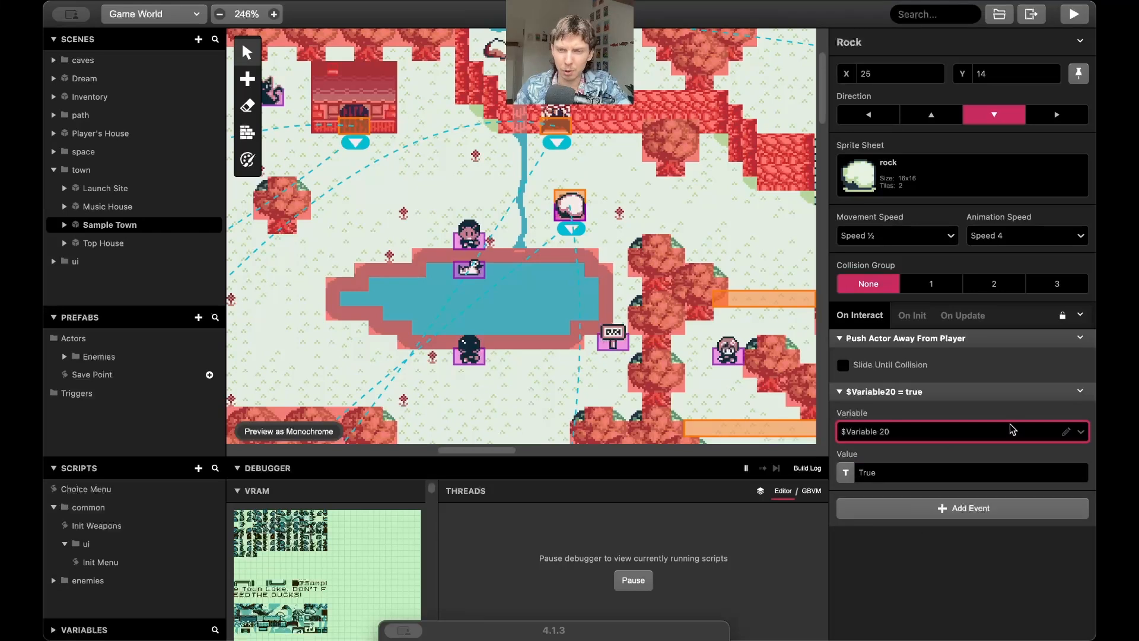
{"action": "left_click", "coordinate": [1080, 431]}
{"action": "left_click", "coordinate": [1079, 431]}
{"action": "left_click", "coordinate": [1065, 431]}
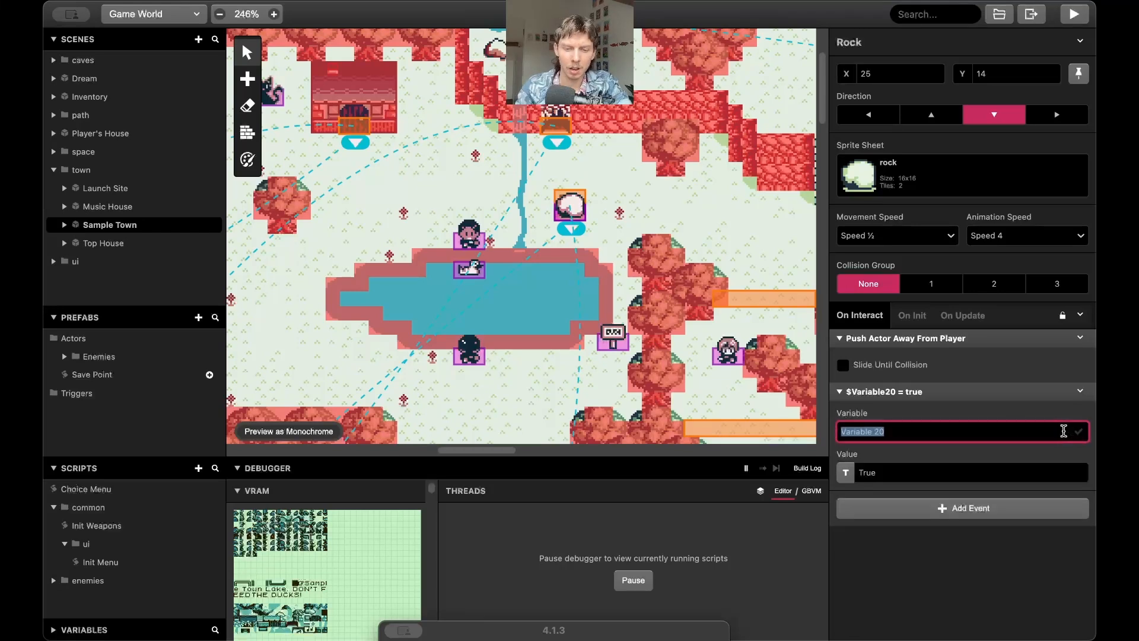
{"action": "type", "text": "Inventory"}
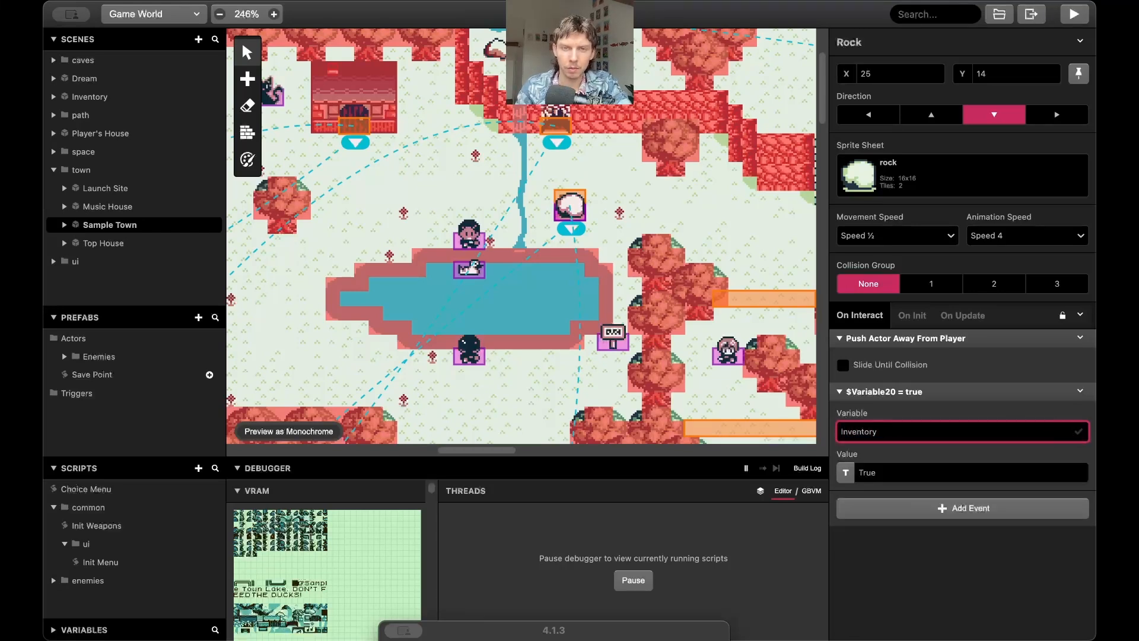
{"action": "type", "text": "Rock"}
{"action": "key", "text": "Return"}
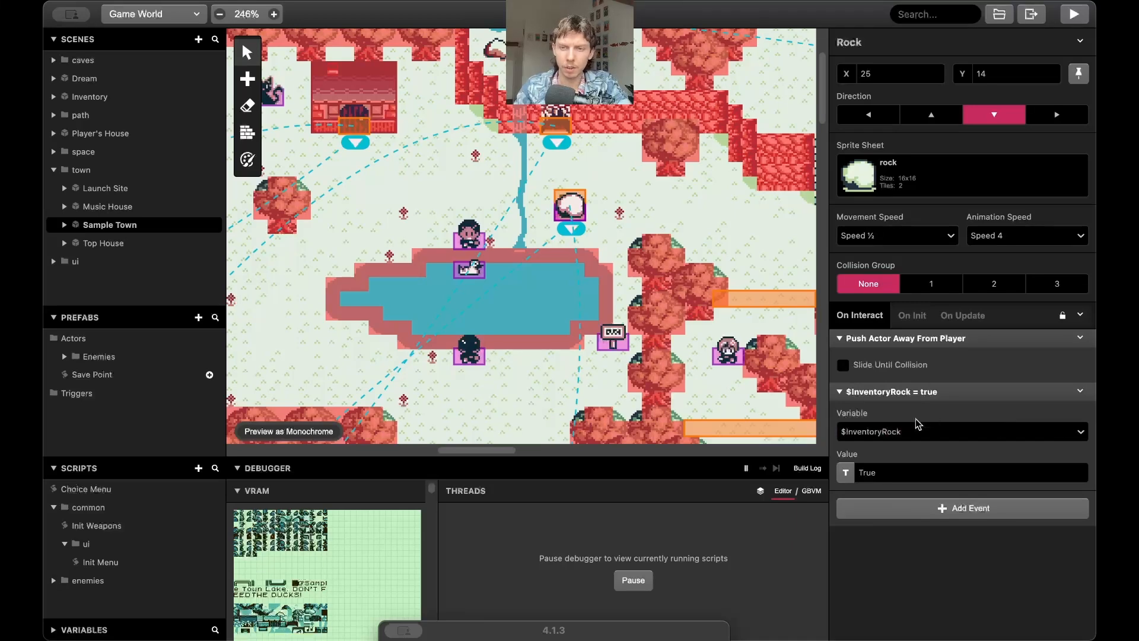
Add a Variable Set To 'True' event after the existing events in the Sample Town cat's On Interact script.
{"action": "scroll", "coordinate": [607, 263], "scroll_direction": "left", "scroll_amount": 3}
{"action": "scroll", "coordinate": [606, 263], "scroll_direction": "left", "scroll_amount": 10}
{"action": "scroll", "coordinate": [606, 263], "scroll_direction": "up", "scroll_amount": 3}
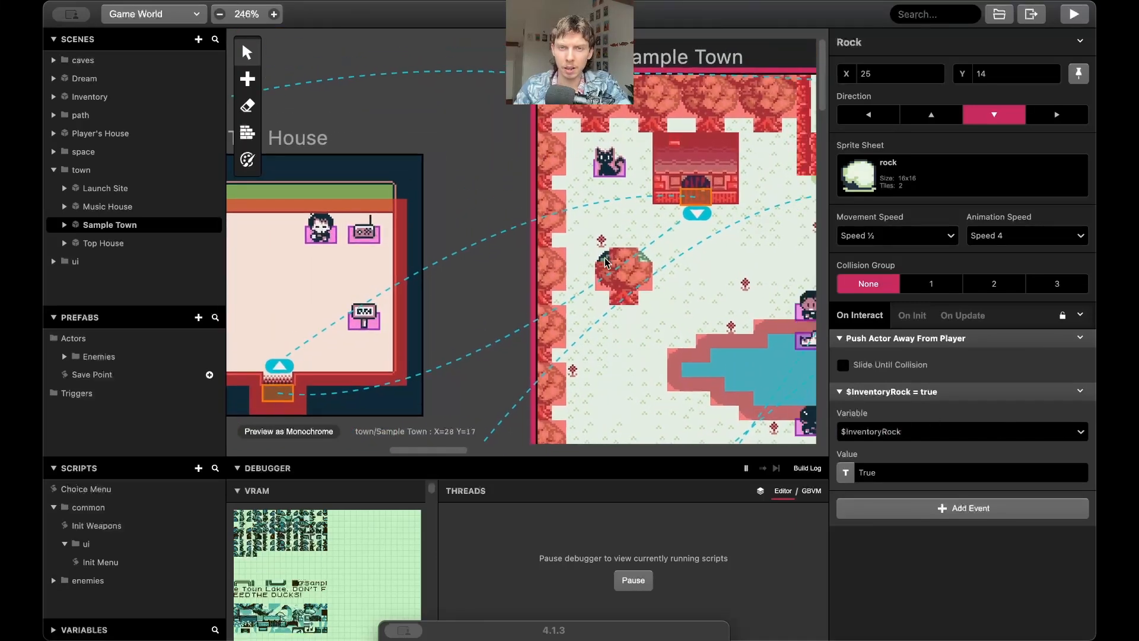
{"action": "left_click", "coordinate": [612, 170]}
{"action": "scroll", "coordinate": [612, 170], "scroll_direction": "right", "scroll_amount": 2}
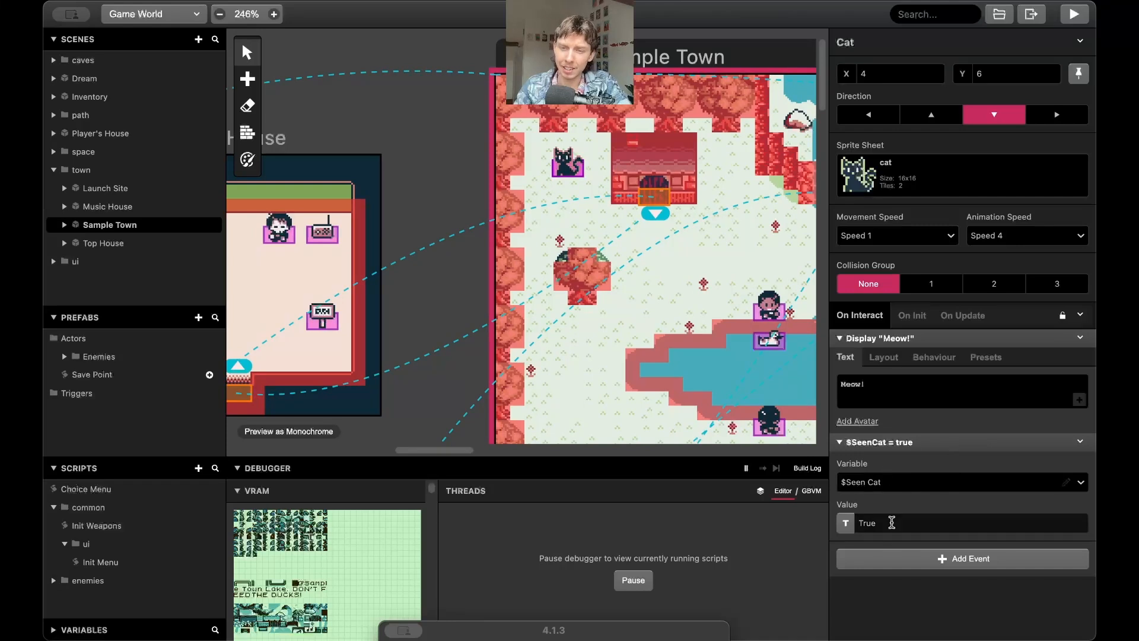
{"action": "left_click", "coordinate": [898, 558]}
{"action": "type", "text": "set tru"}
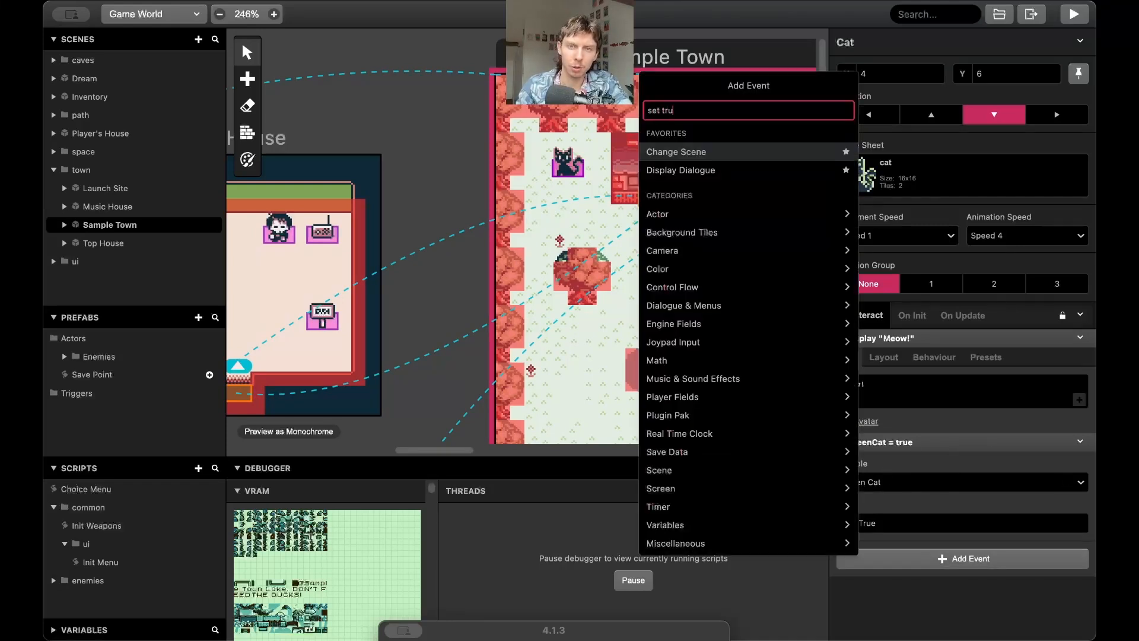
{"action": "type", "text": "e"}
{"action": "key", "text": "Return"}
Assign Variable 21 to the cat's new set-to-true event and rename the variable InventoryCat.
{"action": "scroll", "coordinate": [863, 578], "scroll_direction": "down", "scroll_amount": 2}
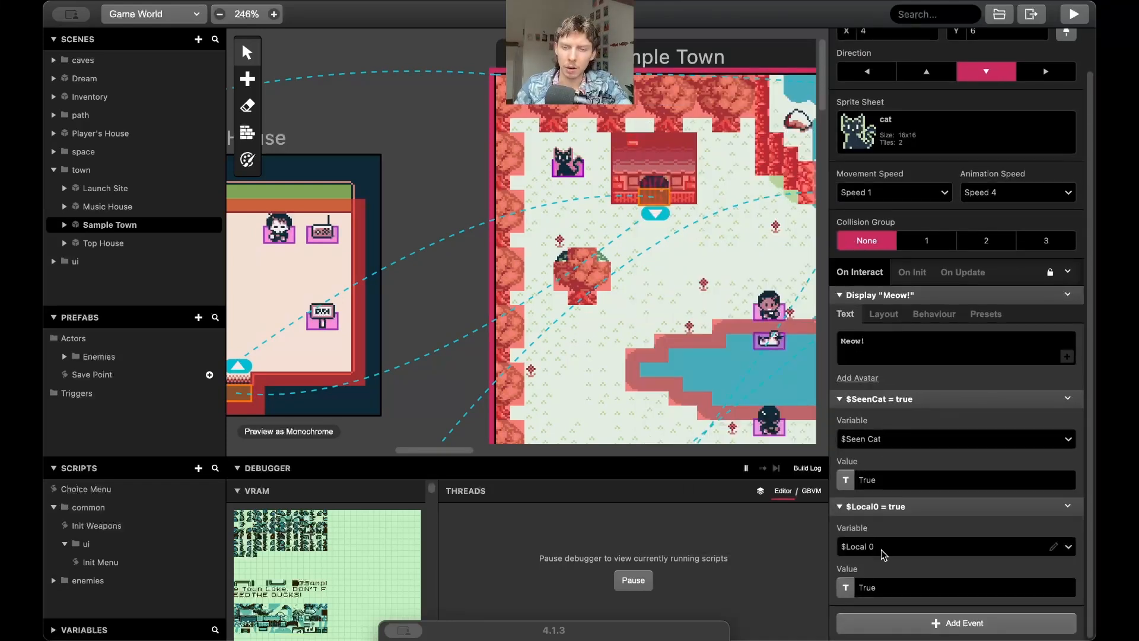
{"action": "left_click", "coordinate": [884, 554]}
{"action": "scroll", "coordinate": [890, 516], "scroll_direction": "down", "scroll_amount": 15}
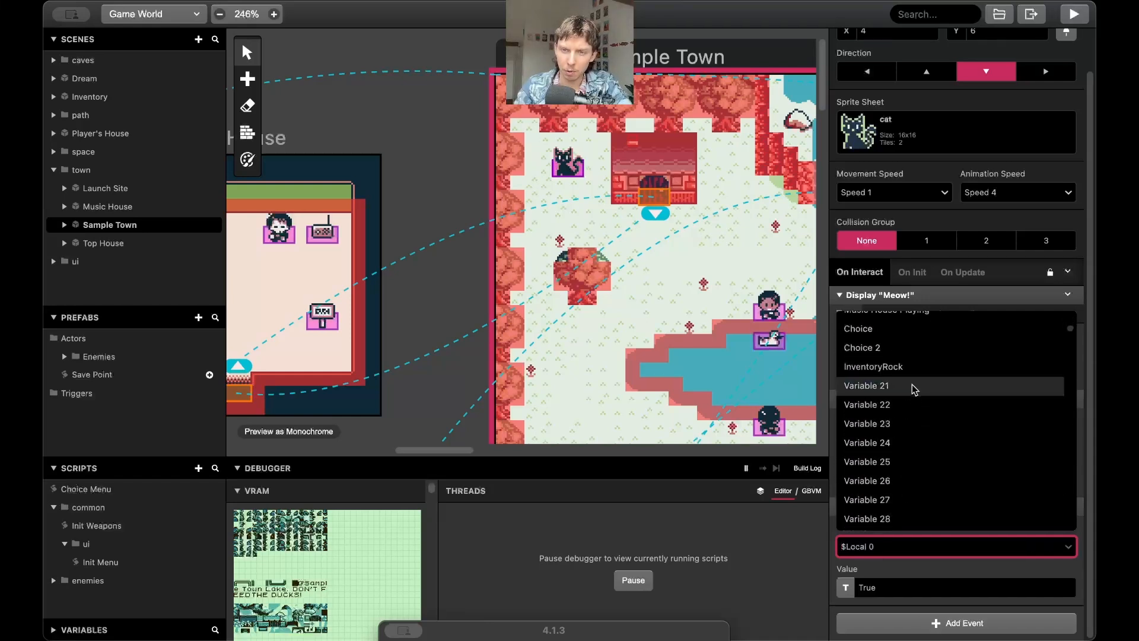
{"action": "left_click", "coordinate": [914, 387]}
{"action": "left_click", "coordinate": [1052, 546]}
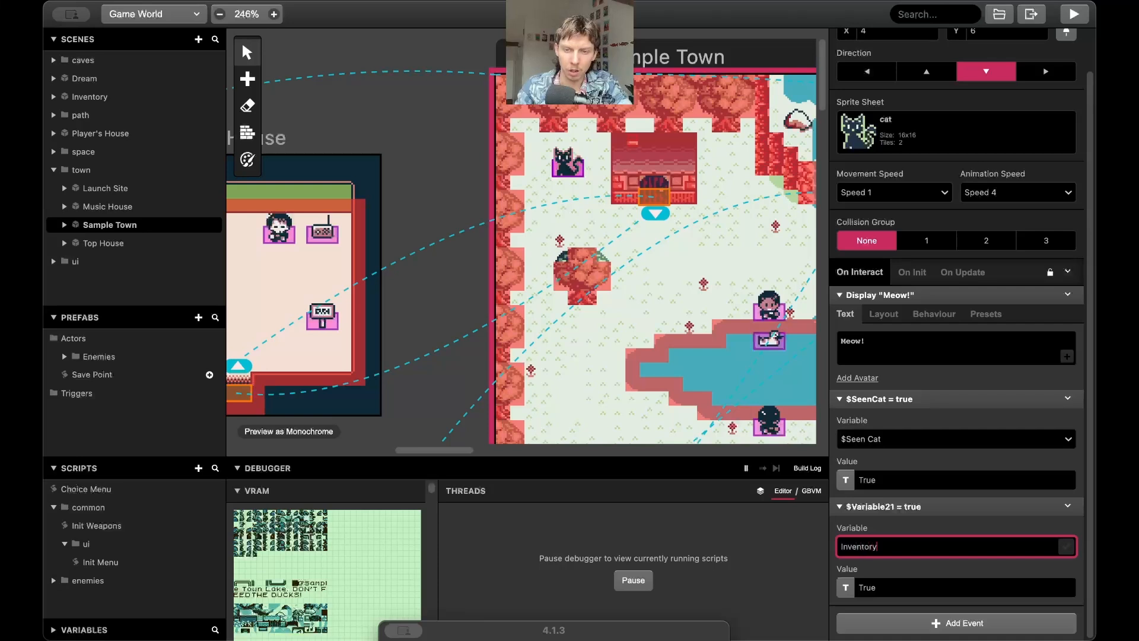
{"action": "type", "text": "InventoryCat"}
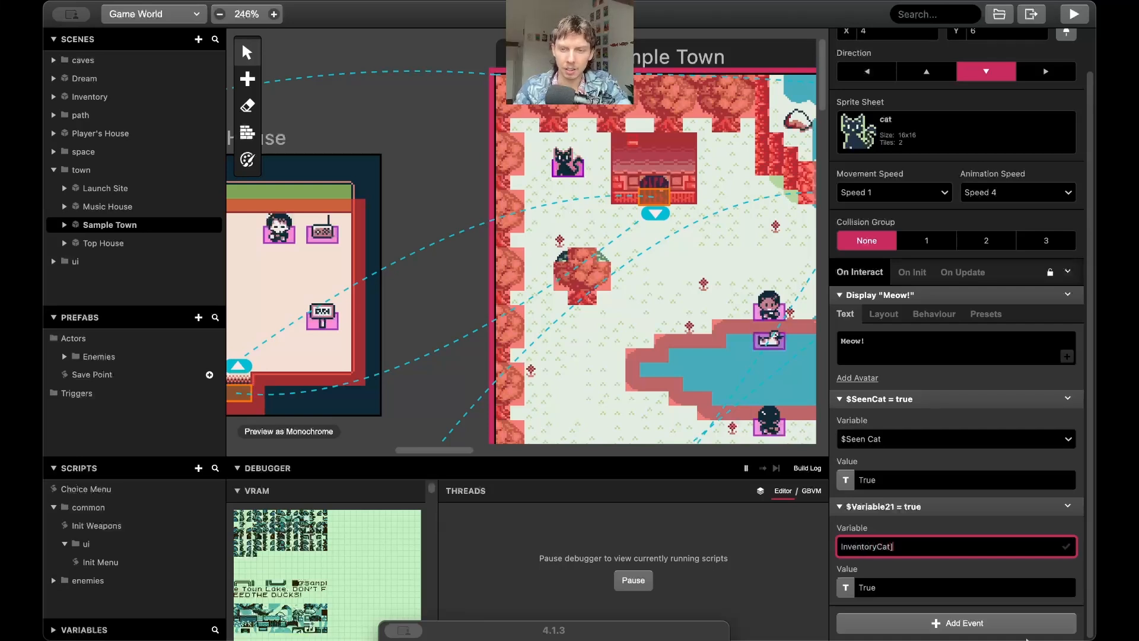
{"action": "key", "text": "Return"}
Switch the lake sign post's set-to-true event to Variable 22 and rename that variable InventorySign.
{"action": "scroll", "coordinate": [601, 368], "scroll_direction": "right", "scroll_amount": 5}
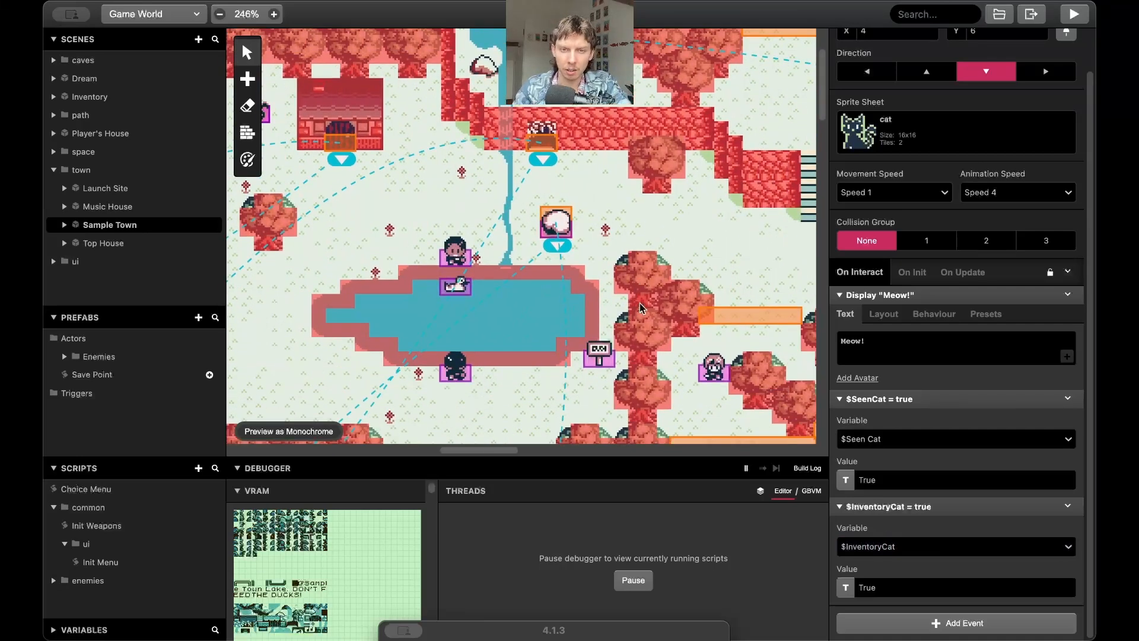
{"action": "scroll", "coordinate": [601, 368], "scroll_direction": "down", "scroll_amount": 2}
{"action": "left_click", "coordinate": [600, 368]}
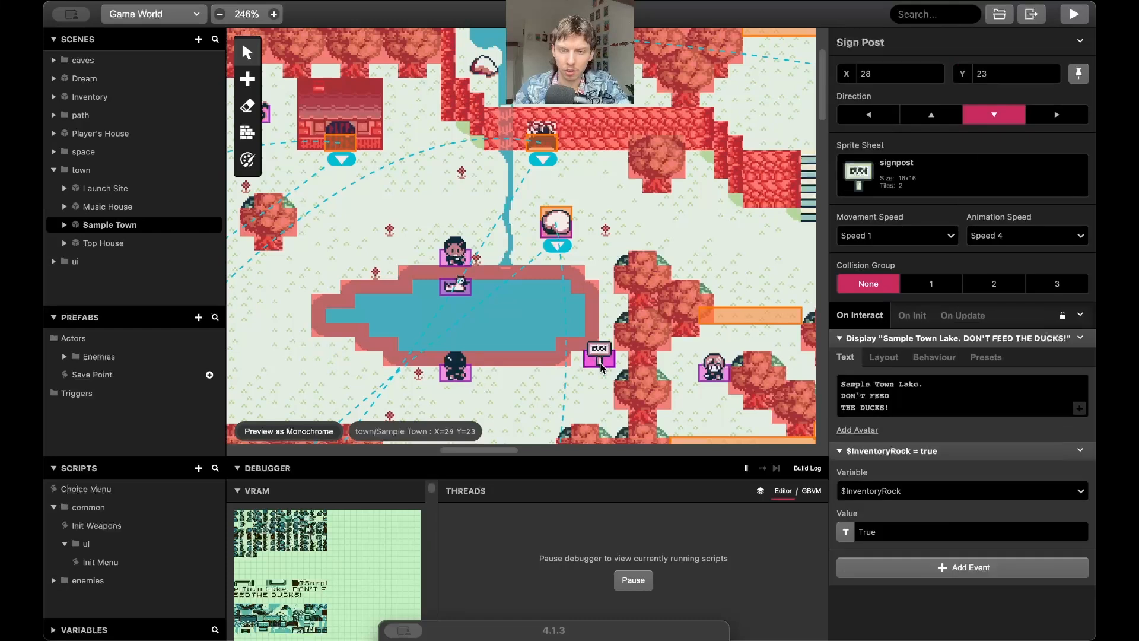
{"action": "left_click", "coordinate": [905, 493]}
{"action": "scroll", "coordinate": [893, 536], "scroll_direction": "down", "scroll_amount": 10}
{"action": "scroll", "coordinate": [893, 536], "scroll_direction": "down", "scroll_amount": 5}
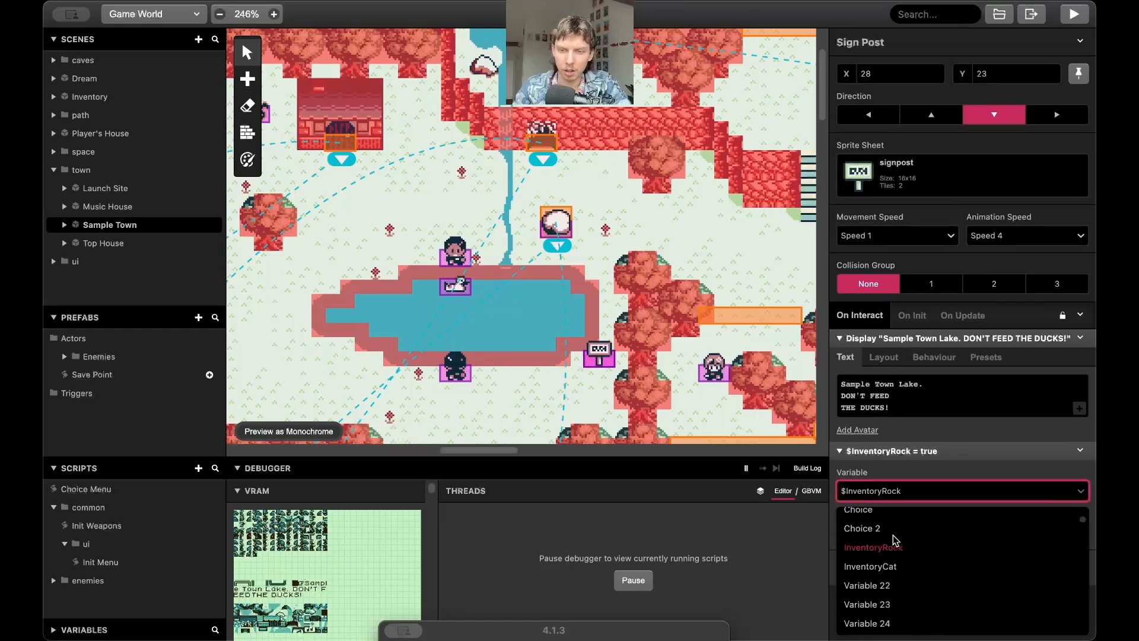
{"action": "left_click", "coordinate": [897, 572]}
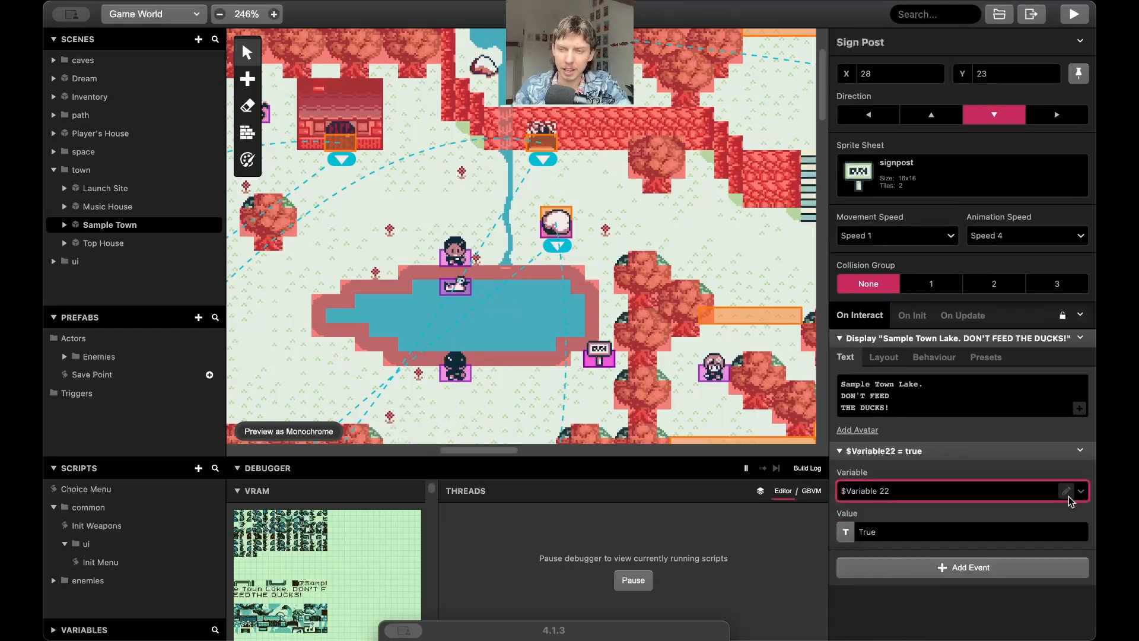
{"action": "left_click", "coordinate": [1068, 493]}
{"action": "key", "text": "BackSpace"}
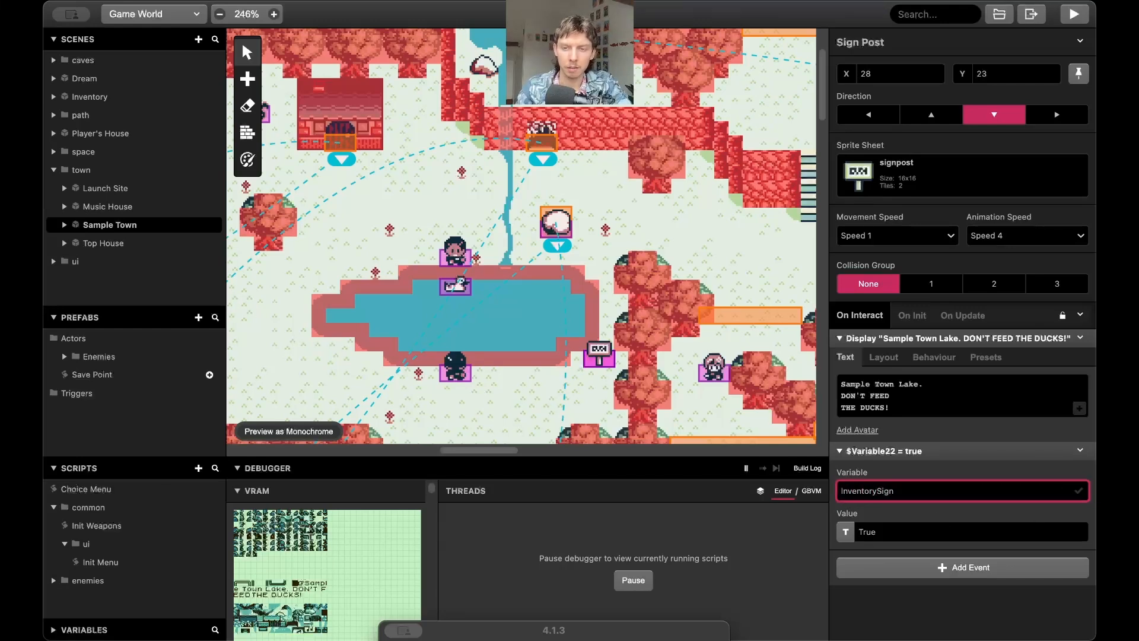
{"action": "type", "text": "InventorySign"}
{"action": "key", "text": "Return"}
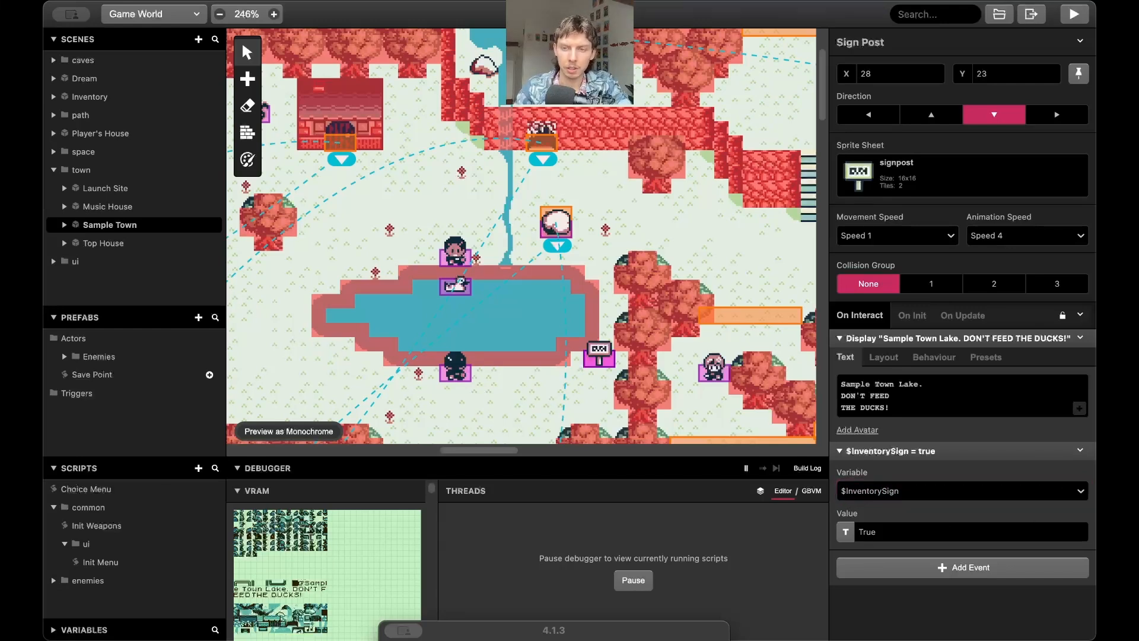
Check the InventoryRock, InventoryCat and InventorySign entries in the variable list of the sign post's set-to-true event.
{"action": "left_click", "coordinate": [934, 492]}
{"action": "scroll", "coordinate": [922, 536], "scroll_direction": "down", "scroll_amount": 10}
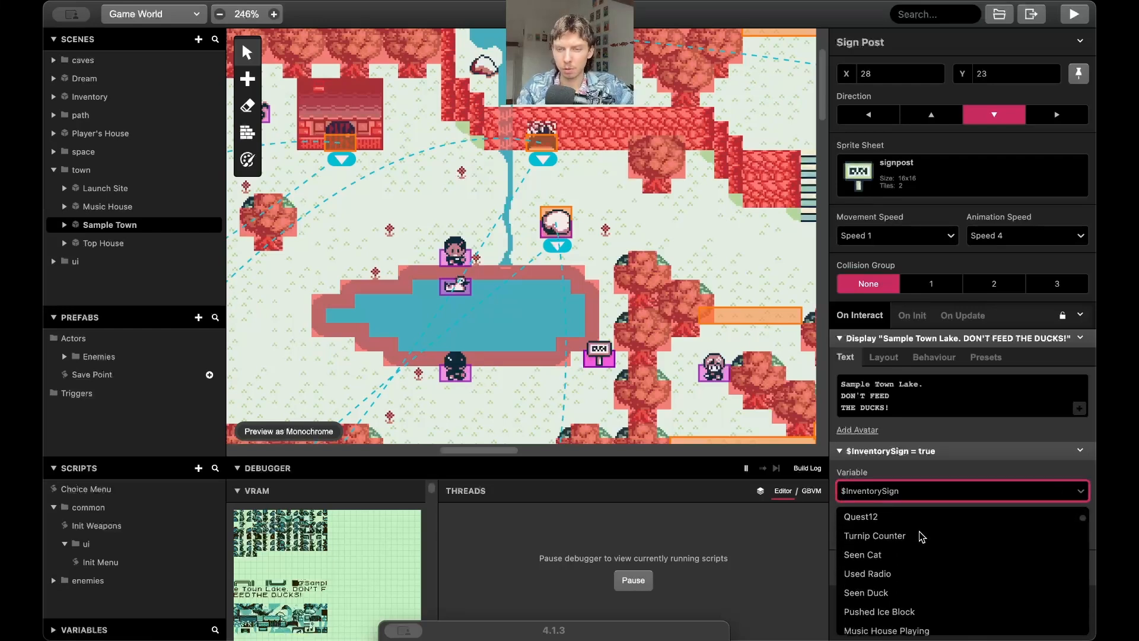
{"action": "scroll", "coordinate": [921, 537], "scroll_direction": "down", "scroll_amount": 8}
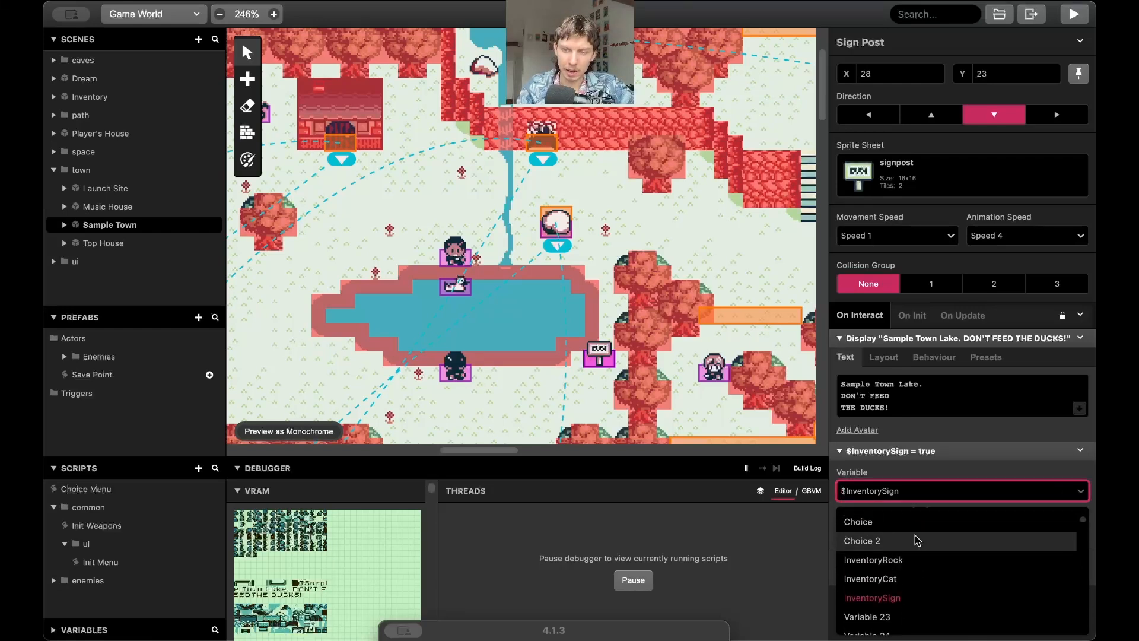
{"action": "scroll", "coordinate": [918, 540], "scroll_direction": "down", "scroll_amount": 1}
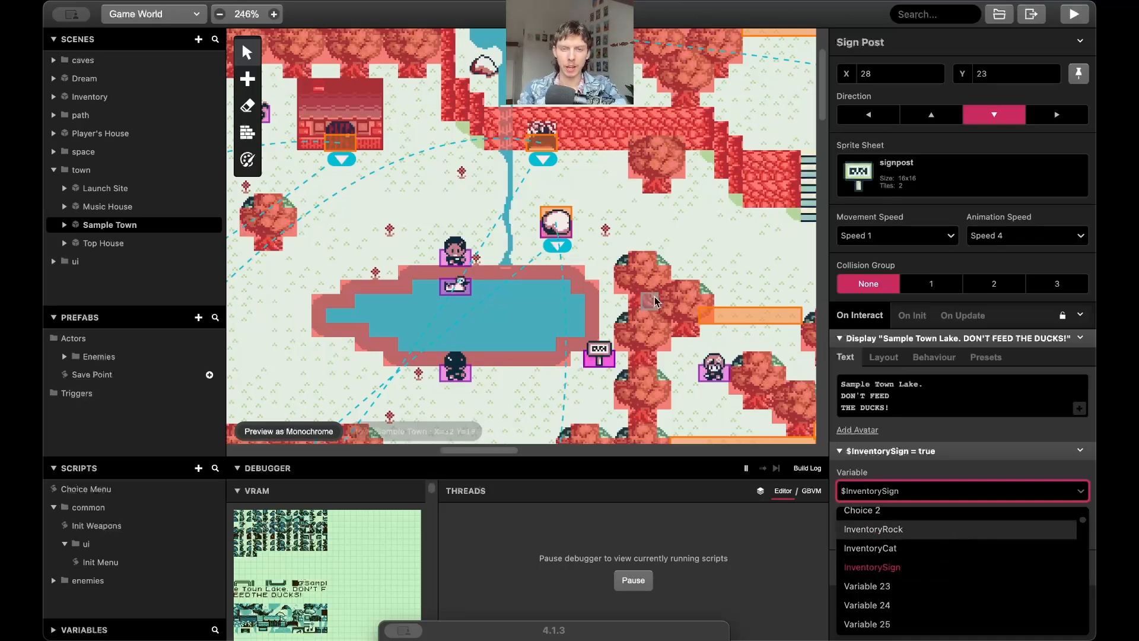
Add an Attach Script To Button event for the B button to the Inventory scene's On Init script.
{"action": "scroll", "coordinate": [655, 302], "scroll_direction": "right", "scroll_amount": 16}
{"action": "scroll", "coordinate": [655, 301], "scroll_direction": "down", "scroll_amount": 3}
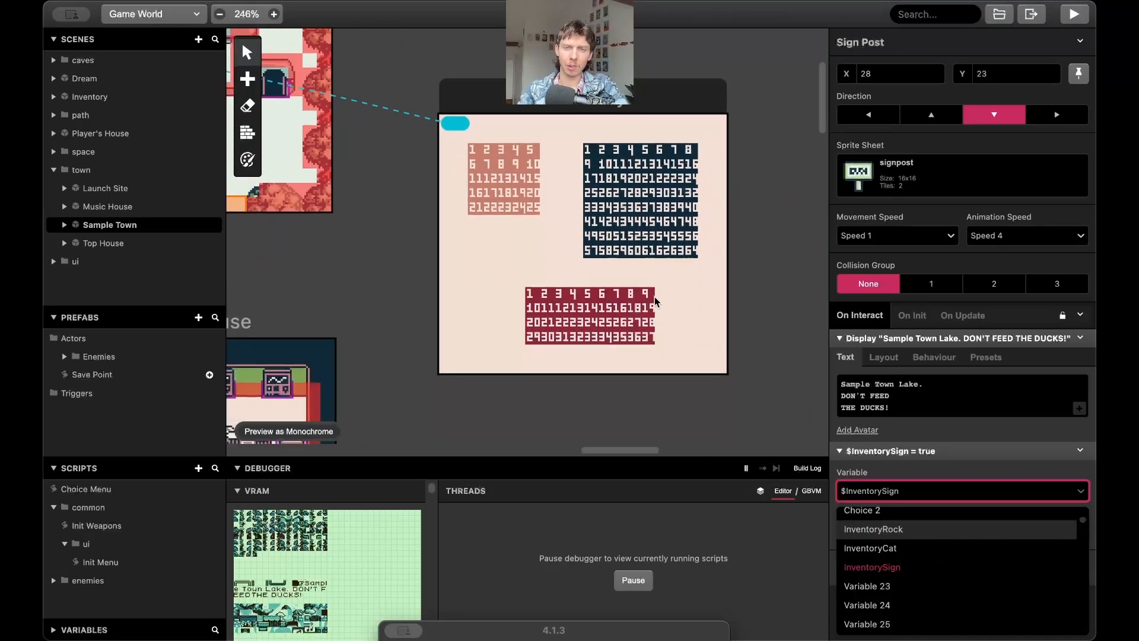
{"action": "left_click", "coordinate": [688, 287]}
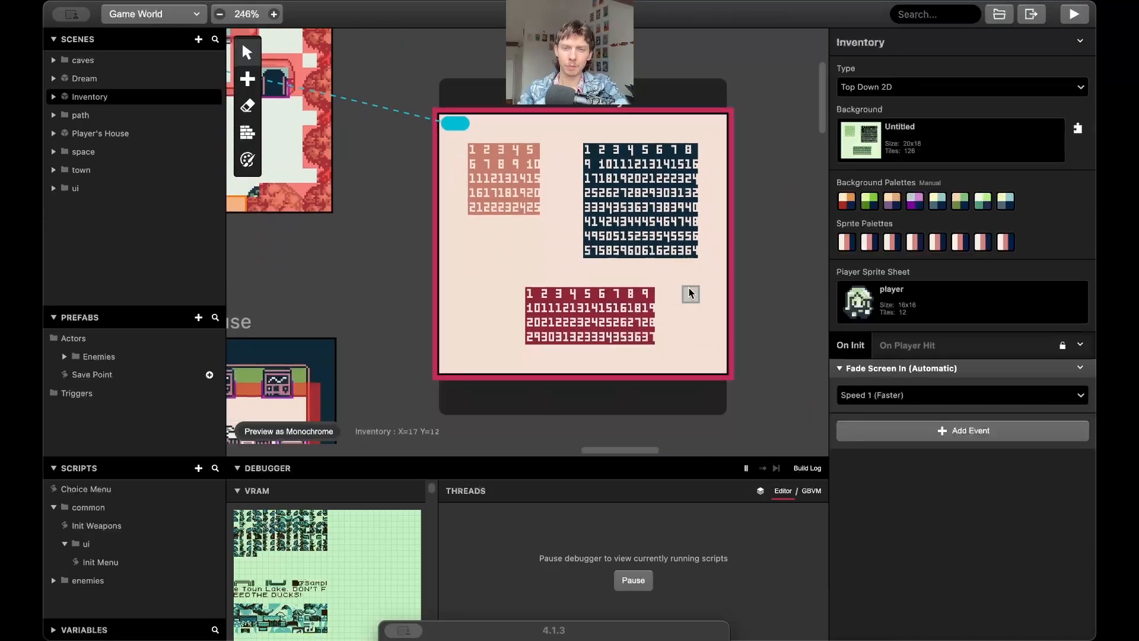
{"action": "left_click", "coordinate": [944, 434]}
{"action": "type", "text": "att"}
{"action": "key", "text": "Down"}
{"action": "key", "text": "Return"}
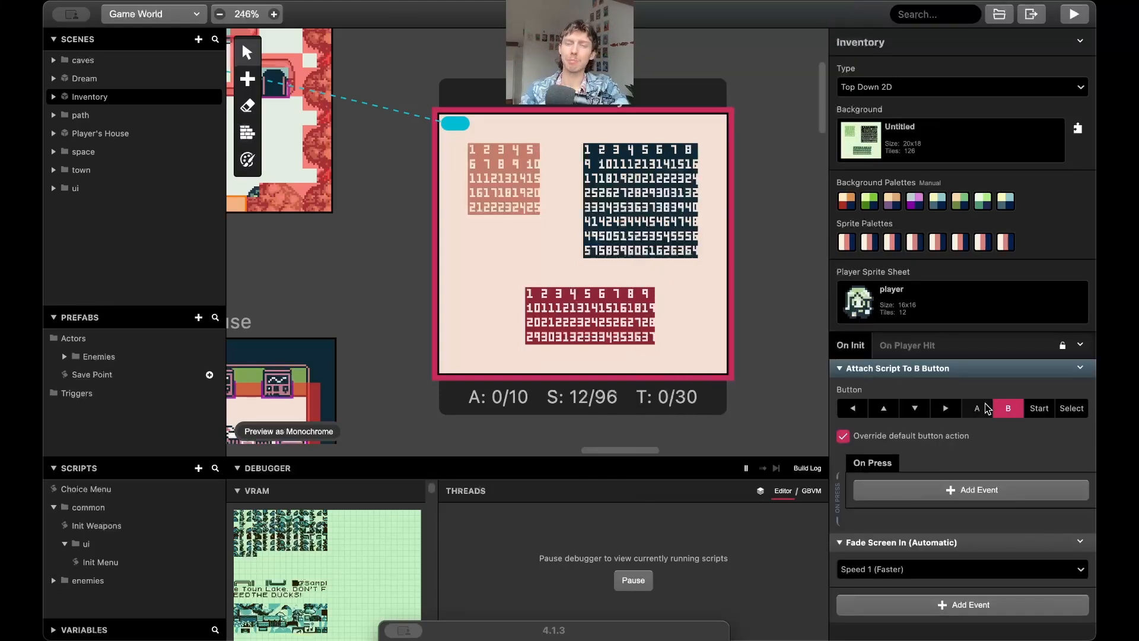
Add a Restore Previous Scene From Stack event to the B button's On Press script in the Inventory scene.
{"action": "left_click", "coordinate": [907, 489]}
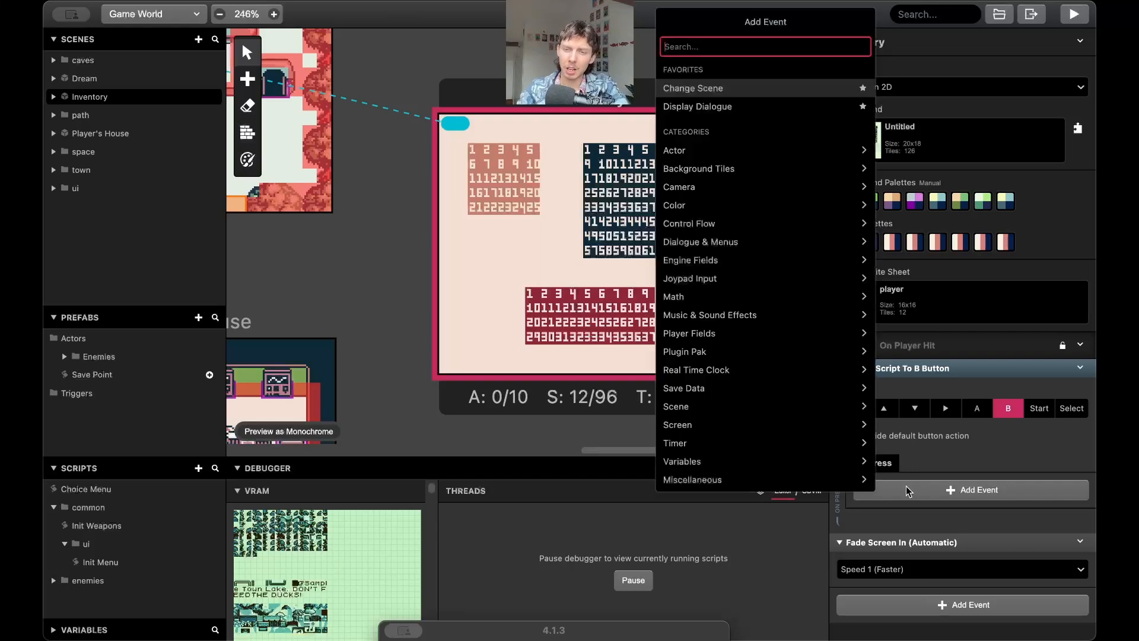
{"action": "type", "text": "rest"}
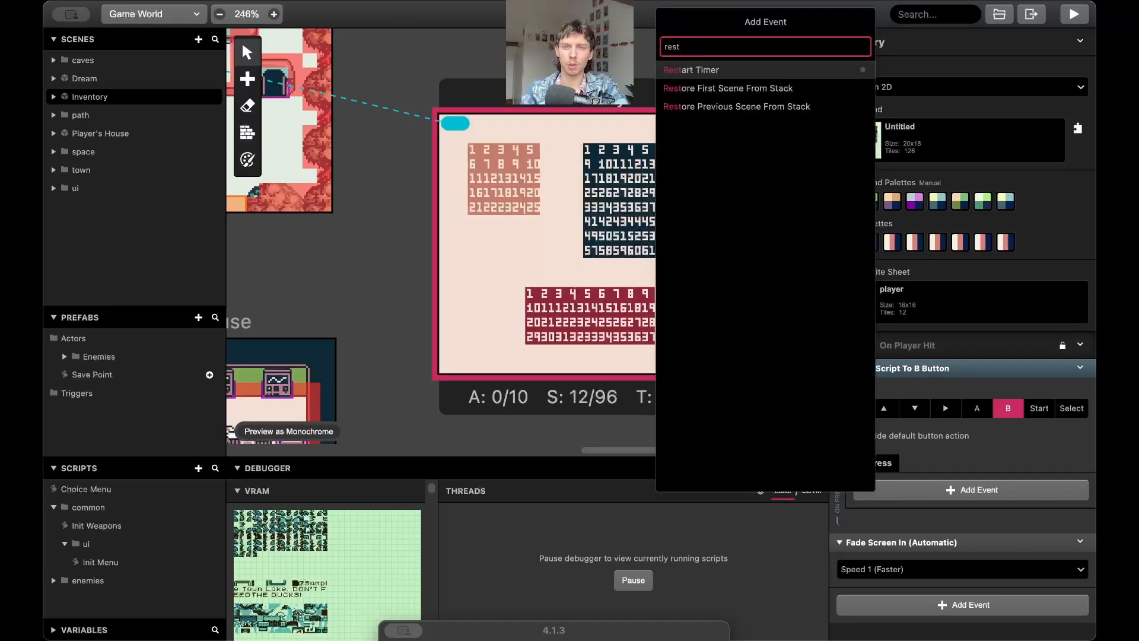
{"action": "key", "text": "Down"}
{"action": "key", "text": "Return"}
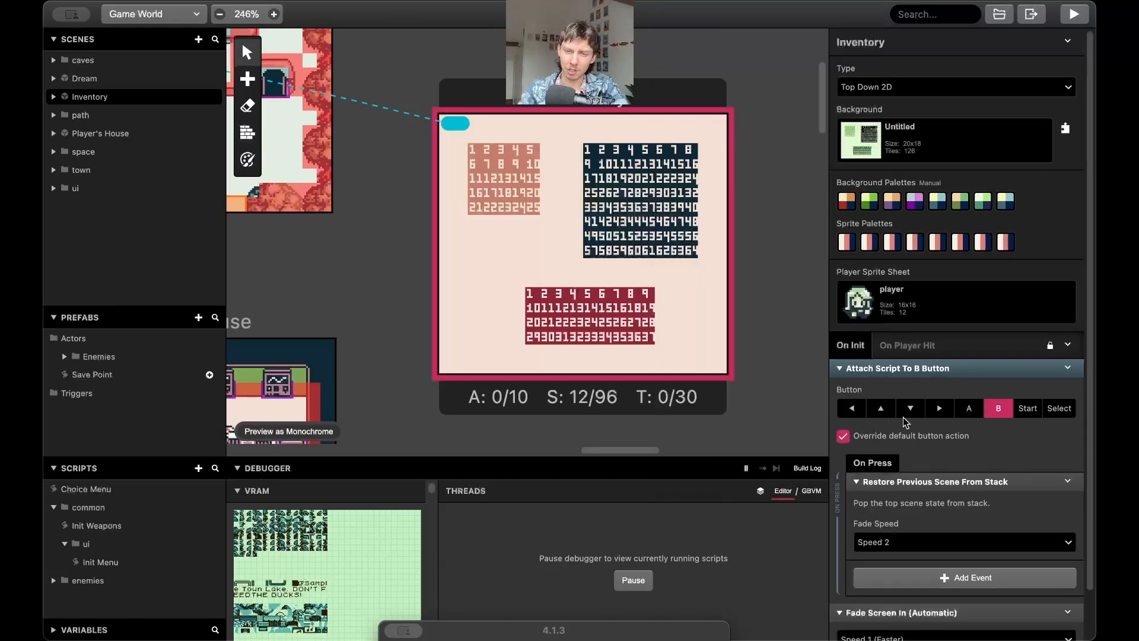
{"action": "scroll", "coordinate": [898, 422], "scroll_direction": "down", "scroll_amount": 2}
{"action": "left_click", "coordinate": [924, 525]}
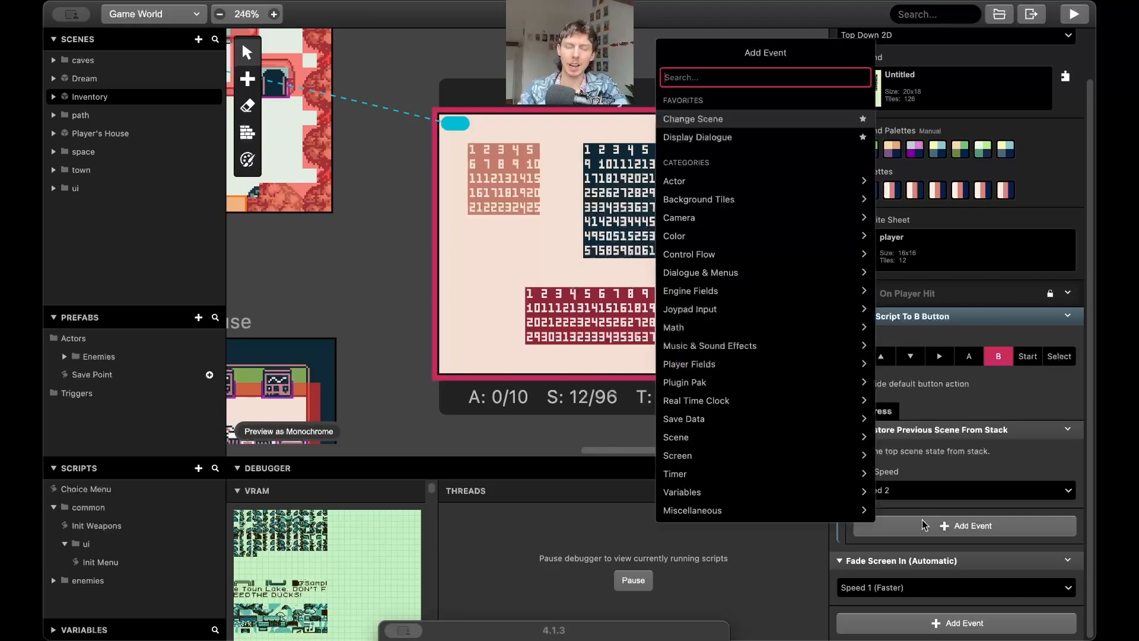
{"action": "left_click", "coordinate": [955, 502]}
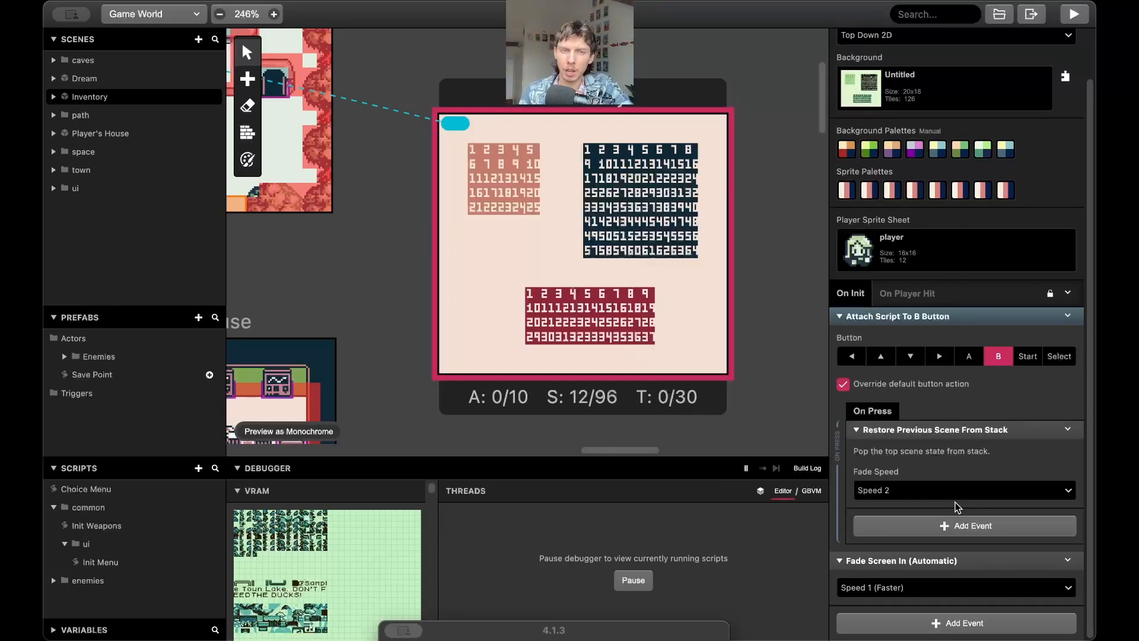
Examine how Menu Page 2's On Init script restores the previous scene, and return to the Inventory scene for comparison.
{"action": "scroll", "coordinate": [500, 294], "scroll_direction": "left", "scroll_amount": 20}
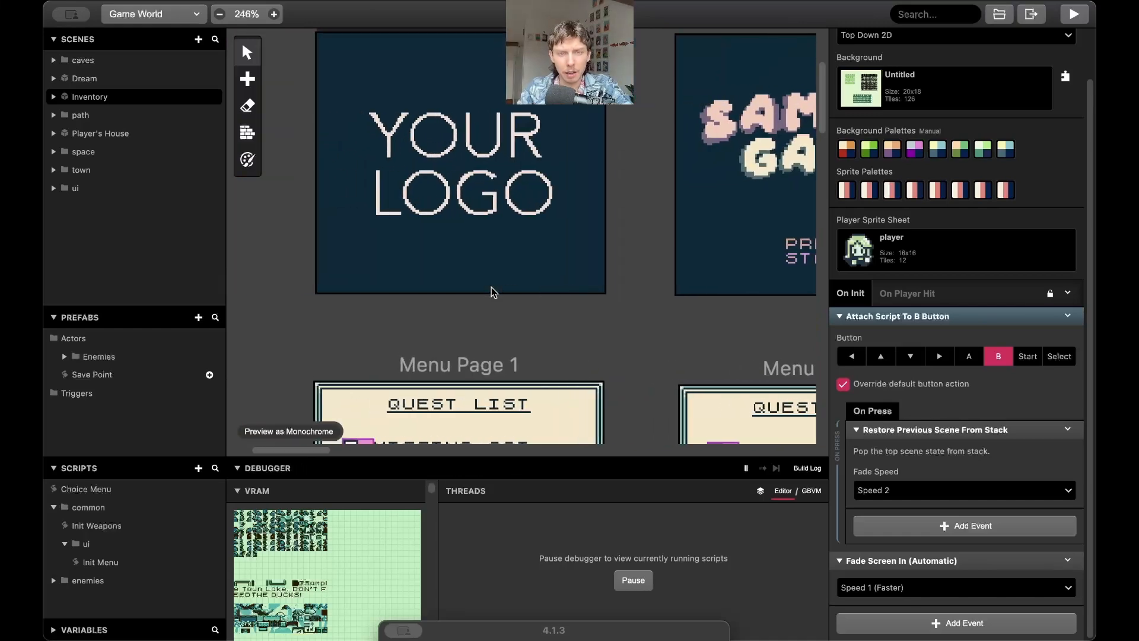
{"action": "scroll", "coordinate": [492, 292], "scroll_direction": "down", "scroll_amount": 5}
{"action": "scroll", "coordinate": [491, 292], "scroll_direction": "right", "scroll_amount": 2}
{"action": "left_click", "coordinate": [682, 294]}
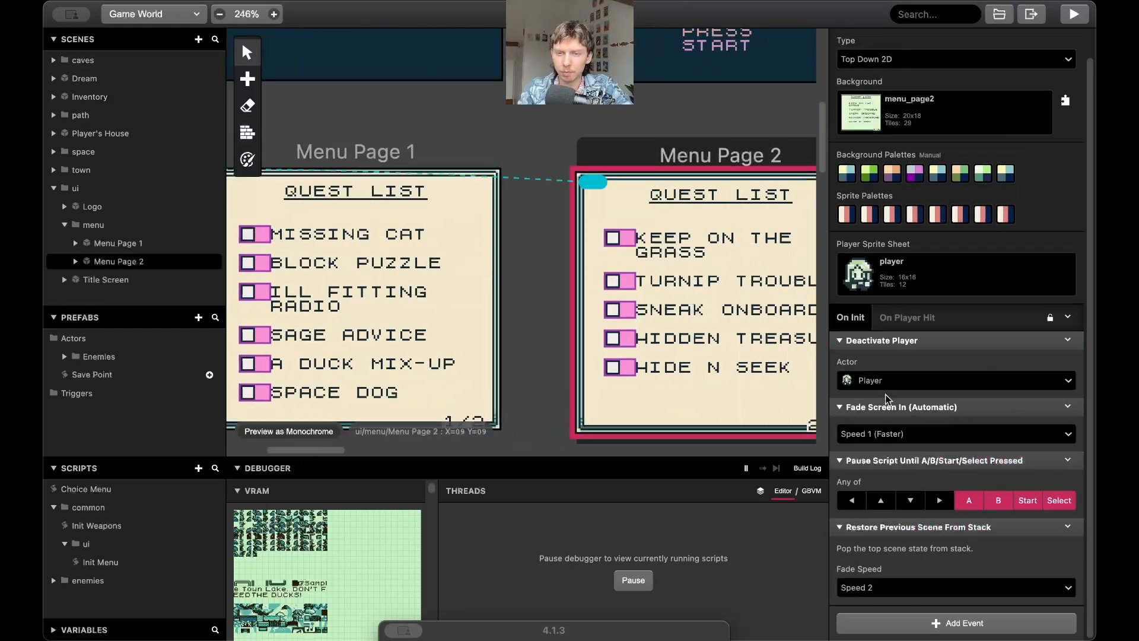
{"action": "scroll", "coordinate": [704, 367], "scroll_direction": "down", "scroll_amount": 15}
{"action": "scroll", "coordinate": [703, 366], "scroll_direction": "right", "scroll_amount": 5}
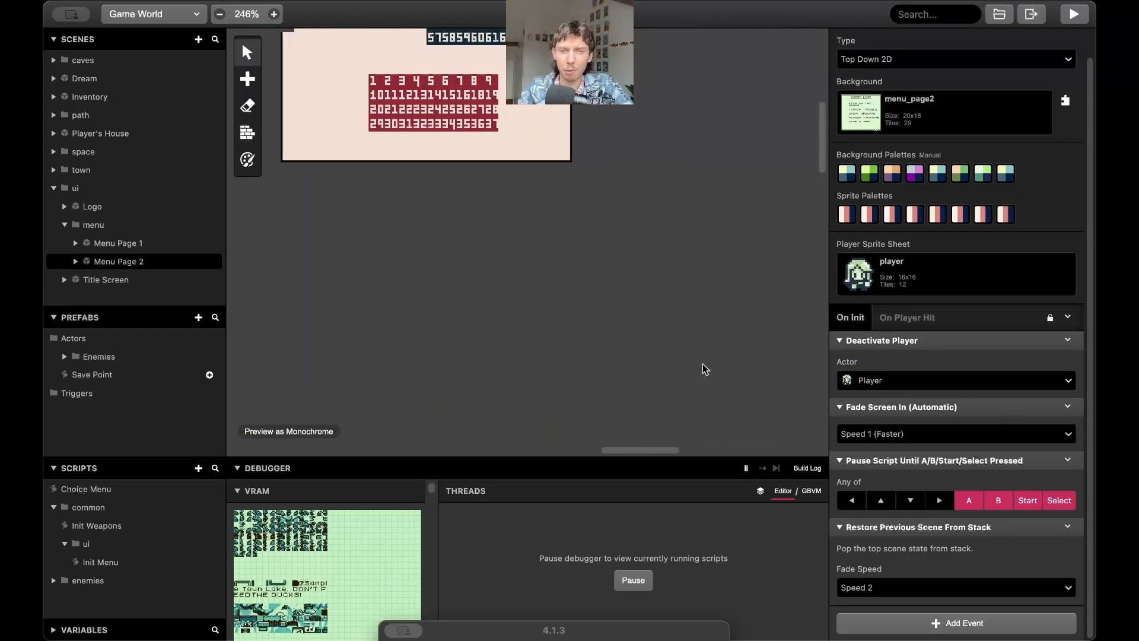
{"action": "scroll", "coordinate": [702, 364], "scroll_direction": "left", "scroll_amount": 8}
{"action": "scroll", "coordinate": [702, 364], "scroll_direction": "right", "scroll_amount": 11}
{"action": "scroll", "coordinate": [702, 364], "scroll_direction": "up", "scroll_amount": 3}
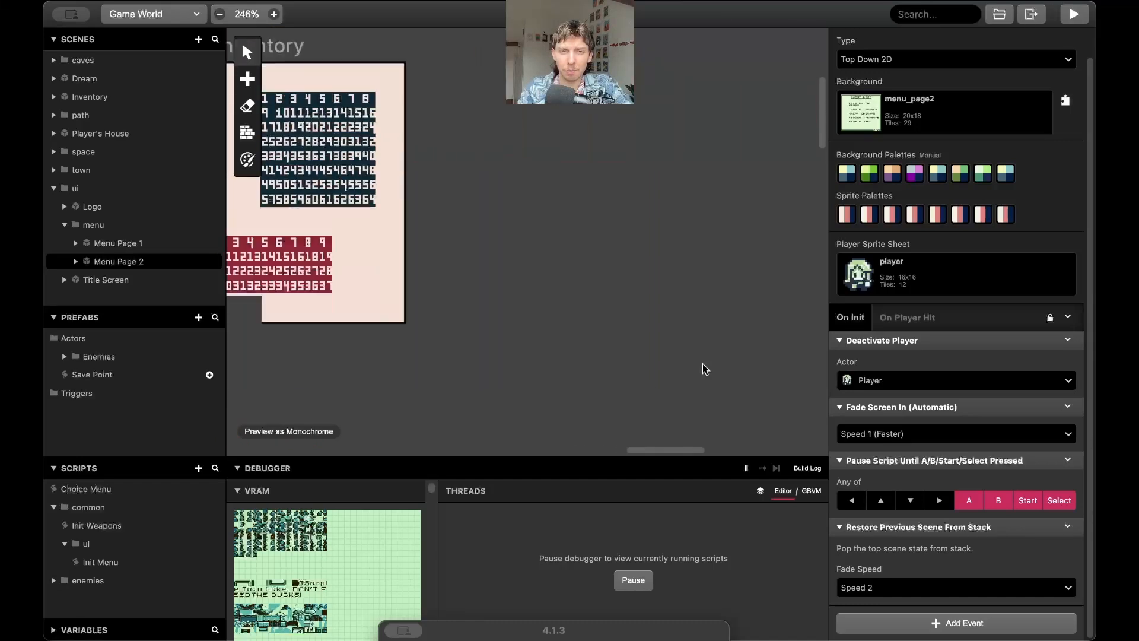
{"action": "scroll", "coordinate": [702, 365], "scroll_direction": "up", "scroll_amount": 4}
{"action": "scroll", "coordinate": [702, 364], "scroll_direction": "left", "scroll_amount": 3}
{"action": "left_click", "coordinate": [503, 358]}
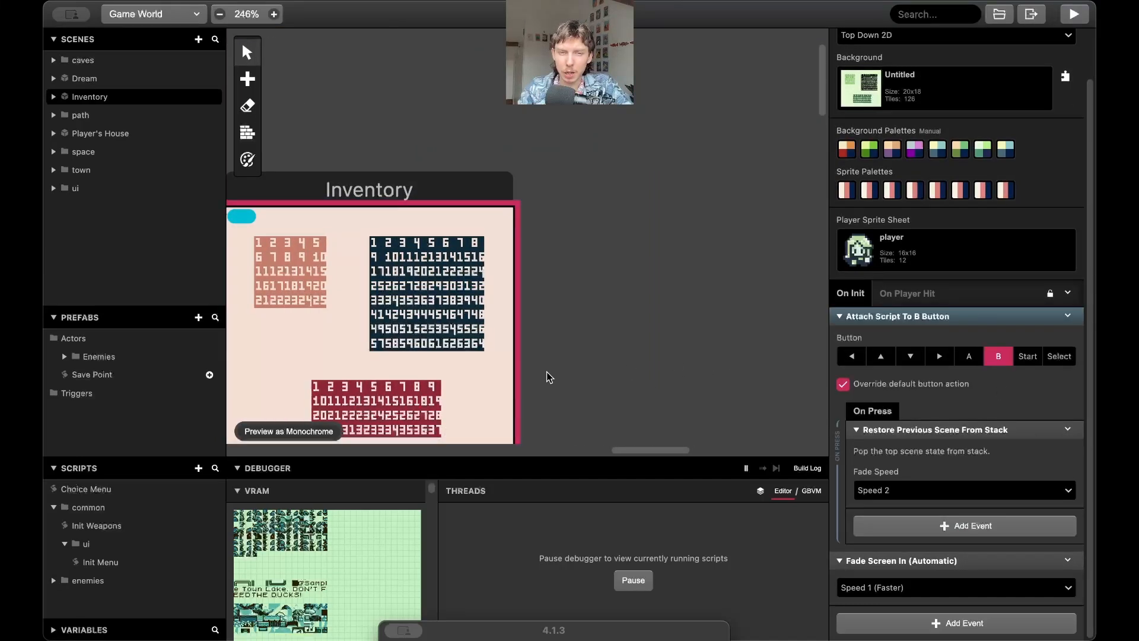
{"action": "scroll", "coordinate": [522, 368], "scroll_direction": "left", "scroll_amount": 5}
{"action": "scroll", "coordinate": [498, 360], "scroll_direction": "down", "scroll_amount": 2}
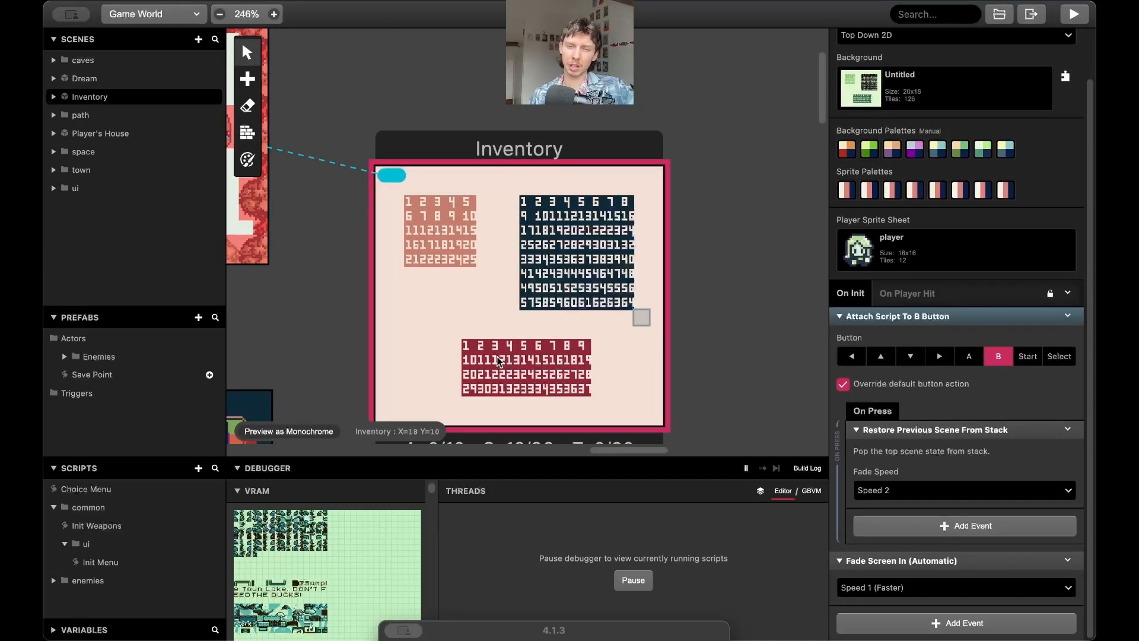
{"action": "scroll", "coordinate": [569, 318], "scroll_direction": "down", "scroll_amount": 3}
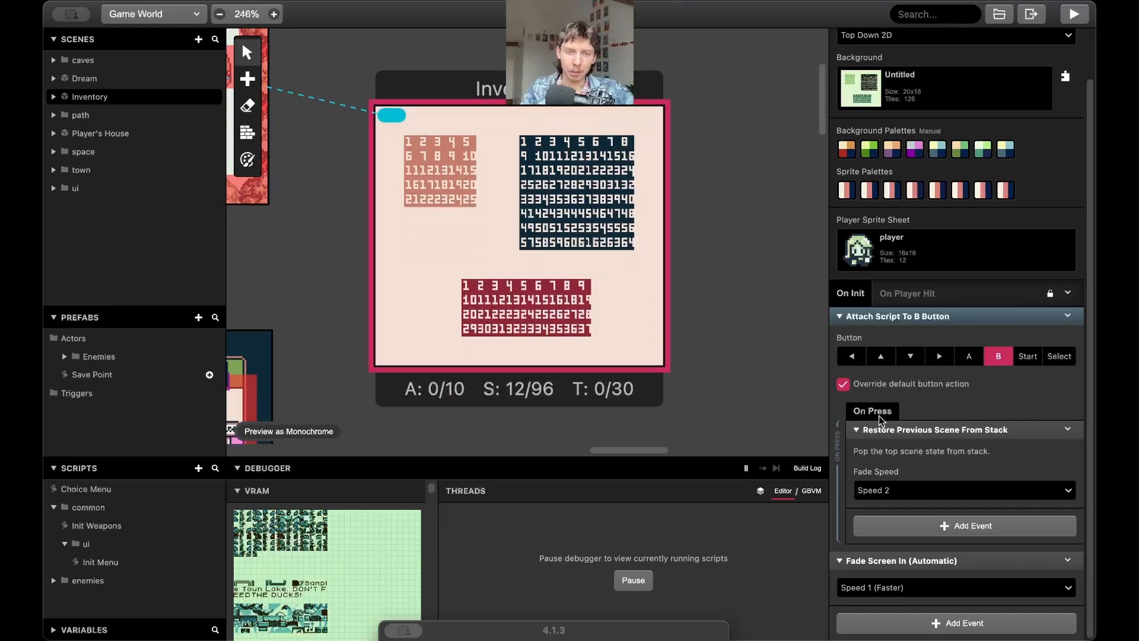
Playtest the game by walking the player through Sample Town to the lake sign post and reading its message.
{"action": "scroll", "coordinate": [636, 323], "scroll_direction": "left", "scroll_amount": 2}
{"action": "scroll", "coordinate": [636, 322], "scroll_direction": "up", "scroll_amount": 1}
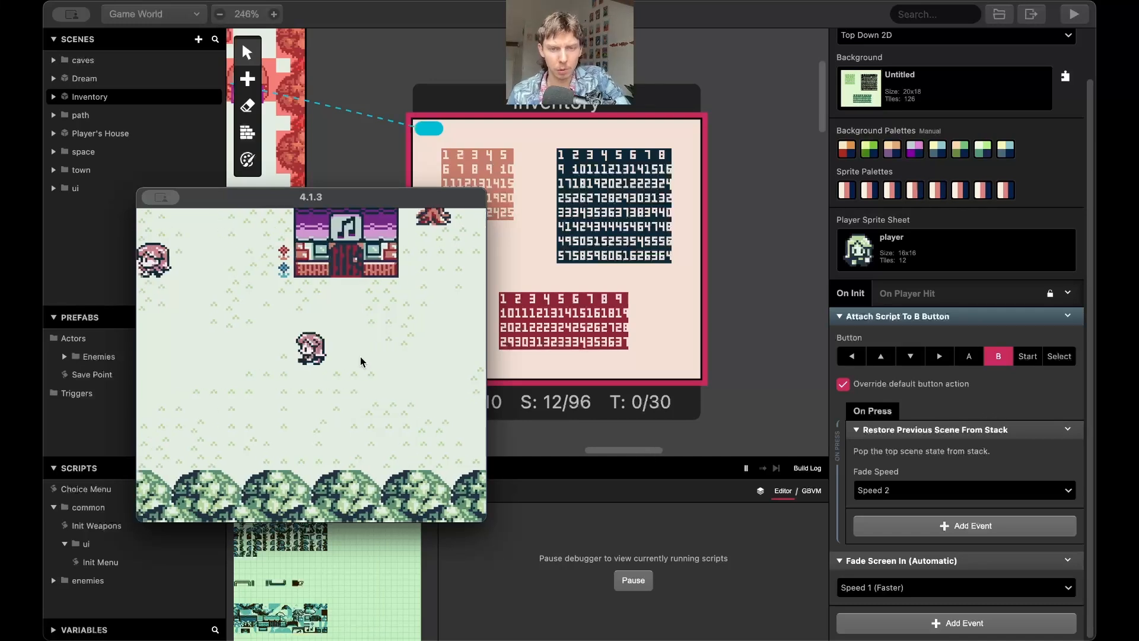
{"action": "key", "text": "Left"}
{"action": "key", "text": "Up"}
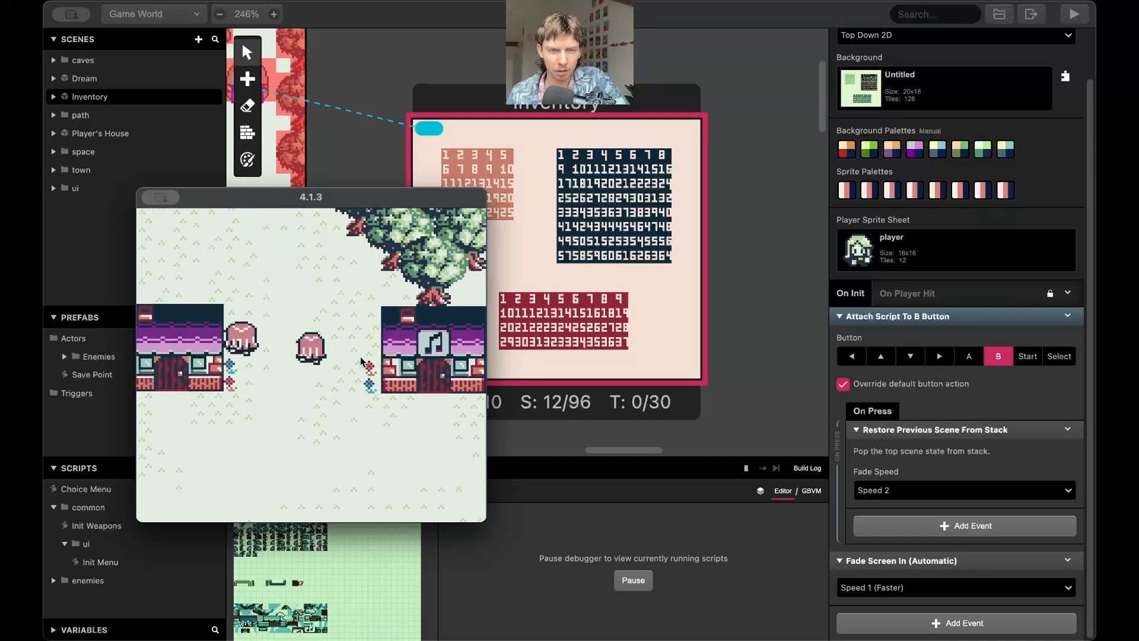
{"action": "key", "text": "Up"}
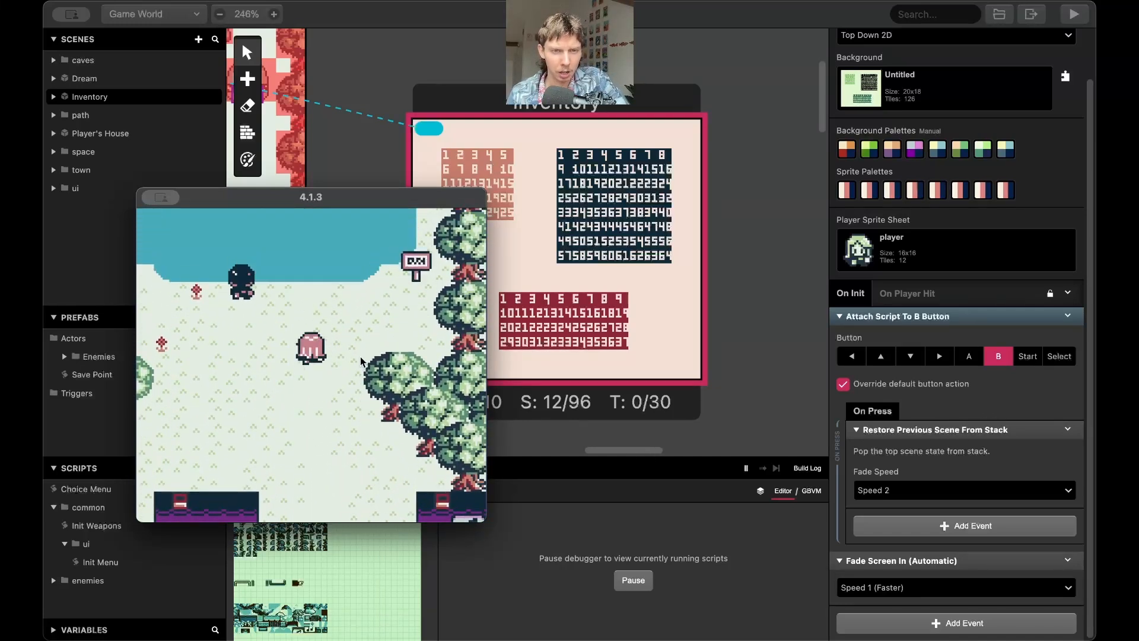
{"action": "key", "text": "Right"}
{"action": "key", "text": "Up"}
{"action": "key", "text": "z"}
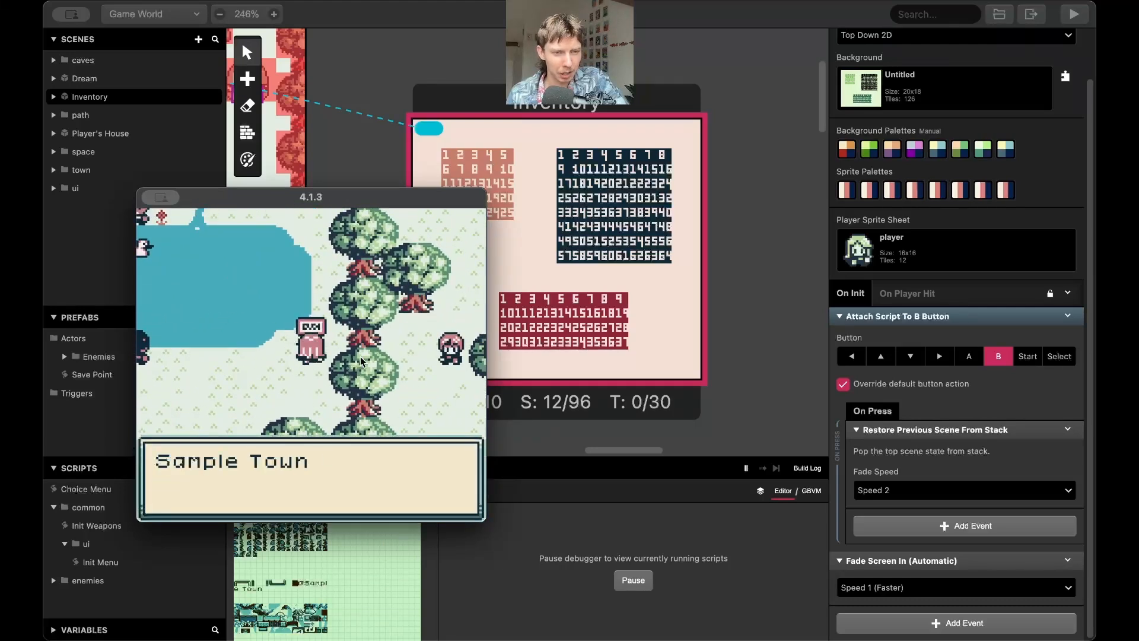
{"action": "key", "text": "z"}
Walk the player around the lake's west side in the running game and open the Inventory scene.
{"action": "key", "text": "Down"}
{"action": "key", "text": "Left"}
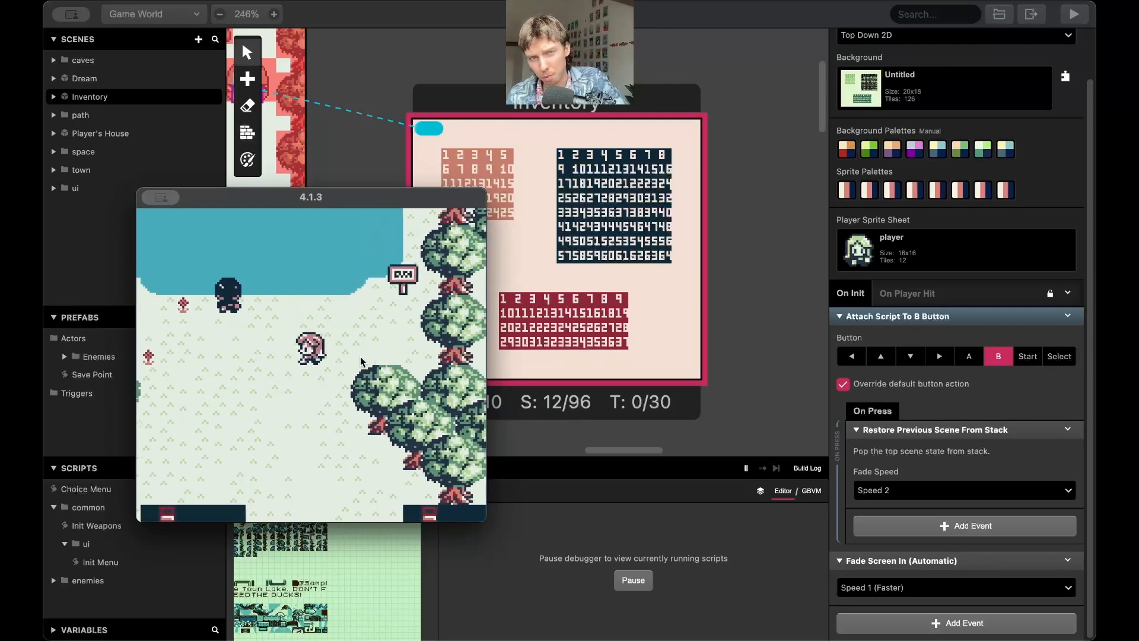
{"action": "key", "text": "Left"}
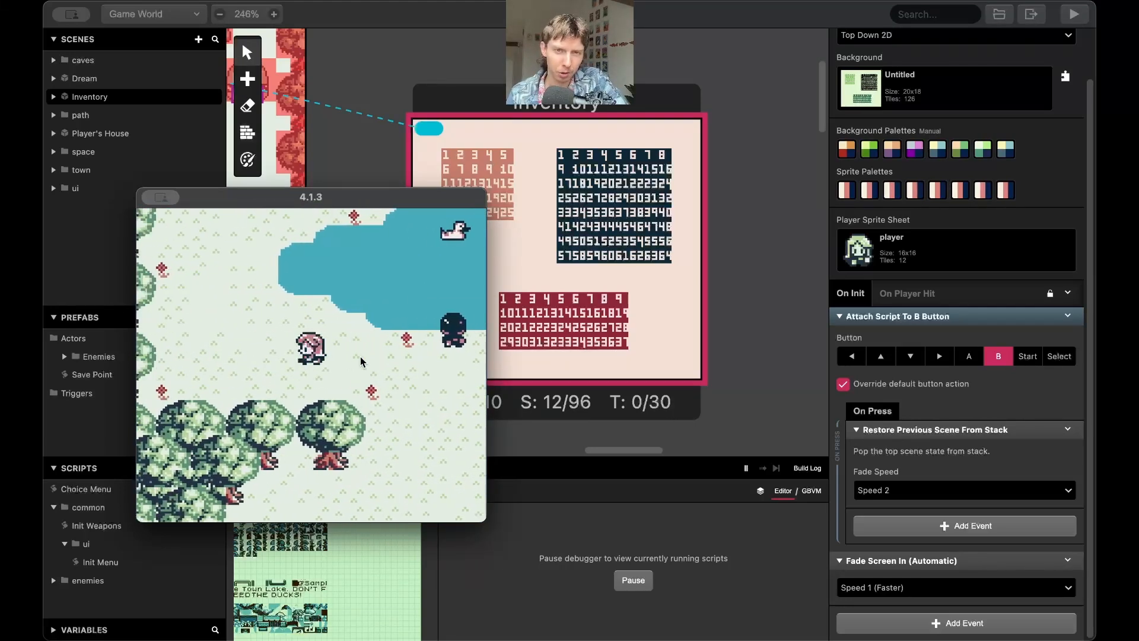
{"action": "key", "text": "Left"}
{"action": "key", "text": "Up"}
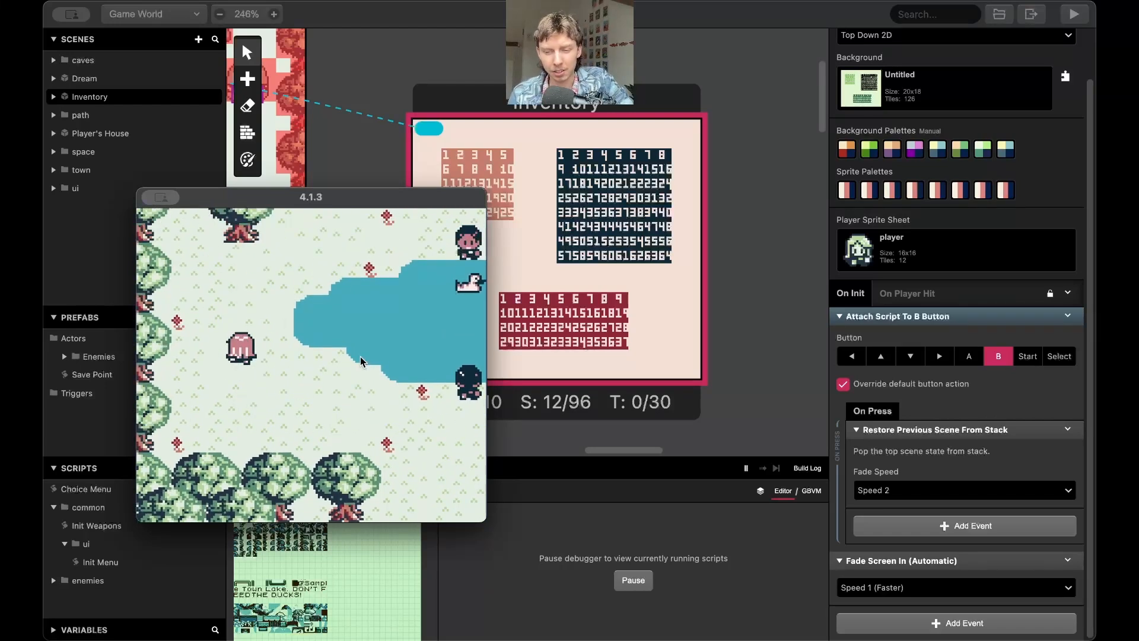
{"action": "key", "text": "x"}
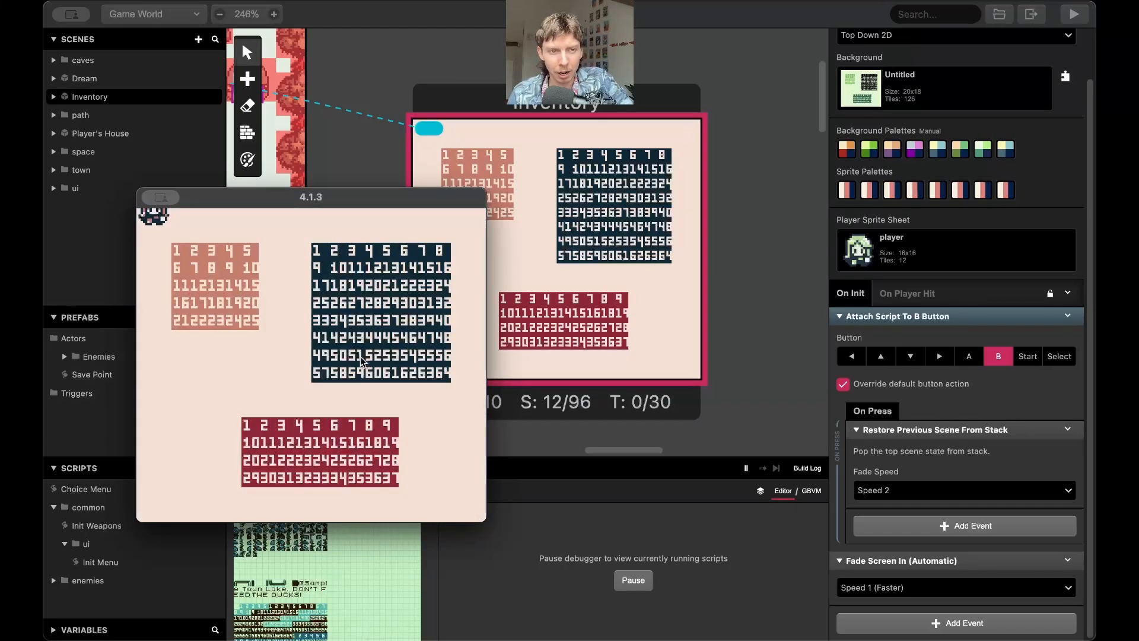
Test moving the player around the Inventory scene and return to Sample Town with the attached B button script.
{"action": "key", "text": "Down"}
{"action": "key", "text": "Right"}
{"action": "key", "text": "Down"}
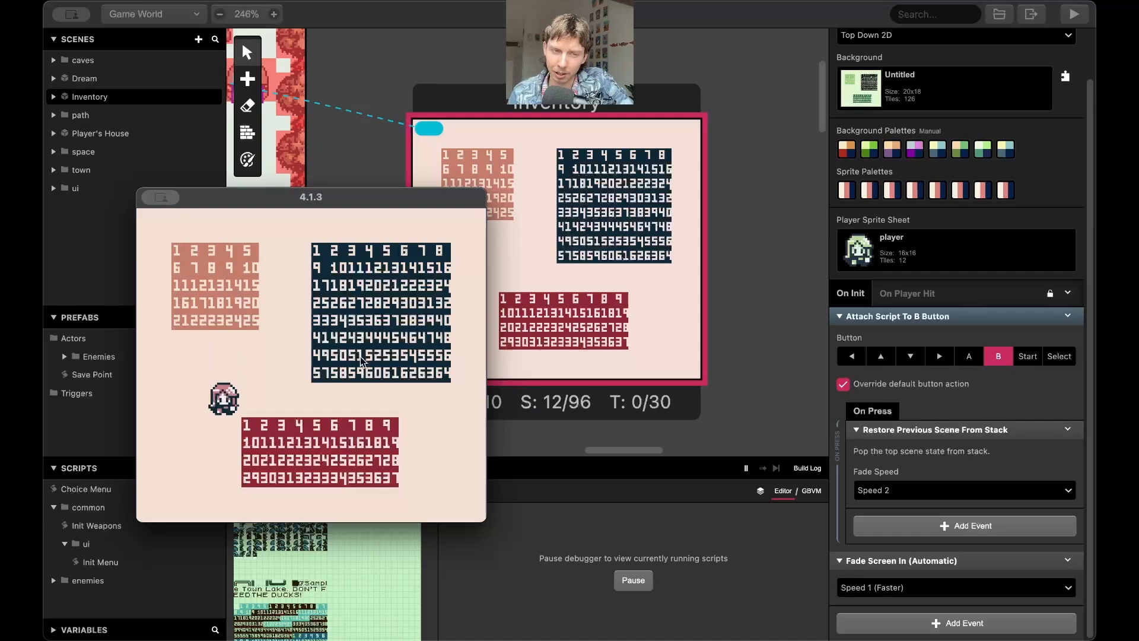
{"action": "key", "text": "Right"}
{"action": "key", "text": "Up"}
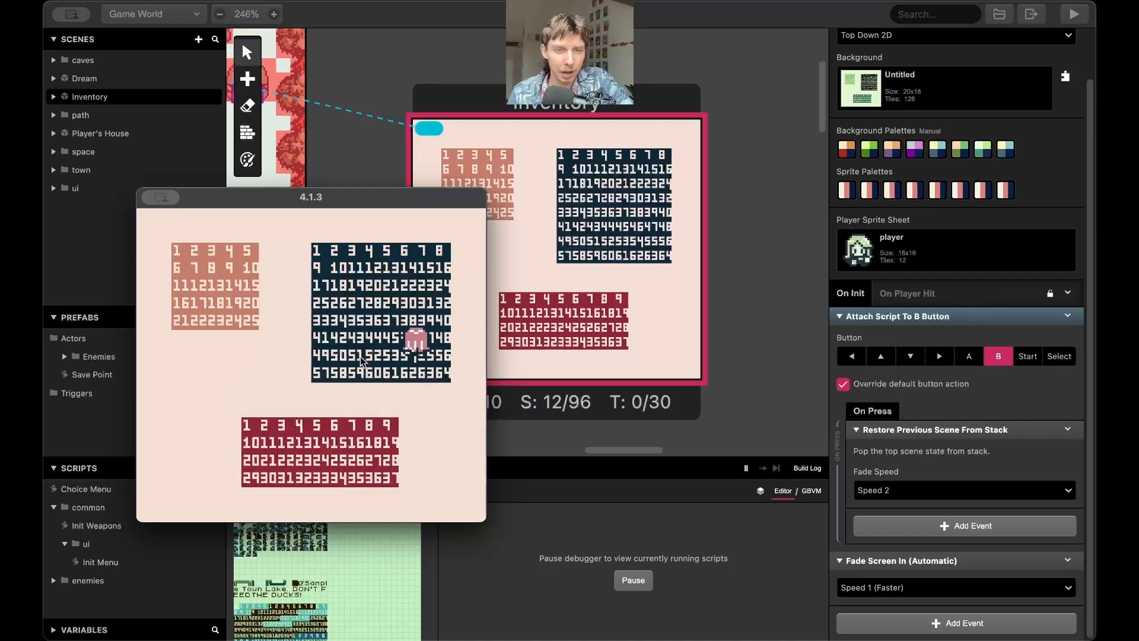
{"action": "key", "text": "Left"}
{"action": "key", "text": "Down"}
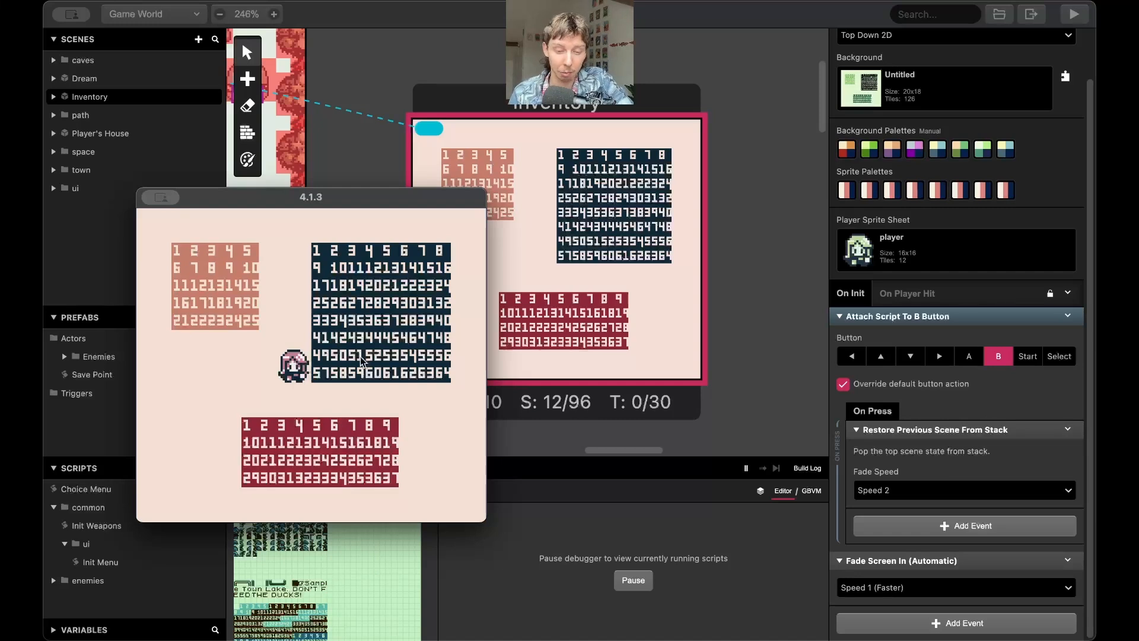
{"action": "key", "text": "x"}
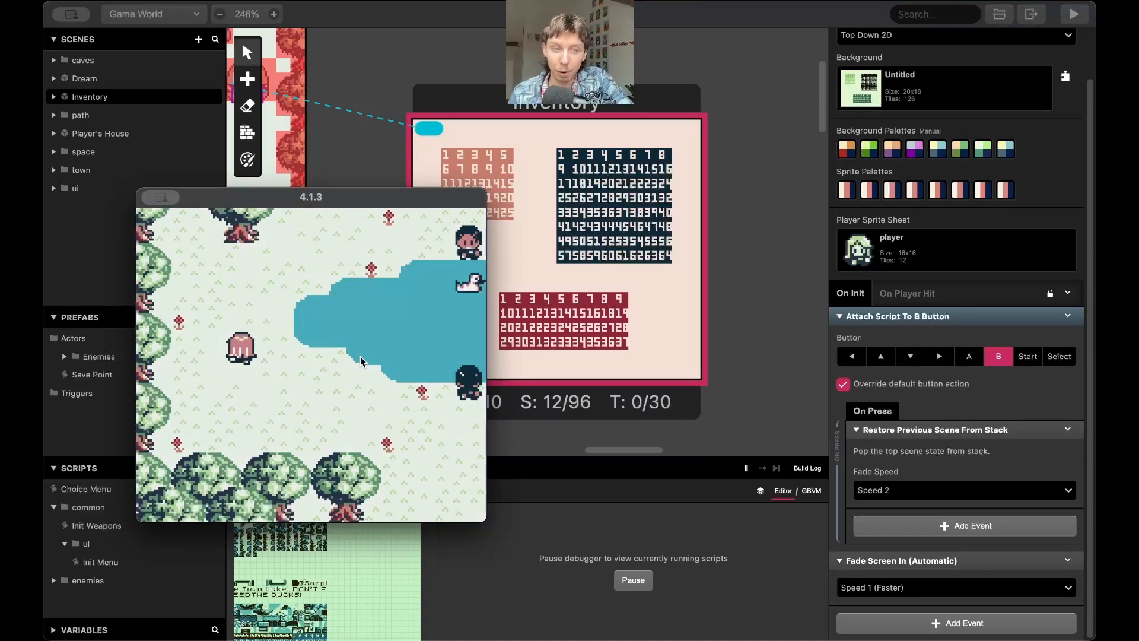
Walk the player north to the house near the cat, and move the game window out of the editor's way.
{"action": "key", "text": "Up"}
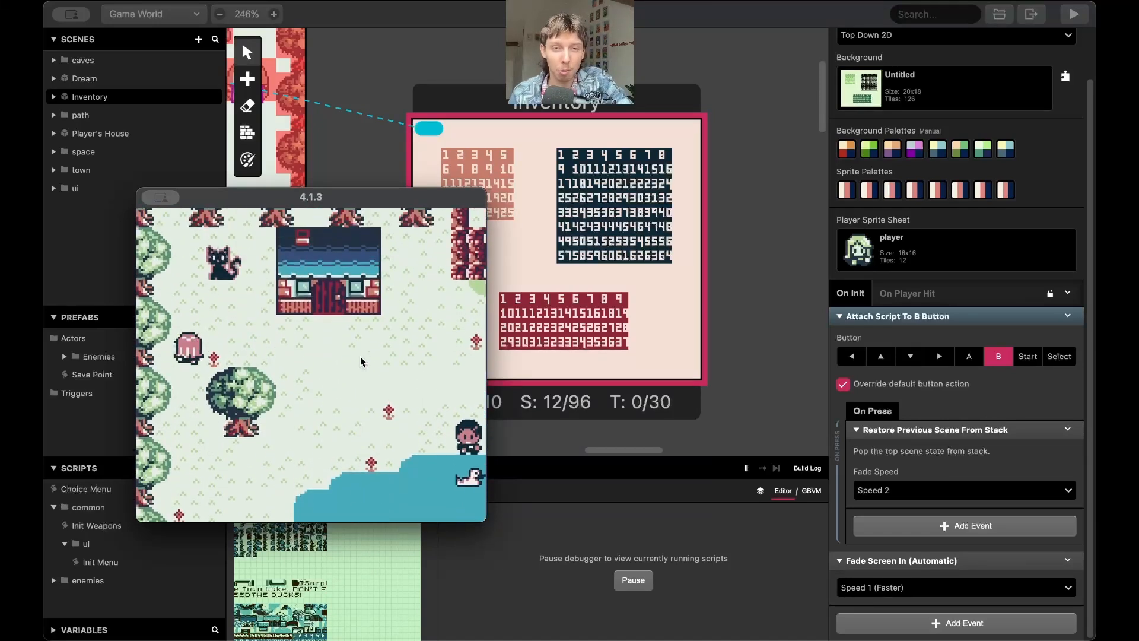
{"action": "key", "text": "Right"}
{"action": "key", "text": "Up"}
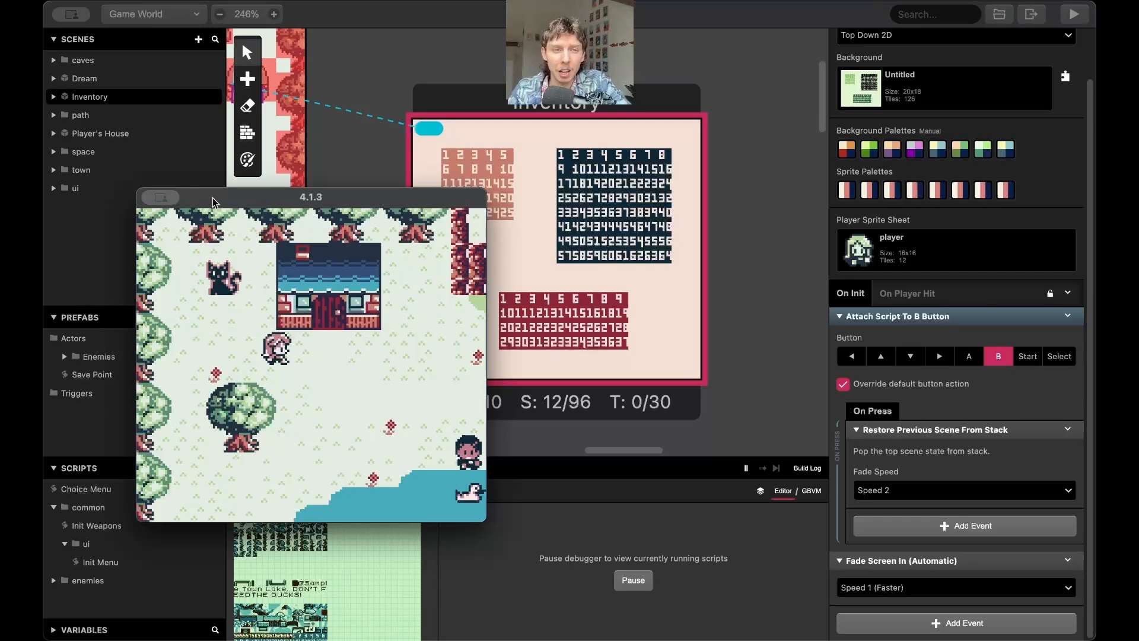
{"action": "left_click_drag", "start_coordinate": [212, 202], "coordinate": [504, 639]}
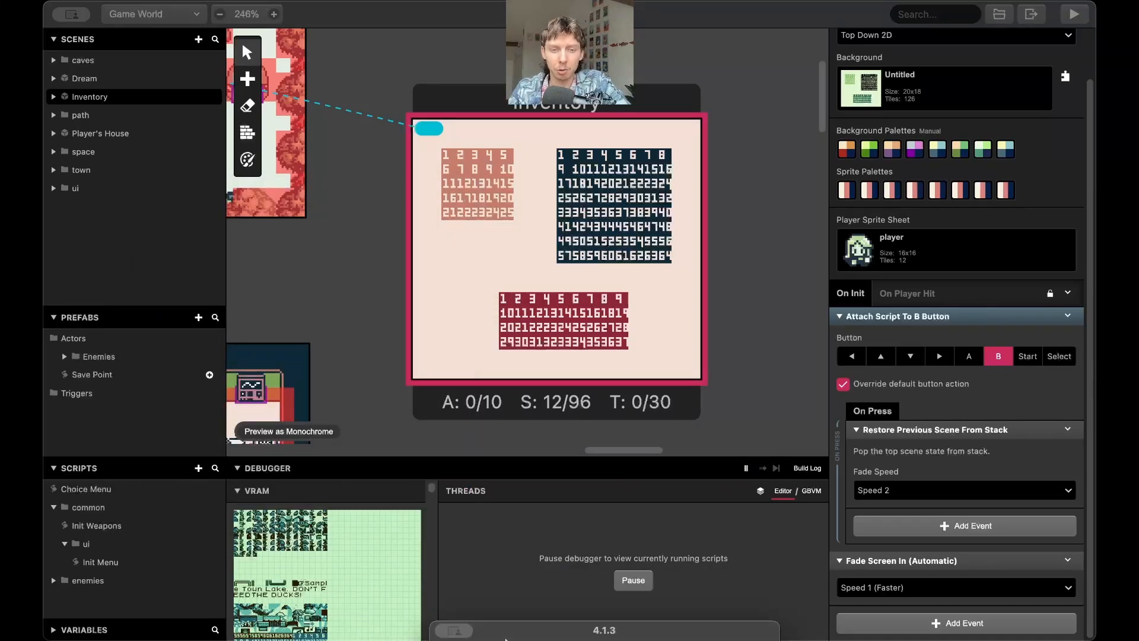
{"action": "left_click", "coordinate": [248, 258]}
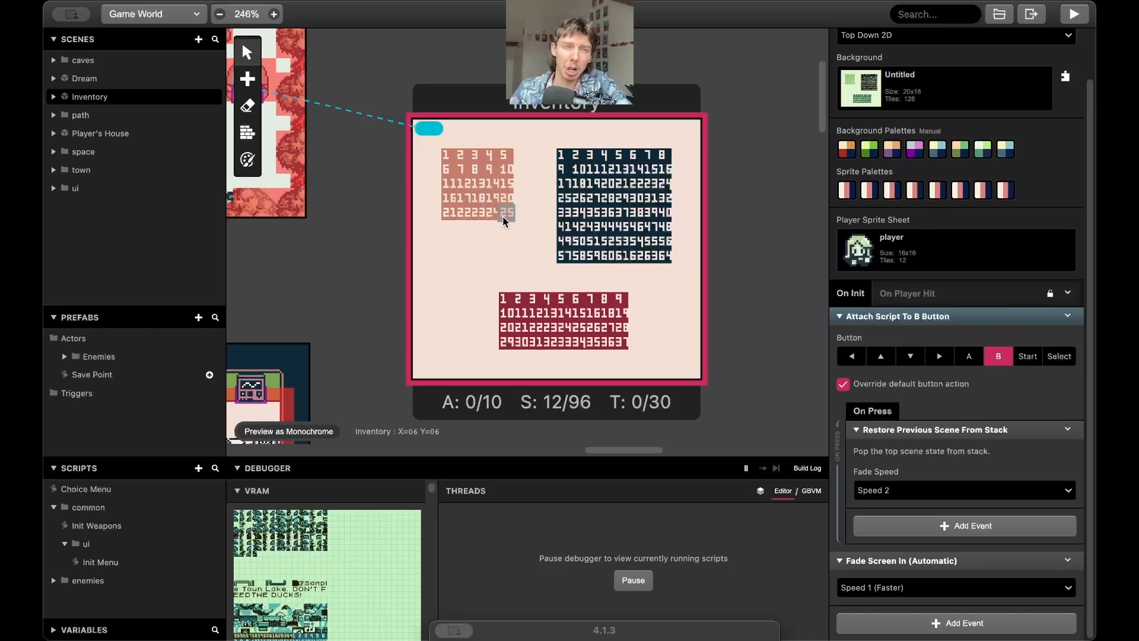
{"action": "scroll", "coordinate": [433, 162], "scroll_direction": "up", "scroll_amount": 2}
{"action": "scroll", "coordinate": [432, 161], "scroll_direction": "down", "scroll_amount": 2}
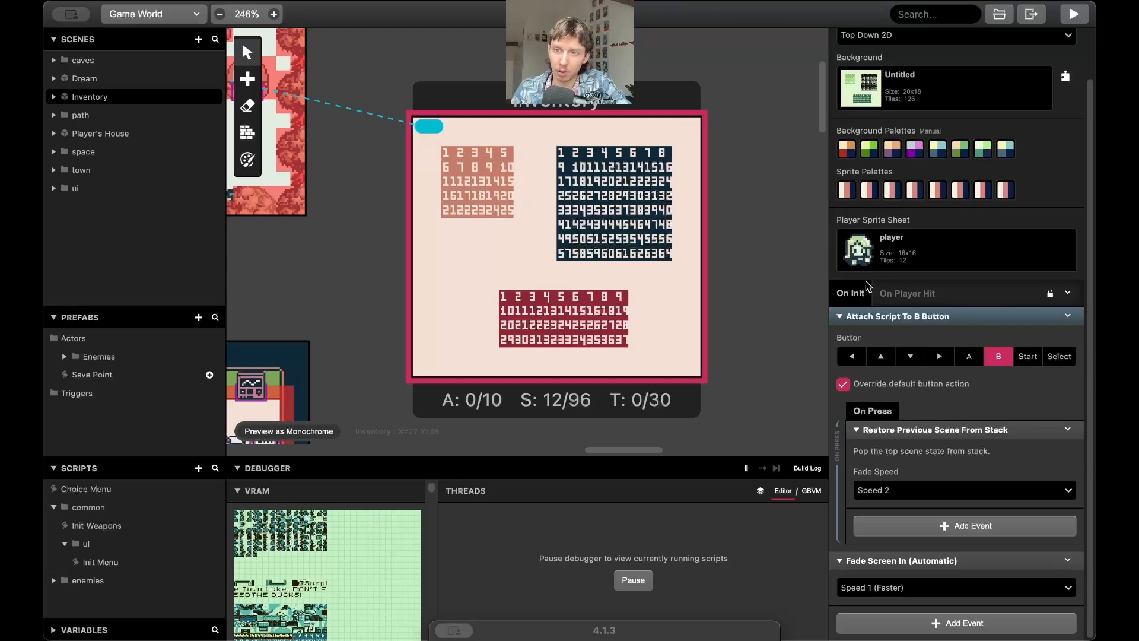
Add a Deactivate Actor event for the Player to the Inventory scene's On Init script, placed above the B button script.
{"action": "left_click", "coordinate": [881, 315]}
{"action": "left_click", "coordinate": [886, 446]}
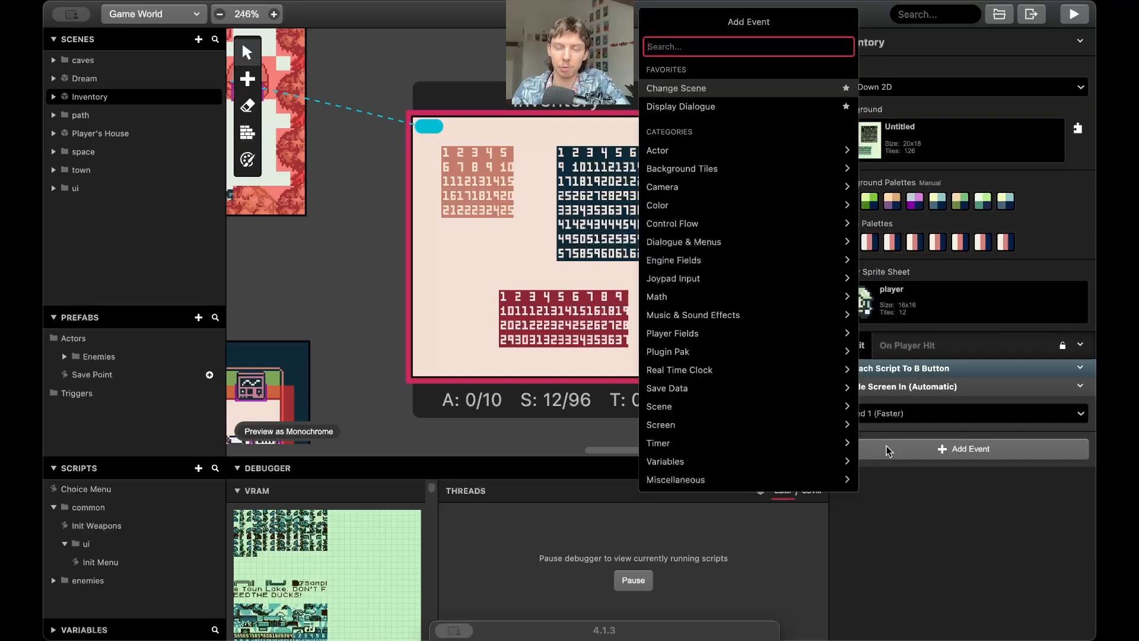
{"action": "left_click", "coordinate": [918, 482]}
{"action": "left_click", "coordinate": [921, 454]}
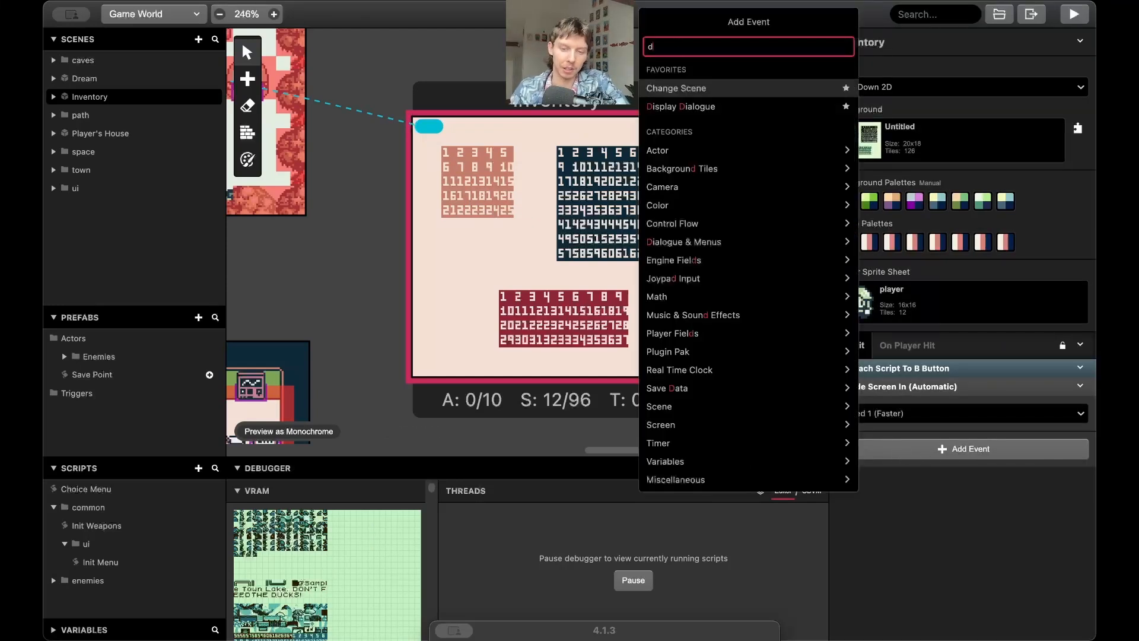
{"action": "type", "text": "disa"}
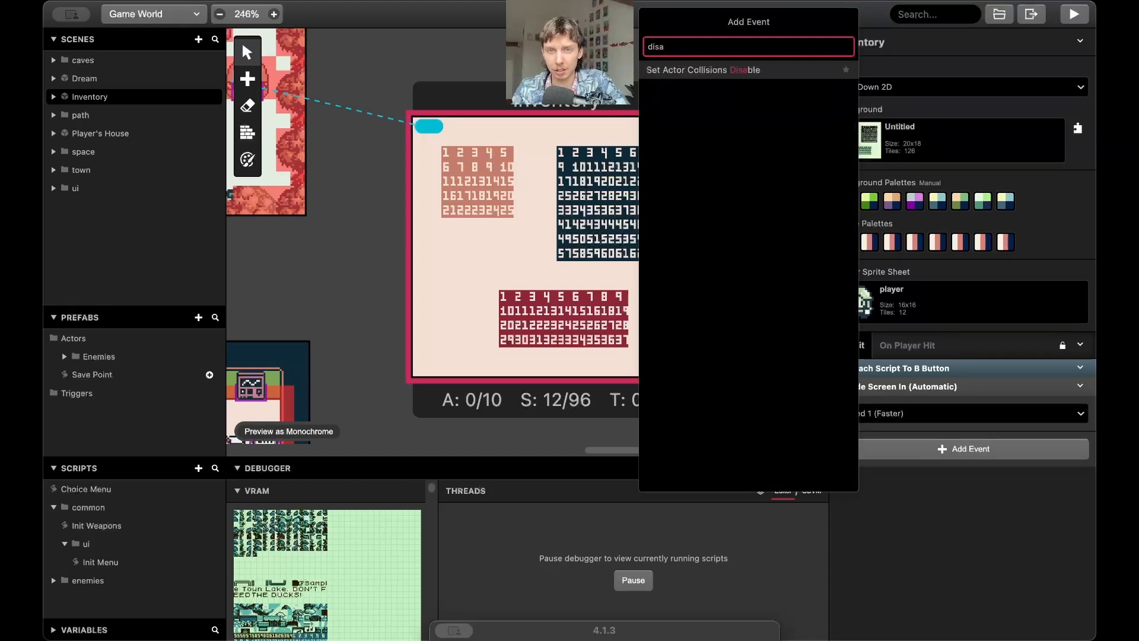
{"action": "key", "text": "BackSpace"}
{"action": "key", "text": "BackSpace"}
{"action": "type", "text": "deac"}
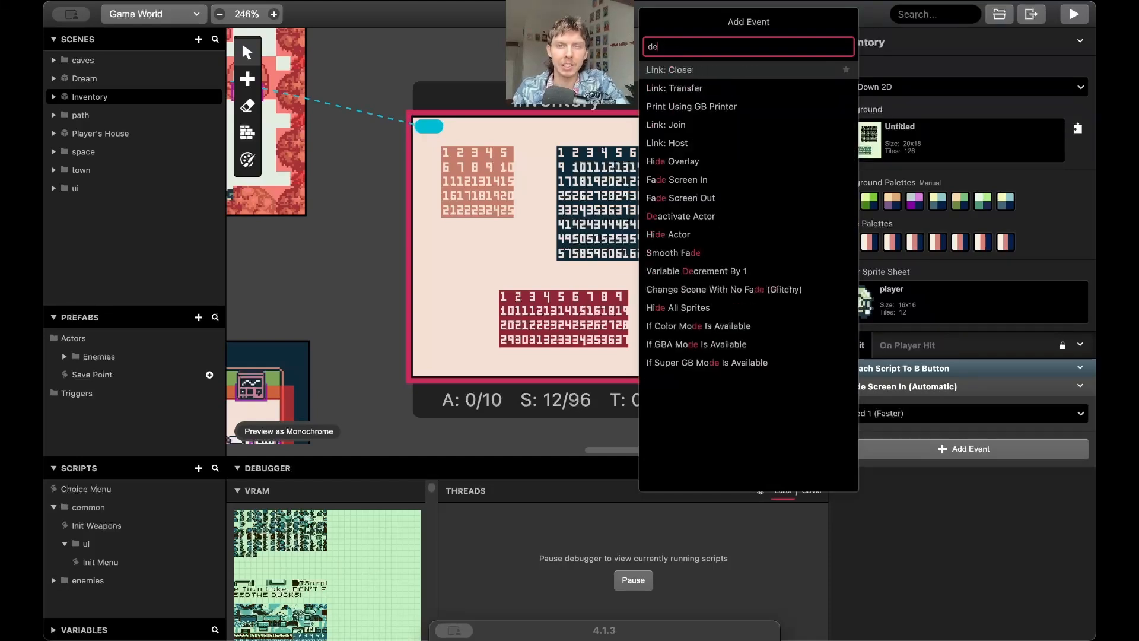
{"action": "key", "text": "Return"}
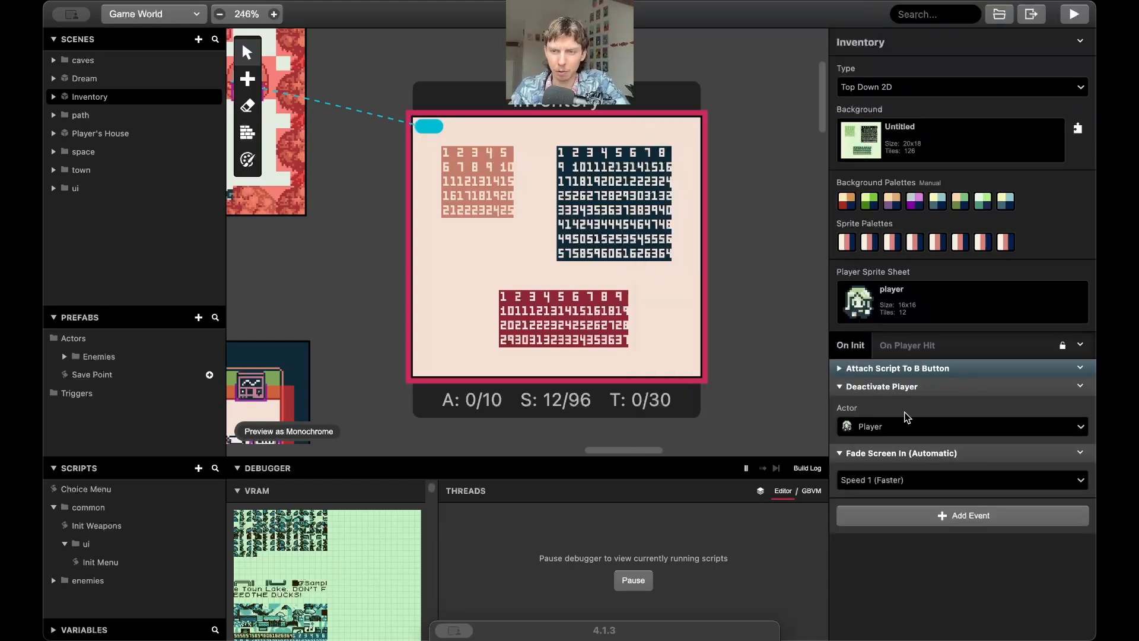
{"action": "left_click_drag", "start_coordinate": [918, 388], "coordinate": [926, 370]}
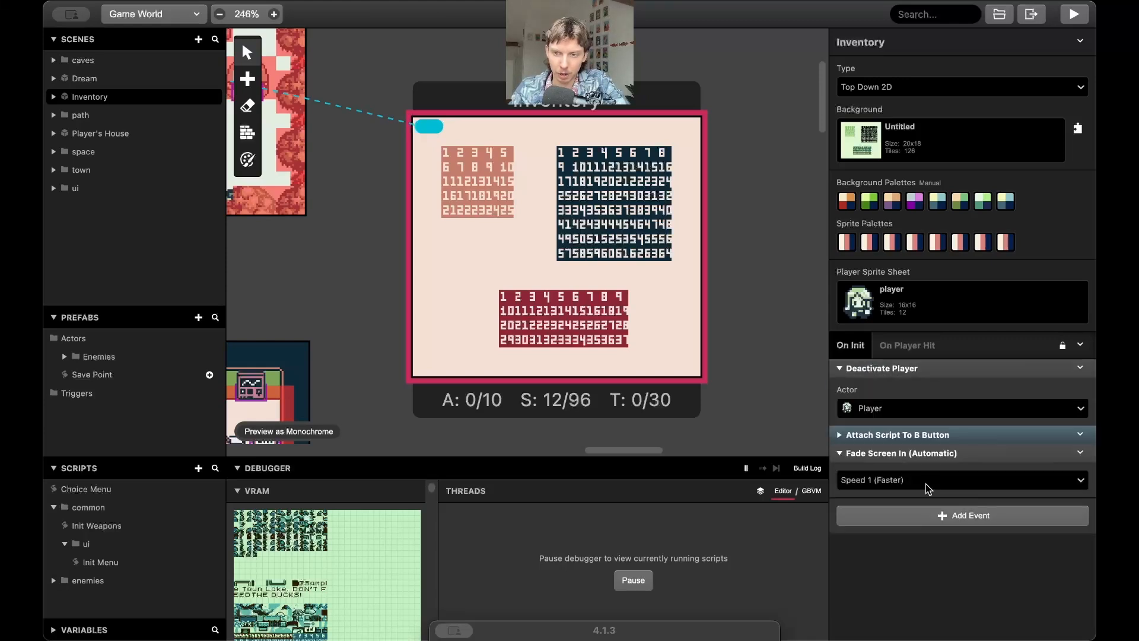
Add an If True event to the Inventory scene's On Init script with InventorySign as its condition, and expand its Else branch.
{"action": "left_click", "coordinate": [915, 513]}
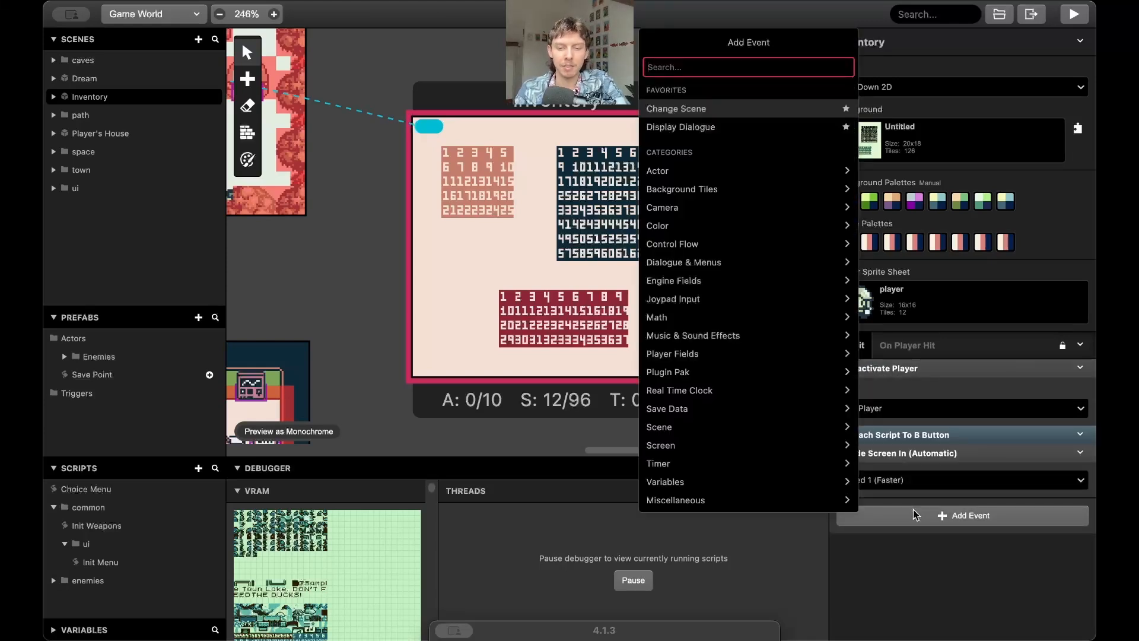
{"action": "type", "text": "if true"}
{"action": "key", "text": "Return"}
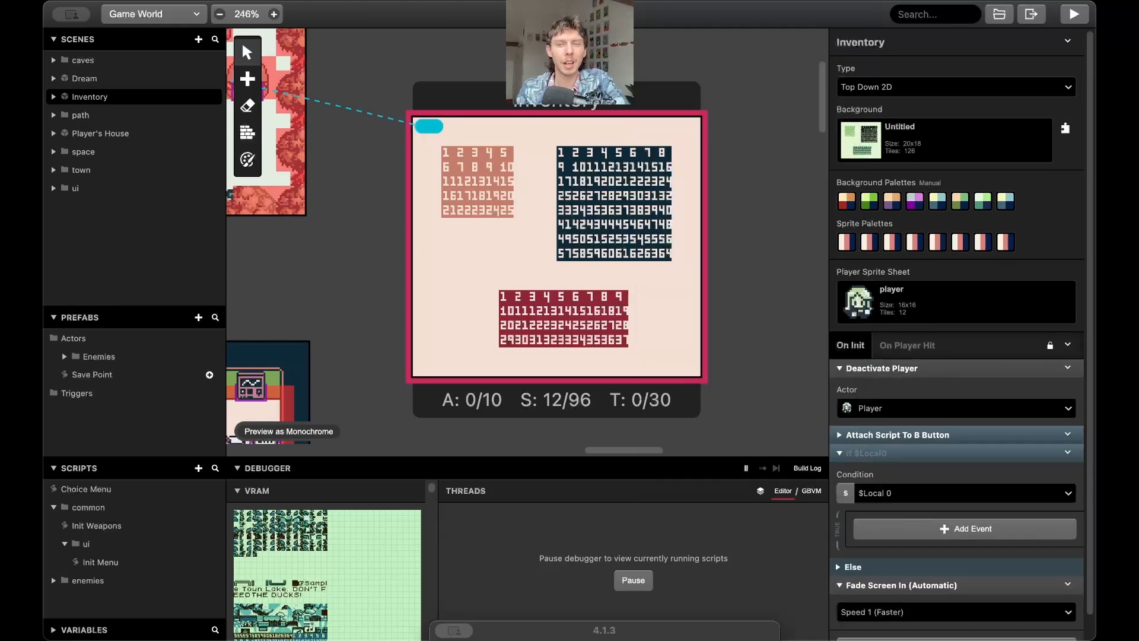
{"action": "left_click", "coordinate": [935, 499]}
{"action": "type", "text": "in"}
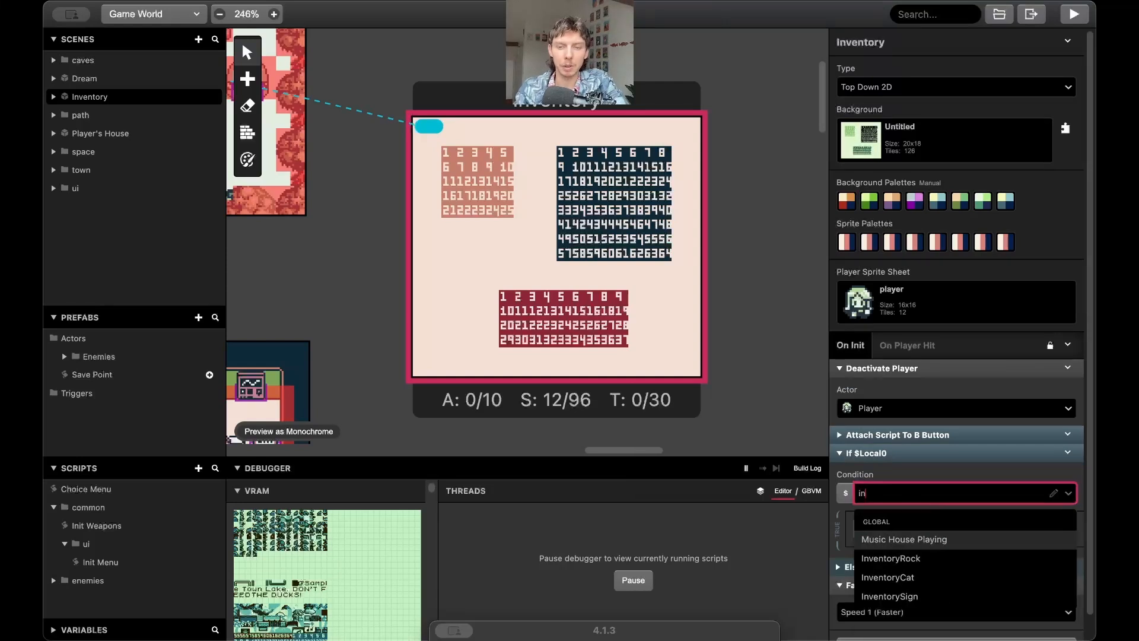
{"action": "left_click", "coordinate": [919, 594]}
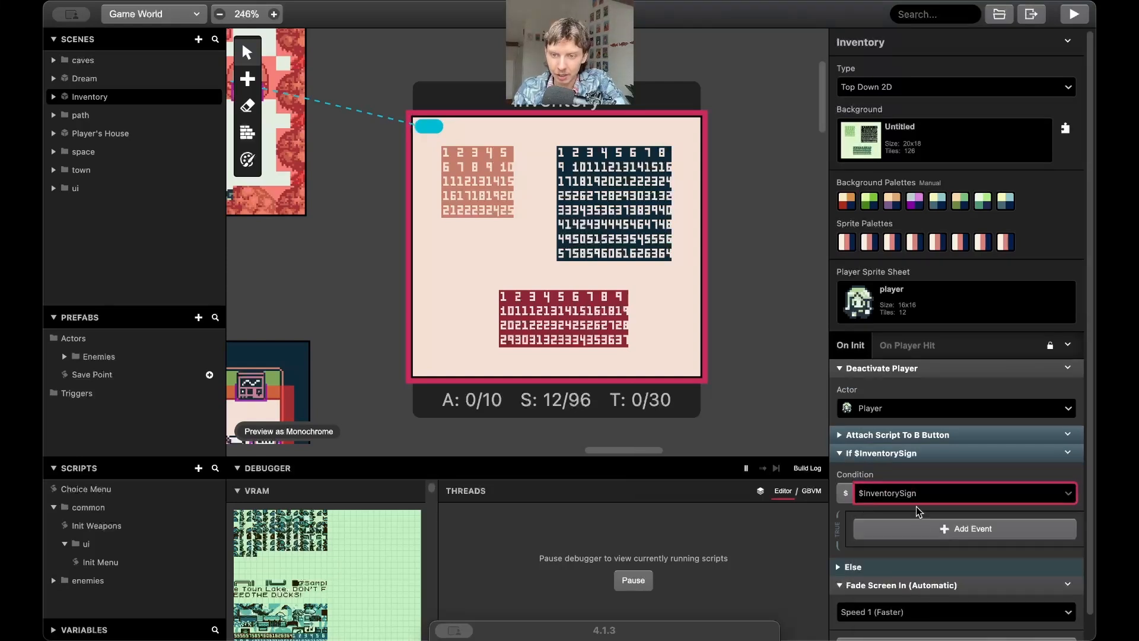
{"action": "scroll", "coordinate": [918, 512], "scroll_direction": "down", "scroll_amount": 1}
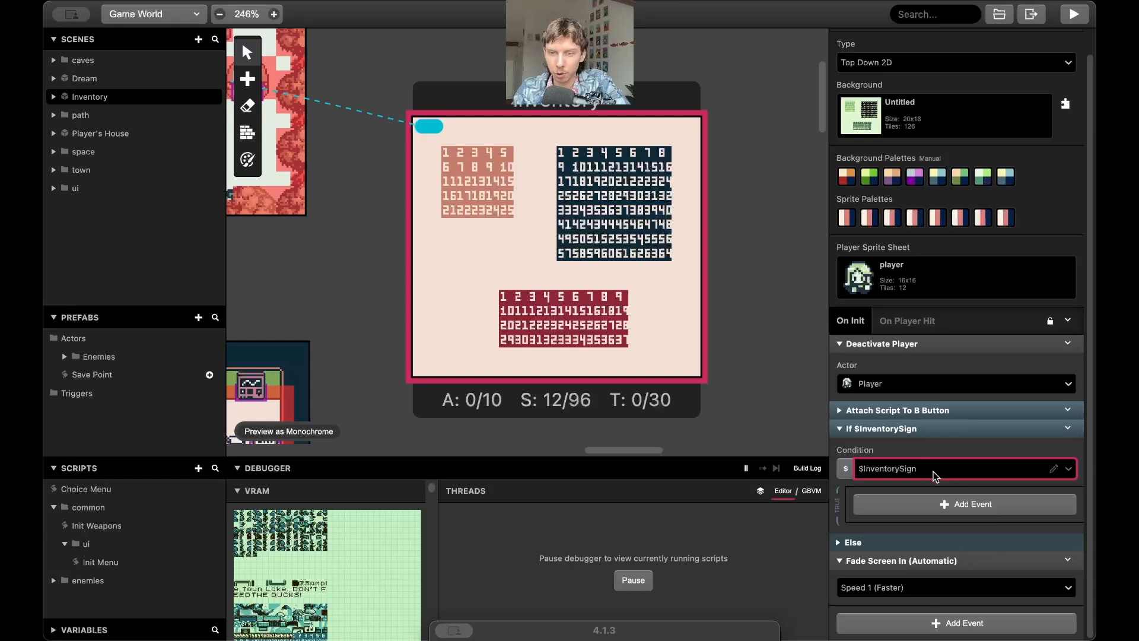
{"action": "left_click", "coordinate": [914, 540]}
{"action": "scroll", "coordinate": [913, 538], "scroll_direction": "down", "scroll_amount": 2}
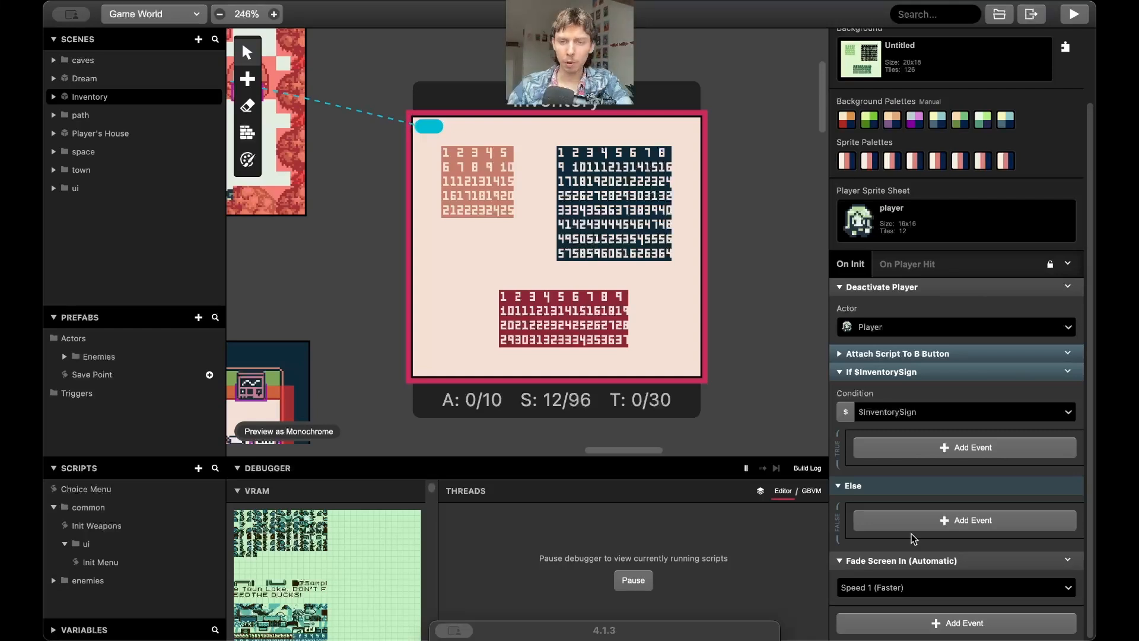
Add a Replace Tile At Position event to the true branch of the InventorySign condition.
{"action": "left_click", "coordinate": [920, 455]}
{"action": "type", "text": "repla"}
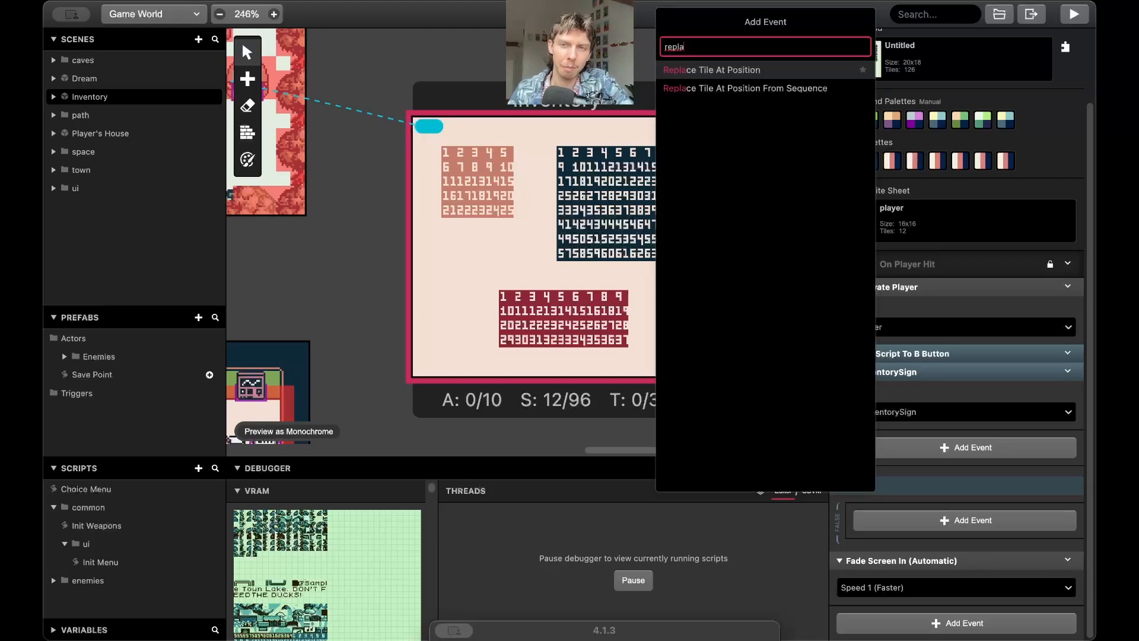
{"action": "key", "text": "Return"}
{"action": "scroll", "coordinate": [894, 437], "scroll_direction": "down", "scroll_amount": 3}
Look through the Background Tiles, Miscellaneous, Dialogue & Menus and Scene event categories to find where the tile replacement events are listed.
{"action": "left_click", "coordinate": [920, 450]}
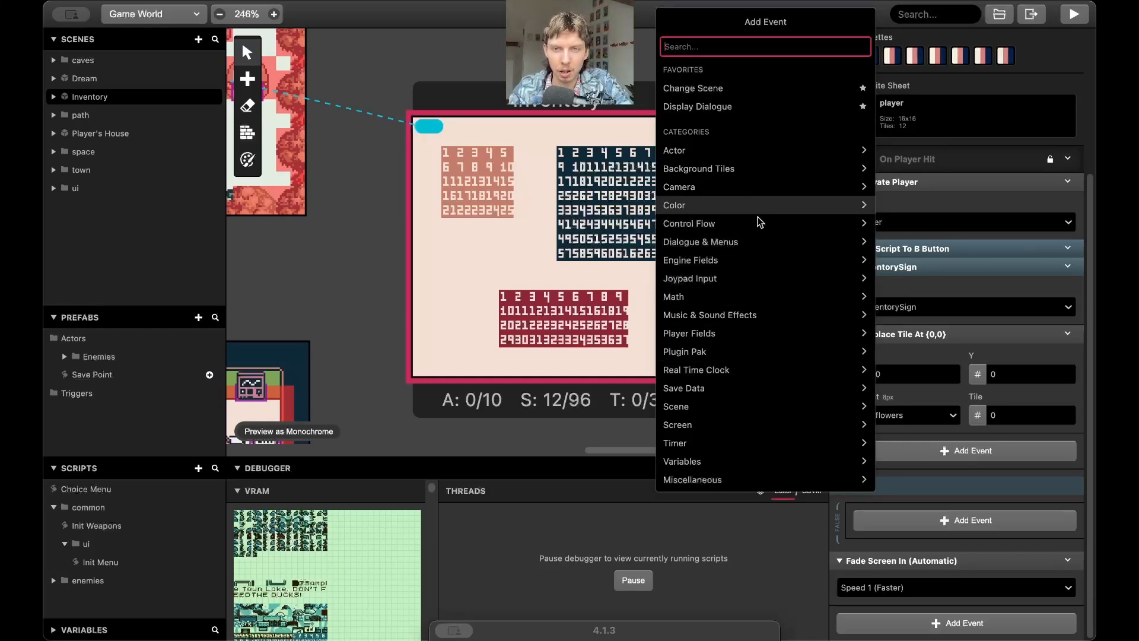
{"action": "left_click", "coordinate": [770, 171]}
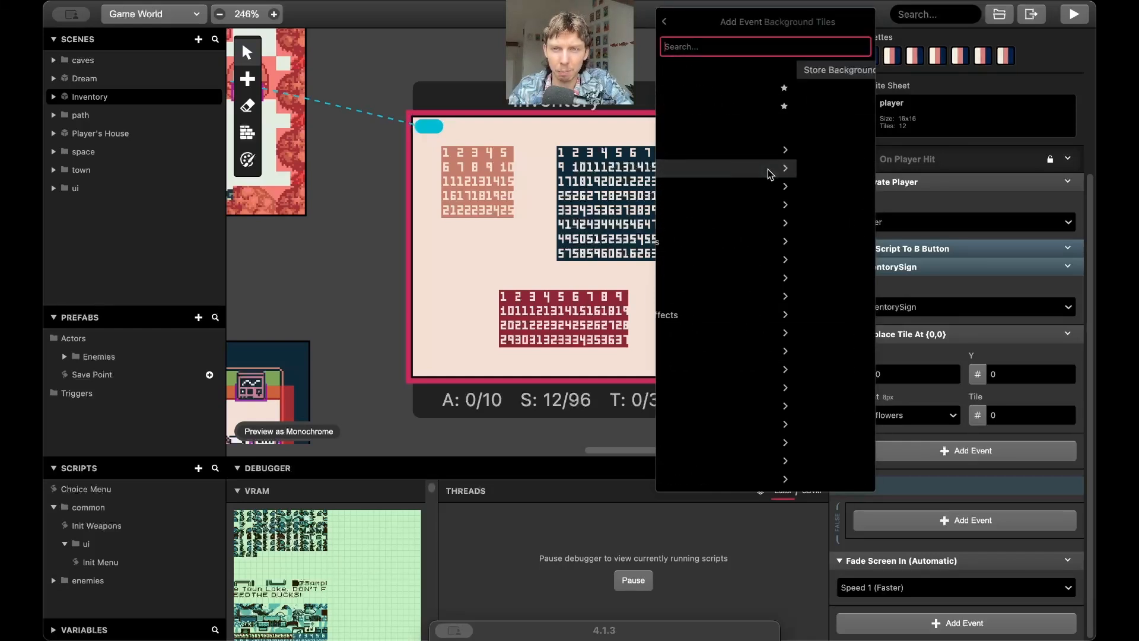
{"action": "left_click", "coordinate": [666, 22]}
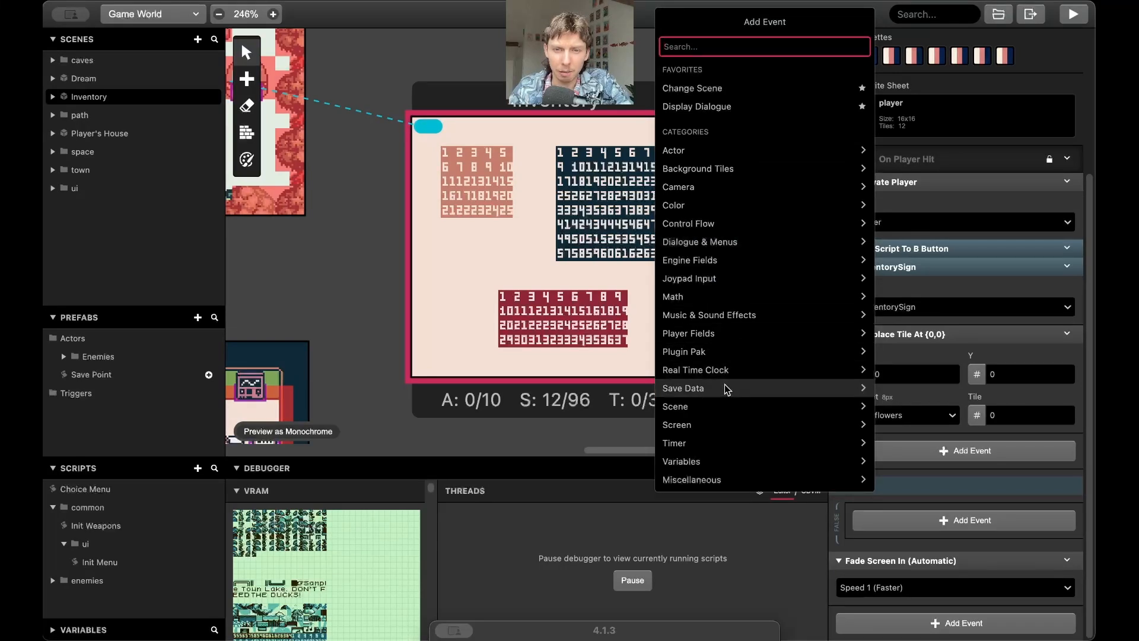
{"action": "left_click", "coordinate": [722, 478]}
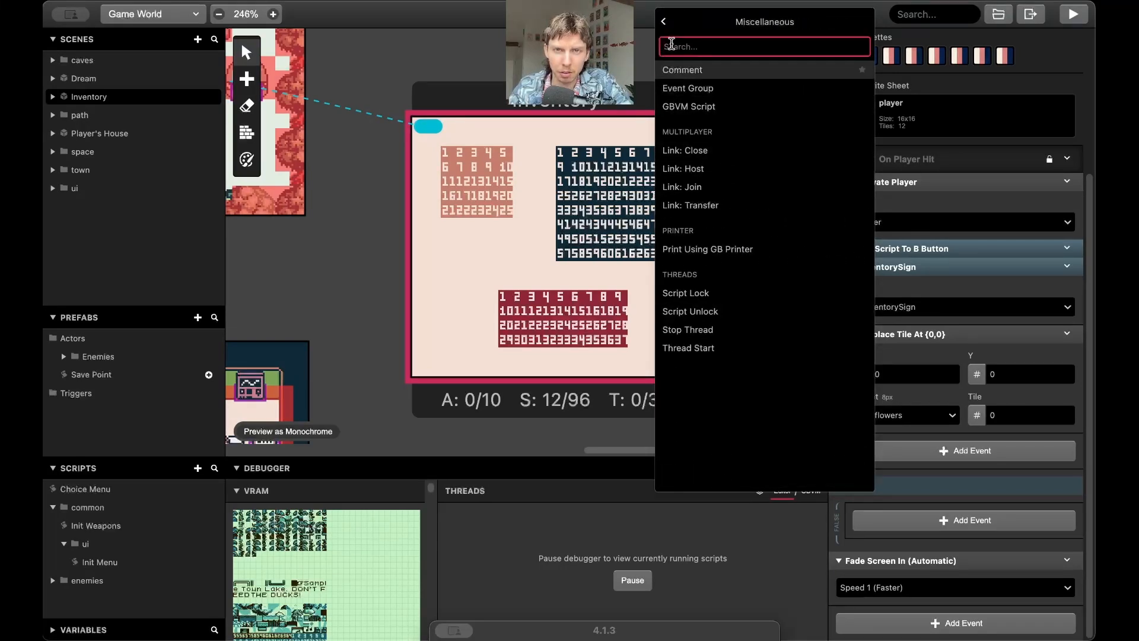
{"action": "left_click", "coordinate": [663, 22]}
{"action": "type", "text": "repl"}
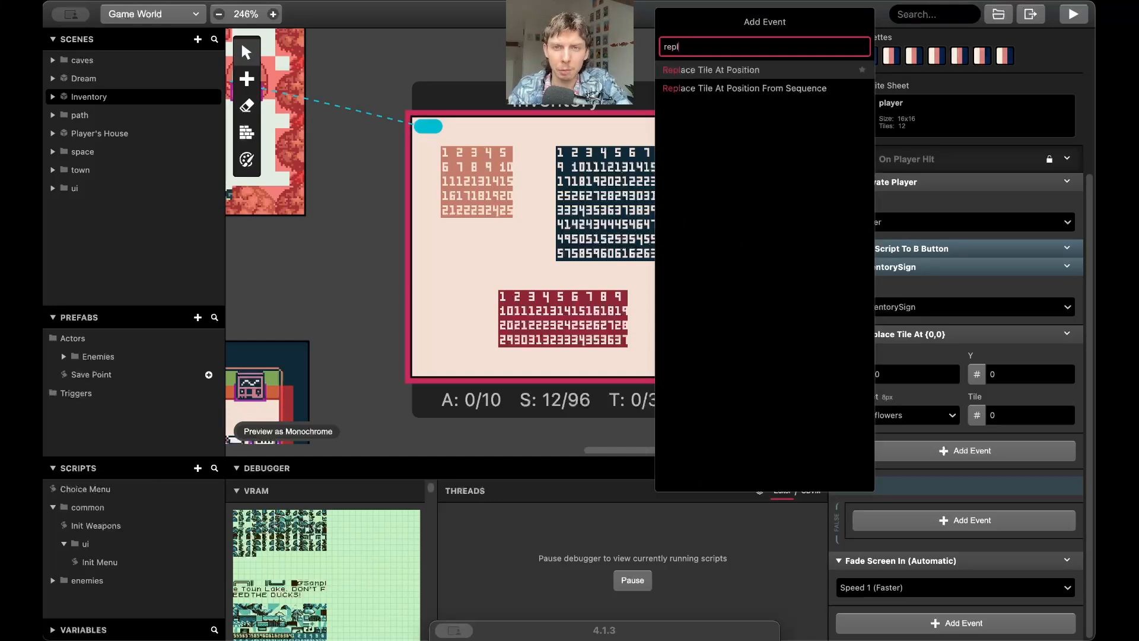
{"action": "key", "text": "BackSpace"}
{"action": "key", "text": "BackSpace"}
{"action": "key", "text": "BackSpace"}
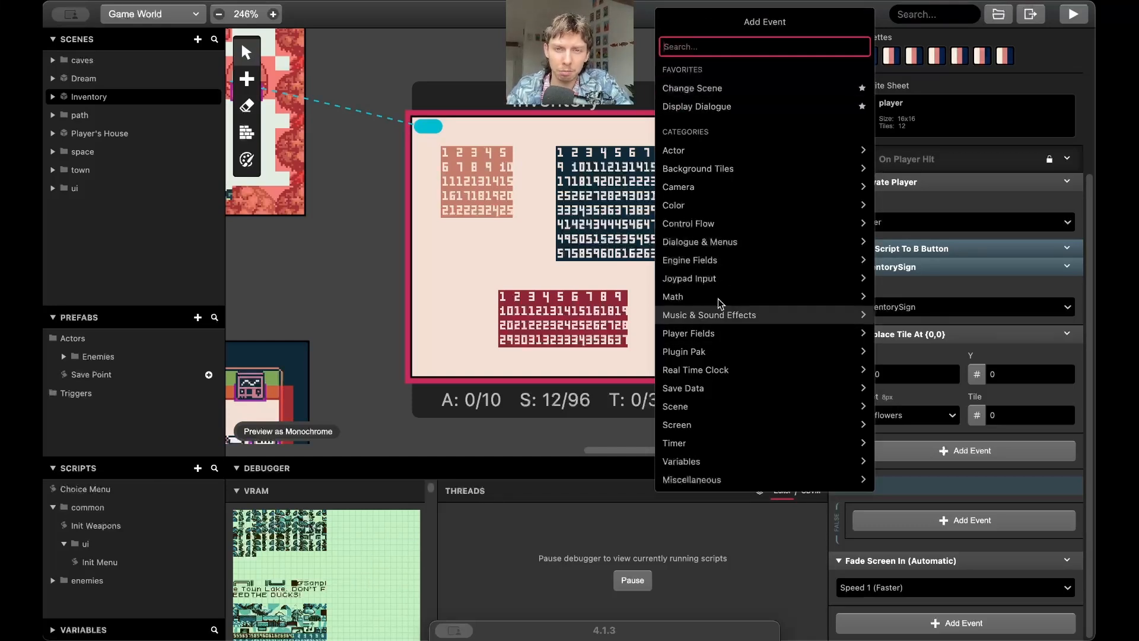
{"action": "left_click", "coordinate": [734, 241]}
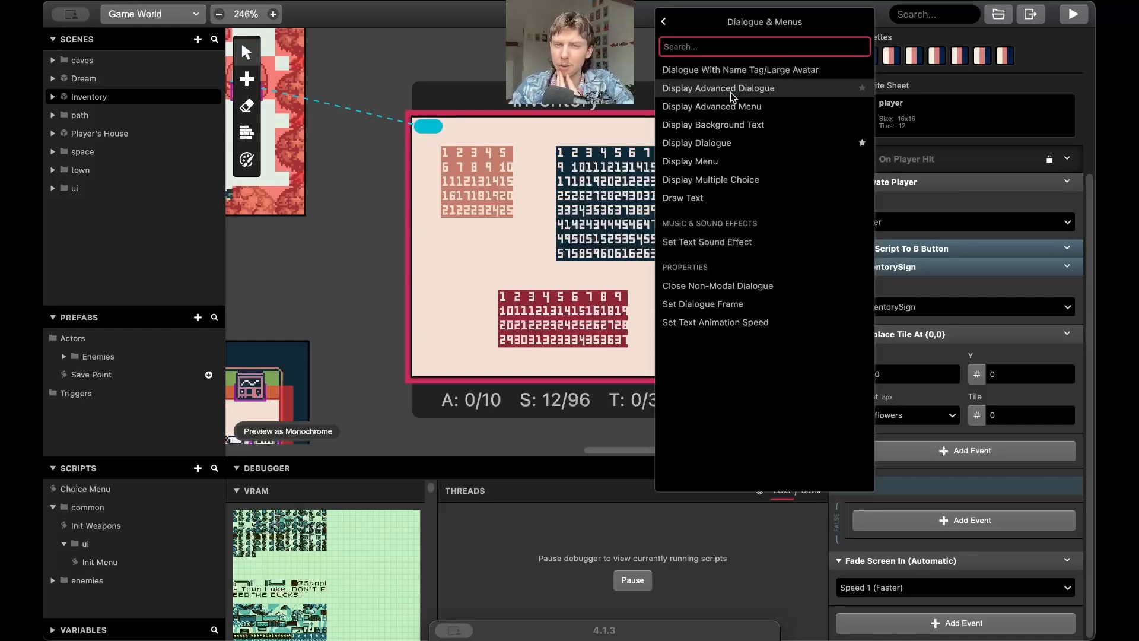
{"action": "left_click", "coordinate": [664, 21]}
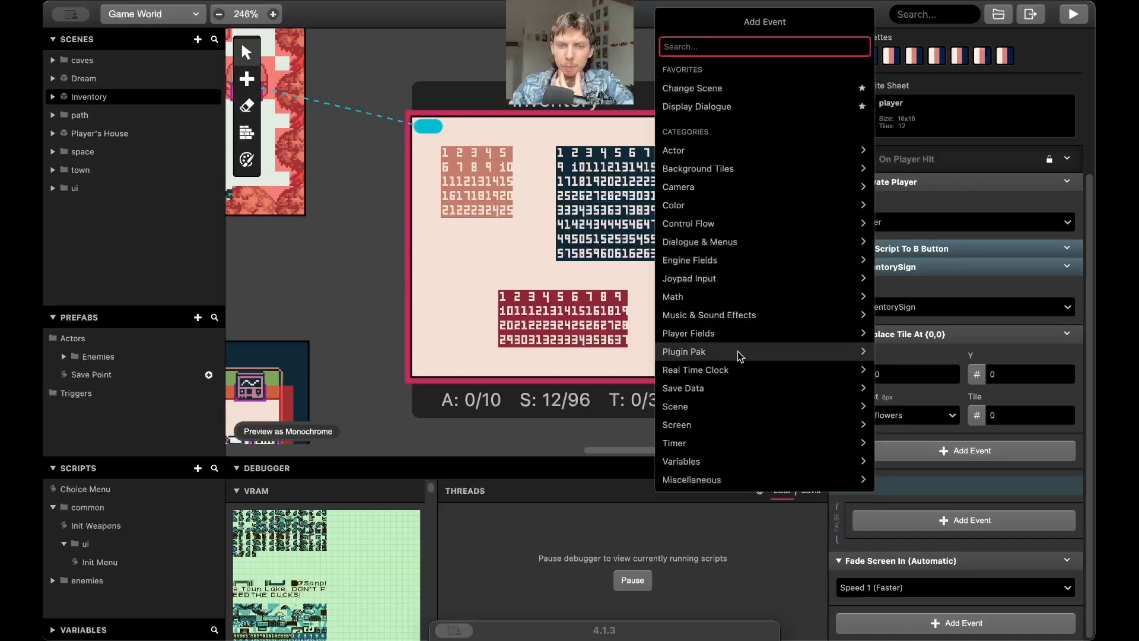
{"action": "left_click", "coordinate": [735, 408]}
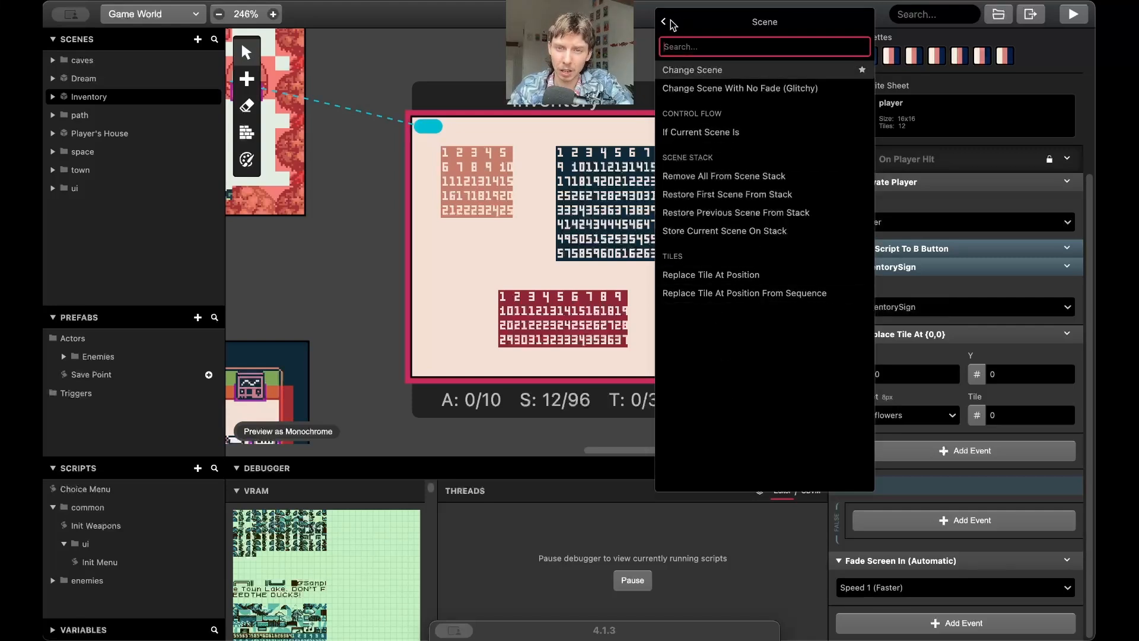
{"action": "left_click", "coordinate": [779, 276]}
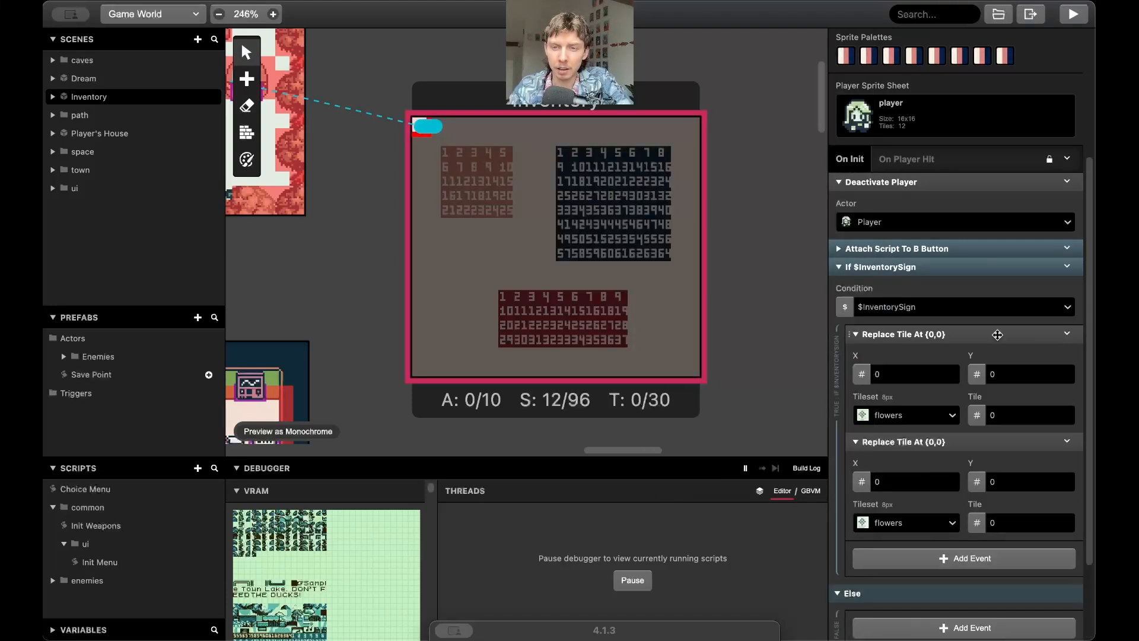
{"action": "left_click", "coordinate": [1067, 441]}
{"action": "left_click", "coordinate": [1015, 575]}
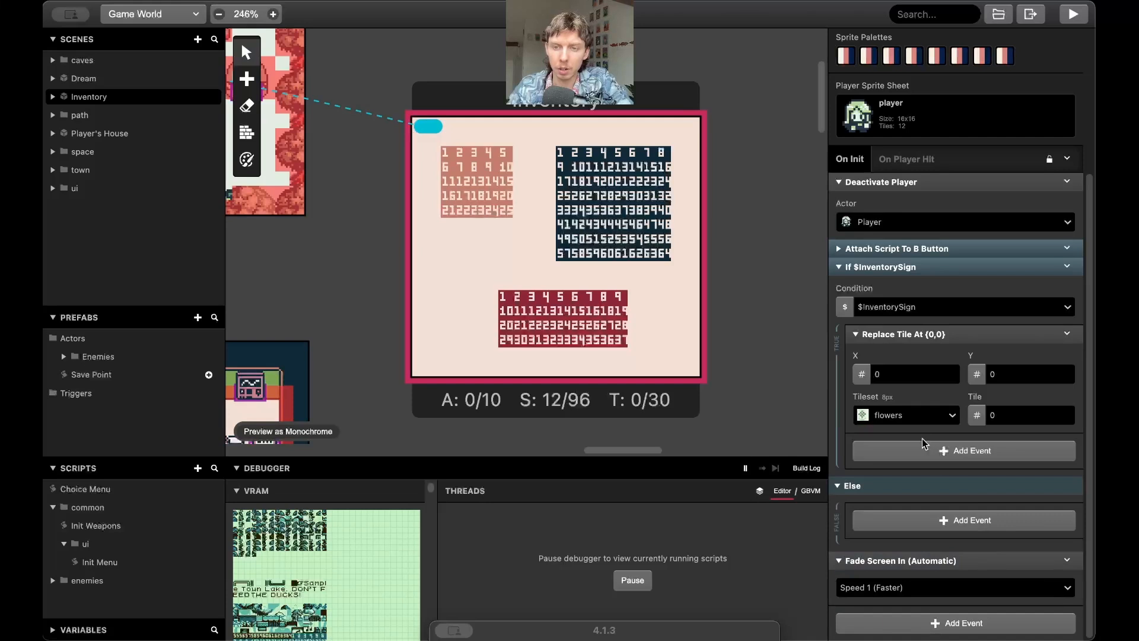
Set the X position of the Replace Tile event in the InventorySign true branch to 2.
{"action": "left_click", "coordinate": [908, 415]}
{"action": "left_click", "coordinate": [908, 416]}
{"action": "left_click", "coordinate": [904, 379]}
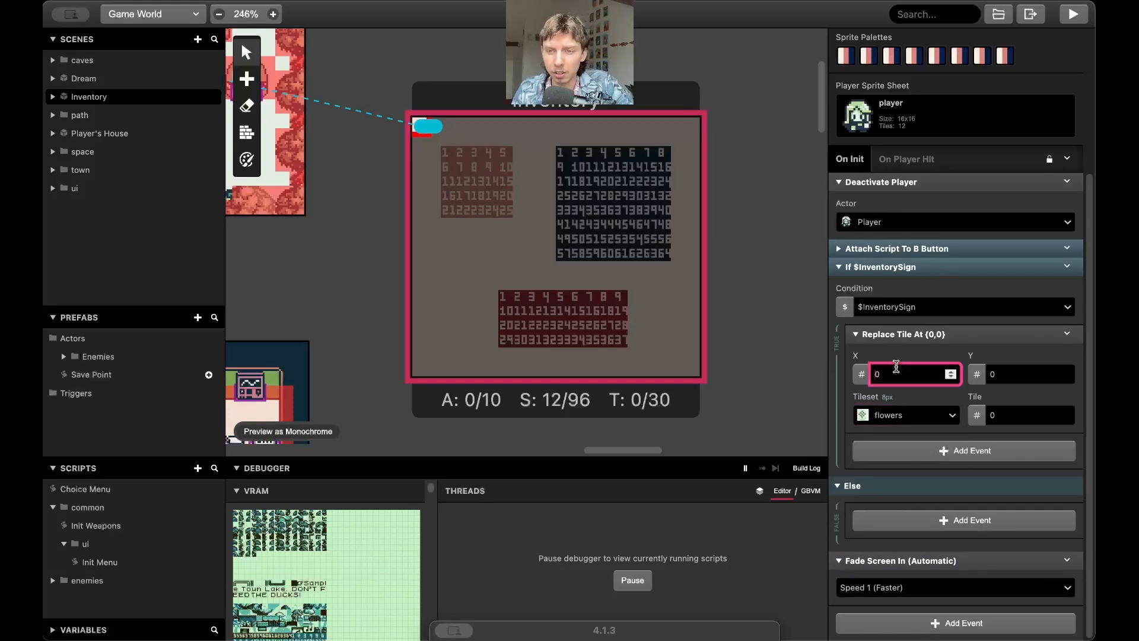
{"action": "left_click", "coordinate": [951, 372]}
{"action": "left_click", "coordinate": [951, 372]}
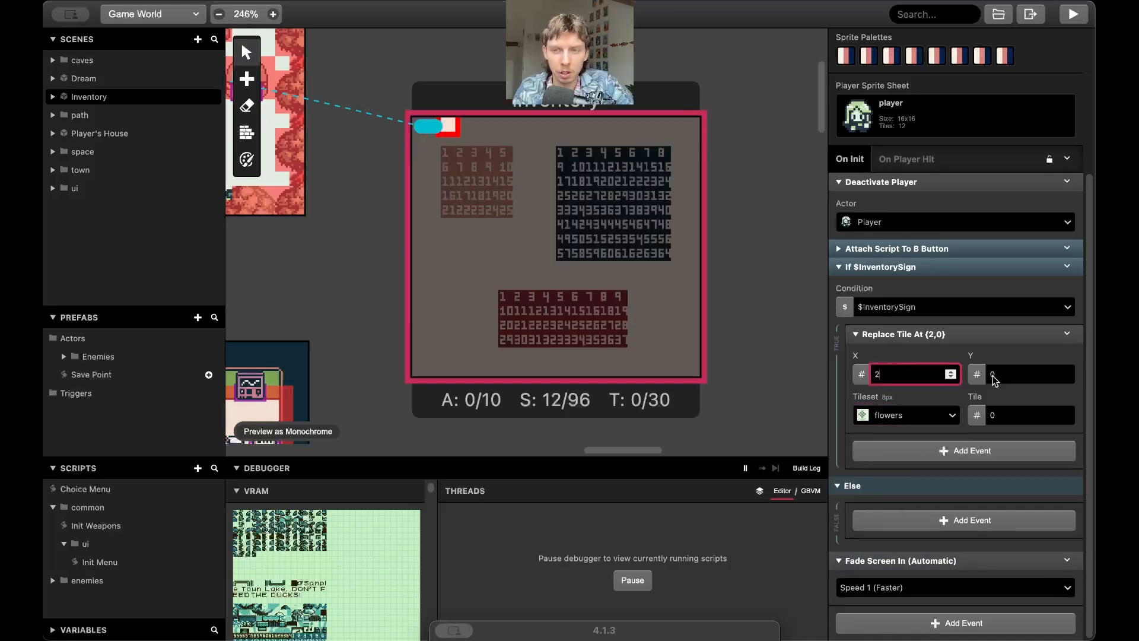
Set the Replace Tile event's position to X 6, Y 12 and check which tilesets are available for it.
{"action": "double_click", "coordinate": [1066, 373]}
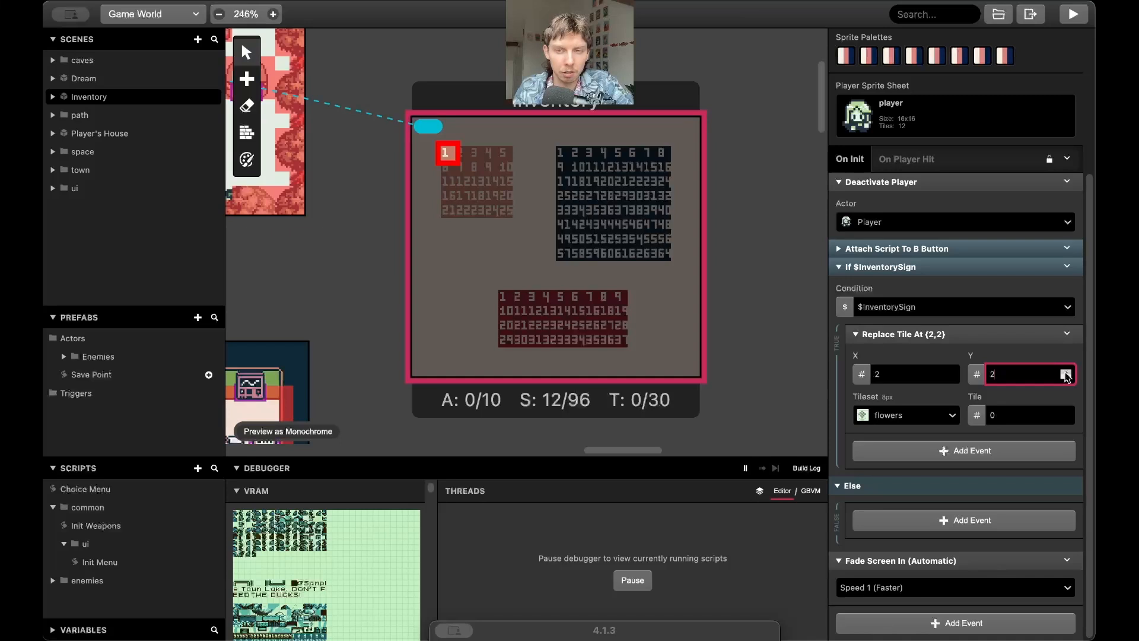
{"action": "left_click", "coordinate": [1064, 373]}
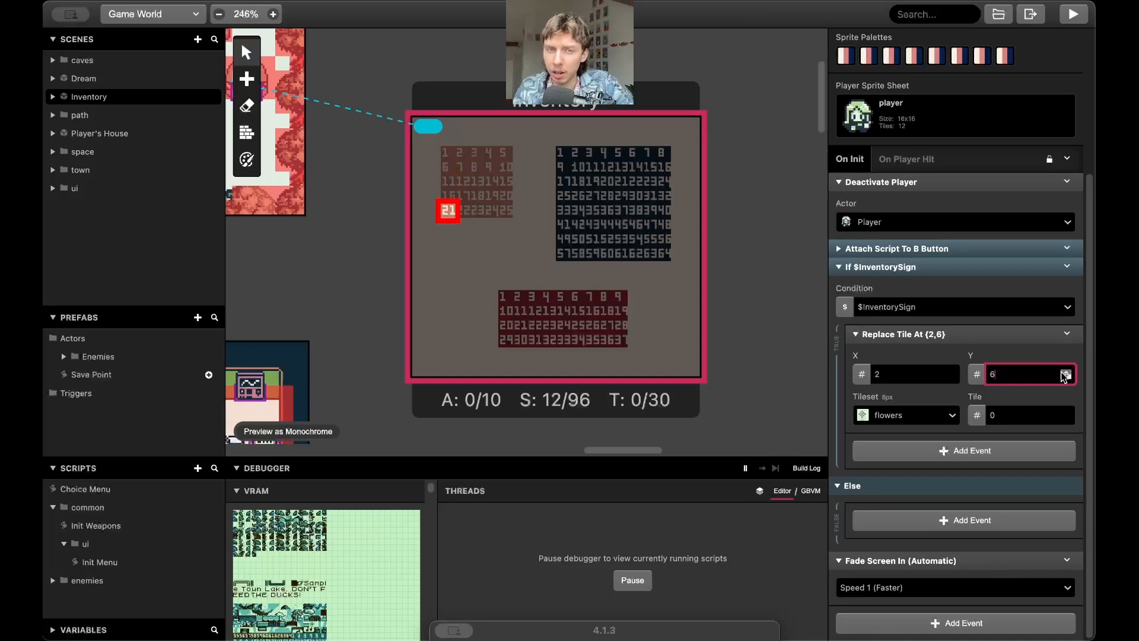
{"action": "left_click", "coordinate": [1064, 373]}
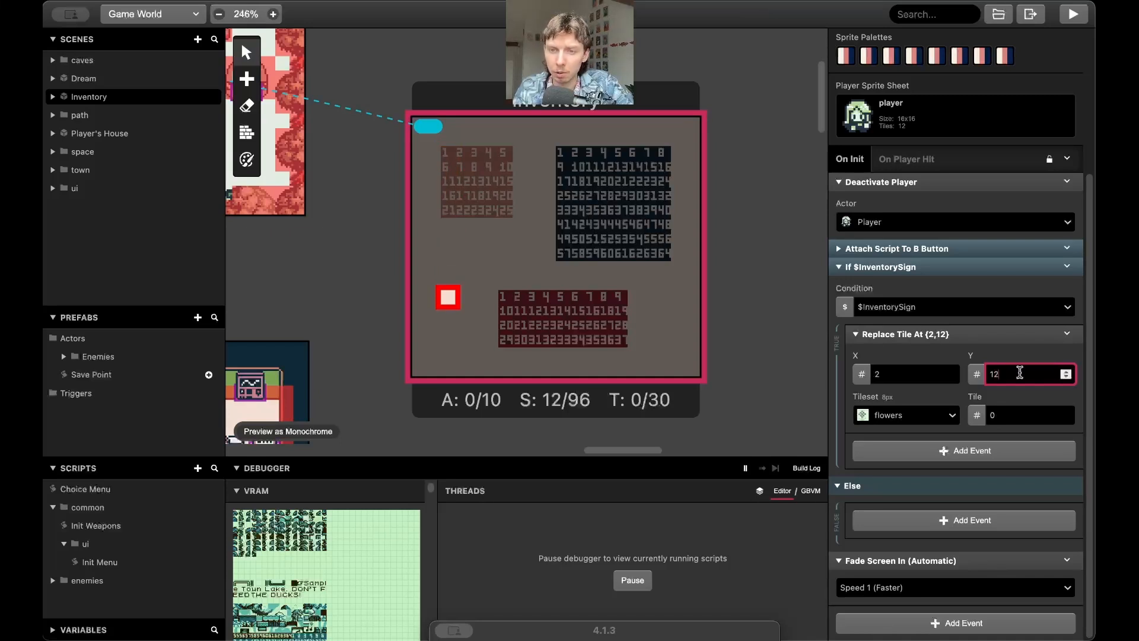
{"action": "left_click", "coordinate": [952, 372]}
{"action": "left_click", "coordinate": [951, 372]}
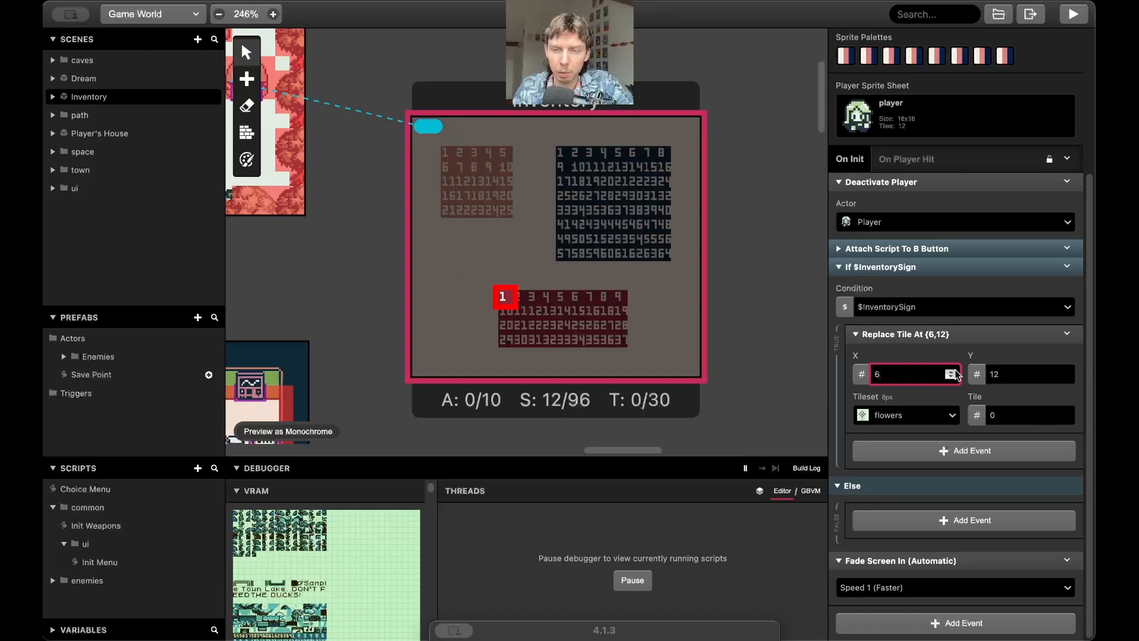
{"action": "left_click", "coordinate": [951, 415]}
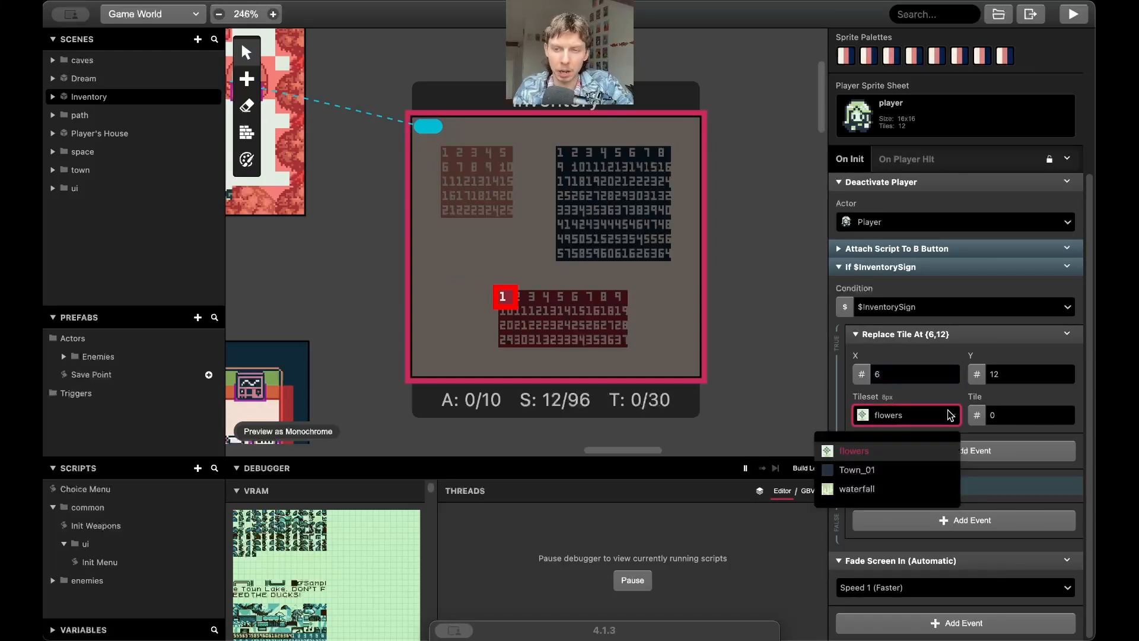
{"action": "left_click", "coordinate": [951, 414]}
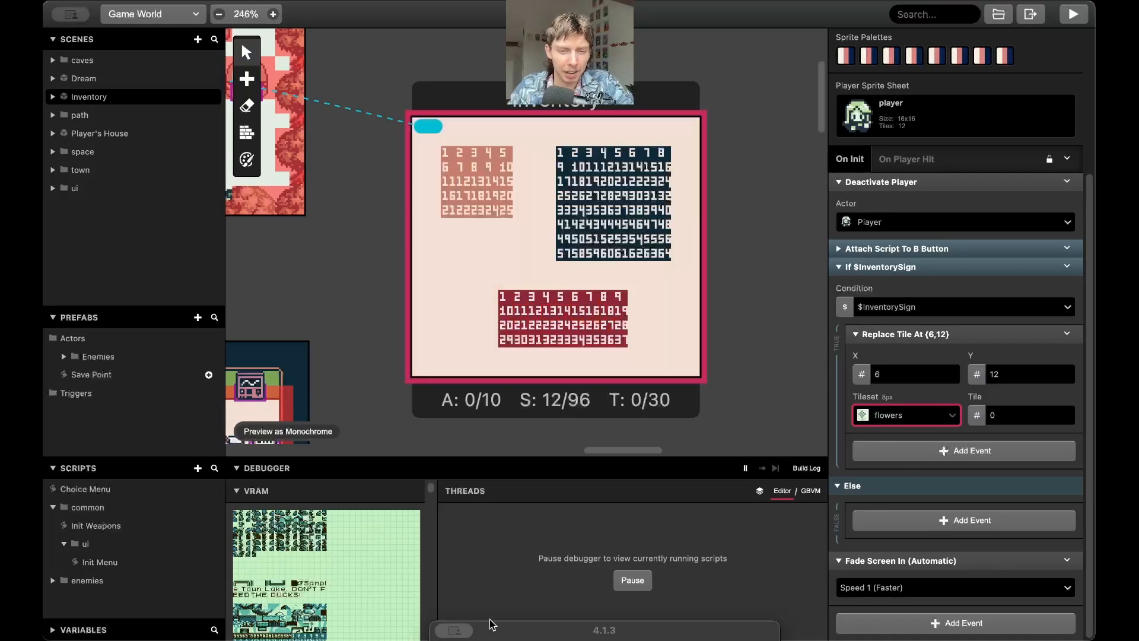
Switch to GIMP, hide the layer holding the tile numbers and show the cat.png layer.
{"action": "left_click", "coordinate": [463, 623]}
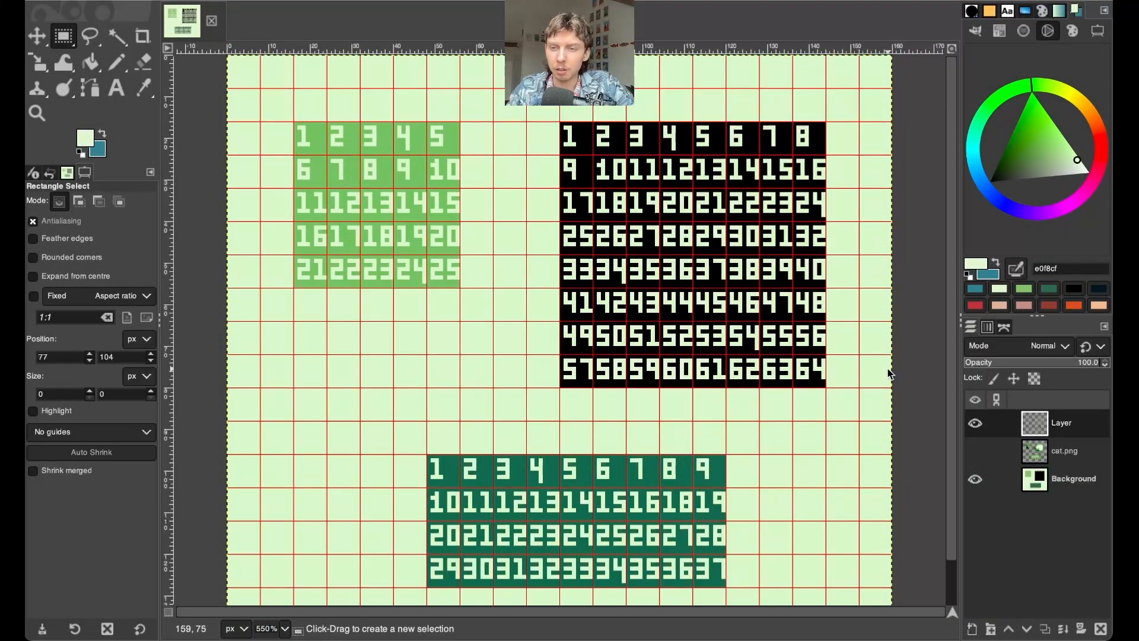
{"action": "left_click", "coordinate": [975, 423]}
{"action": "left_click", "coordinate": [975, 451]}
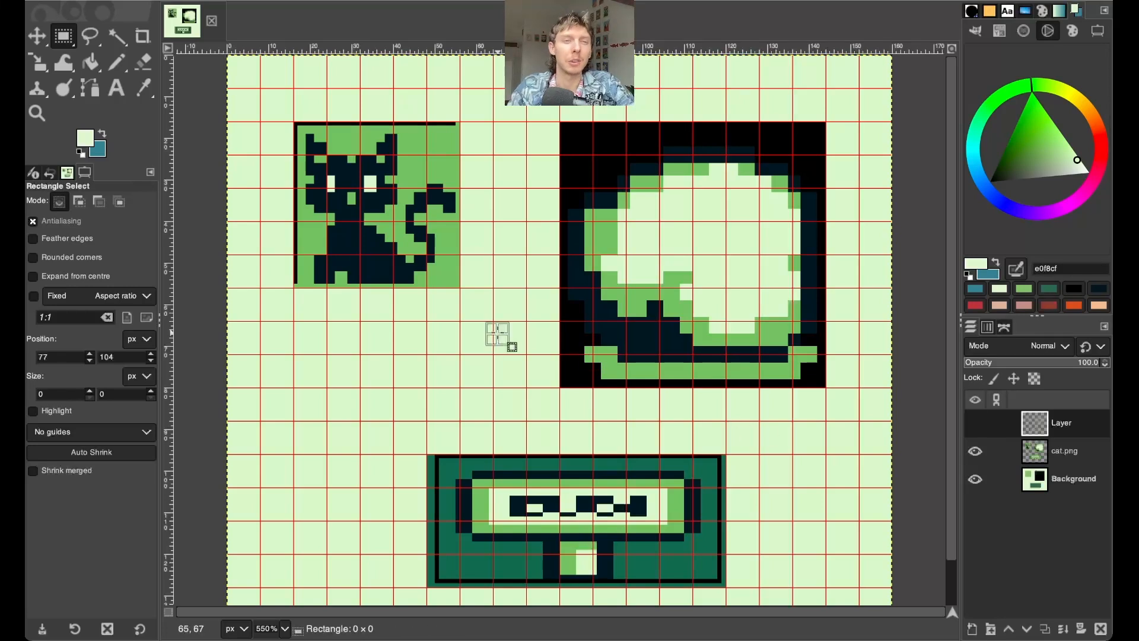
Duplicate the layered inventory image as a working copy and show the grid on it.
{"action": "key", "text": "ctrl+d"}
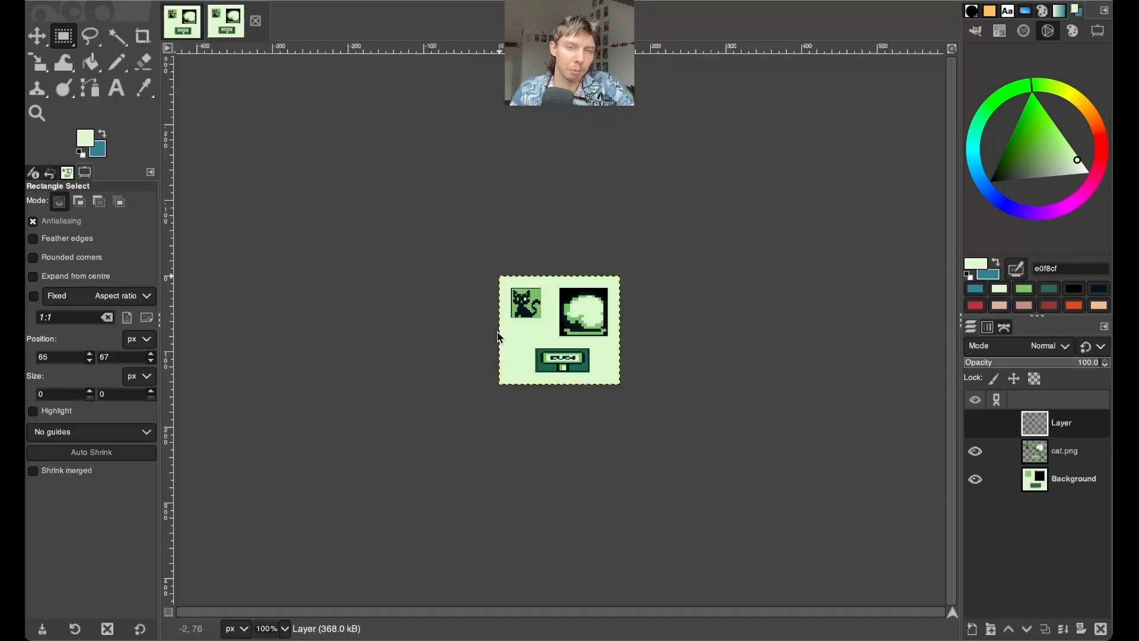
{"action": "scroll", "coordinate": [497, 337], "scroll_direction": "up", "scroll_amount": 2, "text": "ctrl"}
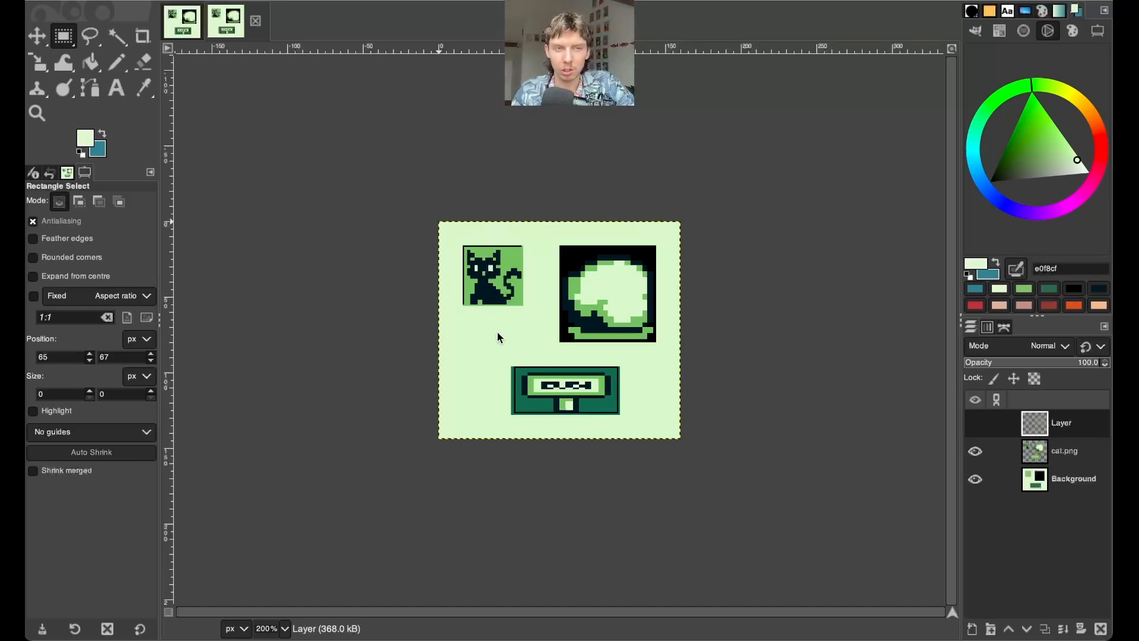
{"action": "scroll", "coordinate": [497, 336], "scroll_direction": "up", "scroll_amount": 1, "text": "ctrl"}
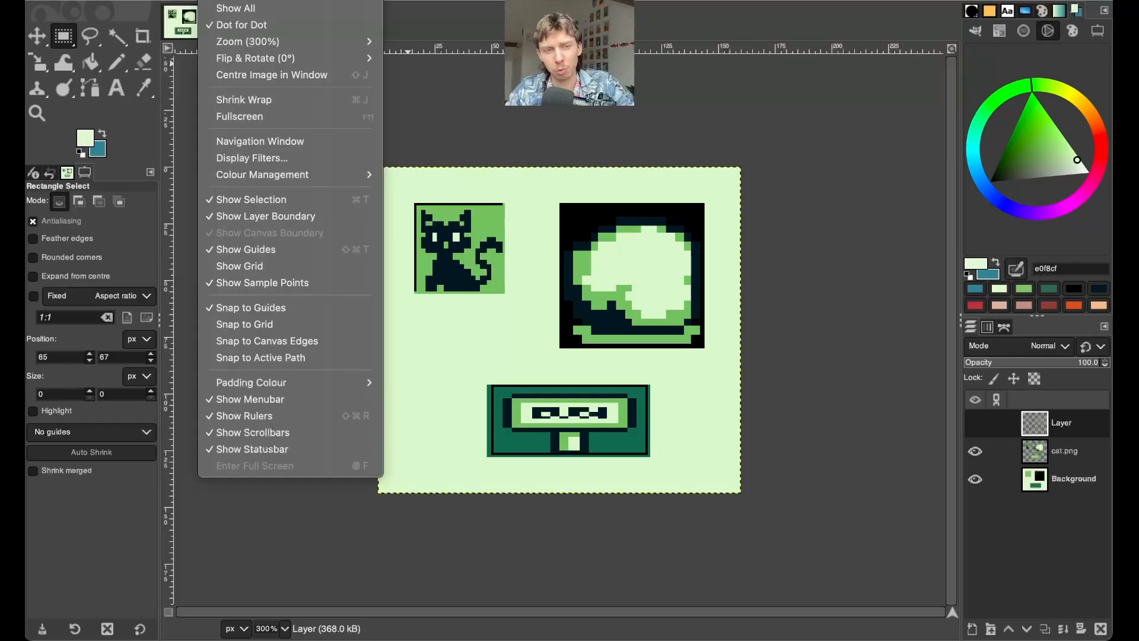
{"action": "left_click", "coordinate": [486, 242]}
{"action": "left_click", "coordinate": [795, 172]}
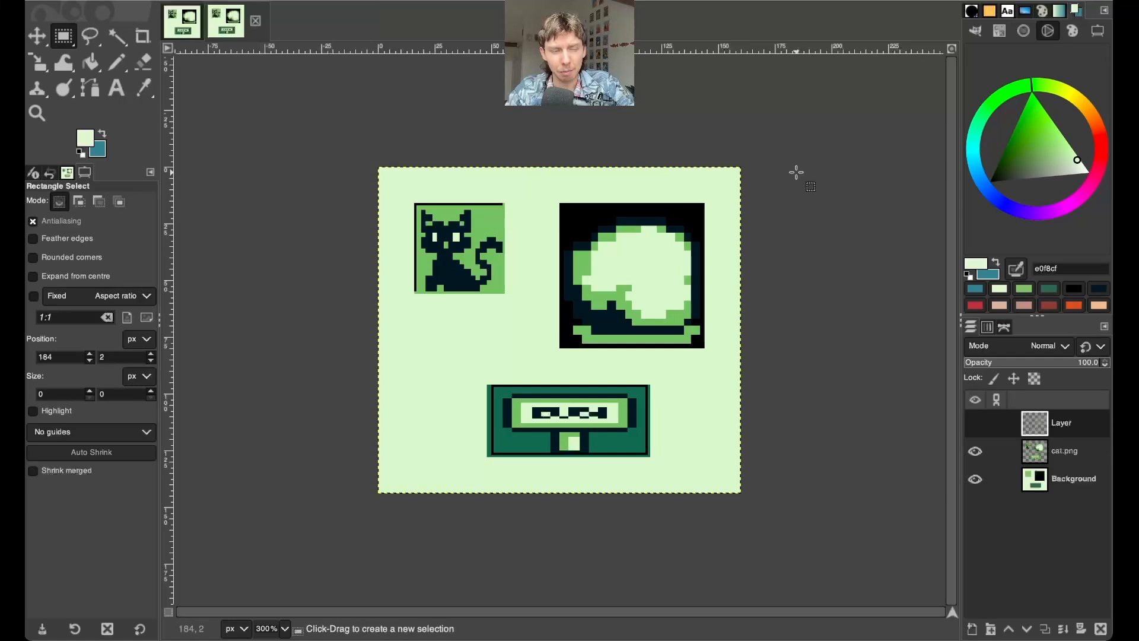
{"action": "left_click", "coordinate": [253, 0]}
{"action": "mouse_move", "coordinate": [215, 0]}
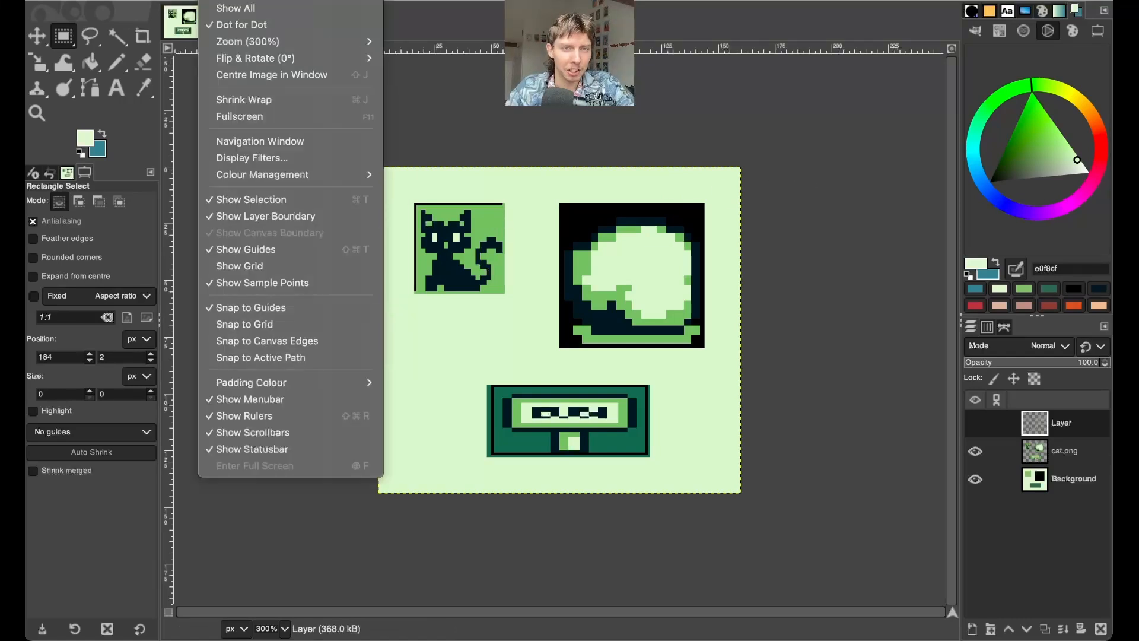
{"action": "left_click", "coordinate": [229, 266]}
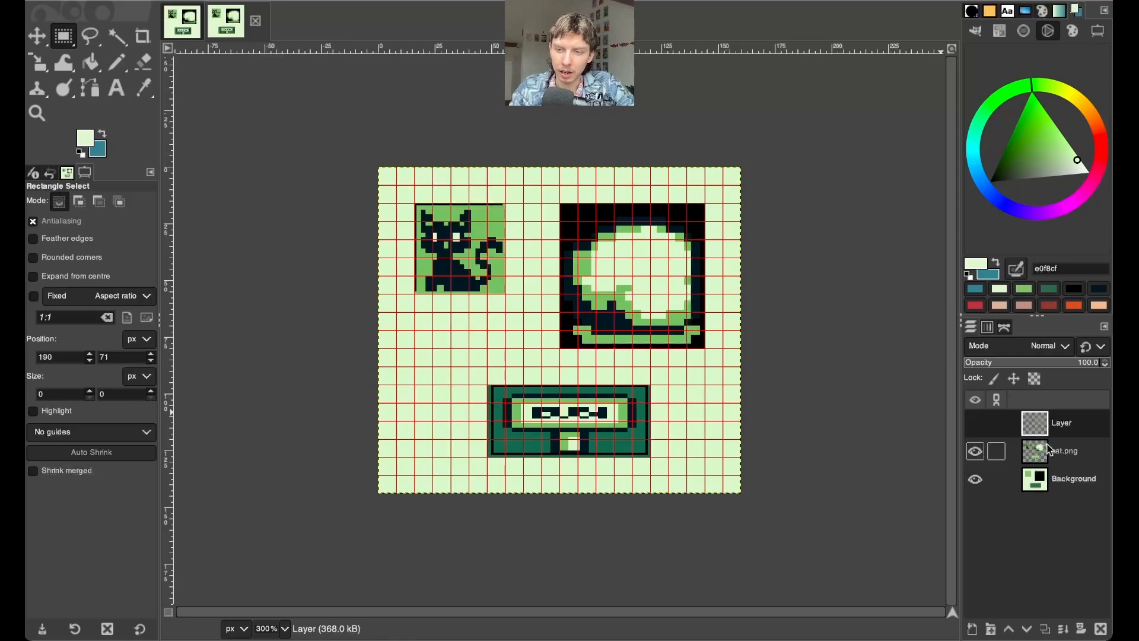
Merge the cat.png layer down into the Background and delete the hidden tile-number layer.
{"action": "left_click", "coordinate": [1063, 454]}
{"action": "left_click", "coordinate": [1062, 627]}
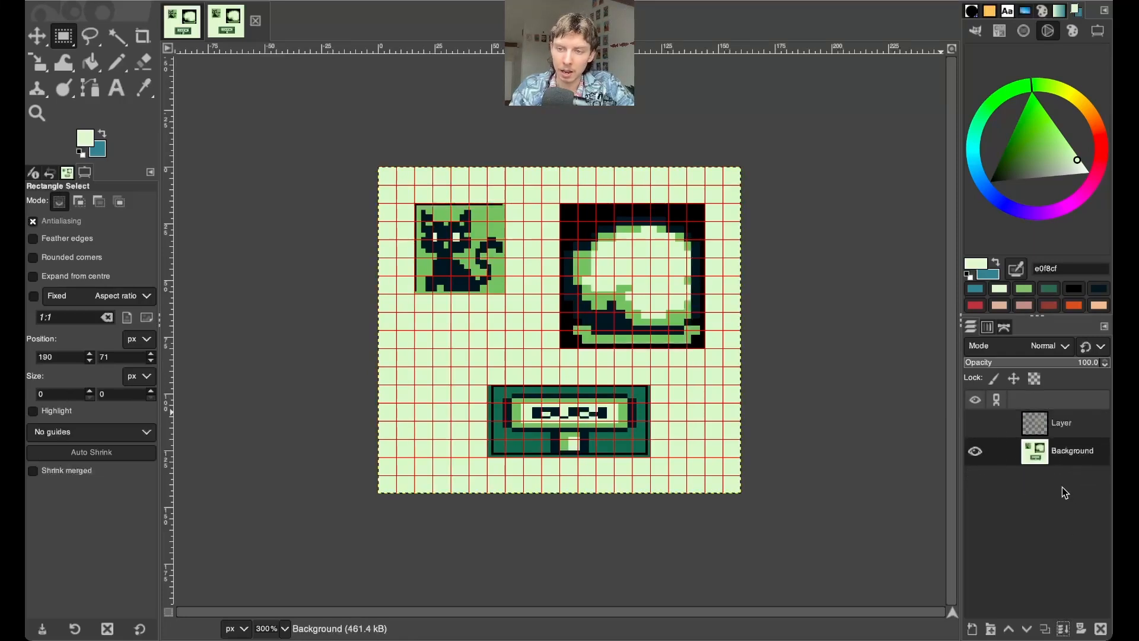
{"action": "left_click", "coordinate": [1076, 421]}
{"action": "left_click", "coordinate": [1104, 624]}
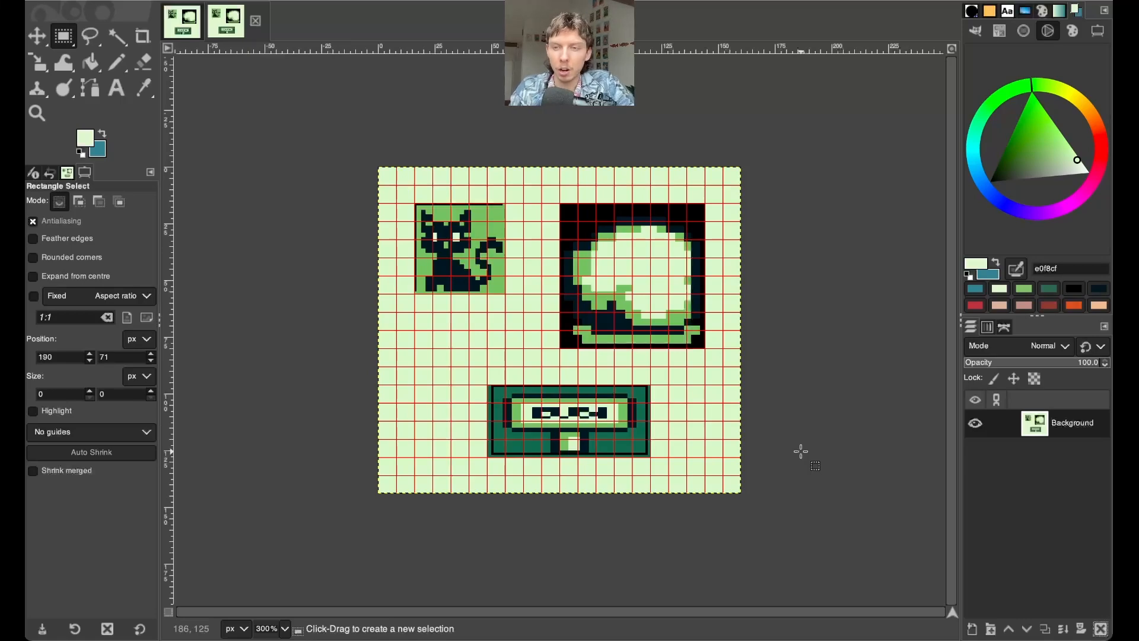
{"action": "left_click", "coordinate": [974, 423]}
{"action": "left_click", "coordinate": [975, 423]}
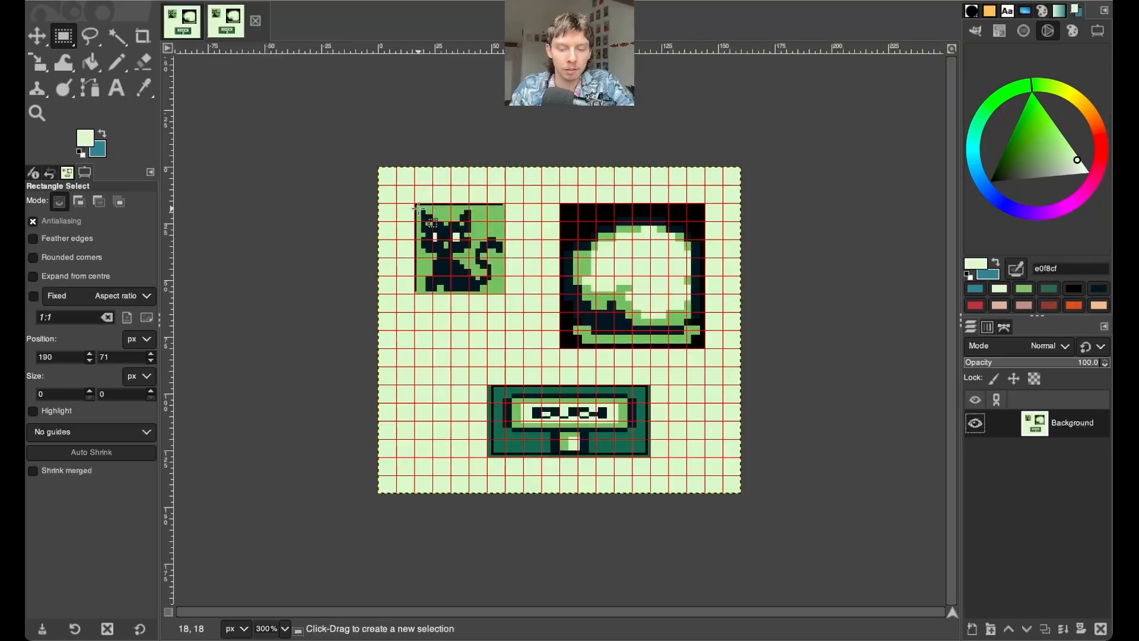
Duplicate the merged image and show the grid in the new copy.
{"action": "scroll", "coordinate": [417, 208], "scroll_direction": "up", "scroll_amount": 1, "text": "ctrl"}
{"action": "key", "text": "ctrl+d"}
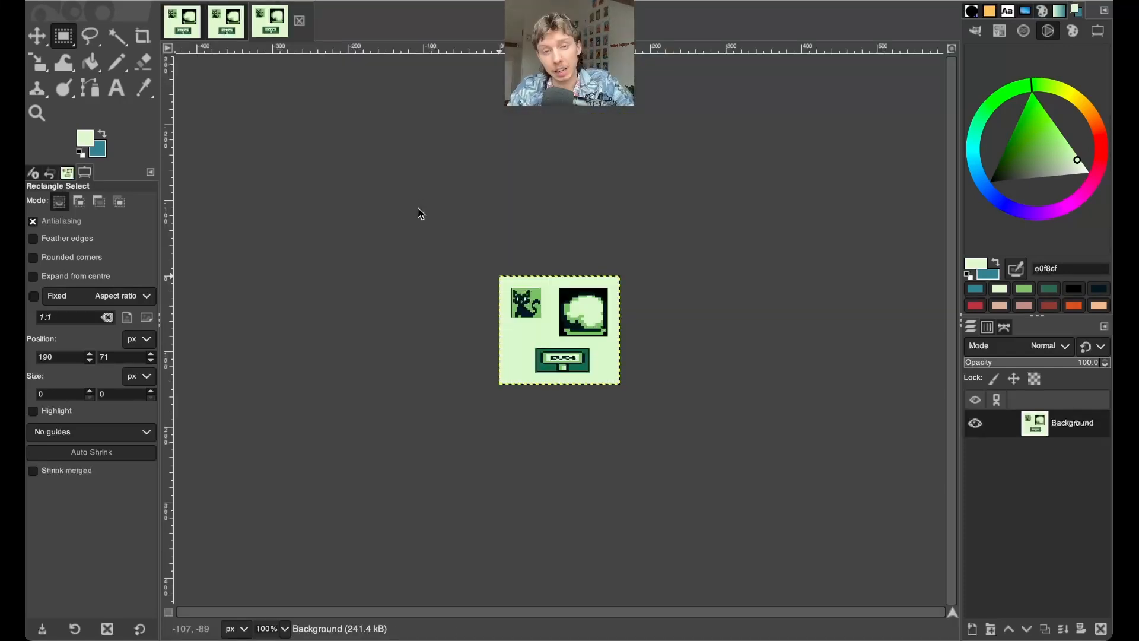
{"action": "scroll", "coordinate": [418, 208], "scroll_direction": "up", "scroll_amount": 4, "text": "ctrl"}
{"action": "left_click", "coordinate": [220, 1]}
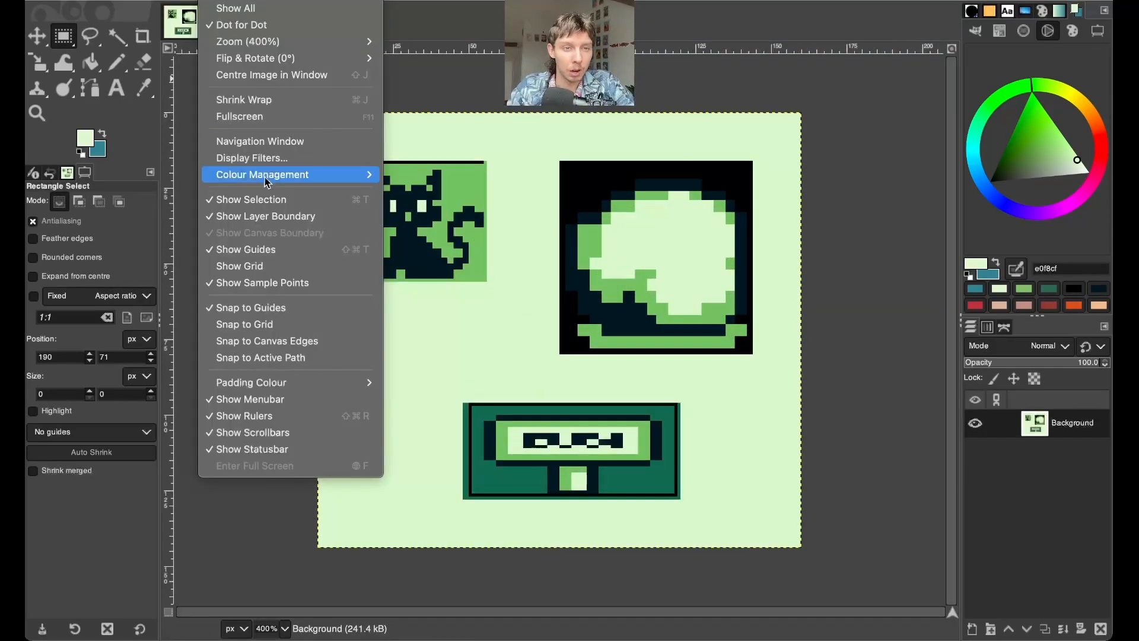
{"action": "left_click", "coordinate": [263, 264]}
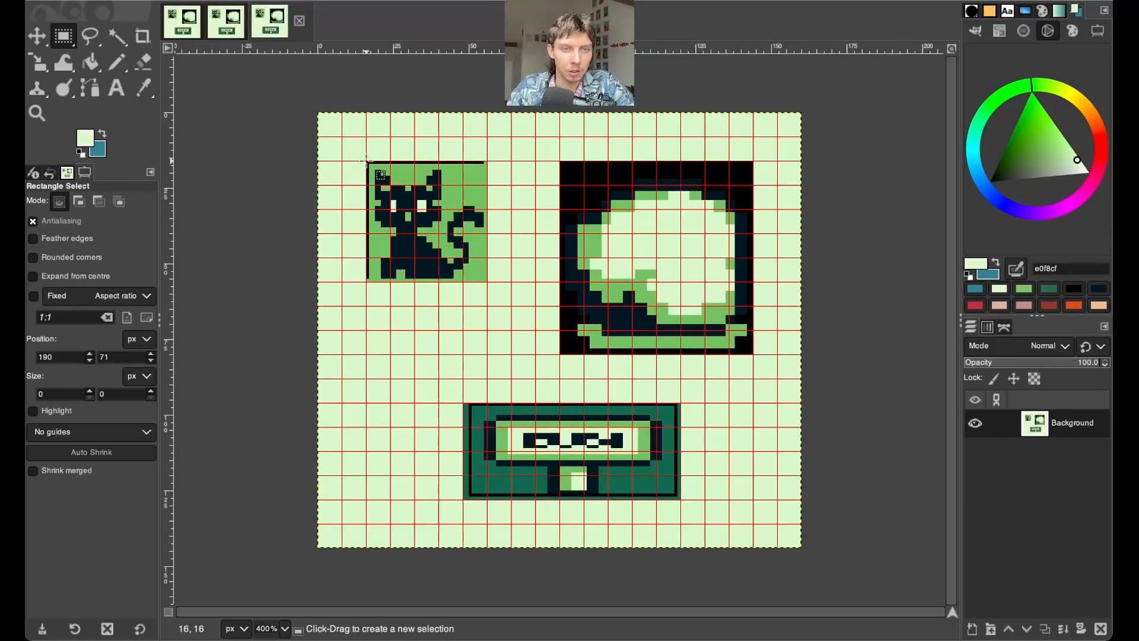
Select the 40 × 40 px cat picture starting at 16, 16 and crop the image to that selection.
{"action": "left_click_drag", "start_coordinate": [366, 161], "coordinate": [483, 280]}
{"action": "left_click_drag", "start_coordinate": [468, 232], "coordinate": [471, 233]}
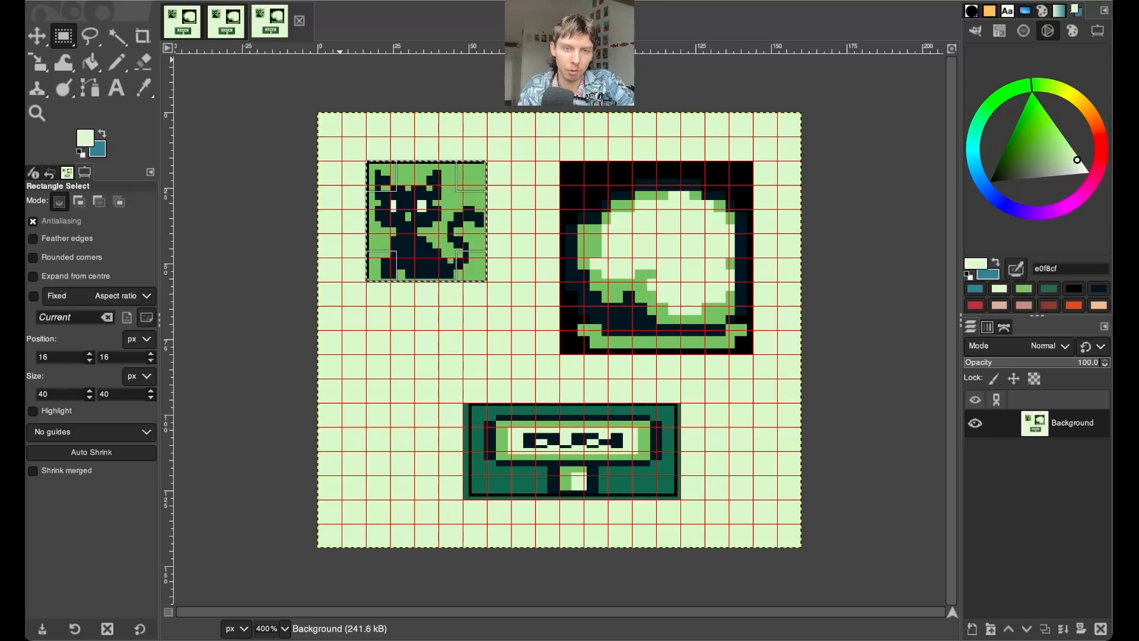
{"action": "left_click", "coordinate": [263, 1]}
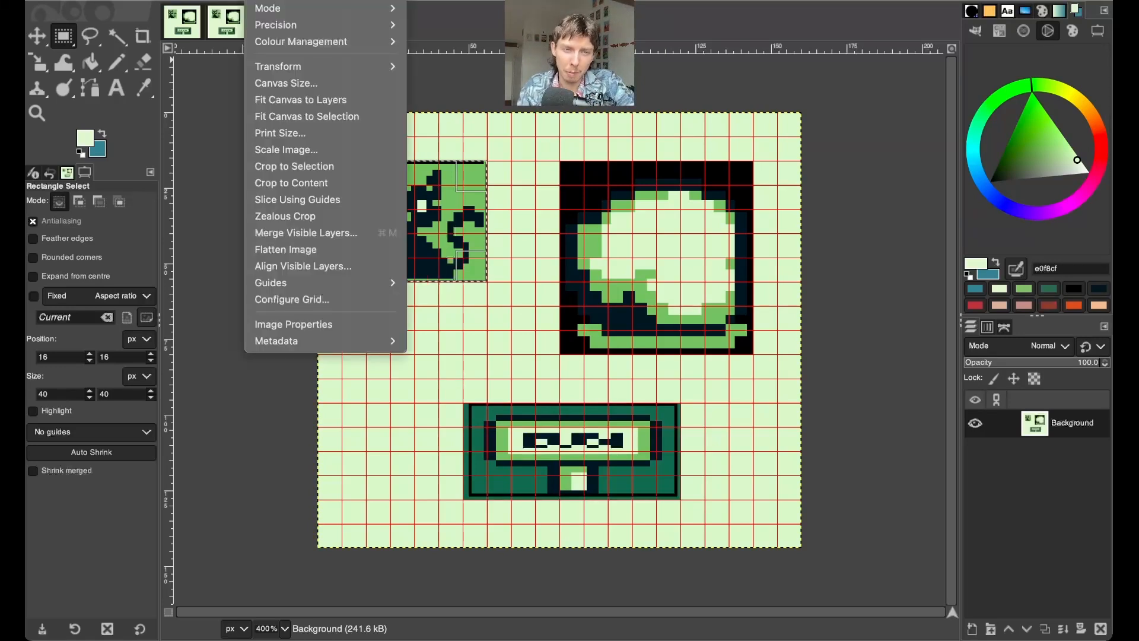
{"action": "mouse_move", "coordinate": [218, 0]}
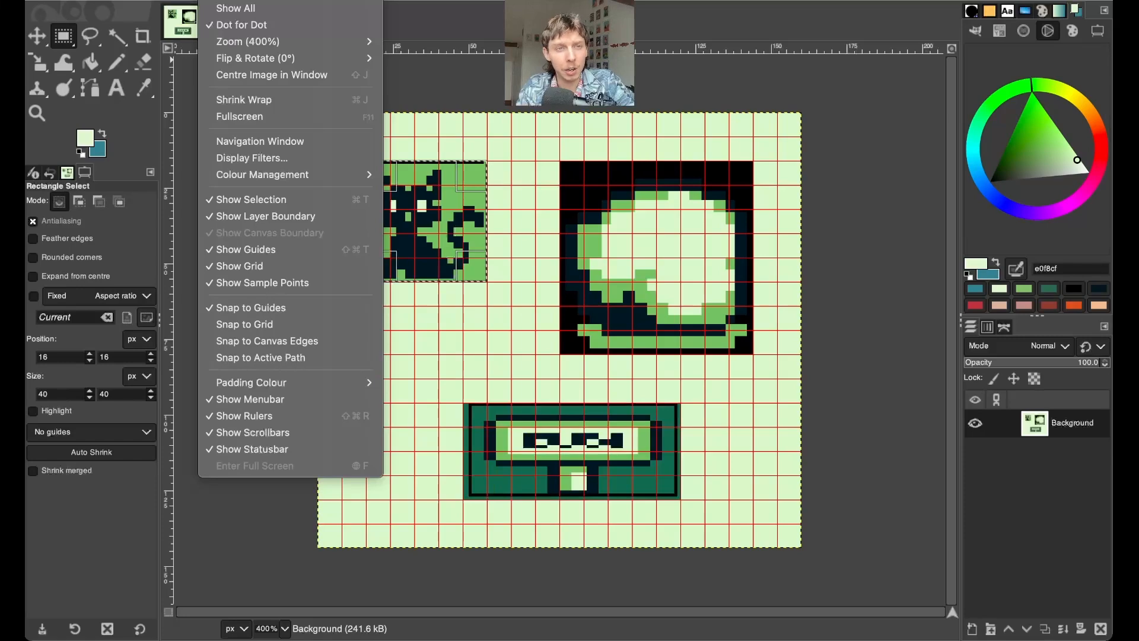
{"action": "mouse_move", "coordinate": [263, 1]}
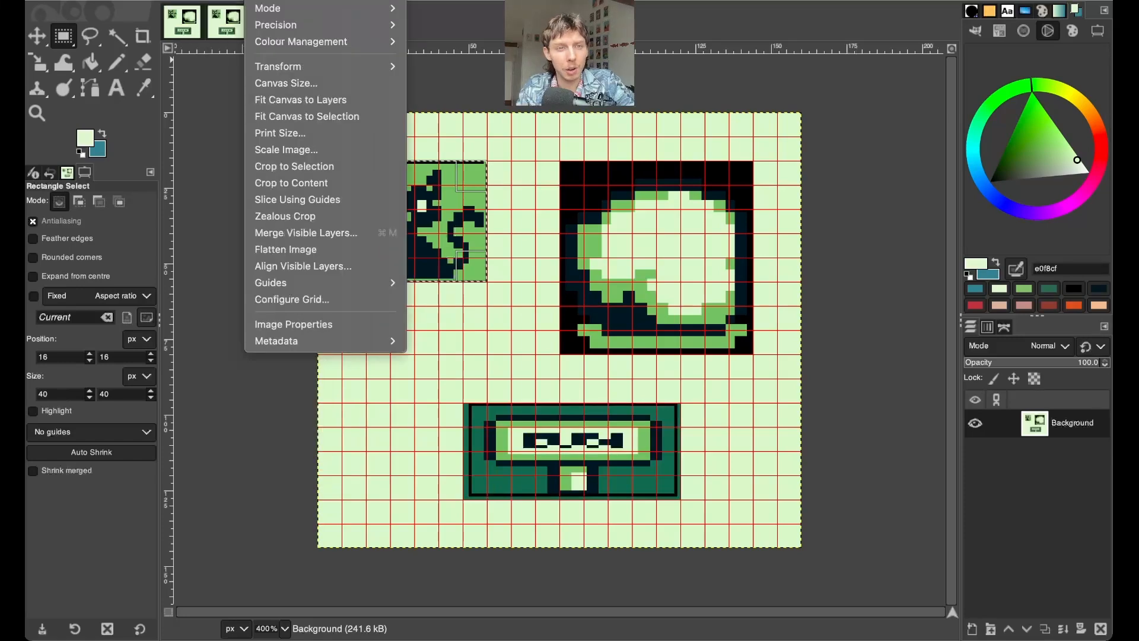
{"action": "left_click", "coordinate": [272, 170]}
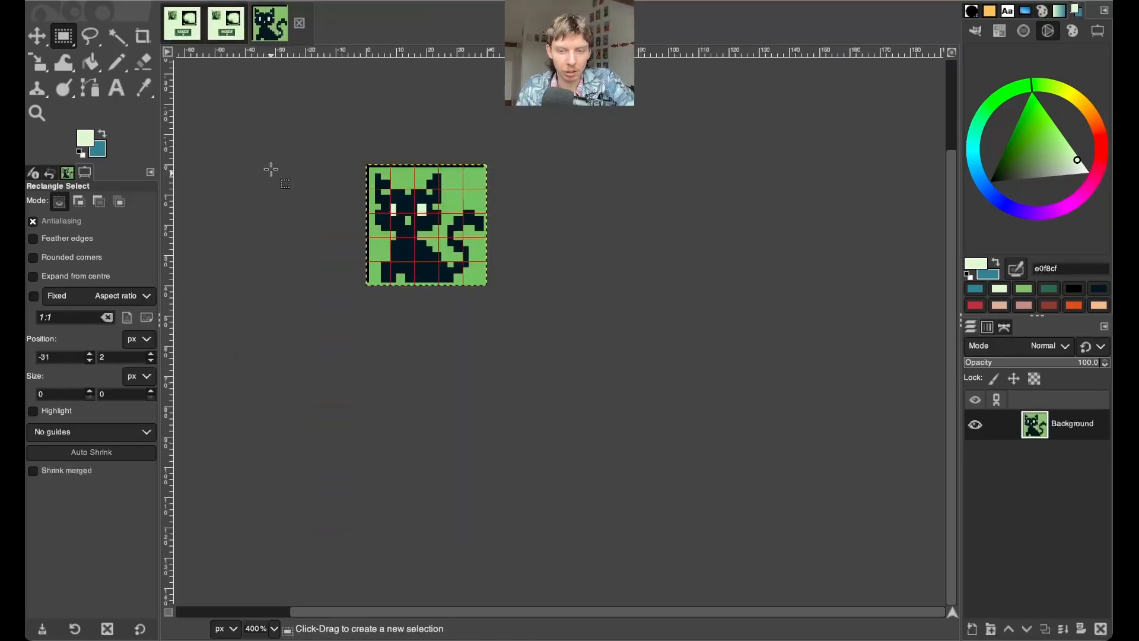
Check the cropped cat against the merged source image and bring up the save and export commands for the cat.
{"action": "key", "text": "plus"}
{"action": "key", "text": "plus"}
{"action": "key", "text": "plus"}
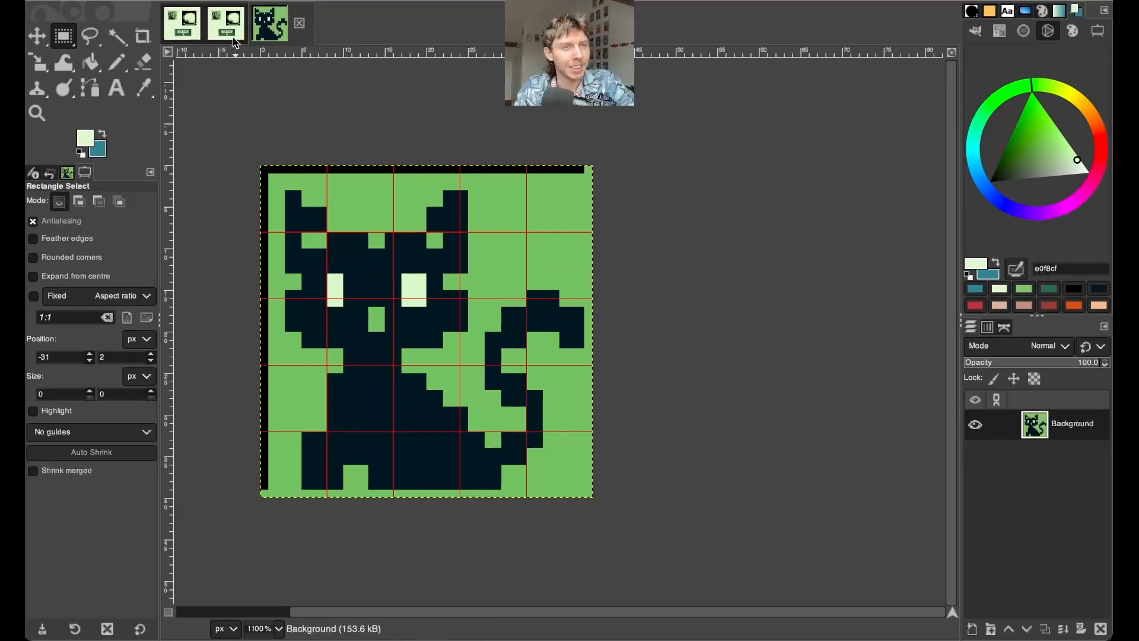
{"action": "left_click", "coordinate": [232, 31]}
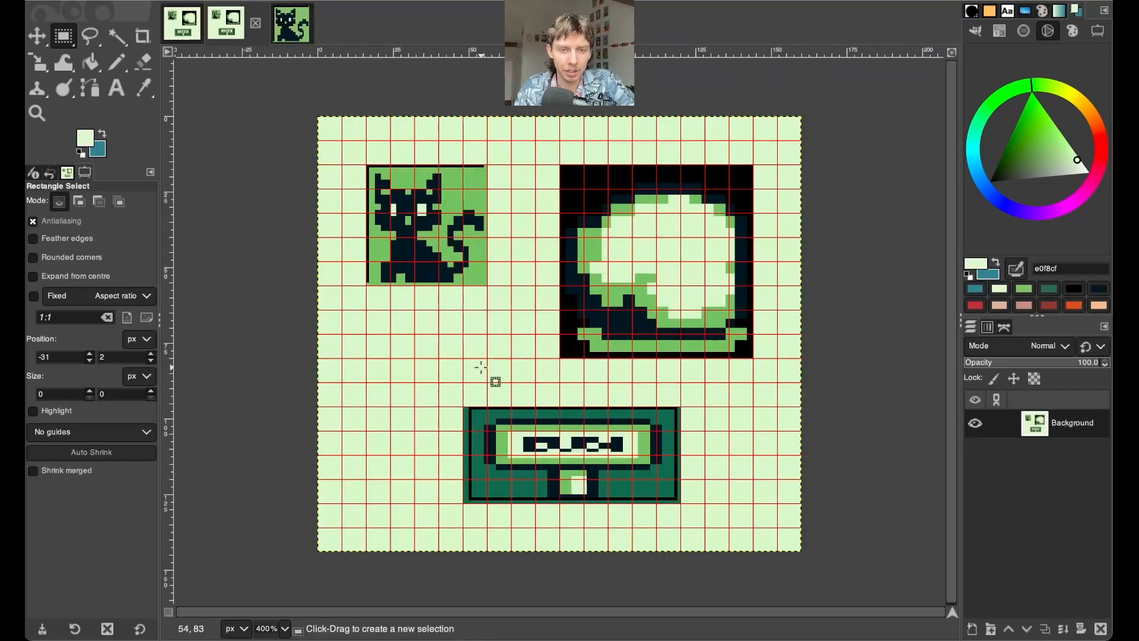
{"action": "left_click", "coordinate": [294, 29]}
{"action": "left_click", "coordinate": [110, 0]}
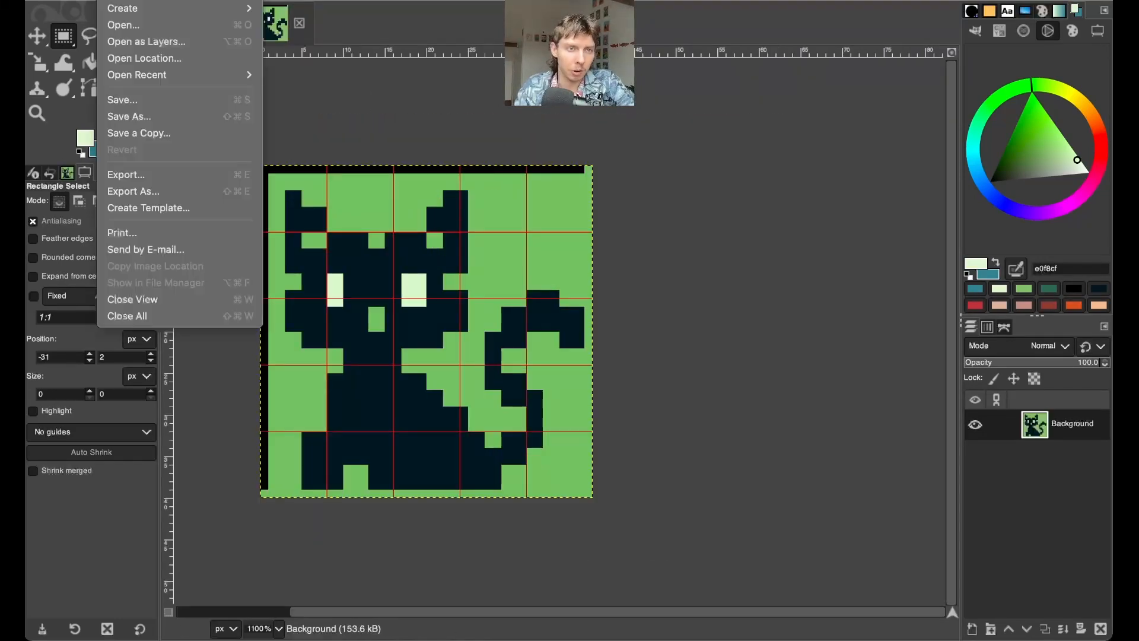
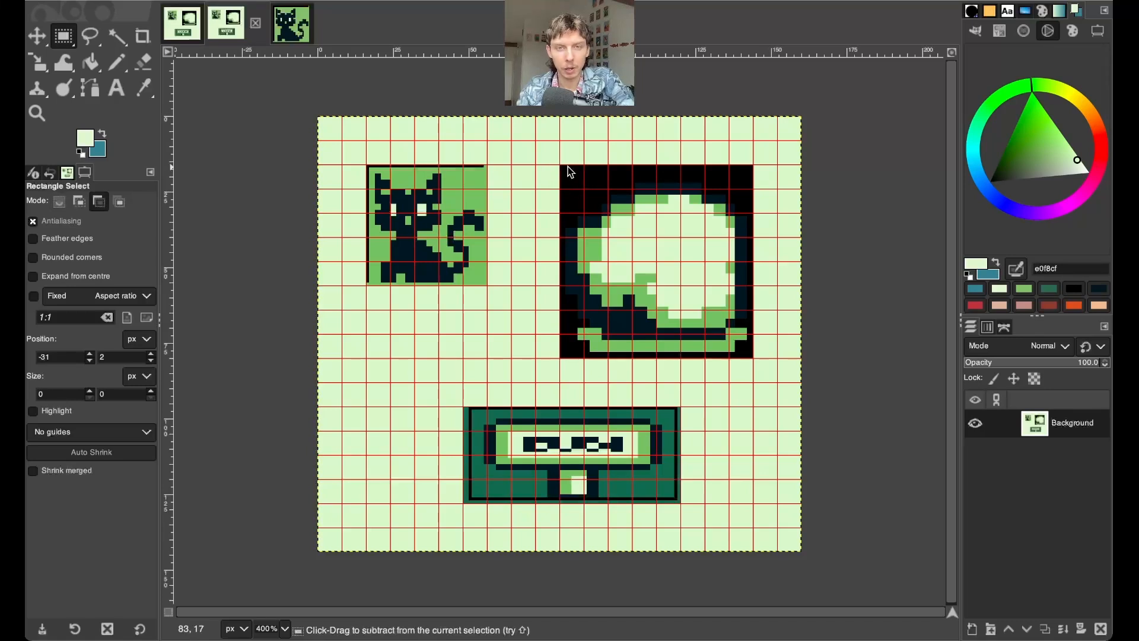
Make a second copy of the merged image and display the grid on it.
{"action": "key", "text": "ctrl+d"}
{"action": "key", "text": "plus"}
{"action": "key", "text": "plus"}
{"action": "key", "text": "plus"}
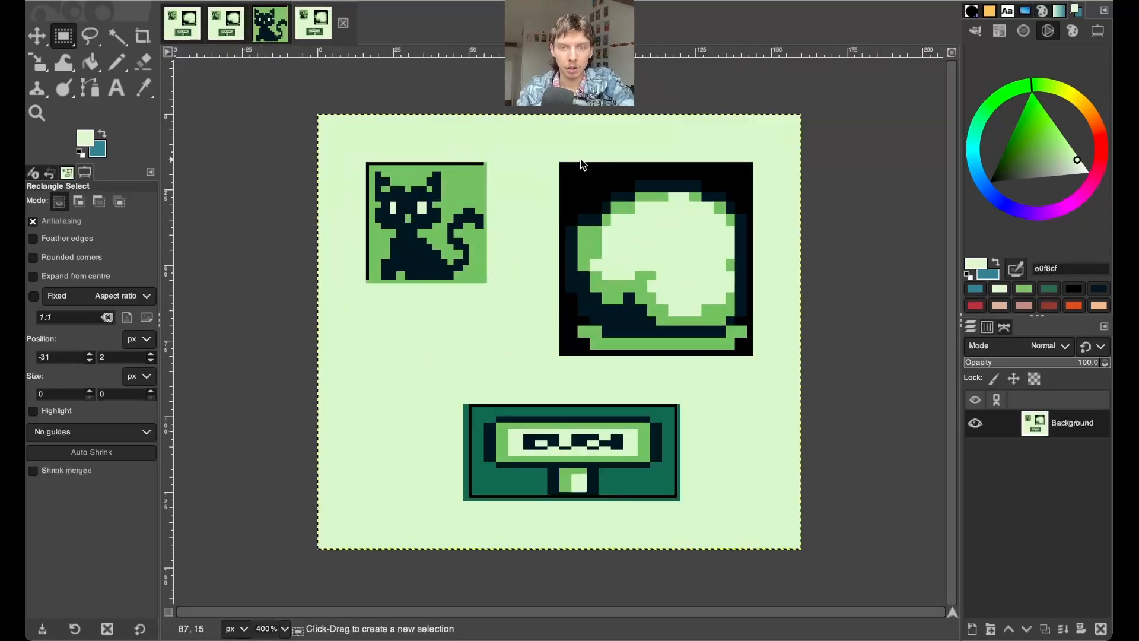
{"action": "left_click", "coordinate": [213, 1]}
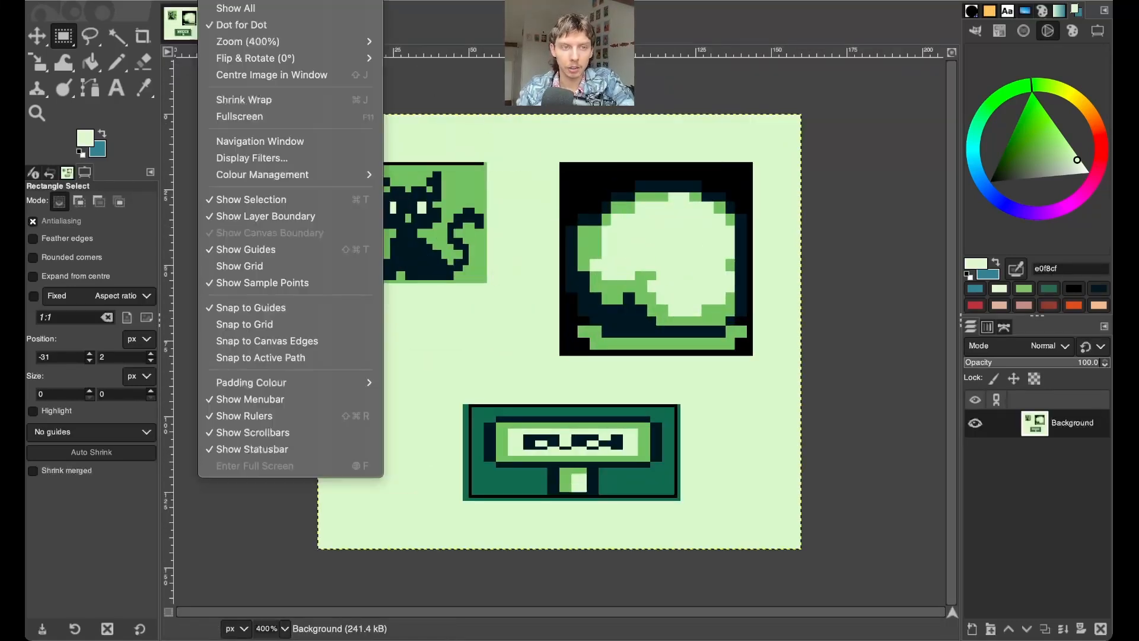
{"action": "left_click", "coordinate": [256, 265]}
Select the 64 × 64 px round picture starting at 80, 16 and crop the copy to it.
{"action": "left_click_drag", "start_coordinate": [559, 162], "coordinate": [752, 354]}
{"action": "left_click", "coordinate": [261, 1]}
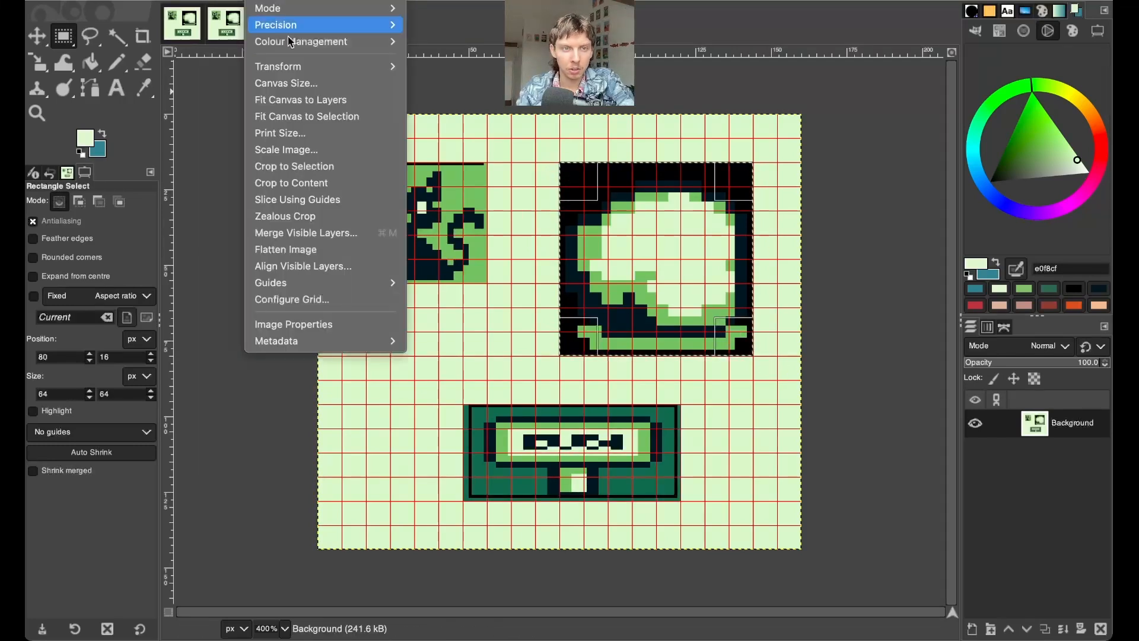
{"action": "left_click", "coordinate": [316, 170]}
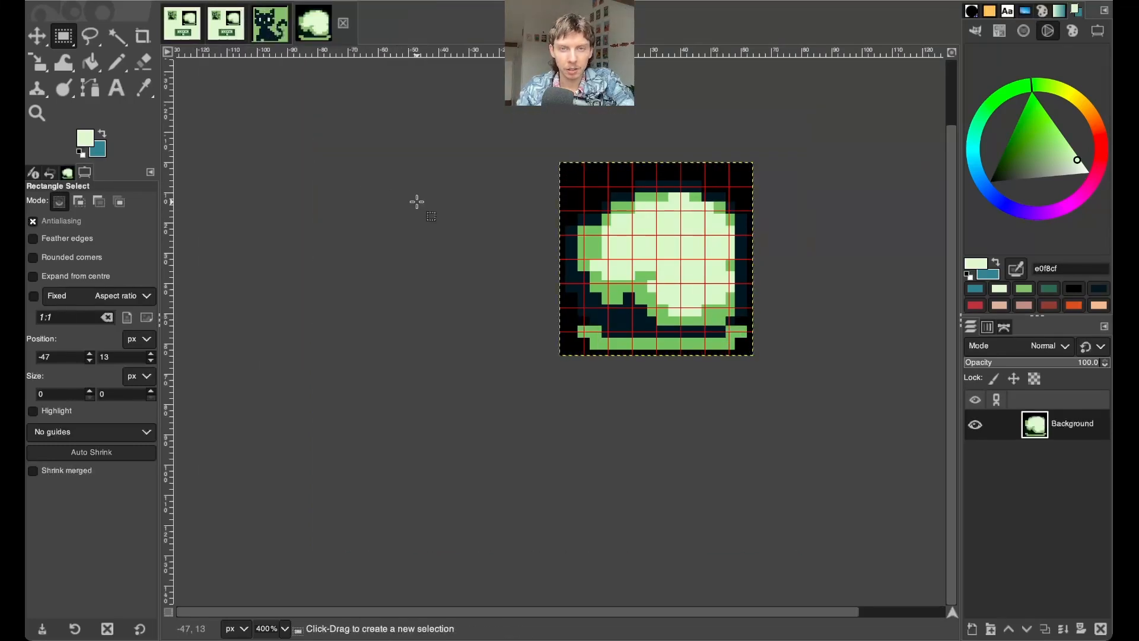
Make a third copy of the merged inventory image and display the grid on it.
{"action": "left_click", "coordinate": [228, 36]}
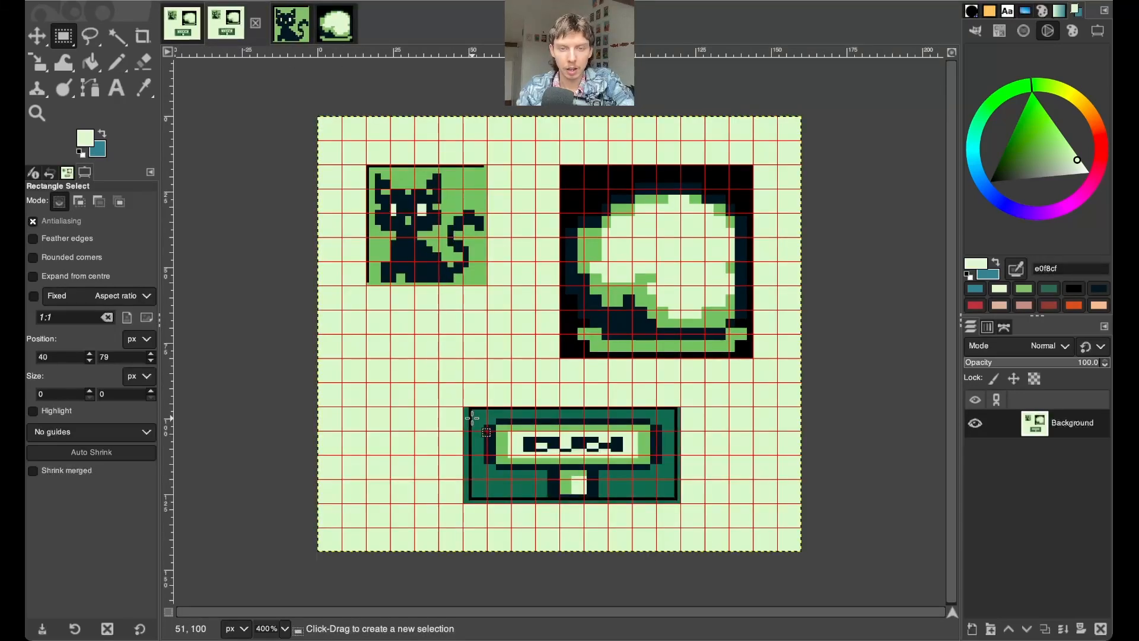
{"action": "key", "text": "ctrl+d"}
{"action": "scroll", "coordinate": [538, 374], "scroll_direction": "up", "scroll_amount": 4, "text": "ctrl"}
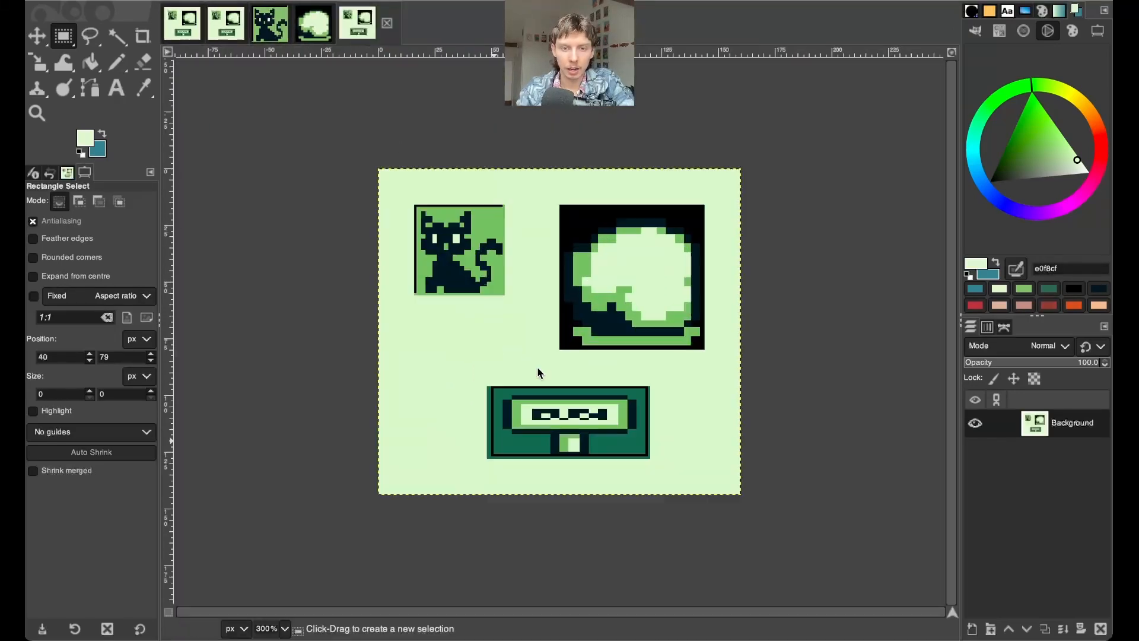
{"action": "left_click", "coordinate": [225, 3]}
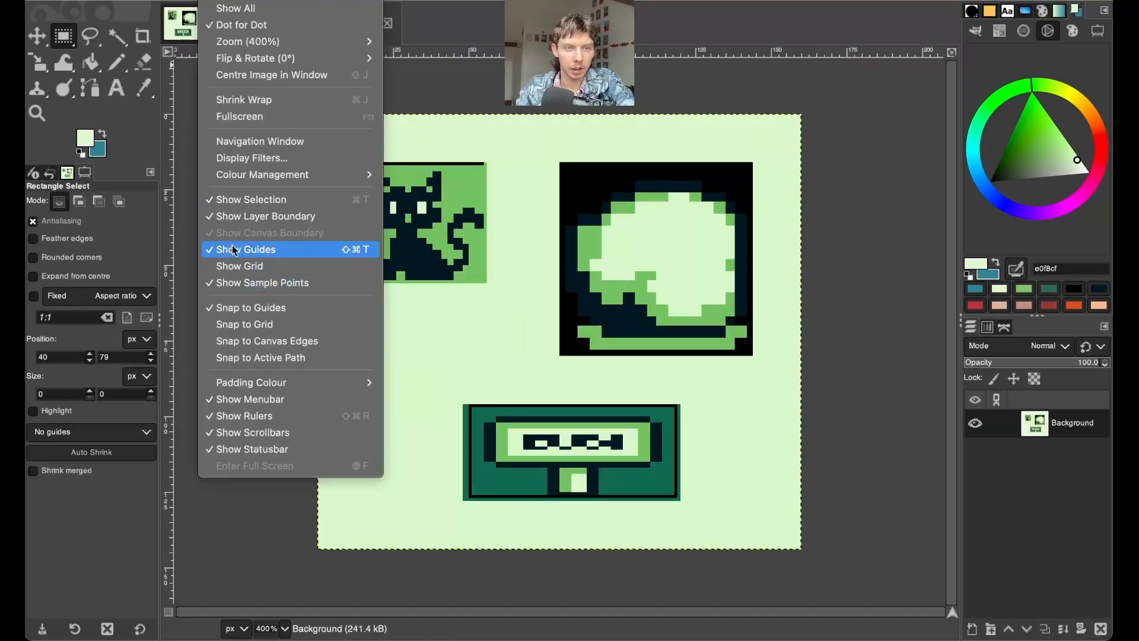
{"action": "left_click", "coordinate": [243, 264]}
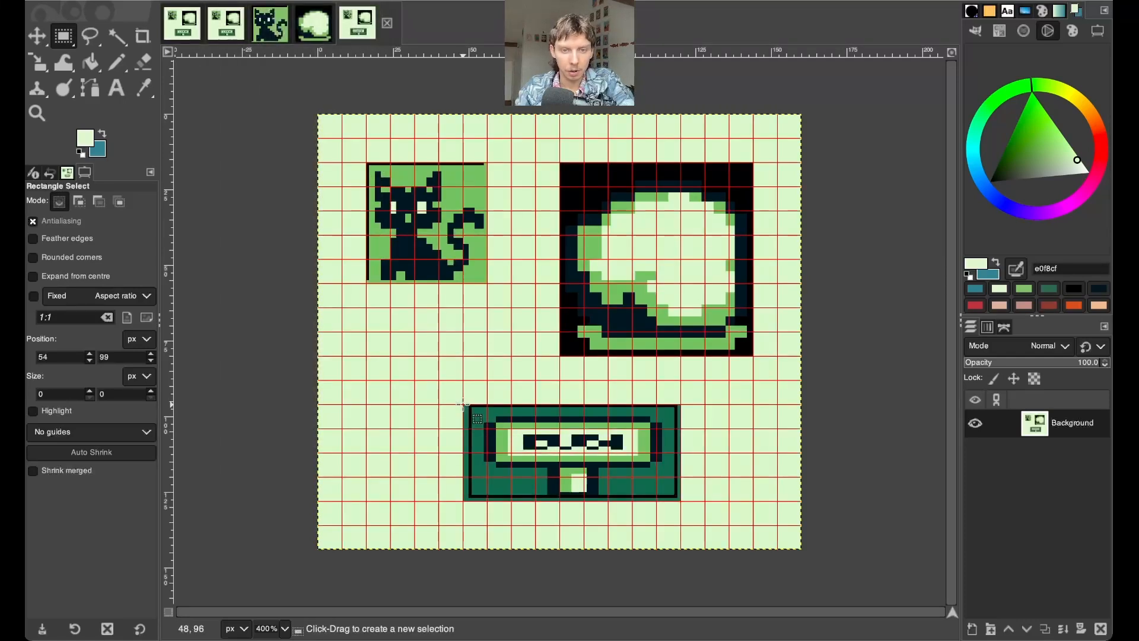
Select the 72 × 32 px sign picture starting at 48, 96 and crop the copy to that selection.
{"action": "left_click_drag", "start_coordinate": [464, 406], "coordinate": [687, 502]}
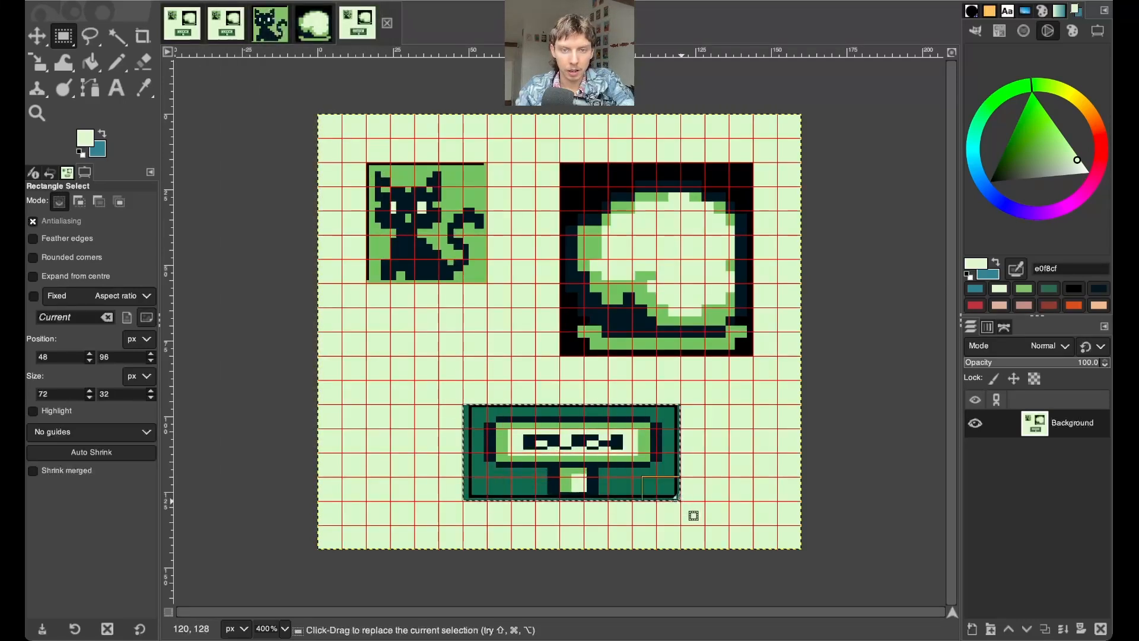
{"action": "left_click", "coordinate": [261, 3]}
{"action": "left_click", "coordinate": [314, 167]}
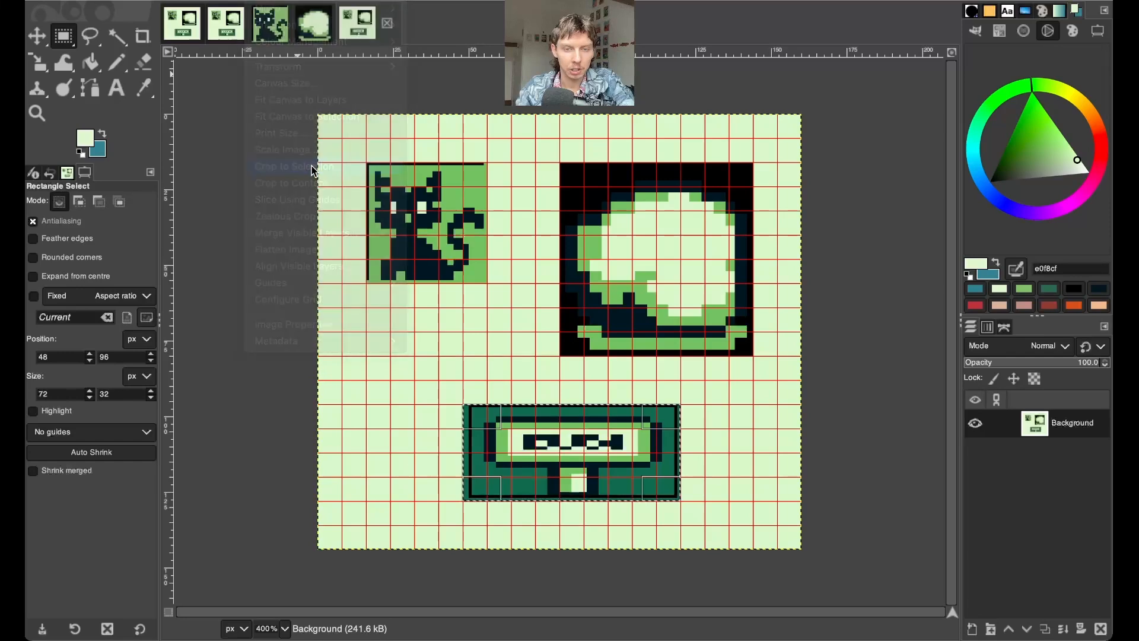
{"action": "key", "text": "plus"}
{"action": "key", "text": "plus"}
{"action": "key", "text": "plus"}
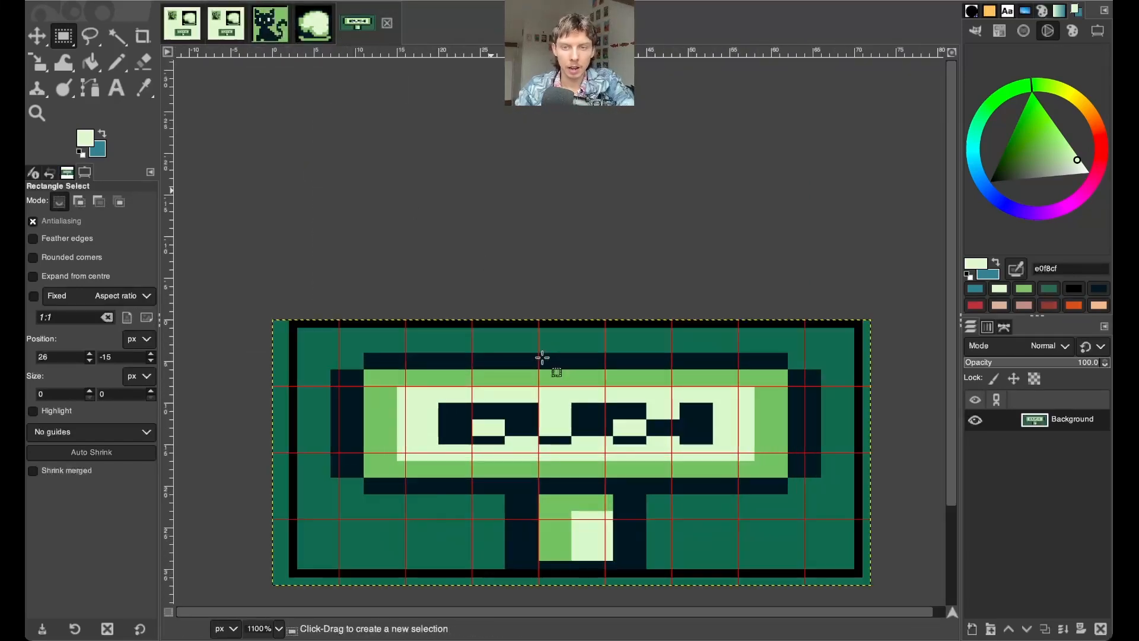
Look over the cropped round picture and the cropped cat with their grids.
{"action": "left_click", "coordinate": [311, 36]}
{"action": "left_click", "coordinate": [274, 33]}
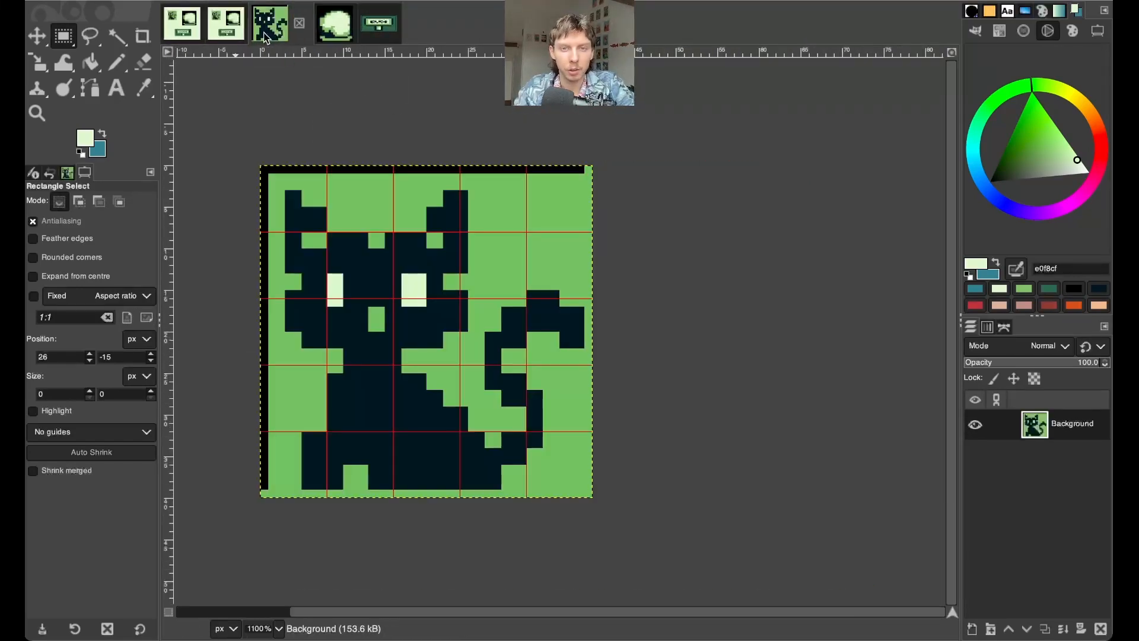
{"action": "left_click", "coordinate": [332, 29]}
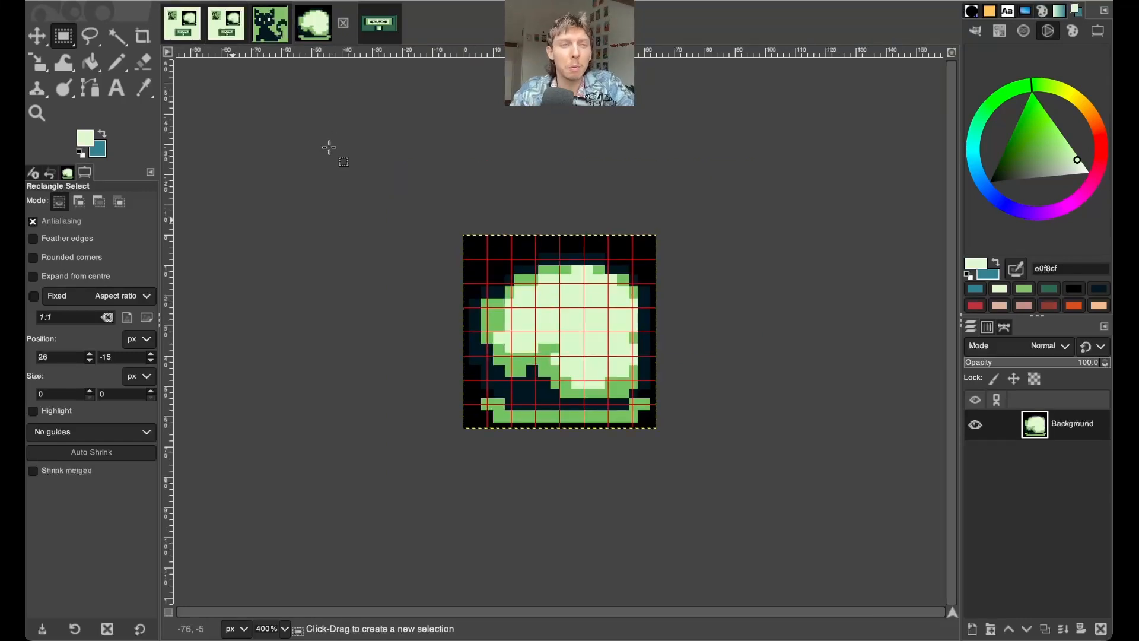
{"action": "left_click", "coordinate": [272, 33]}
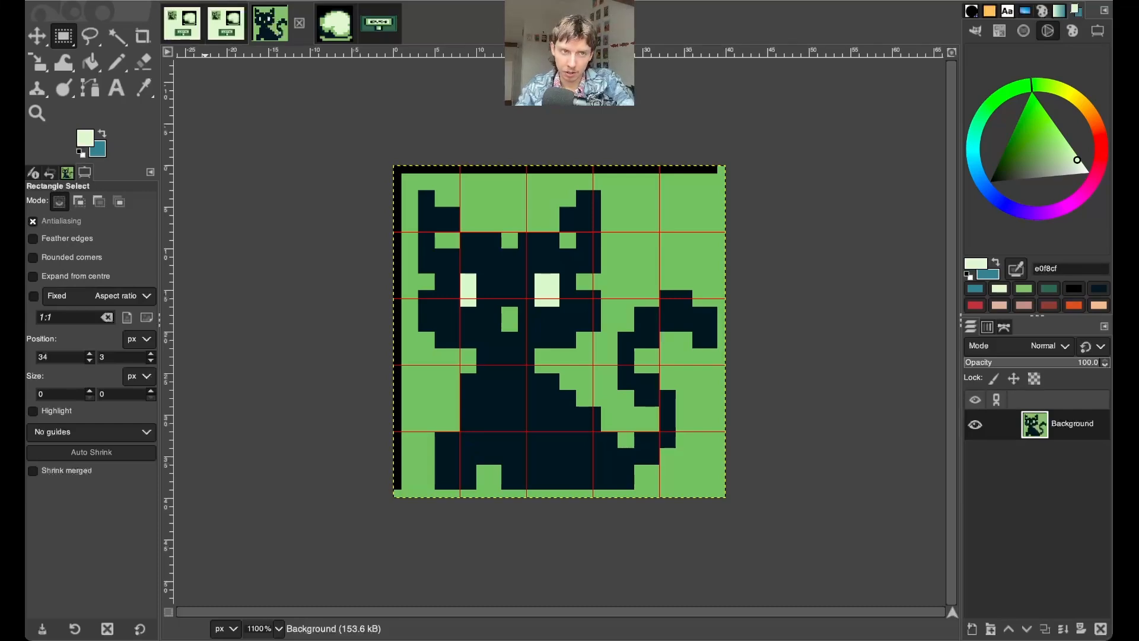
Switch to GB Studio and examine the Cat, flowers, Rock and Sign tilesets among the project images.
{"action": "left_click", "coordinate": [113, 0]}
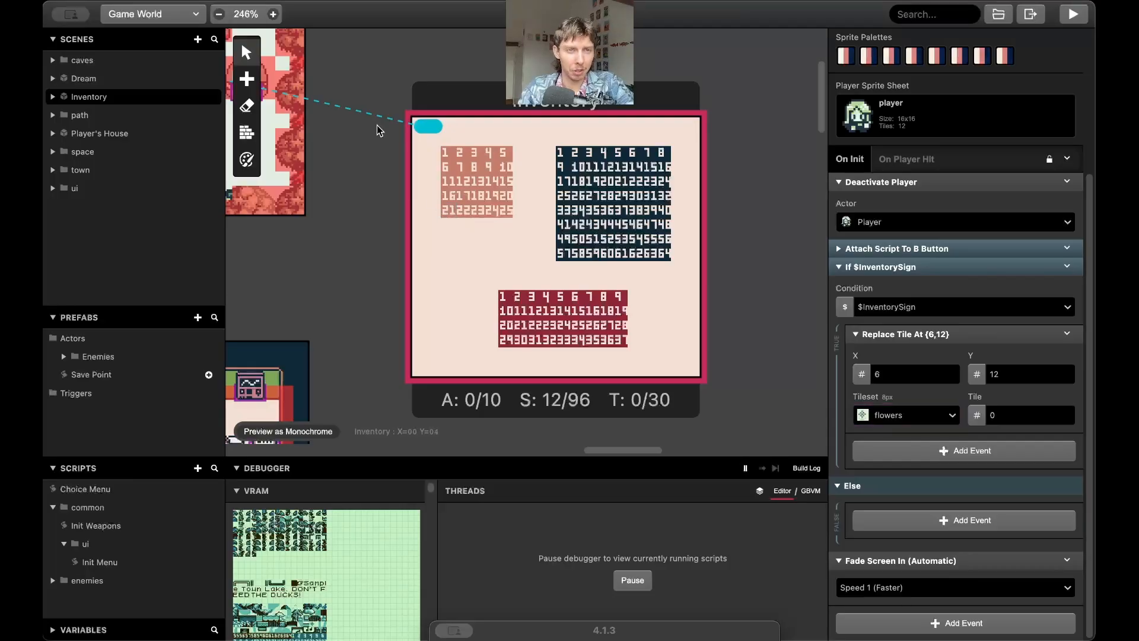
{"action": "left_click", "coordinate": [246, 1]}
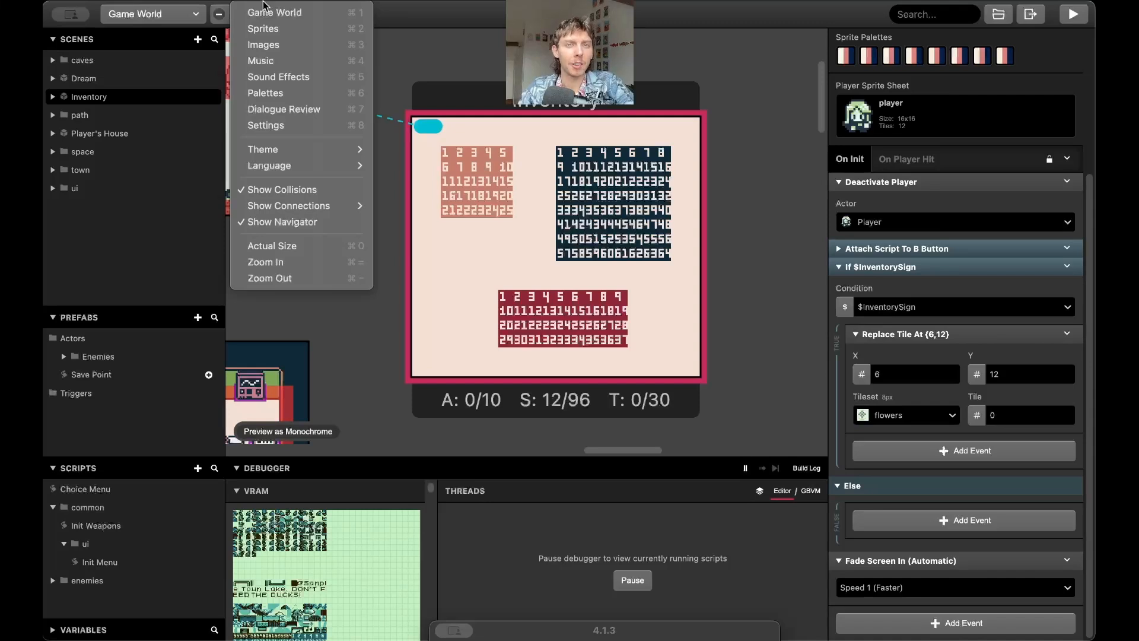
{"action": "left_click", "coordinate": [270, 46]}
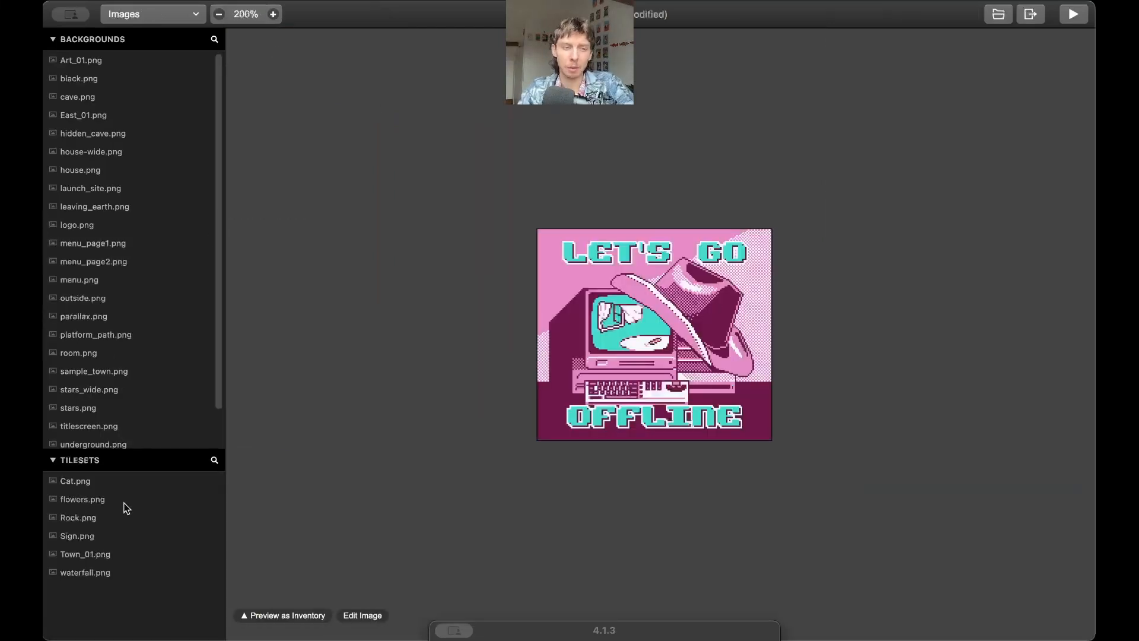
{"action": "left_click", "coordinate": [98, 481]}
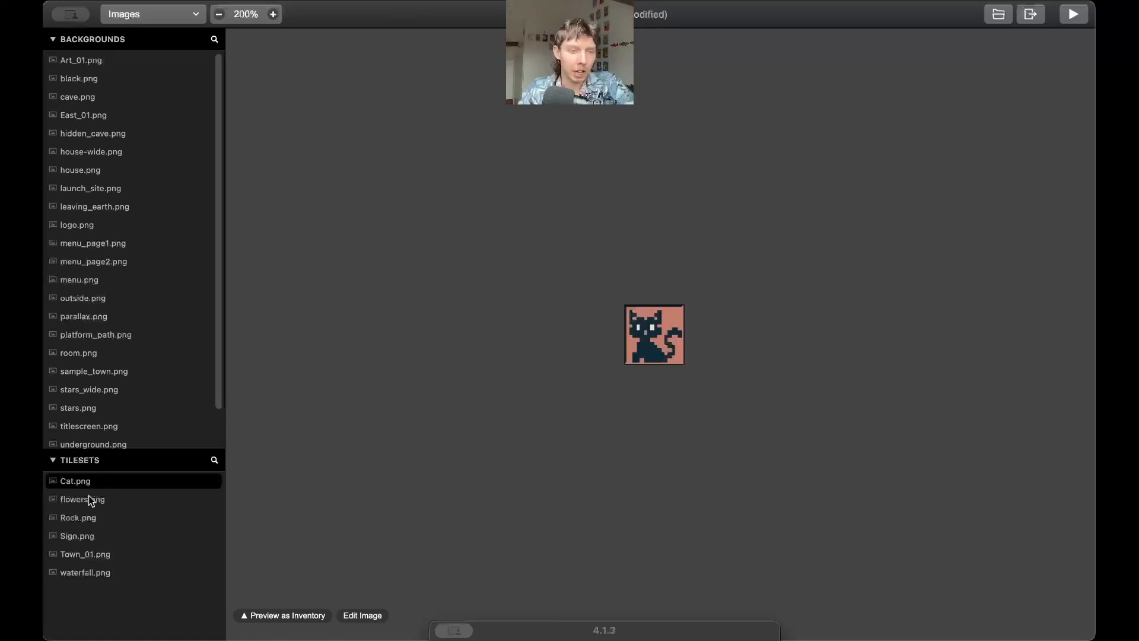
{"action": "left_click", "coordinate": [88, 497]}
{"action": "left_click", "coordinate": [92, 482]}
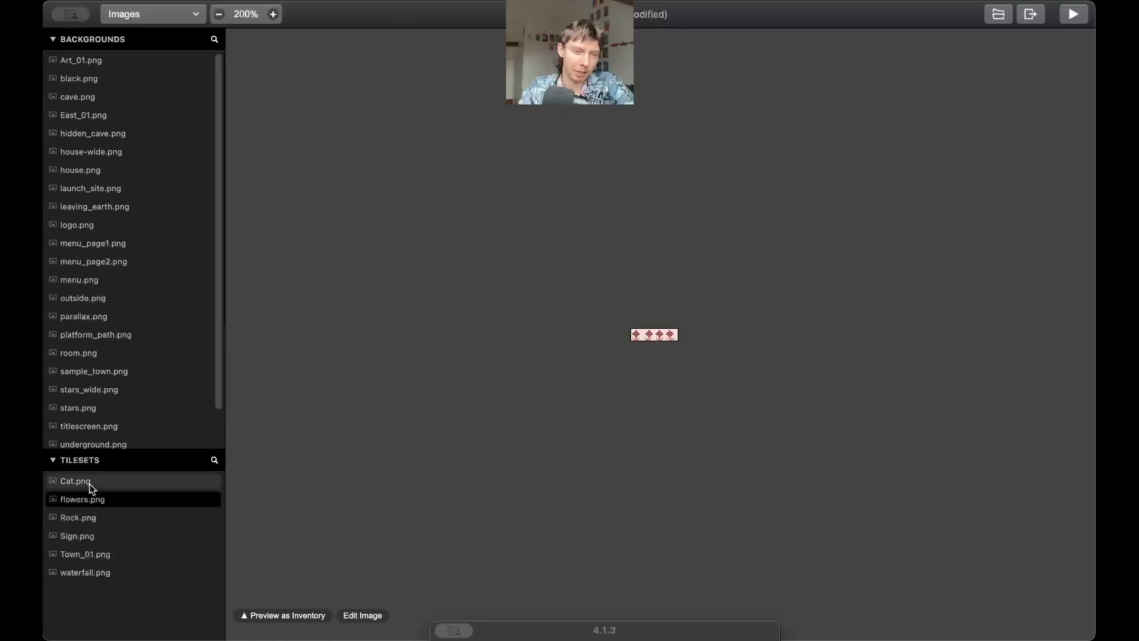
{"action": "left_click", "coordinate": [90, 521]}
{"action": "left_click", "coordinate": [88, 539]}
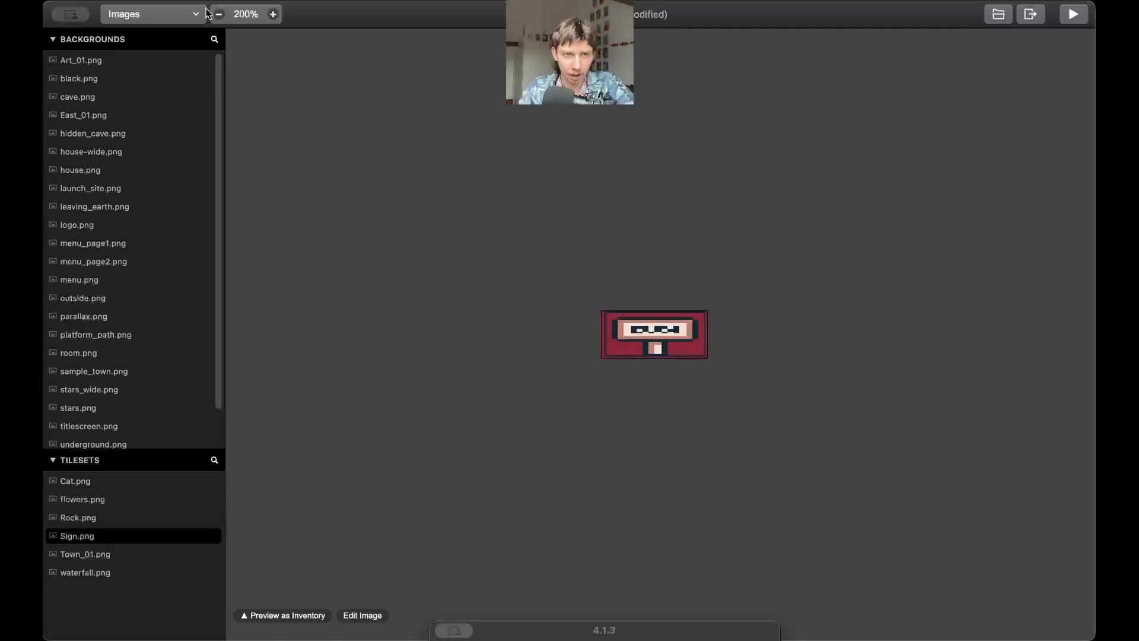
Return to the game world and set the tileset of the Inventory scene's Replace Tile event to Sign.
{"action": "left_click", "coordinate": [243, 0]}
{"action": "left_click", "coordinate": [259, 13]}
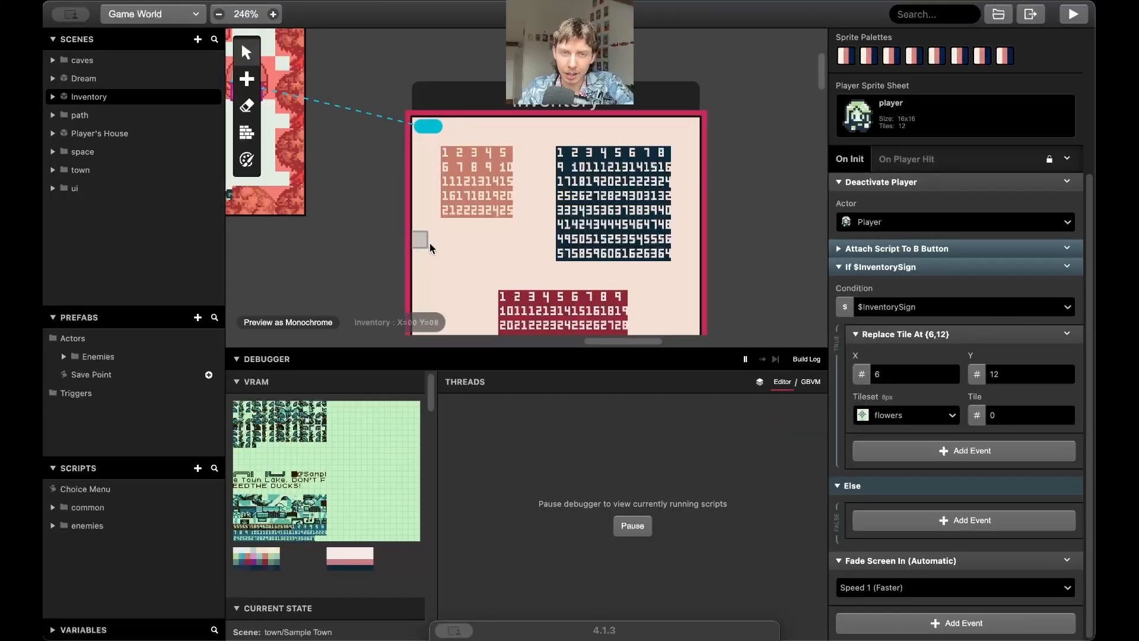
{"action": "scroll", "coordinate": [472, 193], "scroll_direction": "up", "scroll_amount": 1, "text": "ctrl"}
{"action": "scroll", "coordinate": [473, 195], "scroll_direction": "up", "scroll_amount": 1, "text": "ctrl"}
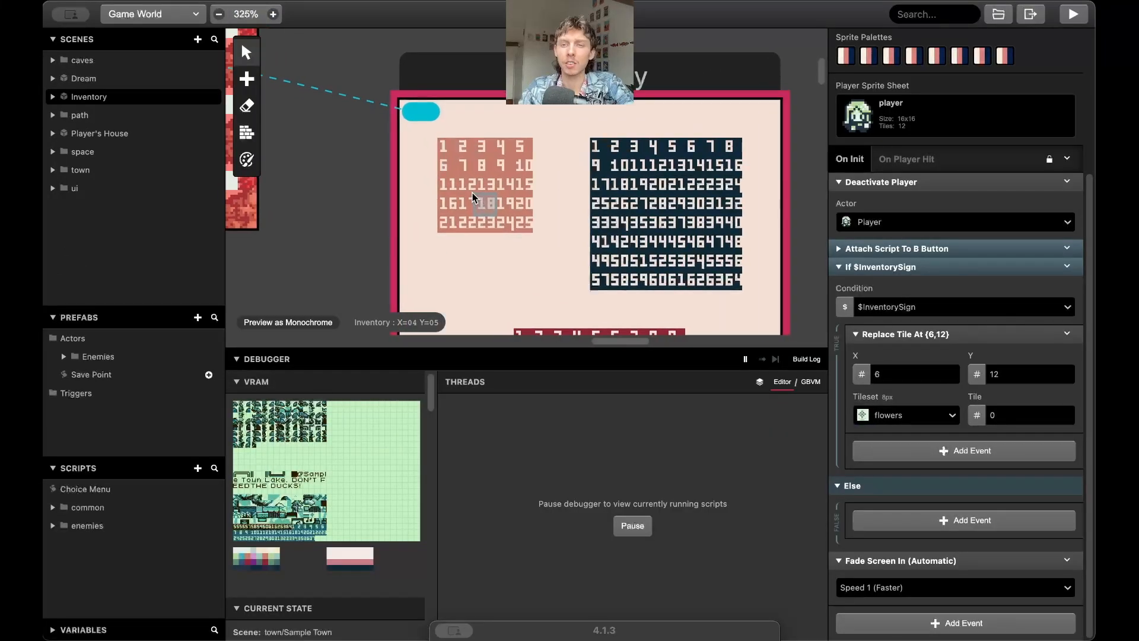
{"action": "scroll", "coordinate": [467, 172], "scroll_direction": "up", "scroll_amount": 1, "text": "ctrl"}
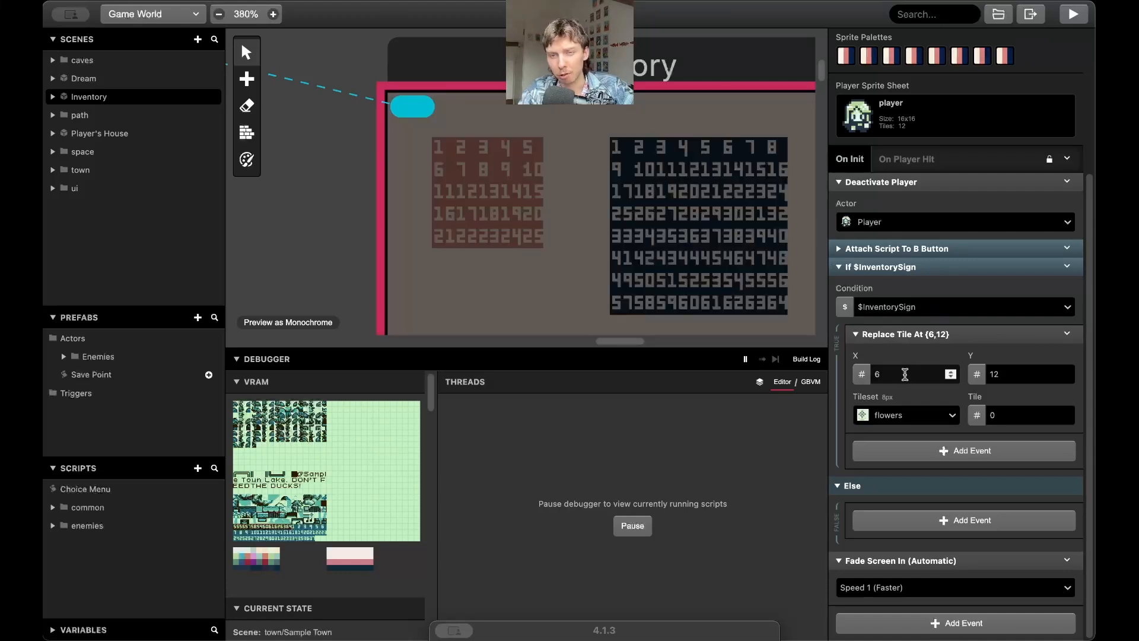
{"action": "left_click", "coordinate": [903, 416]}
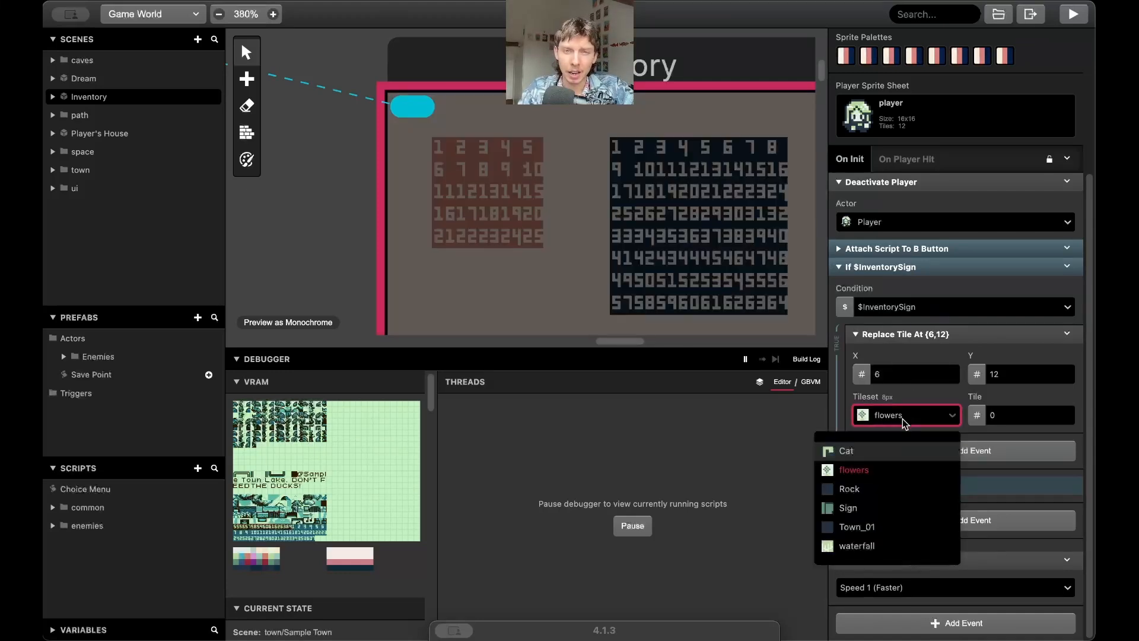
{"action": "scroll", "coordinate": [760, 282], "scroll_direction": "down", "scroll_amount": 5}
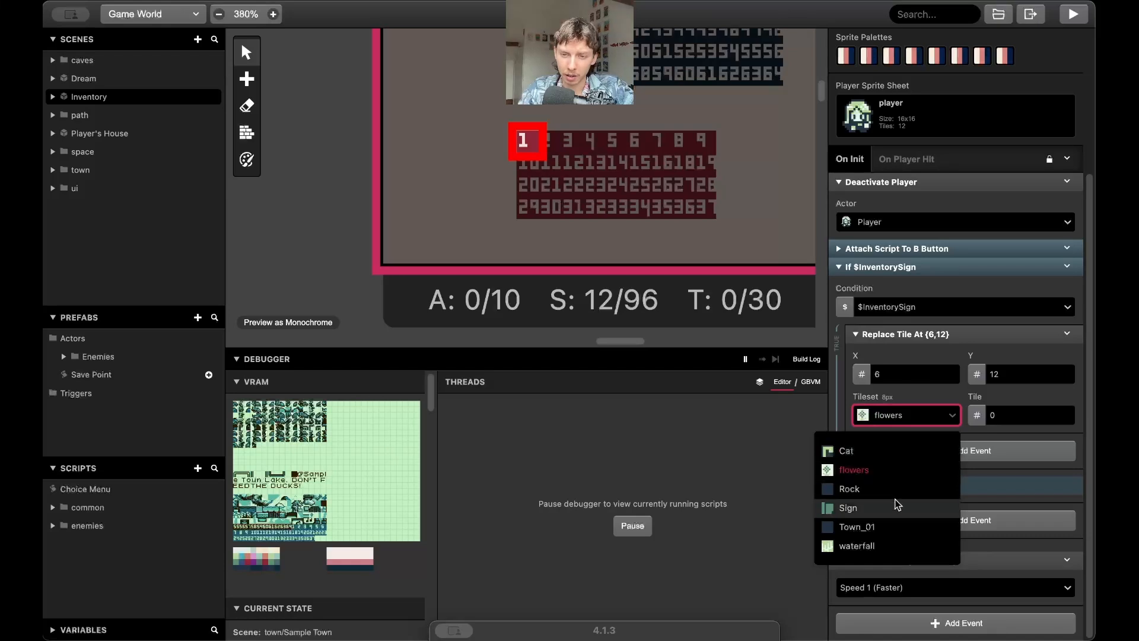
{"action": "left_click", "coordinate": [888, 507]}
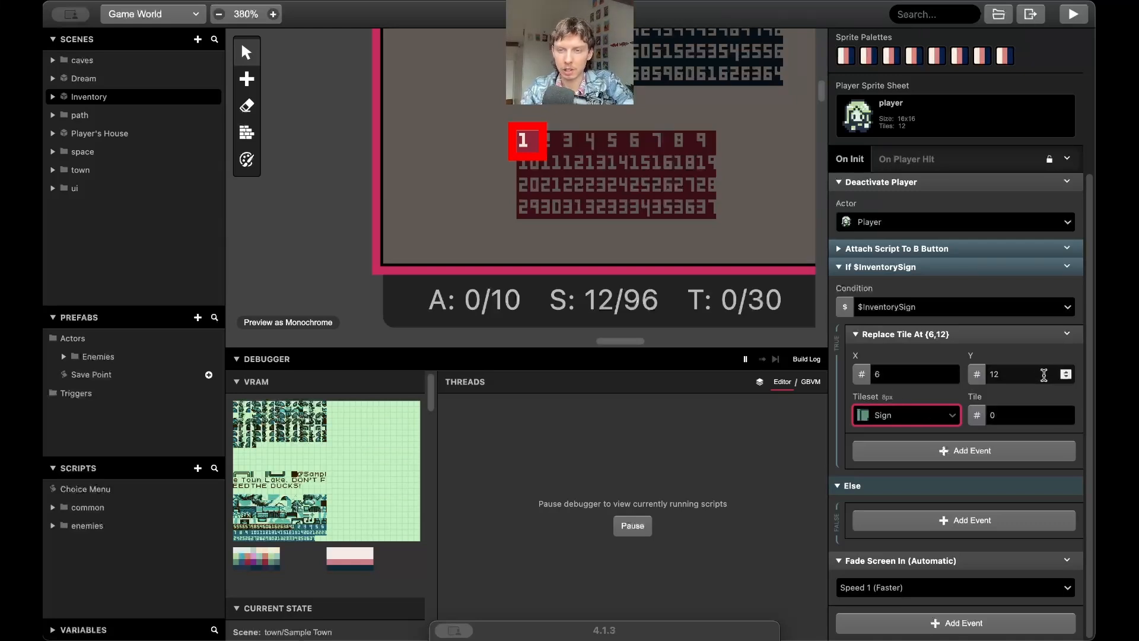
Copy the Replace Tile event, paste a duplicate below it and set the duplicate's tile to 1.
{"action": "left_click", "coordinate": [1066, 333]}
{"action": "left_click", "coordinate": [1028, 449]}
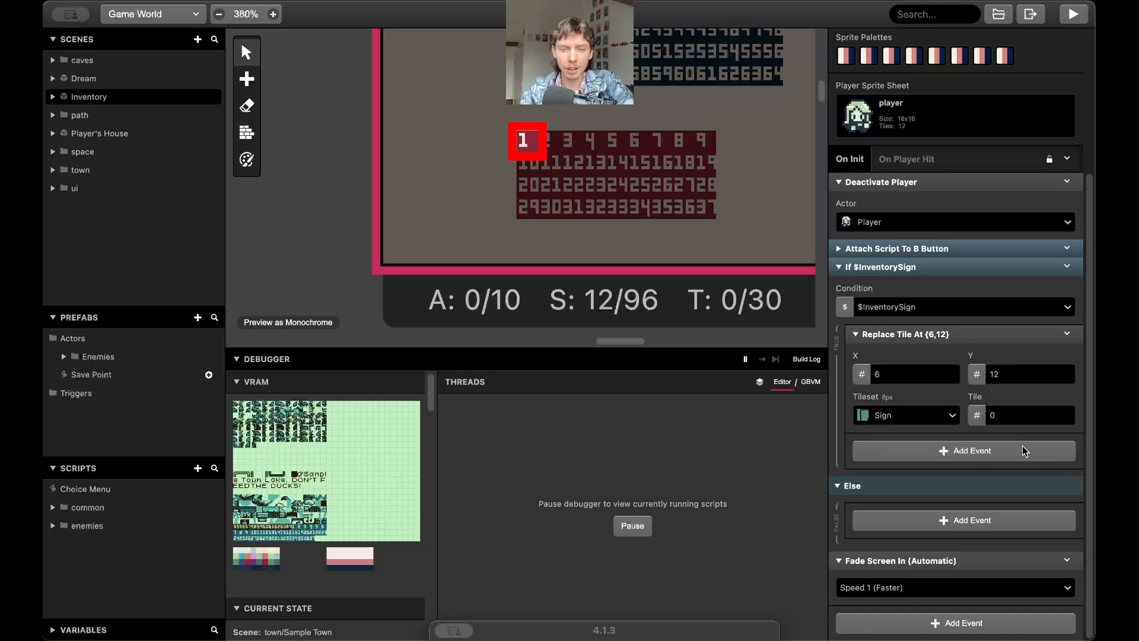
{"action": "left_click", "coordinate": [985, 452], "text": "alt"}
{"action": "scroll", "coordinate": [983, 450], "scroll_direction": "down", "scroll_amount": 1}
{"action": "double_click", "coordinate": [1008, 488]}
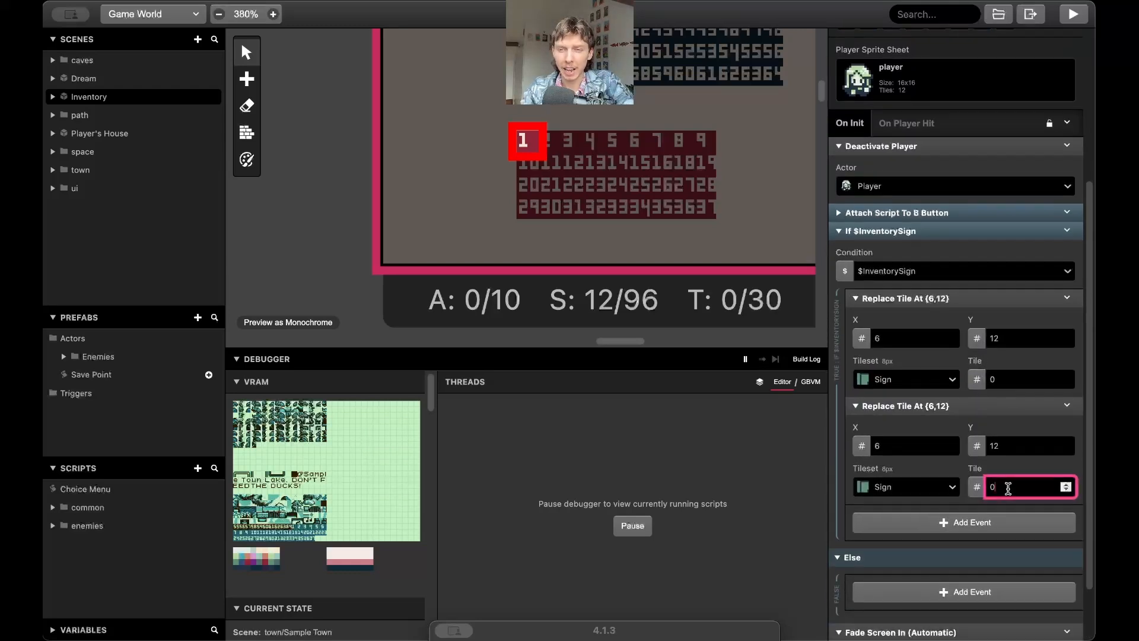
{"action": "type", "text": "2"}
Paste two more copies of the Replace Tile event and set their tiles to 2 and 3.
{"action": "scroll", "coordinate": [1008, 488], "scroll_direction": "down", "scroll_amount": 1}
{"action": "left_click", "coordinate": [992, 481], "text": "alt"}
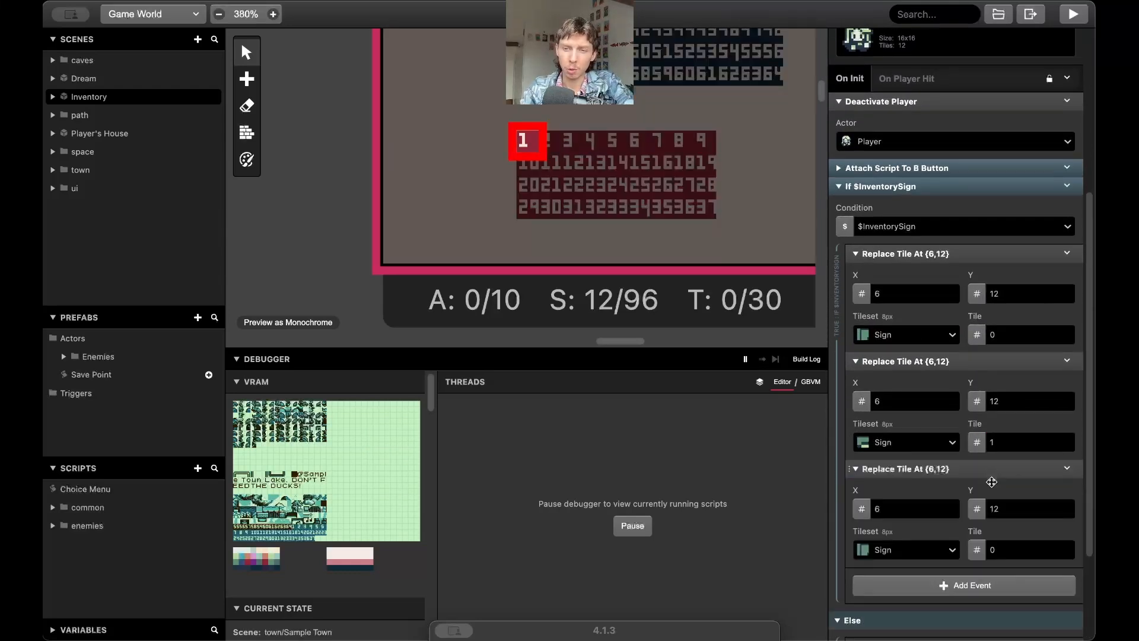
{"action": "double_click", "coordinate": [997, 546]}
{"action": "type", "text": "2"}
{"action": "scroll", "coordinate": [993, 545], "scroll_direction": "down", "scroll_amount": 1}
{"action": "left_click", "coordinate": [987, 543], "text": "alt"}
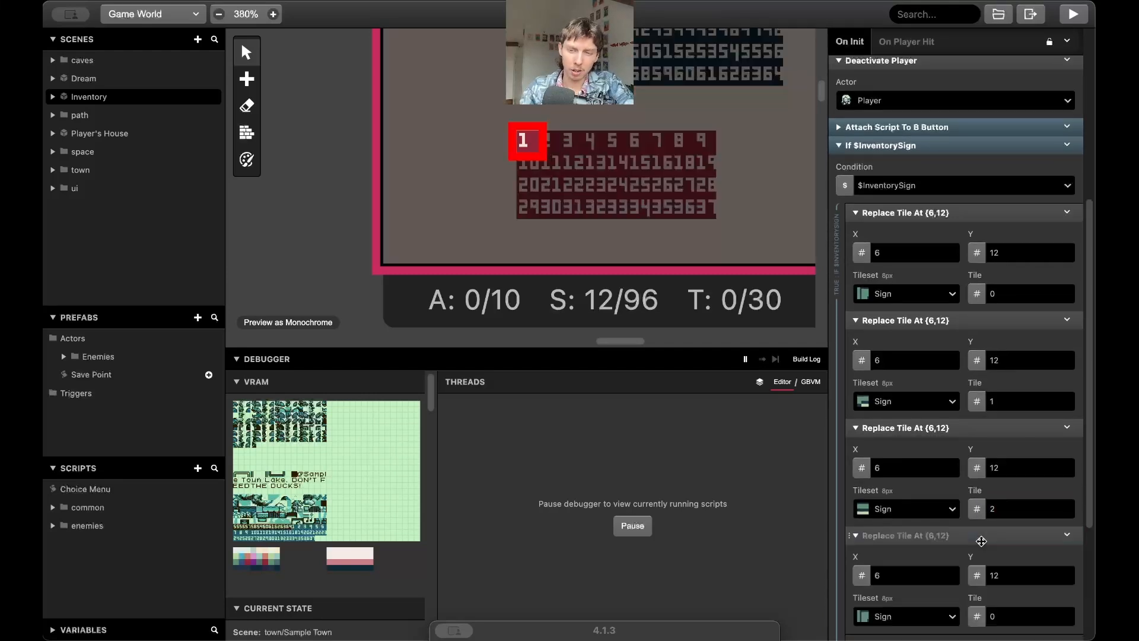
{"action": "scroll", "coordinate": [989, 543], "scroll_direction": "down", "scroll_amount": 2}
{"action": "double_click", "coordinate": [988, 544]}
{"action": "type", "text": "3"}
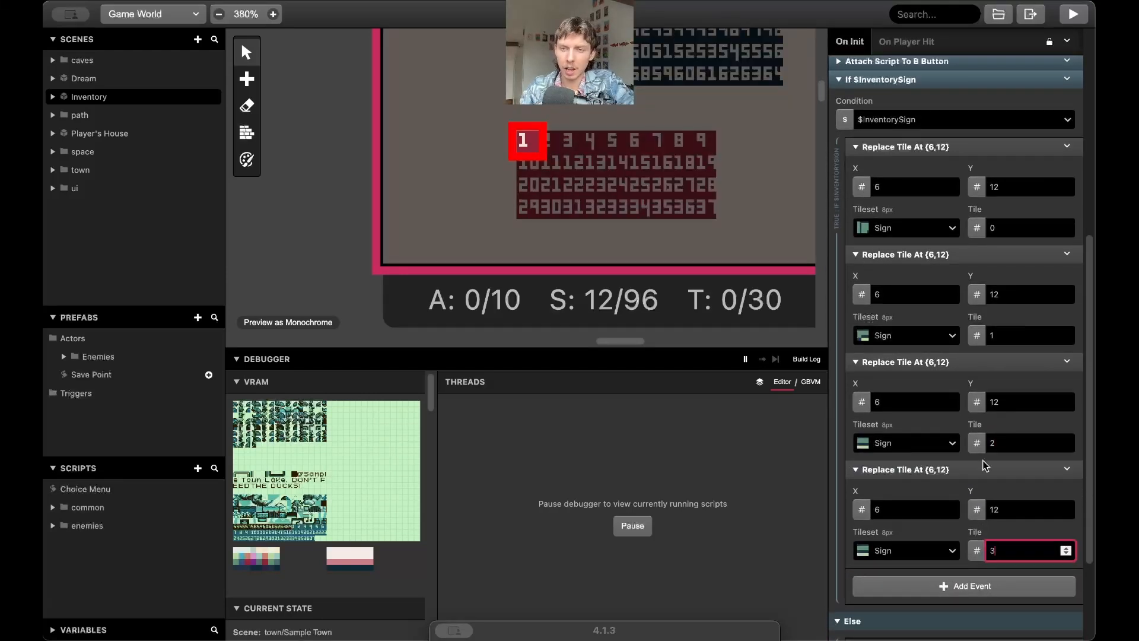
Delete the three duplicated Replace Tile events, keeping only the original one.
{"action": "left_click", "coordinate": [1066, 254]}
{"action": "left_click", "coordinate": [1011, 441]}
{"action": "left_click", "coordinate": [1067, 254]}
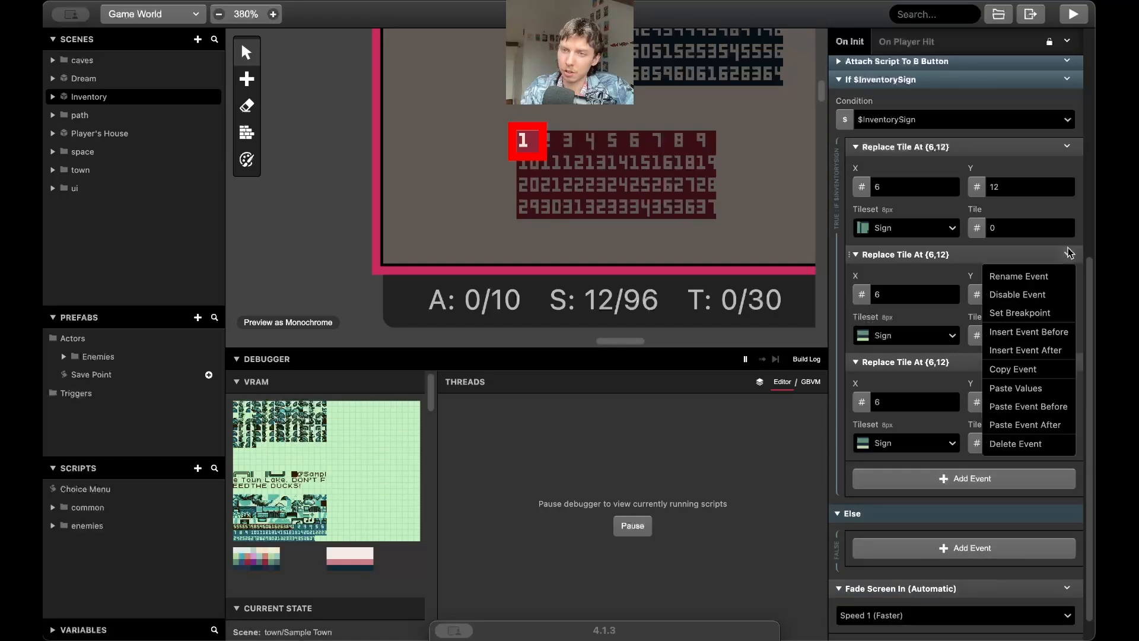
{"action": "left_click", "coordinate": [1011, 442]}
{"action": "left_click", "coordinate": [1067, 335]}
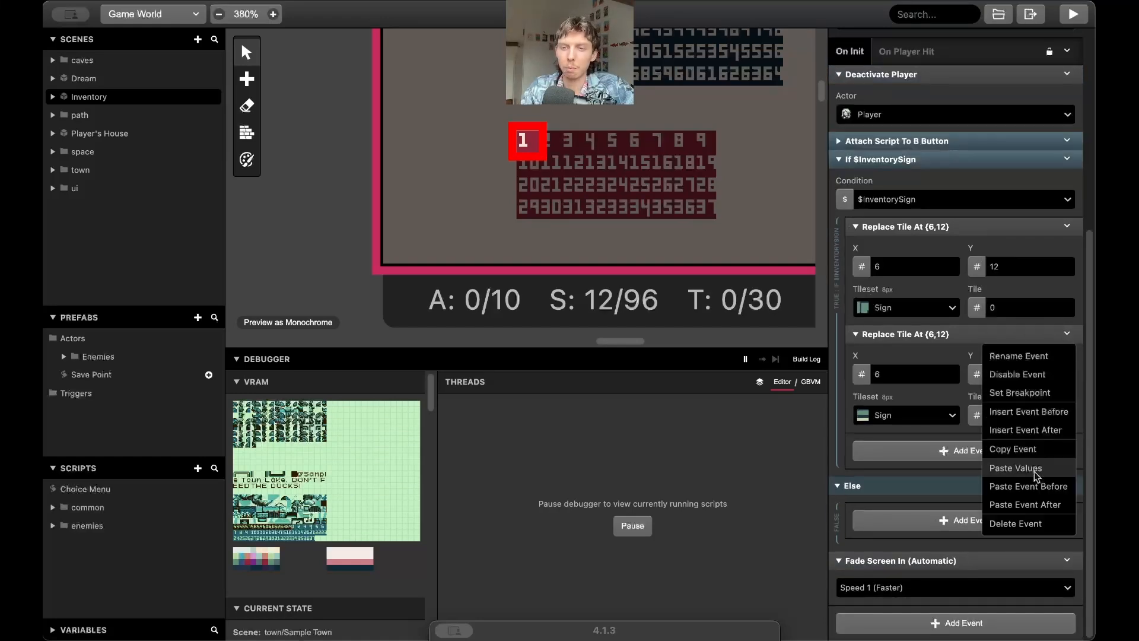
{"action": "left_click", "coordinate": [1023, 522]}
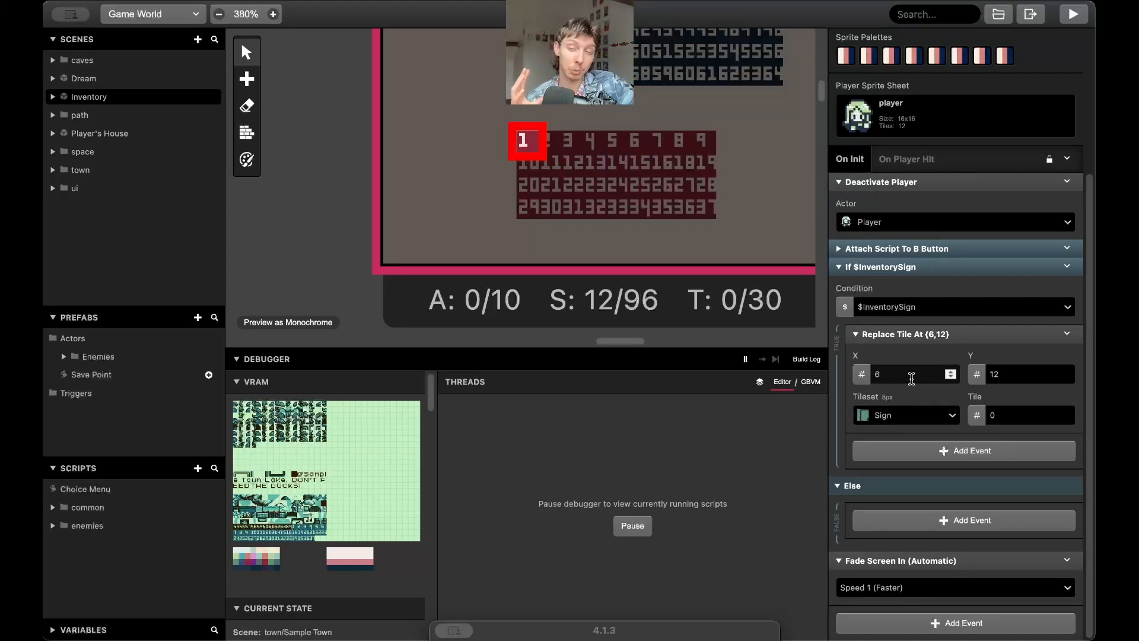
Keep the Sign tileset and step through the Replace Tile event's tile numbers, settling on tile 5.
{"action": "left_click", "coordinate": [942, 418]}
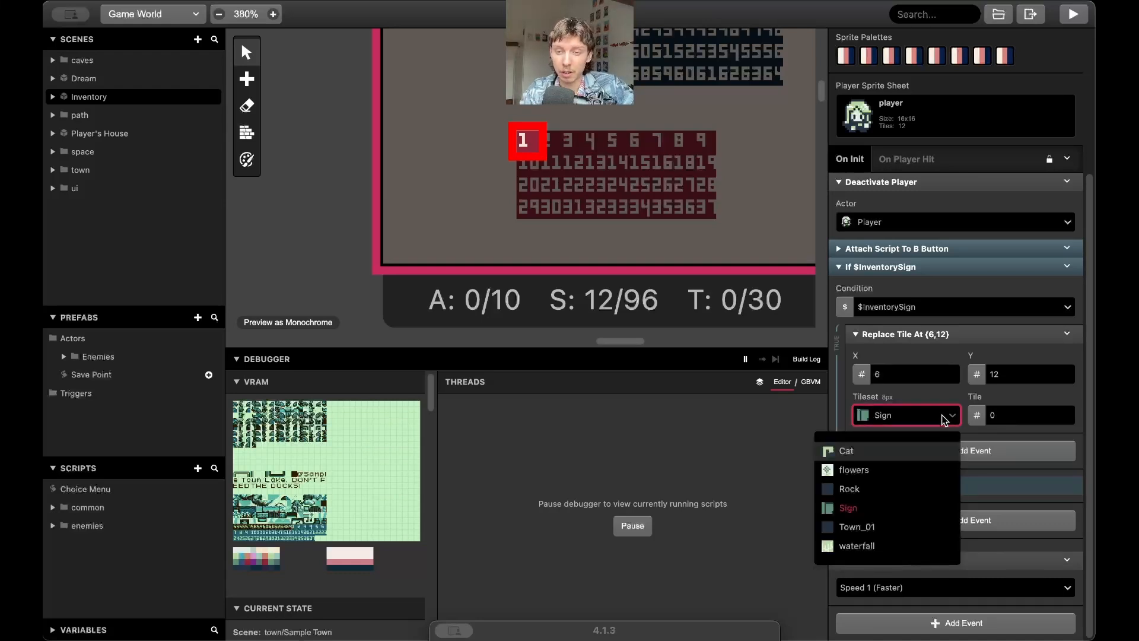
{"action": "left_click", "coordinate": [942, 419]}
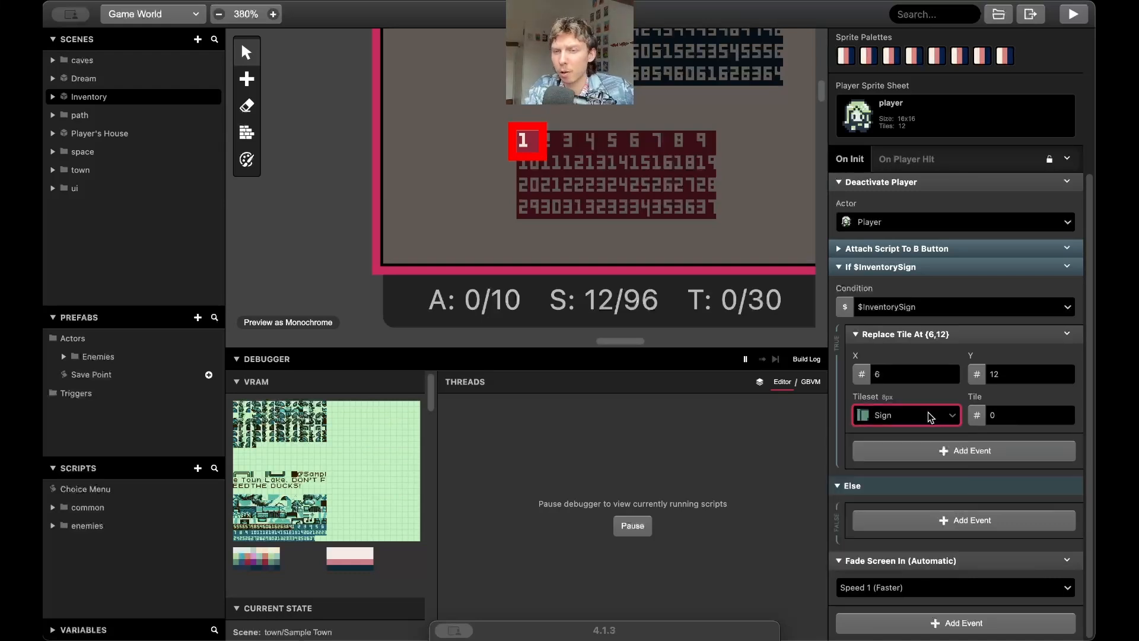
{"action": "double_click", "coordinate": [1067, 413]}
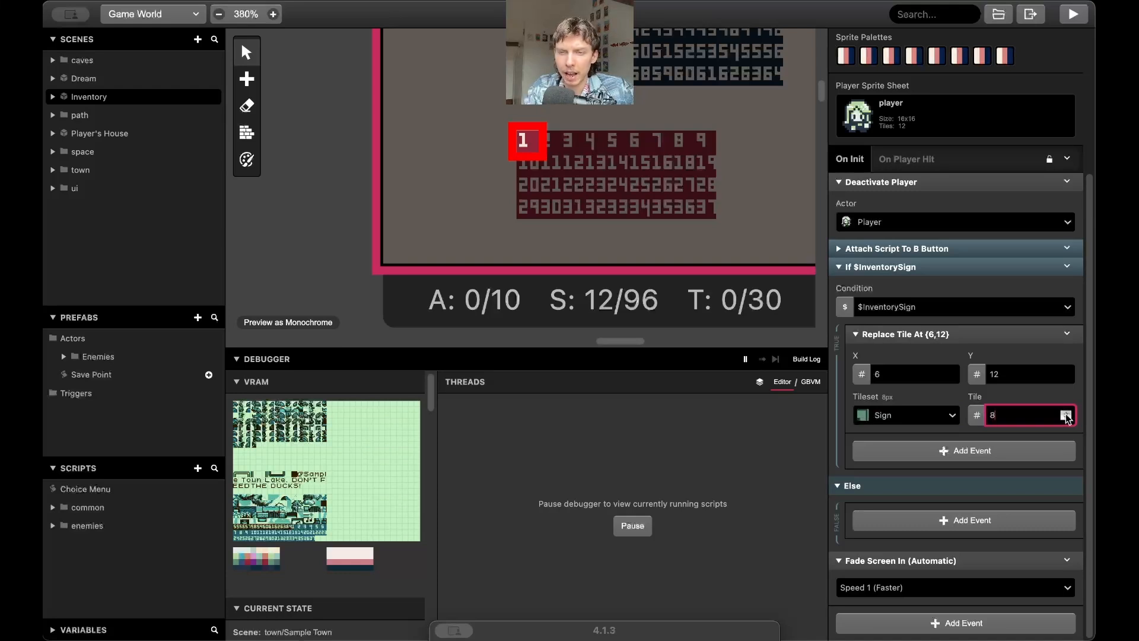
{"action": "left_click", "coordinate": [1065, 417]}
{"action": "left_click", "coordinate": [1064, 418]}
{"action": "left_click", "coordinate": [1064, 418]}
{"action": "left_click", "coordinate": [1064, 417]}
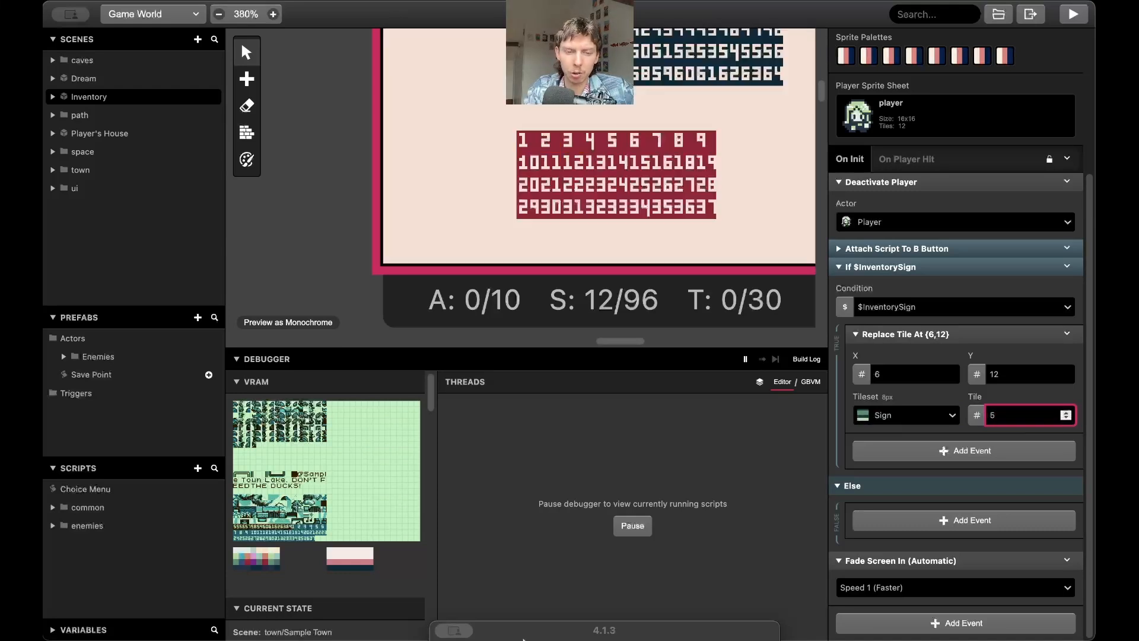
{"action": "left_click", "coordinate": [402, 619]}
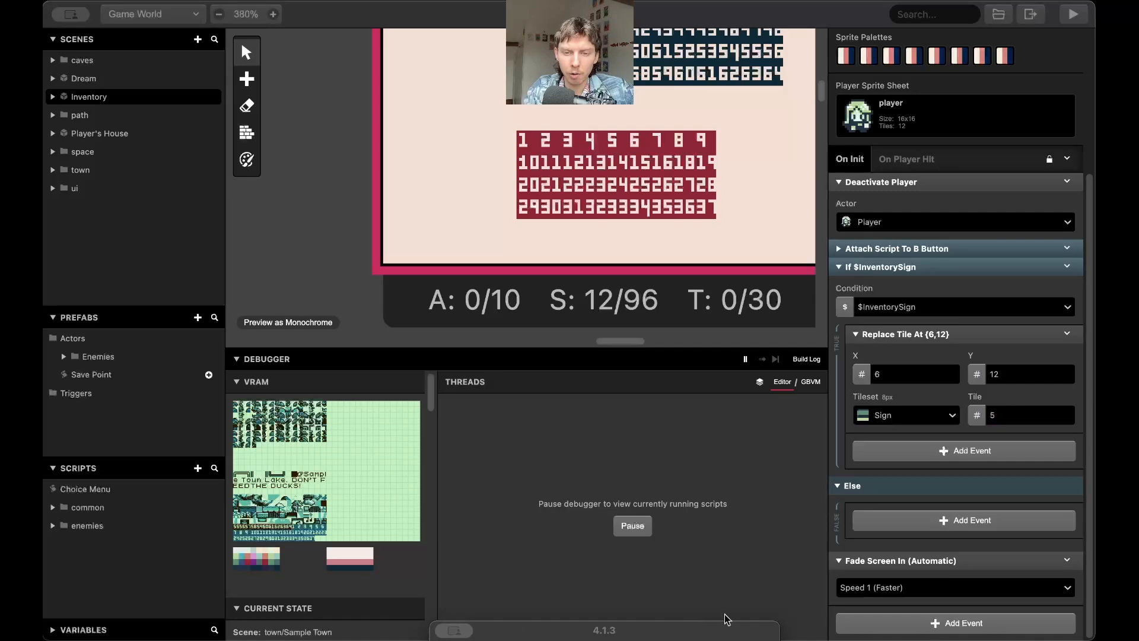
Switch to the GIMP cat image, outline its upper-right grid tile with one-pixel black pencil lines and fill it solid black.
{"action": "key", "text": "super+Tab"}
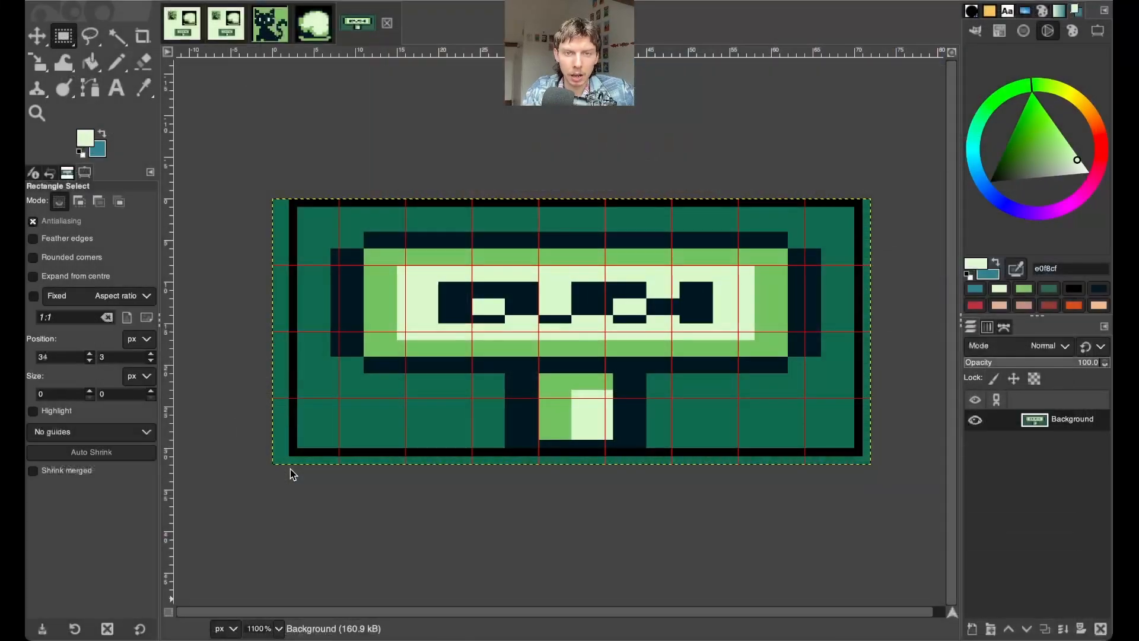
{"action": "left_click", "coordinate": [273, 34]}
{"action": "key", "text": "n"}
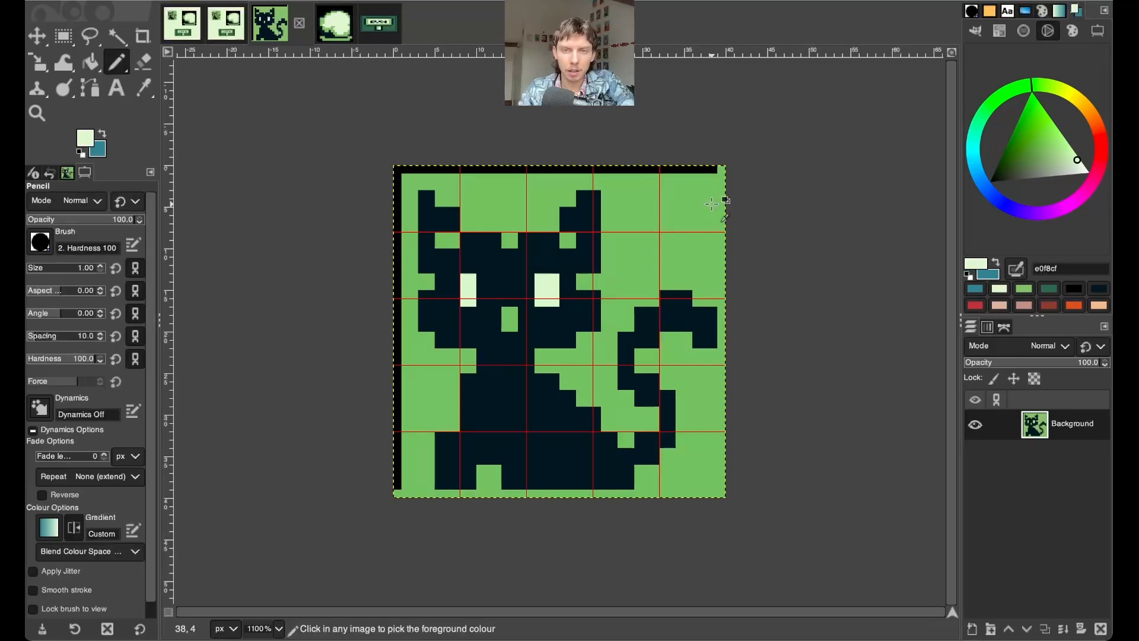
{"action": "left_click", "coordinate": [698, 202], "text": "super"}
{"action": "key", "text": "shift+b"}
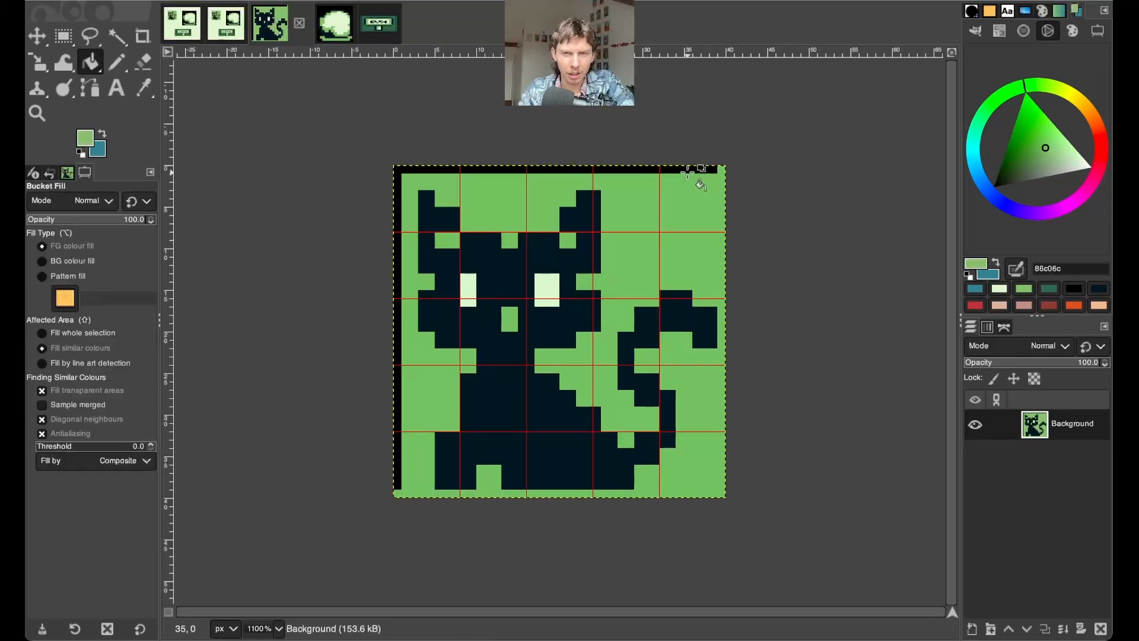
{"action": "key", "text": "n"}
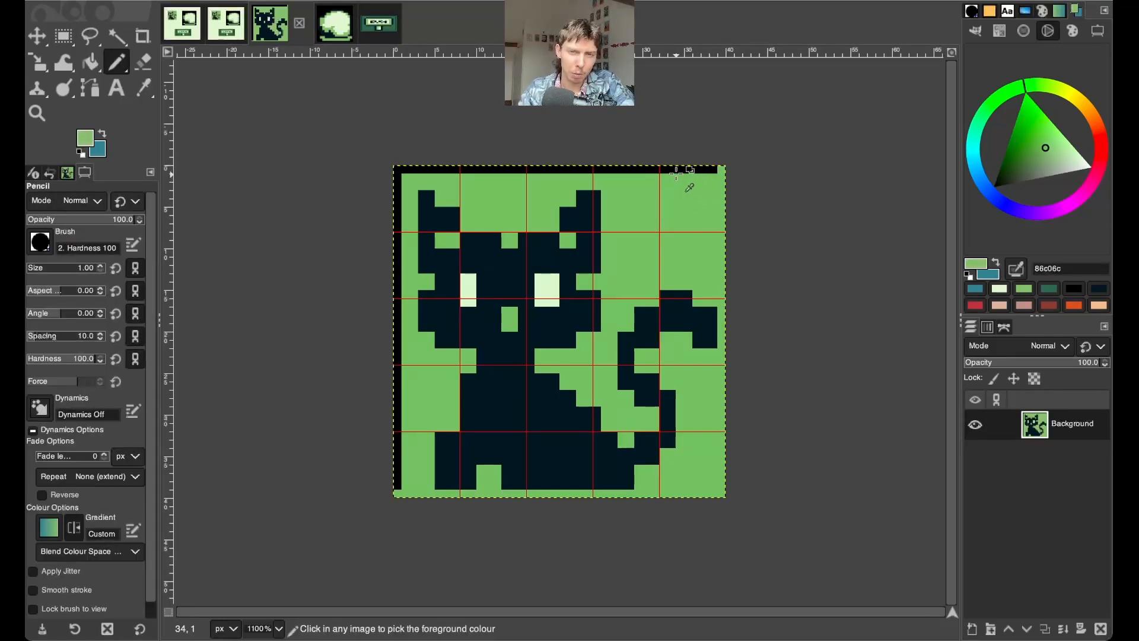
{"action": "left_click", "coordinate": [662, 171], "text": "super"}
{"action": "left_click", "coordinate": [663, 230], "text": "shift"}
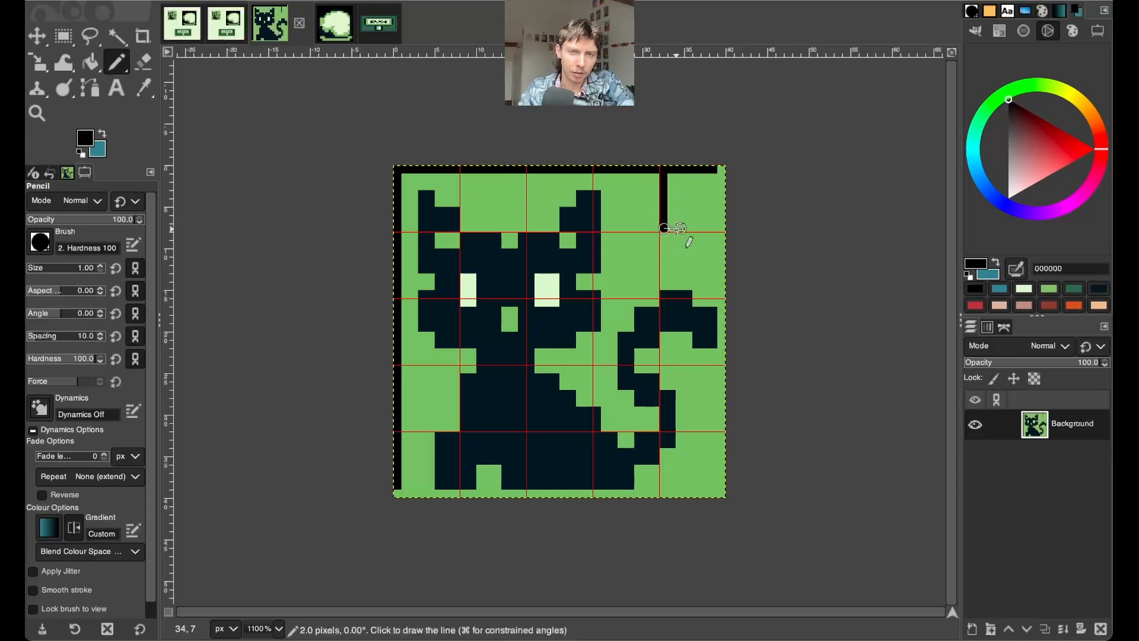
{"action": "left_click", "coordinate": [721, 229], "text": "shift"}
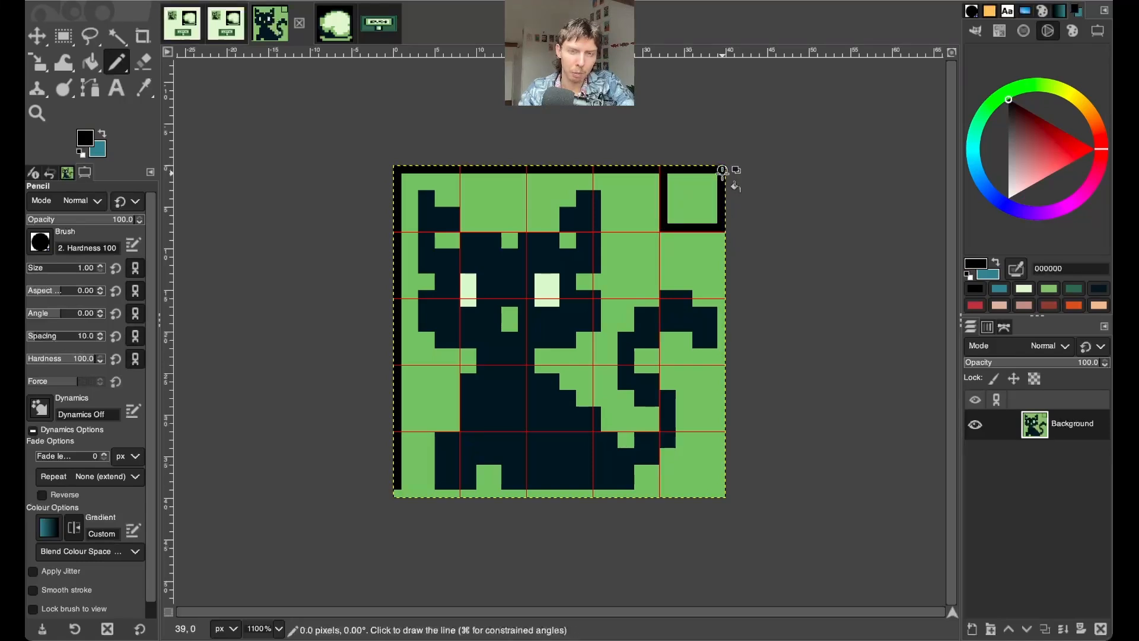
{"action": "key", "text": "shift+b"}
{"action": "left_click", "coordinate": [706, 188]}
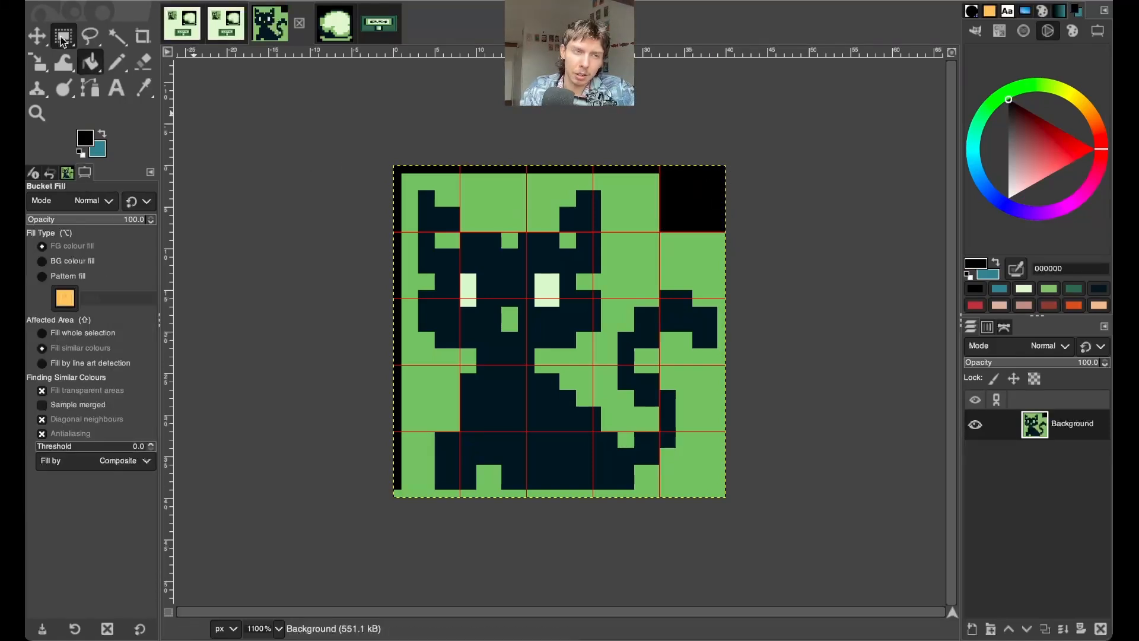
Export the edited cat image over Cat.png.
{"action": "left_click", "coordinate": [63, 36]}
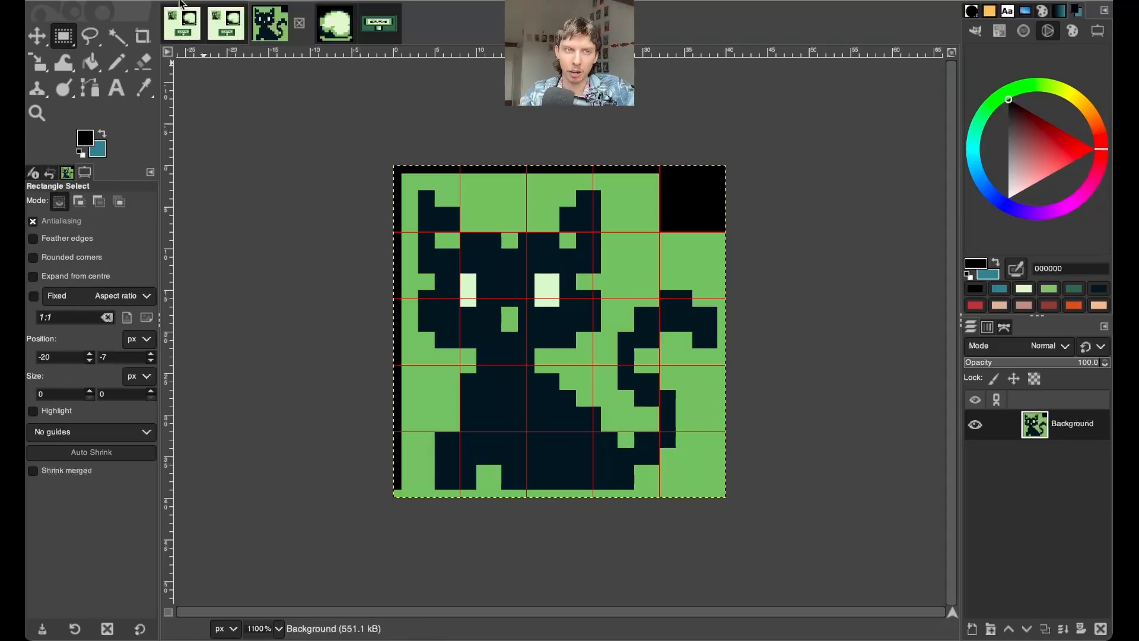
{"action": "left_click", "coordinate": [110, 1]}
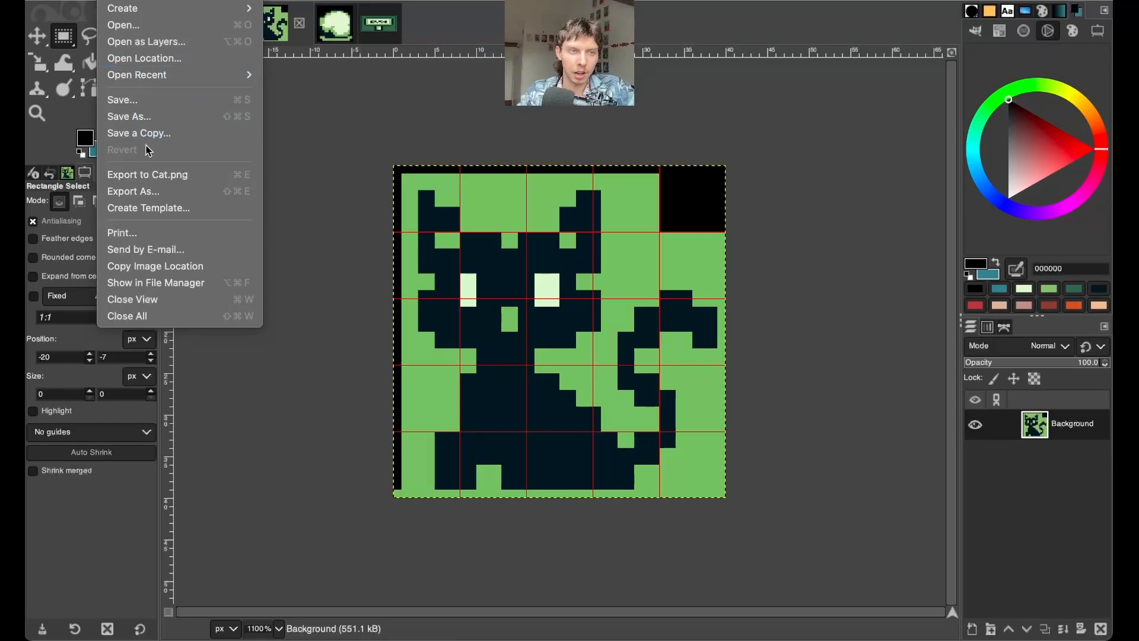
{"action": "left_click", "coordinate": [155, 175]}
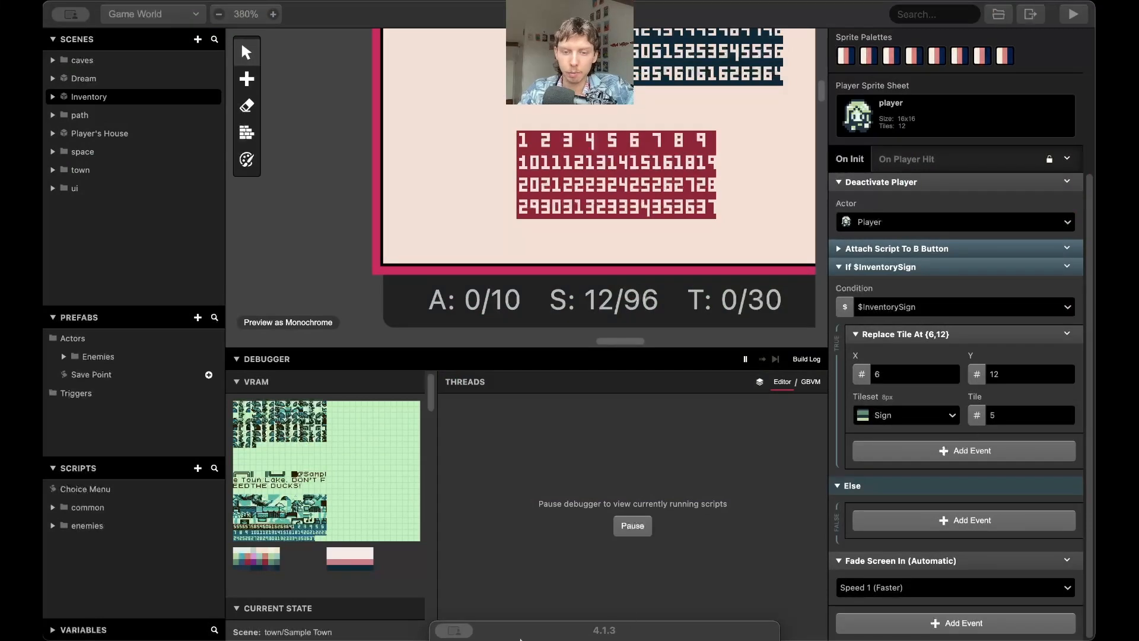
Check the tilesets available for the Replace Tile event and keep Sign selected.
{"action": "left_click", "coordinate": [1008, 414]}
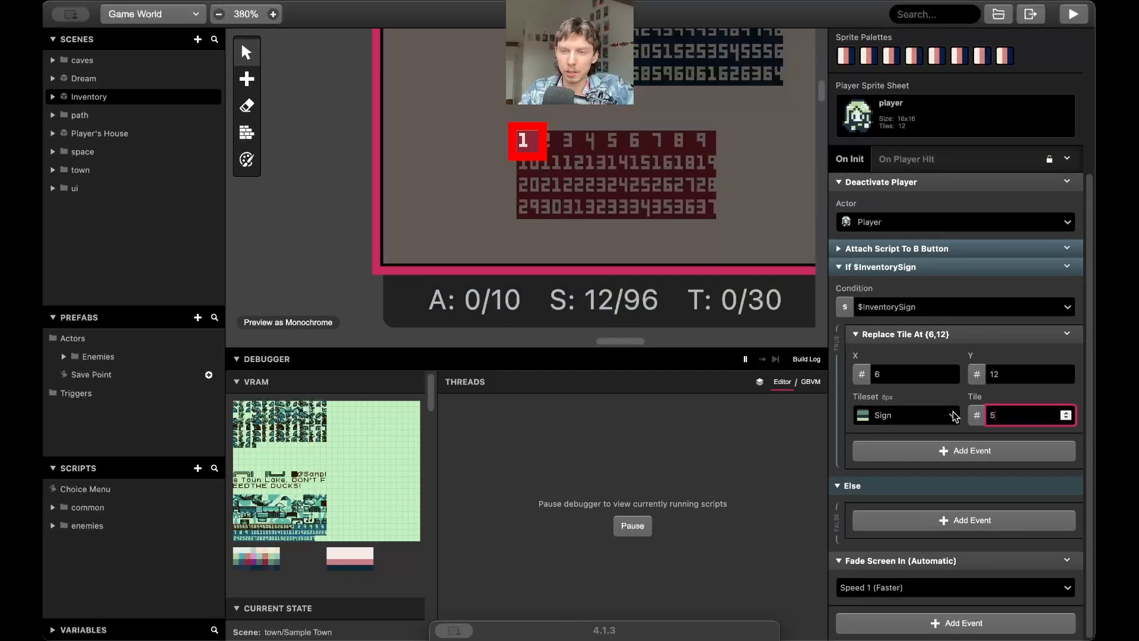
{"action": "left_click", "coordinate": [953, 415]}
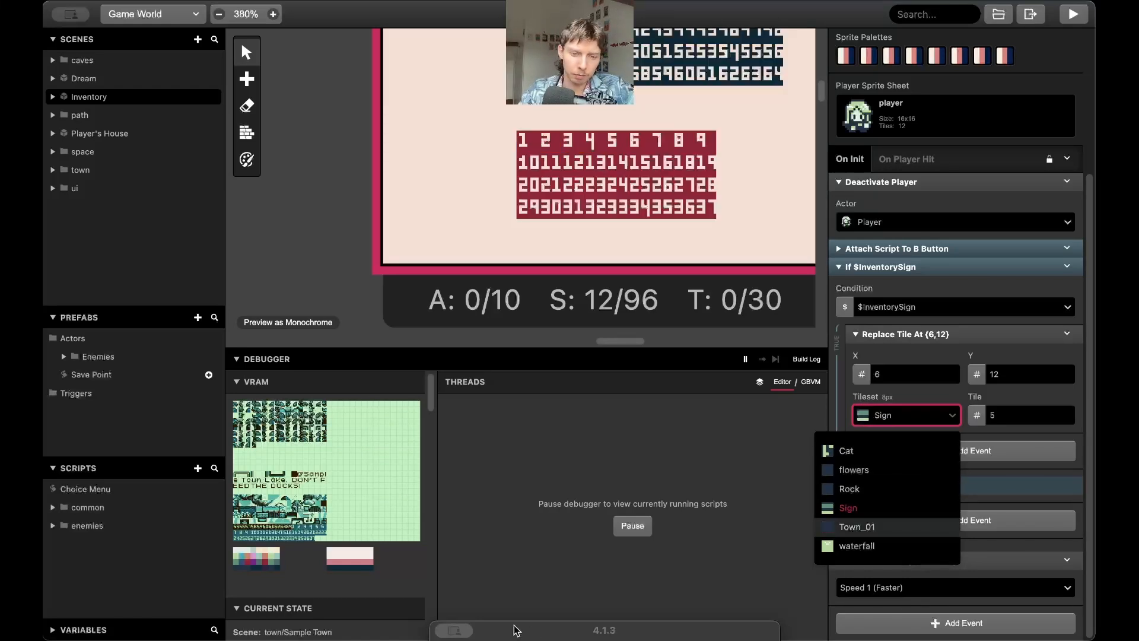
{"action": "left_click", "coordinate": [880, 512]}
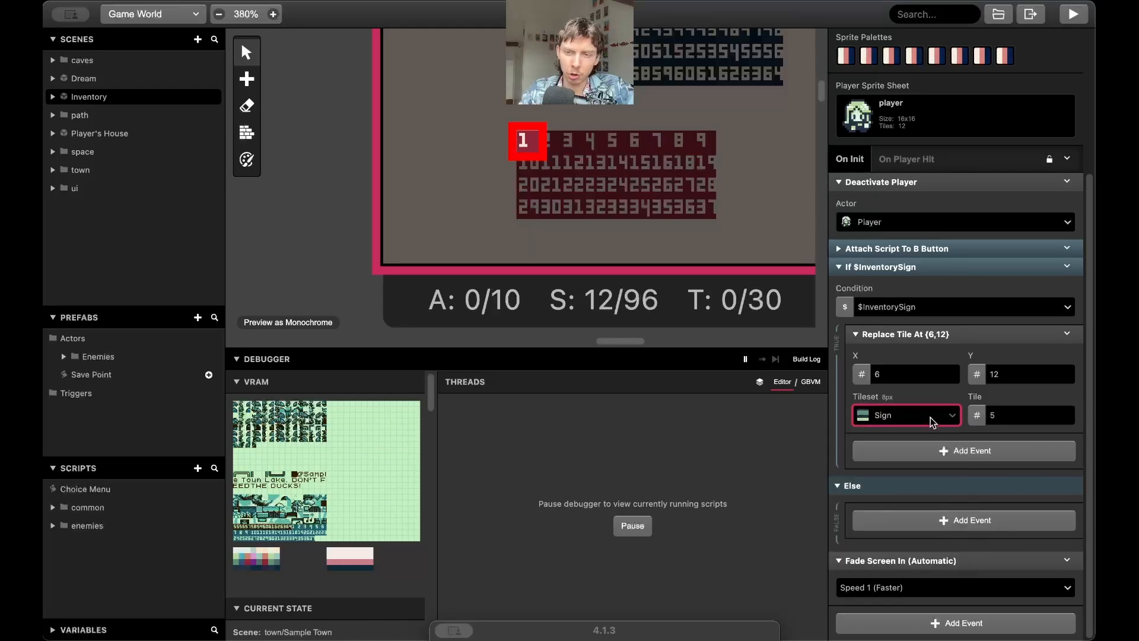
{"action": "left_click", "coordinate": [953, 415]}
{"action": "left_click", "coordinate": [953, 415]}
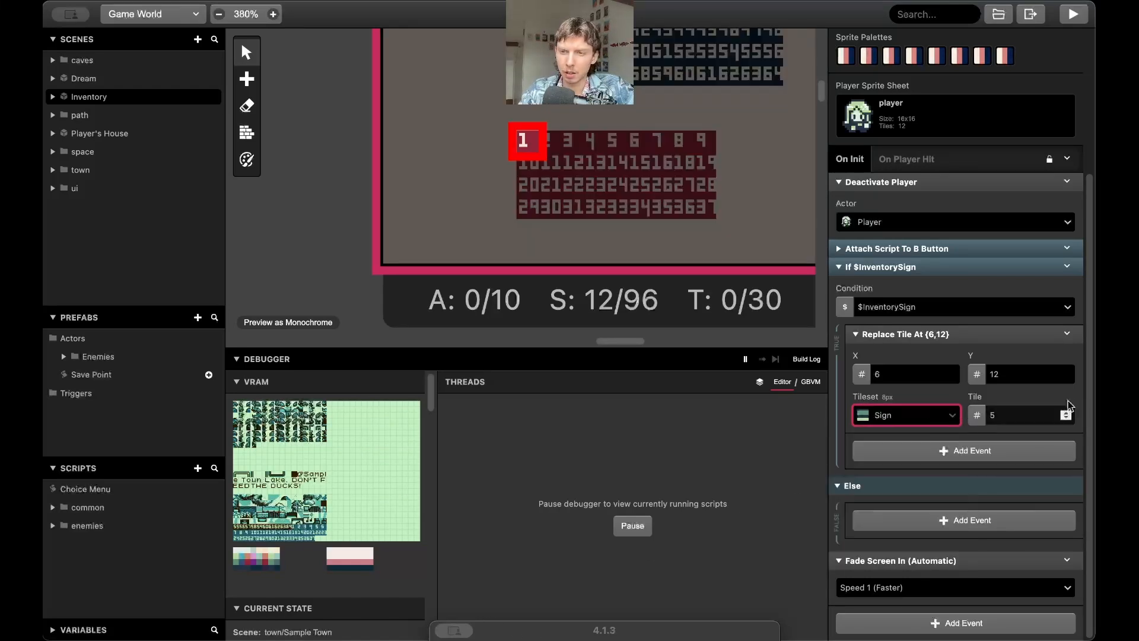
Step through the tile numbers of the Replace Tile event's Sign tileset and settle on tile 27.
{"action": "left_click", "coordinate": [1061, 415]}
{"action": "type", "text": "11"}
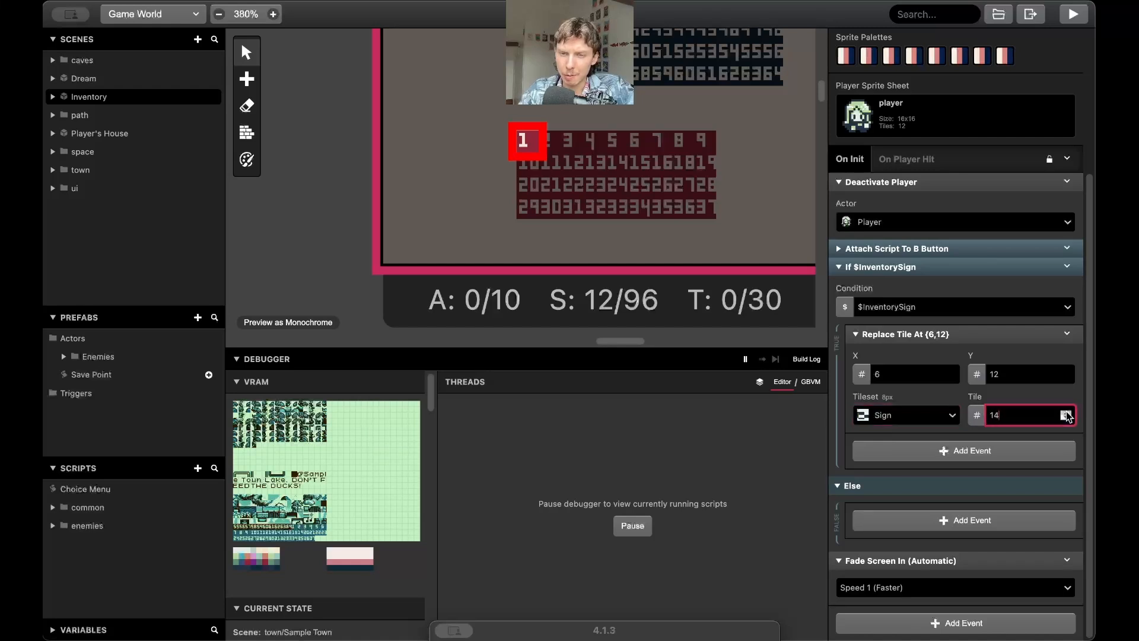
{"action": "left_click", "coordinate": [1065, 412]}
{"action": "left_click", "coordinate": [1066, 412]}
{"action": "left_click", "coordinate": [1066, 412]}
{"action": "left_click", "coordinate": [1066, 413]}
{"action": "left_click", "coordinate": [1066, 413]}
{"action": "left_click", "coordinate": [1065, 412]}
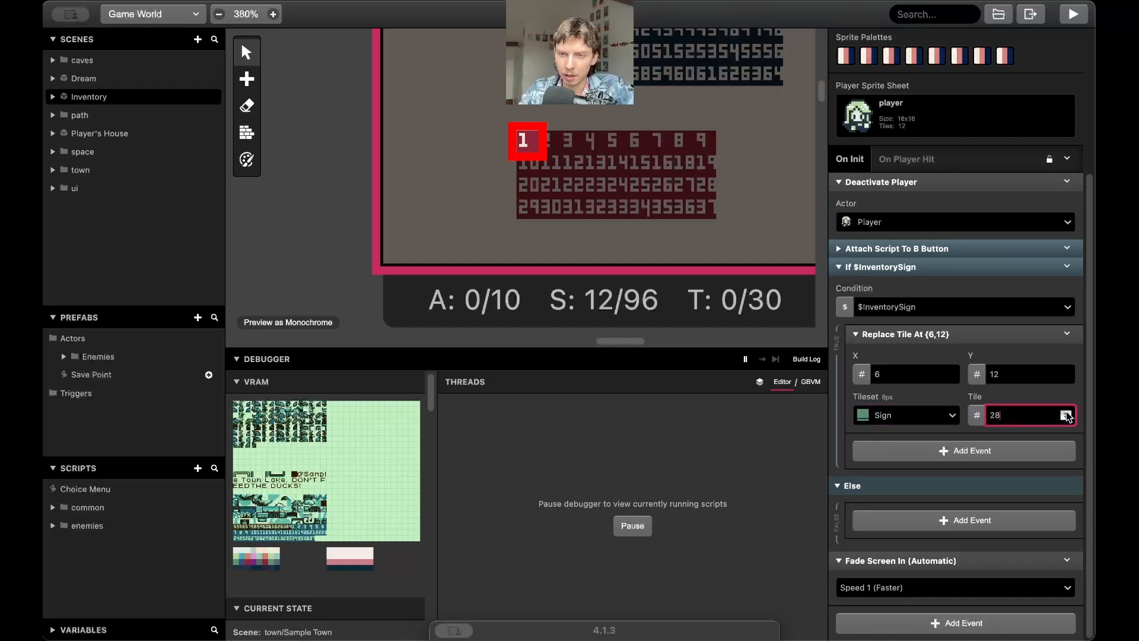
{"action": "left_click", "coordinate": [1066, 417]}
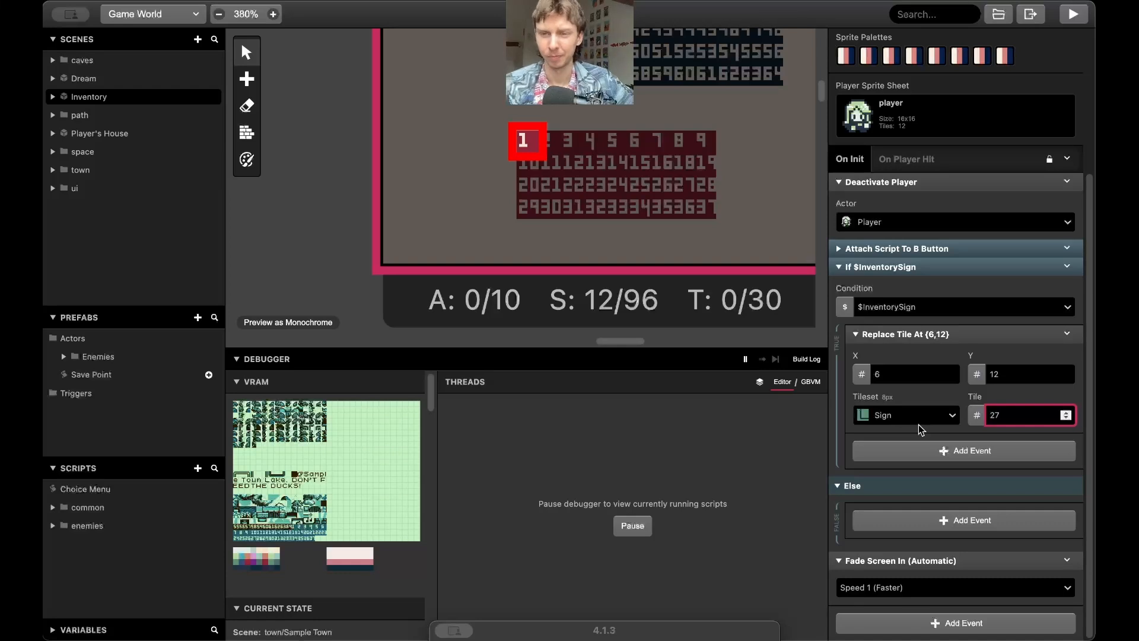
Add an Event Group above the Replace Tile event under If $InventorySign and move the Replace Tile event into it.
{"action": "left_click", "coordinate": [1066, 334]}
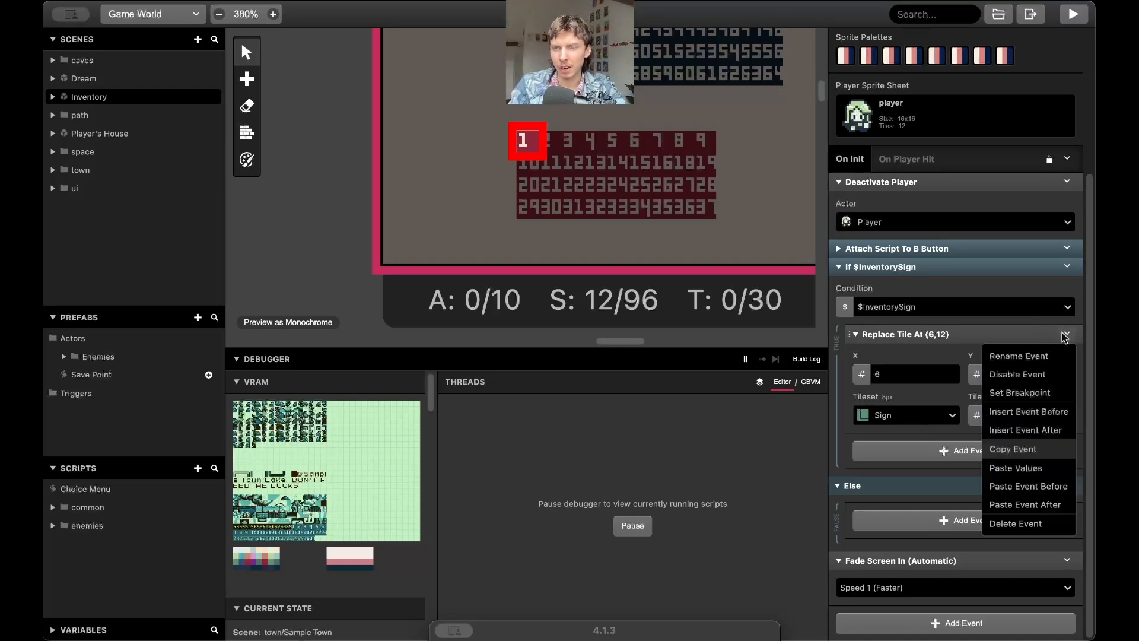
{"action": "left_click", "coordinate": [956, 451]}
{"action": "left_click", "coordinate": [956, 454]}
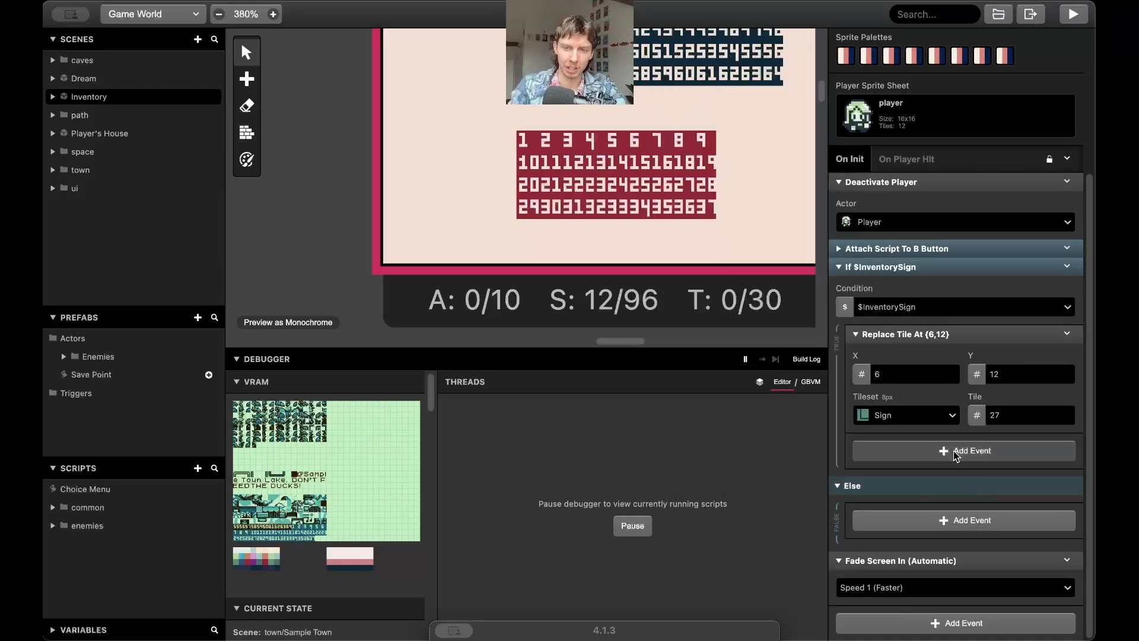
{"action": "type", "text": "gr"}
{"action": "key", "text": "Down"}
{"action": "key", "text": "Down"}
{"action": "key", "text": "Return"}
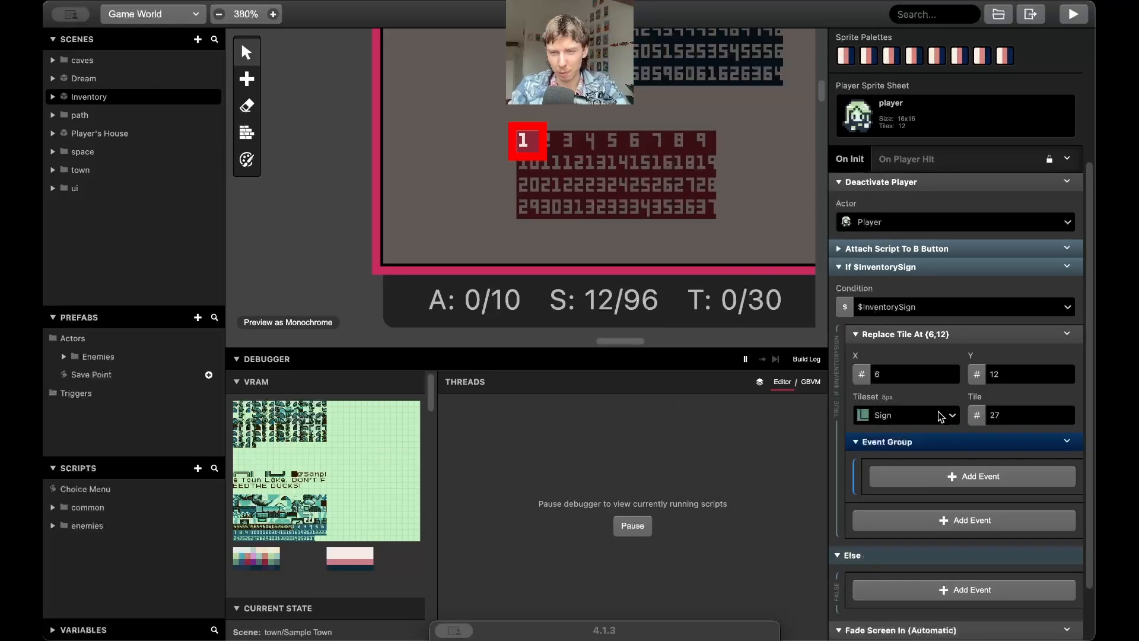
{"action": "left_click_drag", "start_coordinate": [932, 438], "coordinate": [936, 335]}
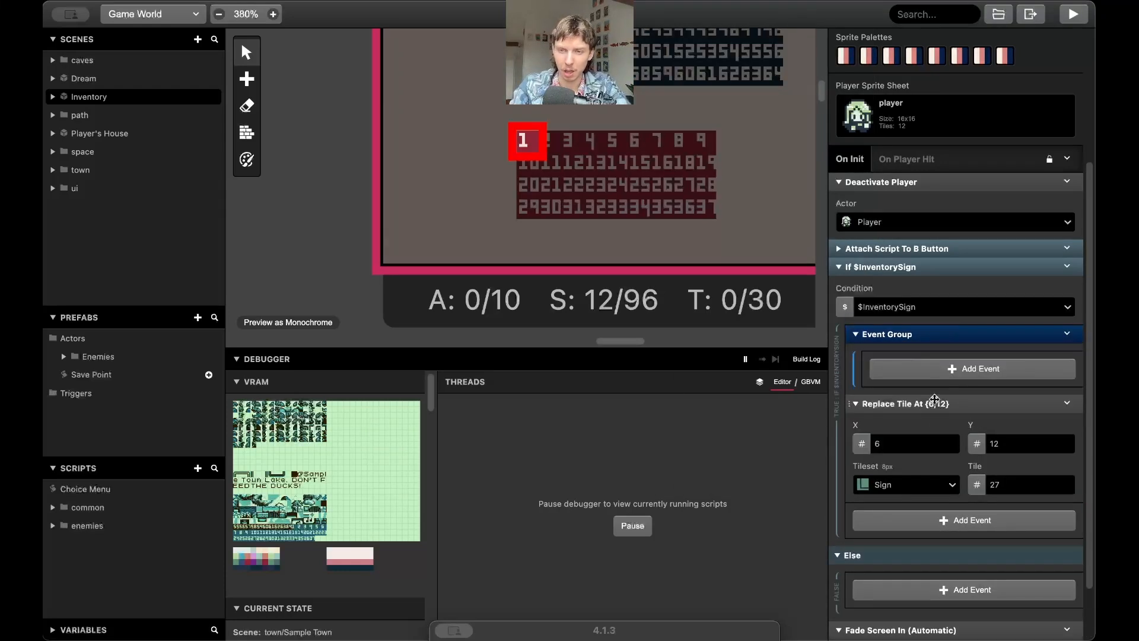
{"action": "left_click_drag", "start_coordinate": [935, 400], "coordinate": [937, 390]}
Copy the grouped Replace Tile event, paste two duplicates below it and set their X positions to 7 and 8.
{"action": "left_click", "coordinate": [1066, 360]}
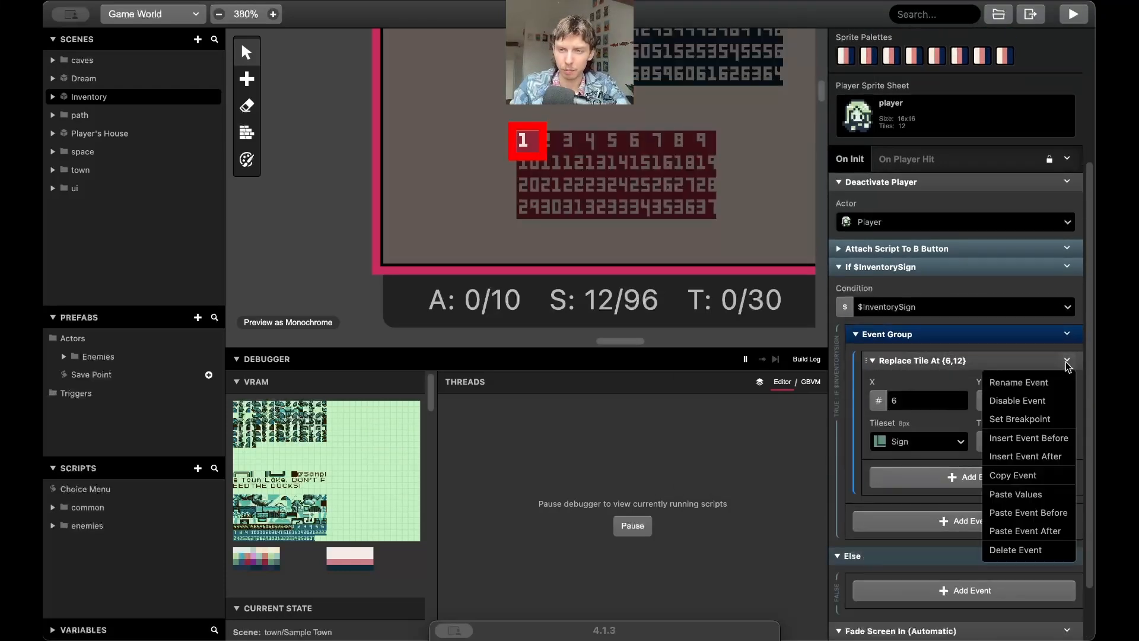
{"action": "left_click", "coordinate": [1012, 470]}
{"action": "scroll", "coordinate": [946, 521], "scroll_direction": "down", "scroll_amount": 1}
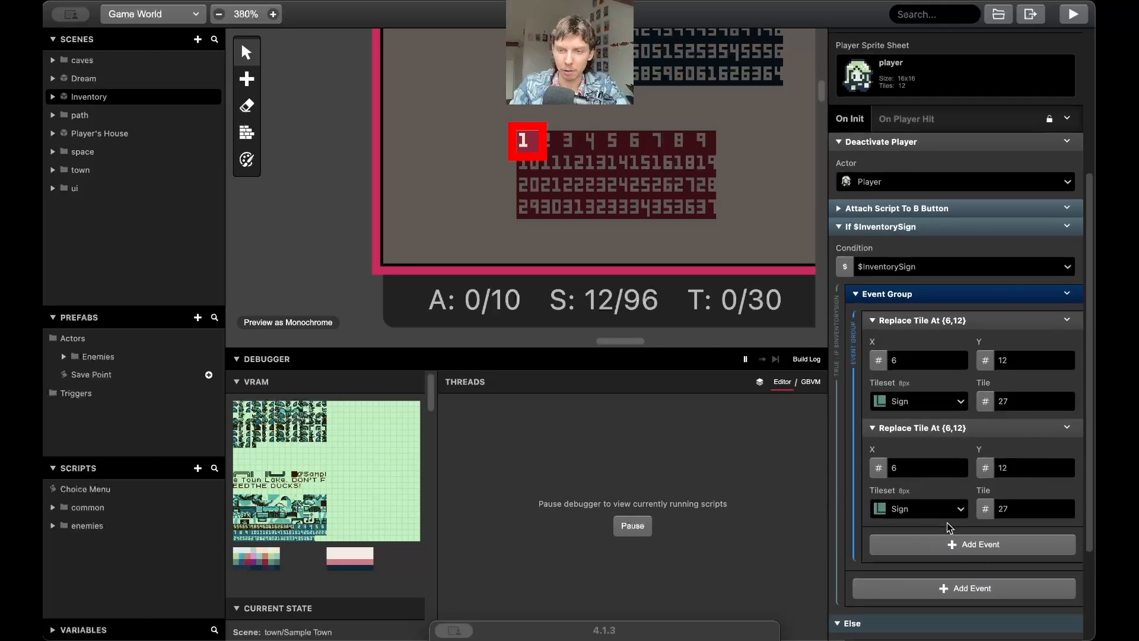
{"action": "left_click", "coordinate": [946, 541], "text": "alt"}
{"action": "scroll", "coordinate": [945, 542], "scroll_direction": "down", "scroll_amount": 2}
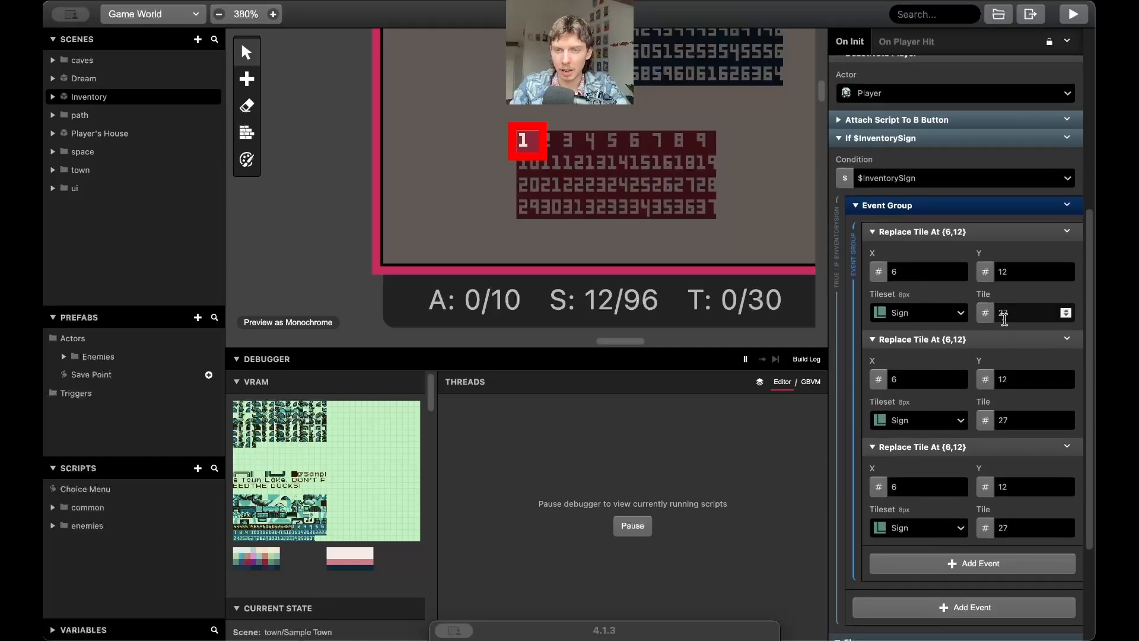
{"action": "left_click", "coordinate": [959, 378]}
{"action": "left_click", "coordinate": [959, 485]}
{"action": "left_click", "coordinate": [959, 486]}
{"action": "scroll", "coordinate": [961, 488], "scroll_direction": "down", "scroll_amount": 1}
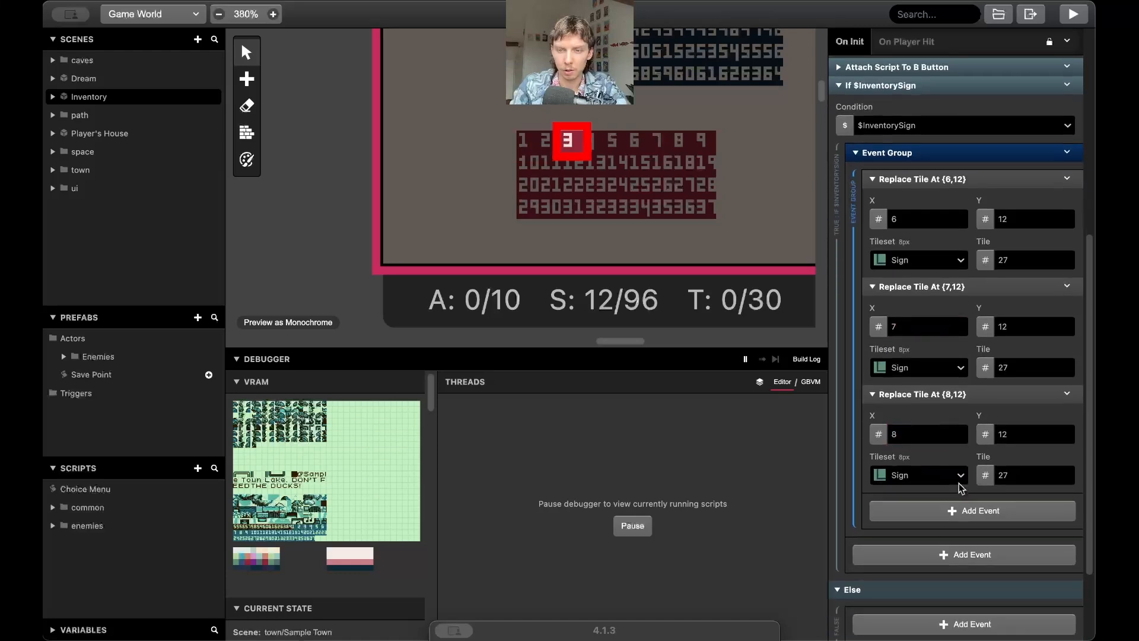
Paste two more Replace Tile duplicates into the group and set their X positions to 9 and 10.
{"action": "scroll", "coordinate": [961, 488], "scroll_direction": "down", "scroll_amount": 1}
{"action": "left_click", "coordinate": [961, 487], "text": "alt"}
{"action": "left_click", "coordinate": [959, 516]}
{"action": "left_click", "coordinate": [959, 516]}
{"action": "left_click", "coordinate": [959, 516]}
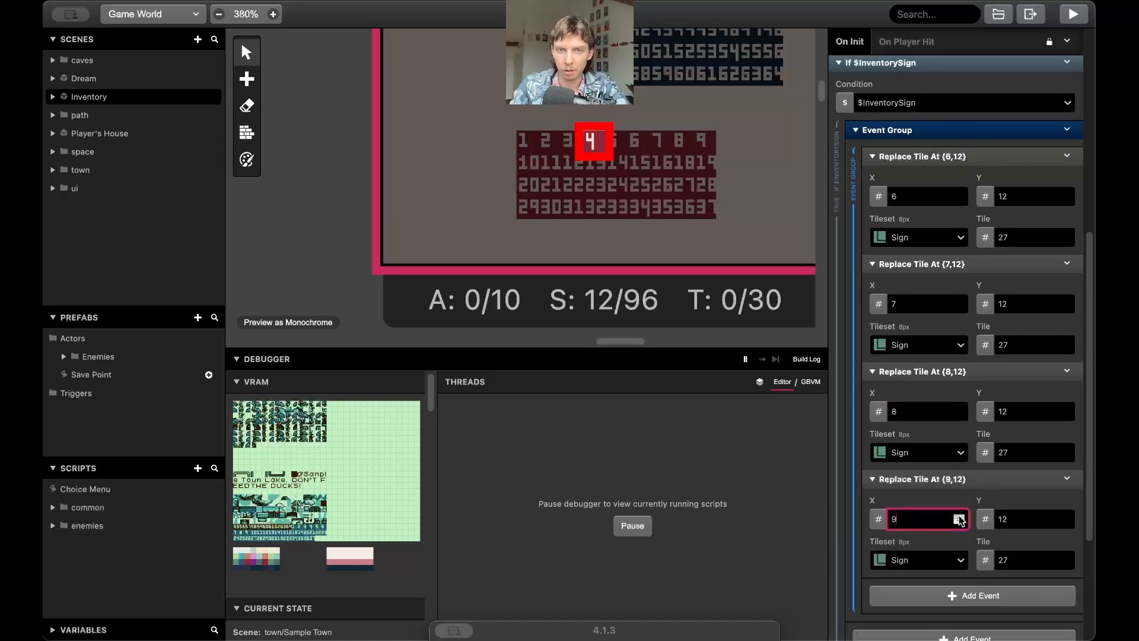
{"action": "scroll", "coordinate": [959, 516], "scroll_direction": "down", "scroll_amount": 1}
{"action": "left_click", "coordinate": [959, 515], "text": "alt"}
{"action": "left_click", "coordinate": [959, 531]}
{"action": "left_click", "coordinate": [959, 531]}
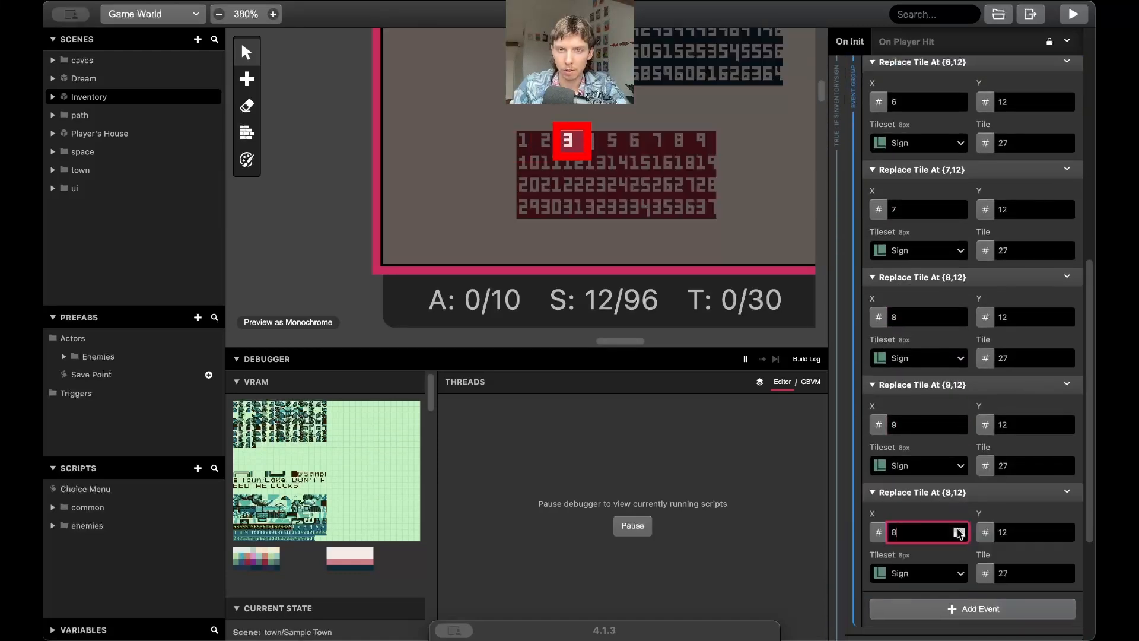
{"action": "left_click", "coordinate": [959, 532]}
{"action": "left_click", "coordinate": [959, 531]}
Paste another Replace Tile duplicate at the end of the group and set its X position to 11.
{"action": "scroll", "coordinate": [959, 530], "scroll_direction": "down", "scroll_amount": 1}
{"action": "left_click", "coordinate": [959, 528], "text": "alt"}
{"action": "left_click", "coordinate": [959, 549]}
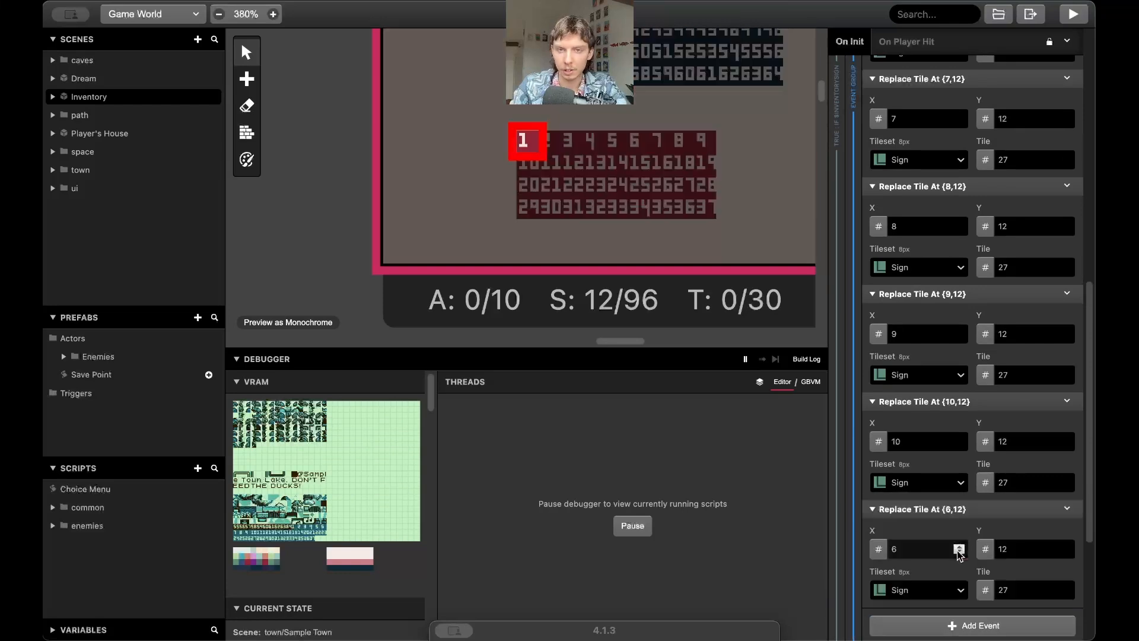
{"action": "left_click", "coordinate": [959, 548]}
{"action": "left_click", "coordinate": [959, 548]}
{"action": "left_click", "coordinate": [959, 549]}
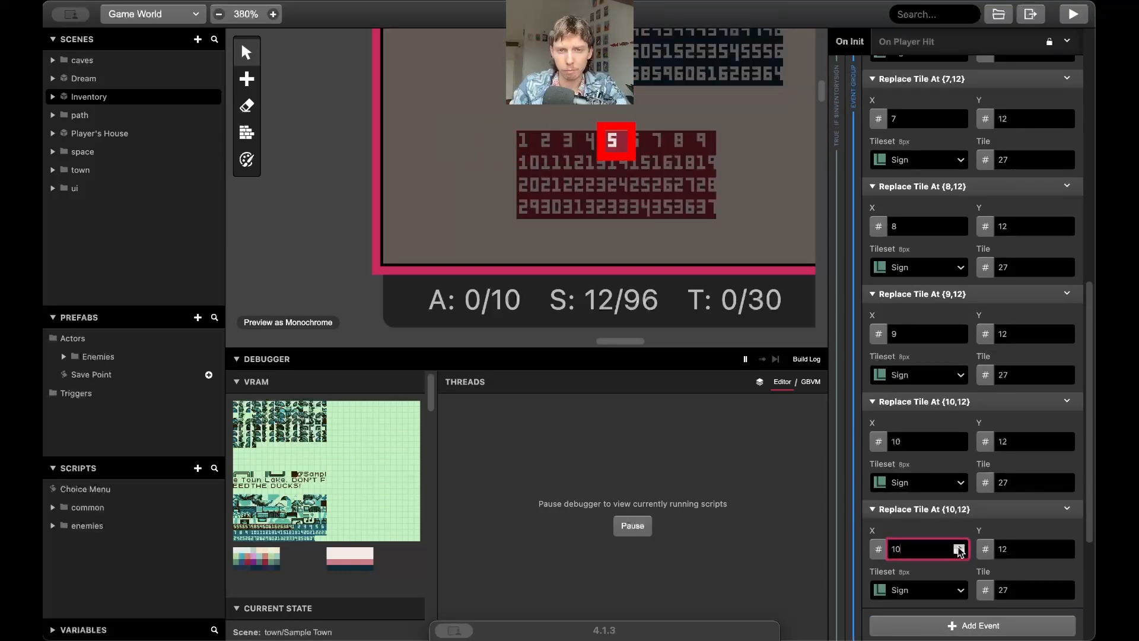
{"action": "left_click", "coordinate": [959, 548]}
Keep duplicating Replace Tile events in the group until they cover X 6 to 14 on rows Y 12 to 15.
{"action": "scroll", "coordinate": [959, 549], "scroll_direction": "down", "scroll_amount": 2}
{"action": "left_click", "coordinate": [1066, 439]}
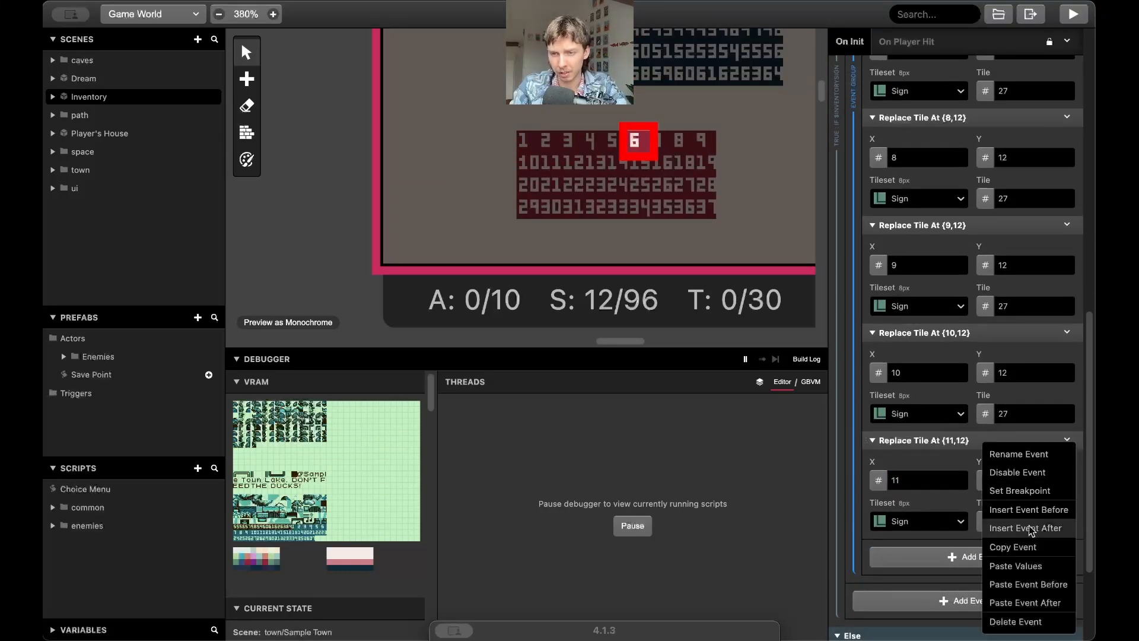
{"action": "left_click", "coordinate": [1027, 547]}
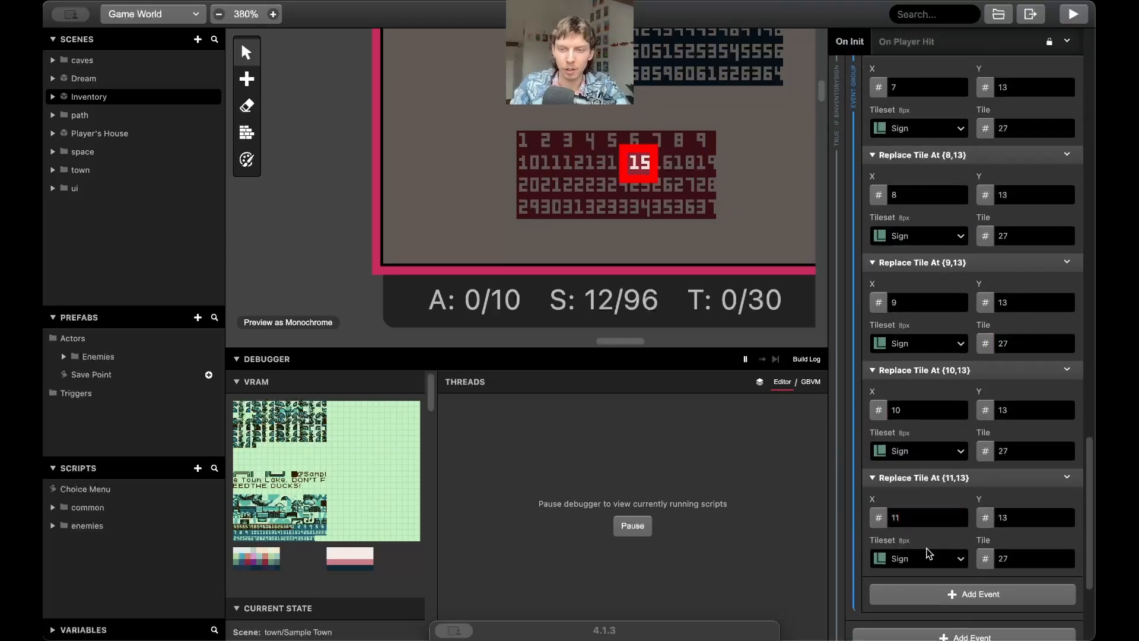
{"action": "type", "text": "6"}
{"action": "left_click", "coordinate": [1066, 471]}
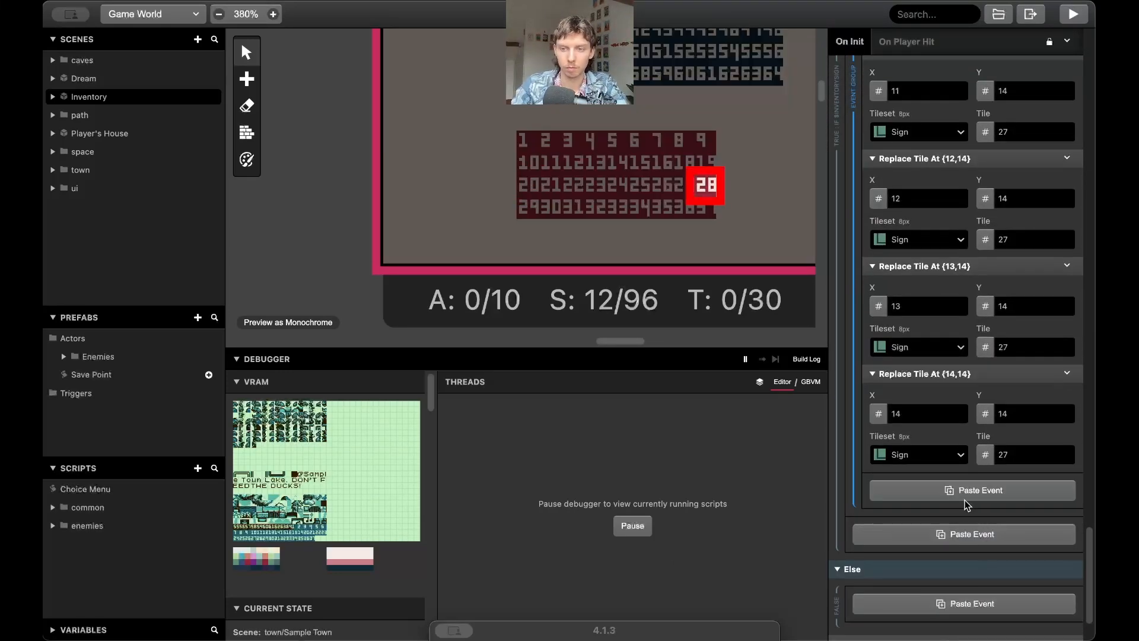
{"action": "left_click", "coordinate": [1067, 444]}
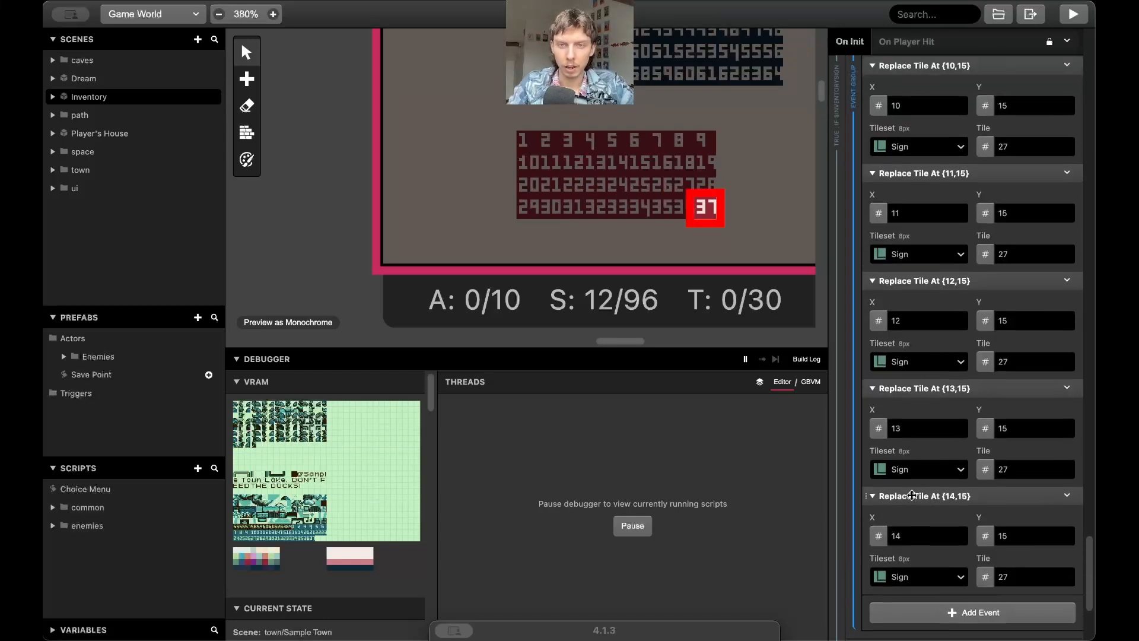
{"action": "scroll", "coordinate": [913, 498], "scroll_direction": "up", "scroll_amount": 3}
{"action": "scroll", "coordinate": [913, 498], "scroll_direction": "up", "scroll_amount": 5}
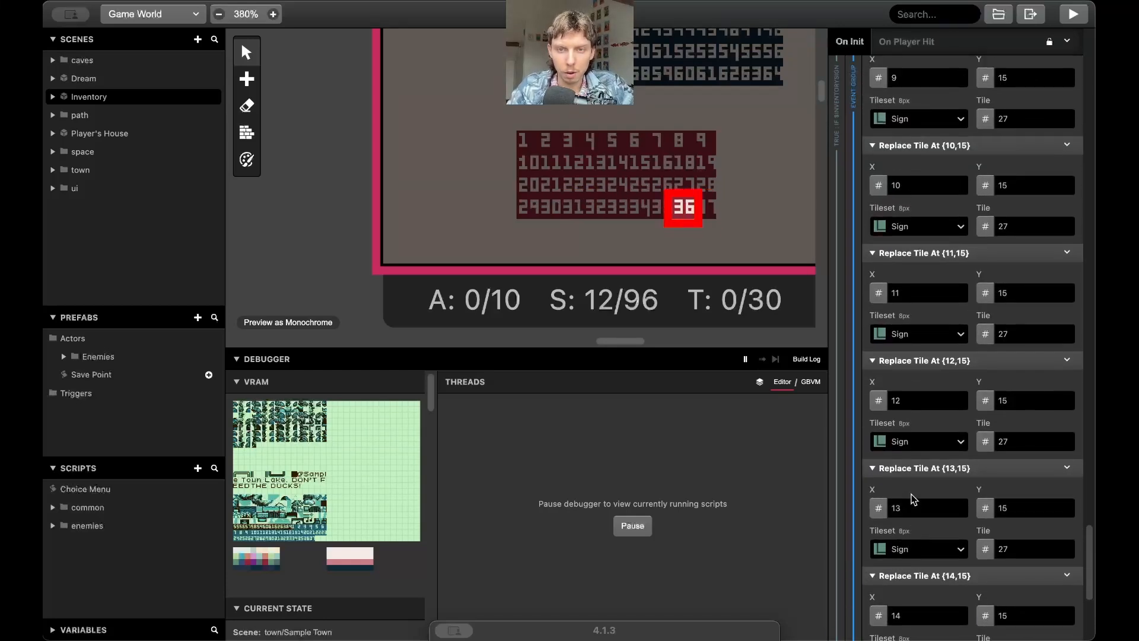
{"action": "scroll", "coordinate": [913, 498], "scroll_direction": "up", "scroll_amount": 1}
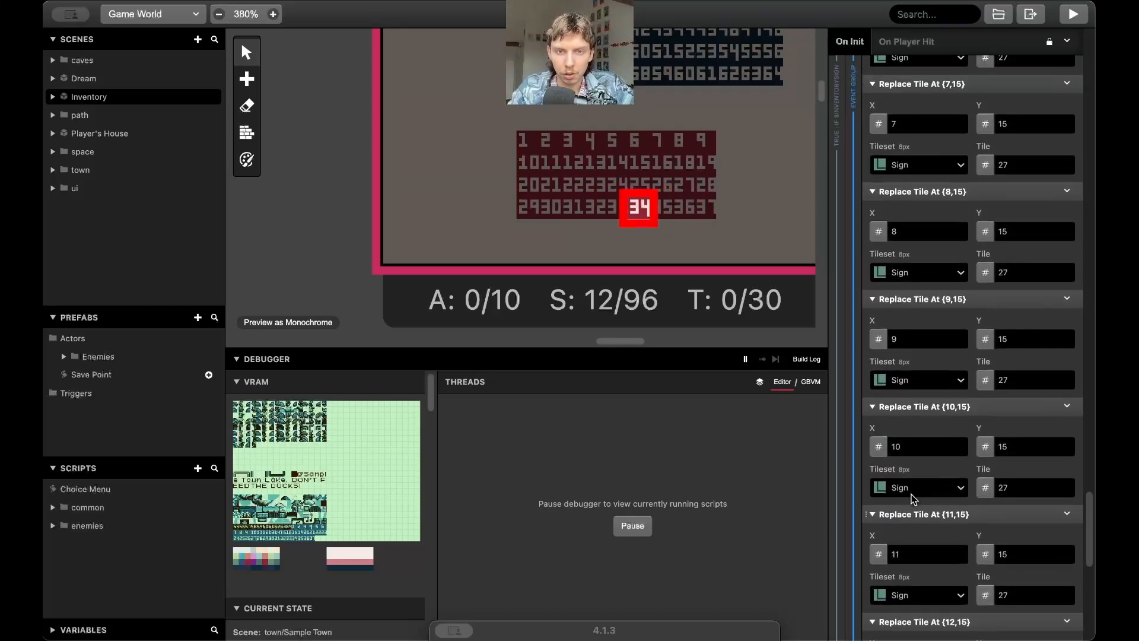
Return to the start of the Replace Tile events and collapse their Event Group in the If $InventorySign event.
{"action": "scroll", "coordinate": [915, 179], "scroll_direction": "up", "scroll_amount": 4}
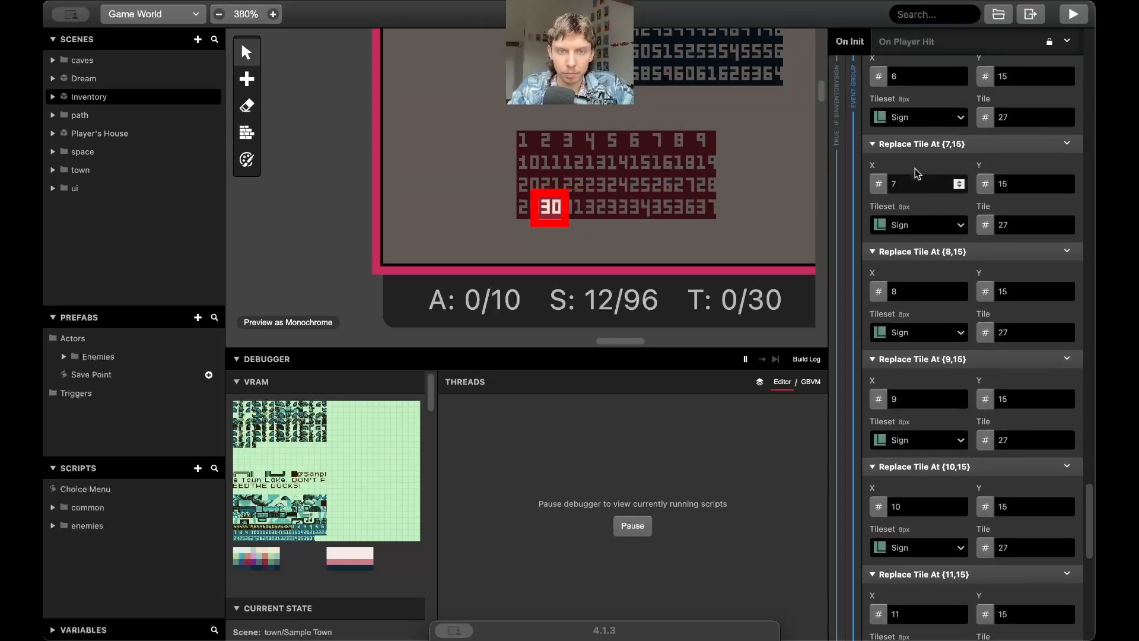
{"action": "scroll", "coordinate": [914, 177], "scroll_direction": "up", "scroll_amount": 6}
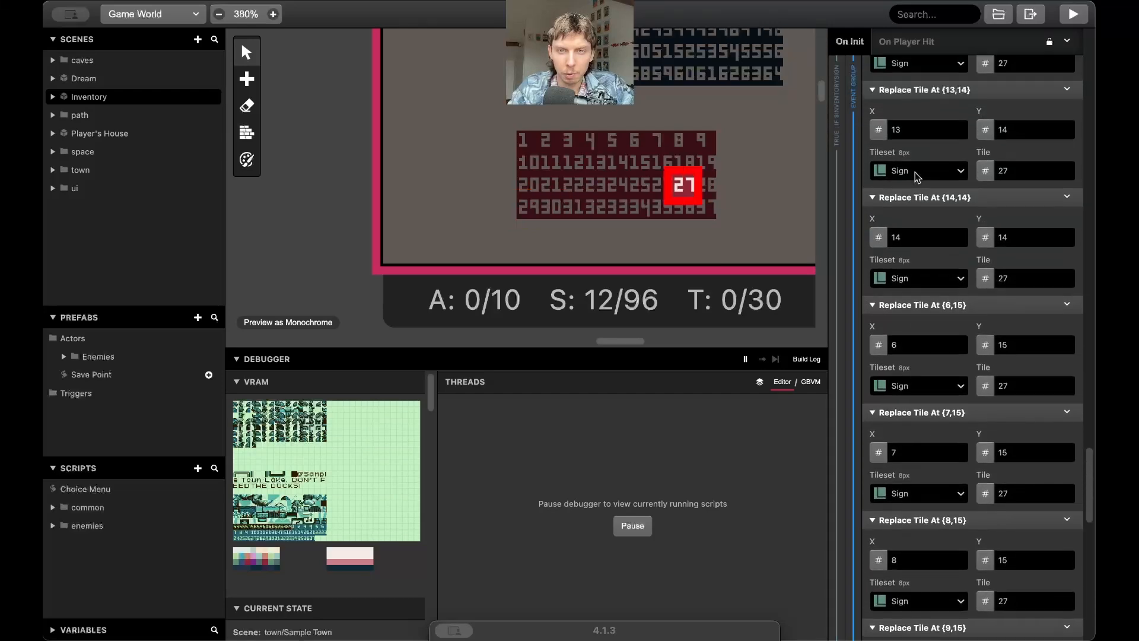
{"action": "scroll", "coordinate": [914, 176], "scroll_direction": "up", "scroll_amount": 2}
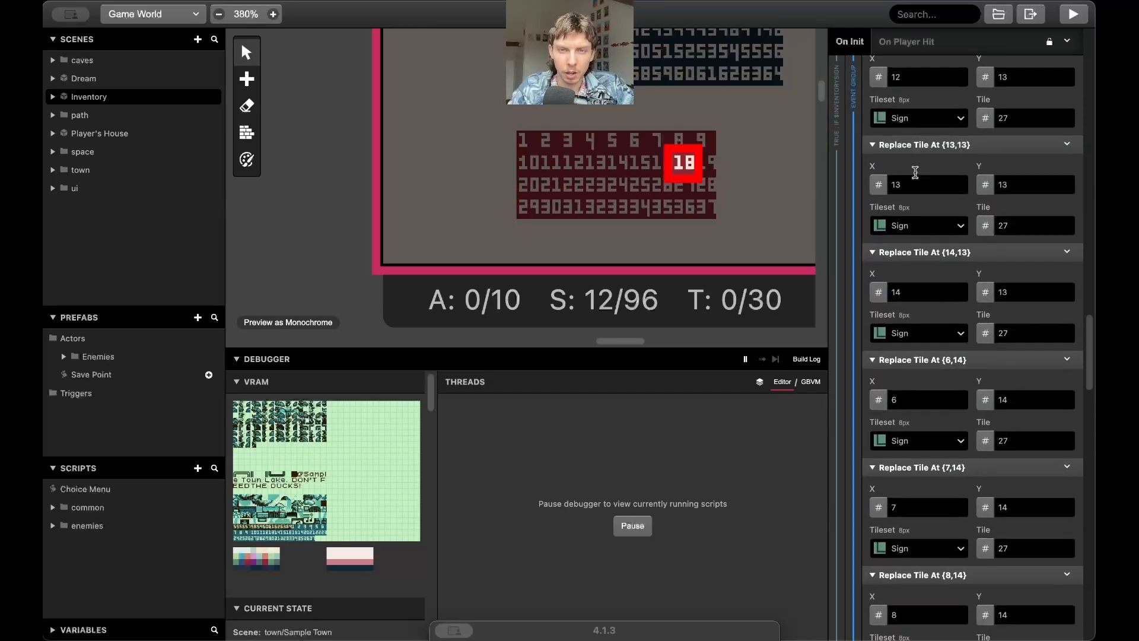
{"action": "left_click", "coordinate": [917, 159]}
{"action": "left_click", "coordinate": [915, 421]}
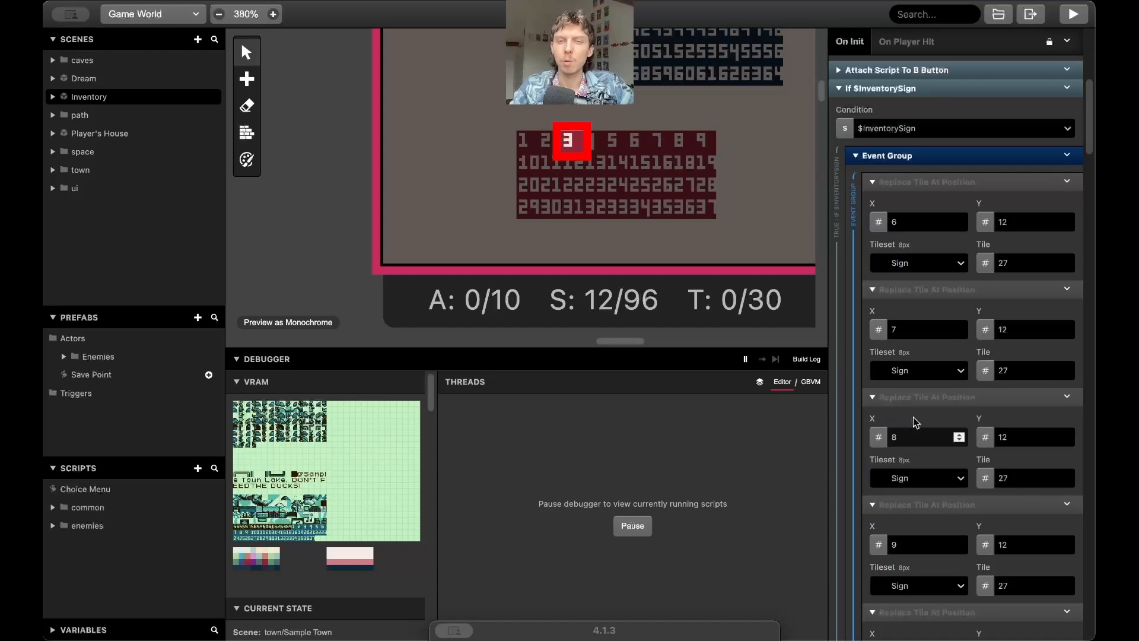
{"action": "left_click", "coordinate": [915, 158]}
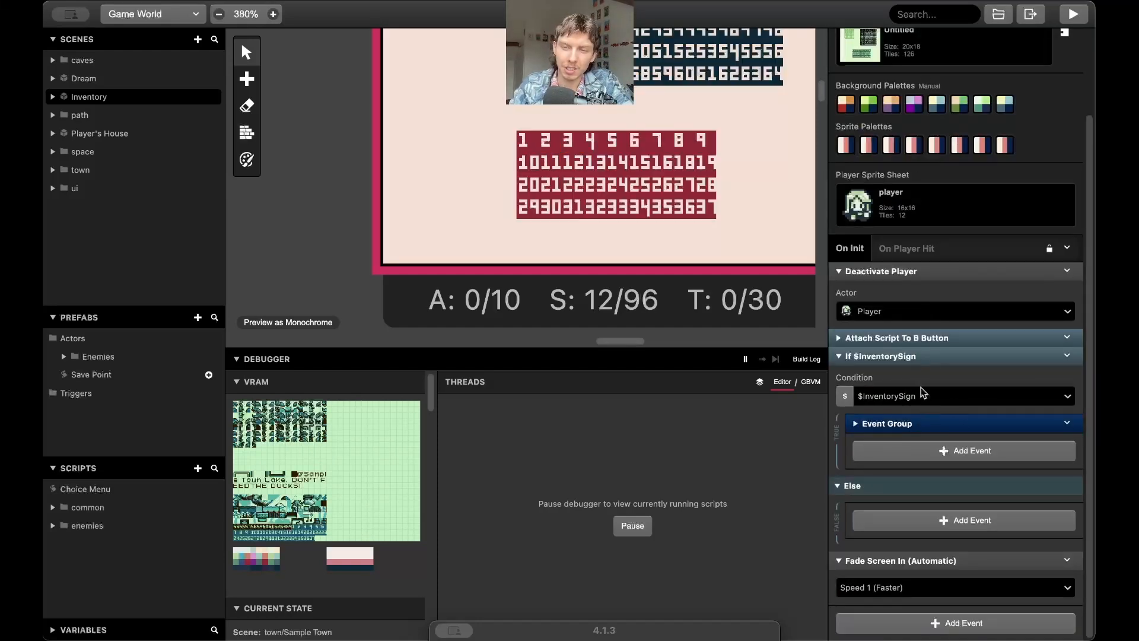
Move the Event Group into the Else branch, paste a copy into the true branch of If $InventorySign, and expand that copy.
{"action": "left_click_drag", "start_coordinate": [922, 429], "coordinate": [920, 502]}
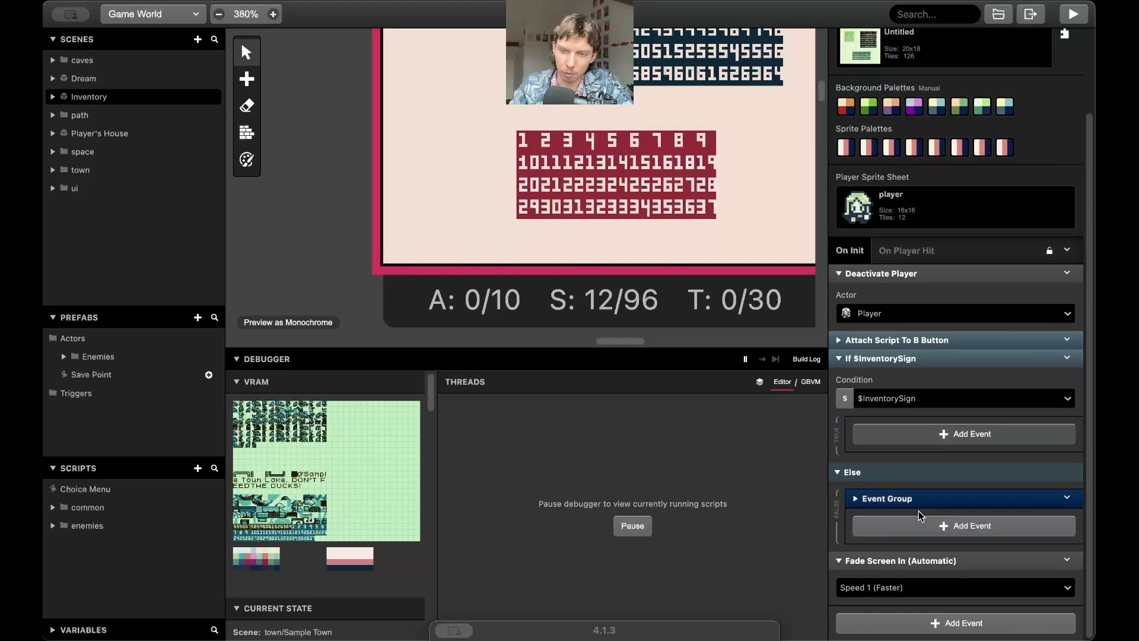
{"action": "left_click", "coordinate": [1067, 497]}
{"action": "left_click", "coordinate": [1034, 544]}
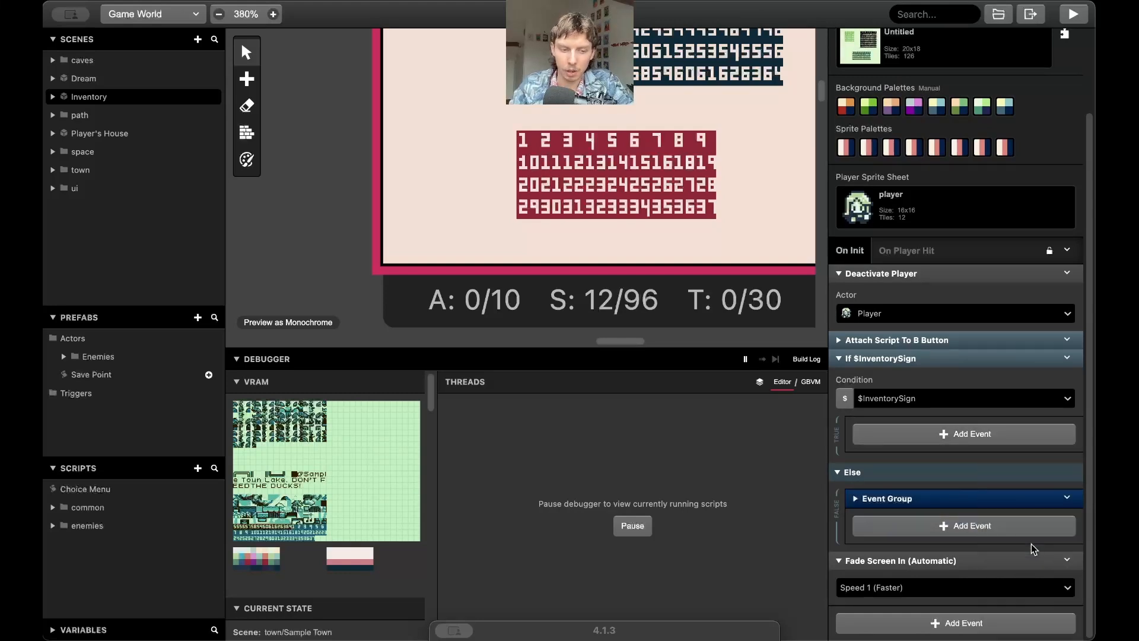
{"action": "left_click", "coordinate": [953, 436], "text": "alt"}
{"action": "scroll", "coordinate": [954, 436], "scroll_direction": "down", "scroll_amount": 1}
{"action": "left_click", "coordinate": [935, 409]}
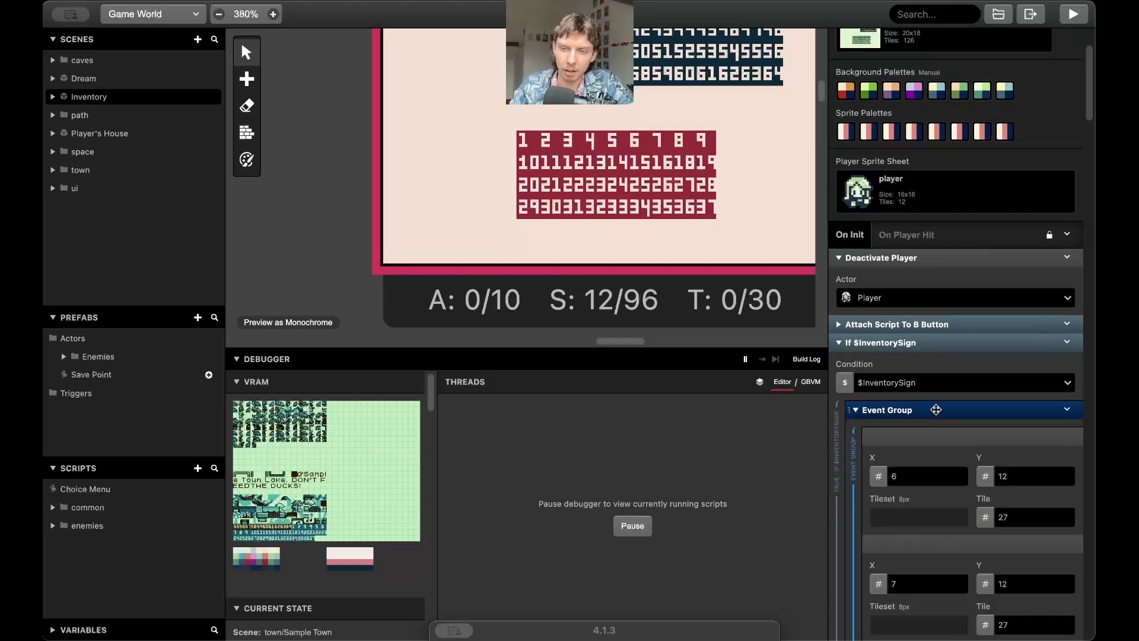
In the true branch's group, set the tile numbers of the Replace Tile events at {6,12}, {7,12} and {8,12} to 0, 1 and 2.
{"action": "scroll", "coordinate": [936, 410], "scroll_direction": "down", "scroll_amount": 1}
{"action": "scroll", "coordinate": [936, 409], "scroll_direction": "down", "scroll_amount": 3}
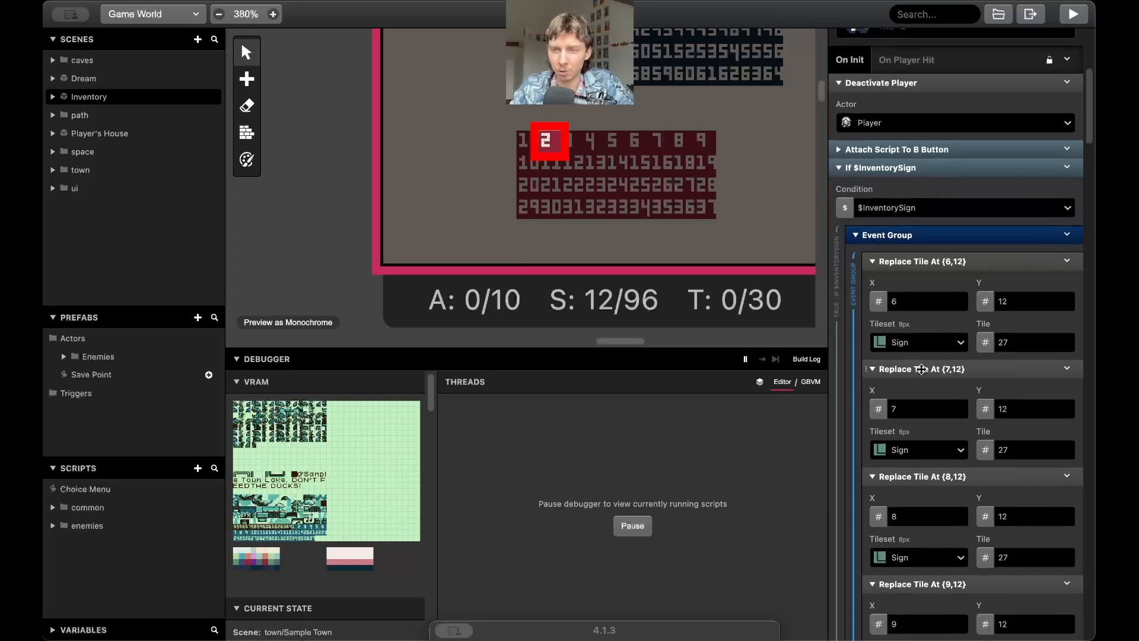
{"action": "left_click", "coordinate": [1023, 336]}
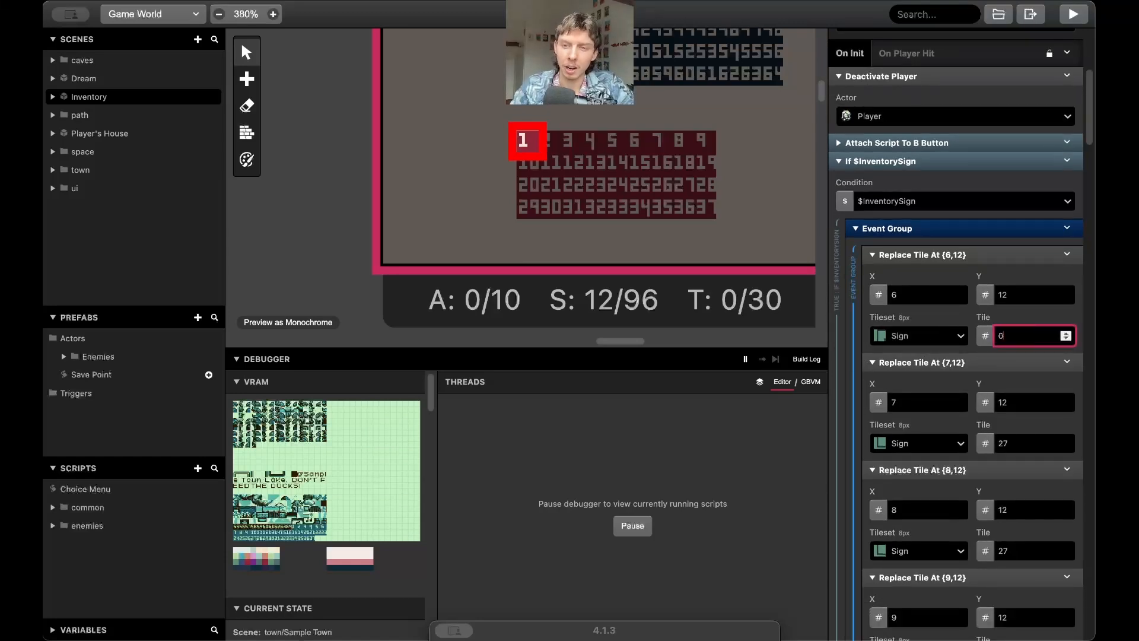
{"action": "double_click", "coordinate": [1023, 444]}
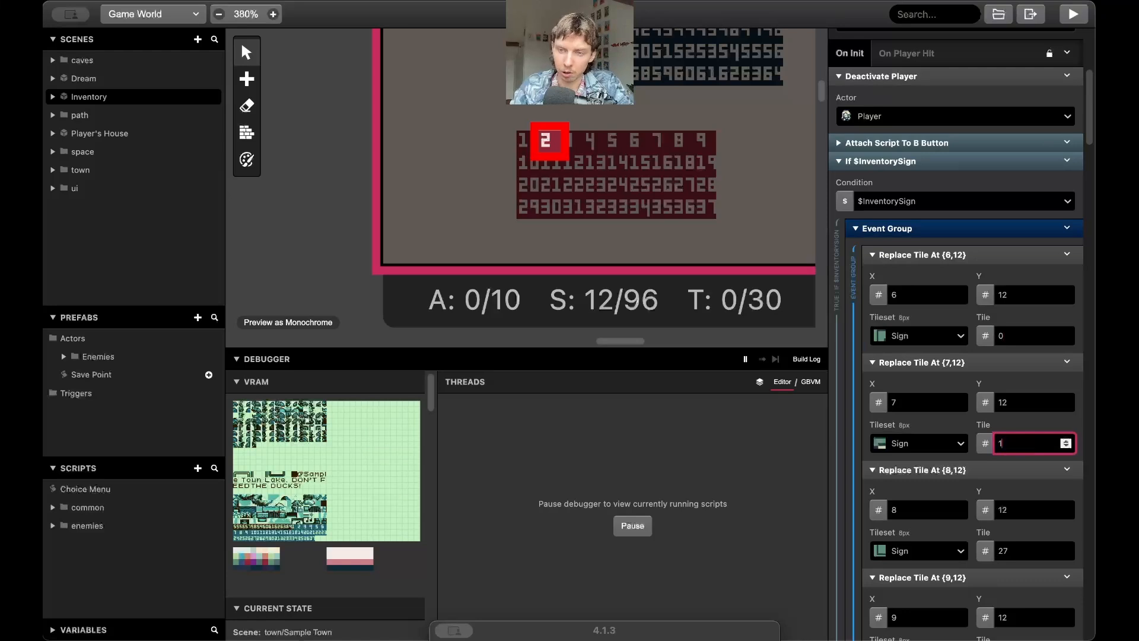
{"action": "type", "text": "1"}
{"action": "scroll", "coordinate": [1023, 473], "scroll_direction": "down", "scroll_amount": 2}
{"action": "type", "text": "2"}
Set the tile numbers of the Replace Tile events at {9,12} and {10,12} to 3 and 4.
{"action": "scroll", "coordinate": [1024, 476], "scroll_direction": "down", "scroll_amount": 2}
{"action": "double_click", "coordinate": [1023, 501]}
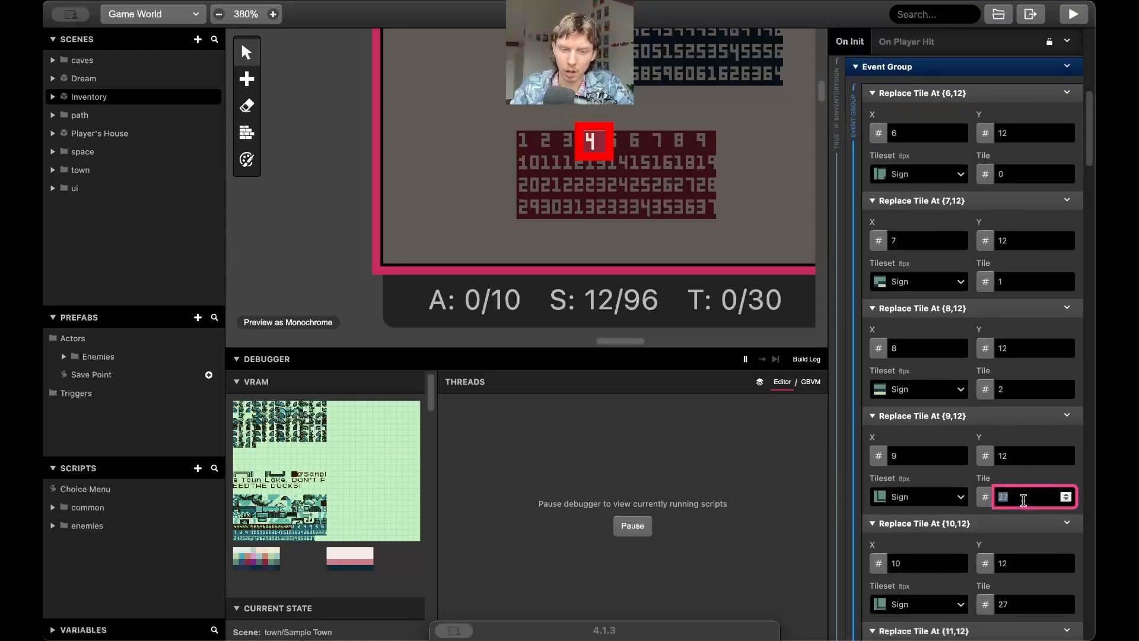
{"action": "type", "text": "3"}
{"action": "scroll", "coordinate": [1023, 505], "scroll_direction": "down", "scroll_amount": 2}
{"action": "double_click", "coordinate": [1022, 533]}
{"action": "type", "text": "4"}
Set the tile numbers of the Replace Tile events at {11,12} and {12,12} to 5 and 6.
{"action": "scroll", "coordinate": [1023, 524], "scroll_direction": "down", "scroll_amount": 2}
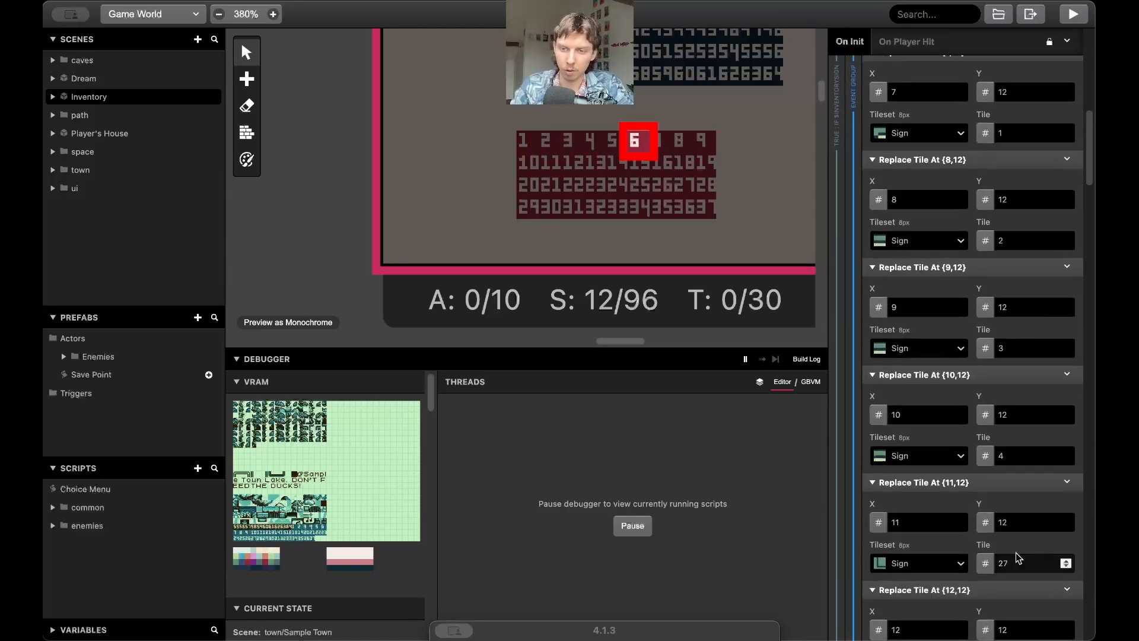
{"action": "double_click", "coordinate": [1014, 562]}
{"action": "type", "text": "5"}
{"action": "scroll", "coordinate": [1014, 560], "scroll_direction": "down", "scroll_amount": 2}
{"action": "double_click", "coordinate": [1015, 529]}
{"action": "type", "text": "6"}
Finish row 12 by setting the tile numbers at {13,12} and {14,12} to 7 and 8.
{"action": "scroll", "coordinate": [1016, 529], "scroll_direction": "down", "scroll_amount": 2}
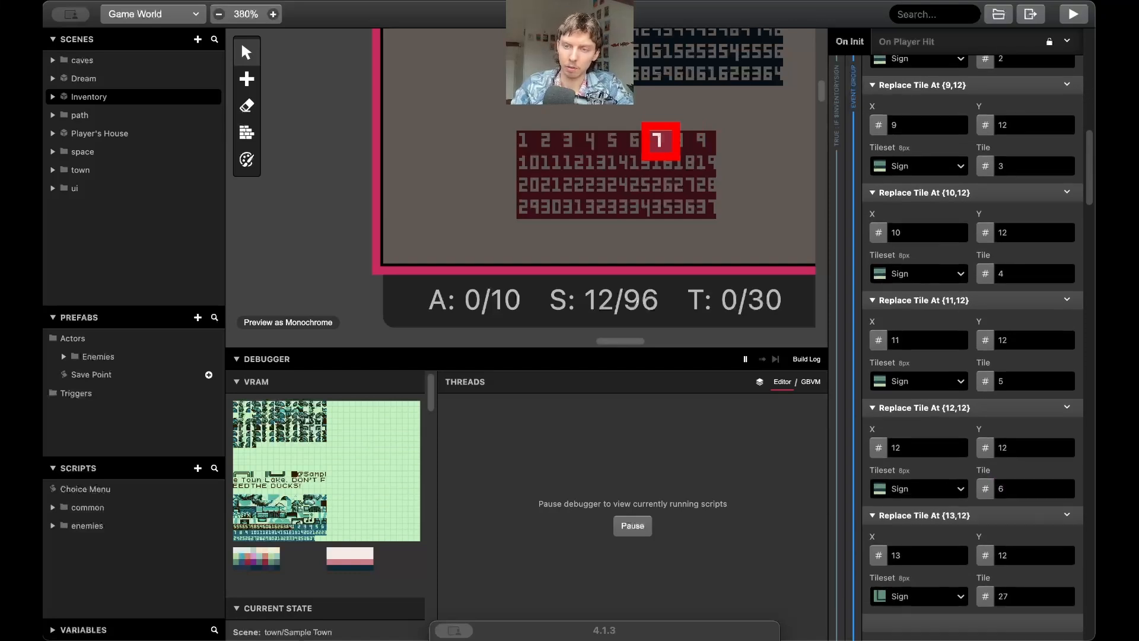
{"action": "double_click", "coordinate": [1016, 555]}
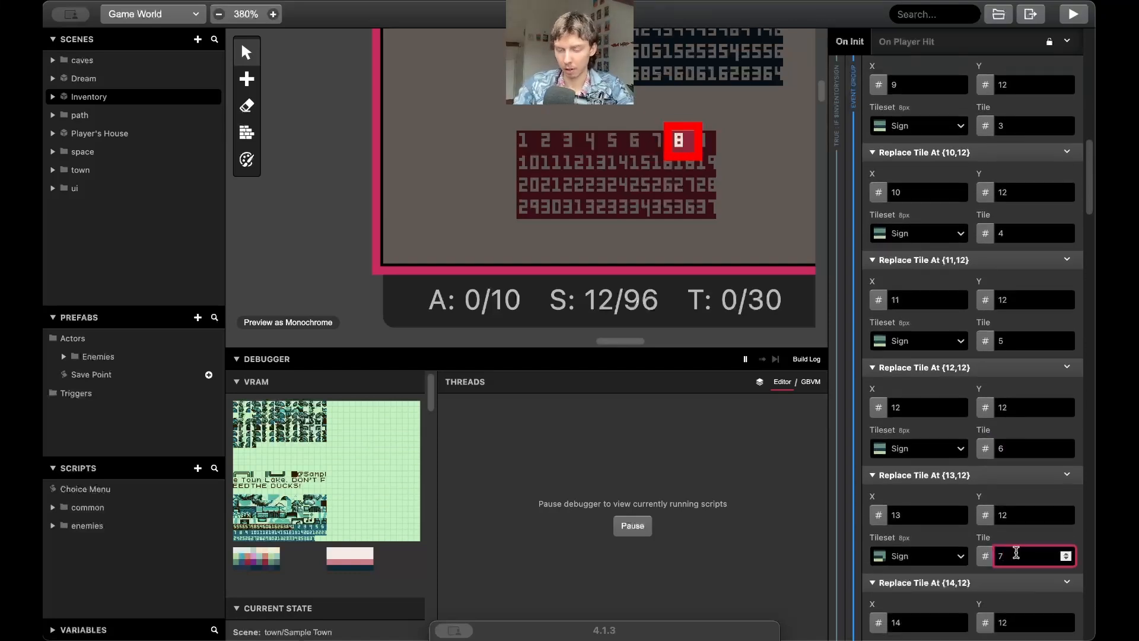
{"action": "type", "text": "7"}
{"action": "scroll", "coordinate": [1015, 555], "scroll_direction": "down", "scroll_amount": 2}
{"action": "double_click", "coordinate": [1014, 575]}
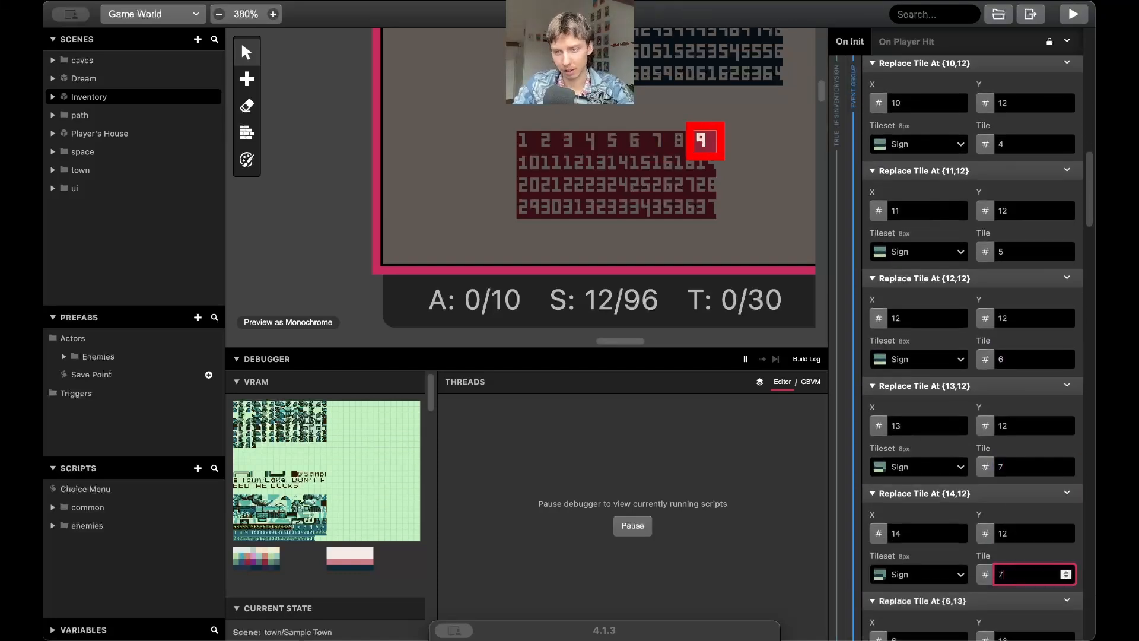
{"action": "scroll", "coordinate": [1014, 574], "scroll_direction": "down", "scroll_amount": 1}
{"action": "left_click", "coordinate": [1023, 554]}
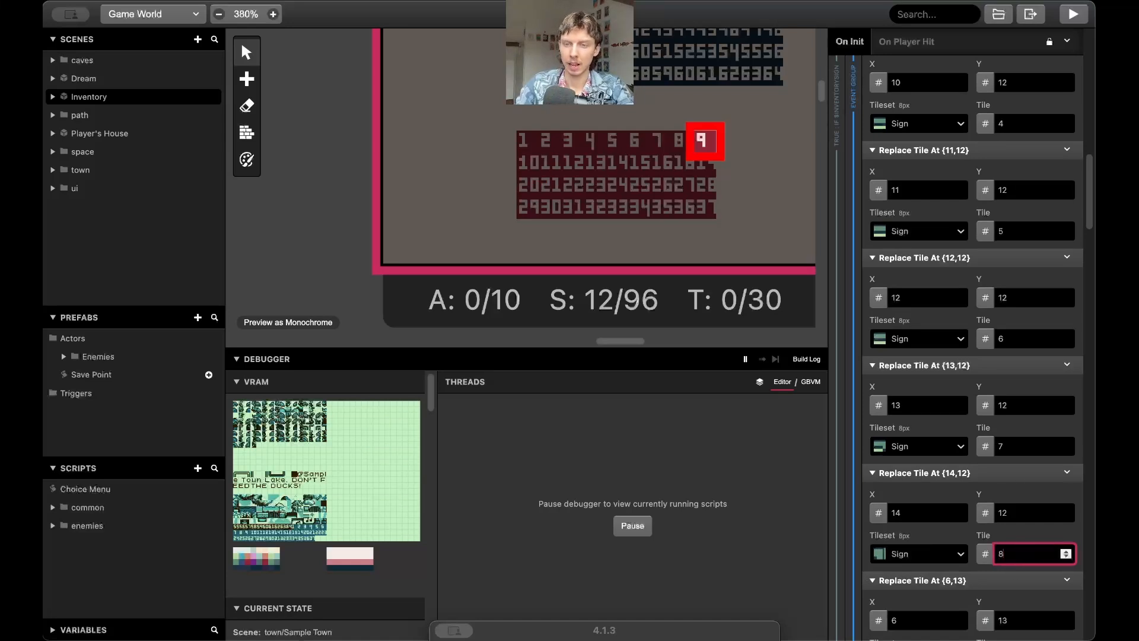
{"action": "type", "text": "8"}
Start row 13 by setting the tile numbers at {6,13} and {7,13} to 9 and 10.
{"action": "scroll", "coordinate": [1017, 562], "scroll_direction": "down", "scroll_amount": 3}
{"action": "double_click", "coordinate": [1018, 562]}
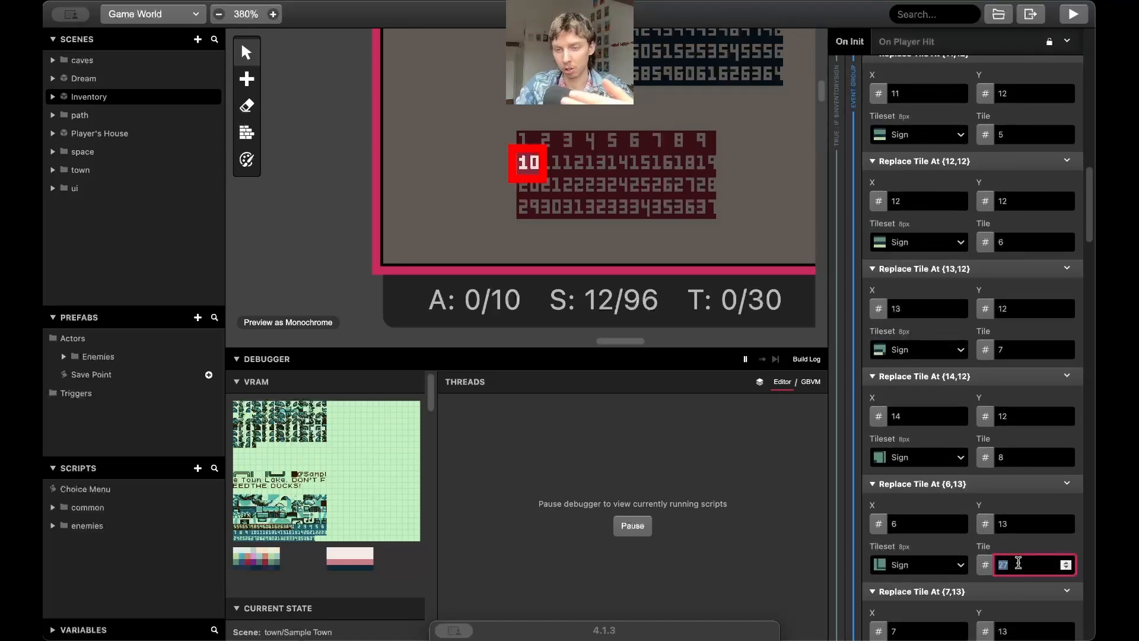
{"action": "type", "text": "9"}
{"action": "scroll", "coordinate": [1018, 562], "scroll_direction": "down", "scroll_amount": 3}
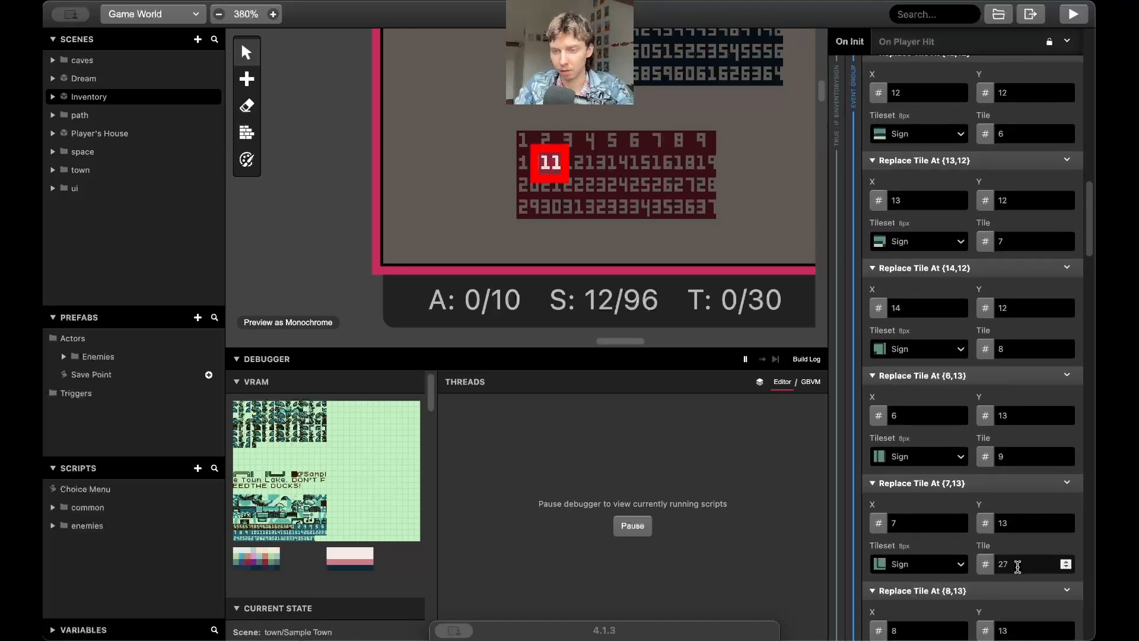
{"action": "double_click", "coordinate": [1017, 565]}
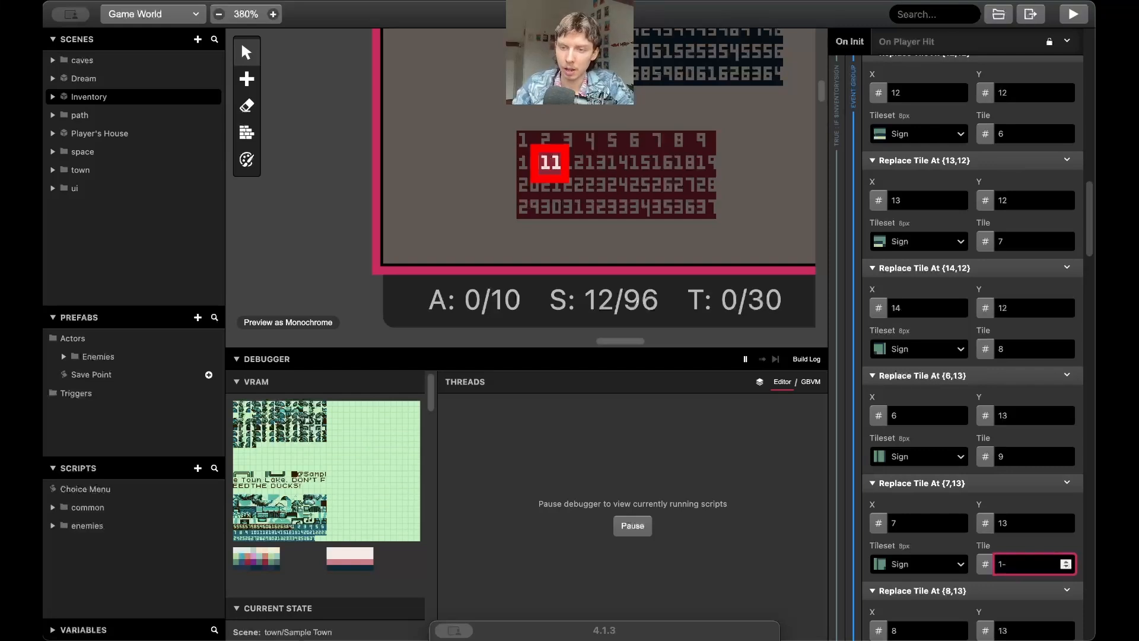
Set the tile numbers of the Replace Tile events from {8,13} to {11,13} to 11, 12, 13 and 14.
{"action": "scroll", "coordinate": [1017, 562], "scroll_direction": "down", "scroll_amount": 5}
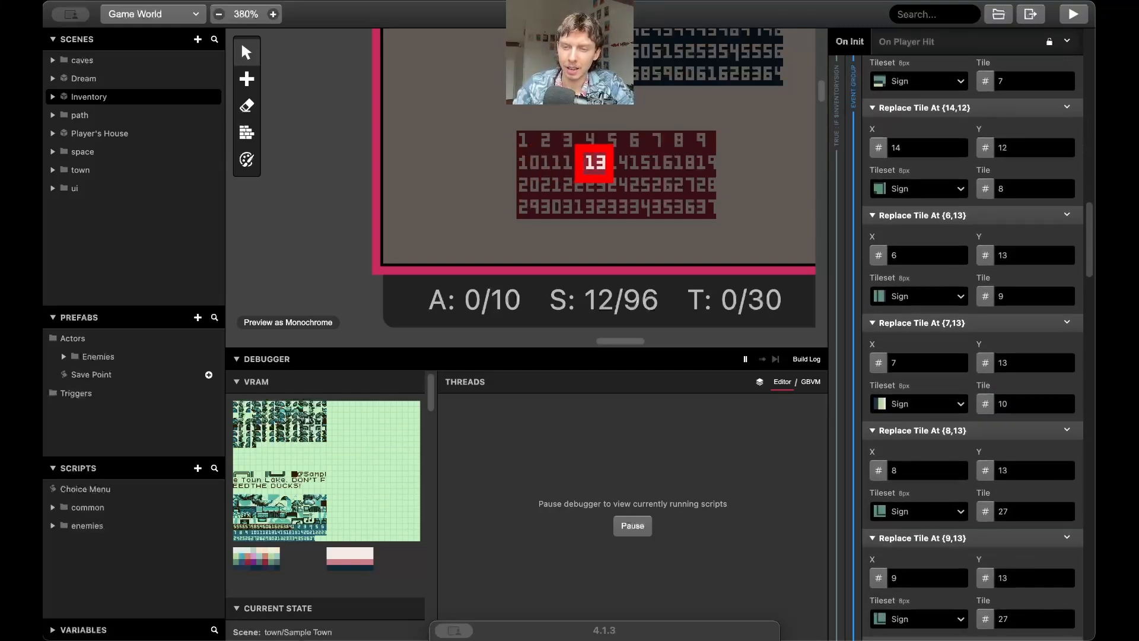
{"action": "left_click", "coordinate": [1044, 507]}
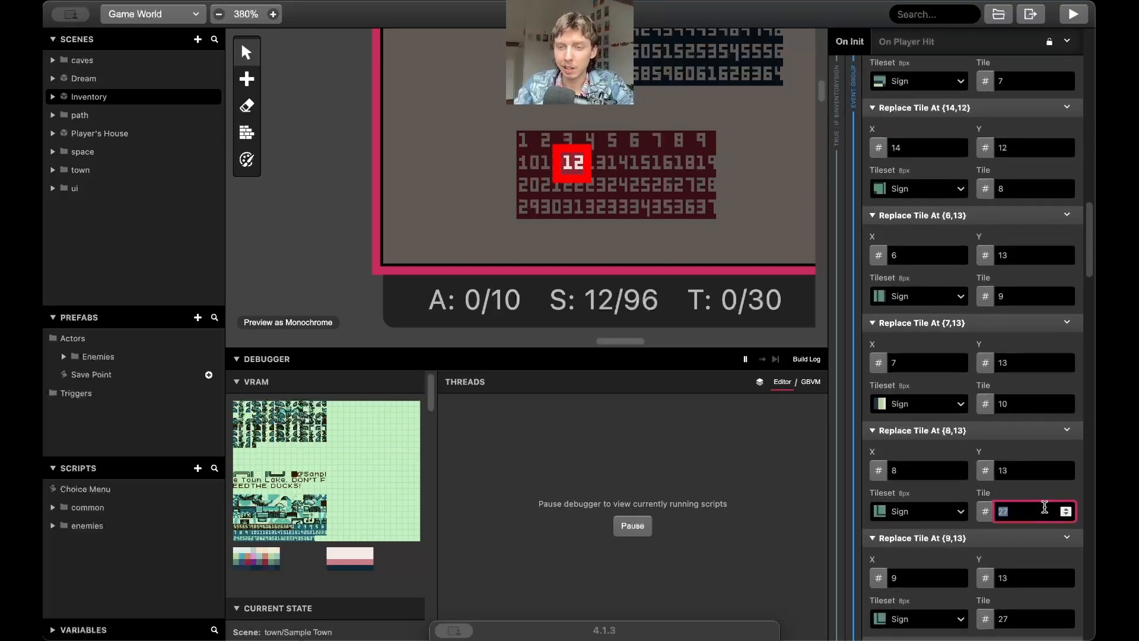
{"action": "type", "text": "11"}
{"action": "scroll", "coordinate": [1027, 553], "scroll_direction": "down", "scroll_amount": 2}
{"action": "double_click", "coordinate": [1027, 616]}
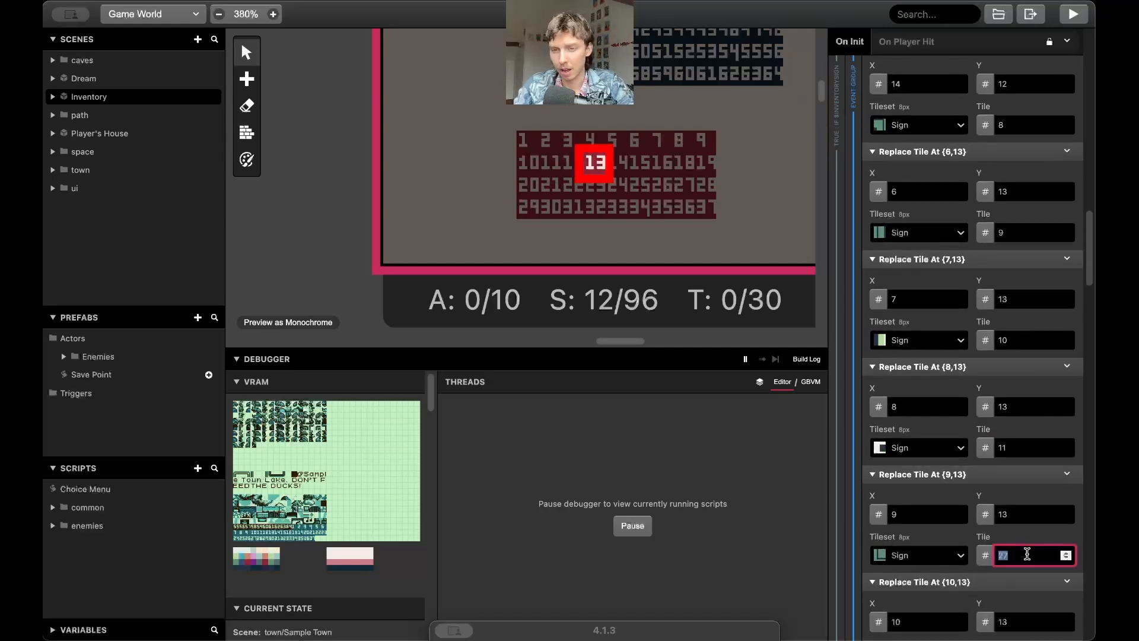
{"action": "scroll", "coordinate": [1024, 553], "scroll_direction": "down", "scroll_amount": 4}
{"action": "double_click", "coordinate": [1024, 553]}
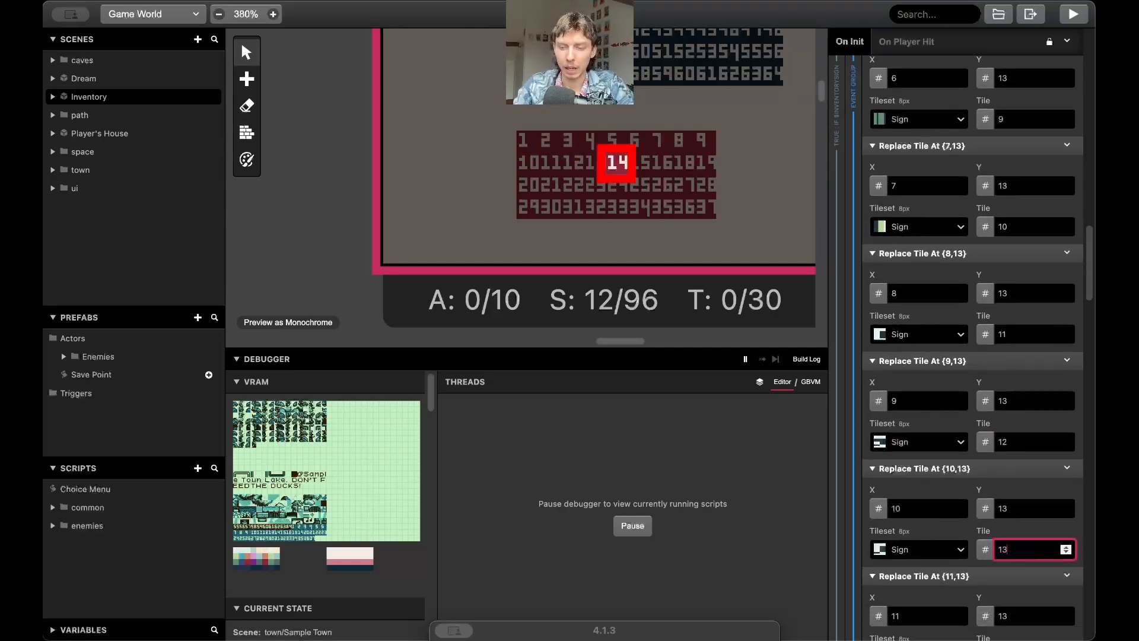
{"action": "scroll", "coordinate": [1021, 558], "scroll_direction": "down", "scroll_amount": 3}
{"action": "double_click", "coordinate": [1021, 560]}
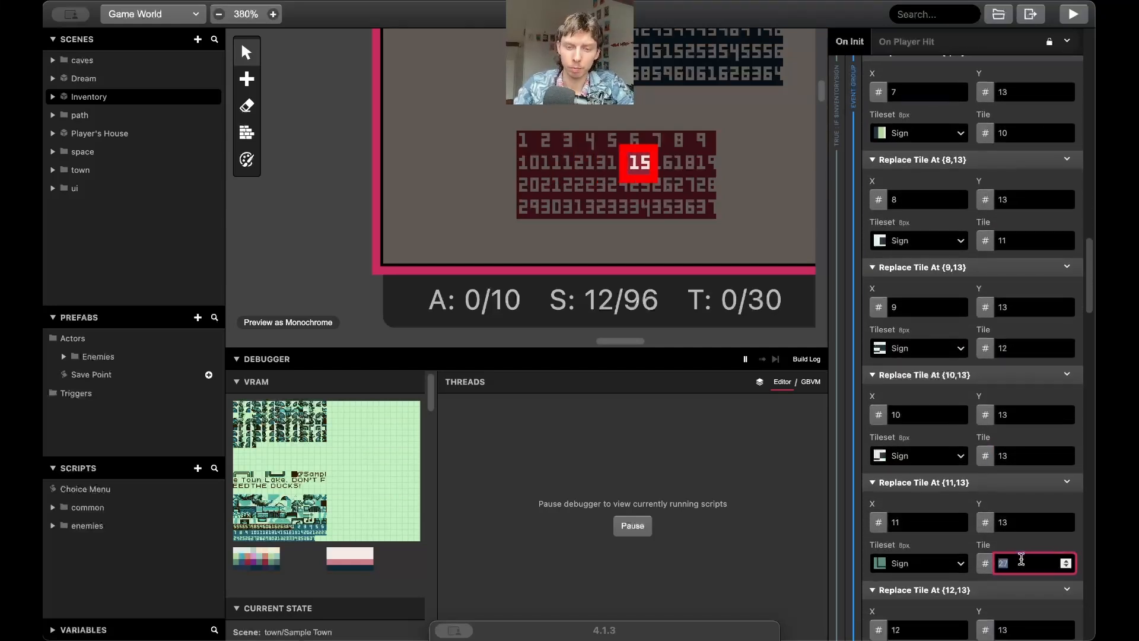
Set the tile numbers of the Replace Tile events at {12,13} and {13,13} to 15 and 16.
{"action": "scroll", "coordinate": [1016, 554], "scroll_direction": "down", "scroll_amount": 3}
{"action": "double_click", "coordinate": [1017, 587]}
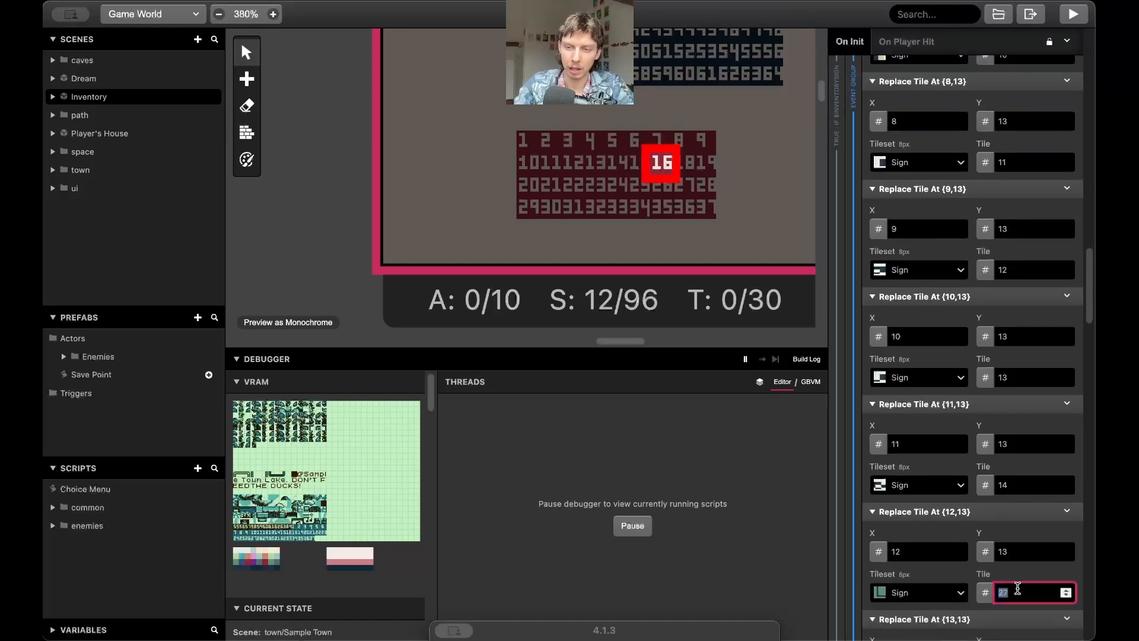
{"action": "type", "text": "15"}
{"action": "scroll", "coordinate": [1023, 568], "scroll_direction": "down", "scroll_amount": 4}
{"action": "double_click", "coordinate": [1023, 563]}
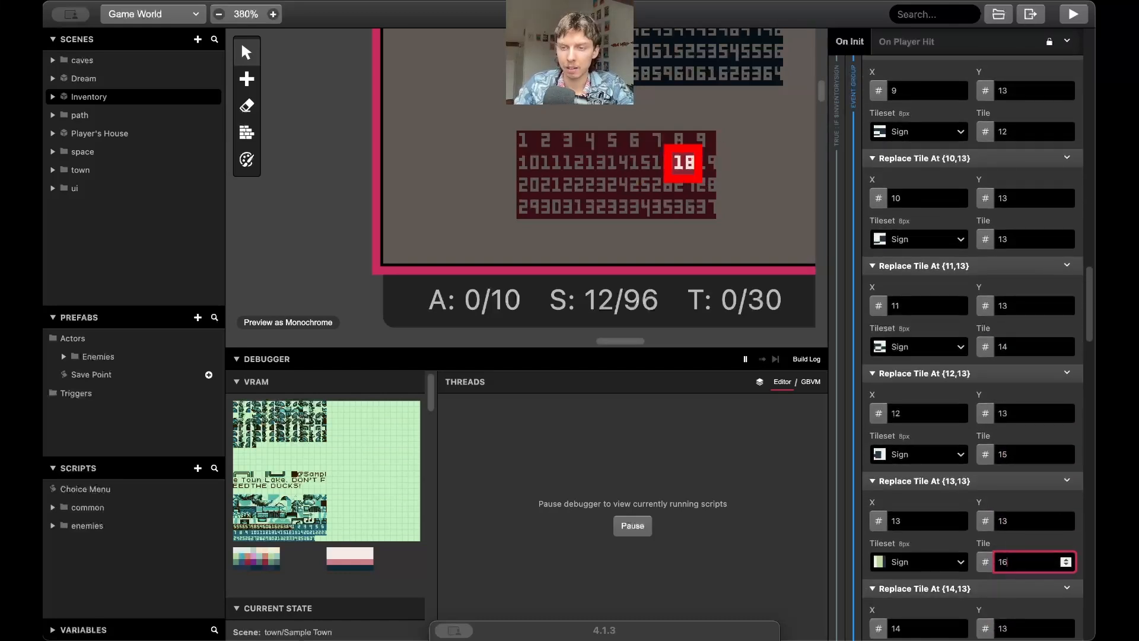
Set the tile number at {14,13} to 17 and the one at {6,14} to 18.
{"action": "scroll", "coordinate": [1018, 564], "scroll_direction": "down", "scroll_amount": 3}
{"action": "double_click", "coordinate": [1017, 566]}
{"action": "type", "text": "1"}
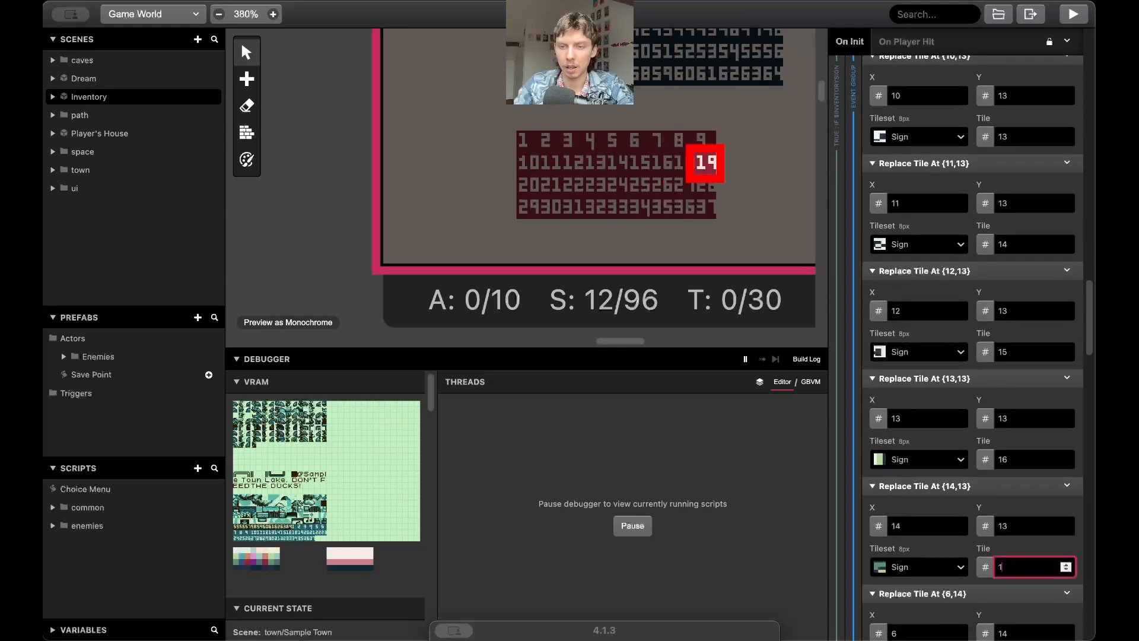
{"action": "type", "text": "7"}
{"action": "scroll", "coordinate": [1014, 551], "scroll_direction": "down", "scroll_amount": 2}
{"action": "double_click", "coordinate": [1017, 598]}
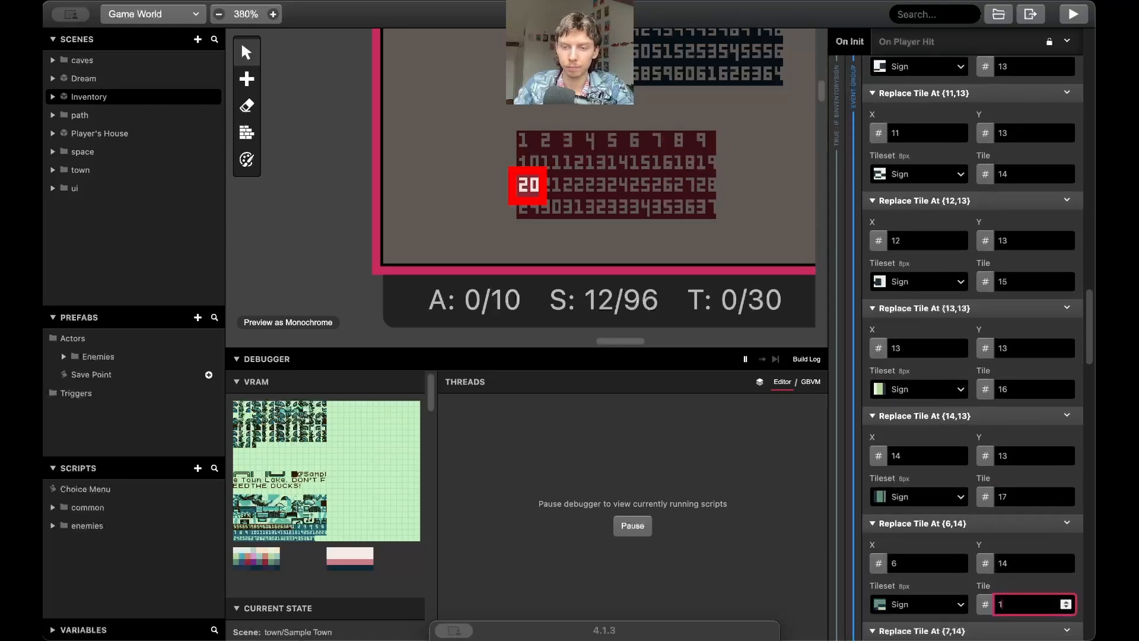
{"action": "left_click", "coordinate": [984, 602]}
{"action": "mouse_move", "coordinate": [1008, 603]}
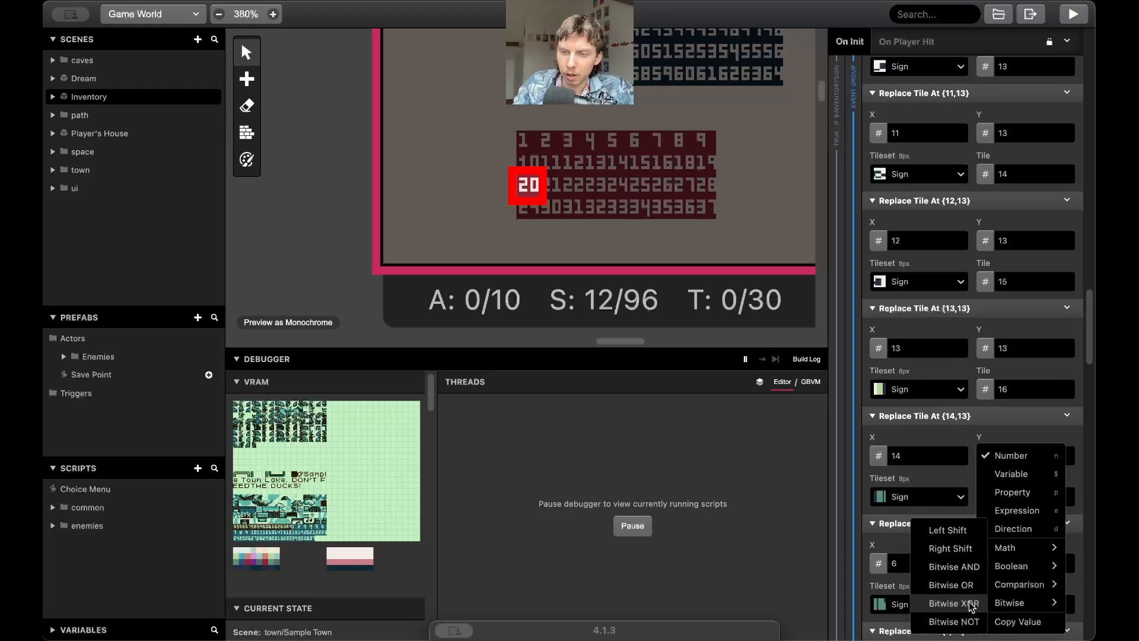
{"action": "left_click", "coordinate": [867, 572]}
{"action": "scroll", "coordinate": [867, 571], "scroll_direction": "down", "scroll_amount": 2}
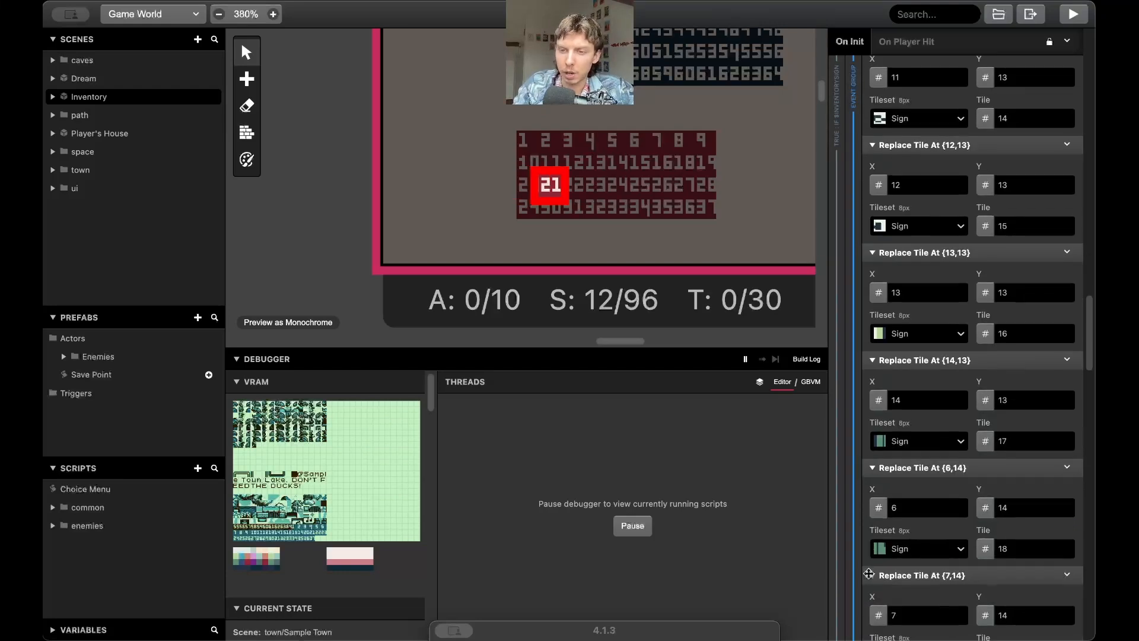
{"action": "left_click", "coordinate": [980, 514]}
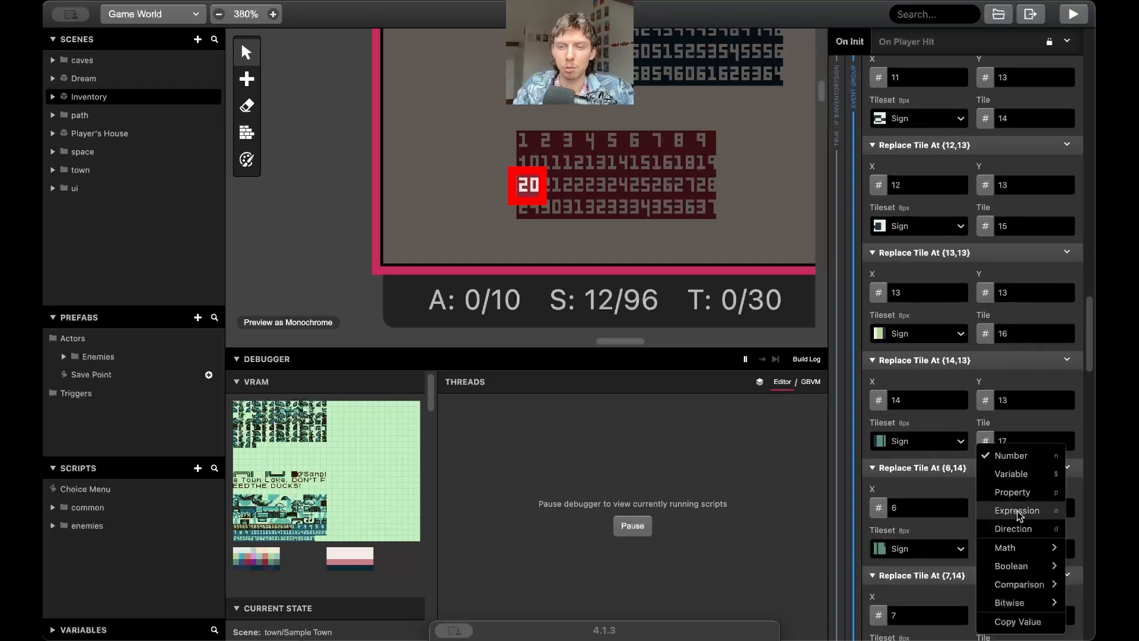
{"action": "left_click", "coordinate": [865, 523]}
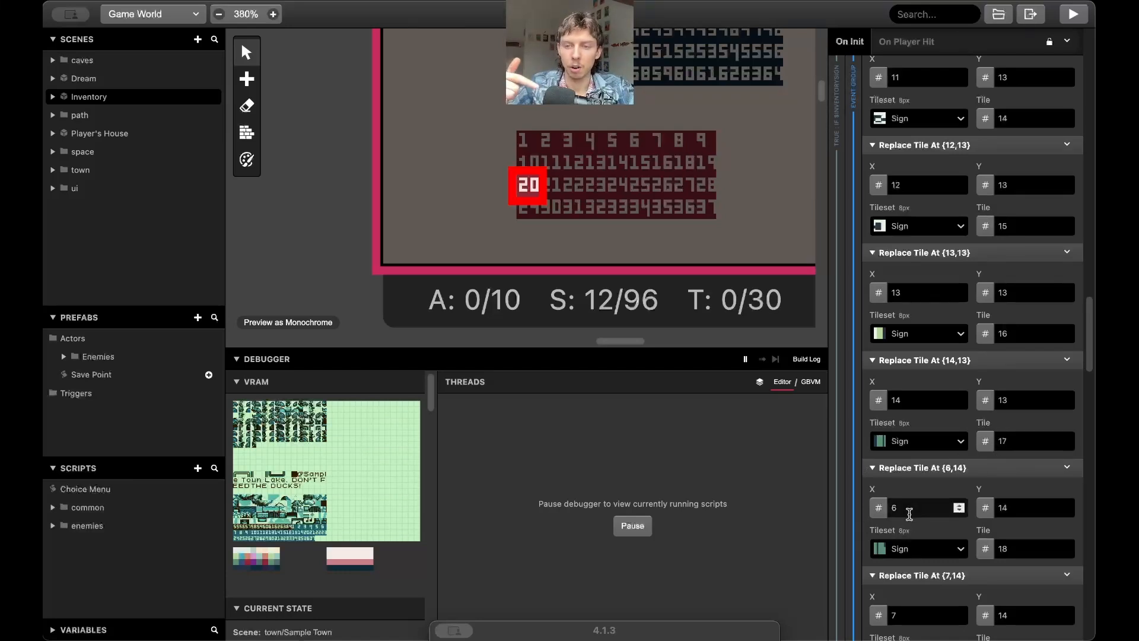
Set the tile numbers of the Replace Tile events at {7,14} and {8,14} to 19 and 20.
{"action": "scroll", "coordinate": [910, 514], "scroll_direction": "down", "scroll_amount": 2}
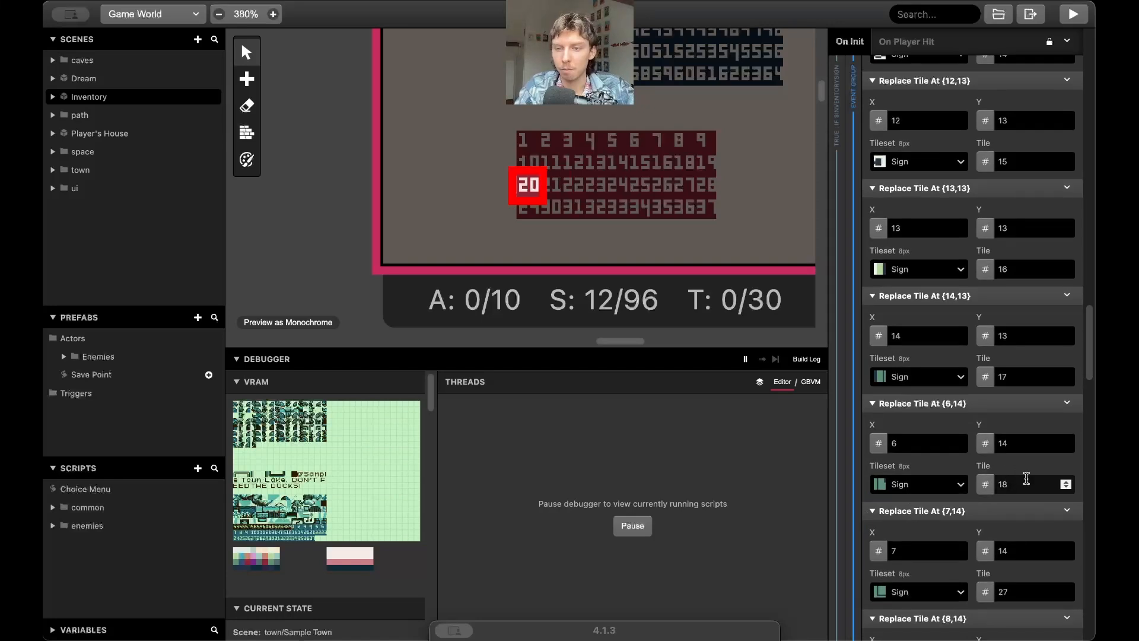
{"action": "scroll", "coordinate": [1026, 478], "scroll_direction": "down", "scroll_amount": 2}
{"action": "double_click", "coordinate": [1019, 536]}
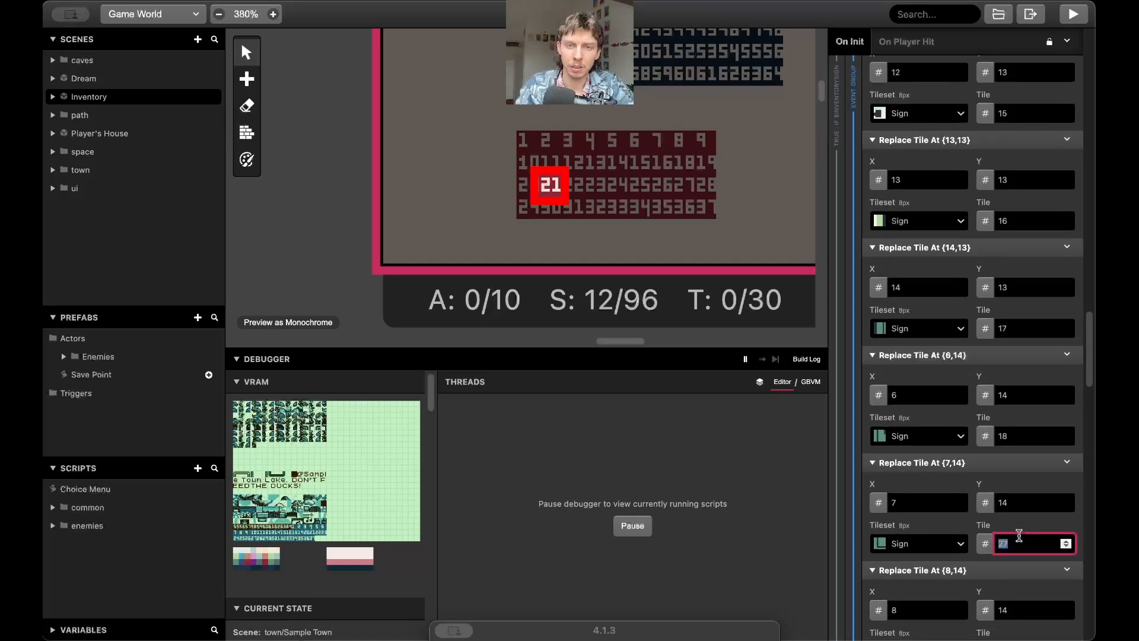
{"action": "scroll", "coordinate": [1019, 546], "scroll_direction": "down", "scroll_amount": 3}
{"action": "left_click", "coordinate": [1019, 545]}
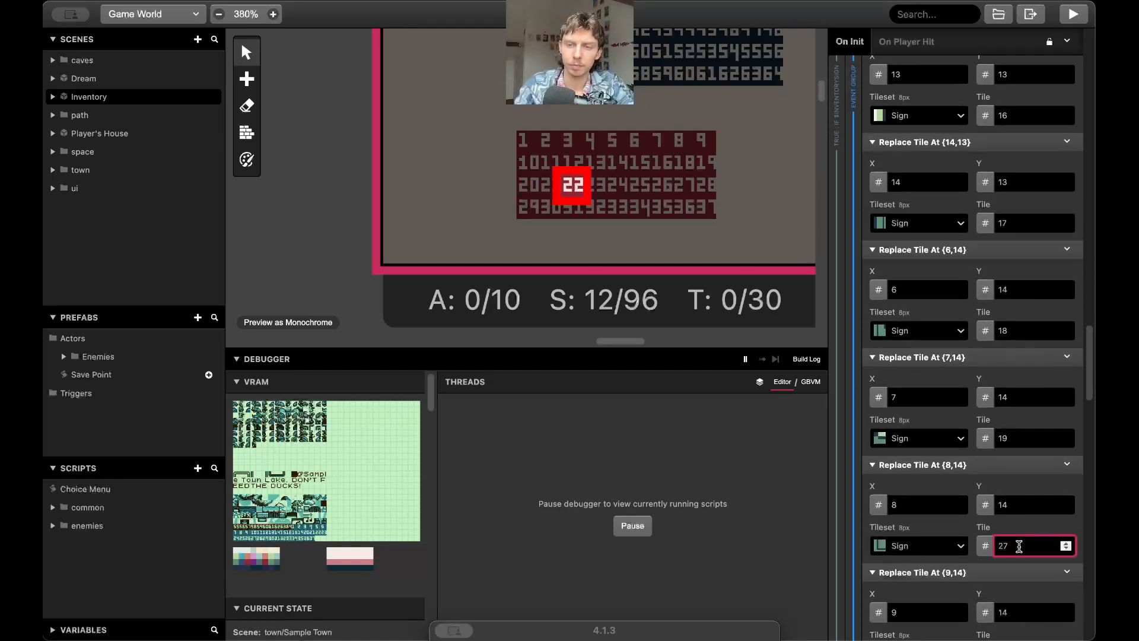
Set the tile number of the Replace Tile event at {9,14} to 21.
{"action": "scroll", "coordinate": [1017, 547], "scroll_direction": "down", "scroll_amount": 4}
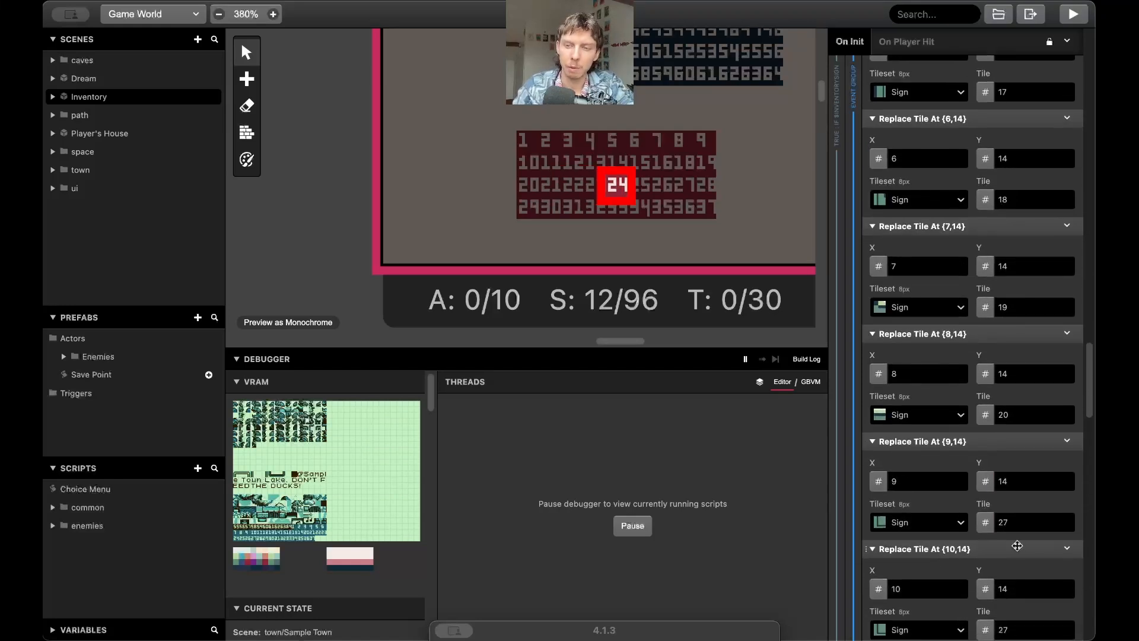
{"action": "double_click", "coordinate": [1020, 525]}
{"action": "type", "text": "2"}
{"action": "scroll", "coordinate": [1021, 525], "scroll_direction": "down", "scroll_amount": 1}
{"action": "left_click", "coordinate": [1025, 489]}
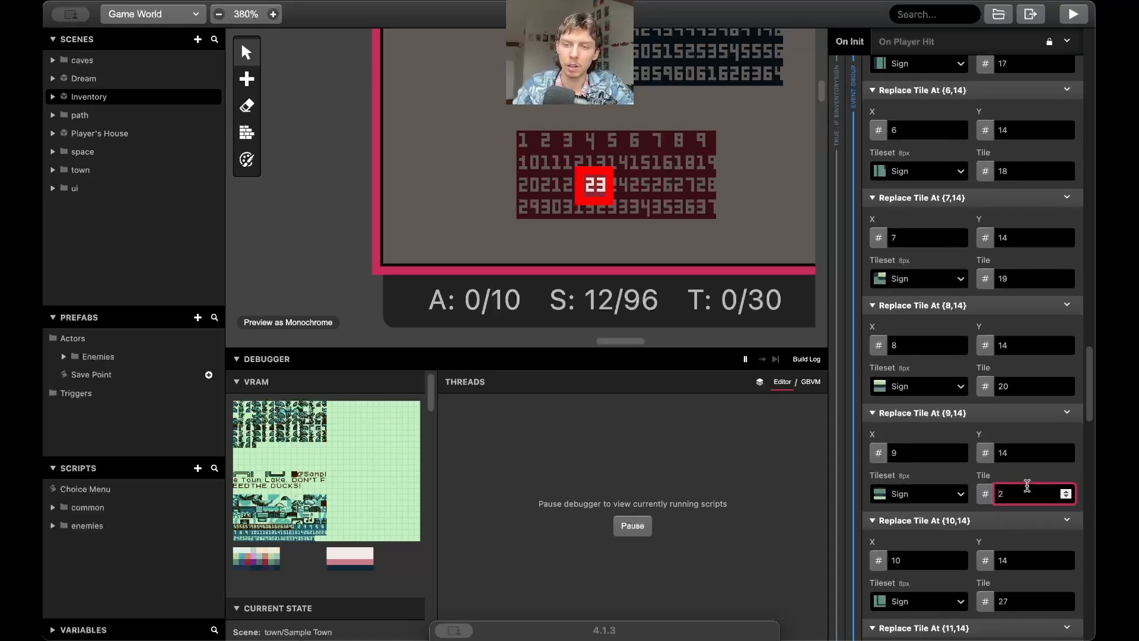
{"action": "type", "text": "1"}
{"action": "left_click", "coordinate": [1019, 508]}
{"action": "left_click", "coordinate": [1021, 494]}
{"action": "type", "text": "21"}
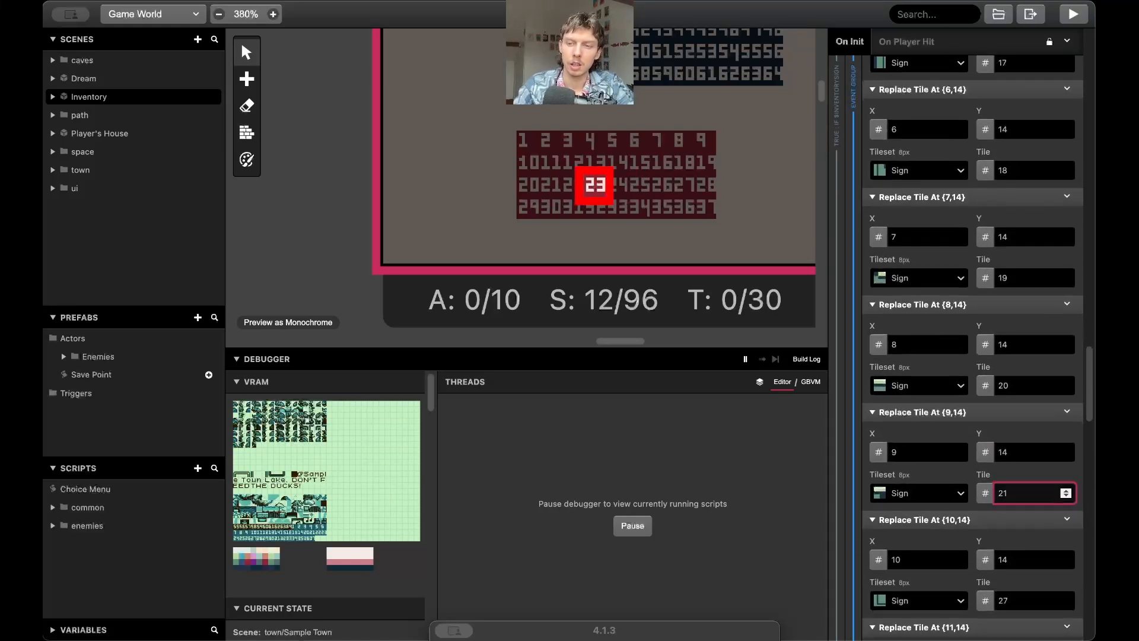
Set the tile numbers of the Replace Tile events at {10,14} and {11,14} to 22 and 23.
{"action": "scroll", "coordinate": [1020, 503], "scroll_direction": "down", "scroll_amount": 3}
{"action": "double_click", "coordinate": [1020, 505]}
{"action": "type", "text": "22"}
{"action": "scroll", "coordinate": [1018, 541], "scroll_direction": "down", "scroll_amount": 2}
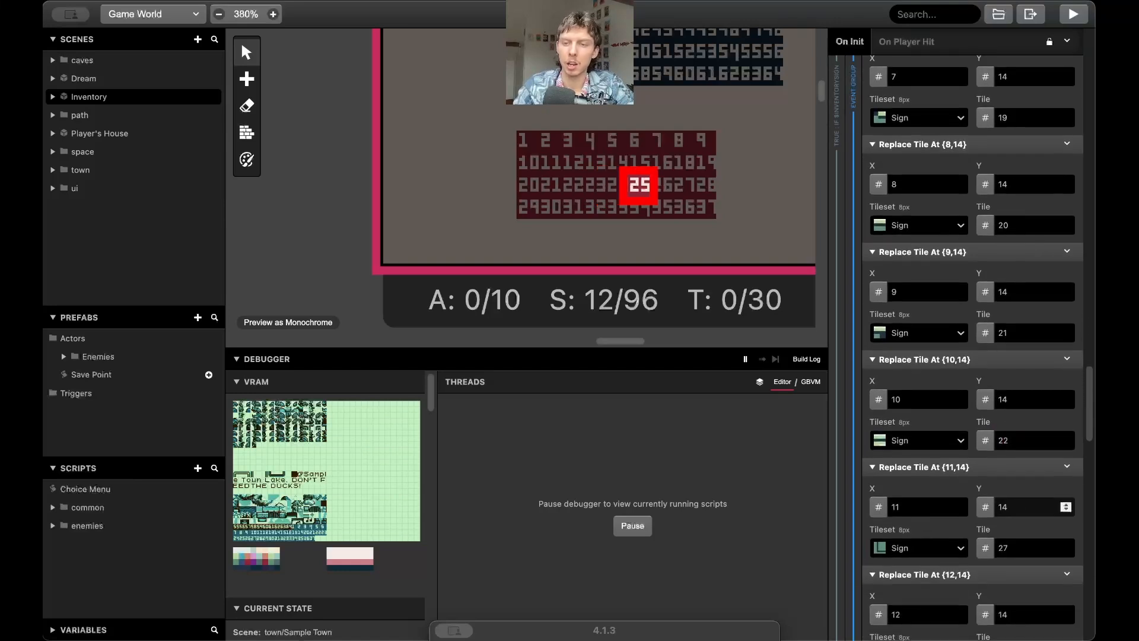
{"action": "double_click", "coordinate": [1018, 541]}
{"action": "type", "text": "23"}
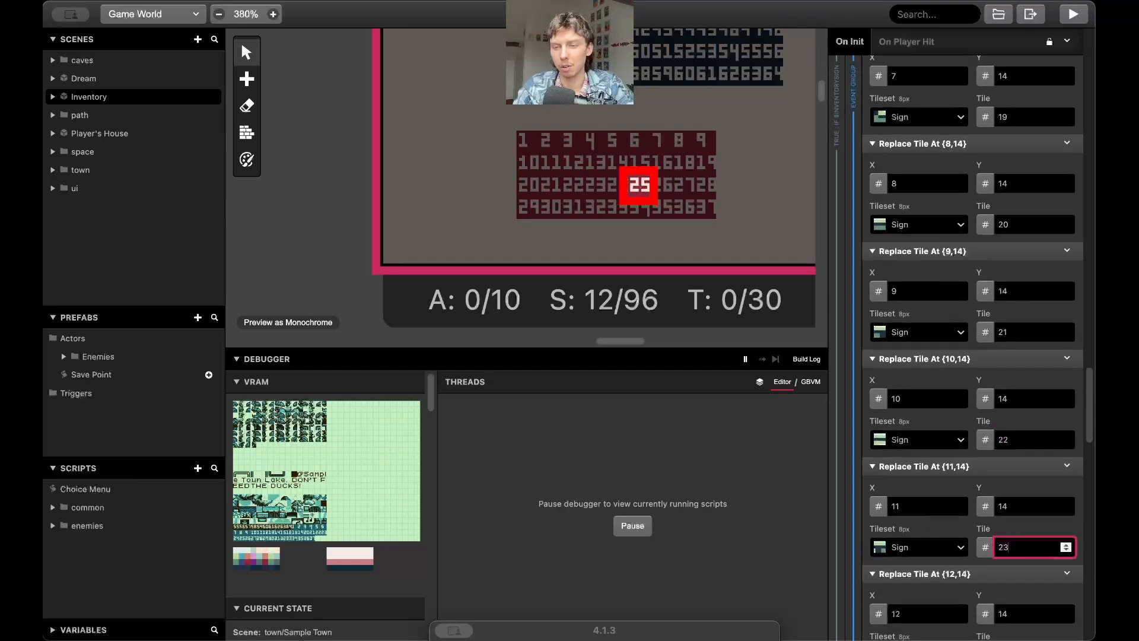
Set the tile numbers of the Replace Tile events at {12,14} and {13,14} to 24 and 25.
{"action": "scroll", "coordinate": [1019, 541], "scroll_direction": "down", "scroll_amount": 2}
{"action": "double_click", "coordinate": [1018, 546]}
{"action": "type", "text": "24"}
{"action": "scroll", "coordinate": [1018, 541], "scroll_direction": "down", "scroll_amount": 1}
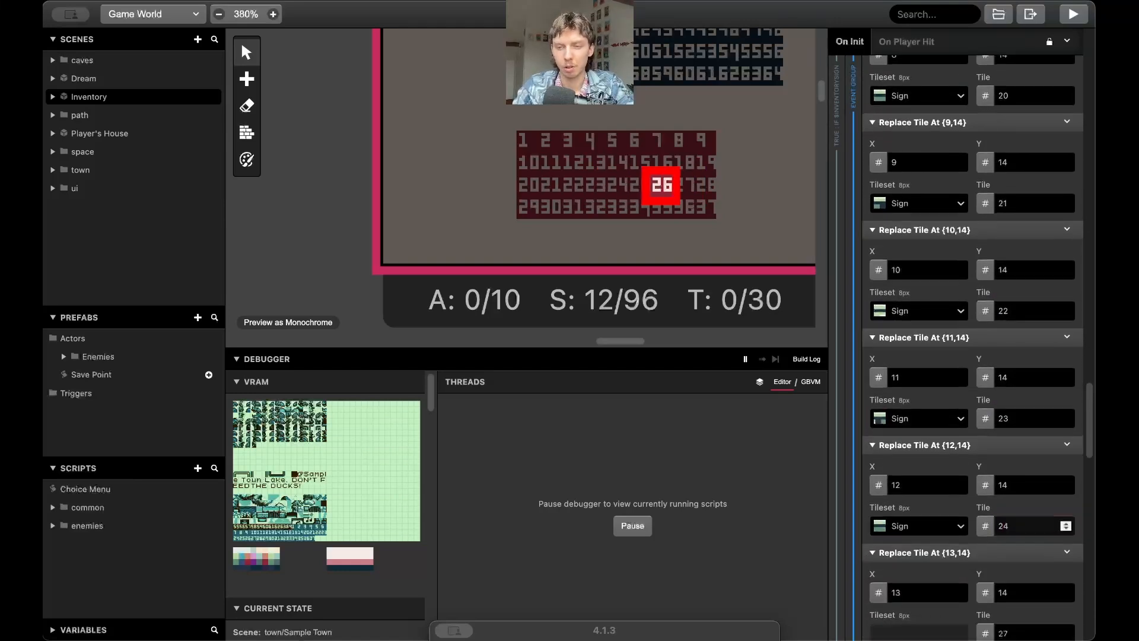
{"action": "scroll", "coordinate": [1017, 573], "scroll_direction": "down", "scroll_amount": 1}
{"action": "double_click", "coordinate": [1017, 573]}
{"action": "type", "text": "25"}
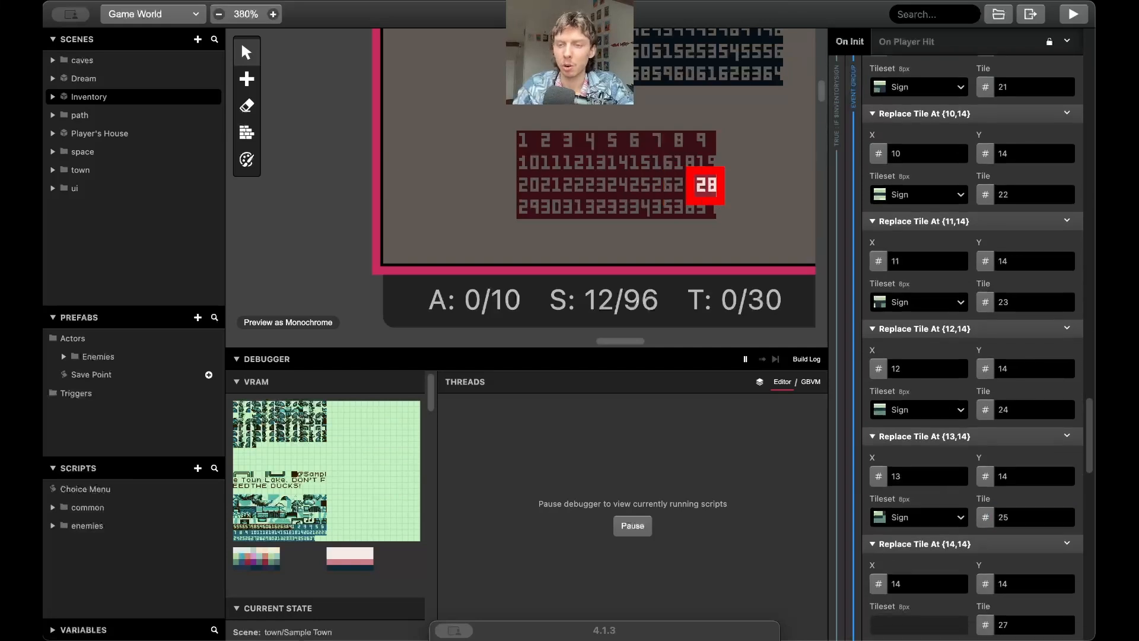
Finish row 14 by setting the tile number of the Replace Tile event at {14,14} to 26.
{"action": "scroll", "coordinate": [1019, 580], "scroll_direction": "down", "scroll_amount": 1}
{"action": "double_click", "coordinate": [1018, 580]}
{"action": "type", "text": "26"}
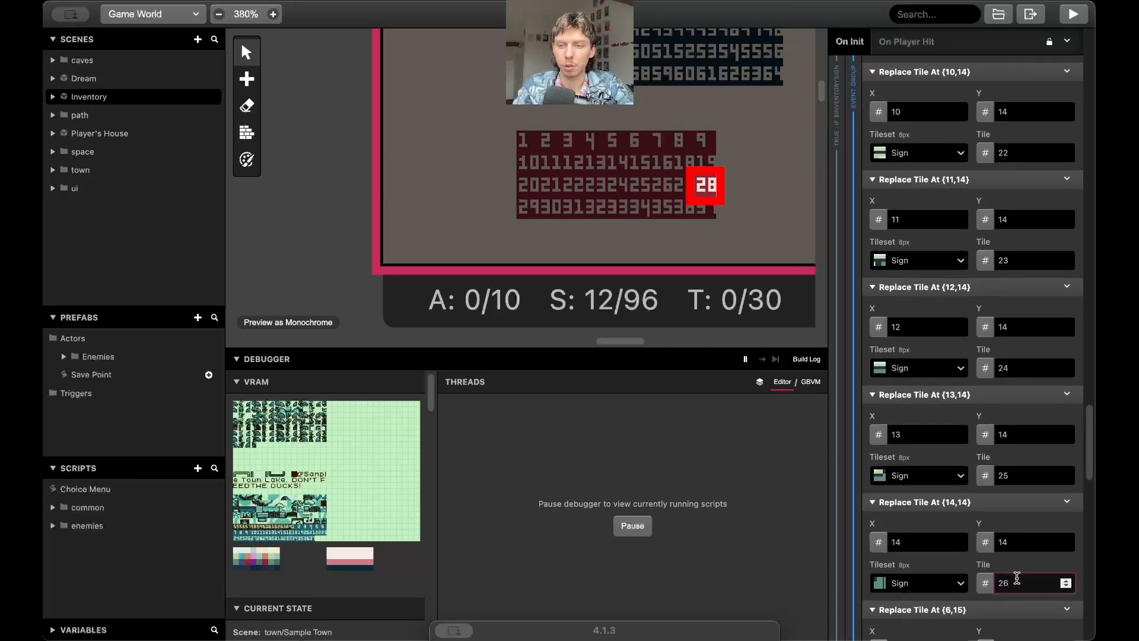
{"action": "scroll", "coordinate": [1019, 570], "scroll_direction": "down", "scroll_amount": 2}
{"action": "left_click", "coordinate": [1019, 566]}
Set the tile numbers of the Replace Tile events at {7,15} and {8,15} to 28 and 29.
{"action": "scroll", "coordinate": [1015, 581], "scroll_direction": "down", "scroll_amount": 2}
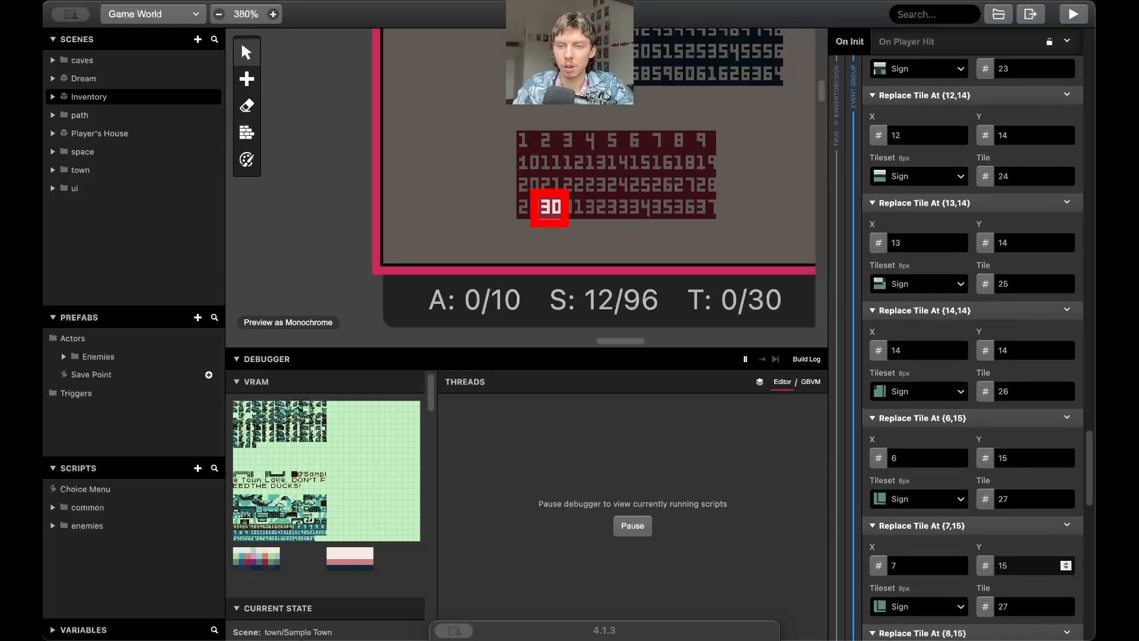
{"action": "double_click", "coordinate": [1012, 602]}
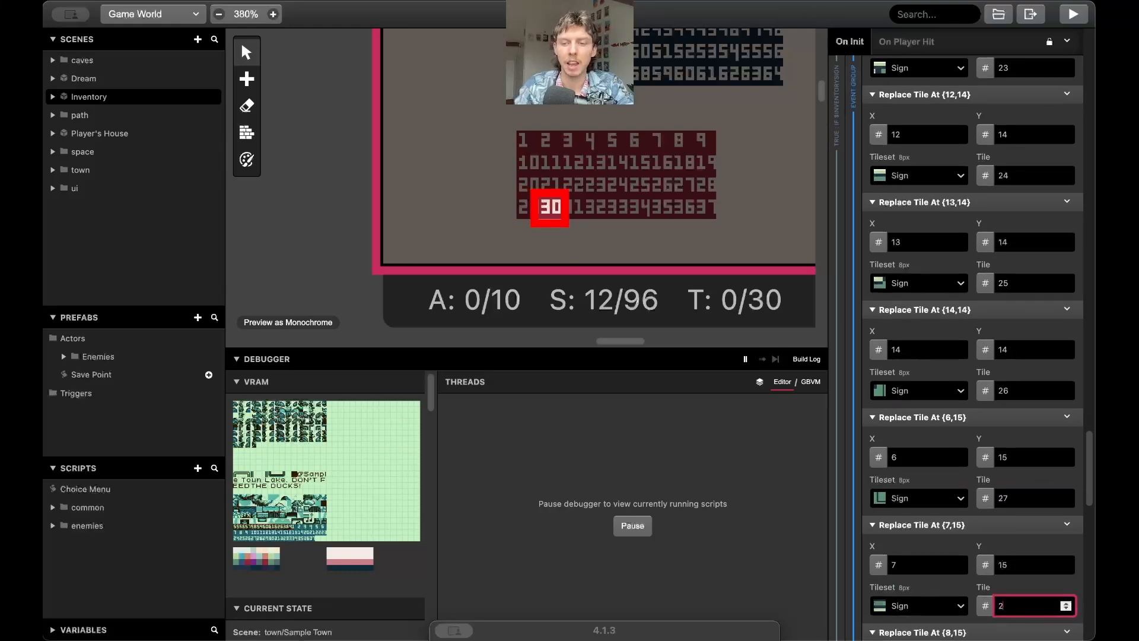
{"action": "scroll", "coordinate": [1017, 580], "scroll_direction": "down", "scroll_amount": 5}
{"action": "left_click", "coordinate": [1016, 541]}
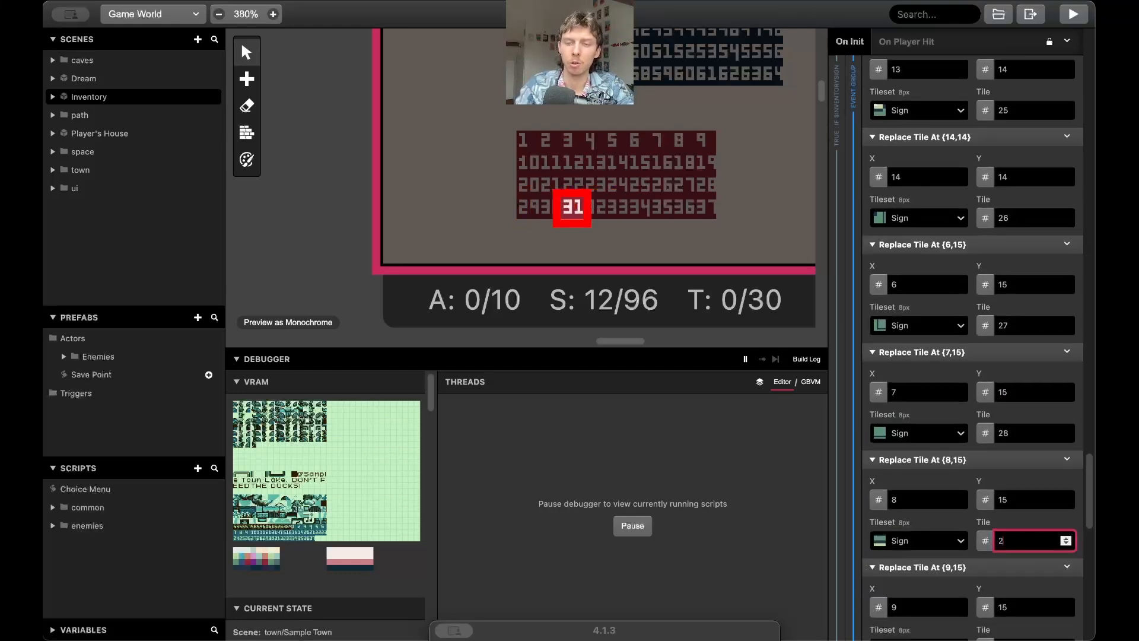
{"action": "type", "text": "29"}
Set the tile numbers of the Replace Tile events at {9,15} and {10,15} to 30 and 31.
{"action": "scroll", "coordinate": [1024, 527], "scroll_direction": "down", "scroll_amount": 3}
{"action": "double_click", "coordinate": [1023, 526]}
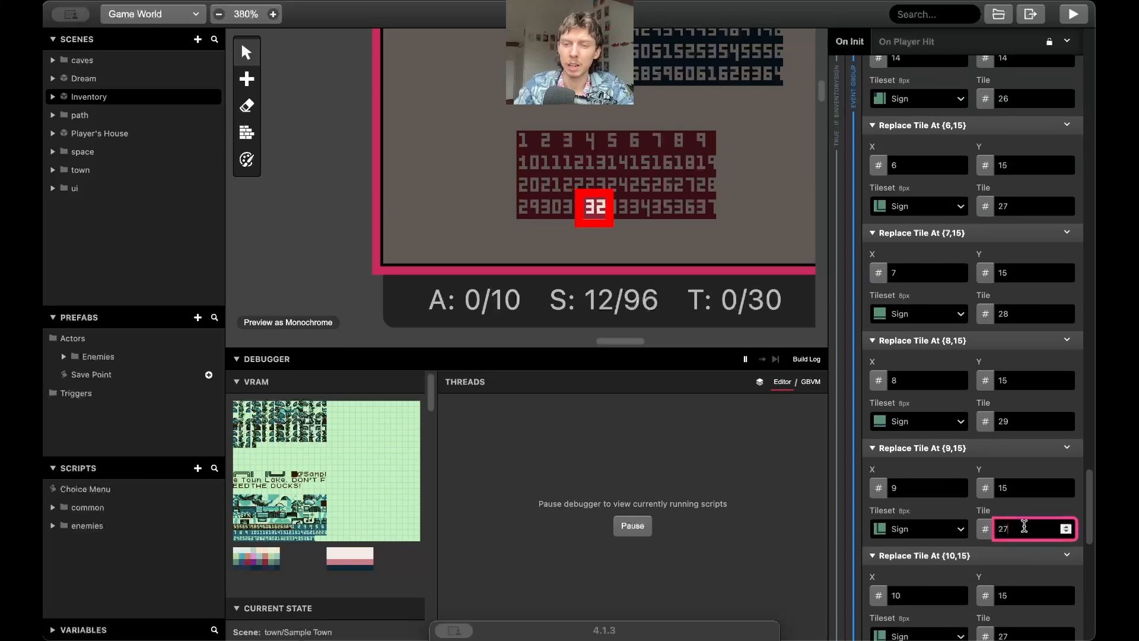
{"action": "scroll", "coordinate": [1032, 543], "scroll_direction": "down", "scroll_amount": 2}
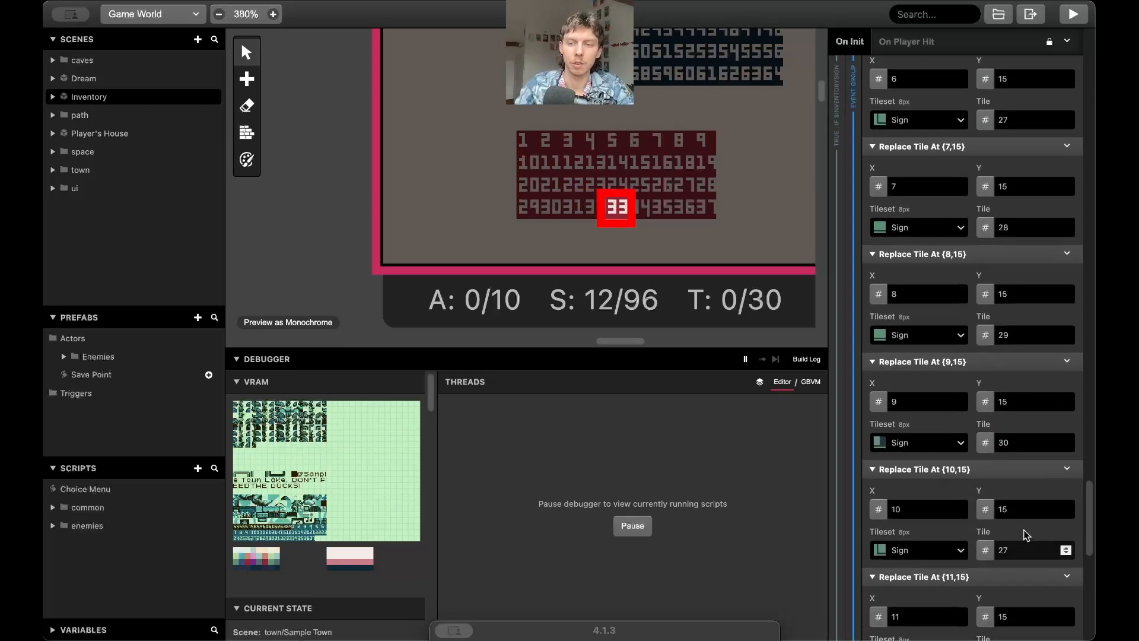
{"action": "double_click", "coordinate": [1033, 545]}
{"action": "type", "text": "31"}
Set the tile numbers of the Replace Tile events at {11,15} and {12,15} to 32 and 33.
{"action": "scroll", "coordinate": [1032, 543], "scroll_direction": "down", "scroll_amount": 3}
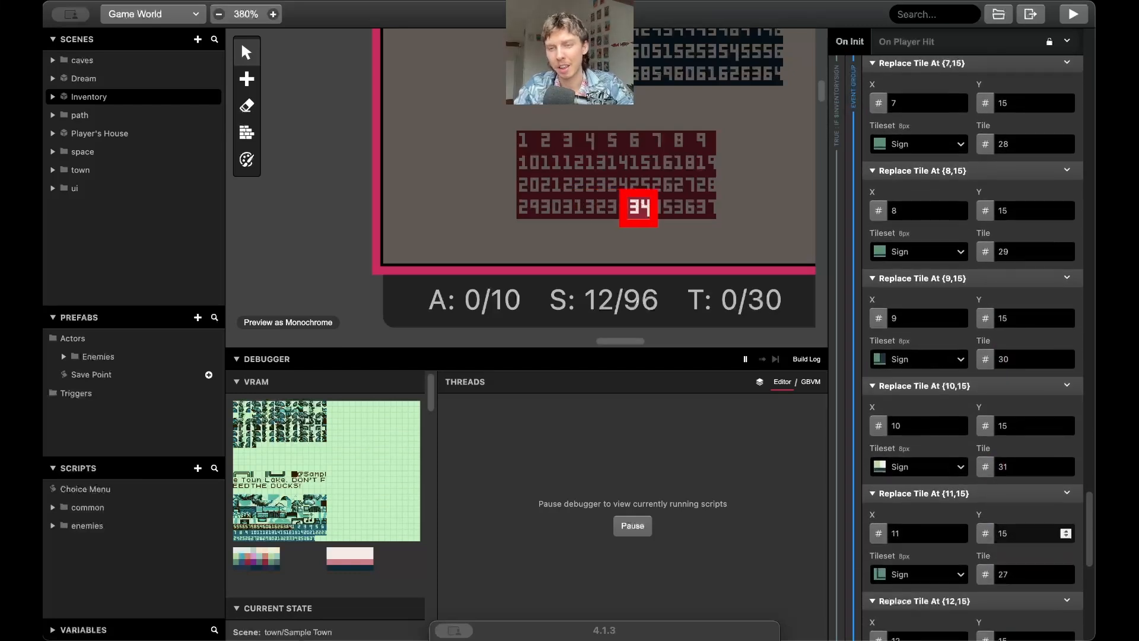
{"action": "double_click", "coordinate": [1025, 528]}
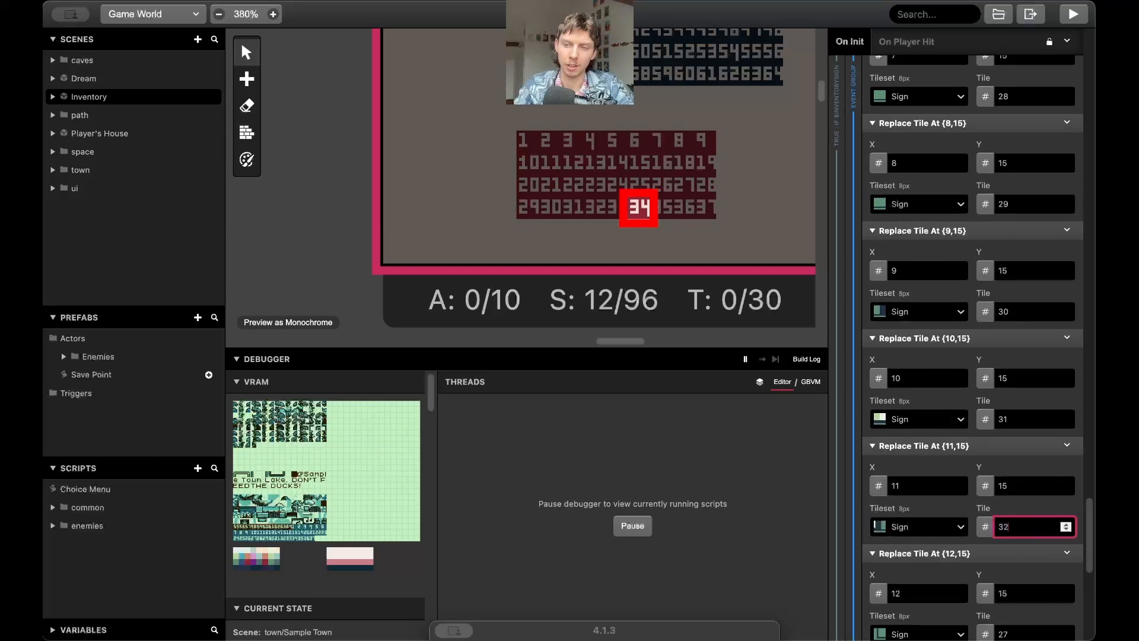
{"action": "scroll", "coordinate": [1028, 510], "scroll_direction": "down", "scroll_amount": 3}
{"action": "double_click", "coordinate": [1028, 490]}
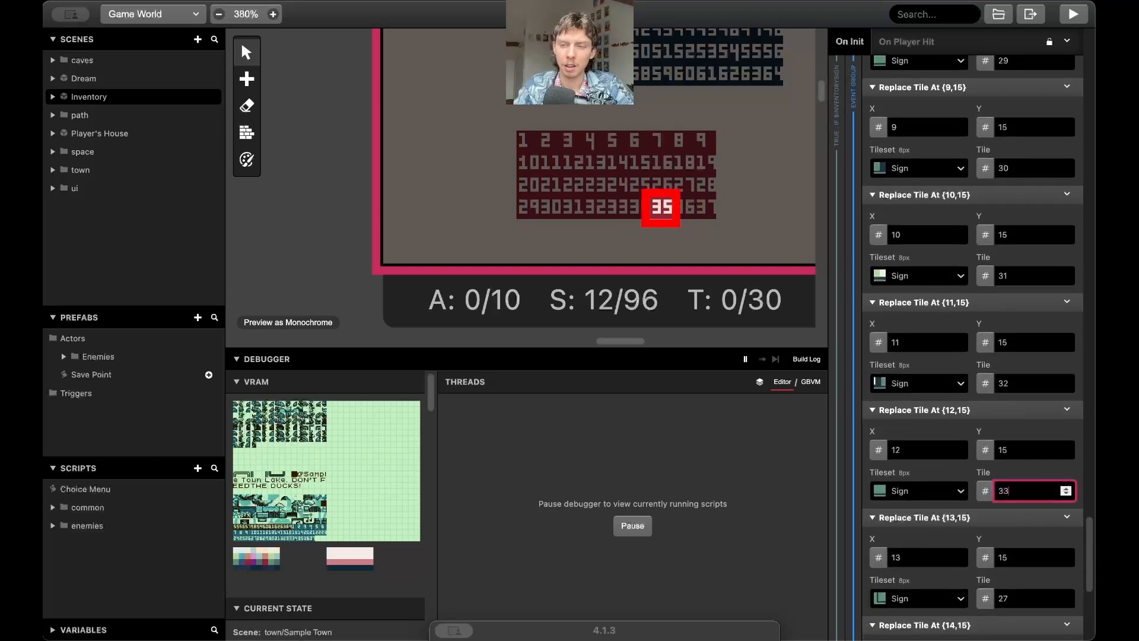
{"action": "type", "text": "33"}
Set the tile numbers of the last two Replace Tile events, at {13,15} and {14,15}, both to 34.
{"action": "scroll", "coordinate": [1019, 528], "scroll_direction": "down", "scroll_amount": 2}
{"action": "double_click", "coordinate": [1019, 518]}
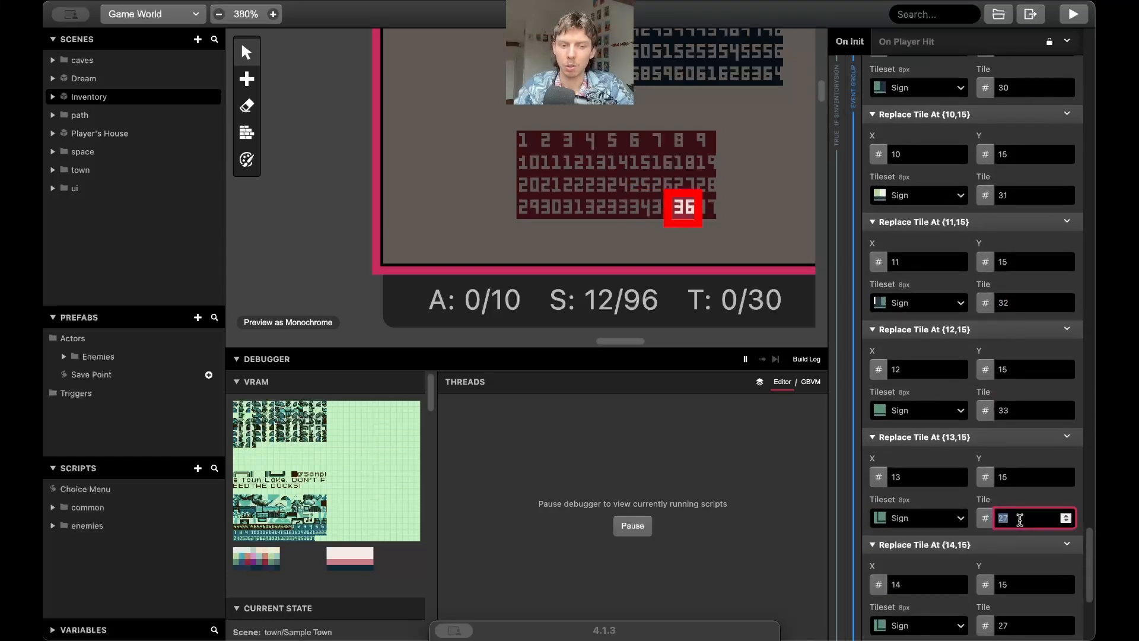
{"action": "type", "text": "34"}
{"action": "scroll", "coordinate": [1022, 530], "scroll_direction": "down", "scroll_amount": 2}
{"action": "left_click", "coordinate": [1022, 530]}
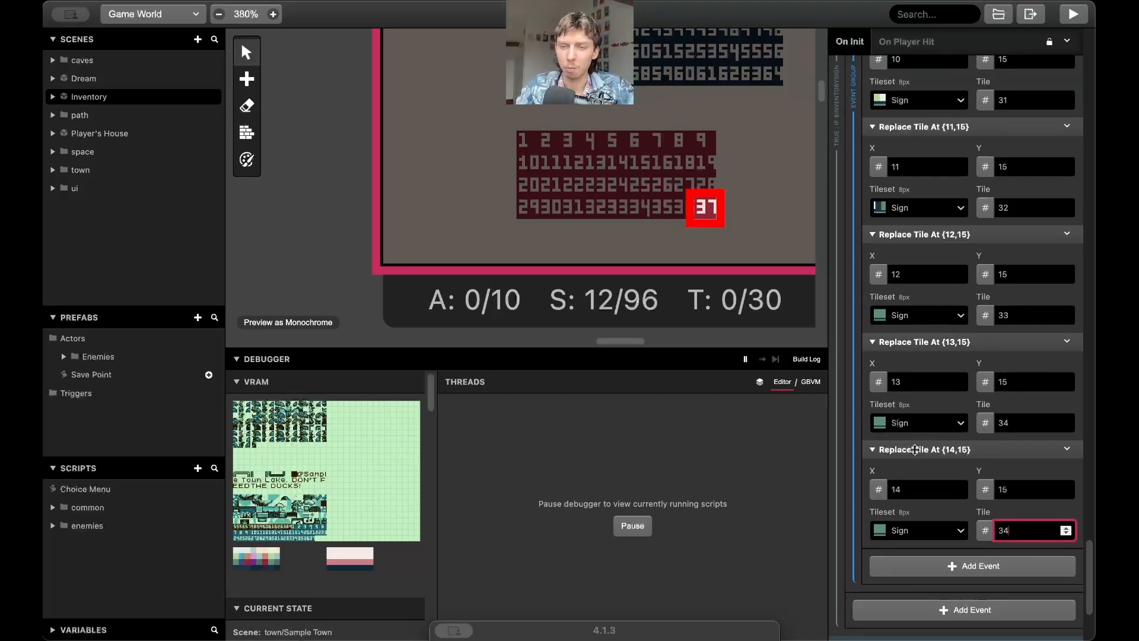
Collapse the Event Group in the true branch of the $InventorySign condition.
{"action": "scroll", "coordinate": [949, 385], "scroll_direction": "up", "scroll_amount": 12}
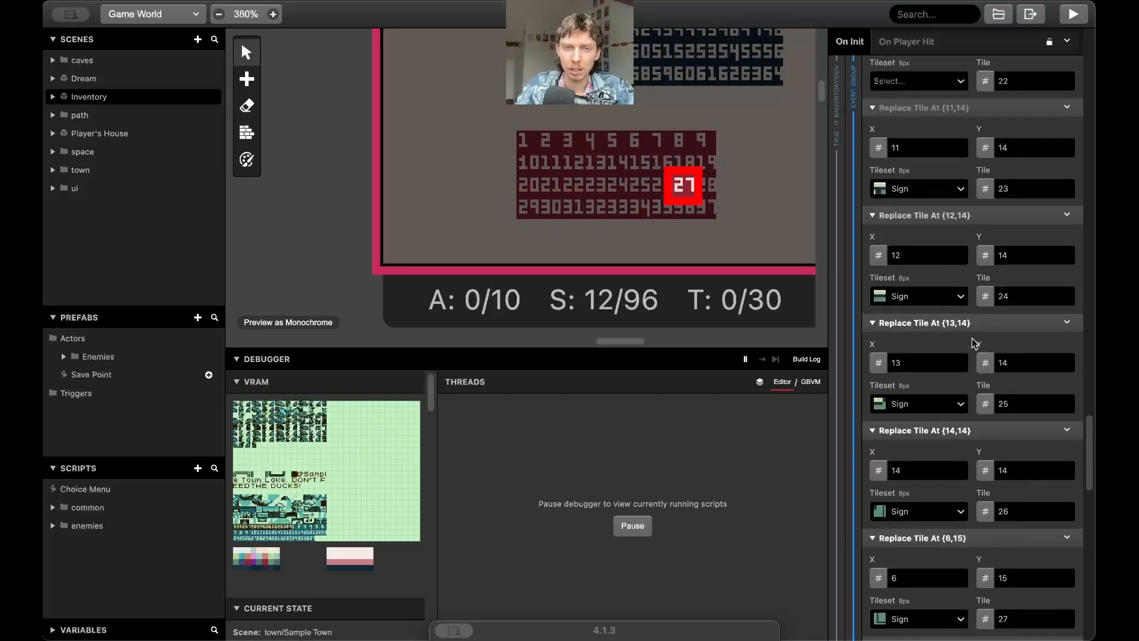
{"action": "scroll", "coordinate": [971, 338], "scroll_direction": "up", "scroll_amount": 20}
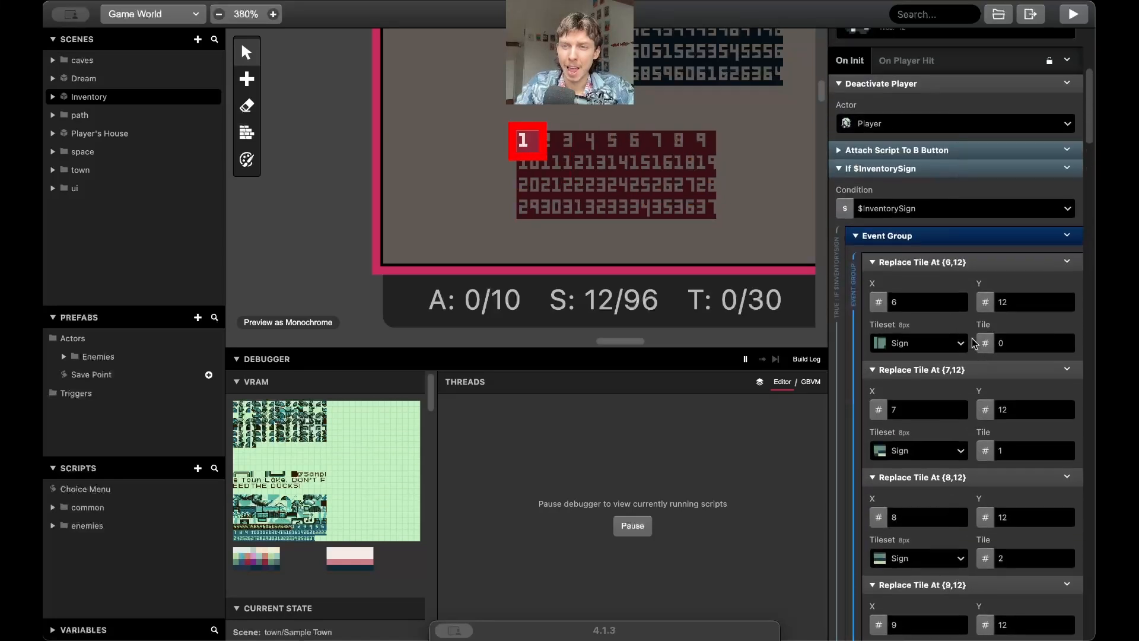
{"action": "scroll", "coordinate": [972, 343], "scroll_direction": "up", "scroll_amount": 2}
{"action": "left_click", "coordinate": [961, 303]}
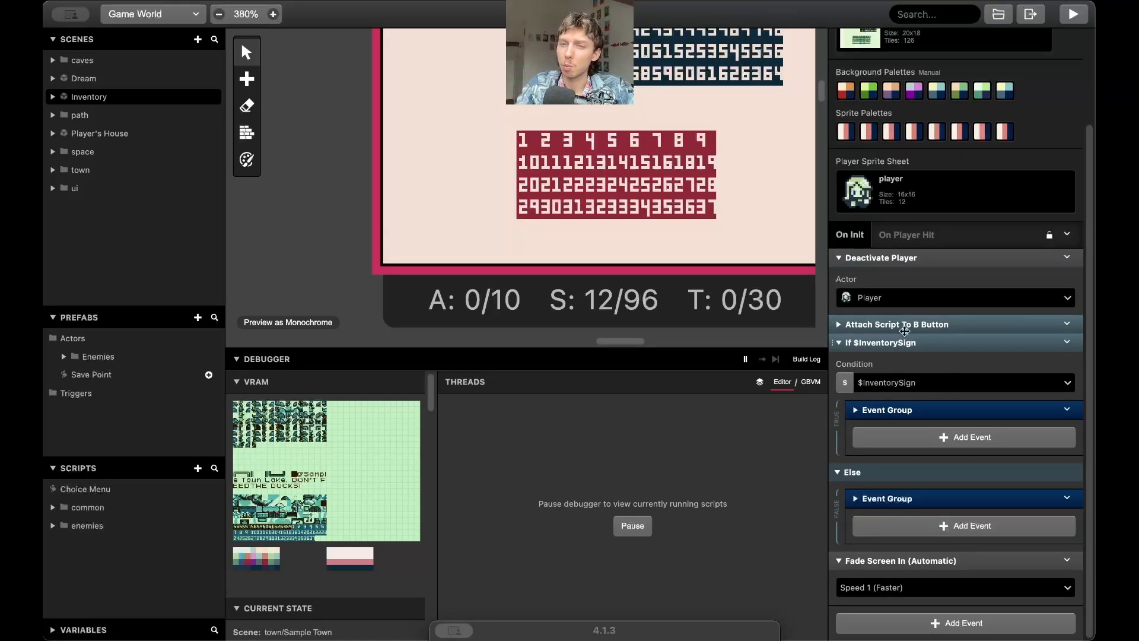
Run the game, move its window fully into view, and open the inventory in town before reading the sign.
{"action": "scroll", "coordinate": [731, 208], "scroll_direction": "up", "scroll_amount": 3}
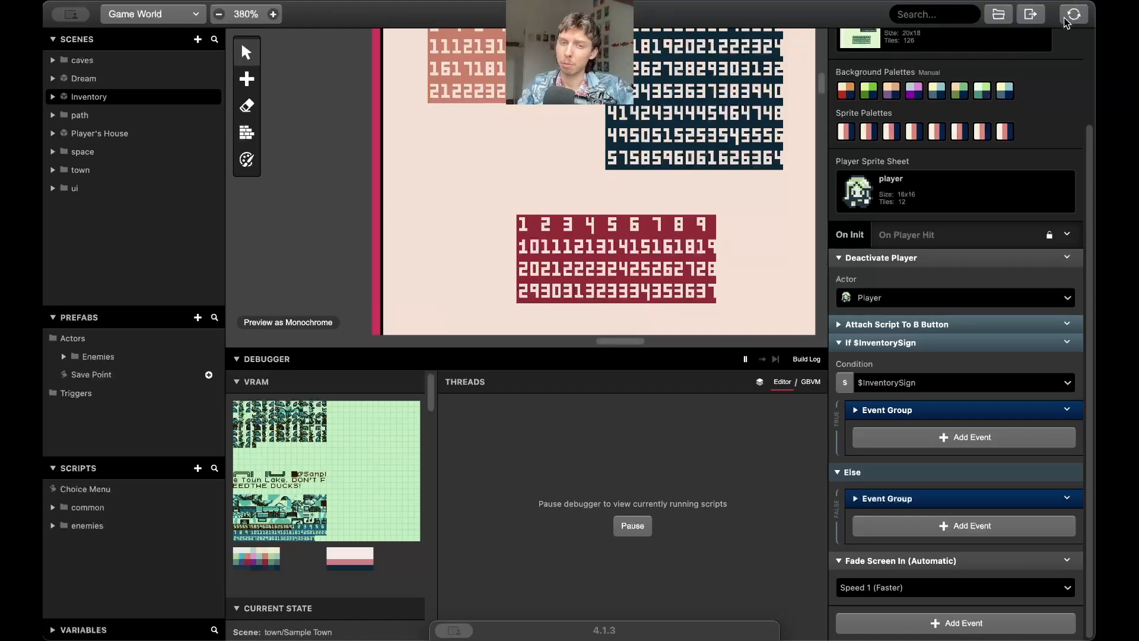
{"action": "left_click_drag", "start_coordinate": [621, 621], "coordinate": [618, 208]}
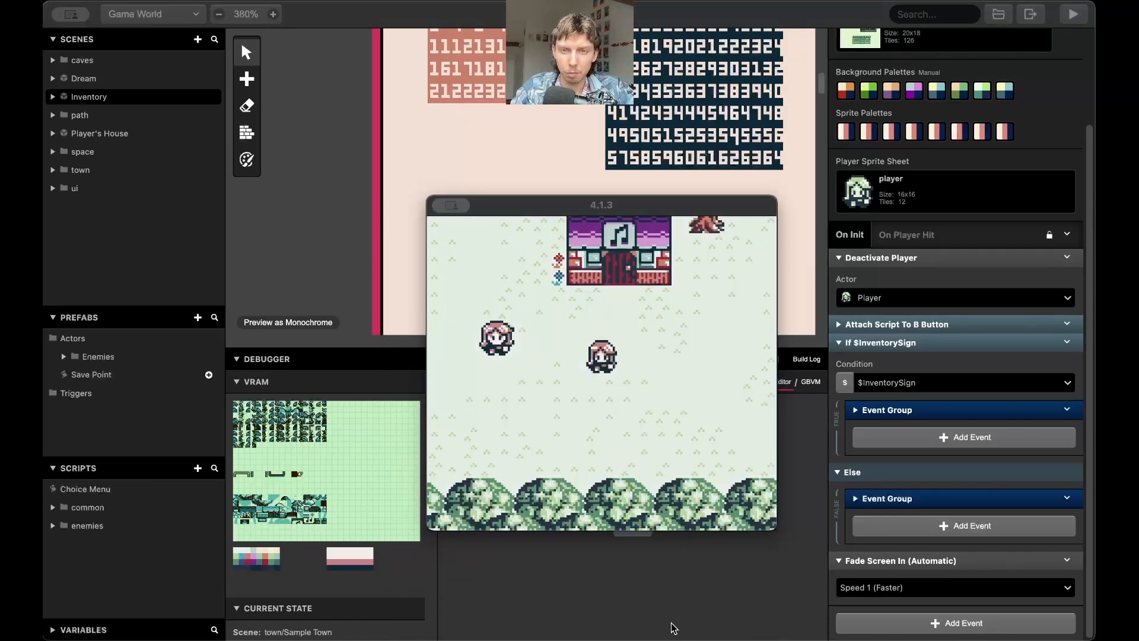
{"action": "left_click", "coordinate": [580, 328]}
{"action": "key", "text": "Left"}
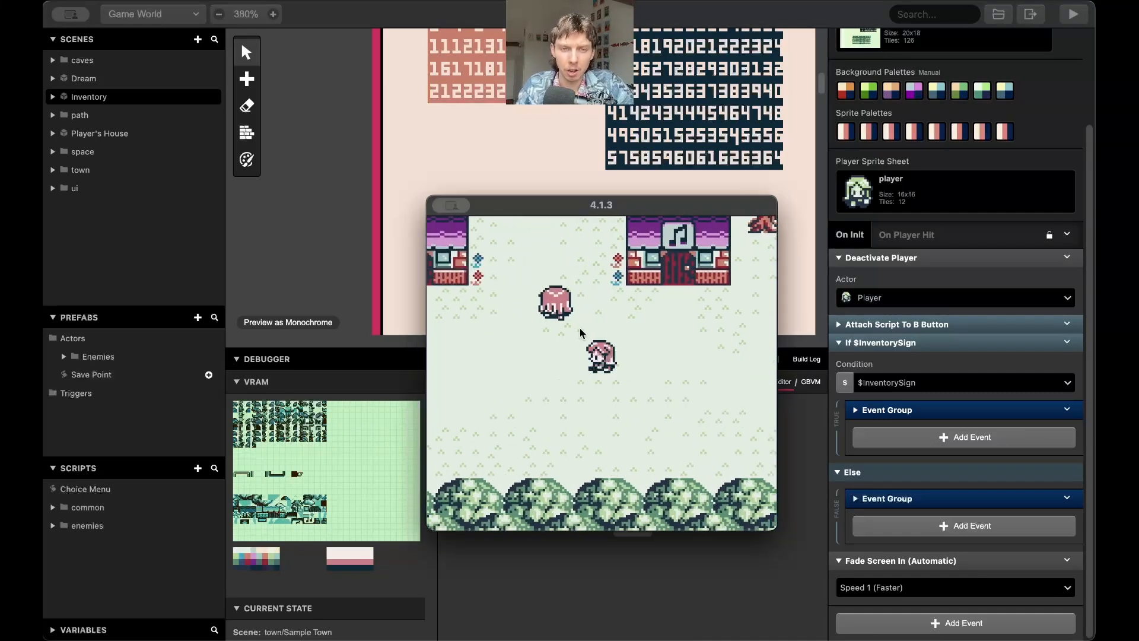
{"action": "key", "text": "Right"}
{"action": "key", "text": "Return"}
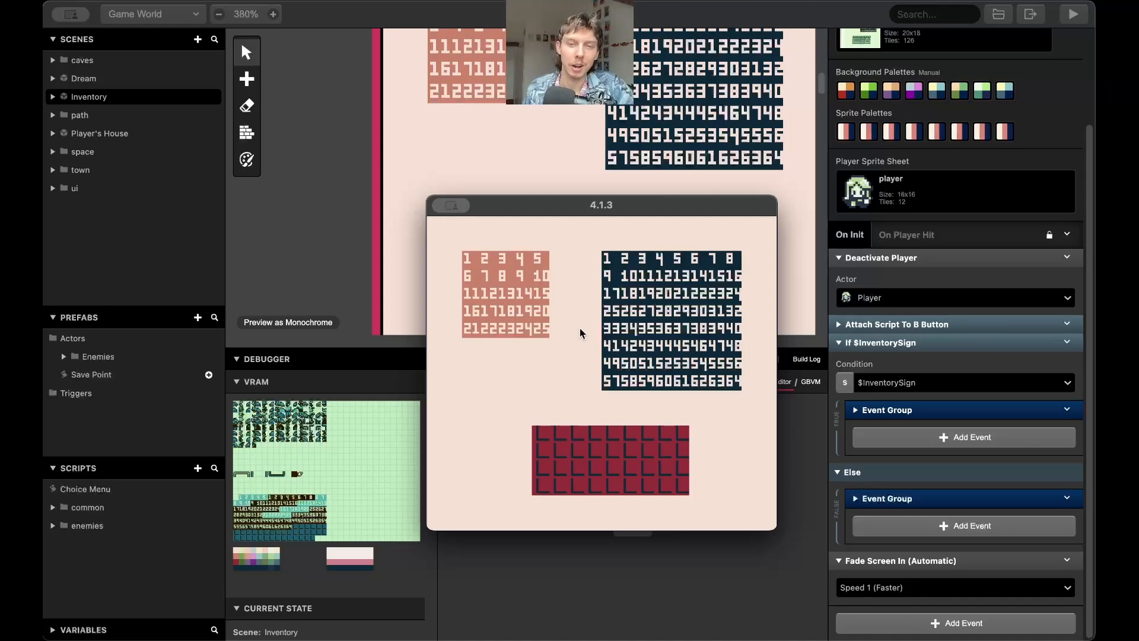
Return to town, walk a little, then open the inventory a second time and leave it again.
{"action": "key", "text": "x"}
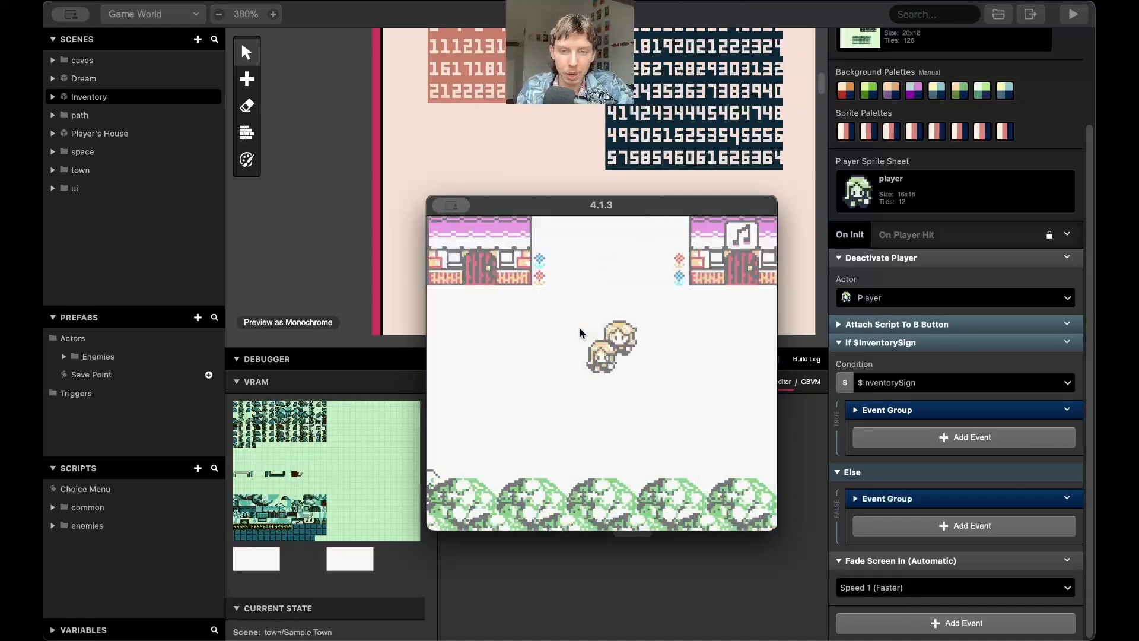
{"action": "key", "text": "Left"}
{"action": "key", "text": "Return"}
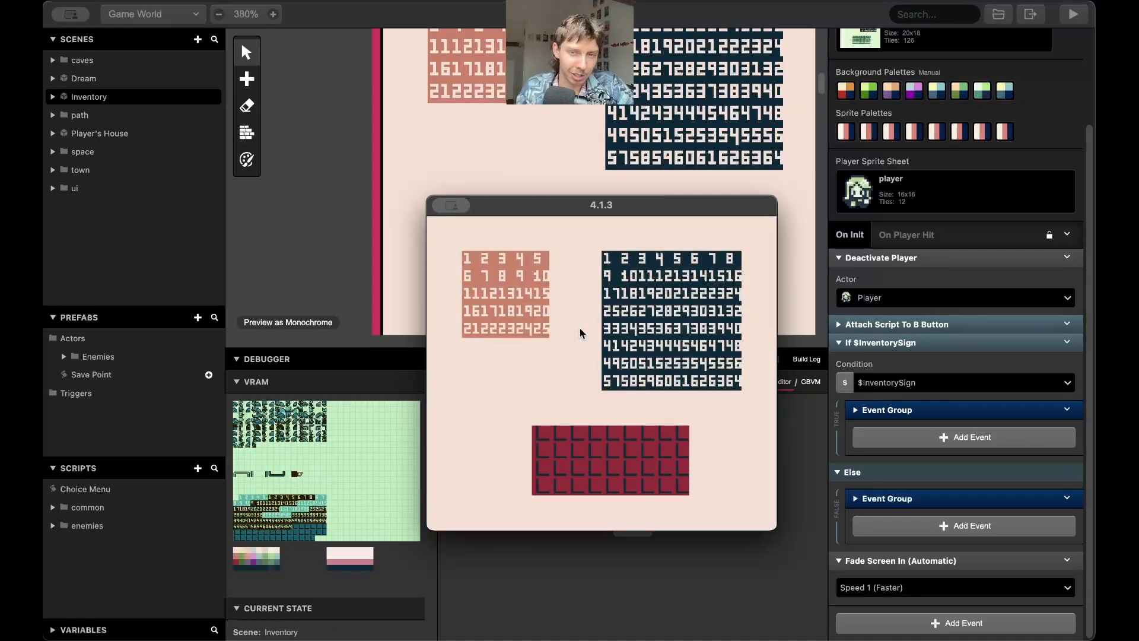
{"action": "key", "text": "x"}
Walk the player to the sign by the town lake, read it, and dismiss its message.
{"action": "key", "text": "Down"}
{"action": "key", "text": "Up"}
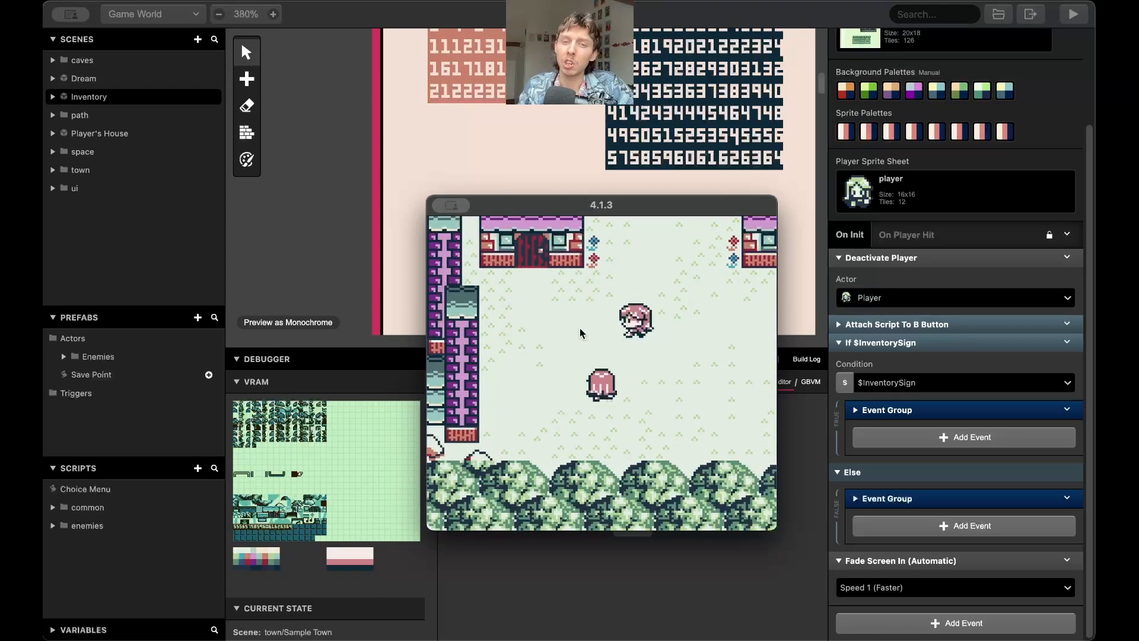
{"action": "key", "text": "Right"}
{"action": "key", "text": "Up"}
{"action": "key", "text": "Up"}
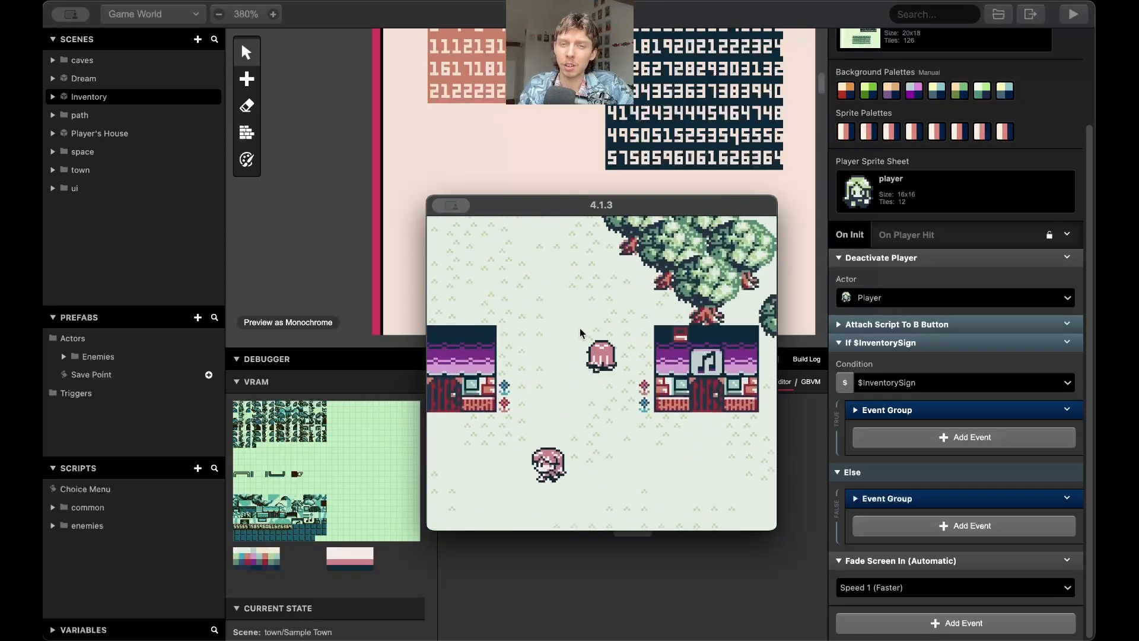
{"action": "key", "text": "Right"}
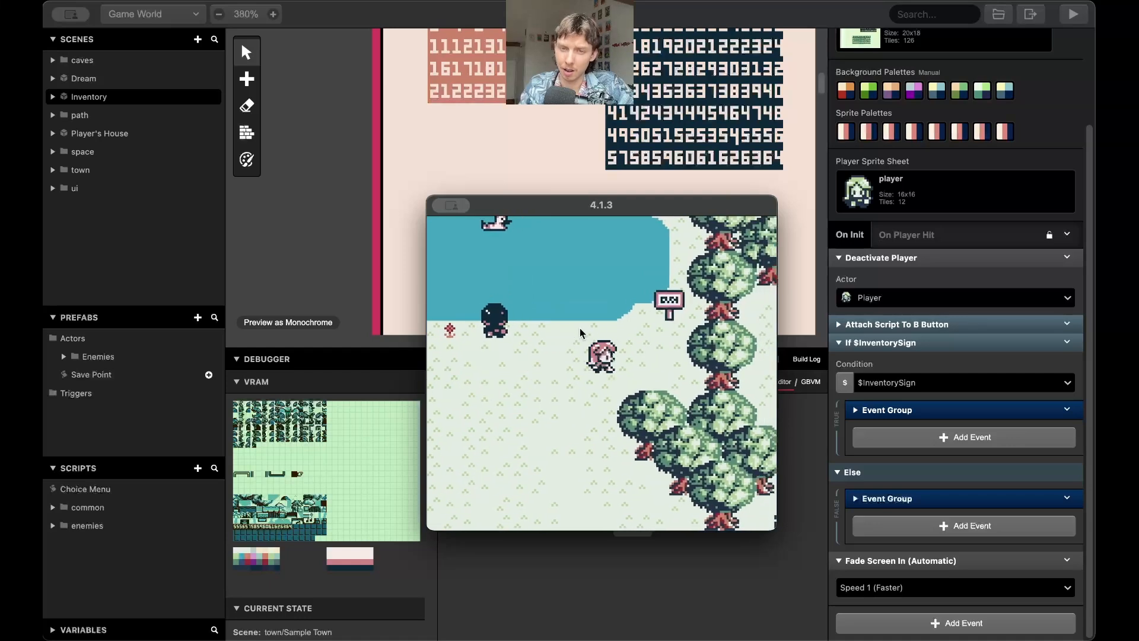
{"action": "key", "text": "Up"}
{"action": "key", "text": "z"}
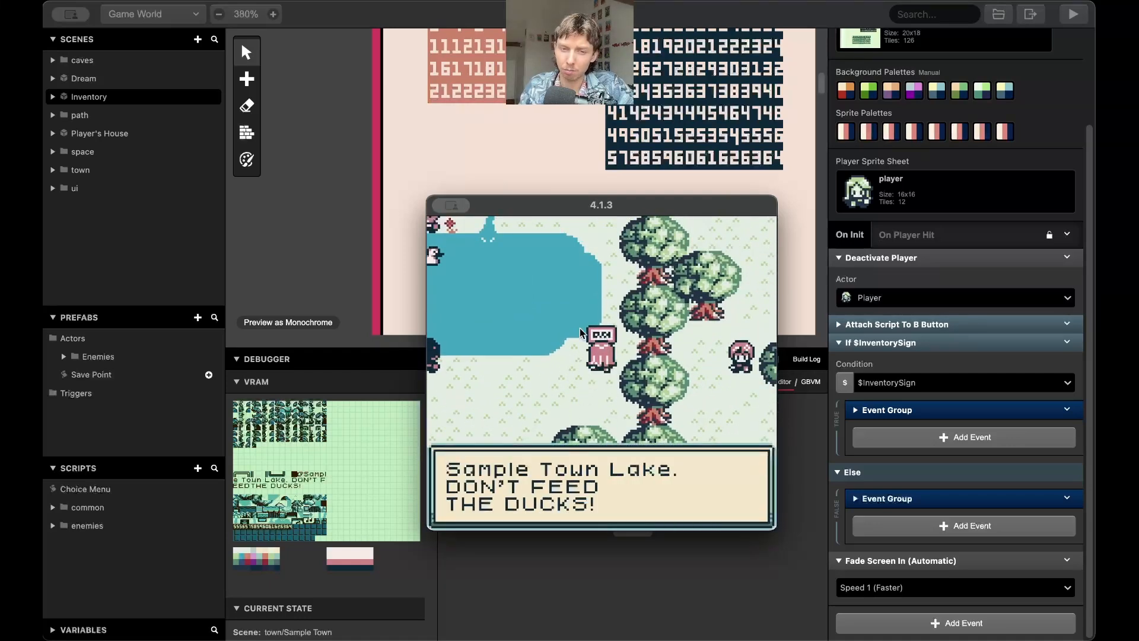
{"action": "key", "text": "z"}
{"action": "key", "text": "Down"}
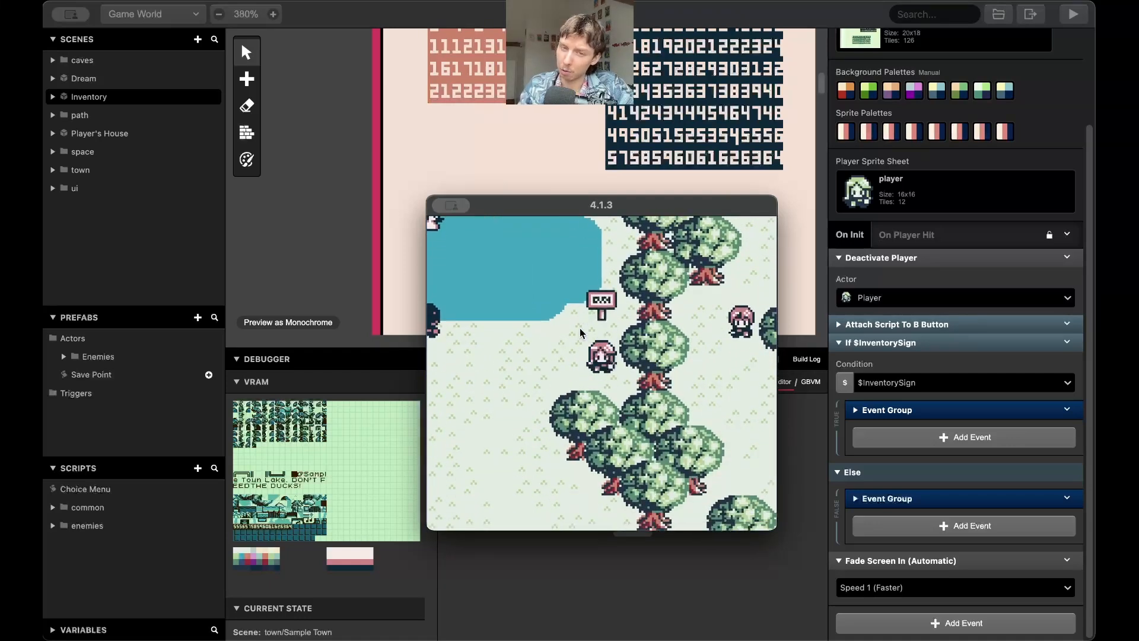
Open the inventory after reading the sign, return to town, walk a little, and open the inventory again.
{"action": "key", "text": "Return"}
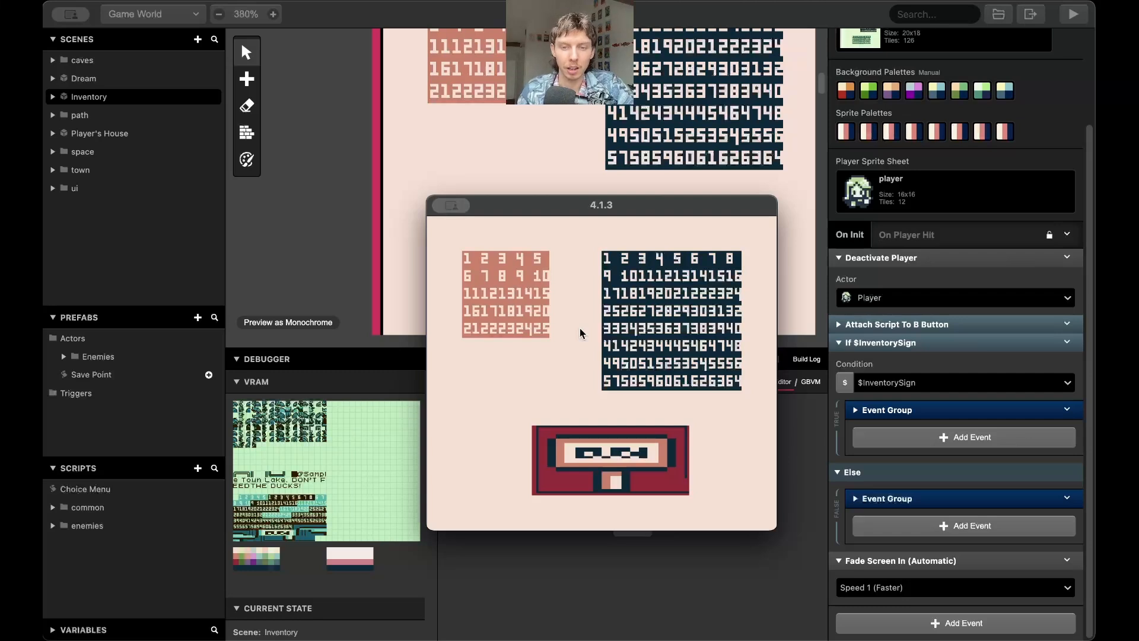
{"action": "key", "text": "x"}
{"action": "key", "text": "Left"}
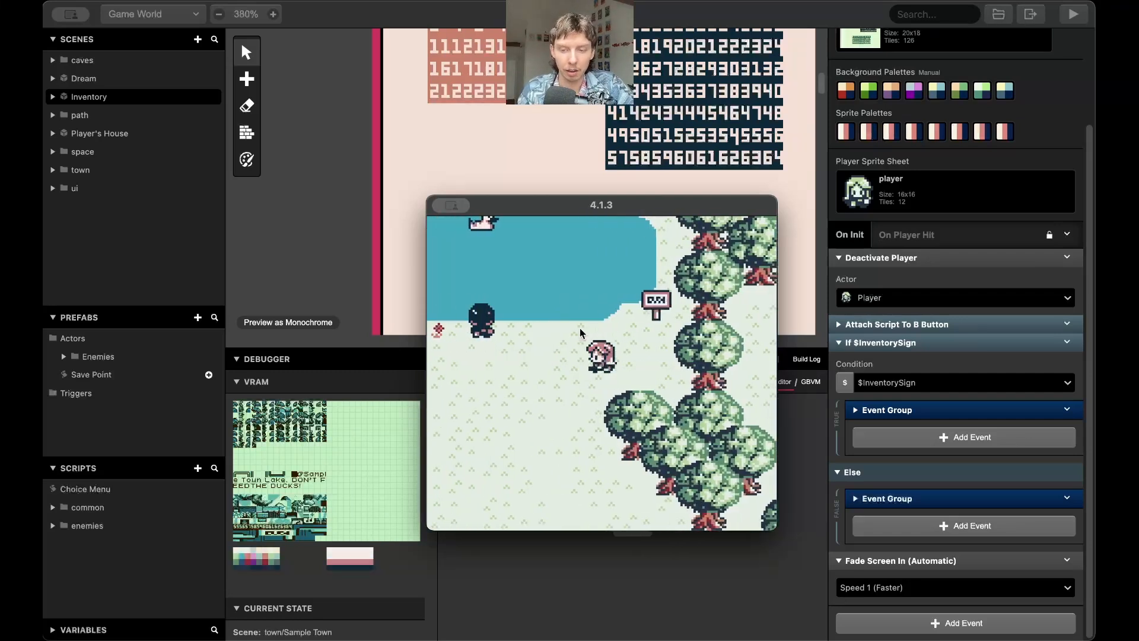
{"action": "key", "text": "x"}
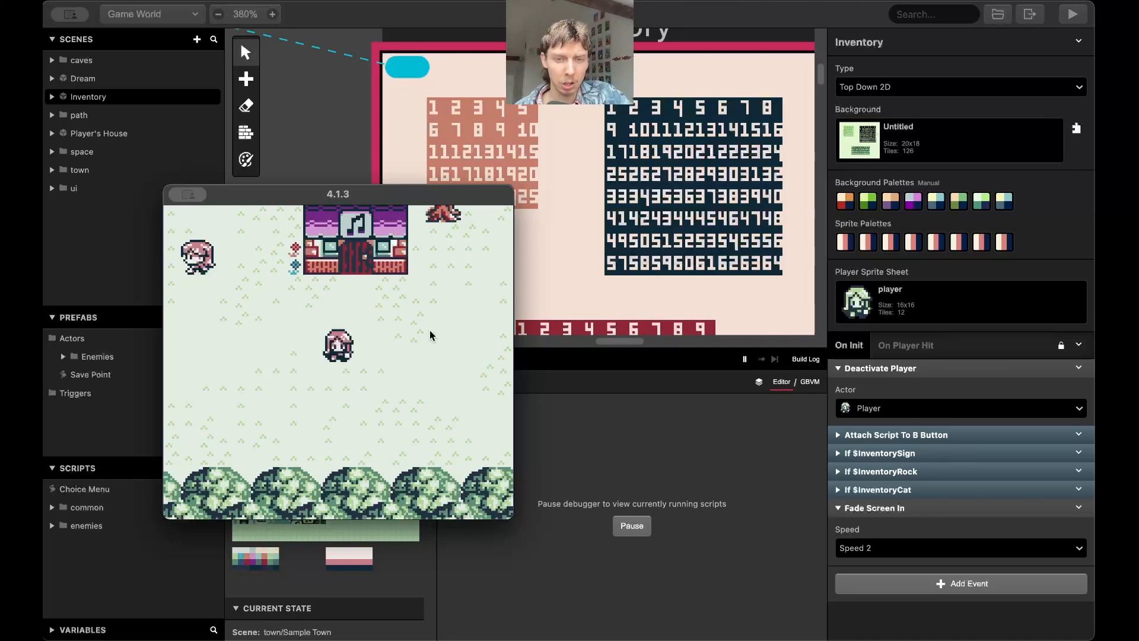
In the new game run, walk the player up past the music shop and check the inventory before collecting anything.
{"action": "key", "text": "Left"}
{"action": "key", "text": "Up"}
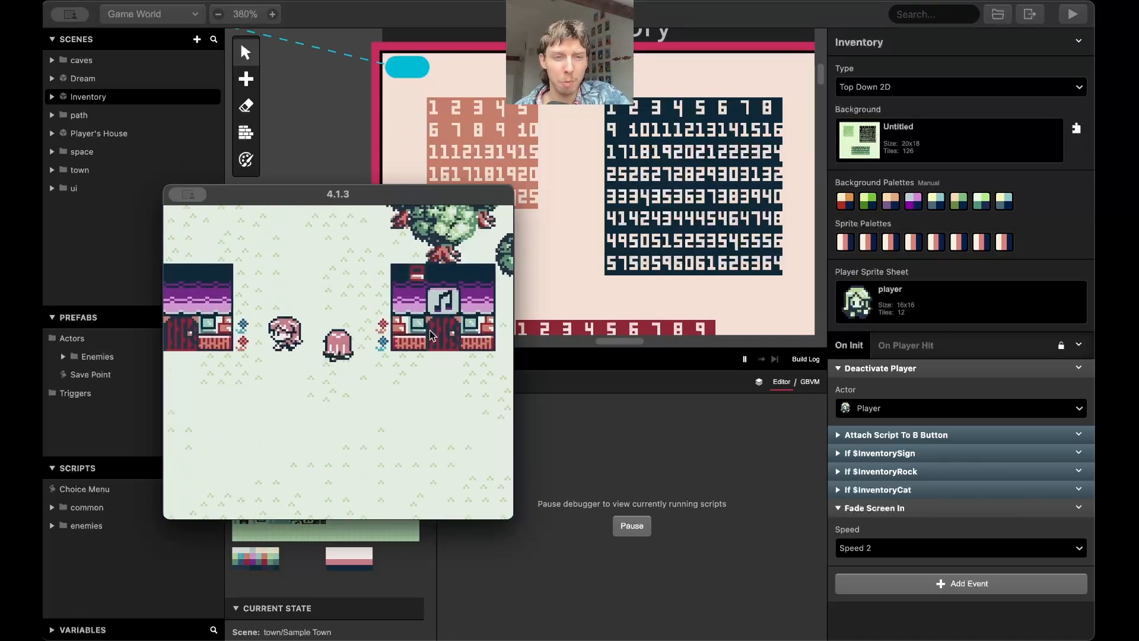
{"action": "key", "text": "Up"}
{"action": "key", "text": "Return"}
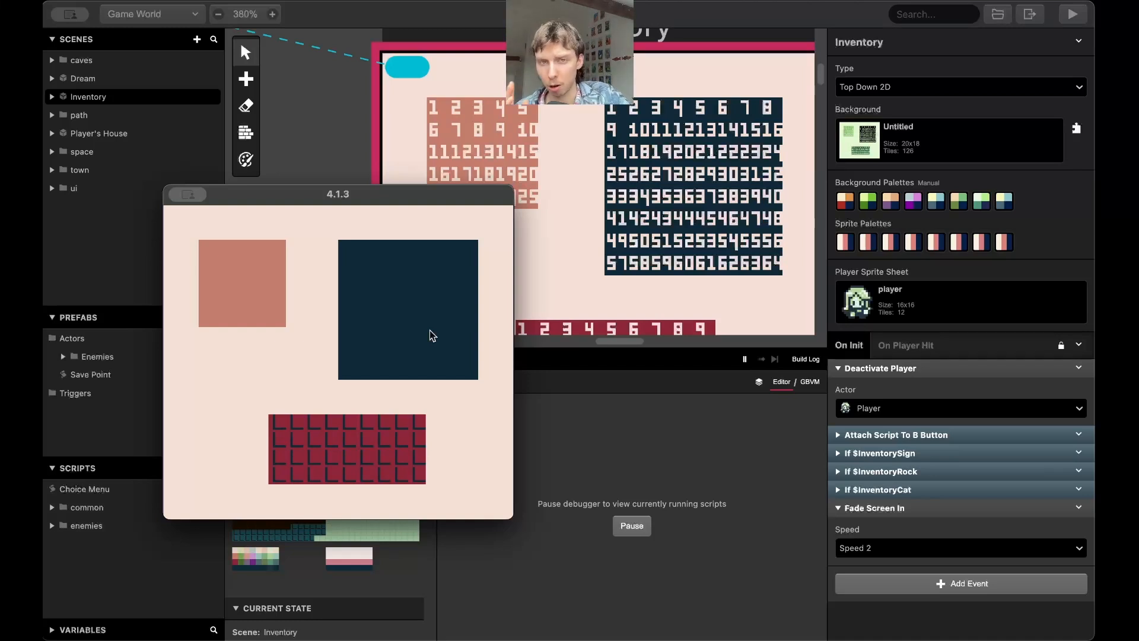
{"action": "key", "text": "x"}
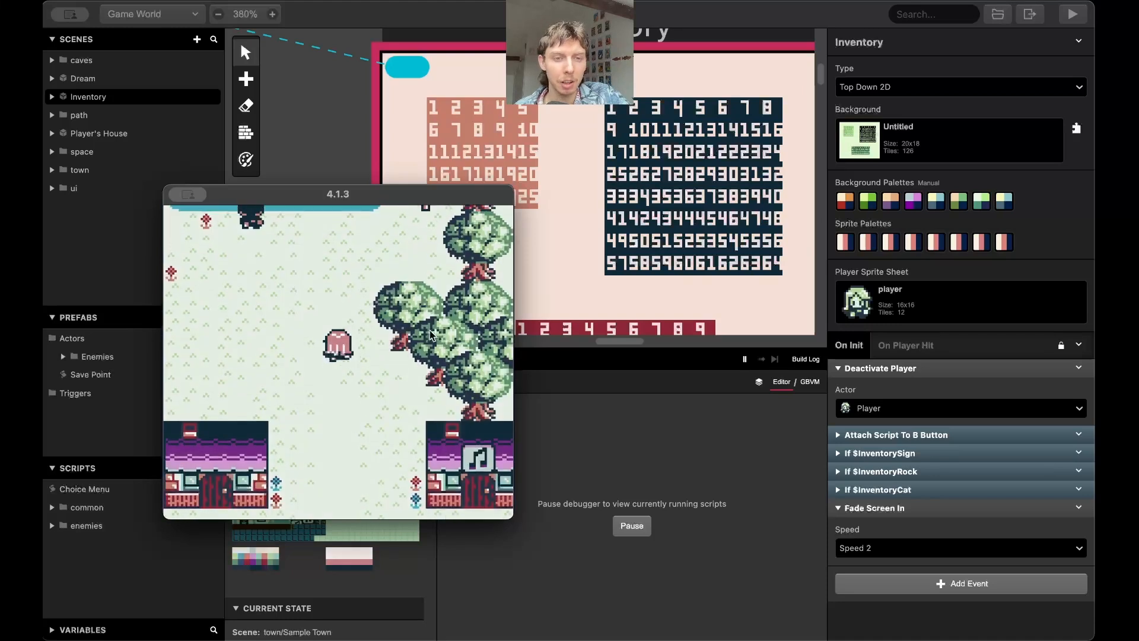
Walk the player up to the sign by the town lake, read it, and dismiss its message.
{"action": "key", "text": "Up"}
{"action": "key", "text": "Right"}
{"action": "key", "text": "Up"}
{"action": "key", "text": "z"}
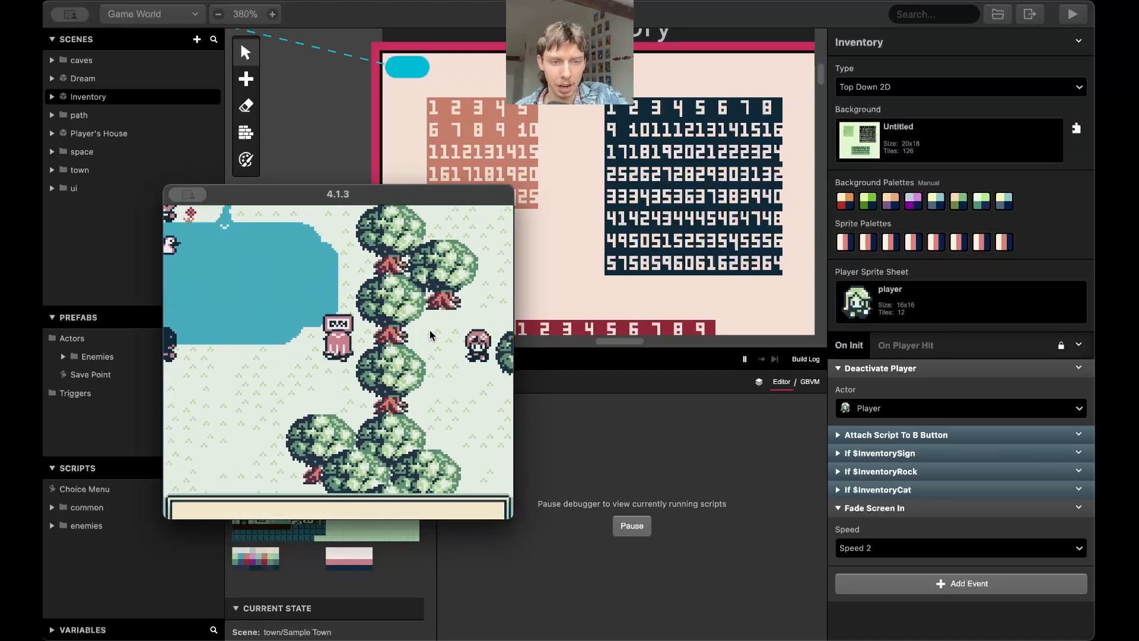
{"action": "key", "text": "z"}
Move the player away from the sign, check the inventory for its picture, and return to town.
{"action": "key", "text": "Down"}
{"action": "key", "text": "Left"}
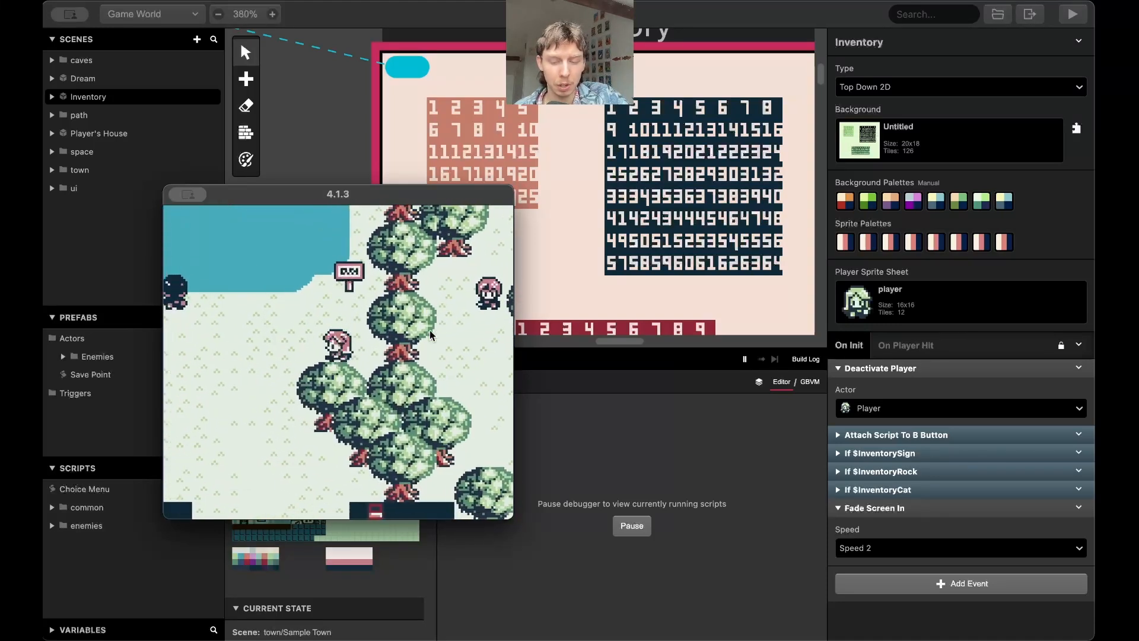
{"action": "key", "text": "x"}
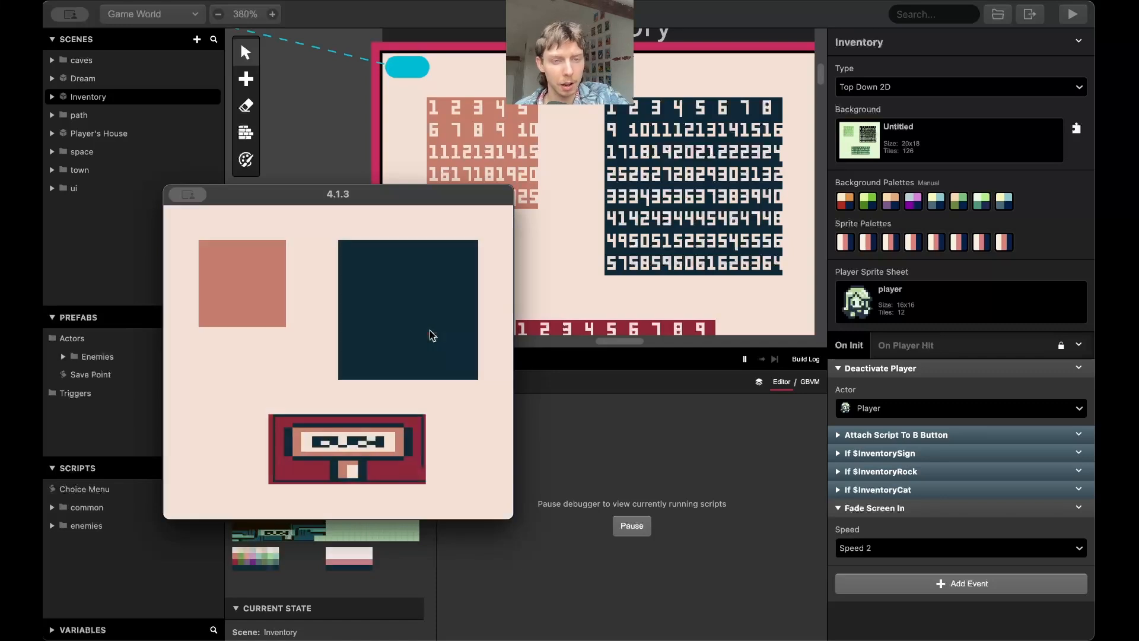
{"action": "key", "text": "x"}
Walk the player around the lake to the cat by the blue-roofed house, talk to it, and check the inventory.
{"action": "key", "text": "Left"}
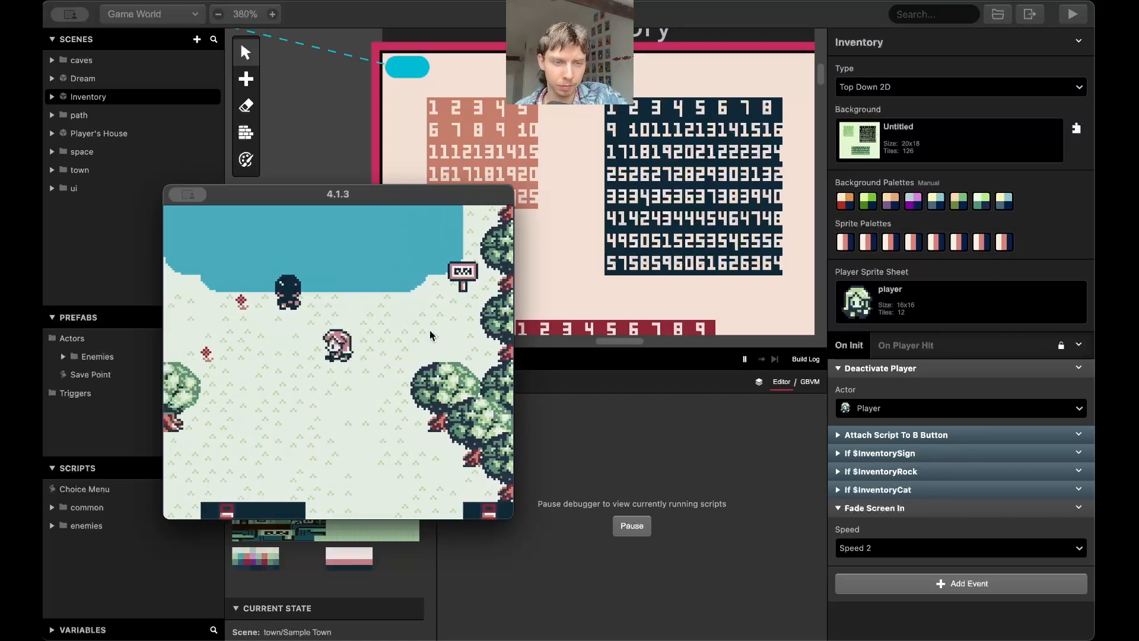
{"action": "key", "text": "Up"}
{"action": "key", "text": "Left"}
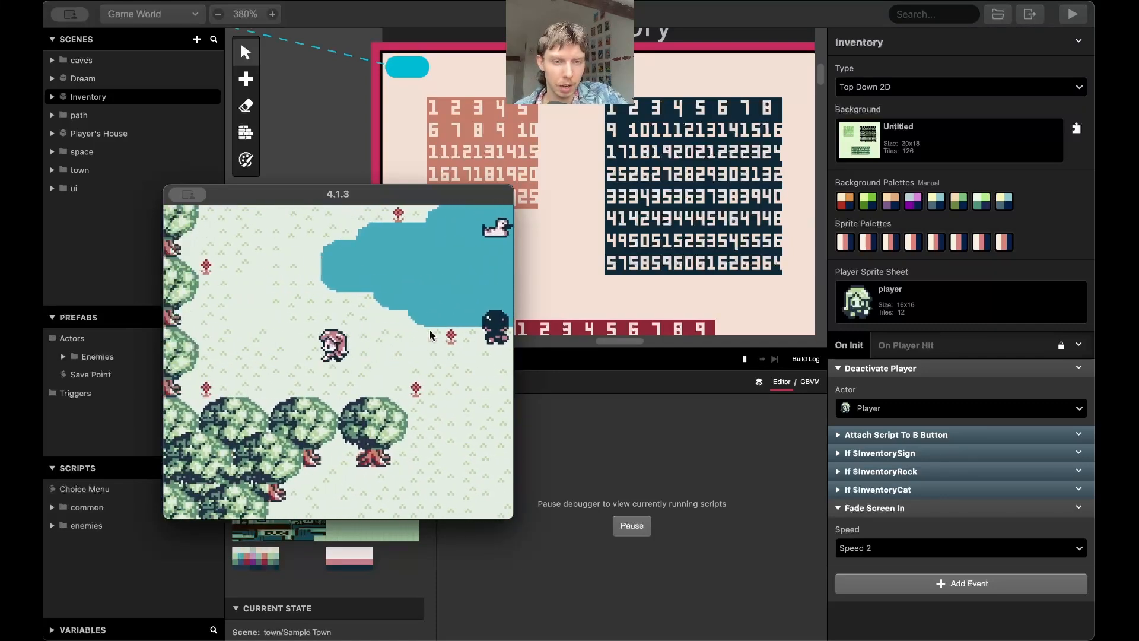
{"action": "key", "text": "Up"}
{"action": "key", "text": "Right"}
{"action": "key", "text": "Up"}
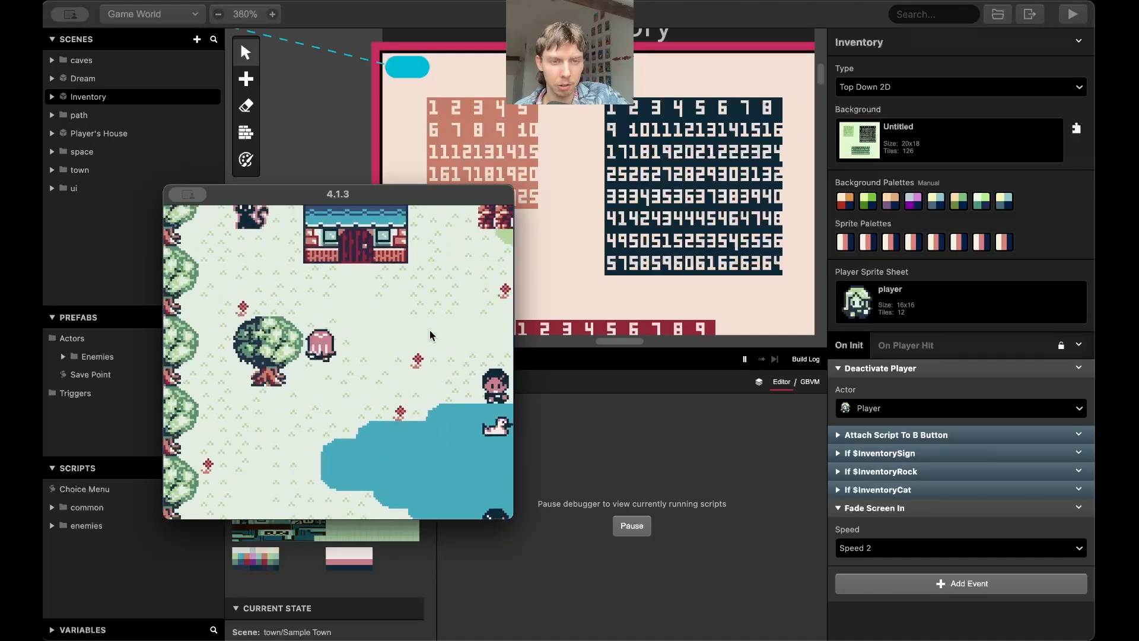
{"action": "key", "text": "Left"}
{"action": "key", "text": "Up"}
{"action": "key", "text": "z"}
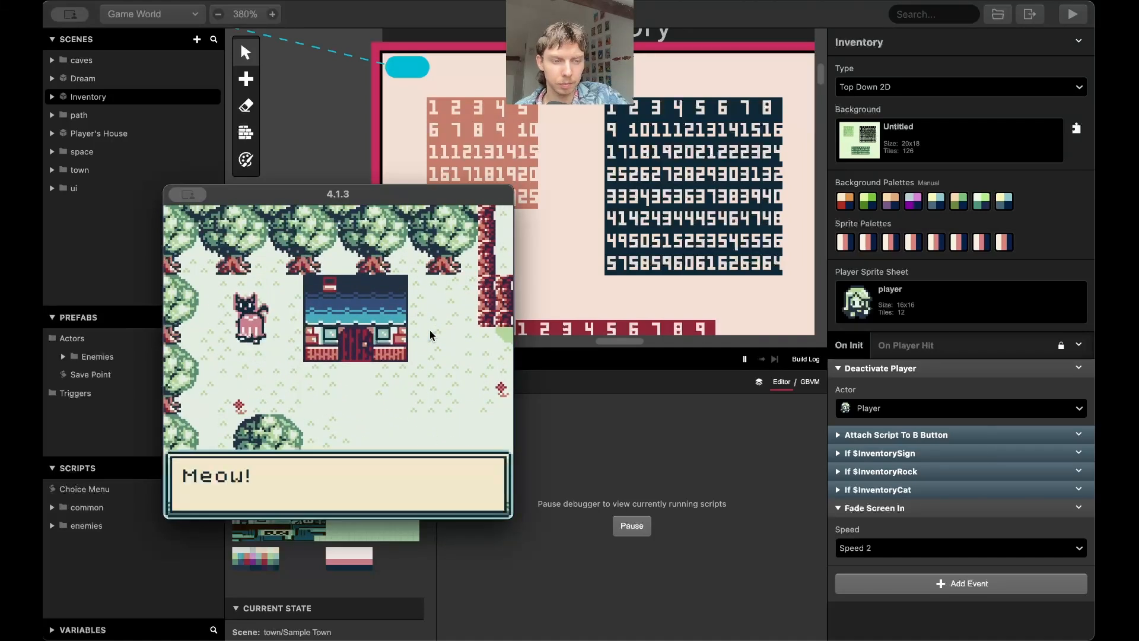
{"action": "key", "text": "x"}
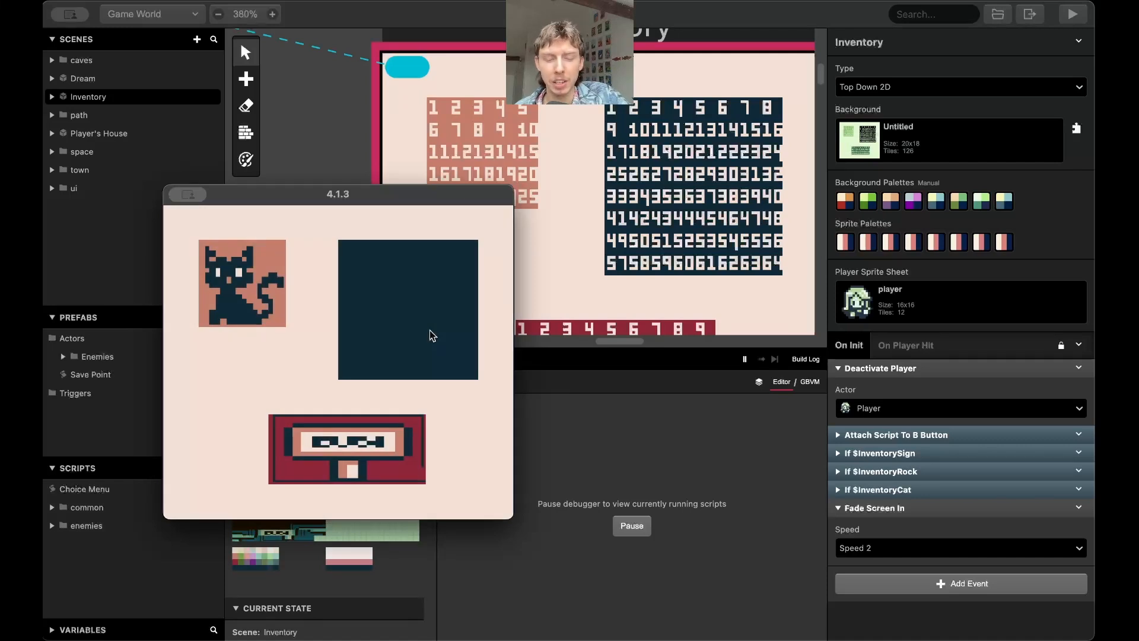
{"action": "key", "text": "x"}
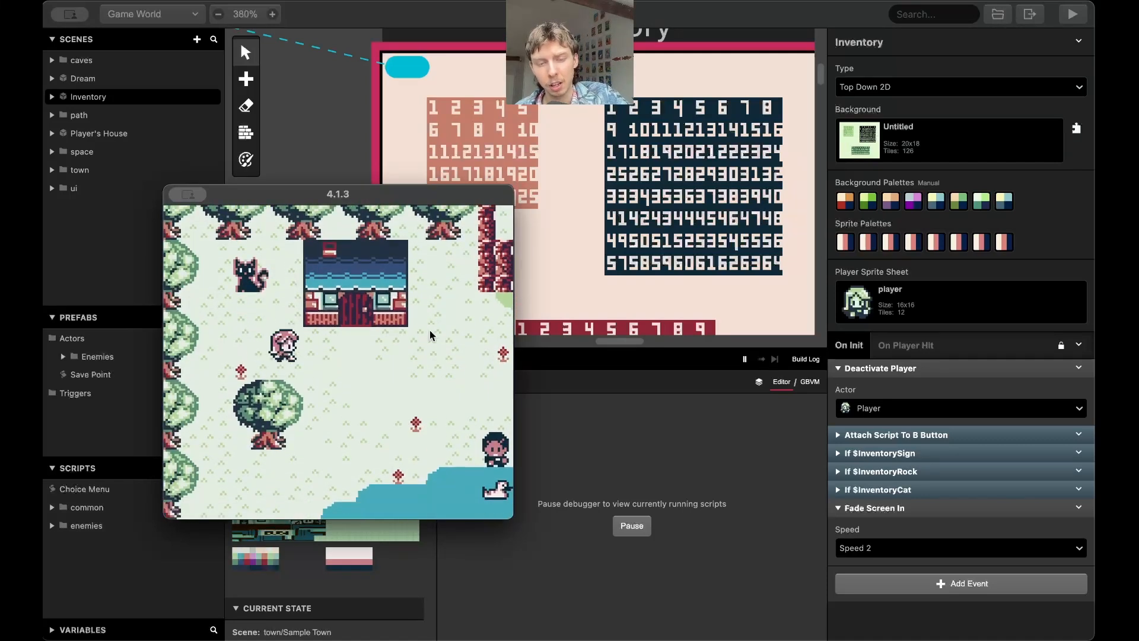
Walk the player across the stream, push the rock aside, and open the inventory to check its picture.
{"action": "key", "text": "Down"}
{"action": "key", "text": "Right"}
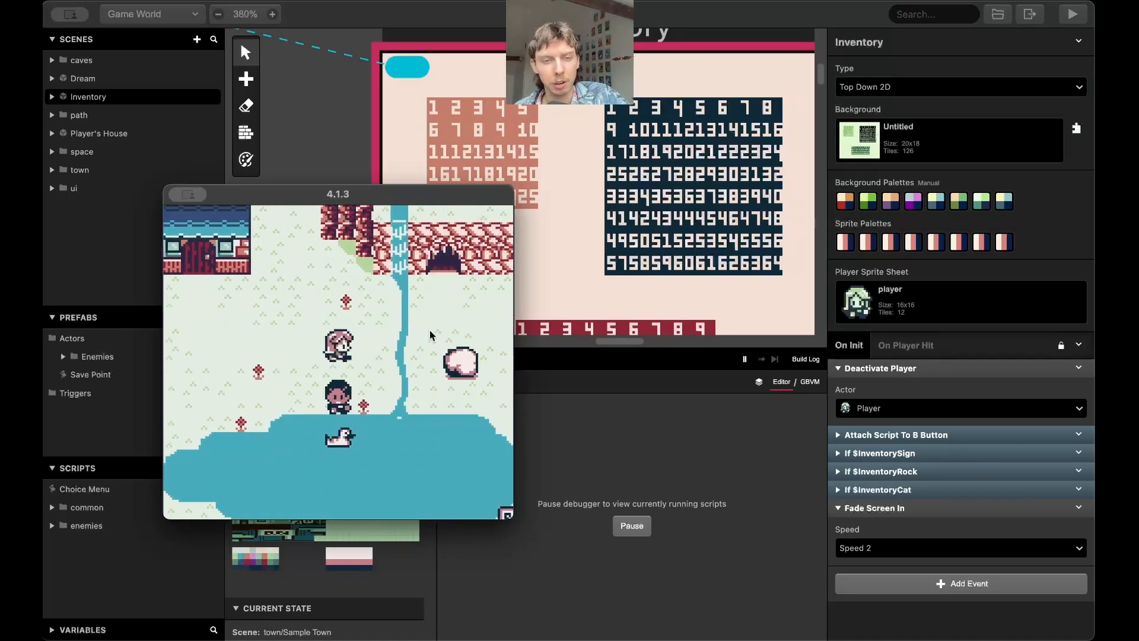
{"action": "key", "text": "Right"}
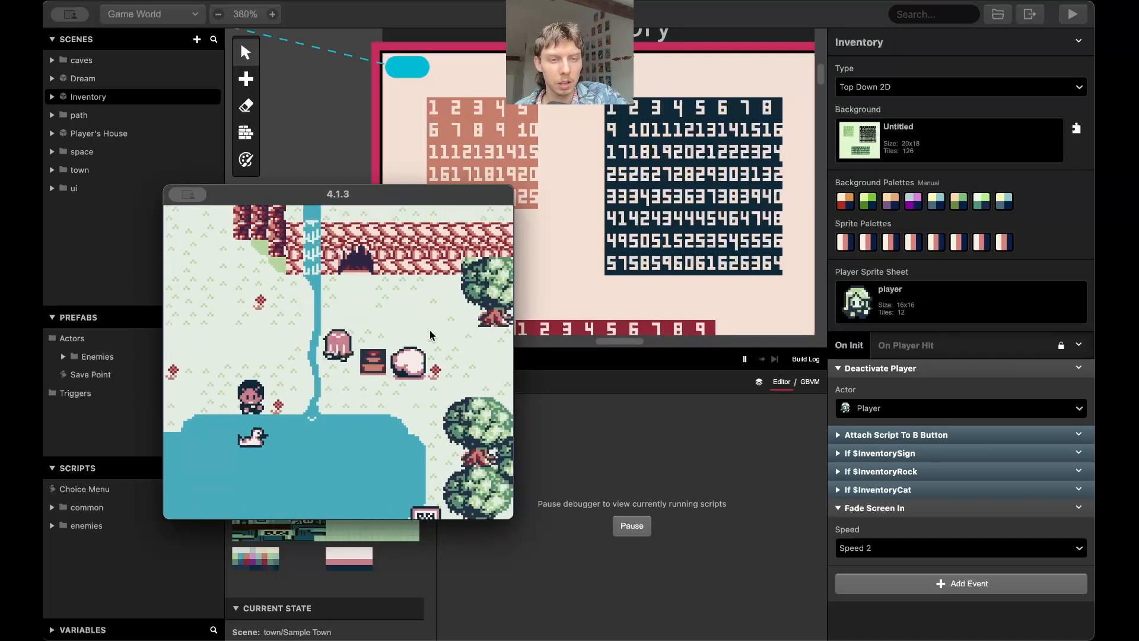
{"action": "key", "text": "Up"}
{"action": "key", "text": "x"}
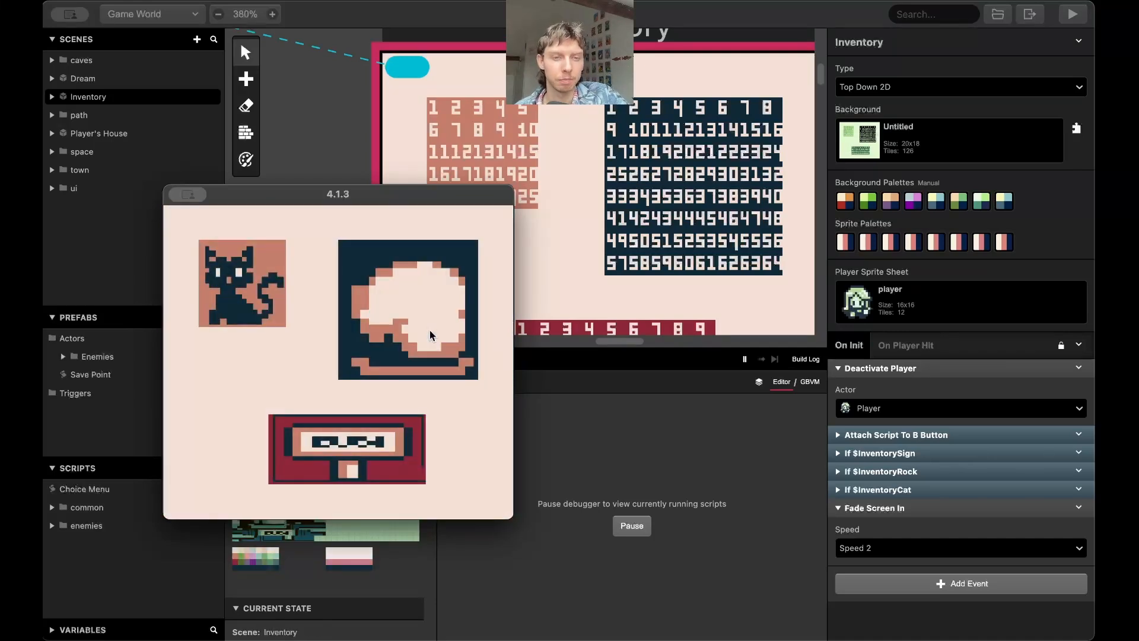
Move the running game's window down out of the way to uncover the Inventory scene and its script.
{"action": "left_click", "coordinate": [980, 435]}
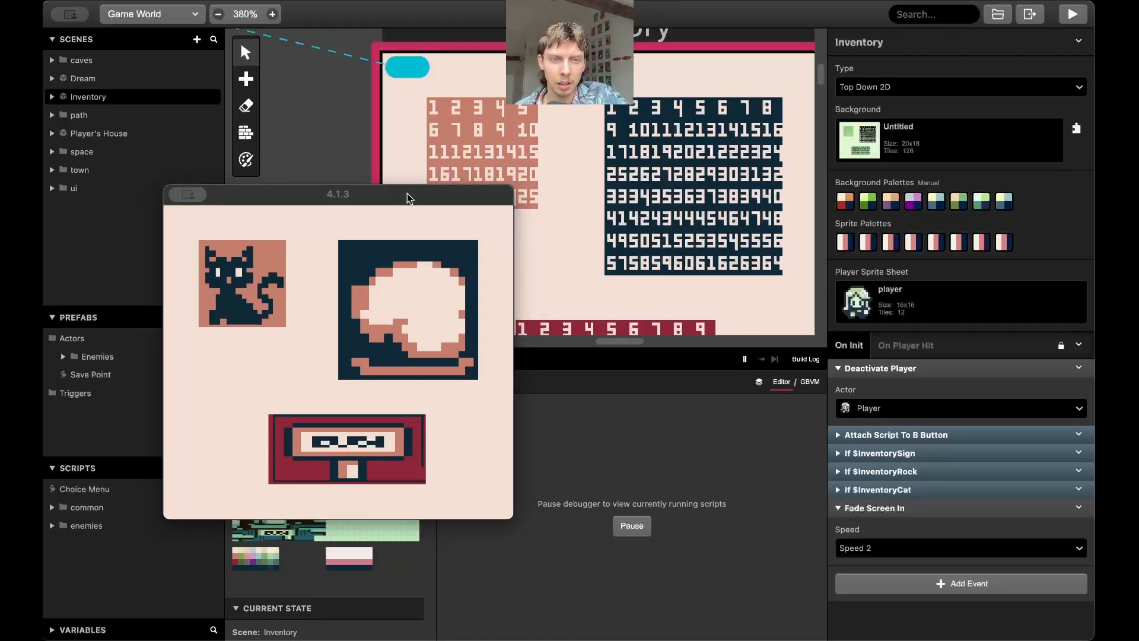
{"action": "left_click_drag", "start_coordinate": [407, 200], "coordinate": [595, 638]}
{"action": "left_click", "coordinate": [602, 222]}
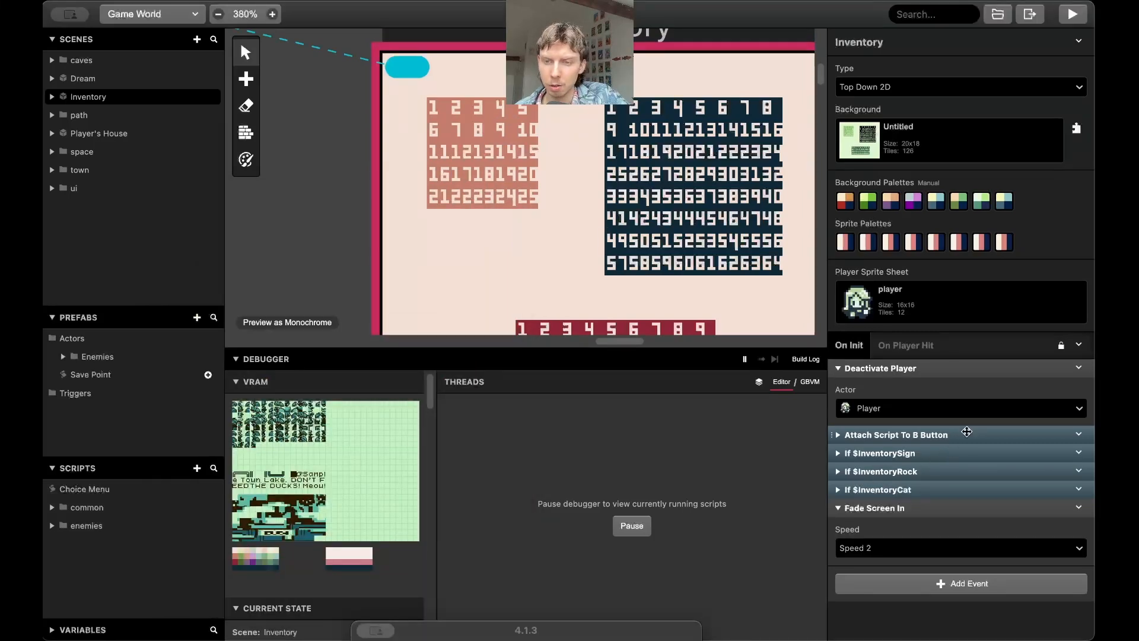
Review the Replace Tile events in the true-branch Event Group of the $InventorySign condition, and collapse both again.
{"action": "left_click", "coordinate": [925, 452]}
{"action": "scroll", "coordinate": [921, 448], "scroll_direction": "down", "scroll_amount": 4}
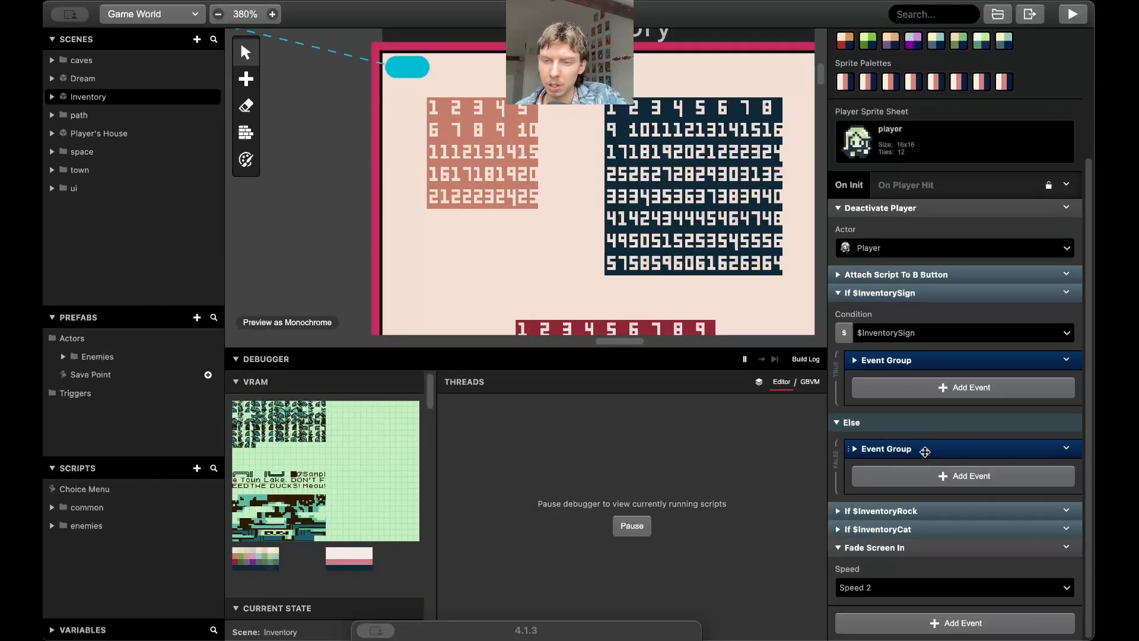
{"action": "left_click", "coordinate": [904, 359]}
{"action": "scroll", "coordinate": [907, 363], "scroll_direction": "down", "scroll_amount": 6}
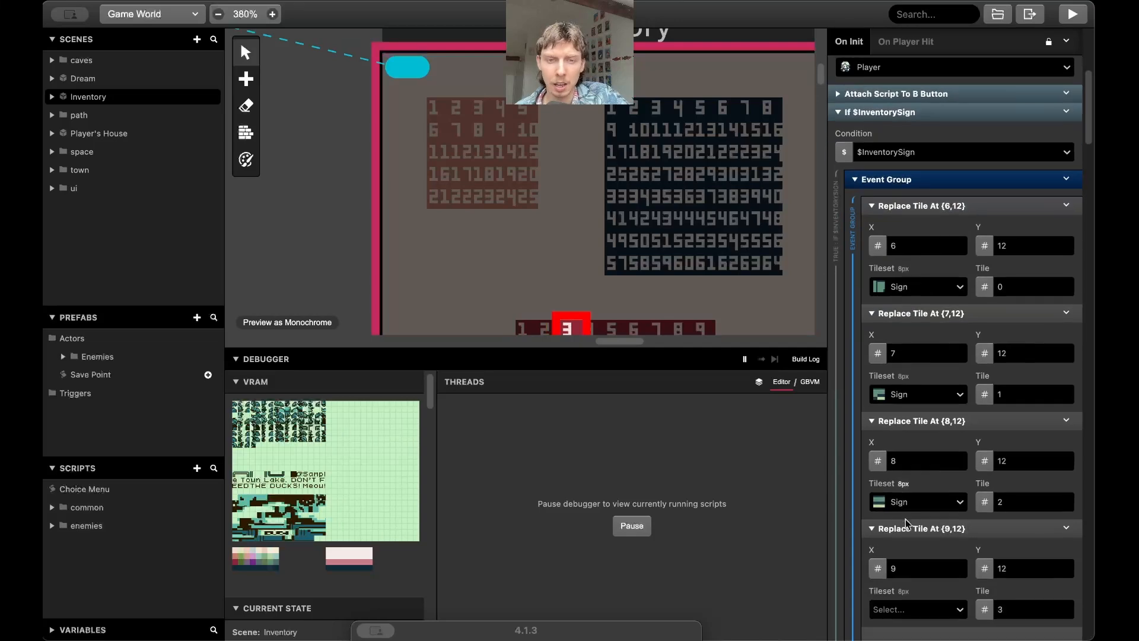
{"action": "scroll", "coordinate": [692, 307], "scroll_direction": "down", "scroll_amount": 3}
{"action": "scroll", "coordinate": [883, 313], "scroll_direction": "down", "scroll_amount": 10}
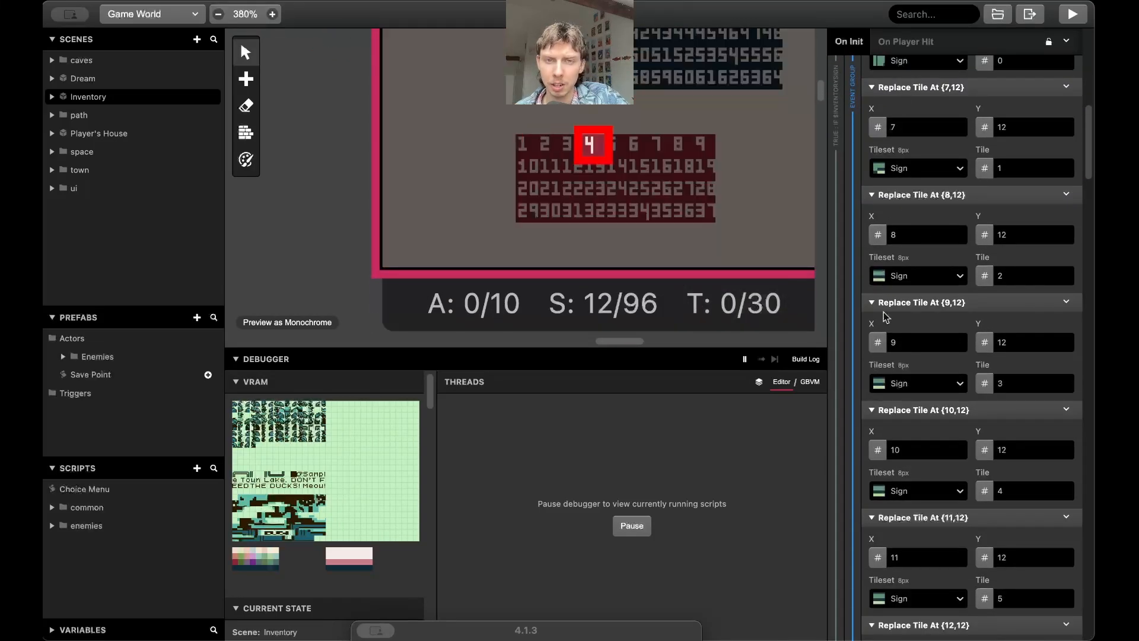
{"action": "scroll", "coordinate": [883, 312], "scroll_direction": "down", "scroll_amount": 5}
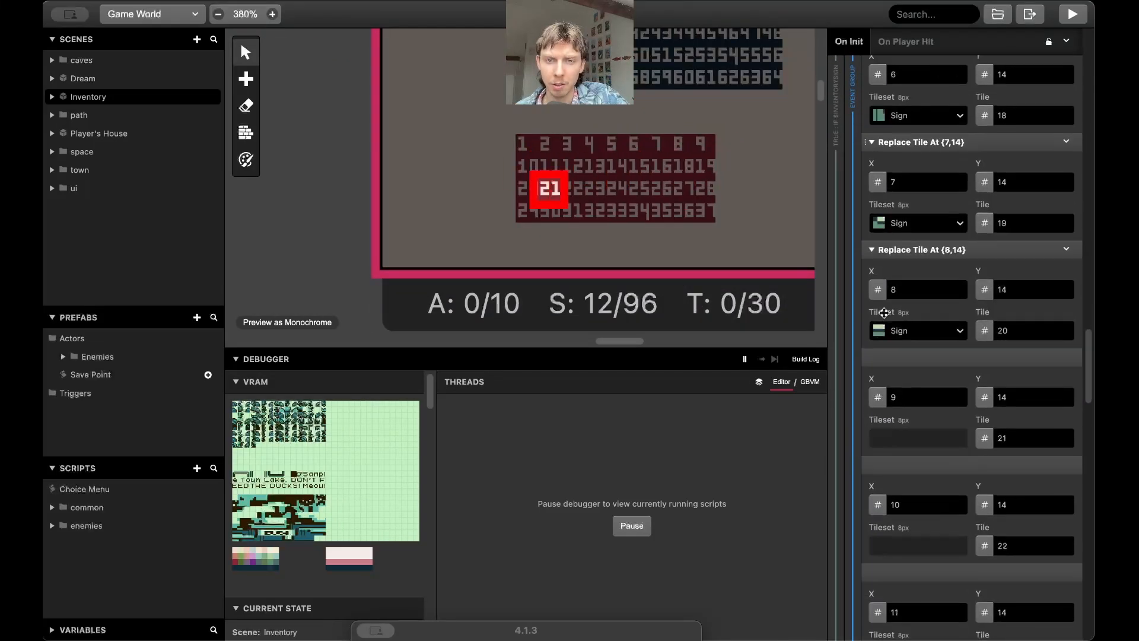
{"action": "scroll", "coordinate": [884, 312], "scroll_direction": "up", "scroll_amount": 20}
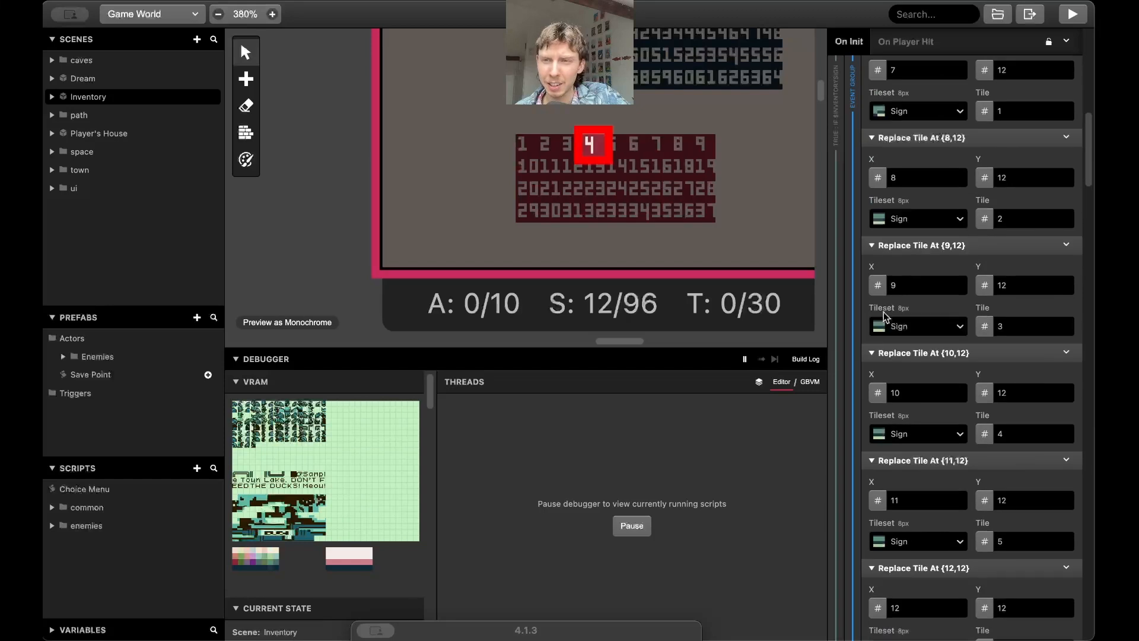
{"action": "scroll", "coordinate": [983, 222], "scroll_direction": "up", "scroll_amount": 2}
{"action": "left_click", "coordinate": [981, 223]}
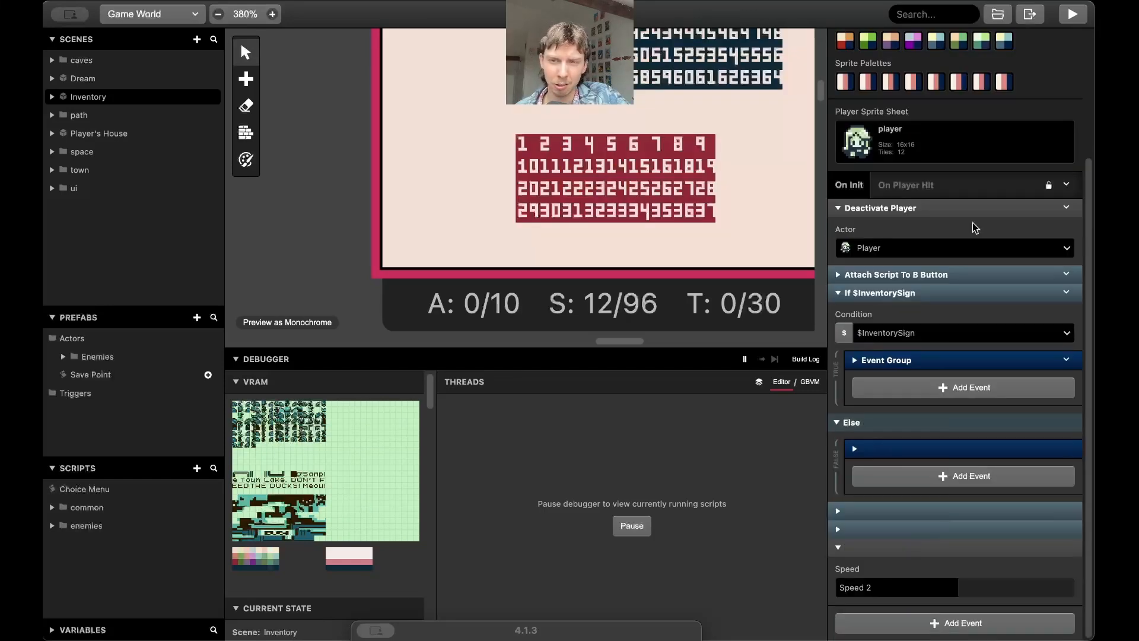
{"action": "left_click", "coordinate": [912, 294]}
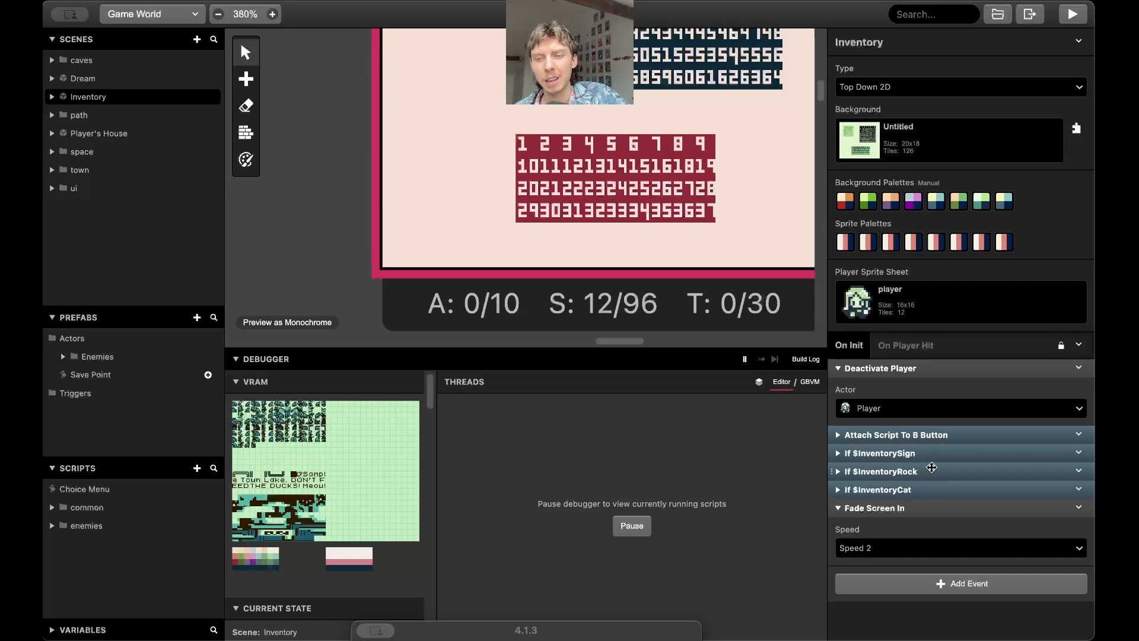
Expand the $InventoryRock condition and examine how its Event Group sets $TileCounter and $TileX for the dark number grid.
{"action": "scroll", "coordinate": [684, 239], "scroll_direction": "up", "scroll_amount": 2}
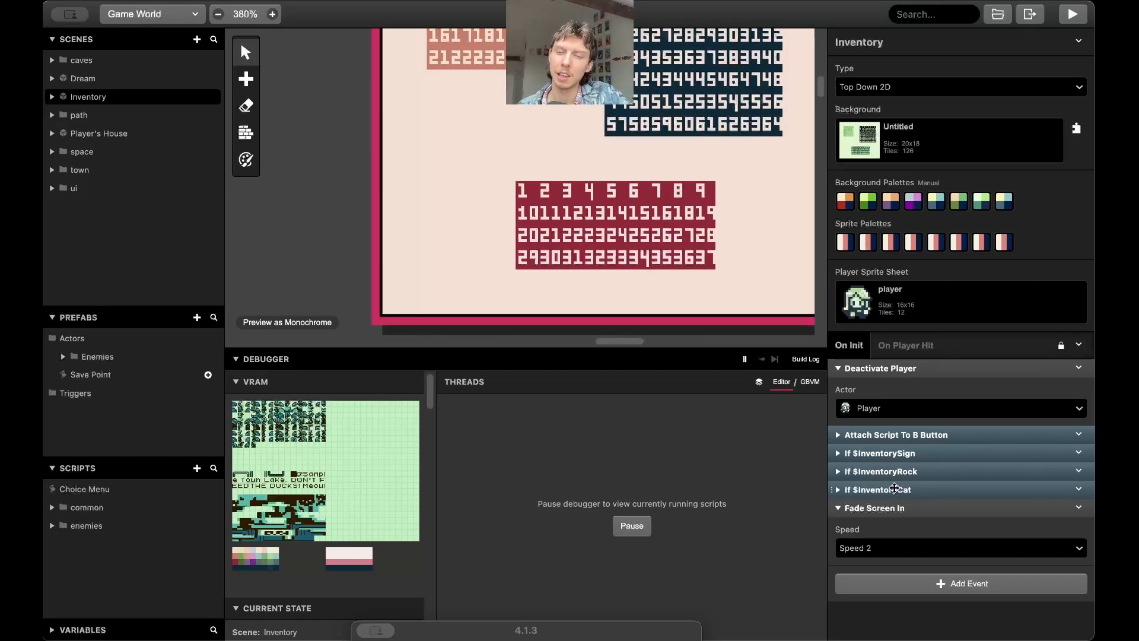
{"action": "left_click", "coordinate": [887, 470]}
{"action": "scroll", "coordinate": [670, 217], "scroll_direction": "up", "scroll_amount": 5}
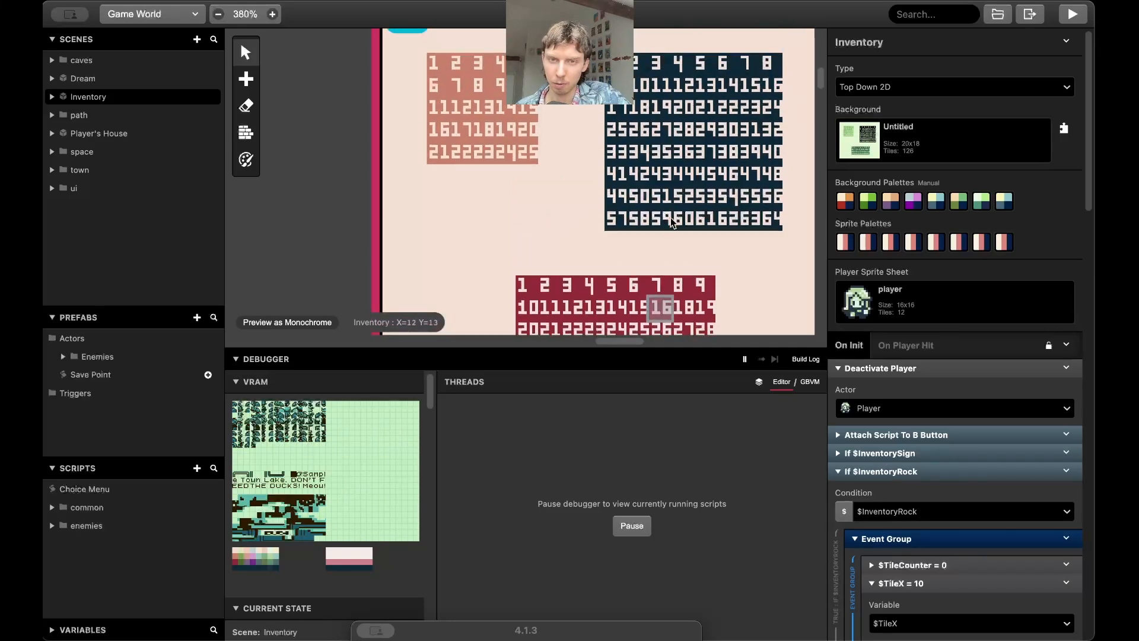
{"action": "scroll", "coordinate": [667, 217], "scroll_direction": "right", "scroll_amount": 2}
{"action": "scroll", "coordinate": [973, 406], "scroll_direction": "down", "scroll_amount": 5}
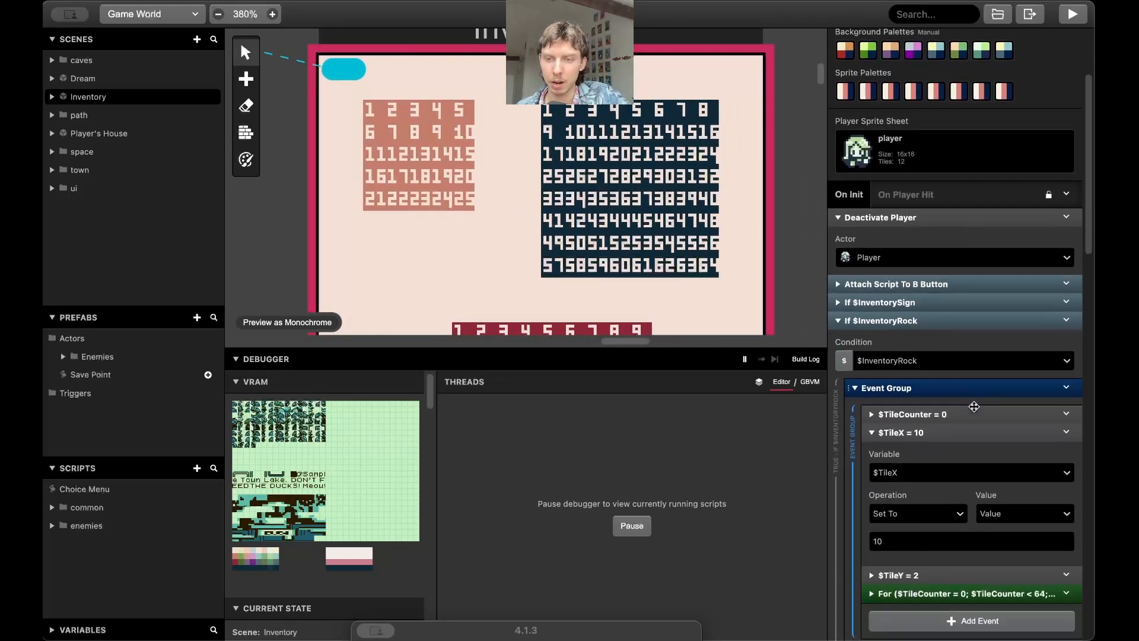
{"action": "left_click", "coordinate": [960, 353]}
{"action": "left_click", "coordinate": [961, 352]}
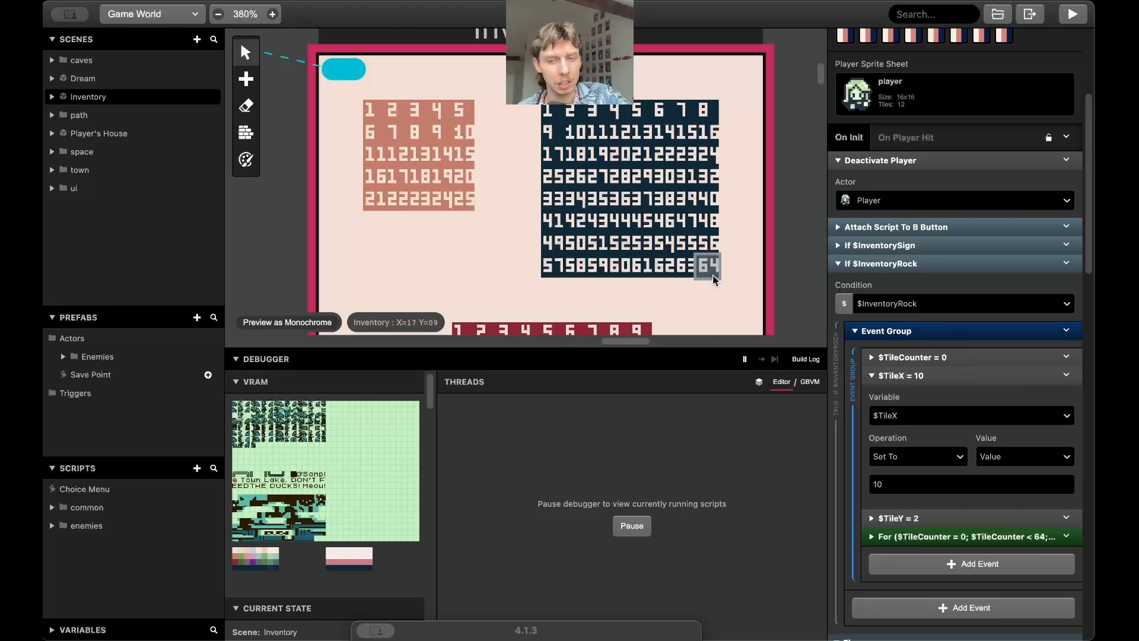
Expand the $TileY event in the $InventoryRock true branch and compare the starting coordinates with the dark number grid.
{"action": "scroll", "coordinate": [927, 401], "scroll_direction": "down", "scroll_amount": 2}
{"action": "scroll", "coordinate": [928, 401], "scroll_direction": "down", "scroll_amount": 1}
{"action": "left_click", "coordinate": [913, 424]}
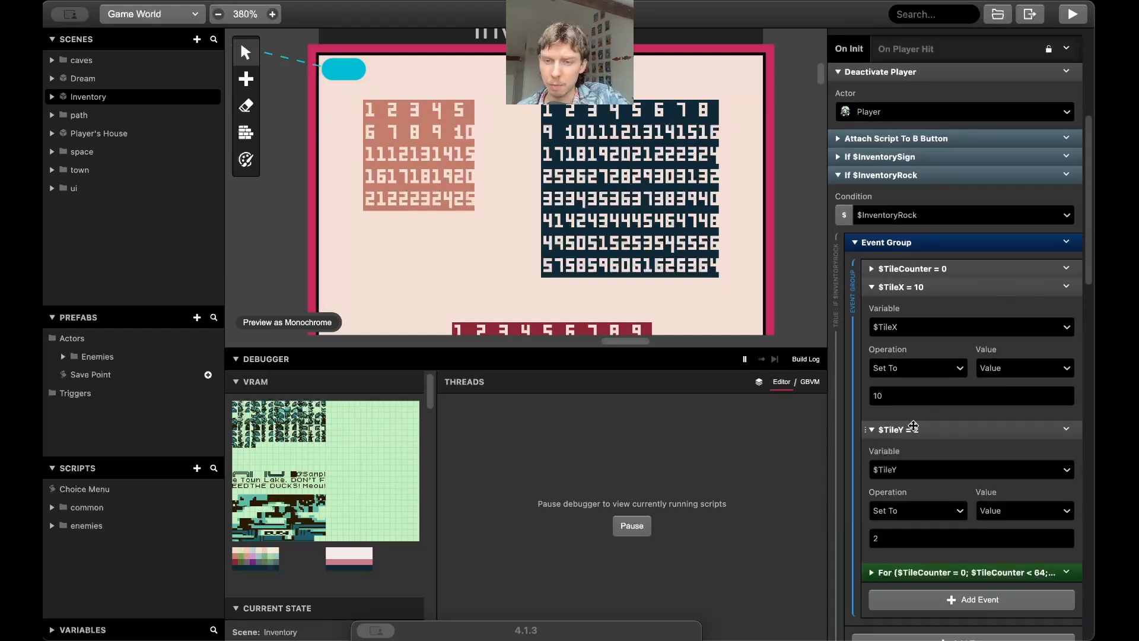
{"action": "scroll", "coordinate": [912, 409], "scroll_direction": "down", "scroll_amount": 4}
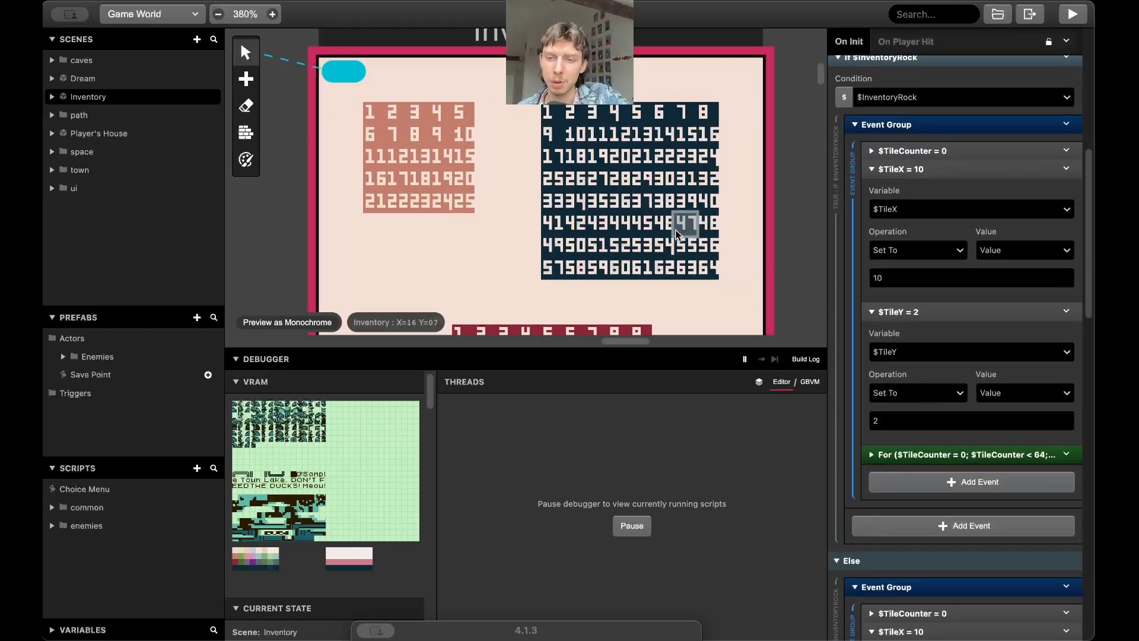
{"action": "scroll", "coordinate": [682, 273], "scroll_direction": "up", "scroll_amount": 2}
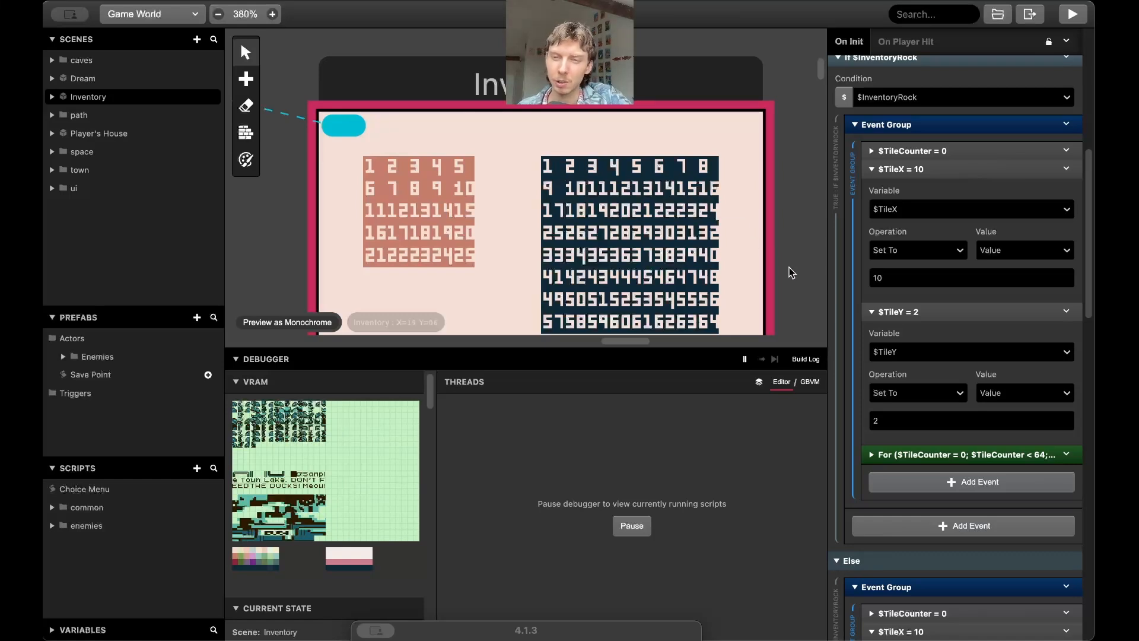
{"action": "scroll", "coordinate": [877, 380], "scroll_direction": "down", "scroll_amount": 2}
{"action": "scroll", "coordinate": [876, 378], "scroll_direction": "down", "scroll_amount": 1}
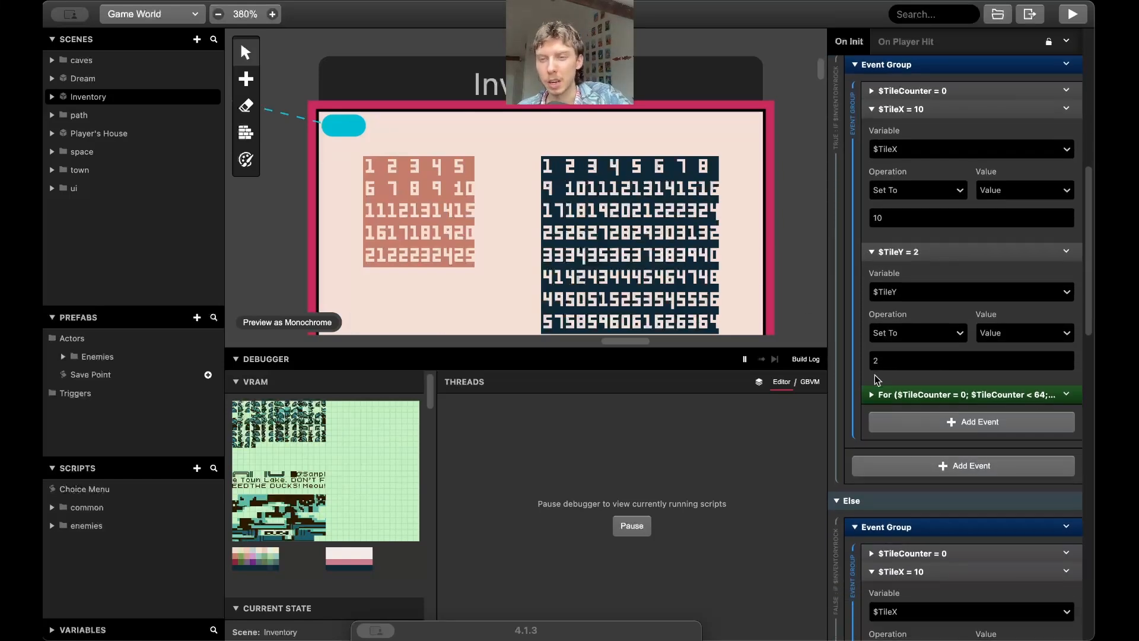
Expand the For loop in the $InventoryRock true branch, view its settings and collapse it again.
{"action": "left_click", "coordinate": [891, 394]}
{"action": "scroll", "coordinate": [839, 401], "scroll_direction": "down", "scroll_amount": 8}
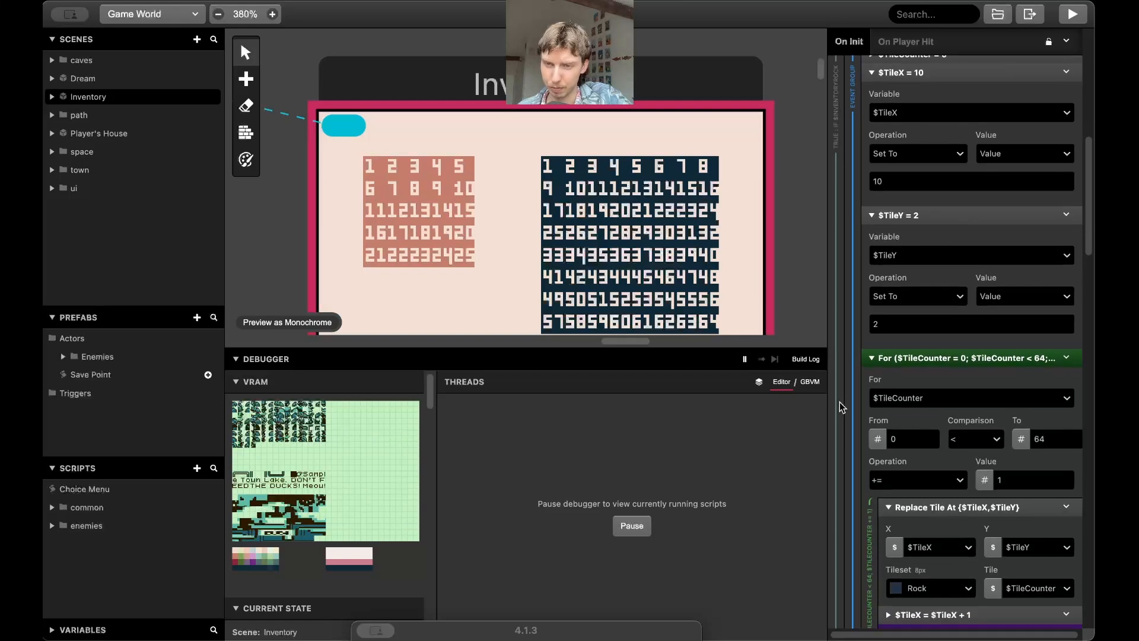
{"action": "scroll", "coordinate": [839, 401], "scroll_direction": "up", "scroll_amount": 3}
{"action": "left_click", "coordinate": [921, 289]}
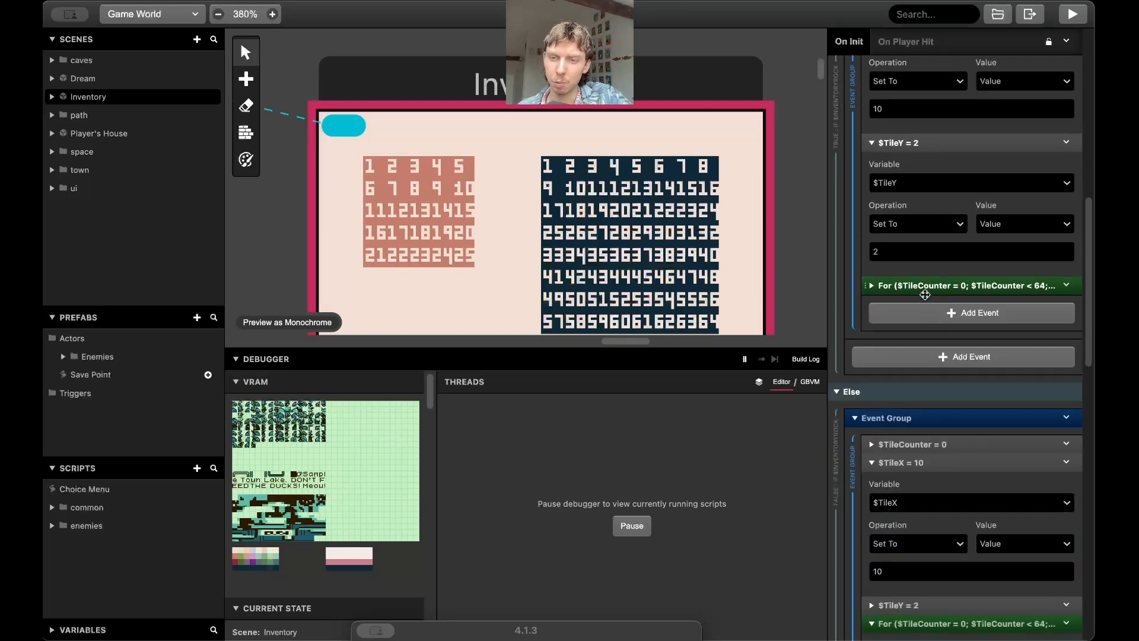
Search the events that can be added for "loop", clear the search and close the list without adding anything.
{"action": "left_click", "coordinate": [913, 316]}
{"action": "type", "text": "loop"}
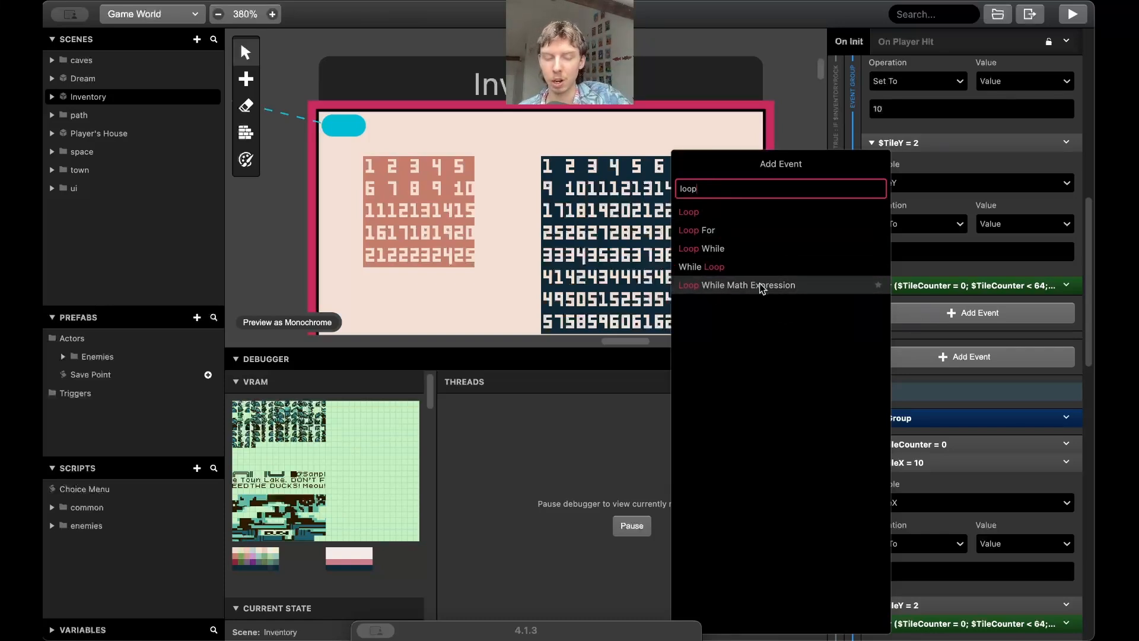
{"action": "key", "text": "BackSpace"}
{"action": "key", "text": "BackSpace"}
{"action": "key", "text": "BackSpace"}
{"action": "key", "text": "BackSpace"}
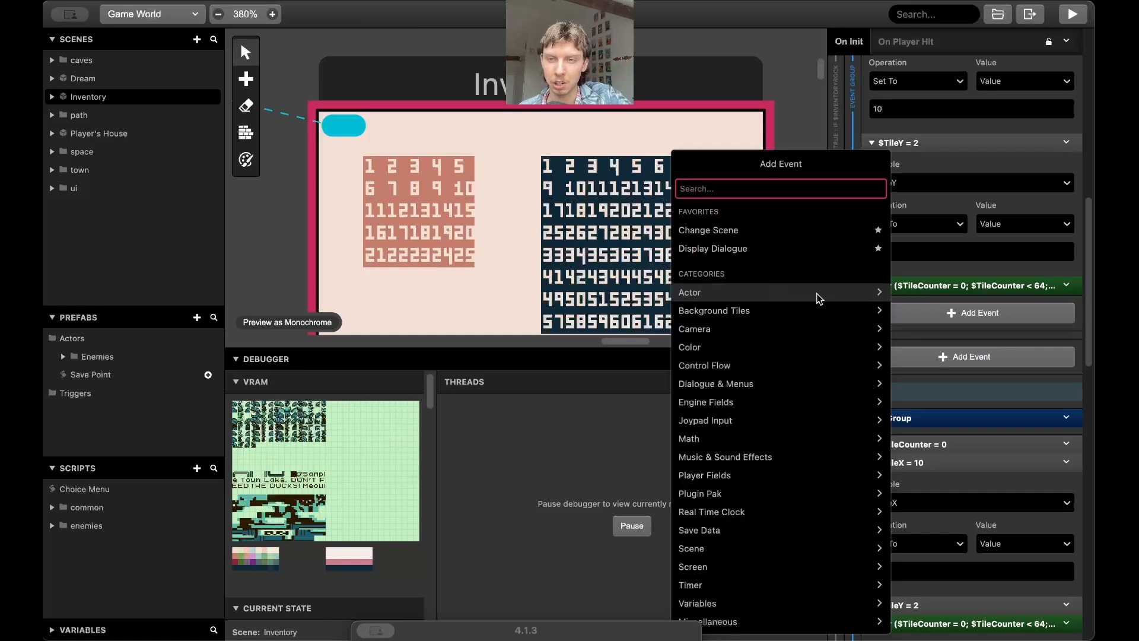
{"action": "left_click", "coordinate": [943, 342]}
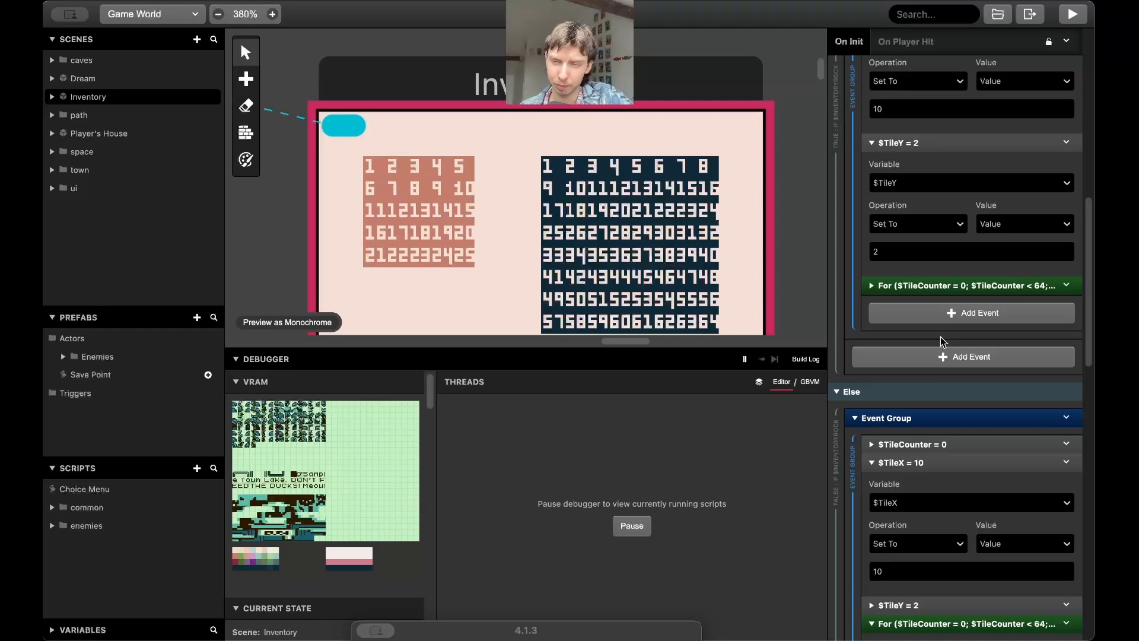
Reopen the $TileCounter For loop in the $InventoryRock true branch and bring its settings and Replace Tile event into view.
{"action": "scroll", "coordinate": [941, 336], "scroll_direction": "up", "scroll_amount": 8}
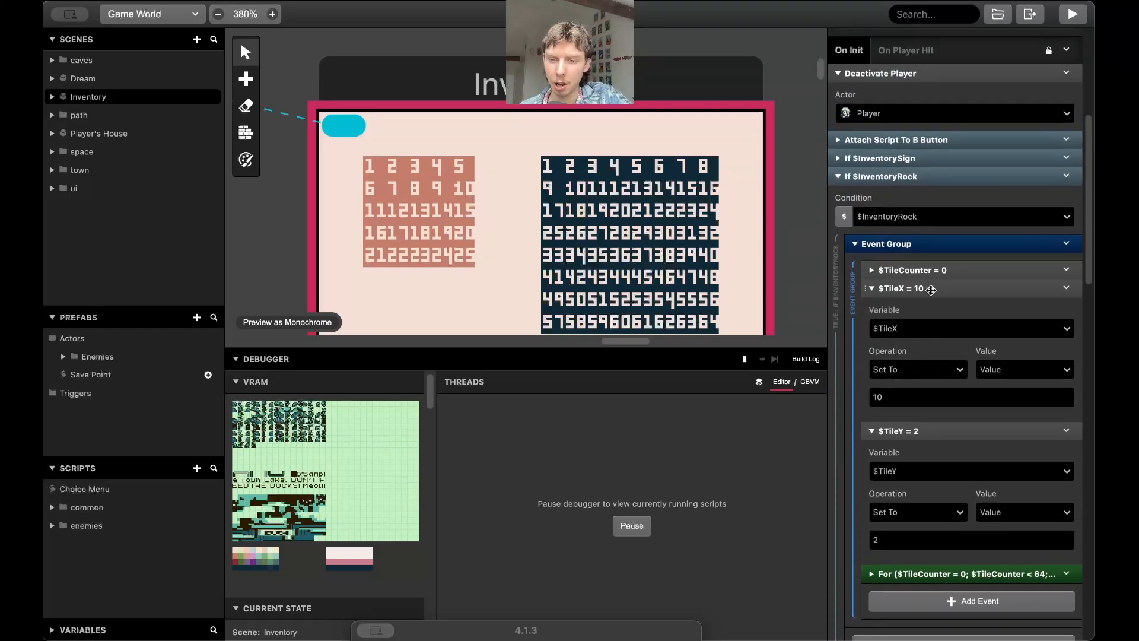
{"action": "scroll", "coordinate": [925, 321], "scroll_direction": "down", "scroll_amount": 4}
{"action": "left_click", "coordinate": [914, 355]}
{"action": "scroll", "coordinate": [884, 391], "scroll_direction": "down", "scroll_amount": 2}
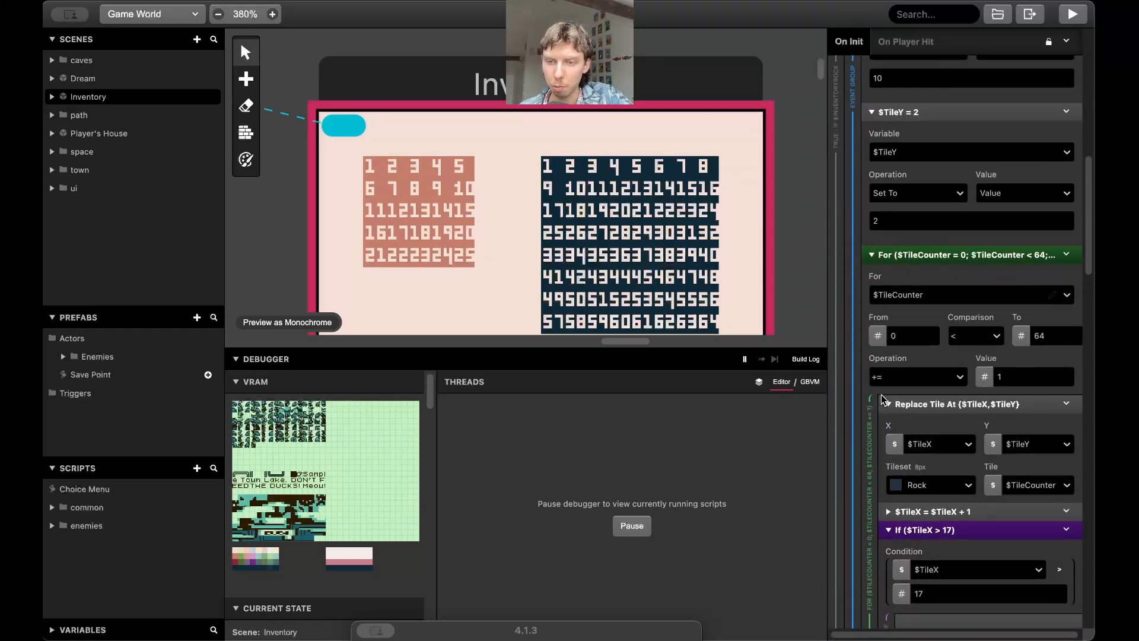
{"action": "scroll", "coordinate": [881, 394], "scroll_direction": "down", "scroll_amount": 1}
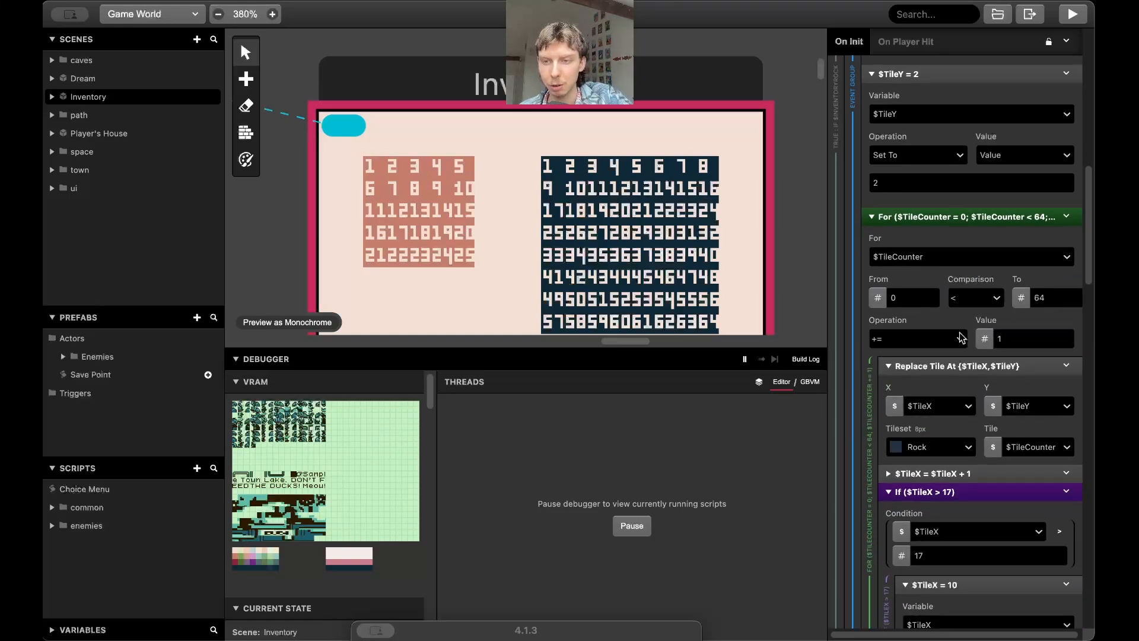
Inspect the For loop's operation, $TileCounter variable, start and end values, and the available comparison options.
{"action": "left_click", "coordinate": [961, 336]}
{"action": "left_click", "coordinate": [961, 341]}
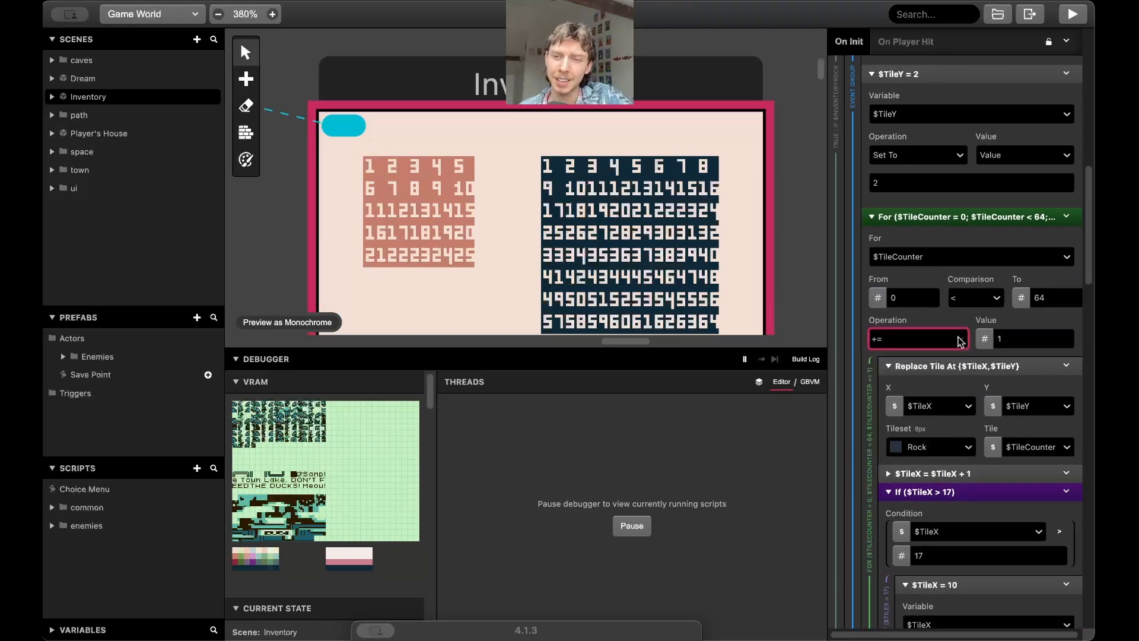
{"action": "left_click", "coordinate": [935, 255]}
{"action": "left_click", "coordinate": [927, 261]}
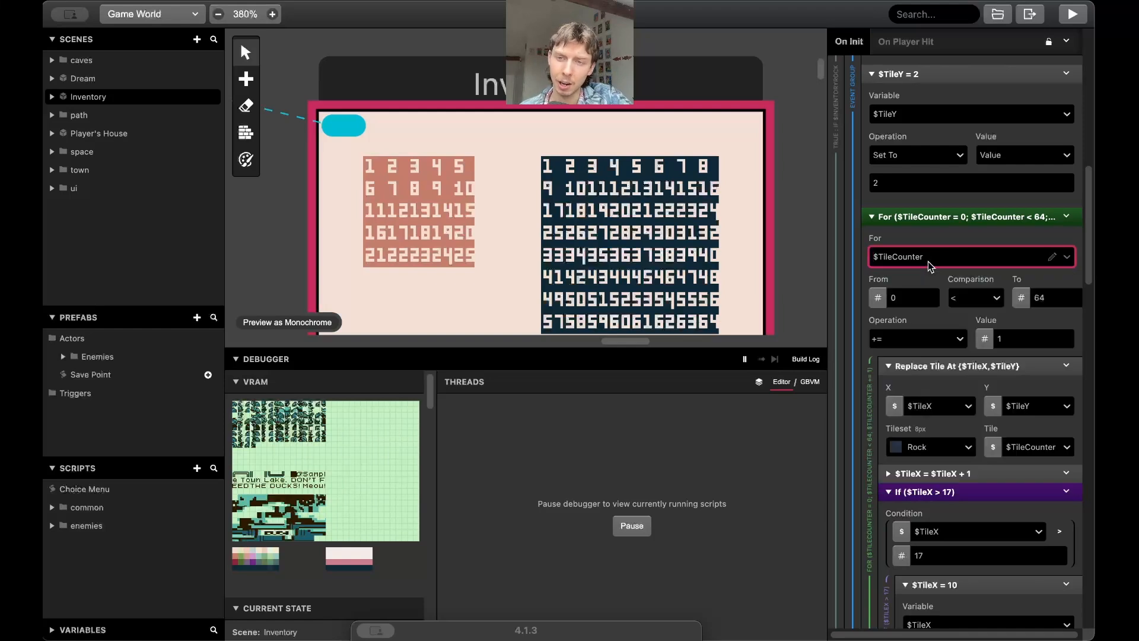
{"action": "left_click", "coordinate": [906, 295]}
{"action": "left_click", "coordinate": [1039, 295]}
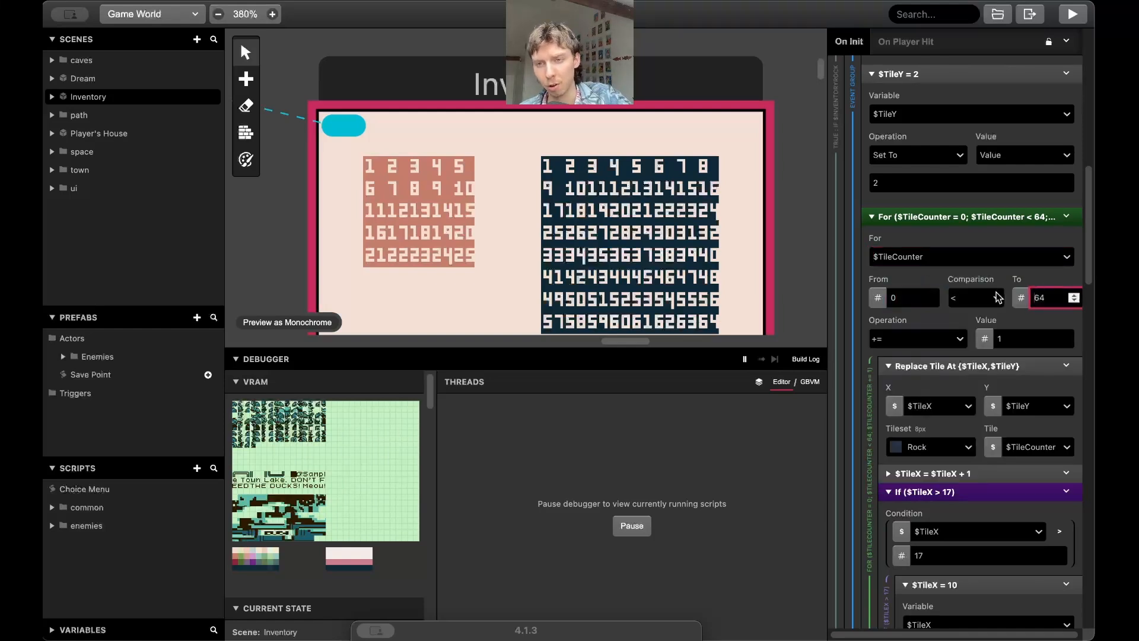
{"action": "left_click", "coordinate": [999, 296]}
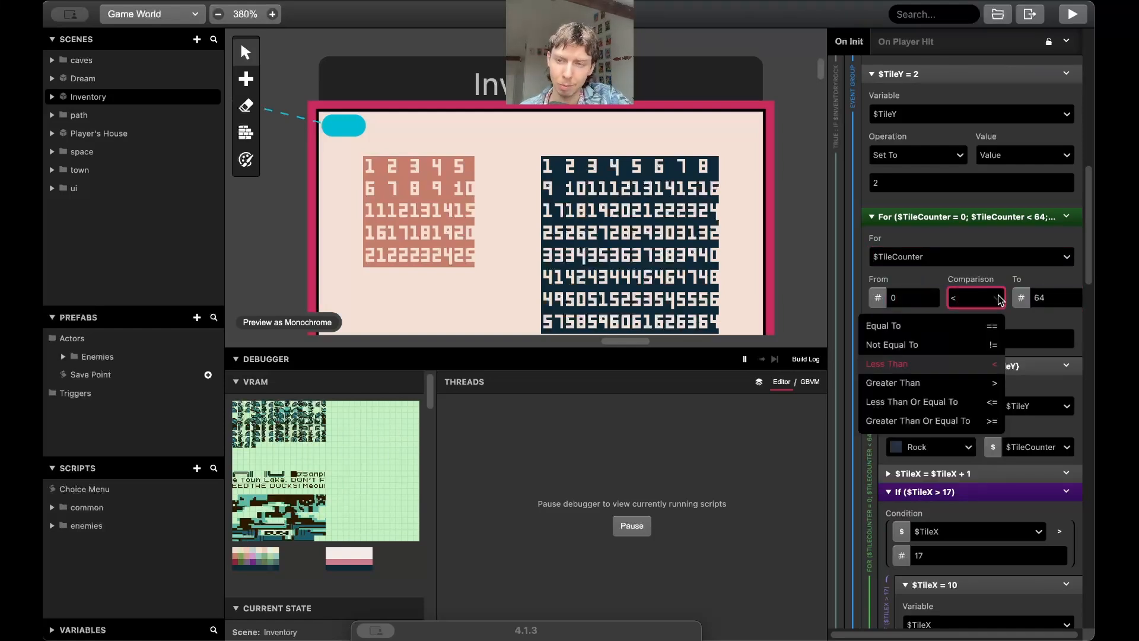
{"action": "left_click", "coordinate": [1000, 296]}
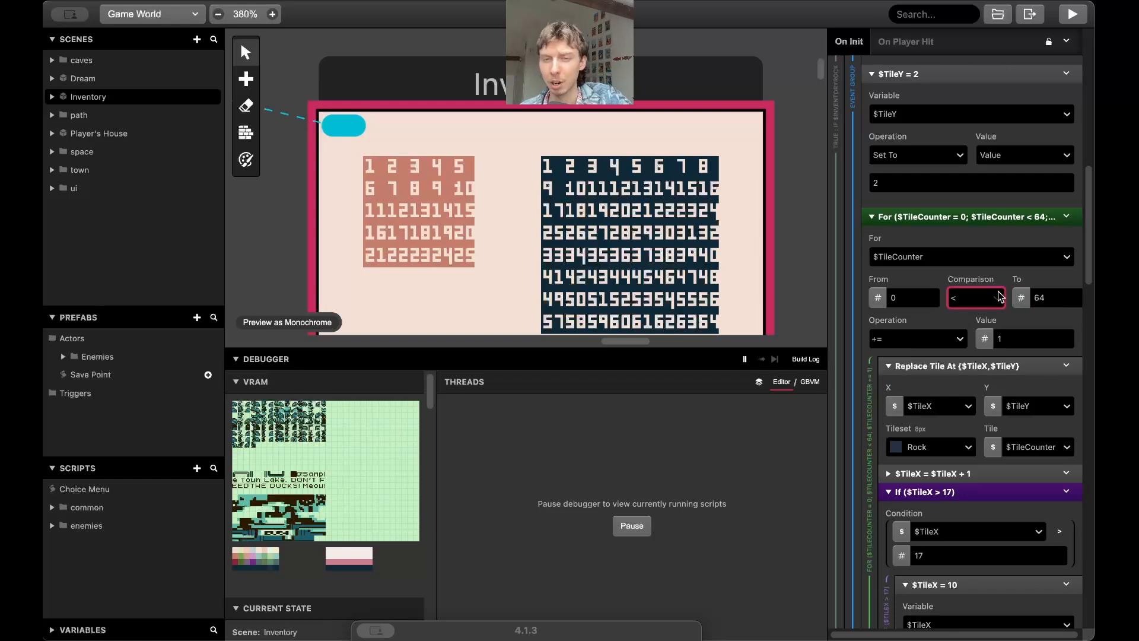
Compare the Replace Tile event's X and Y variables with the starting $TileX and $TileY events above the loop.
{"action": "scroll", "coordinate": [778, 258], "scroll_direction": "down", "scroll_amount": 2}
{"action": "scroll", "coordinate": [965, 261], "scroll_direction": "down", "scroll_amount": 3}
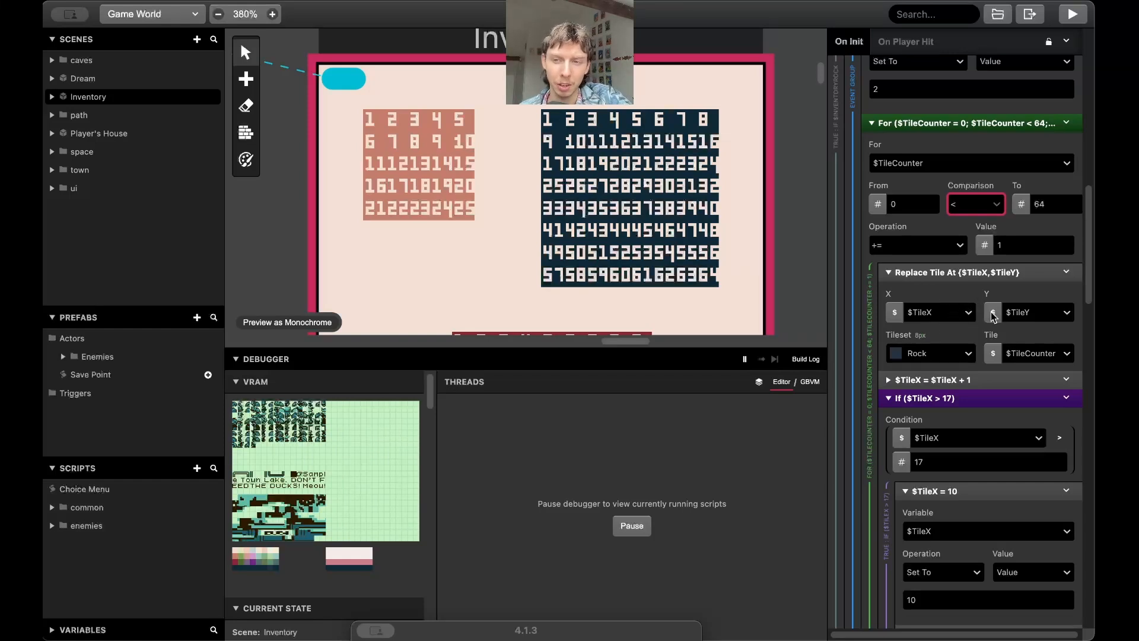
{"action": "scroll", "coordinate": [928, 315], "scroll_direction": "up", "scroll_amount": 5}
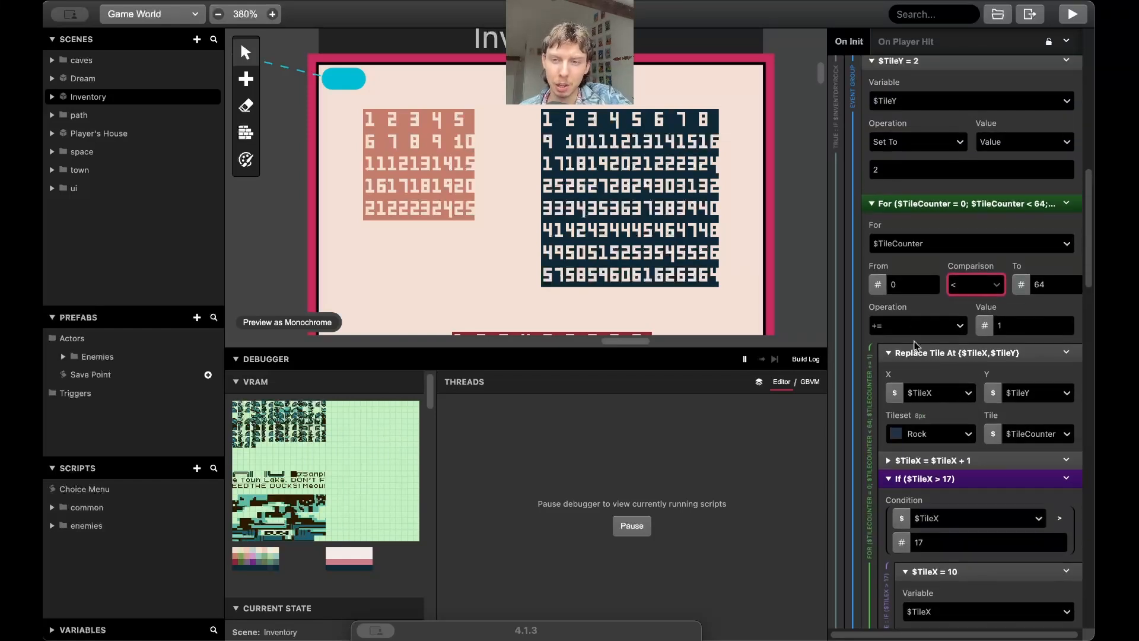
{"action": "scroll", "coordinate": [913, 170], "scroll_direction": "up", "scroll_amount": 4}
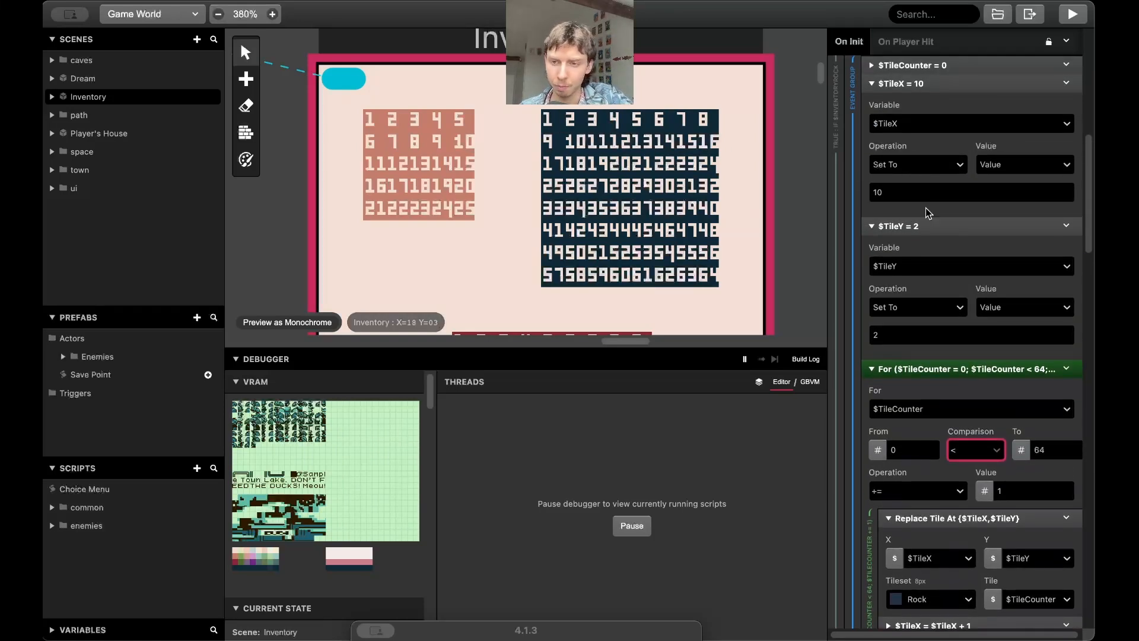
{"action": "scroll", "coordinate": [929, 219], "scroll_direction": "down", "scroll_amount": 7}
{"action": "scroll", "coordinate": [932, 418], "scroll_direction": "down", "scroll_amount": 1}
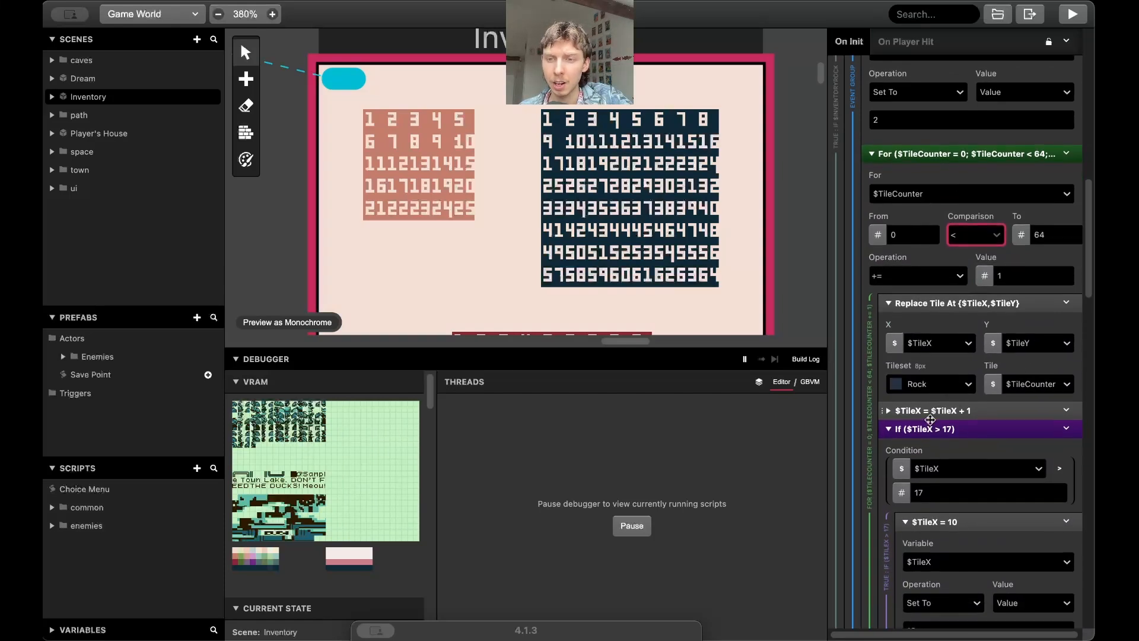
Check the Replace Tile event's Rock tileset and the value types offered for its $TileCounter tile.
{"action": "left_click", "coordinate": [949, 383]}
{"action": "left_click", "coordinate": [949, 382]}
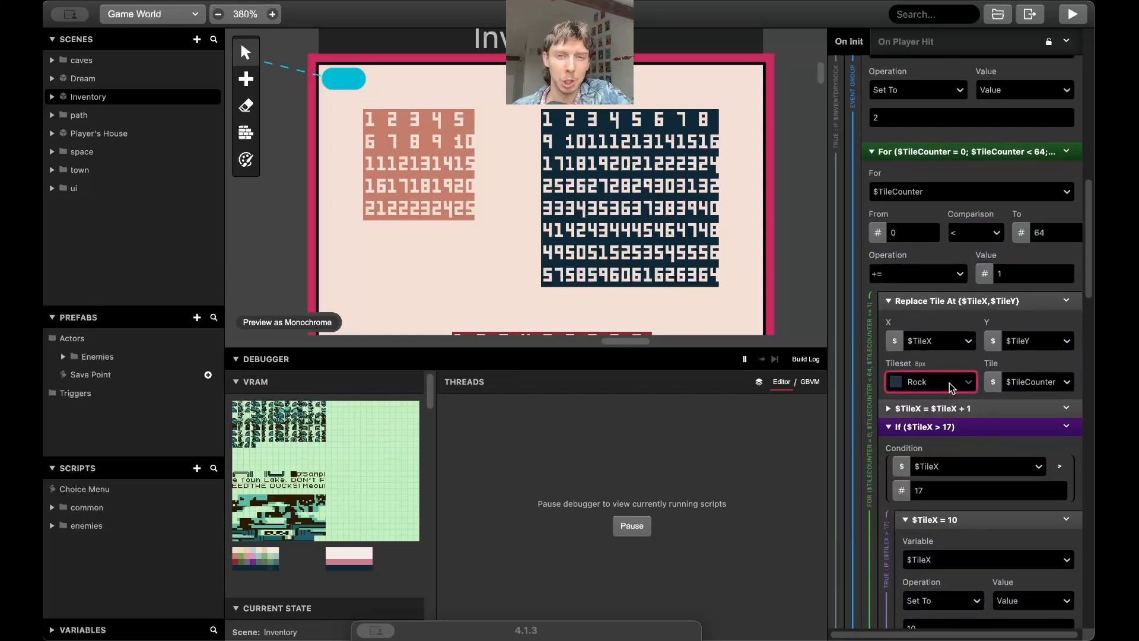
{"action": "left_click", "coordinate": [993, 381]}
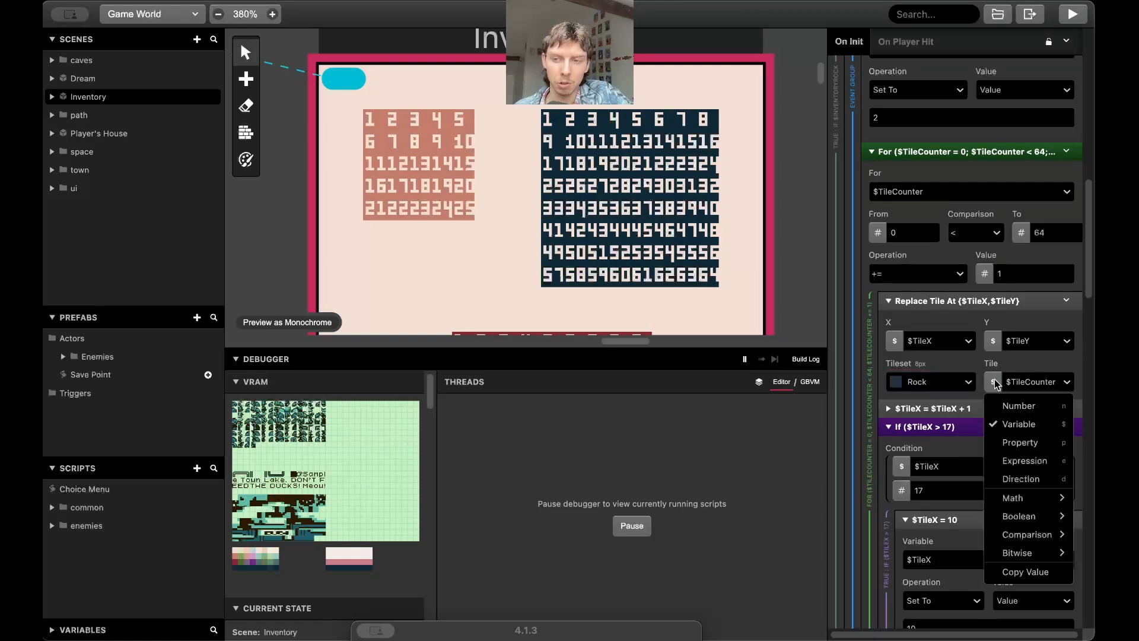
{"action": "left_click", "coordinate": [995, 384]}
{"action": "left_click", "coordinate": [992, 382]}
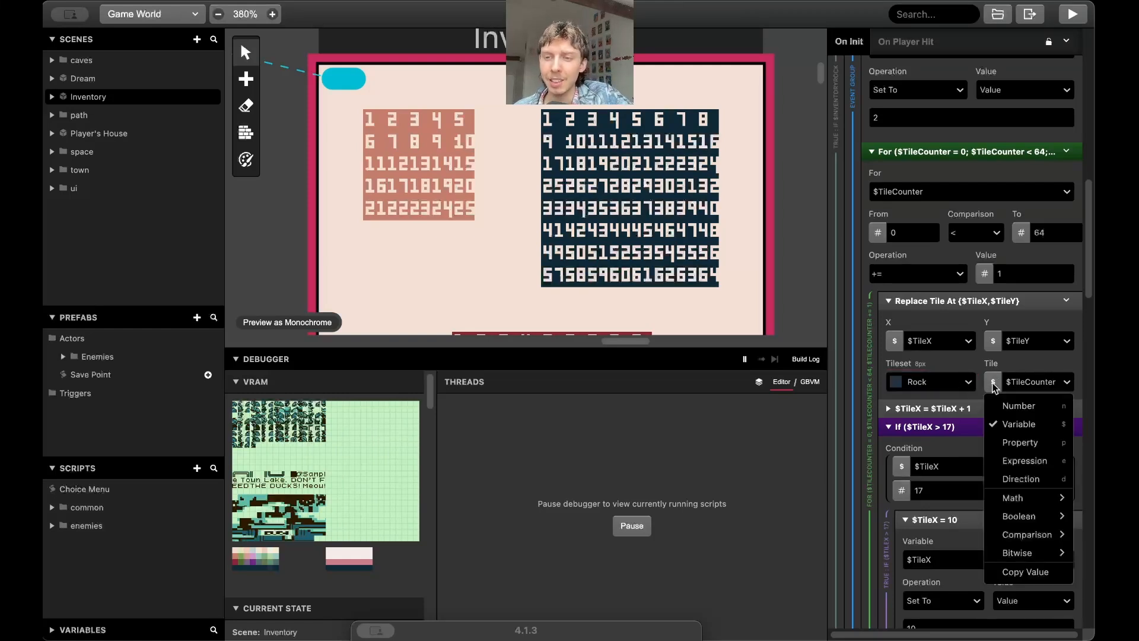
{"action": "left_click", "coordinate": [994, 386]}
{"action": "left_click", "coordinate": [993, 383]}
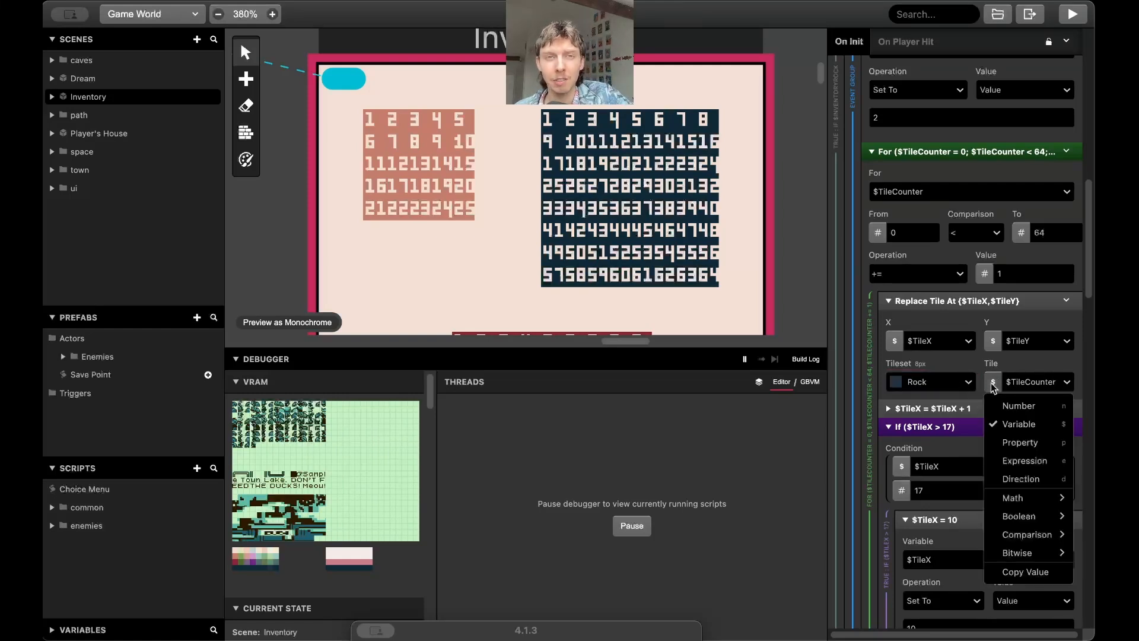
{"action": "left_click", "coordinate": [994, 386]}
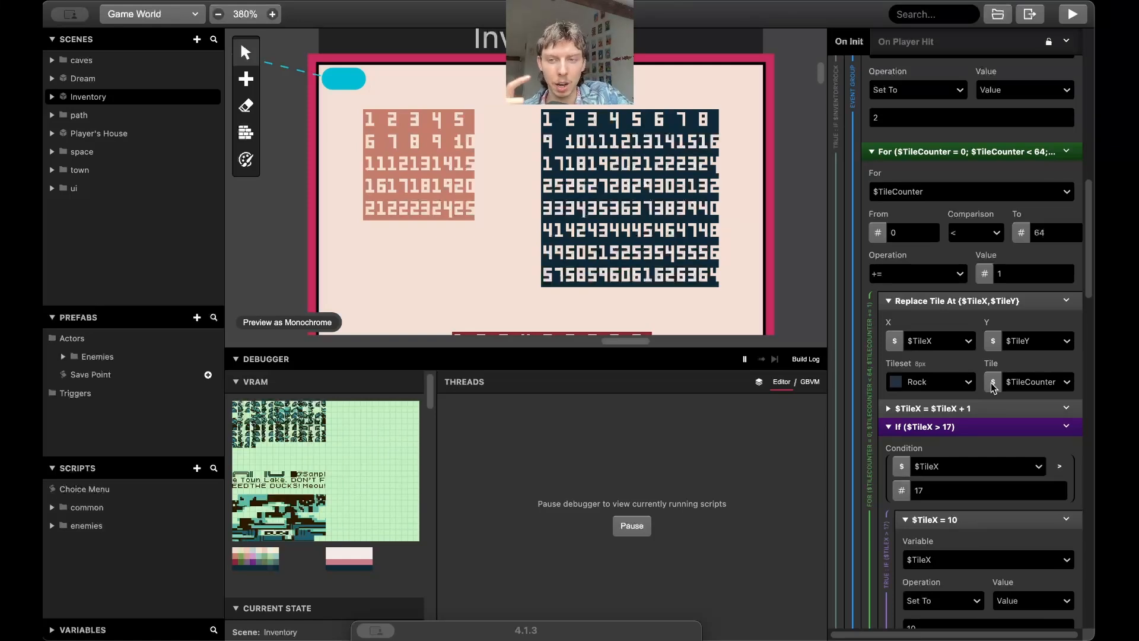
Expand the $TileX increment event inside the For loop and examine how it moves to the next column.
{"action": "scroll", "coordinate": [1020, 356], "scroll_direction": "up", "scroll_amount": 5}
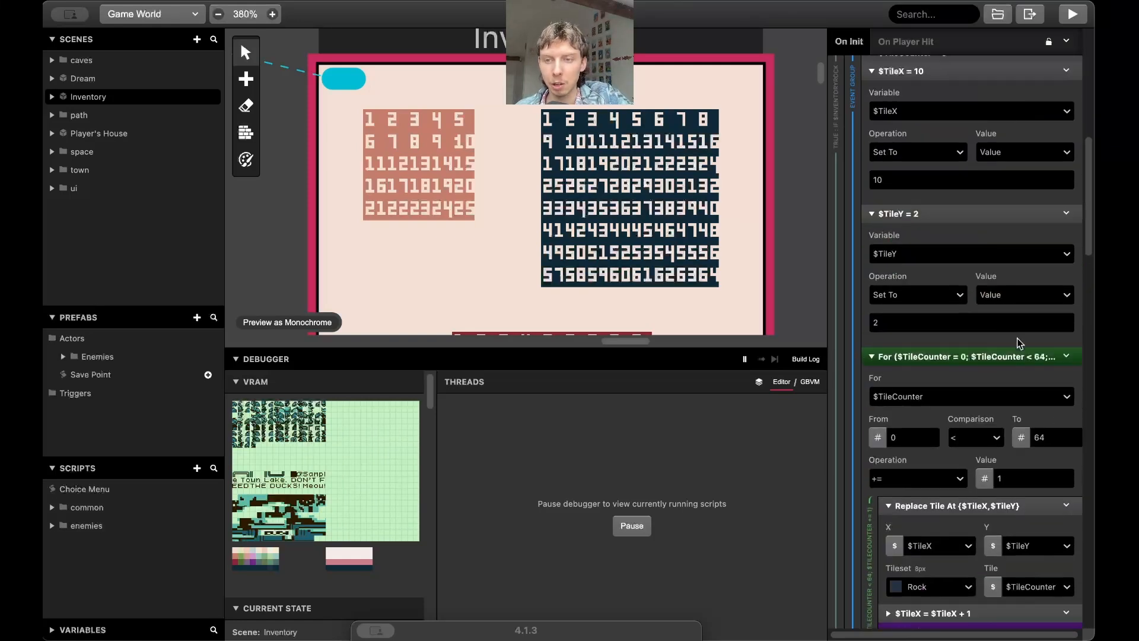
{"action": "scroll", "coordinate": [958, 458], "scroll_direction": "down", "scroll_amount": 5}
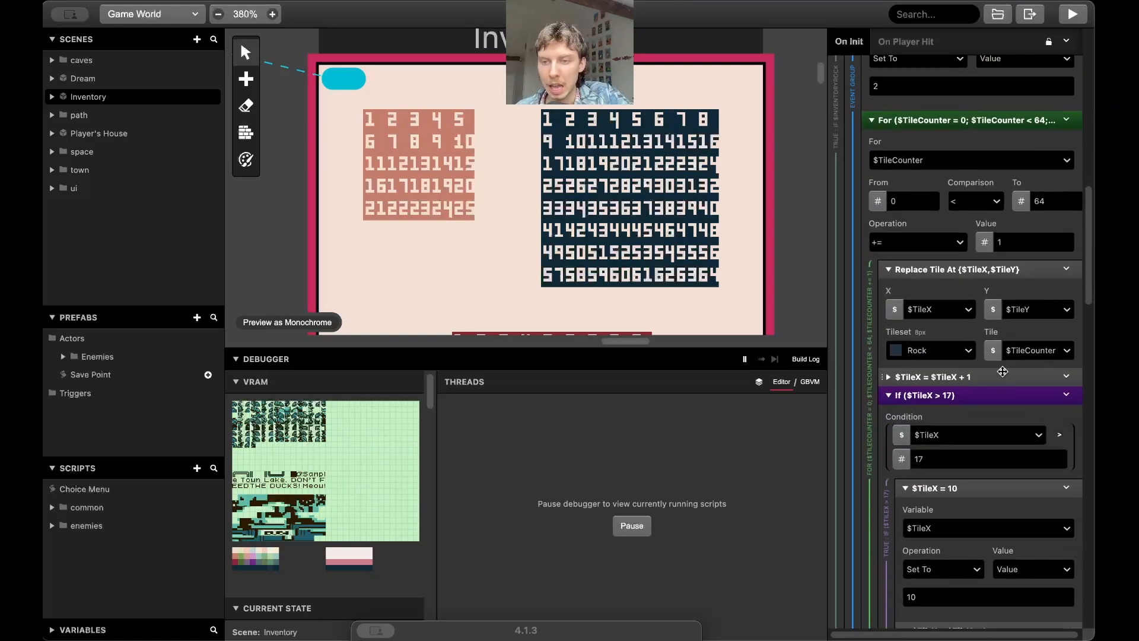
{"action": "left_click", "coordinate": [1001, 374]}
{"action": "scroll", "coordinate": [959, 429], "scroll_direction": "down", "scroll_amount": 2}
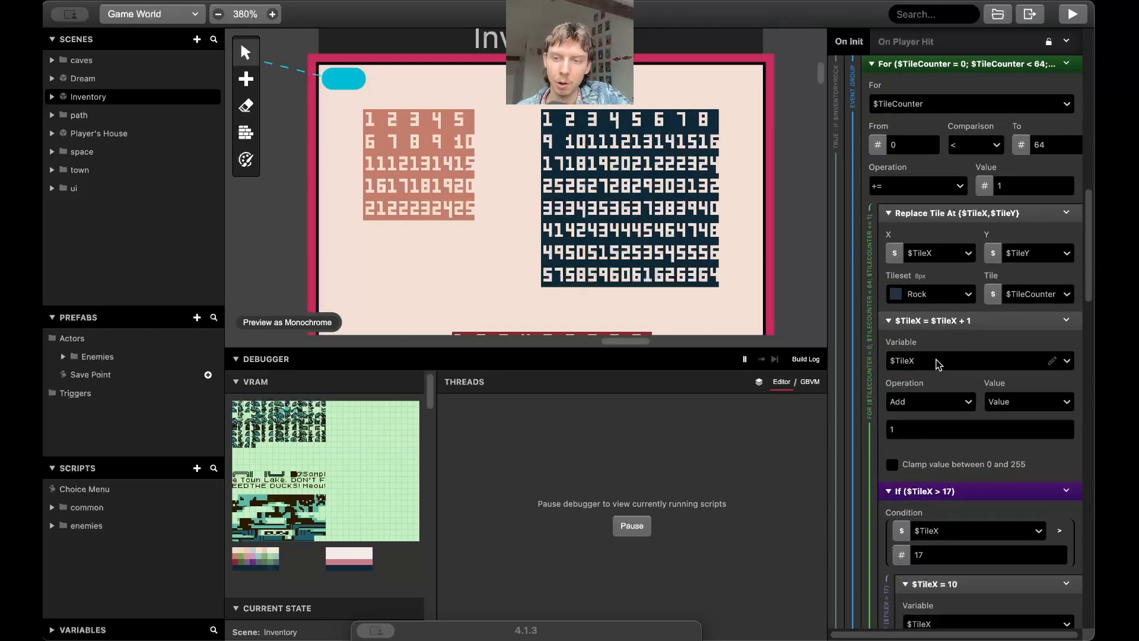
{"action": "scroll", "coordinate": [938, 363], "scroll_direction": "up", "scroll_amount": 1}
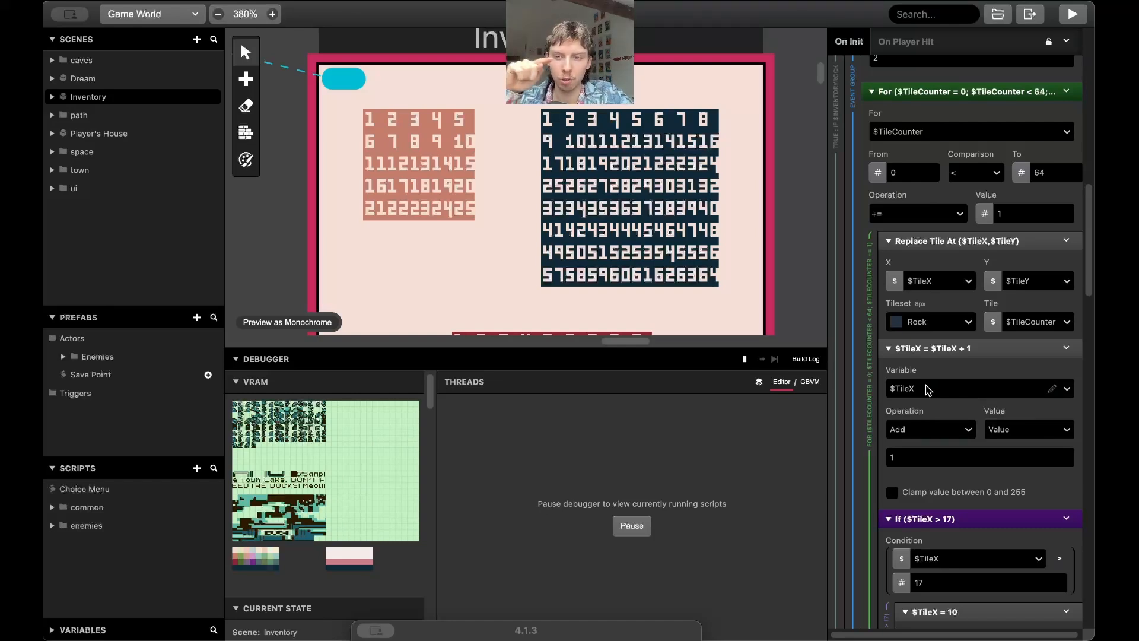
Examine how the $TileX > 17 condition resets $TileX and increments $TileY, comparing it with the grid rows and starting values.
{"action": "scroll", "coordinate": [929, 389], "scroll_direction": "down", "scroll_amount": 9}
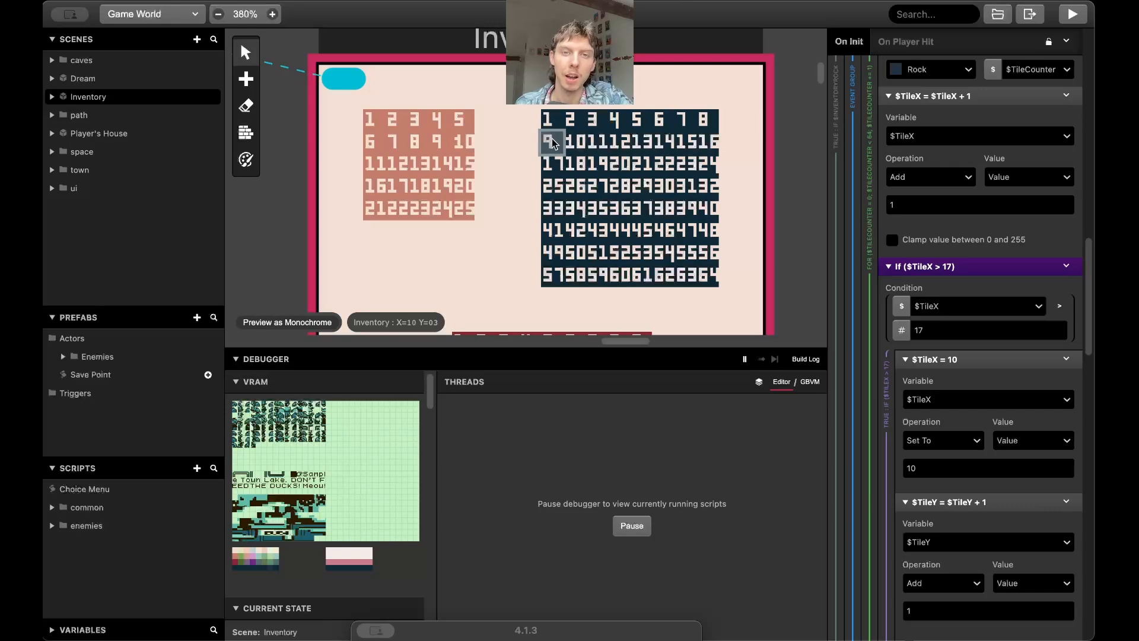
{"action": "scroll", "coordinate": [971, 417], "scroll_direction": "down", "scroll_amount": 2}
{"action": "scroll", "coordinate": [971, 416], "scroll_direction": "down", "scroll_amount": 10}
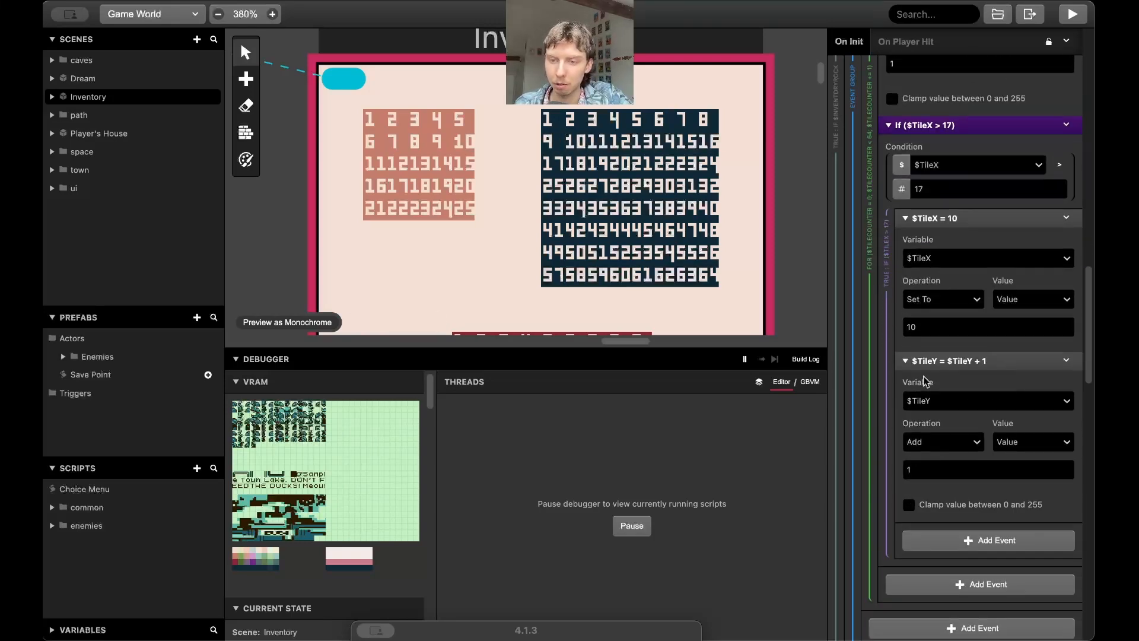
{"action": "scroll", "coordinate": [923, 380], "scroll_direction": "up", "scroll_amount": 15}
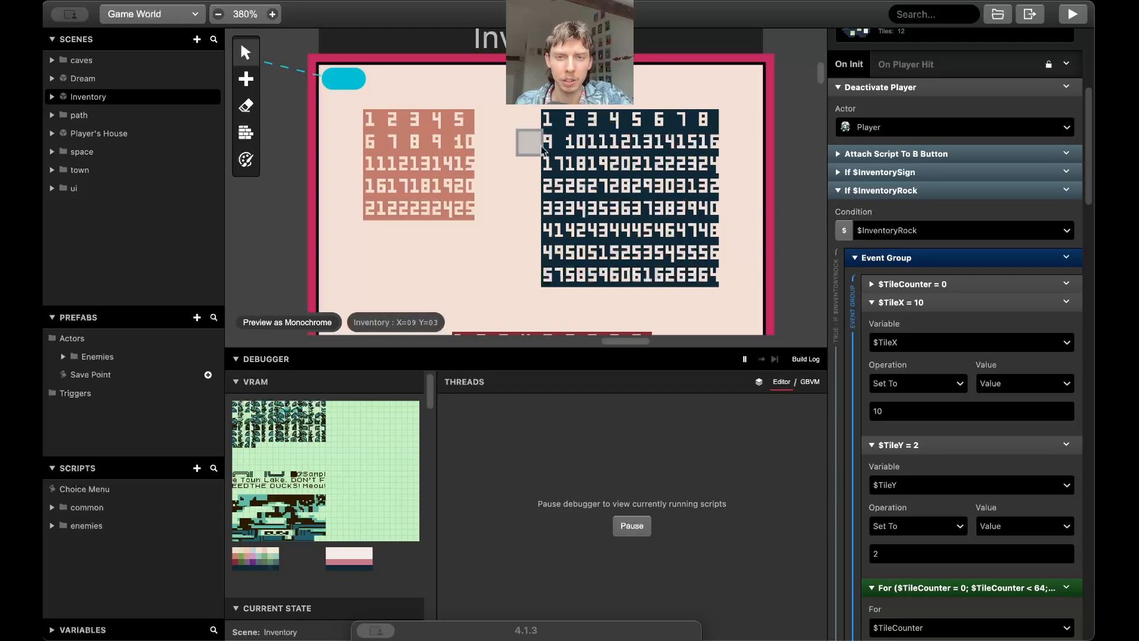
{"action": "scroll", "coordinate": [905, 439], "scroll_direction": "down", "scroll_amount": 17}
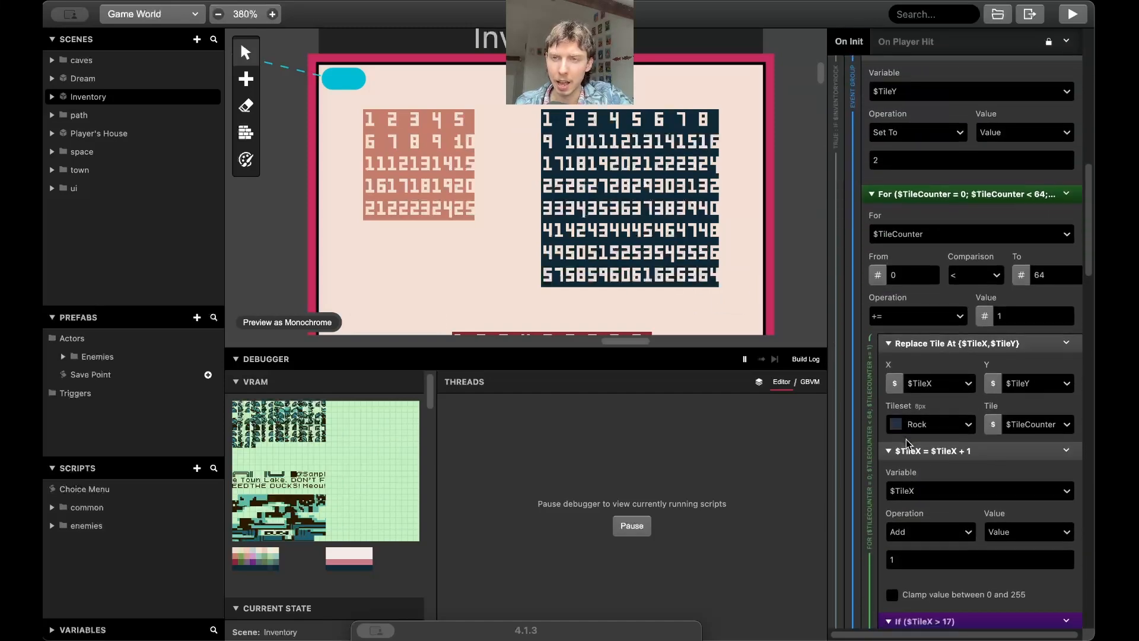
{"action": "scroll", "coordinate": [905, 439], "scroll_direction": "up", "scroll_amount": 16}
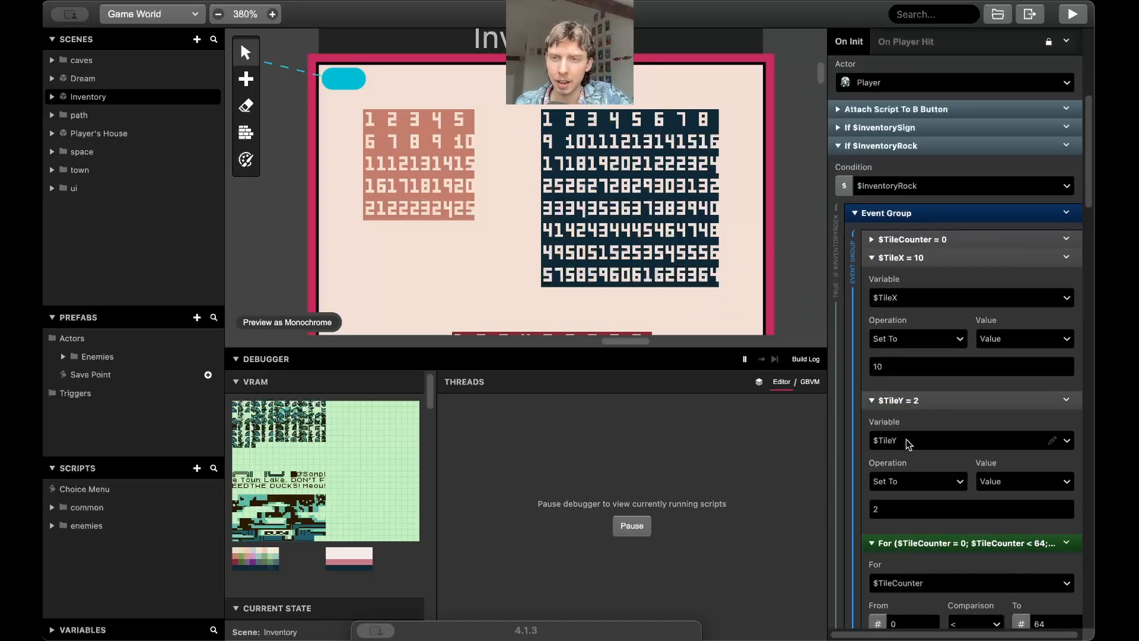
Collapse the $InventoryRock true-branch Event Group and examine the Else branch's For loop and its Replace Tile event.
{"action": "left_click", "coordinate": [920, 212]}
{"action": "scroll", "coordinate": [922, 238], "scroll_direction": "down", "scroll_amount": 1}
{"action": "scroll", "coordinate": [919, 232], "scroll_direction": "up", "scroll_amount": 1}
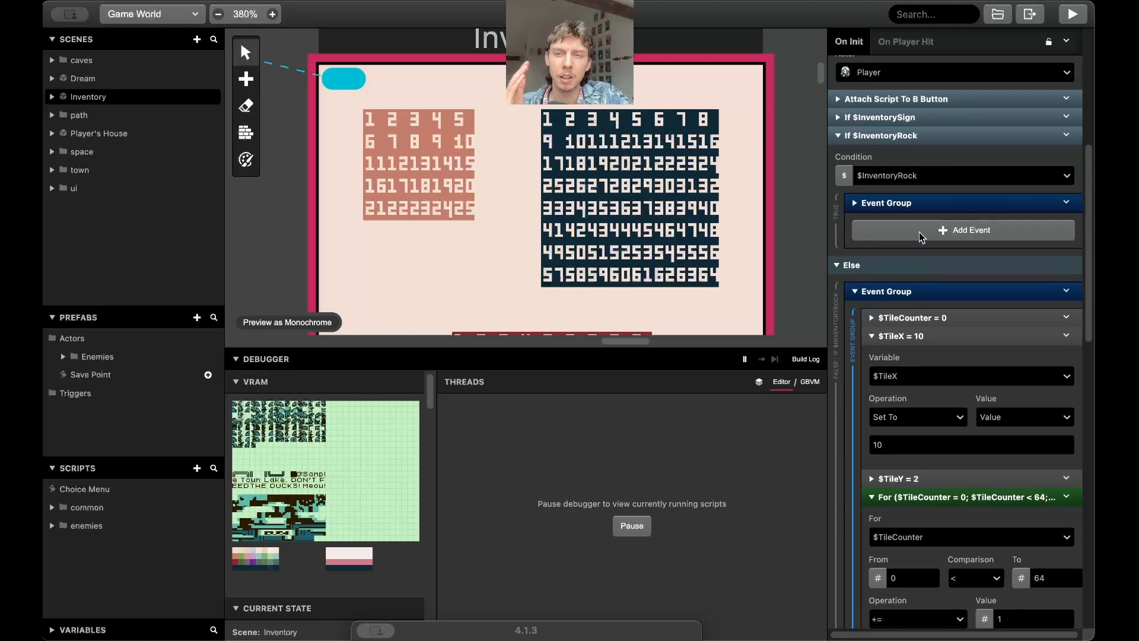
{"action": "scroll", "coordinate": [919, 232], "scroll_direction": "down", "scroll_amount": 6}
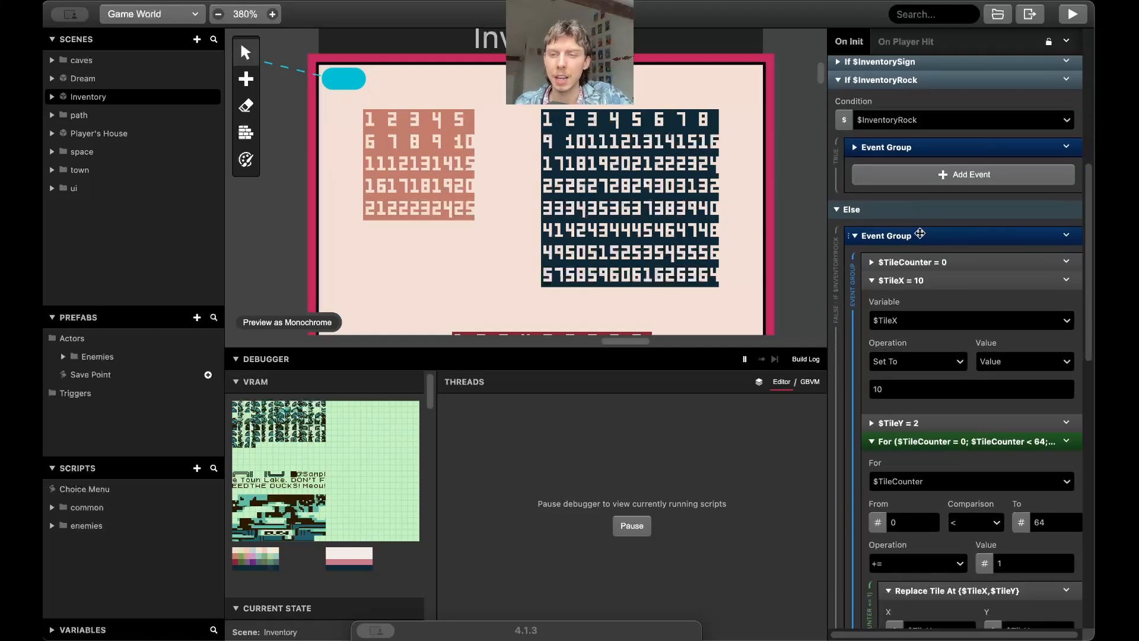
{"action": "scroll", "coordinate": [907, 312], "scroll_direction": "up", "scroll_amount": 1}
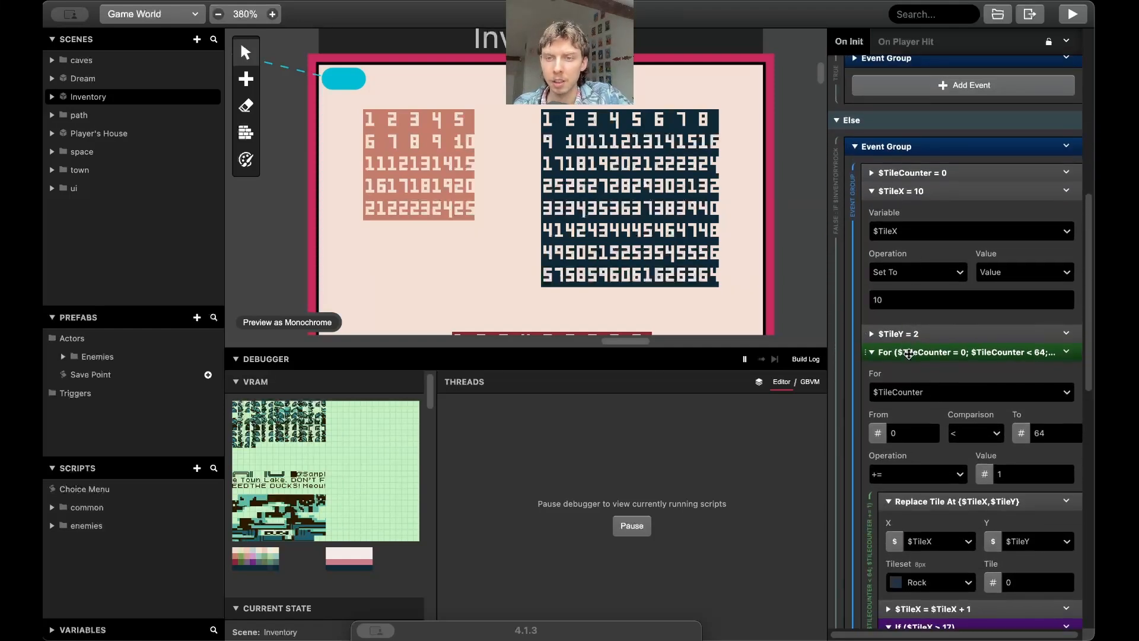
{"action": "scroll", "coordinate": [914, 317], "scroll_direction": "down", "scroll_amount": 9}
{"action": "scroll", "coordinate": [916, 320], "scroll_direction": "up", "scroll_amount": 2}
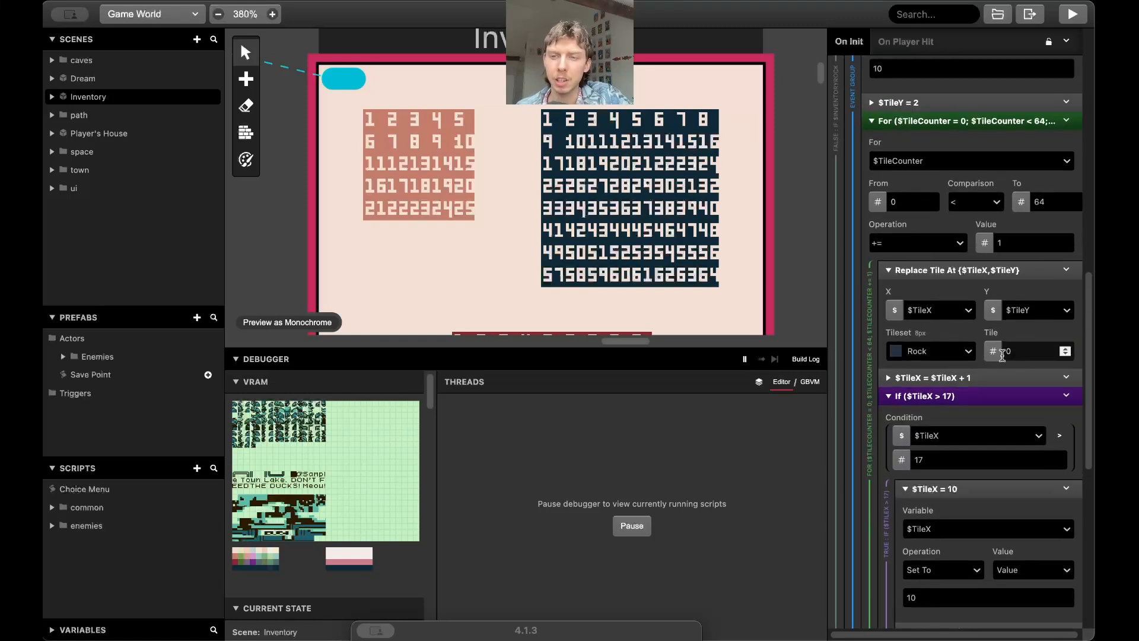
Check the tilesets available for the Replace Tile event inside the $InventoryRock Else branch's For loop.
{"action": "scroll", "coordinate": [997, 354], "scroll_direction": "up", "scroll_amount": 1}
{"action": "scroll", "coordinate": [1033, 360], "scroll_direction": "up", "scroll_amount": 1}
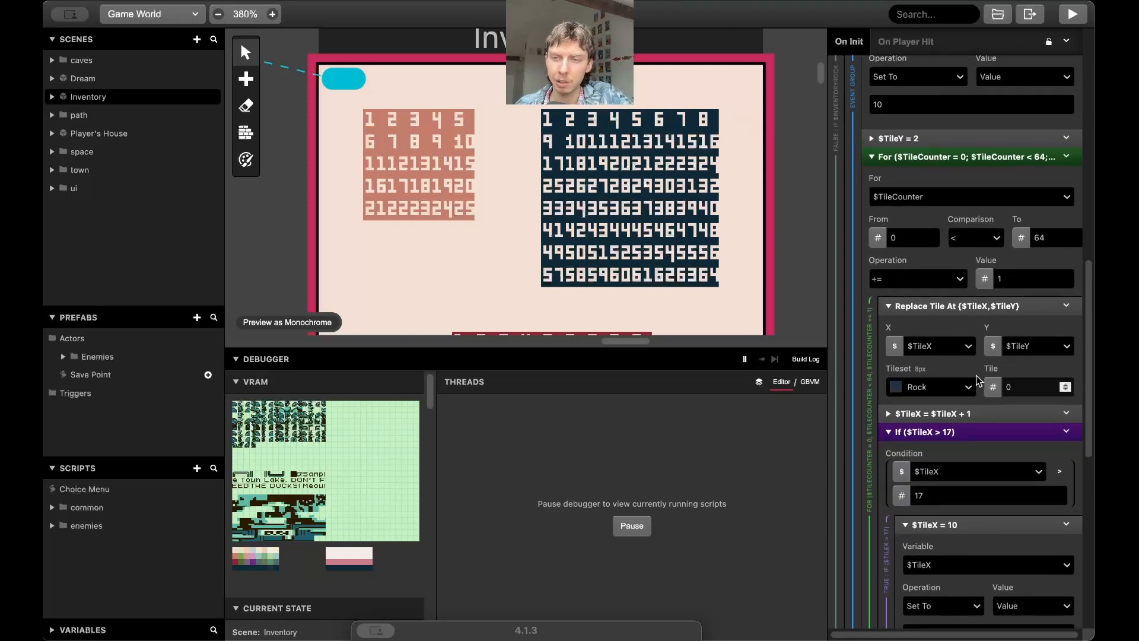
{"action": "left_click", "coordinate": [930, 386]}
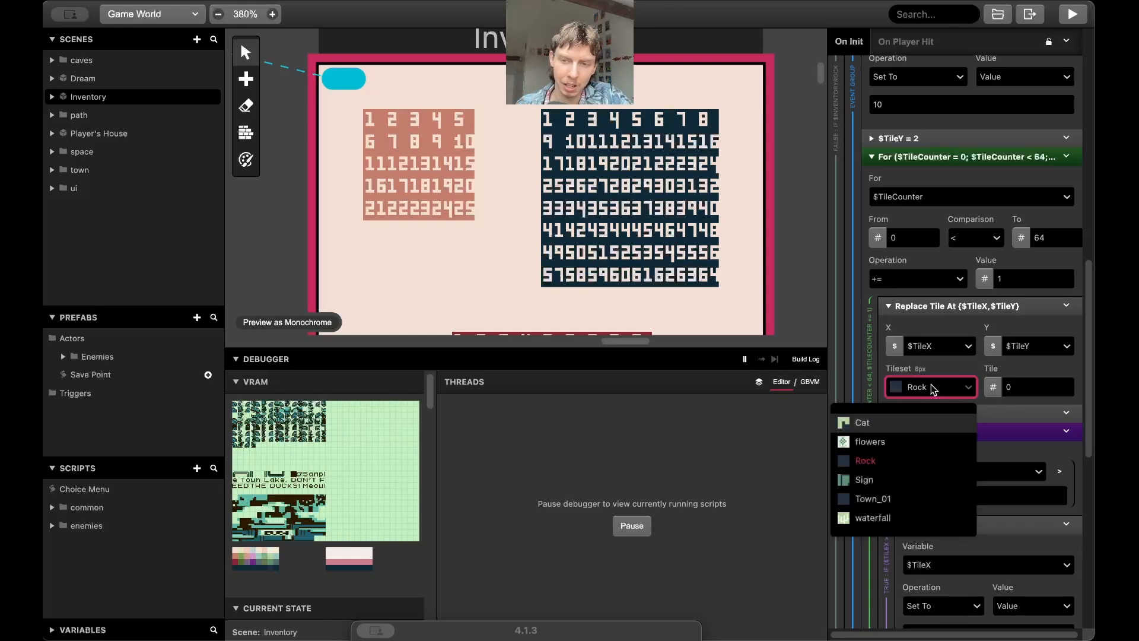
{"action": "left_click", "coordinate": [930, 386]}
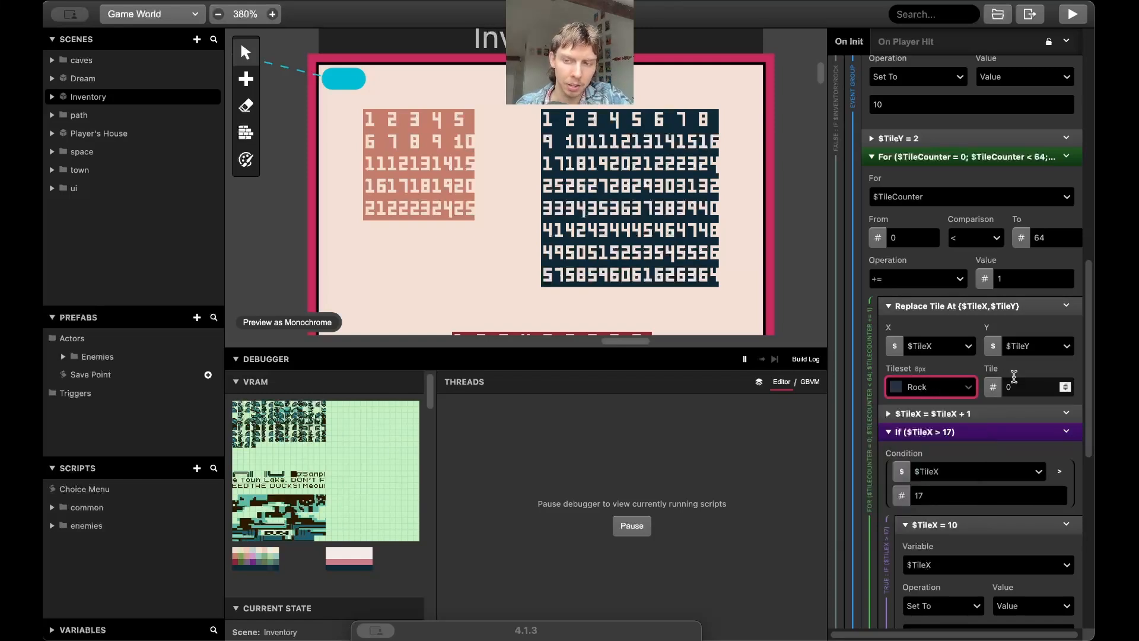
{"action": "scroll", "coordinate": [988, 385], "scroll_direction": "up", "scroll_amount": 1}
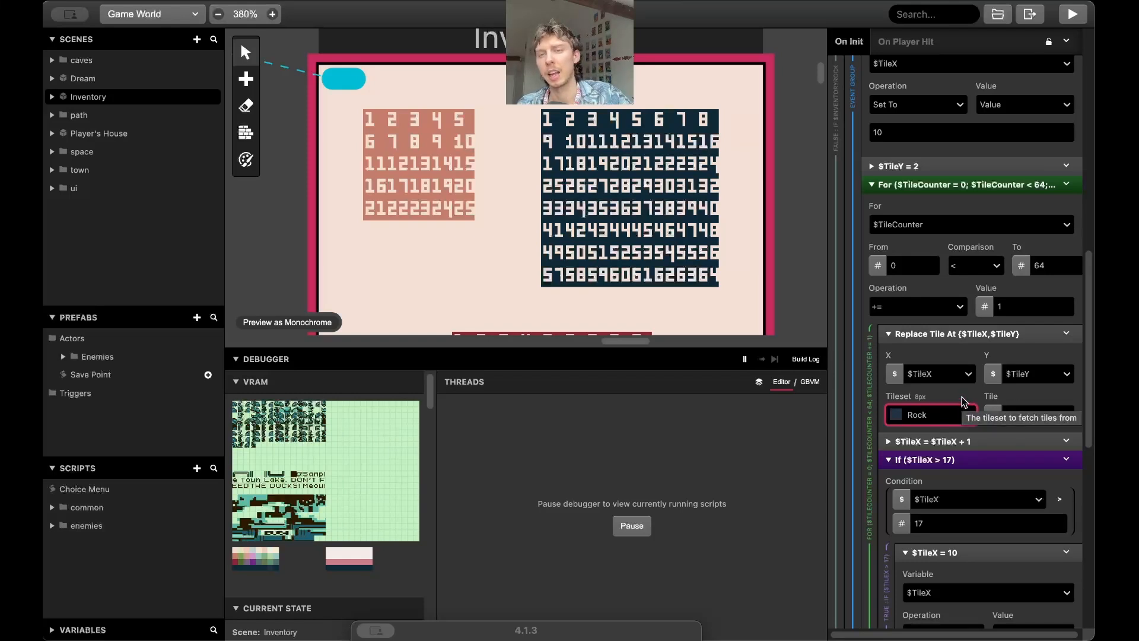
{"action": "scroll", "coordinate": [380, 163], "scroll_direction": "up", "scroll_amount": 2}
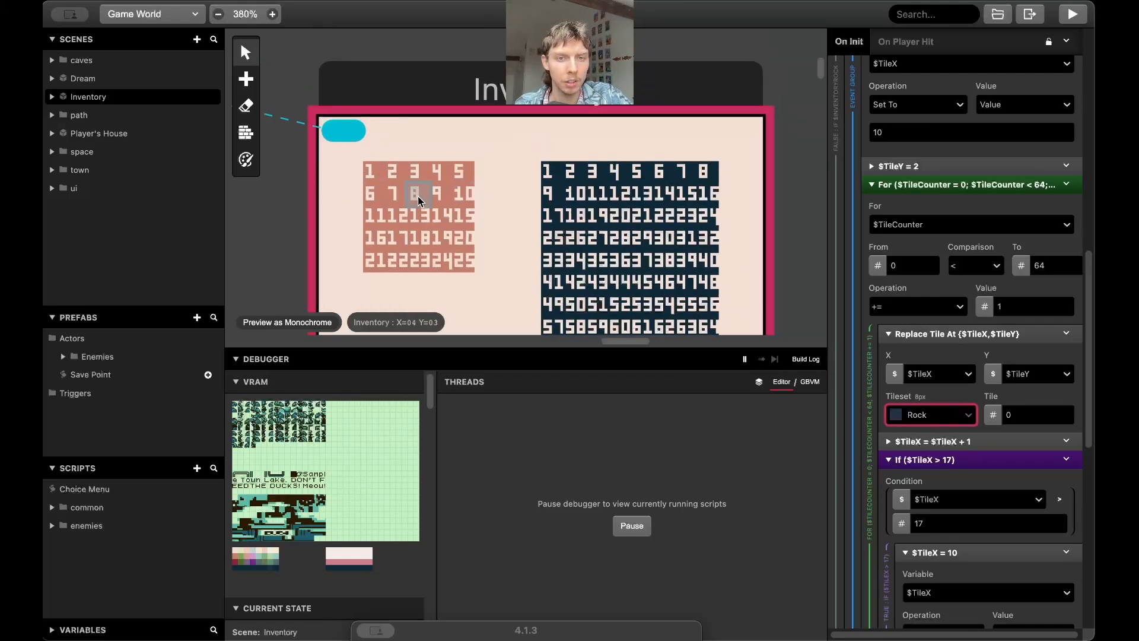
Review the $InventoryRock Else branch from its starting $TileX and $TileY values through the $TileX > 17 condition and $TileY increment.
{"action": "scroll", "coordinate": [934, 324], "scroll_direction": "up", "scroll_amount": 10}
{"action": "scroll", "coordinate": [934, 323], "scroll_direction": "down", "scroll_amount": 5}
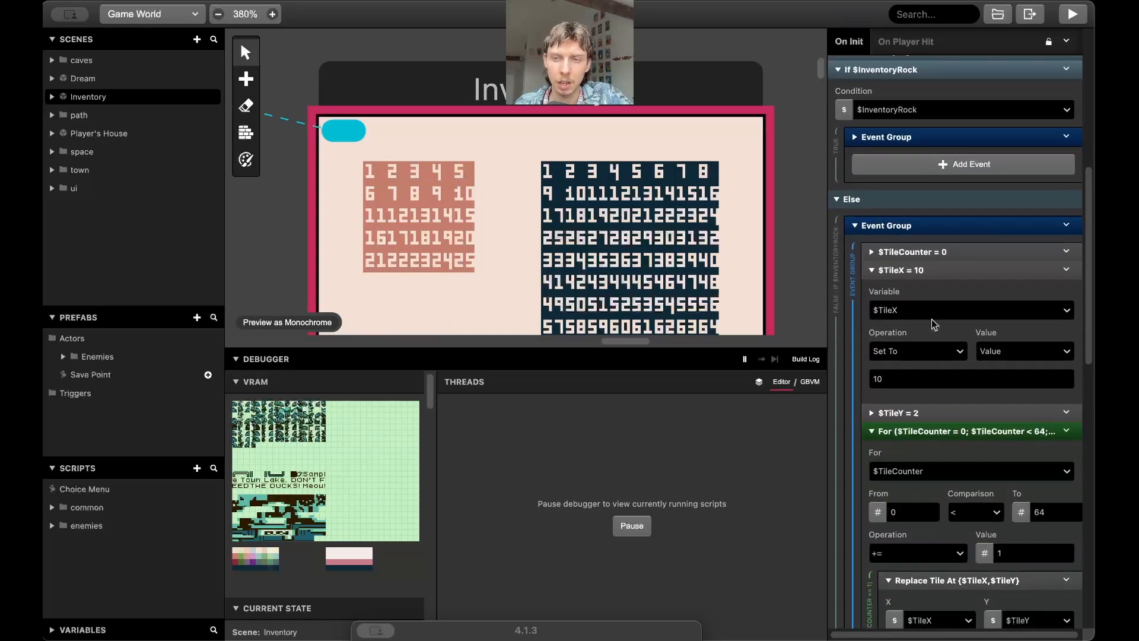
{"action": "scroll", "coordinate": [917, 347], "scroll_direction": "down", "scroll_amount": 5}
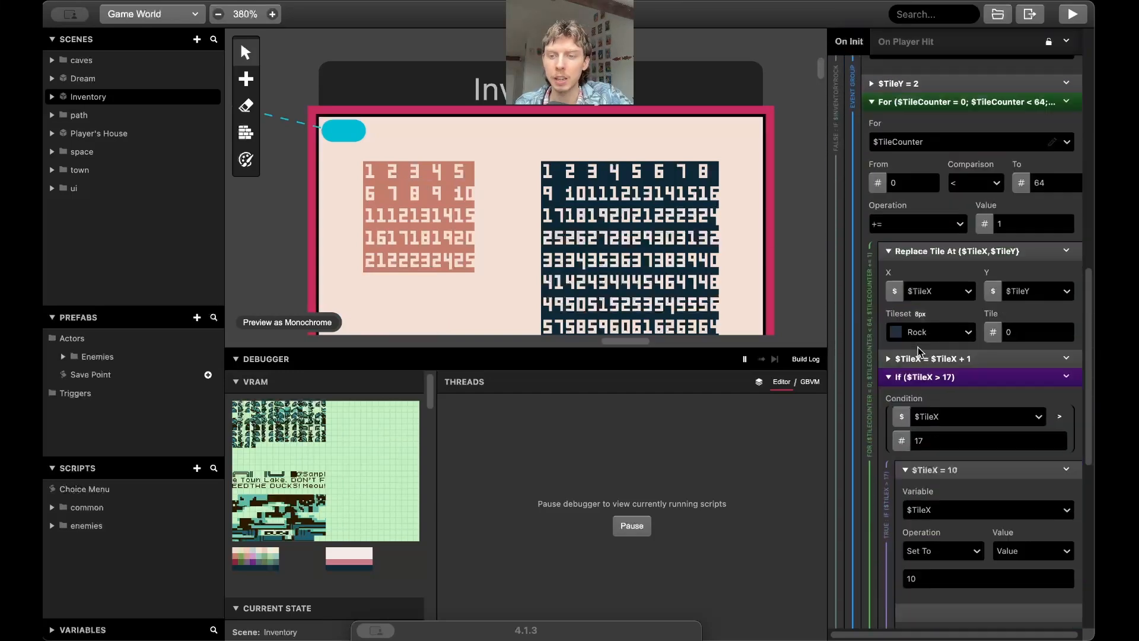
{"action": "scroll", "coordinate": [916, 347], "scroll_direction": "down", "scroll_amount": 3}
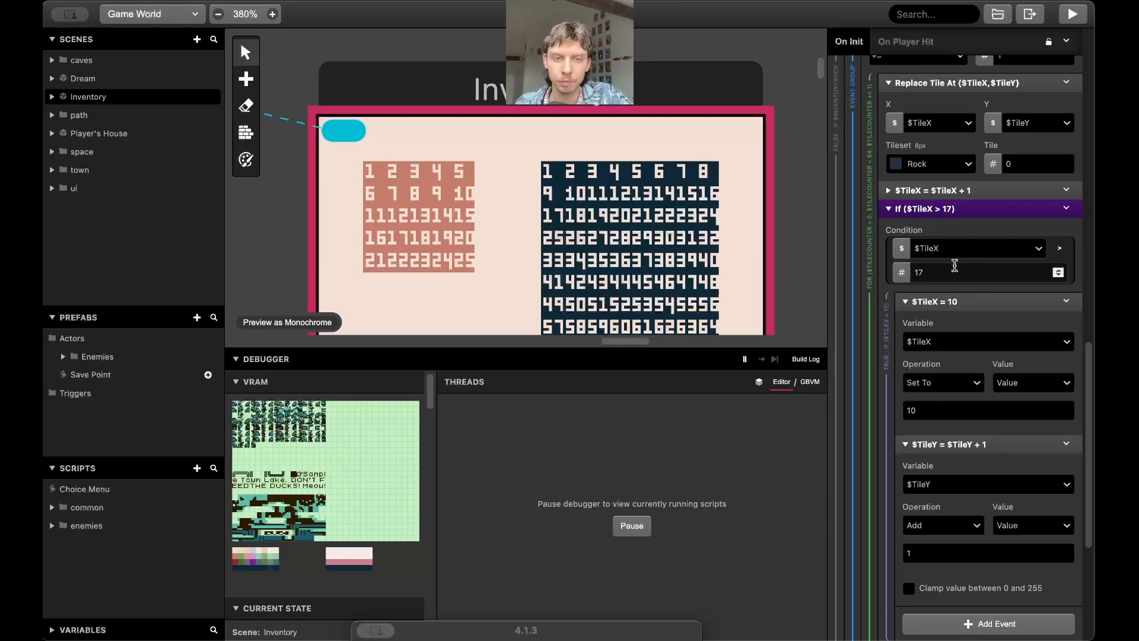
{"action": "scroll", "coordinate": [866, 331], "scroll_direction": "down", "scroll_amount": 4}
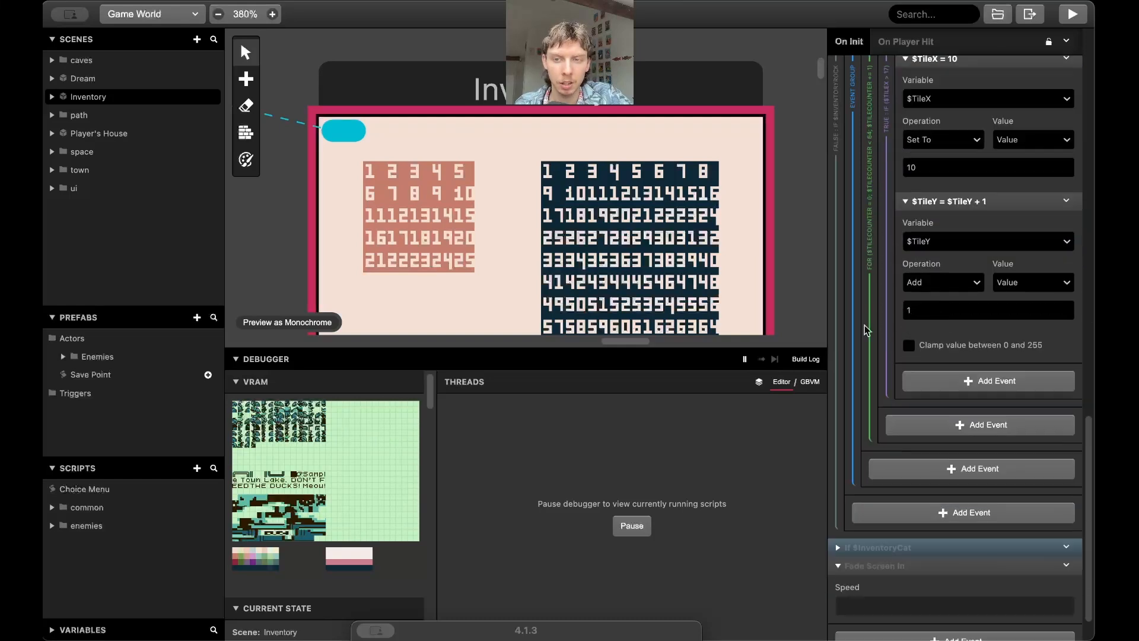
{"action": "scroll", "coordinate": [866, 330], "scroll_direction": "up", "scroll_amount": 2}
{"action": "scroll", "coordinate": [866, 330], "scroll_direction": "down", "scroll_amount": 2}
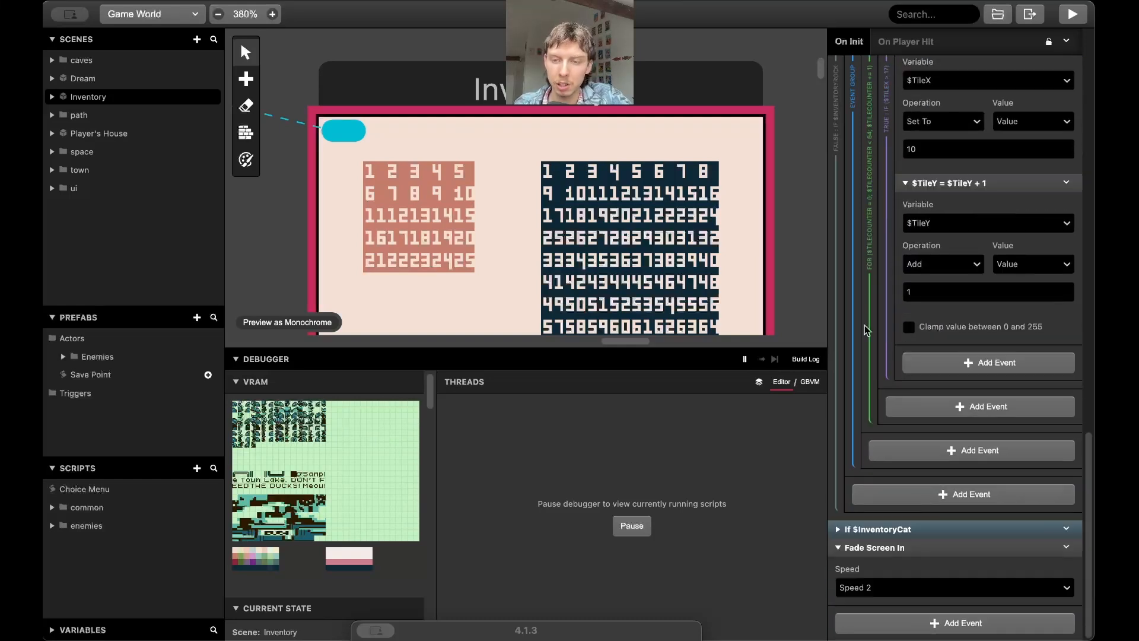
Expand the If $InventoryCat event and examine its starting values, For loop limit and $TileX > 6 condition.
{"action": "left_click", "coordinate": [872, 525]}
{"action": "scroll", "coordinate": [925, 356], "scroll_direction": "down", "scroll_amount": 5}
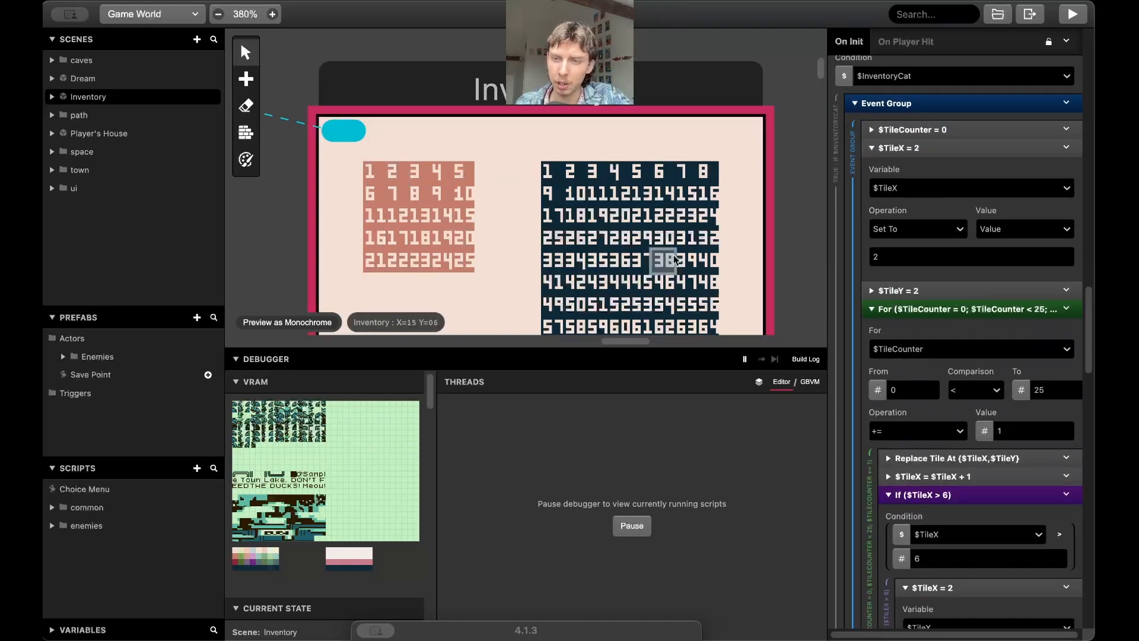
{"action": "scroll", "coordinate": [856, 390], "scroll_direction": "down", "scroll_amount": 4}
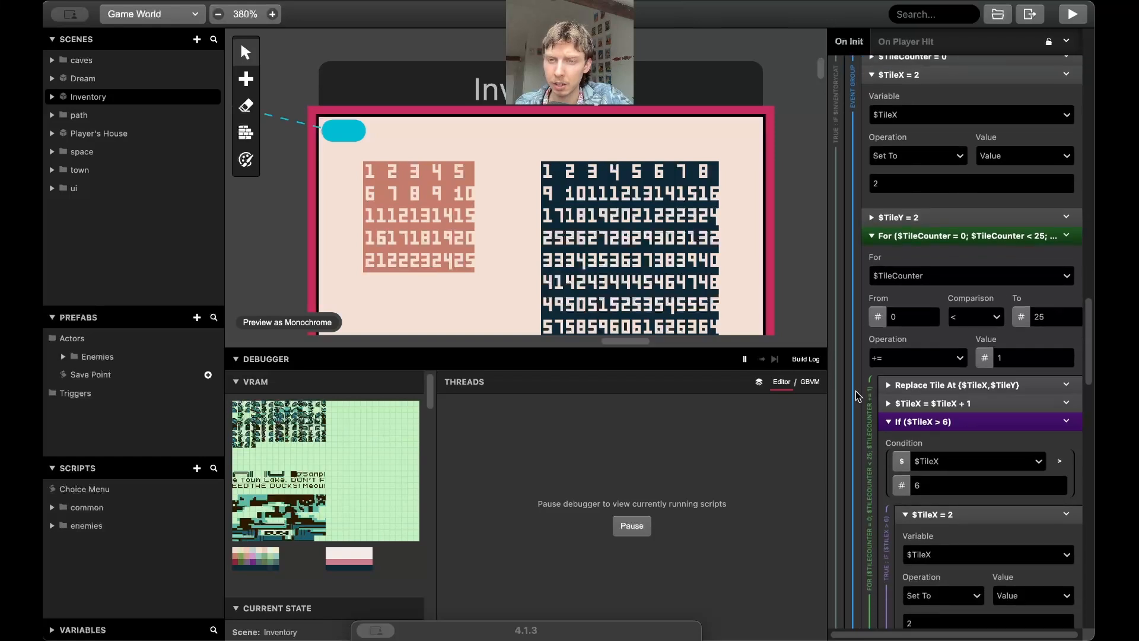
{"action": "scroll", "coordinate": [855, 390], "scroll_direction": "down", "scroll_amount": 1}
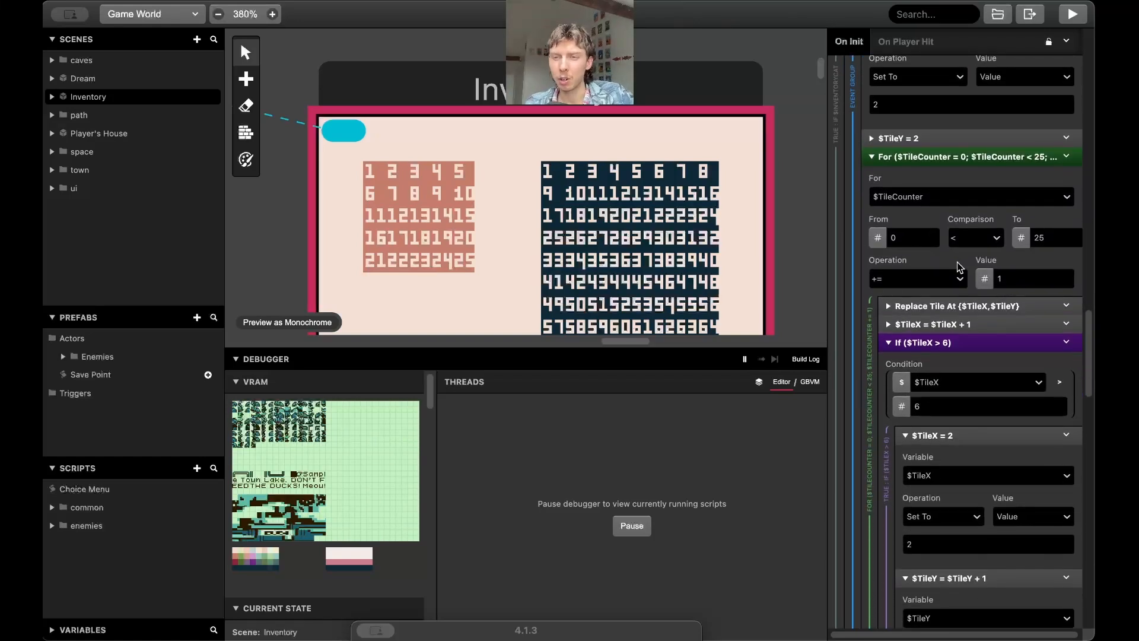
{"action": "scroll", "coordinate": [956, 262], "scroll_direction": "down", "scroll_amount": 1}
Collapse the $InventoryCat true-branch events and For loop, along with the Event Groups of both its true and Else branches.
{"action": "left_click", "coordinate": [948, 322]}
{"action": "scroll", "coordinate": [962, 313], "scroll_direction": "up", "scroll_amount": 6}
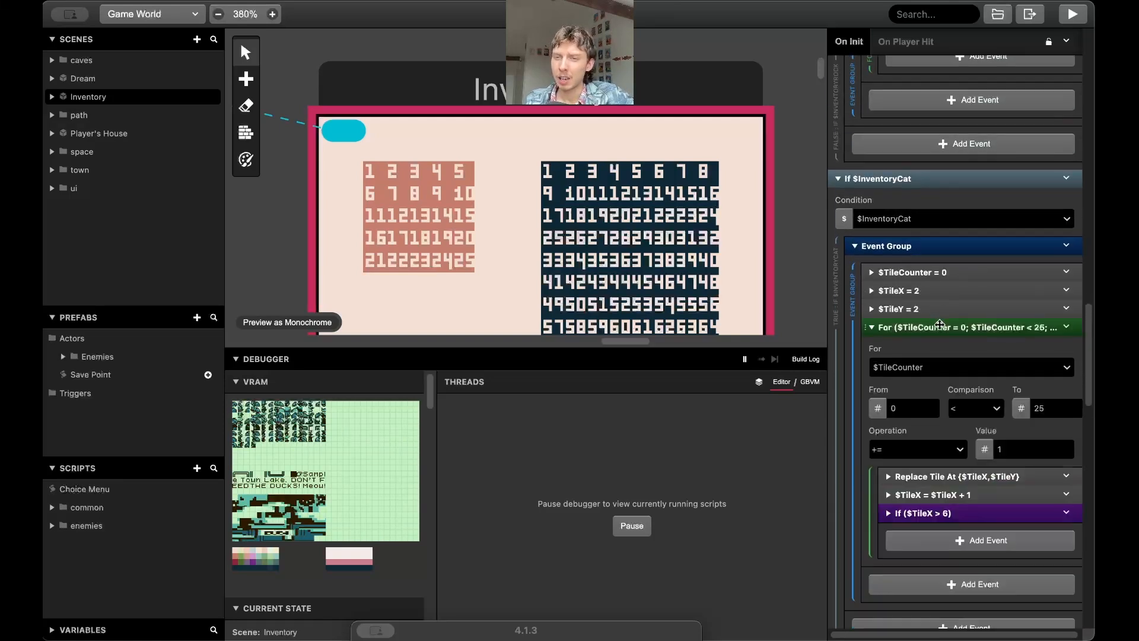
{"action": "left_click", "coordinate": [940, 326]}
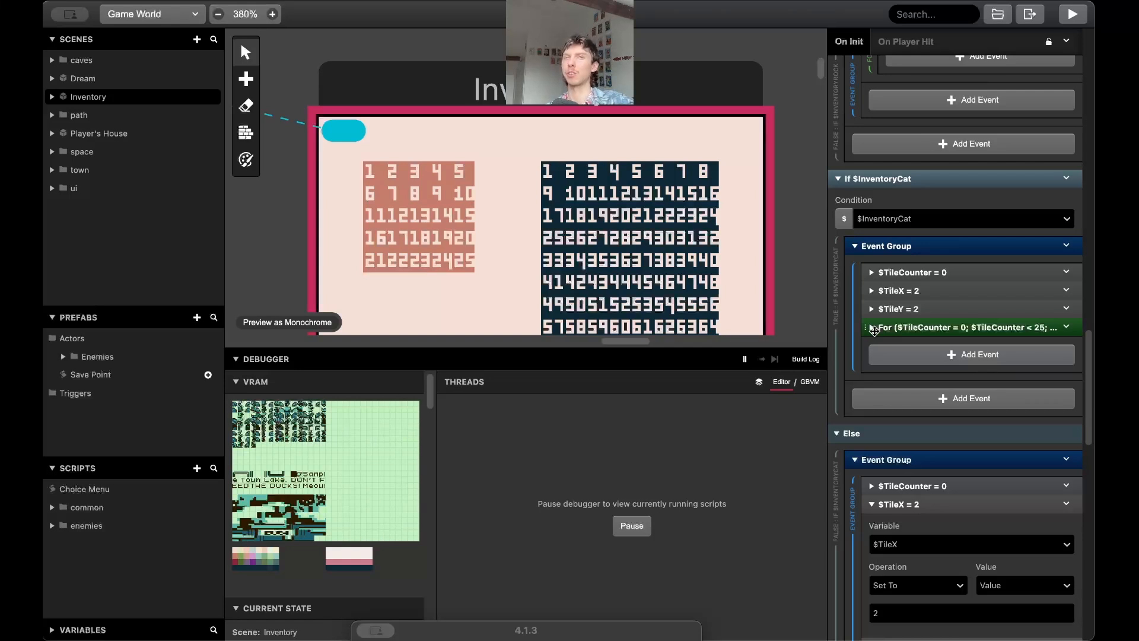
{"action": "scroll", "coordinate": [874, 330], "scroll_direction": "down", "scroll_amount": 2}
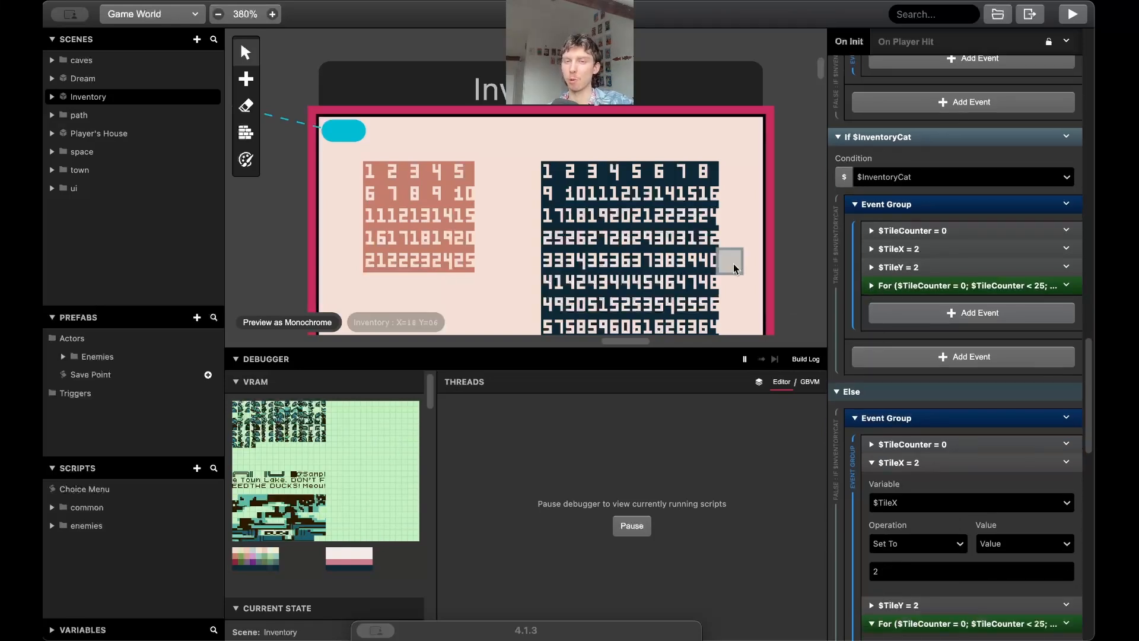
{"action": "scroll", "coordinate": [734, 269], "scroll_direction": "down", "scroll_amount": 3}
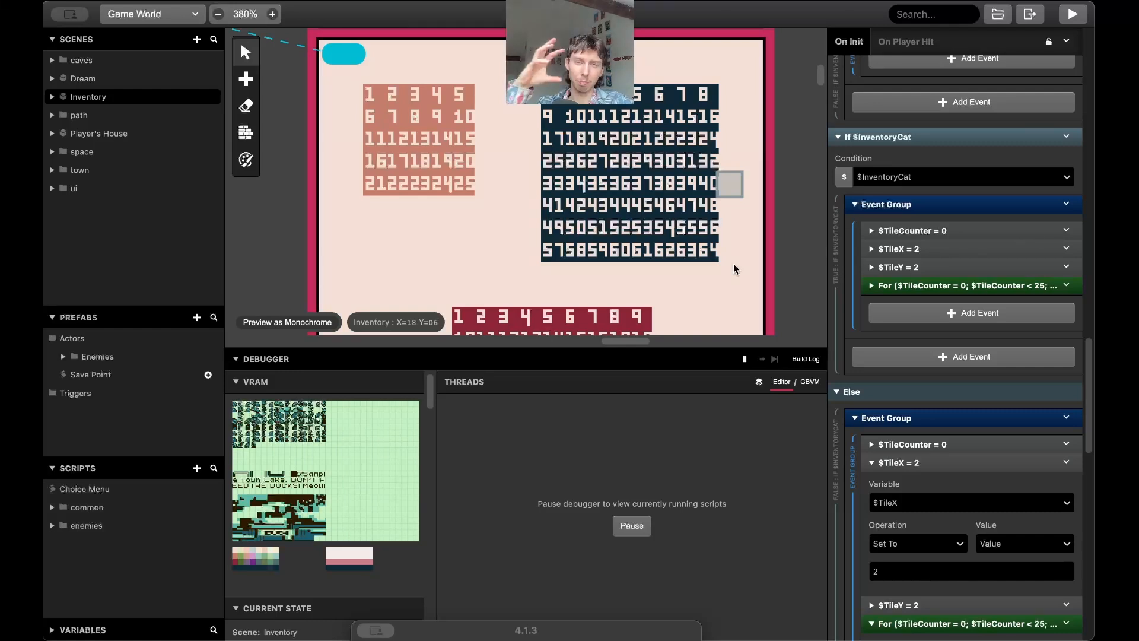
{"action": "left_click", "coordinate": [967, 203]}
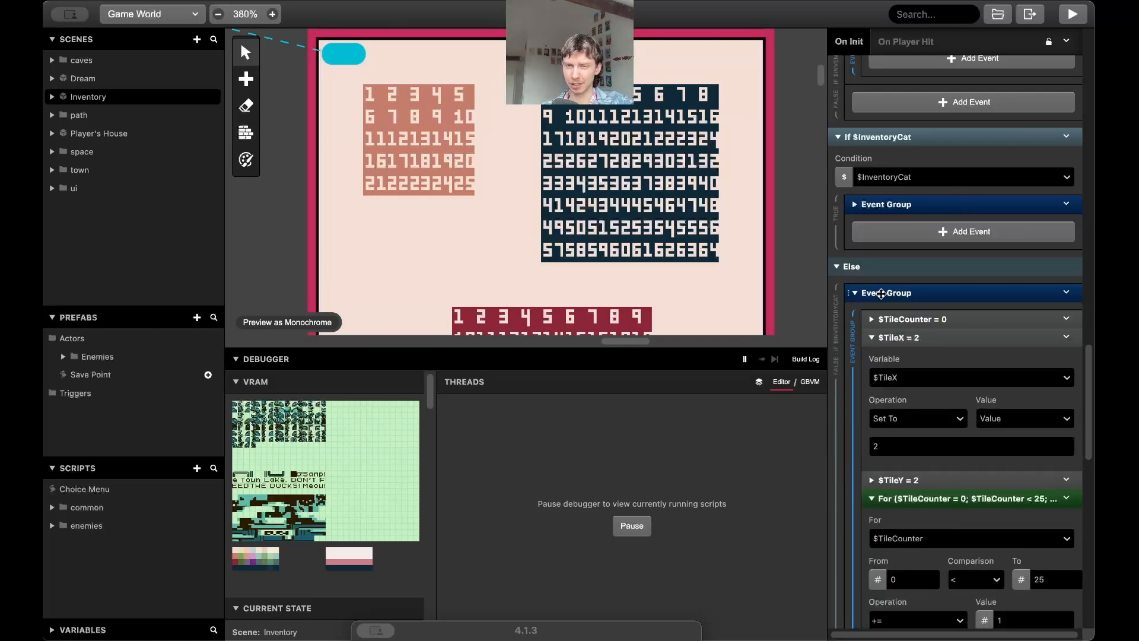
{"action": "left_click", "coordinate": [880, 294]}
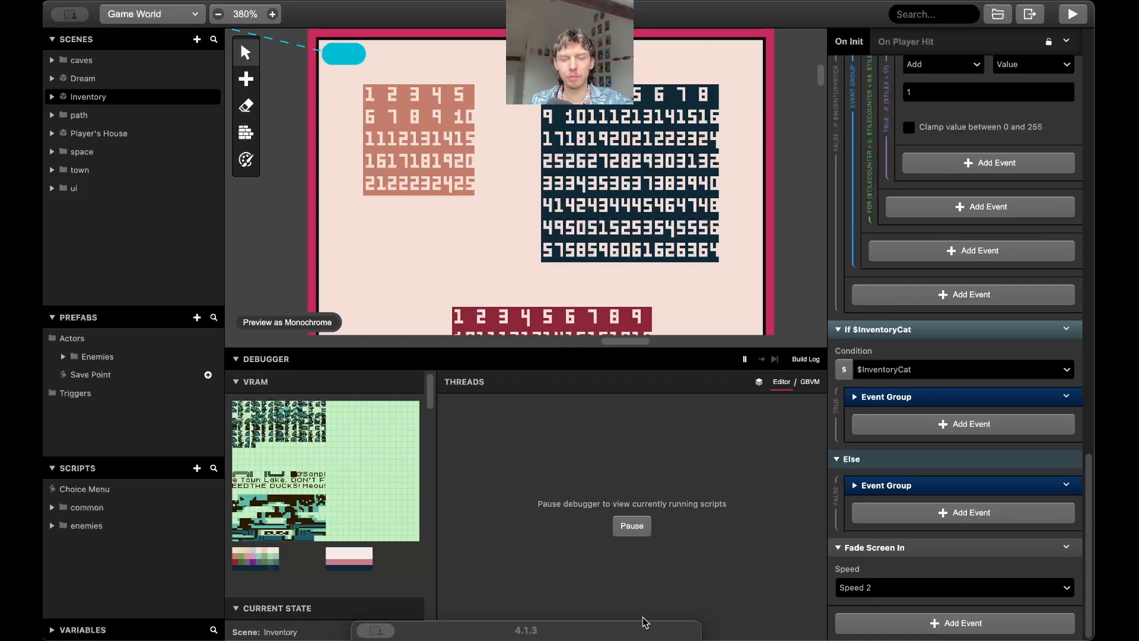
Bring the running game window into full view over the editor and leave its inventory screen for the town.
{"action": "left_click", "coordinate": [667, 618]}
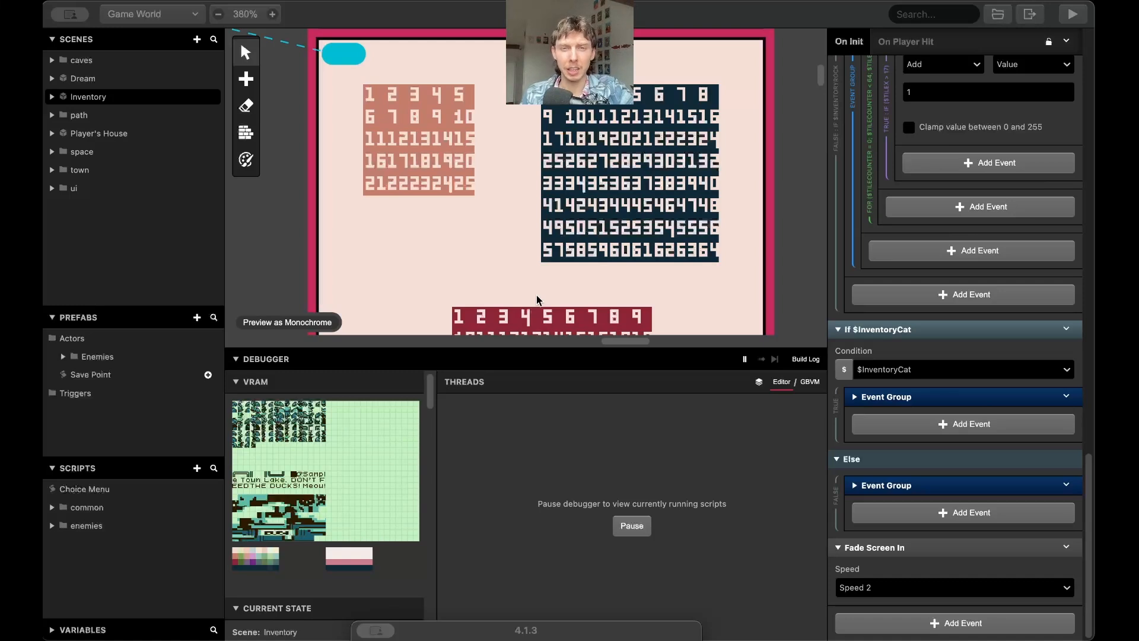
{"action": "left_click_drag", "start_coordinate": [508, 627], "coordinate": [331, 245]}
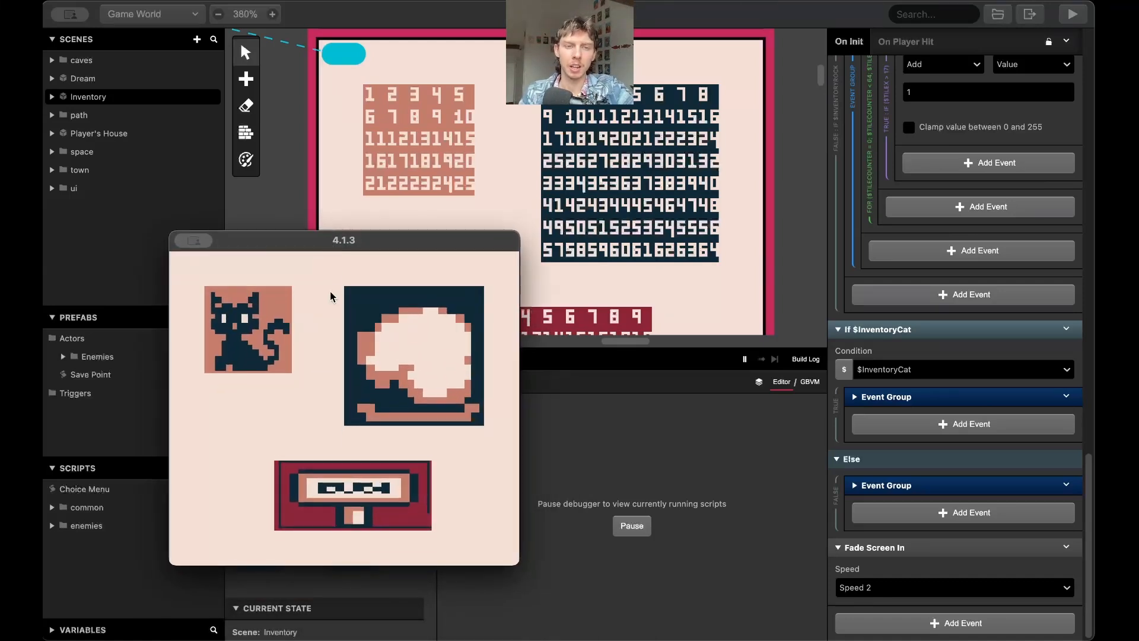
{"action": "key", "text": "Return"}
{"action": "key", "text": "Left"}
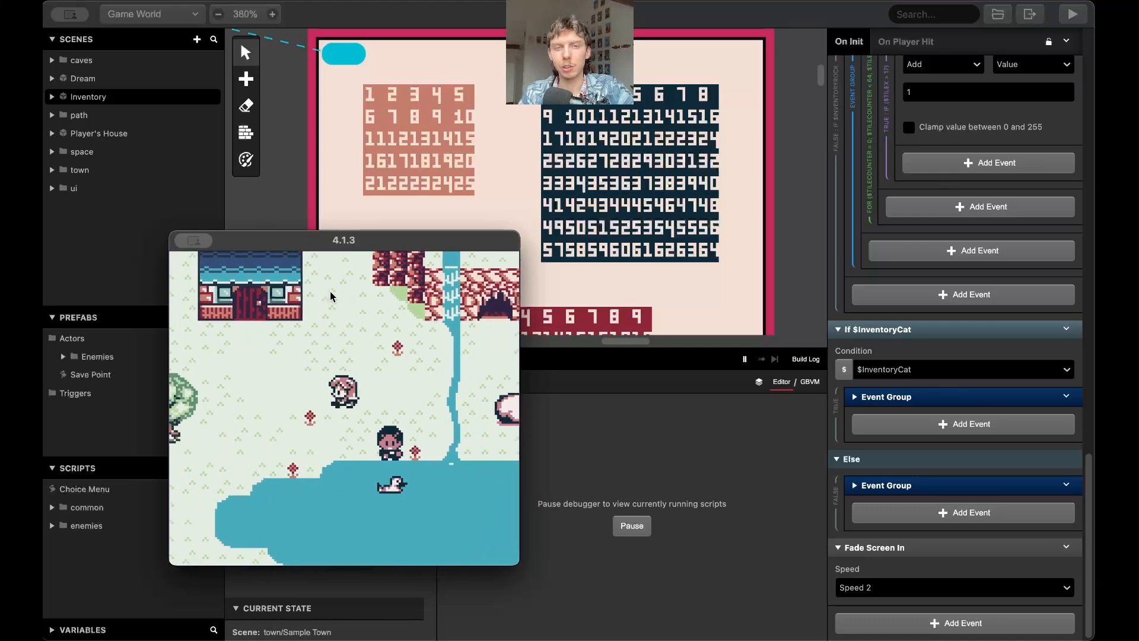
Walk the character back and forth in town and repeatedly open and close the inventory to test the collected pictures.
{"action": "key", "text": "Right"}
{"action": "key", "text": "Left"}
{"action": "key", "text": "Right"}
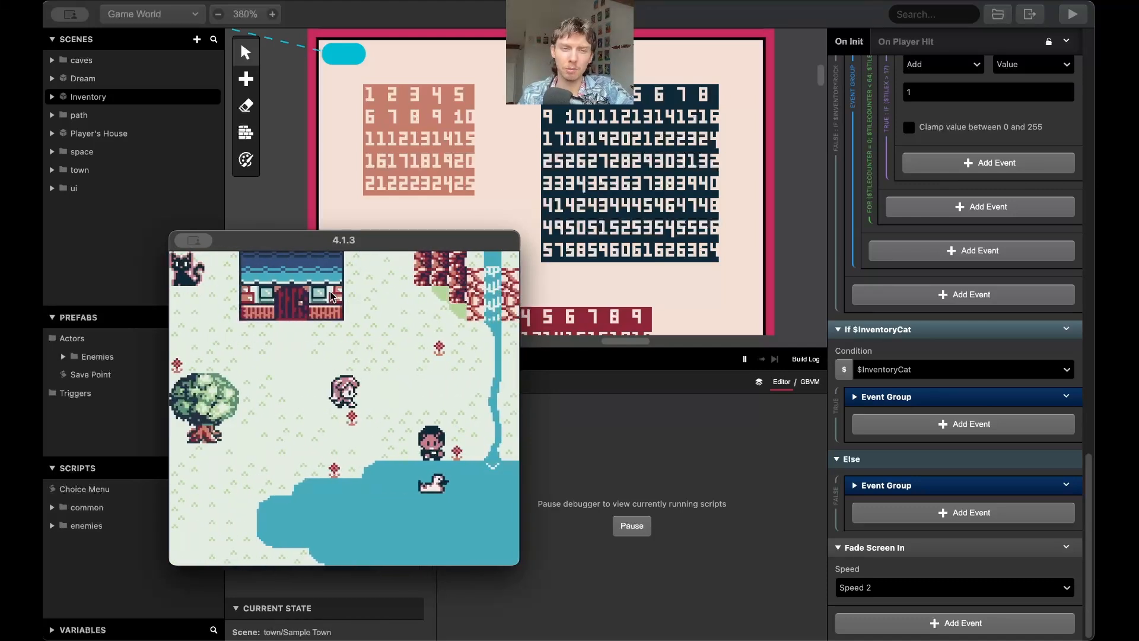
{"action": "key", "text": "Return"}
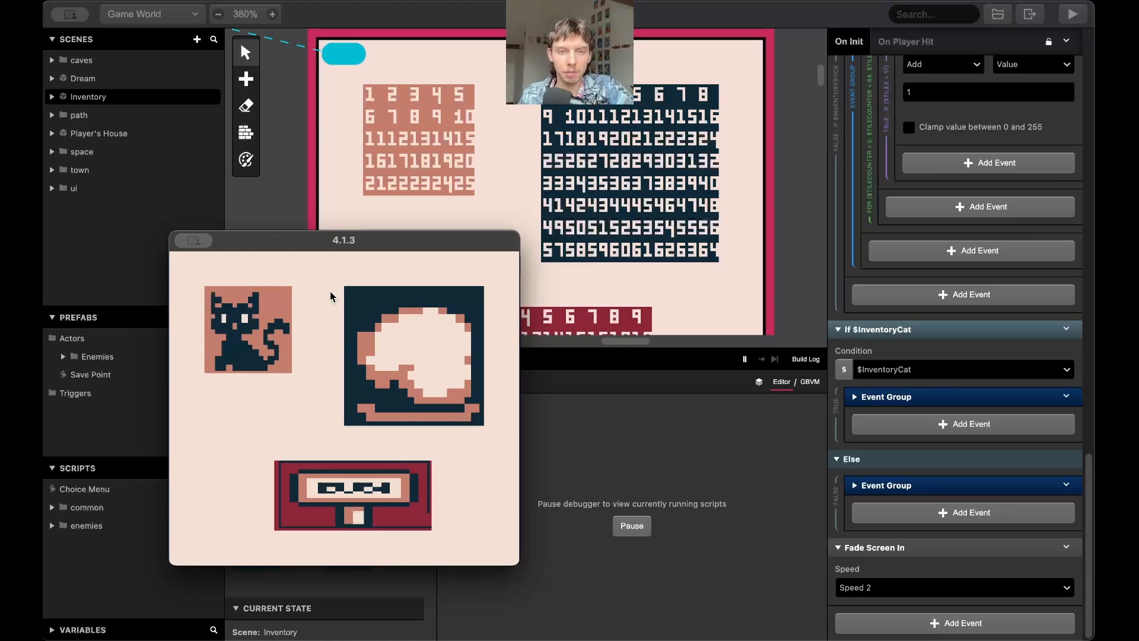
{"action": "key", "text": "Return"}
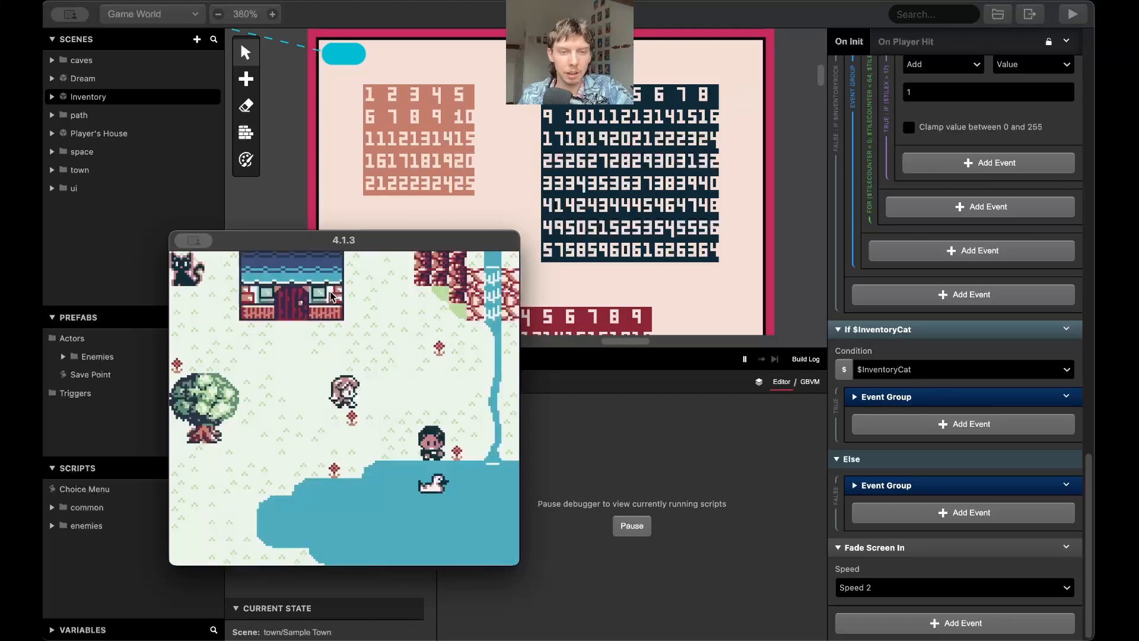
{"action": "key", "text": "Left"}
{"action": "key", "text": "Return"}
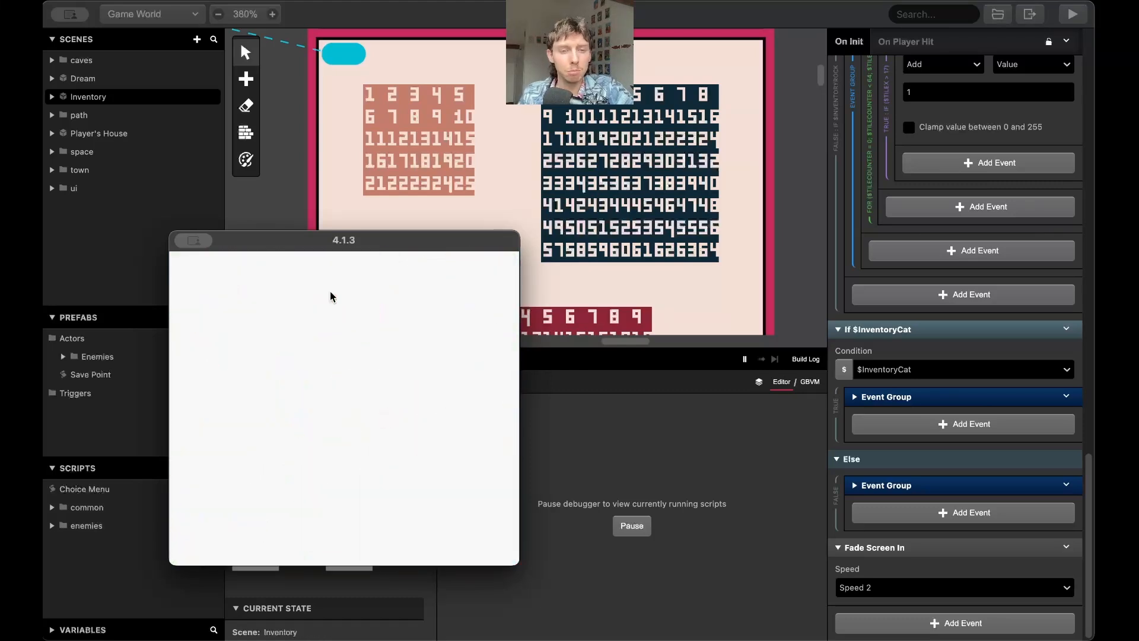